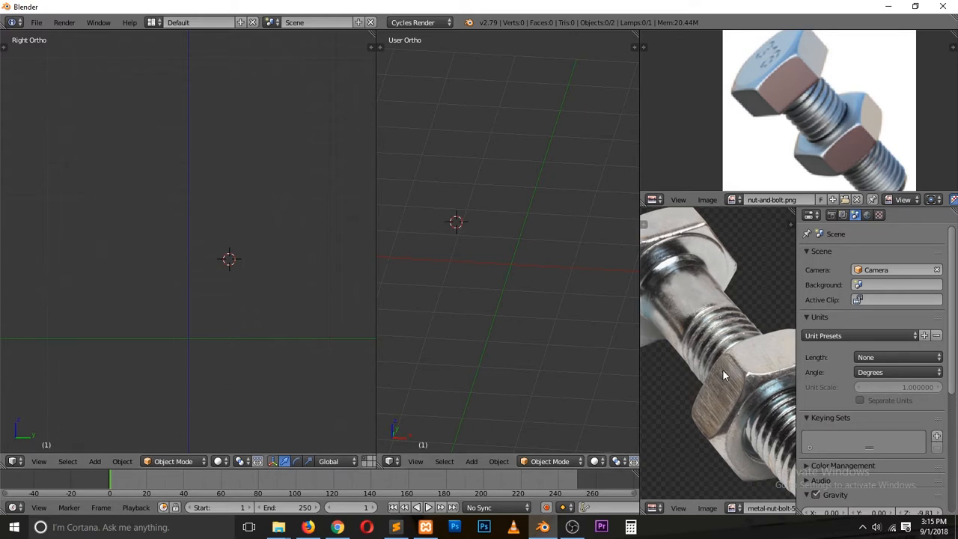
Step: Try to place the 3D cursor by hand at the world origin in the right side view
click(185, 340)
click(188, 336)
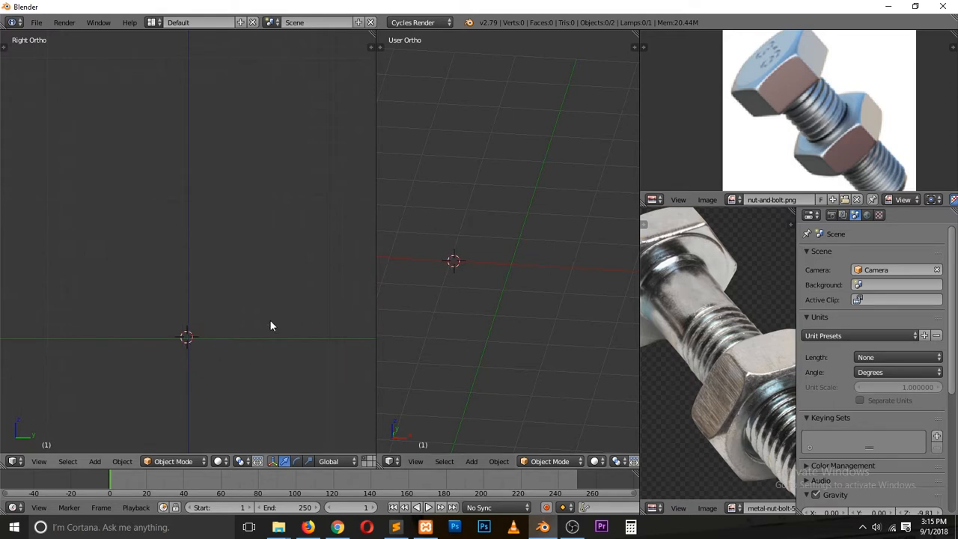
scroll(736, 370, down, 3)
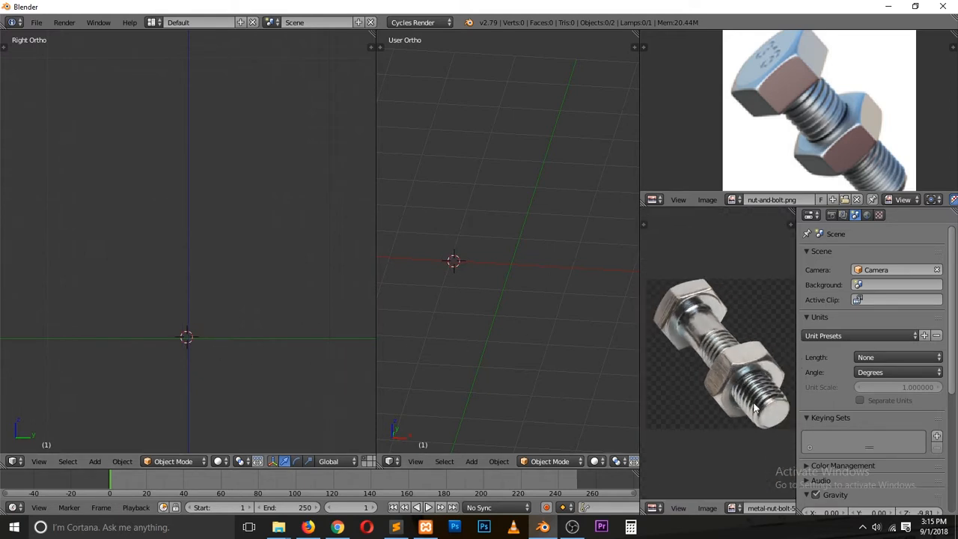
scroll(114, 305, up, 2)
shift+scroll(123, 314, down, 8)
click(200, 247)
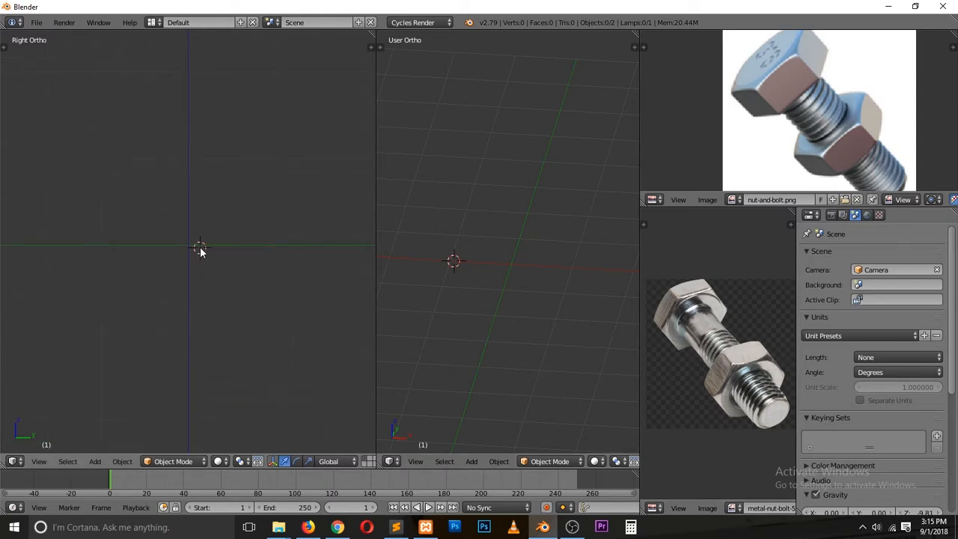
Step: Reset the 3D cursor to the world origin and add a plane mesh there
key(shift+c)
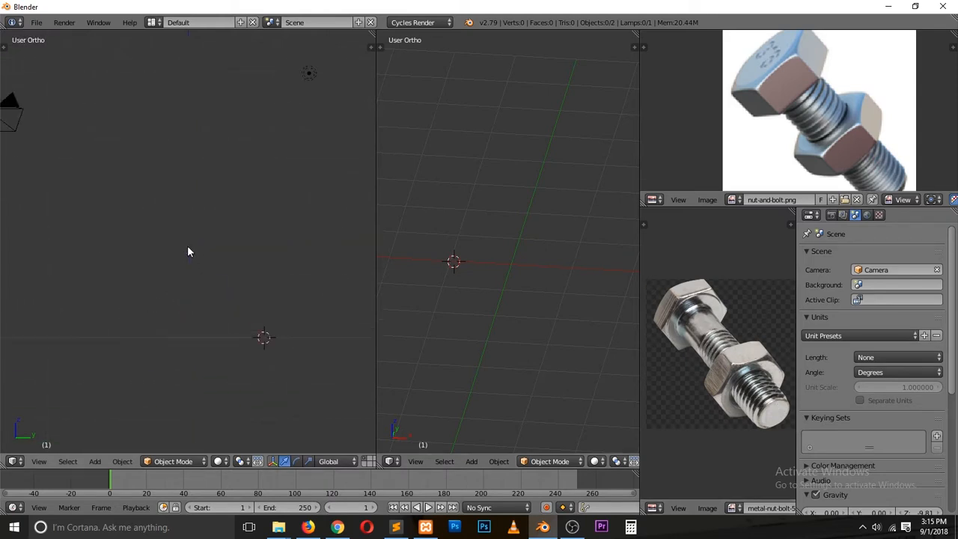
shift+scroll(284, 327, down, 7)
scroll(282, 322, up, 7)
scroll(279, 306, down, 2)
shift+scroll(277, 303, up, 5)
key(shift+a)
click(223, 278)
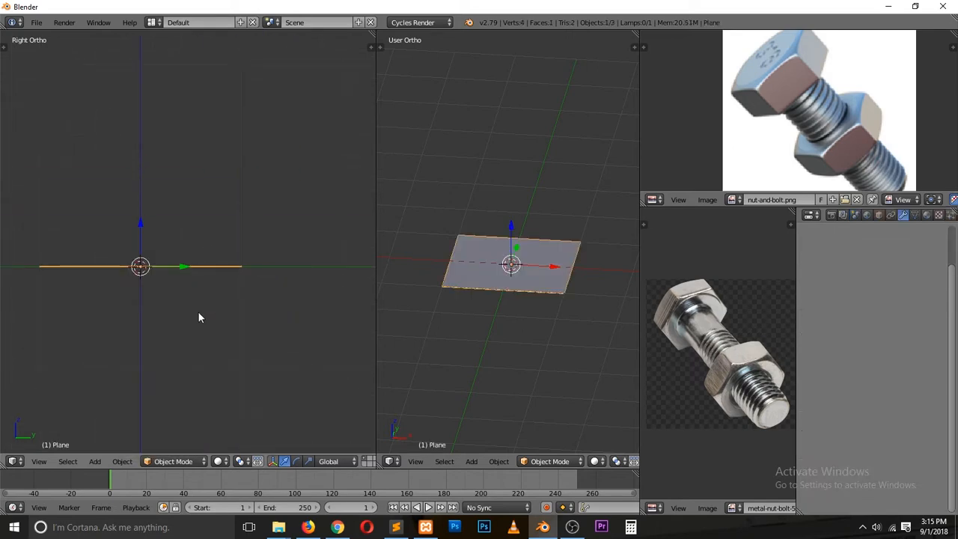
Step: Rotate the plane 90° about the global Y axis so it stands upright, and apply its transform
key(r)
key(x)
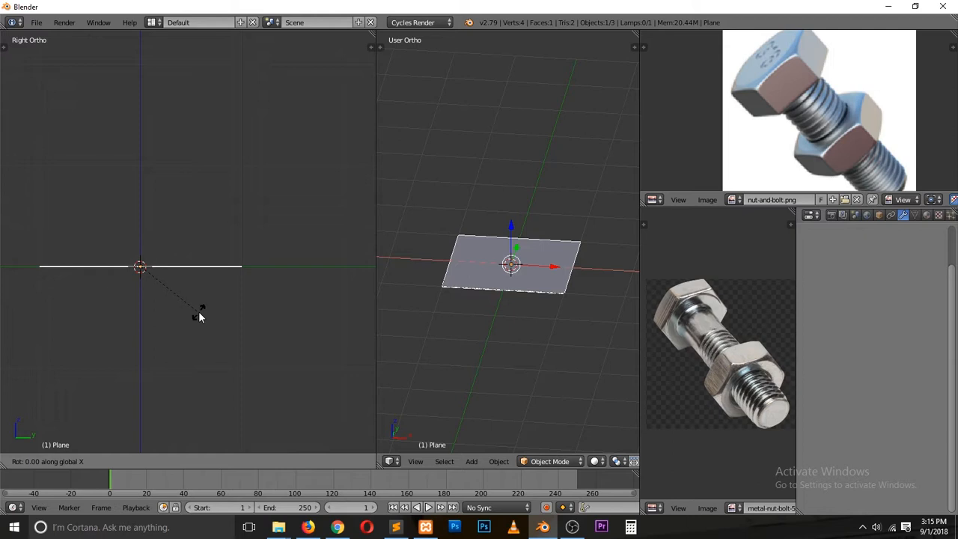
text(90z)
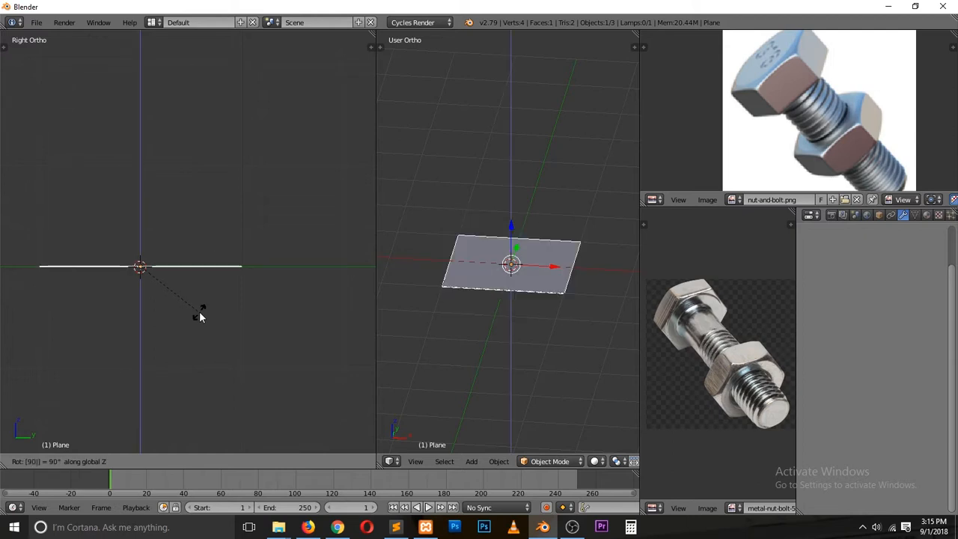
text(xy)
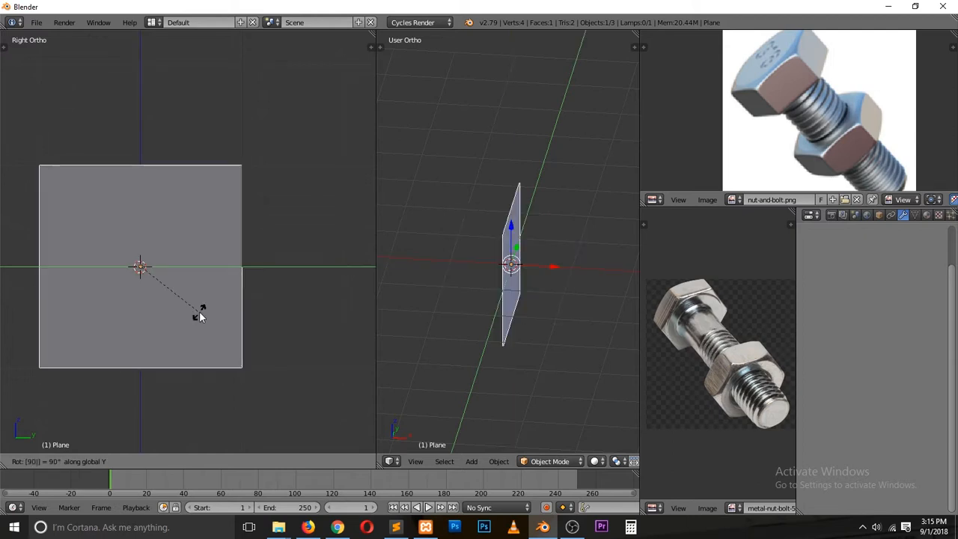
key(Return)
middle_drag(473, 265, 561, 265)
key(ctrl+a)
click(140, 215)
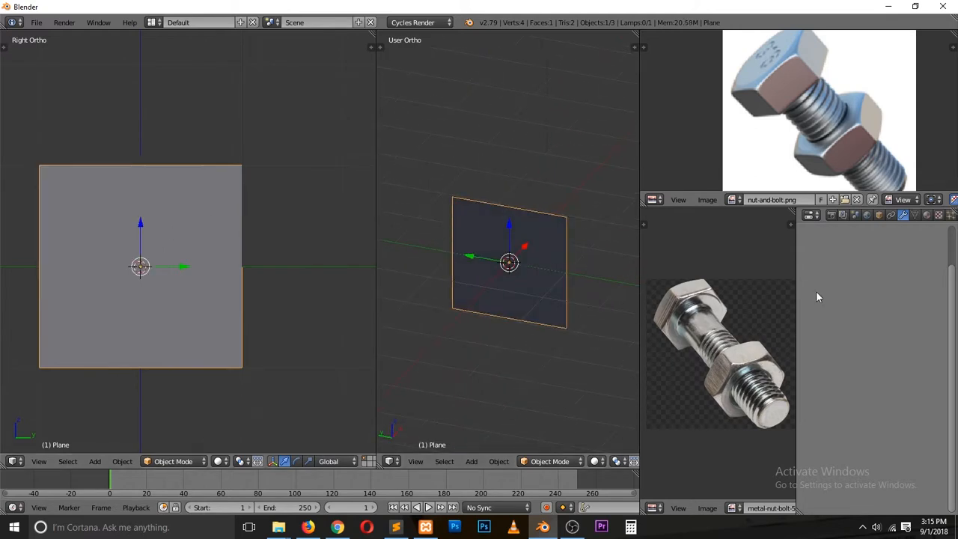
Step: Add a horizontal loop cut through the plane's middle and pull its vertex on the positive Y side outward along Y into a point
ctrl+scroll(190, 203, down, 2)
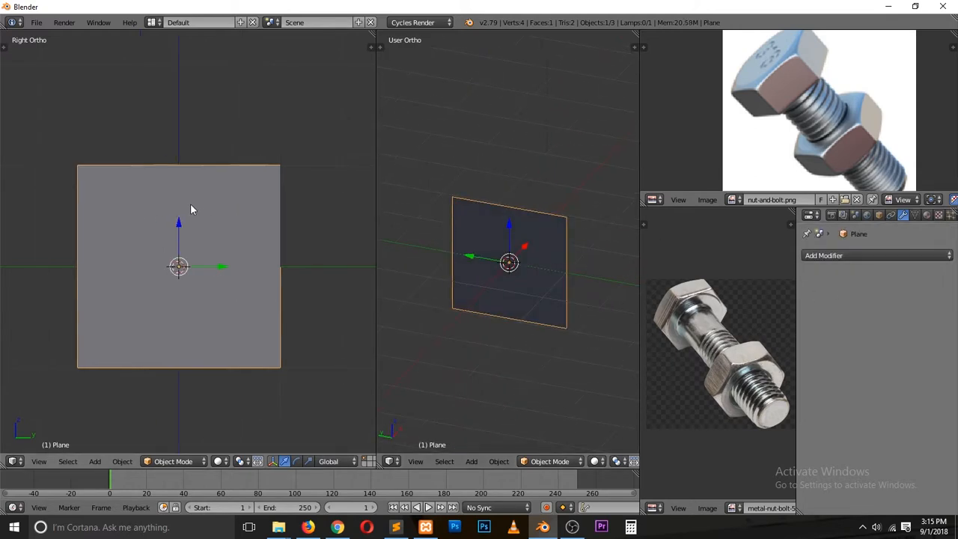
key(Tab)
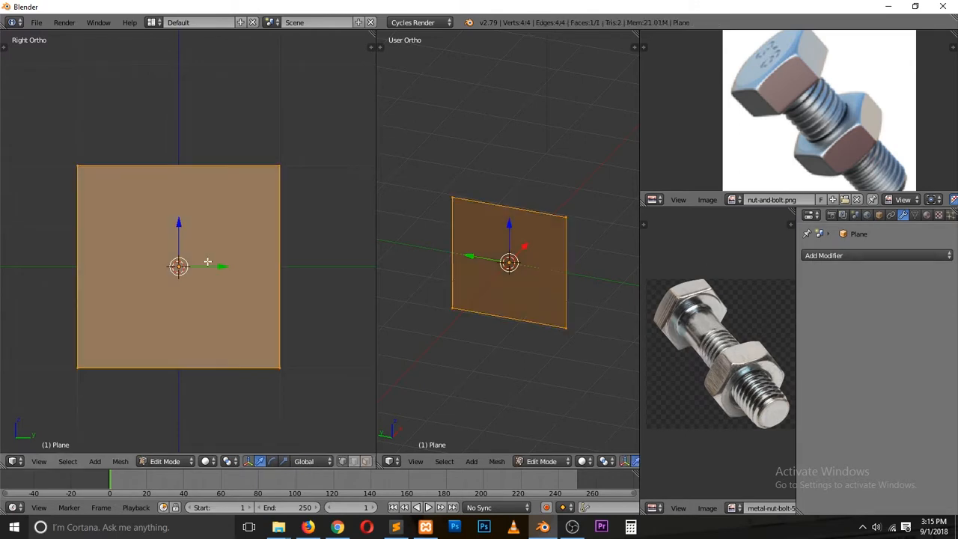
right_click(84, 164)
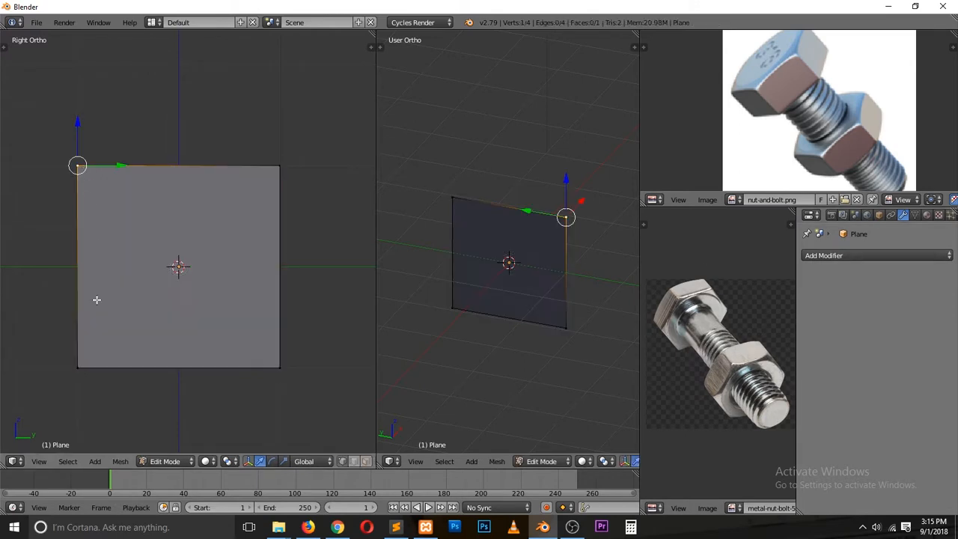
key(ctrl+r)
click(275, 259)
right_click(281, 270)
right_click(281, 270)
drag(315, 267, 9, 270)
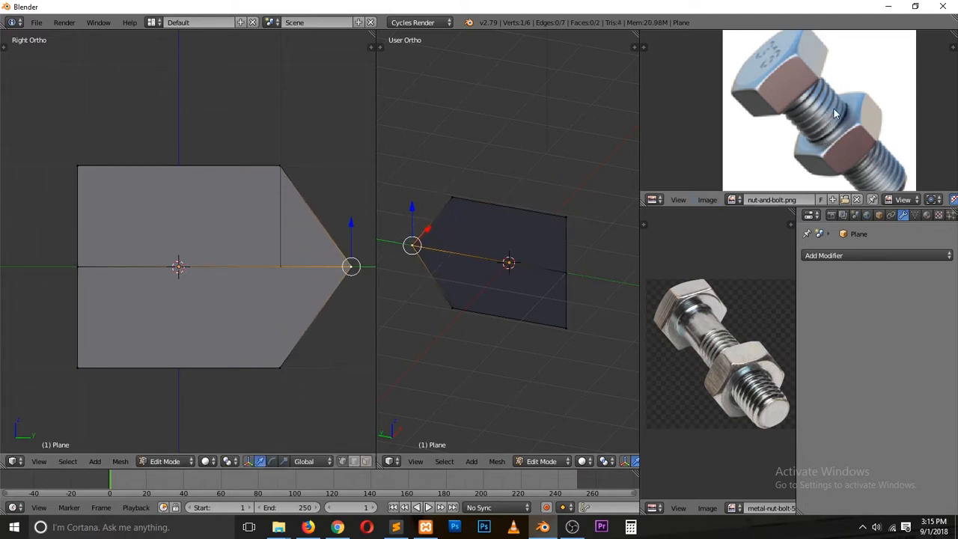
Step: Delete the square part of the mesh on the negative Y side, keeping only the three-vertex V-shaped profile
middle_drag(434, 269, 415, 253)
right_click(81, 217)
key(x)
click(81, 209)
ctrl+scroll(219, 296, up, 6)
Step: Move the whole V profile farther from the origin along Y, scale it to about 0.415, and return to Object Mode
key(a)
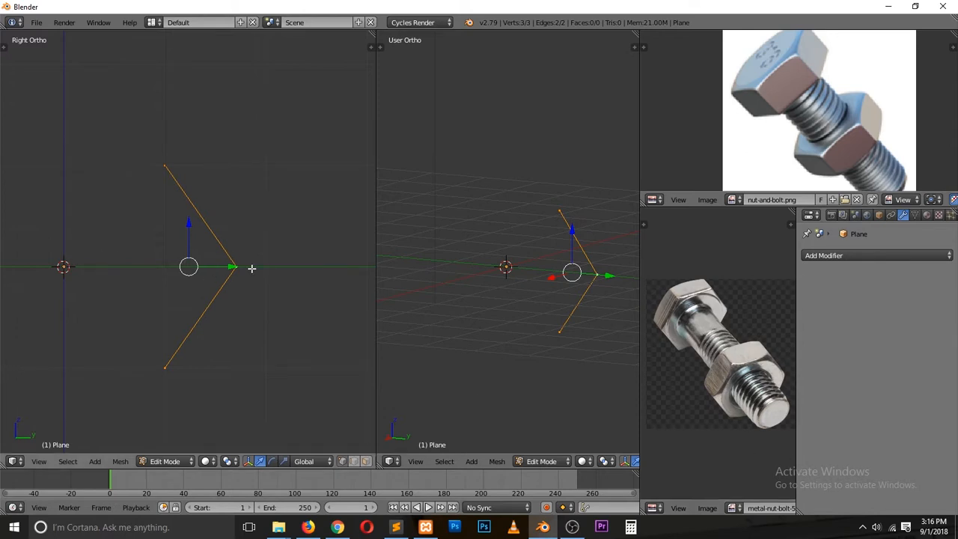
key(g)
click(346, 271)
key(s)
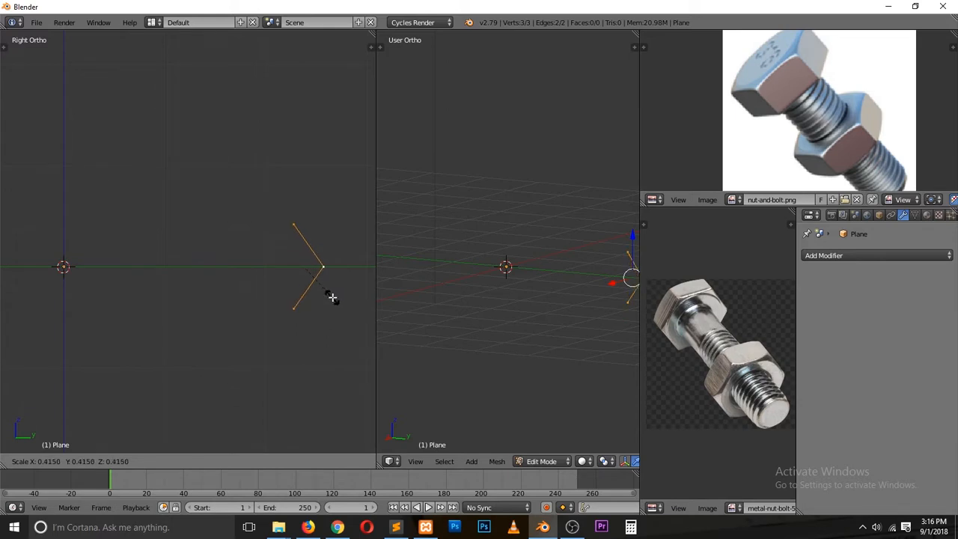
click(332, 297)
key(Tab)
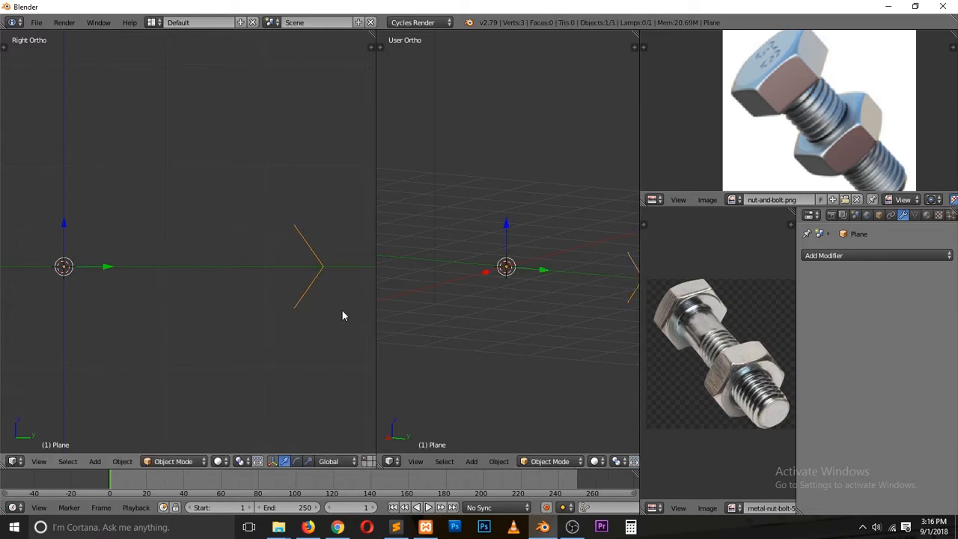
Step: Add a Screw modifier to the V profile and check the revolved ring from the front
click(834, 255)
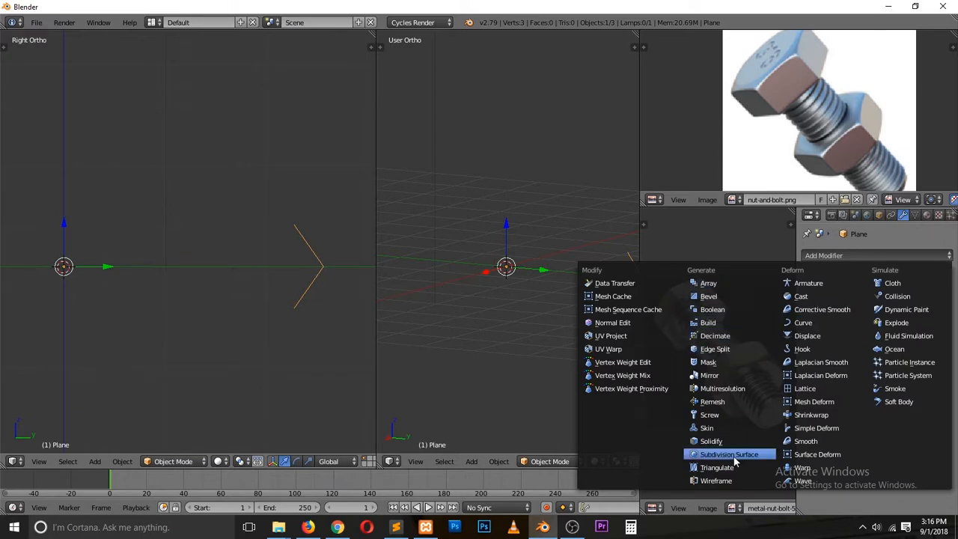
click(748, 415)
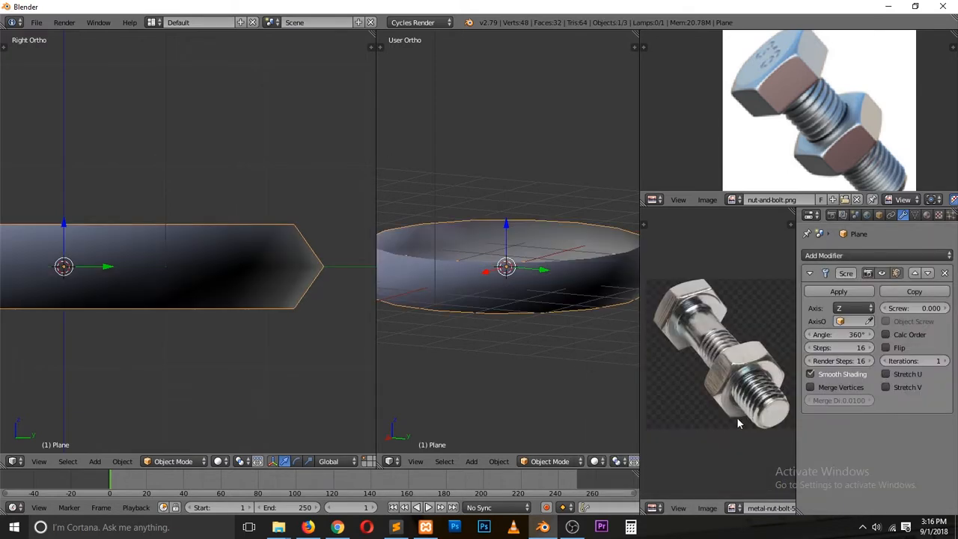
middle_drag(325, 297, 259, 307)
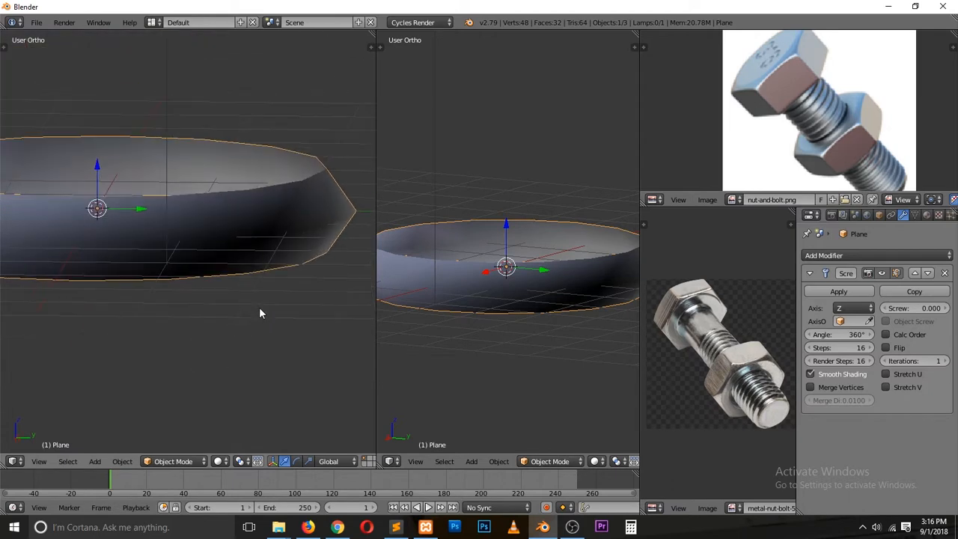
key(KP_Decimal)
scroll(255, 258, up, 3)
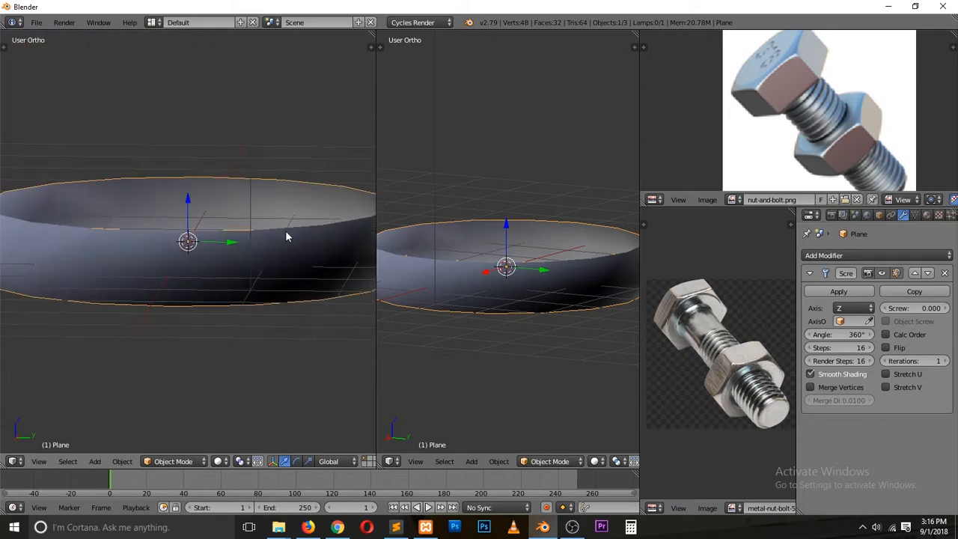
key(KP_1)
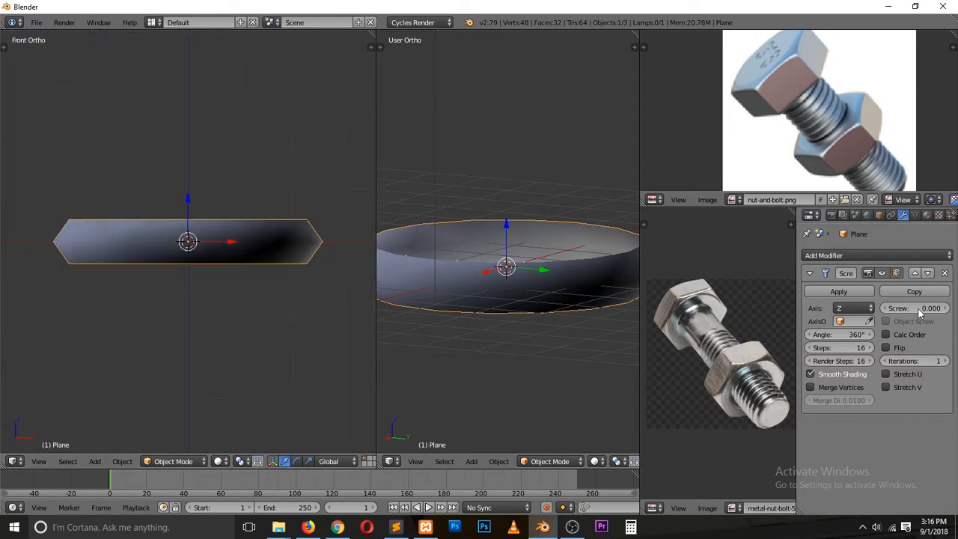
Step: Try the Screw modifier's Y and X axes and return the axis to Z
click(860, 309)
click(853, 282)
click(860, 309)
click(866, 271)
click(853, 309)
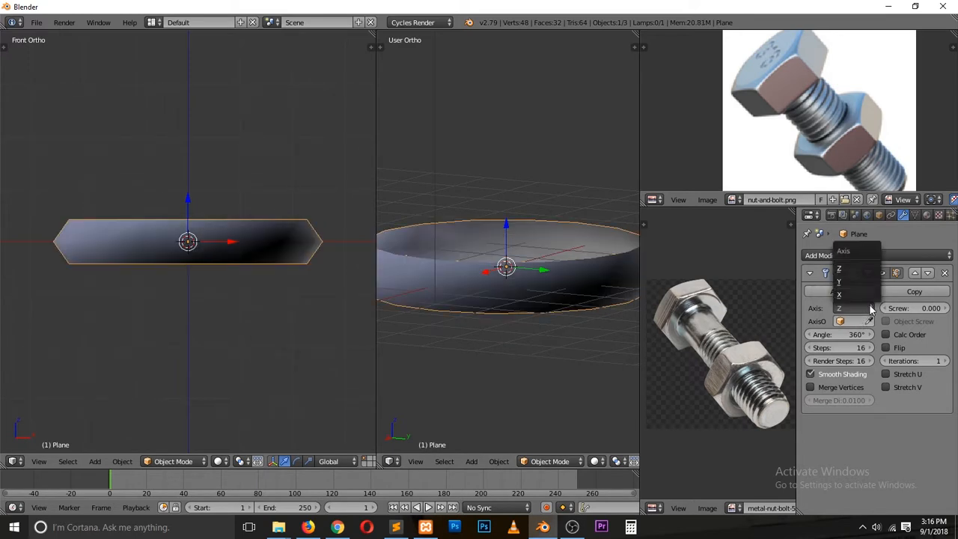
click(852, 295)
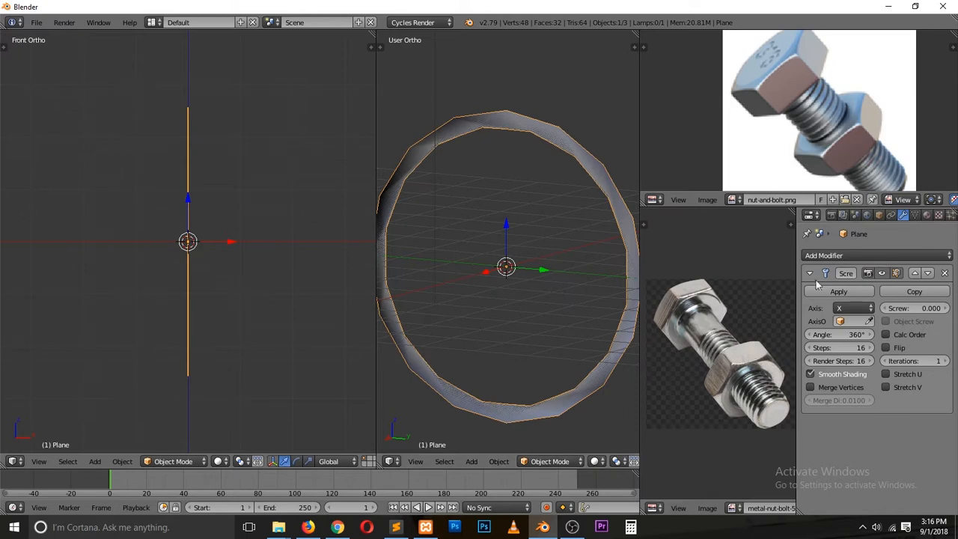
click(853, 311)
click(852, 282)
click(853, 308)
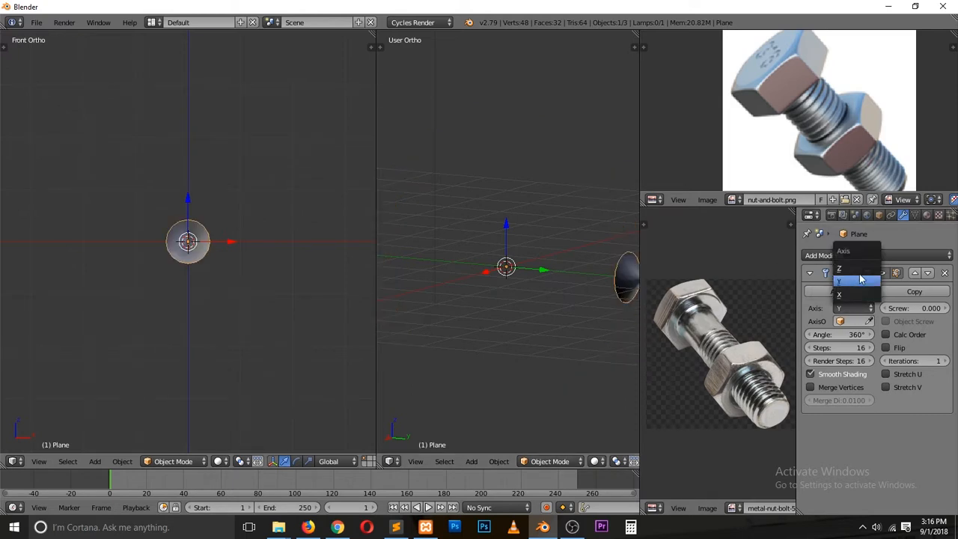
click(860, 271)
Step: Enable Calc Order in the Screw modifier to correct the ring's face normals
middle_drag(226, 265, 355, 229)
scroll(255, 307, up, 2)
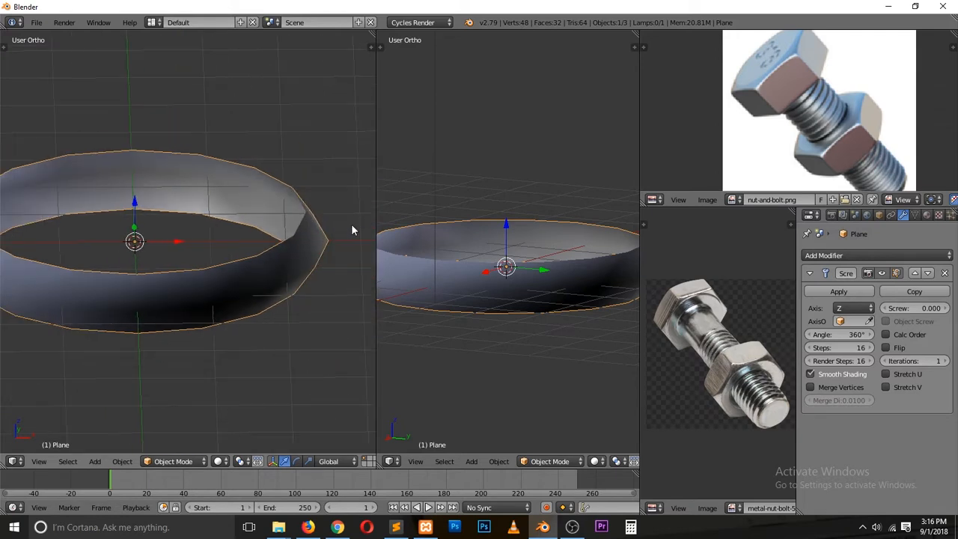
key(KP_1)
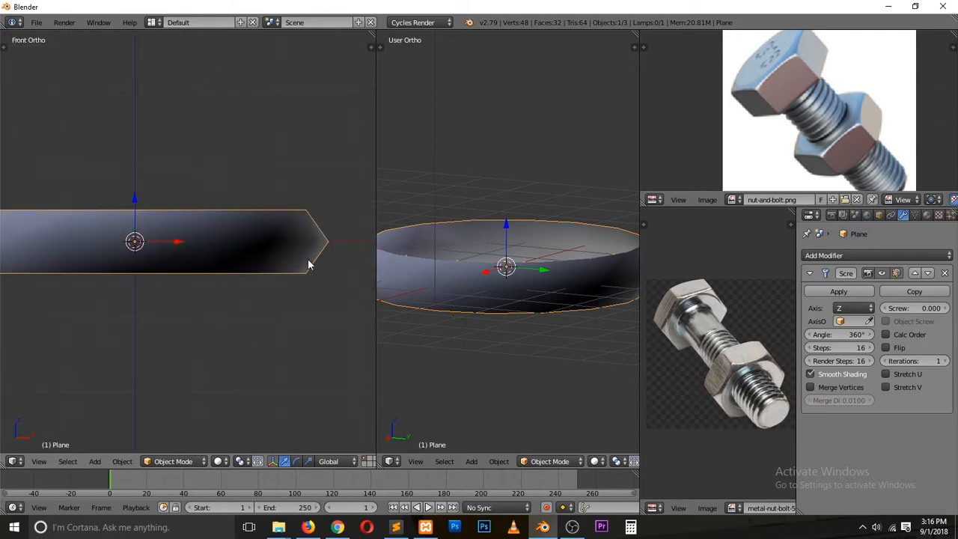
middle_drag(282, 257, 277, 276)
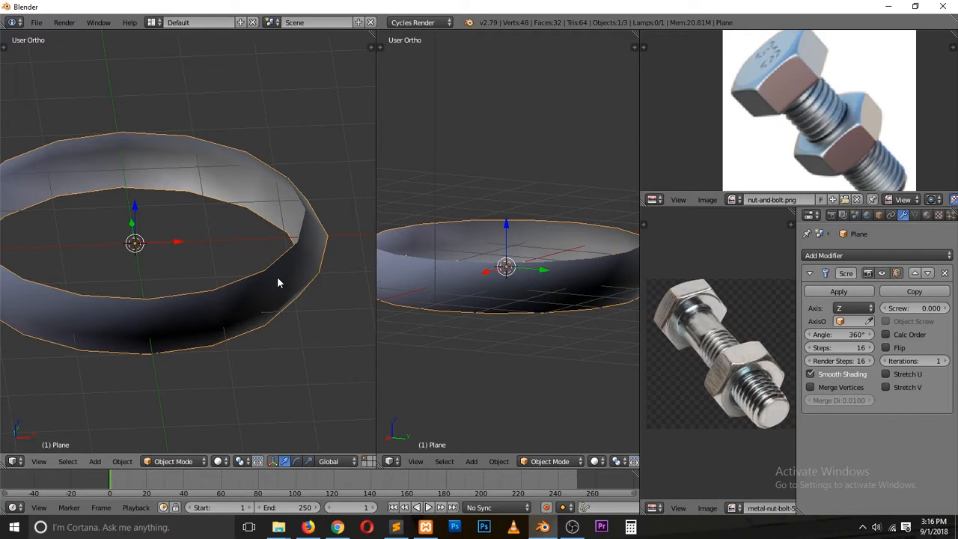
click(904, 333)
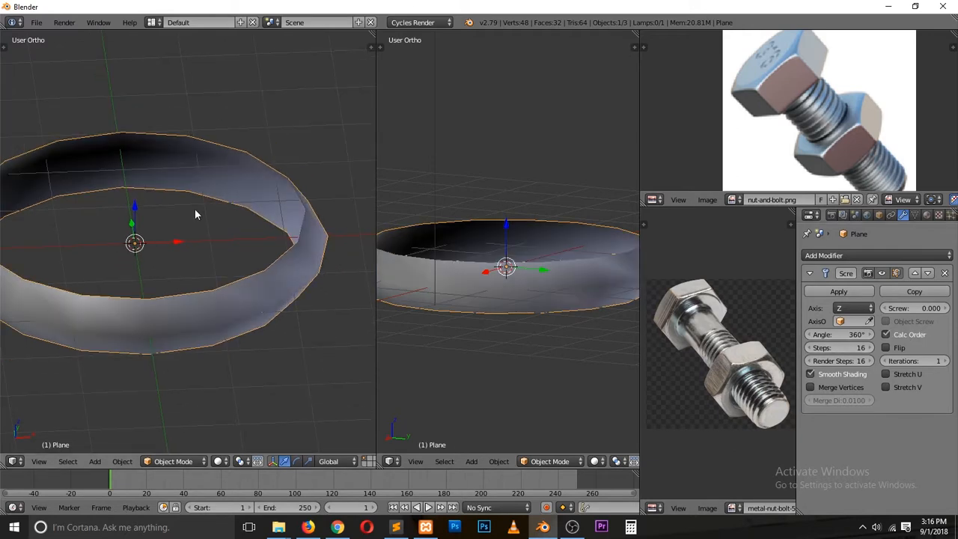
middle_drag(218, 245, 204, 210)
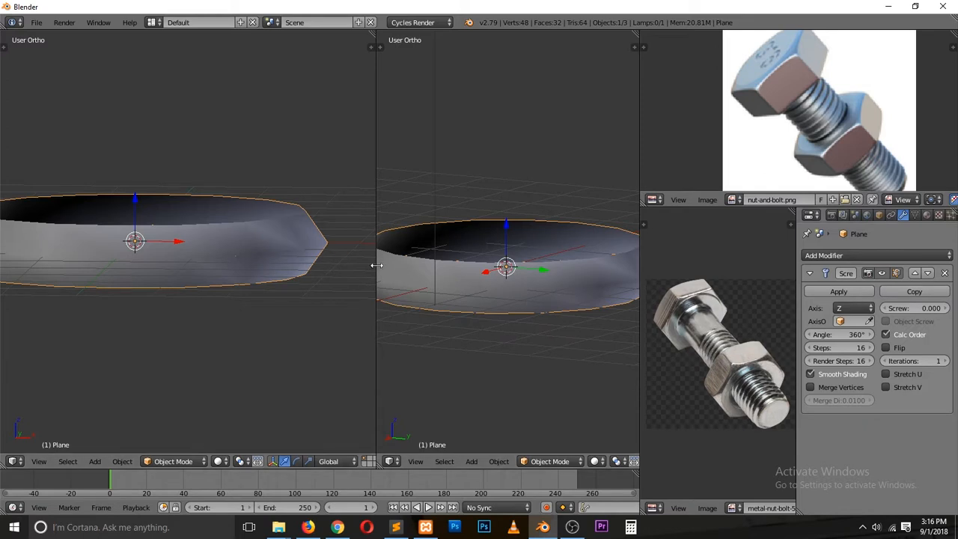
Step: Set the Screw modifier's Screw value to 1 to give the ring a helical rise
middle_drag(377, 233, 270, 239)
key(KP_3)
click(915, 307)
text(1)
key(Return)
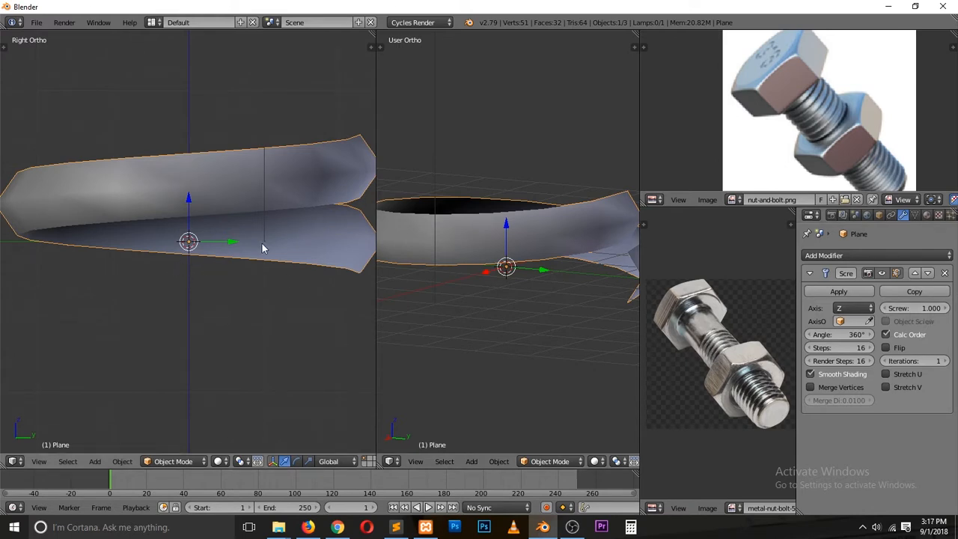
Step: Set the Screw value to 0.8 while viewing the thread ends from the back, and enable Merge Vertices
key(KP_1)
key(ctrl+KP_1)
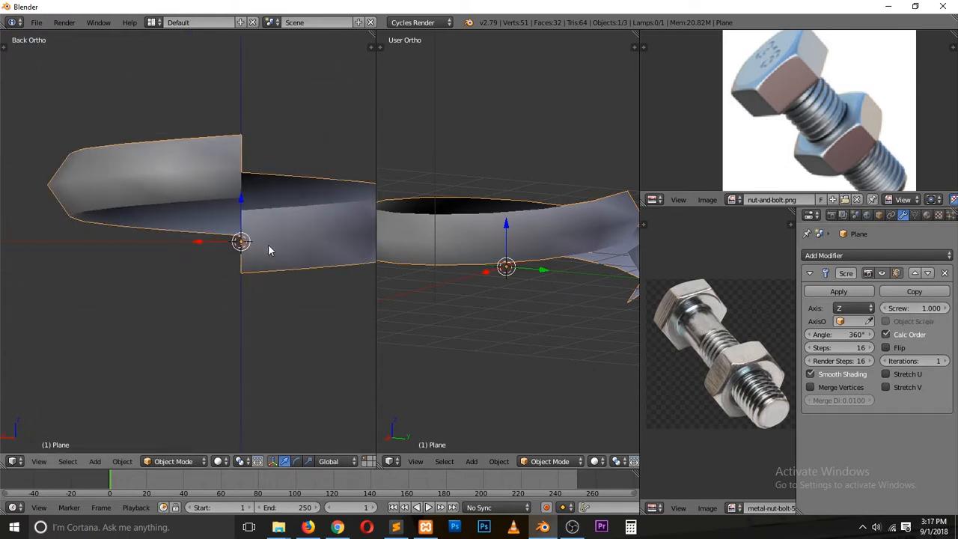
scroll(268, 244, up, 3)
key(a)
scroll(284, 280, up, 3)
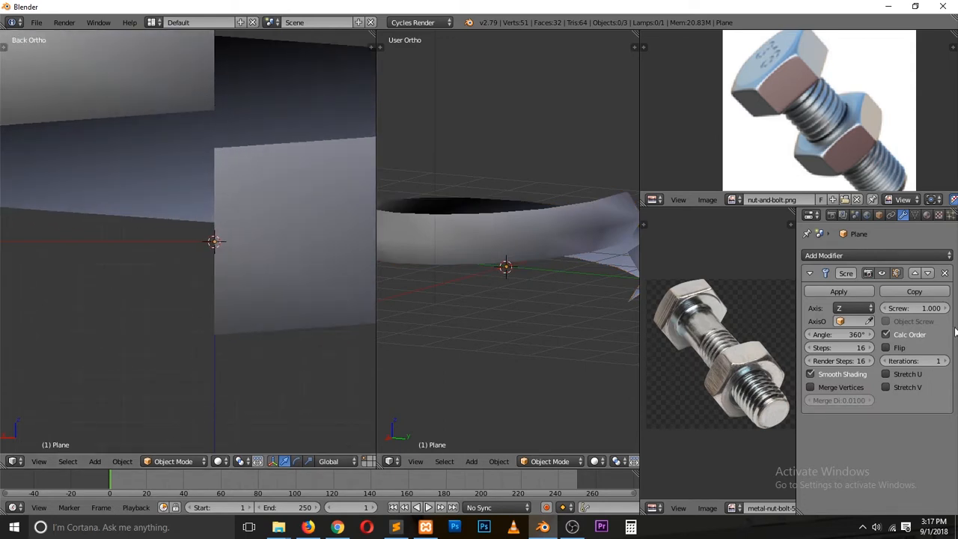
drag(914, 308, 890, 307)
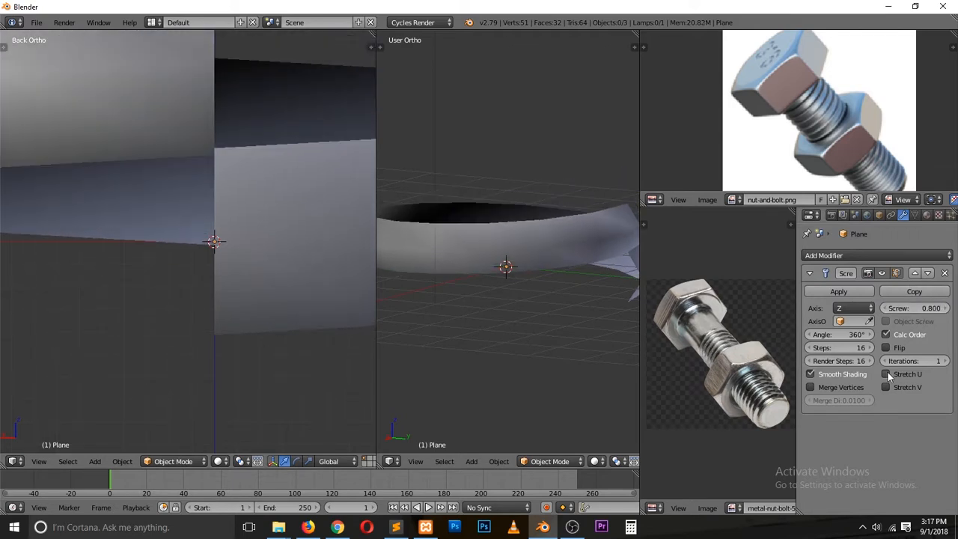
click(825, 390)
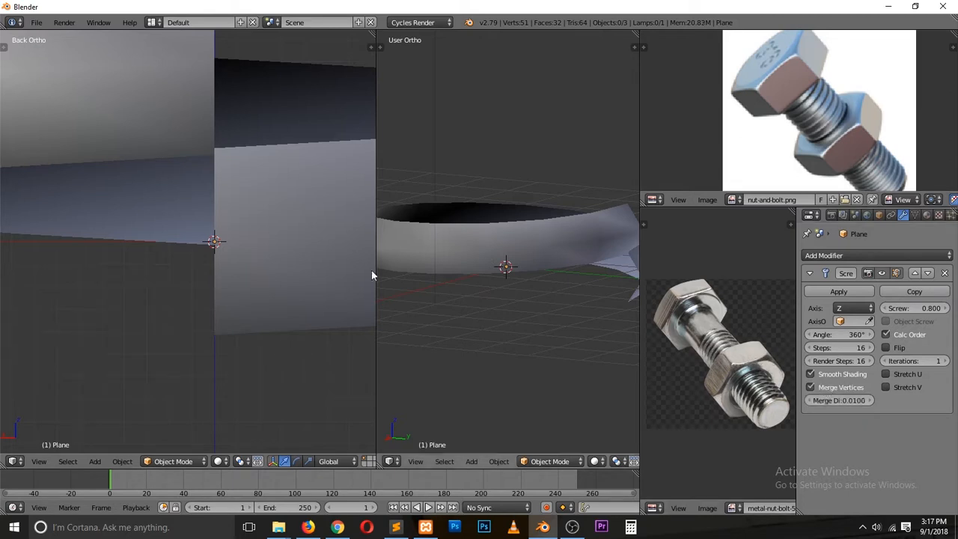
Step: Try a Screw value of 0.7 in the Screw modifier, comparing the thread ends up close
scroll(84, 112, up, 2)
shift+middle_drag(225, 116, 207, 131)
scroll(208, 131, up, 3)
shift+middle_drag(223, 74, 224, 151)
scroll(224, 151, up, 3)
shift+middle_drag(243, 60, 243, 157)
scroll(243, 157, up, 1)
shift+middle_drag(254, 91, 189, 181)
scroll(255, 165, up, 2)
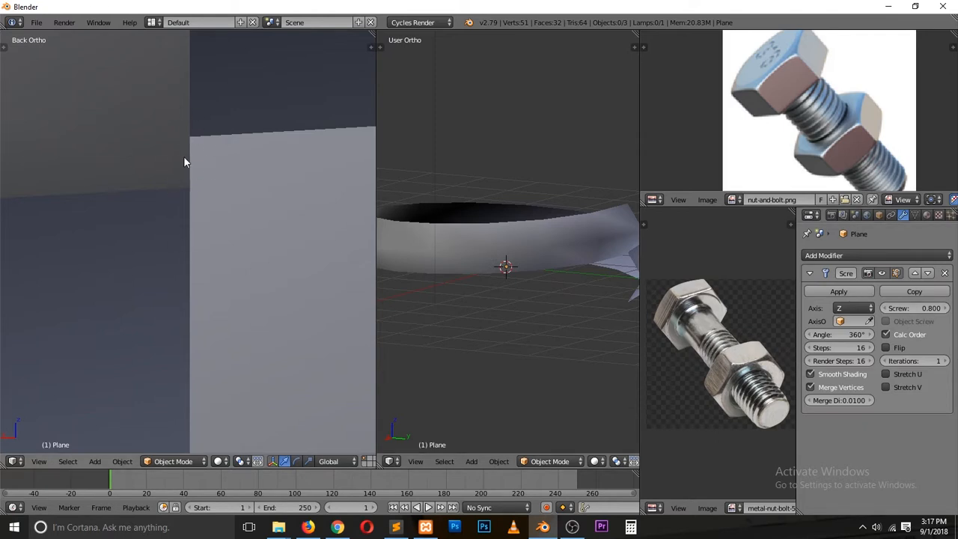
click(918, 304)
text(1)
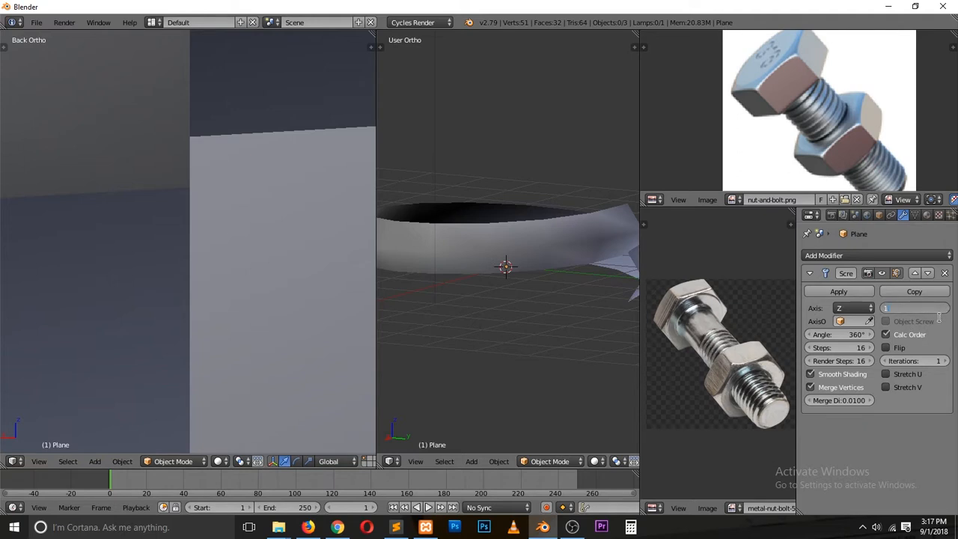
key(Return)
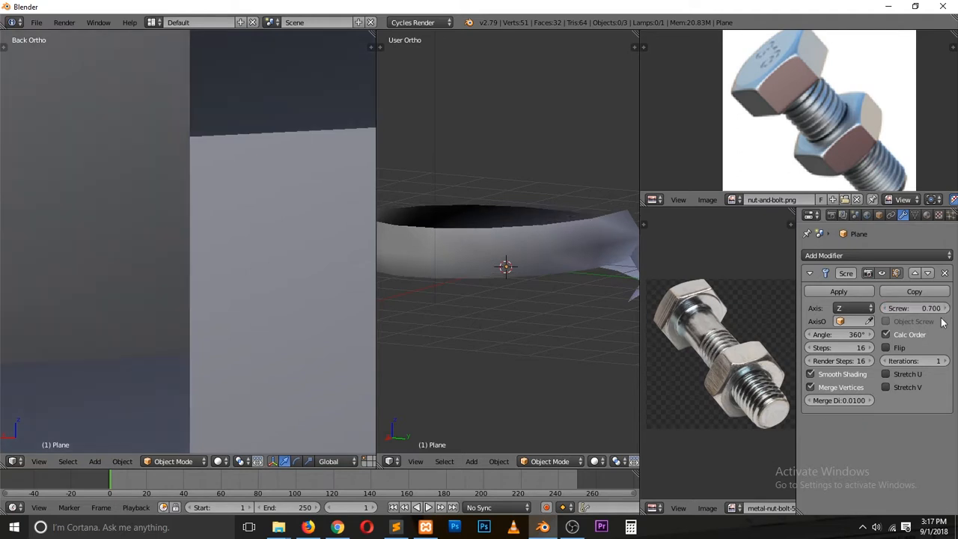
Step: Try Screw values of 0.9, 0.85 and 0.82 to bring the thread ends closer to alignment
click(909, 307)
click(921, 310)
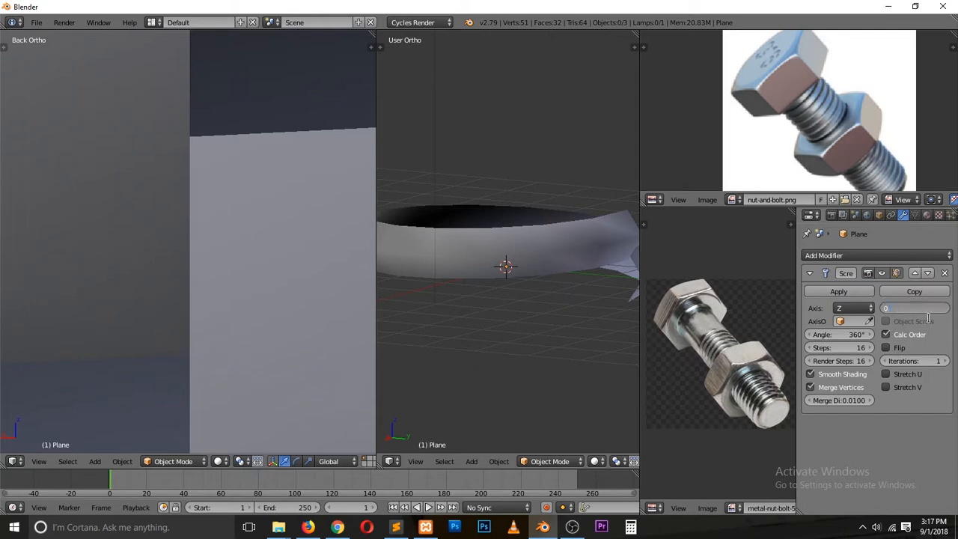
text(9)
key(Return)
click(923, 308)
click(935, 311)
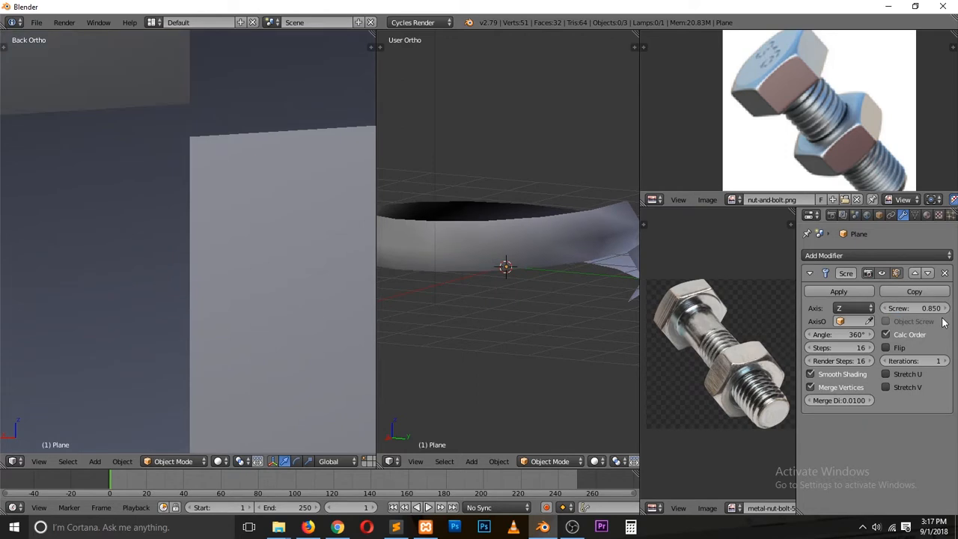
text(5)
key(Return)
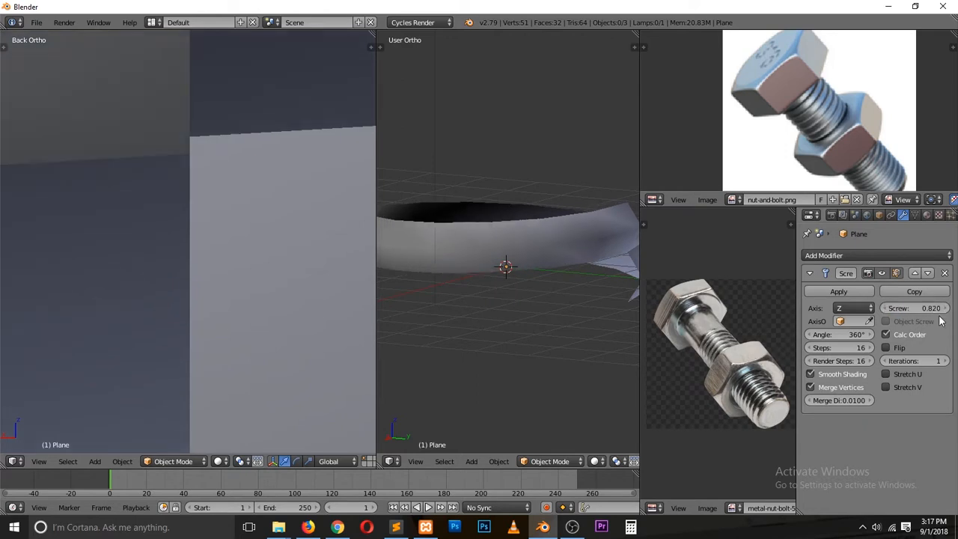
Step: Set the Screw modifier's Screw value to 0.83 and check the thread ends at close range
click(923, 309)
click(932, 309)
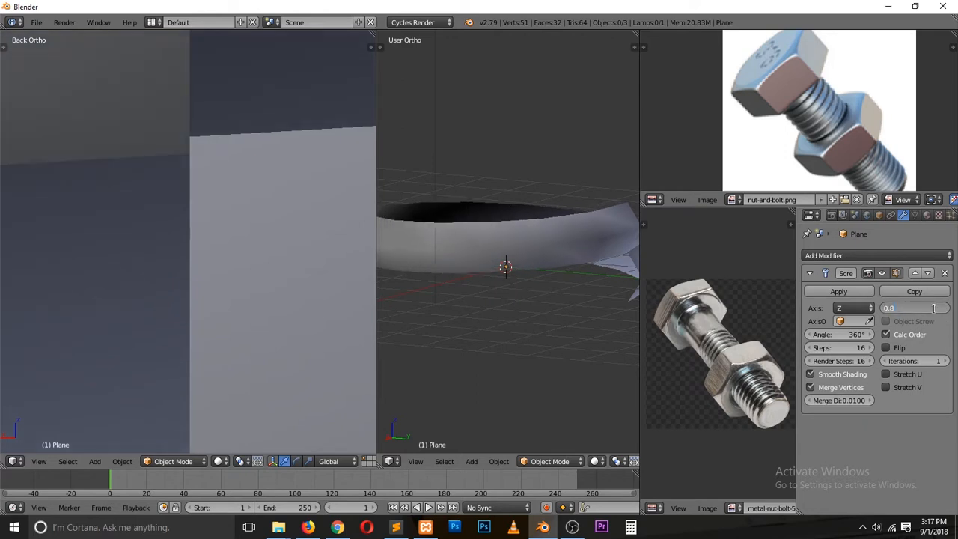
text(3)
key(Return)
scroll(283, 156, up, 3)
scroll(282, 153, up, 1)
scroll(278, 167, down, 6)
Step: Add an Array modifier to the thread ring
key(KP_4)
key(KP_4)
middle_drag(277, 167, 176, 176)
key(KP_3)
scroll(267, 177, down, 12)
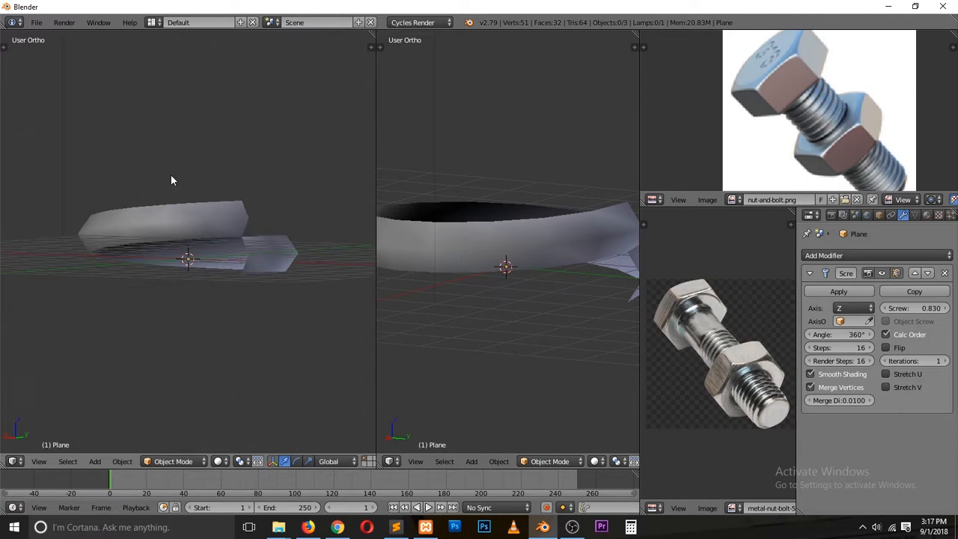
scroll(177, 182, up, 4)
click(879, 255)
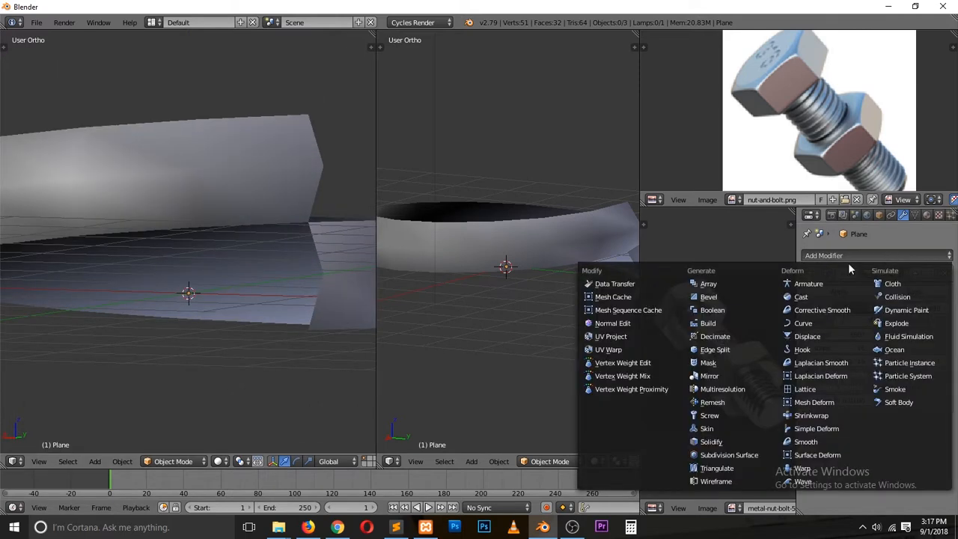
click(707, 284)
scroll(177, 223, down, 3)
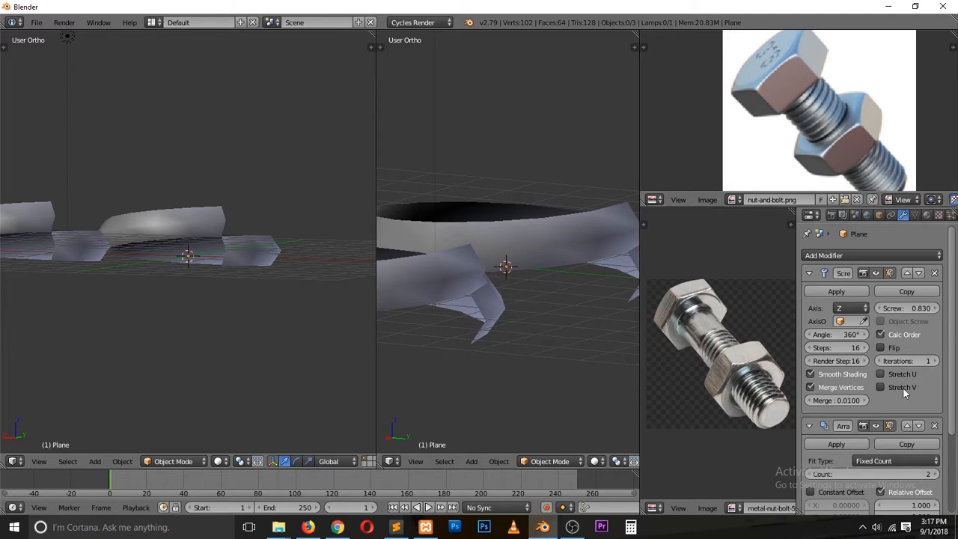
Step: Collapse the Screw modifier and set the Array's relative offset to 0 on X and 1 on Z
click(809, 273)
click(923, 374)
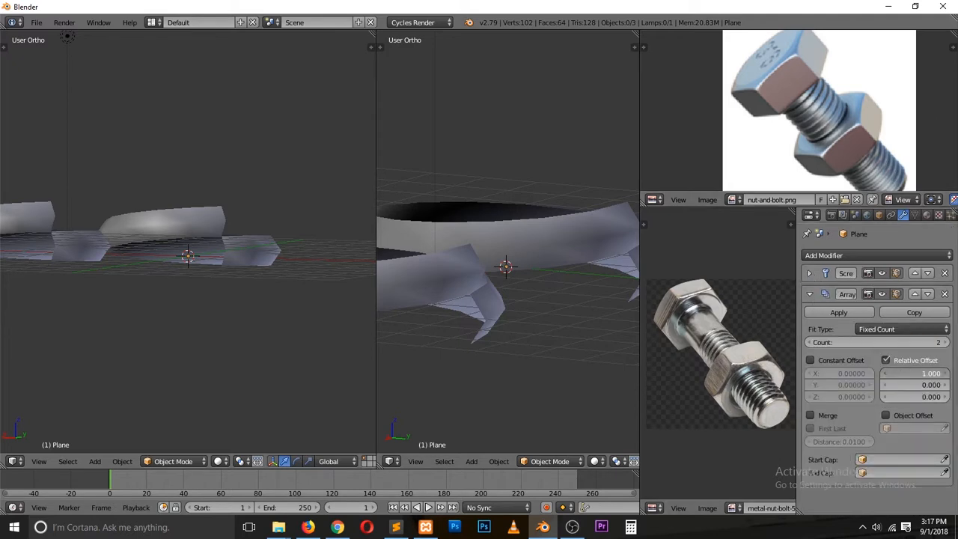
text(0)
key(Return)
click(930, 396)
text(1)
key(Return)
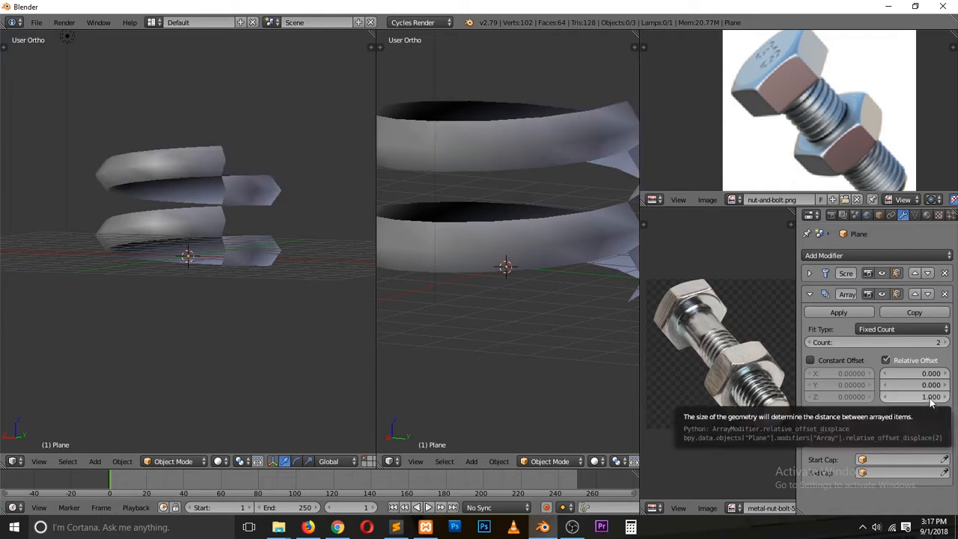
Step: Set the Array's relative Z offset to 0.5, judging the gap between the copies from the back
key(KP_1)
key(KP_3)
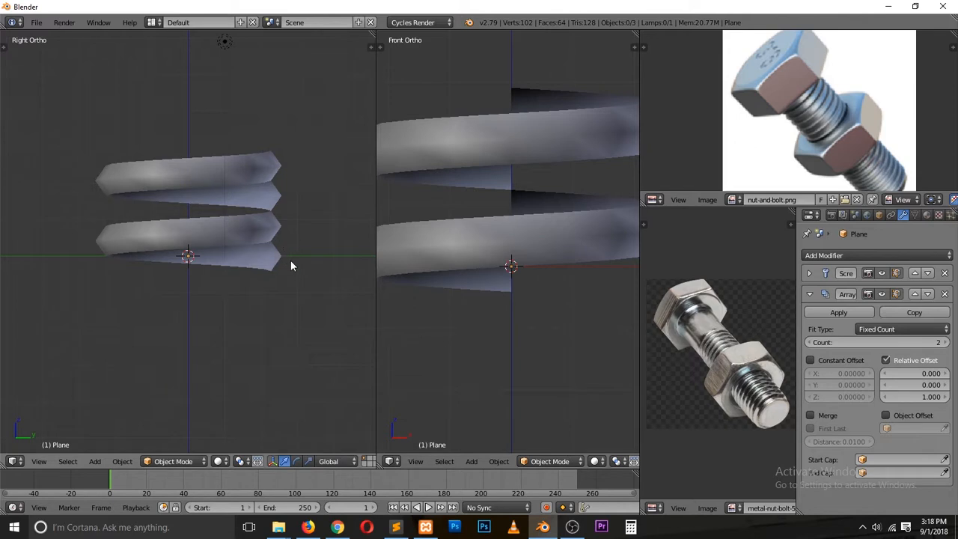
key(ctrl+KP_1)
scroll(218, 206, up, 4)
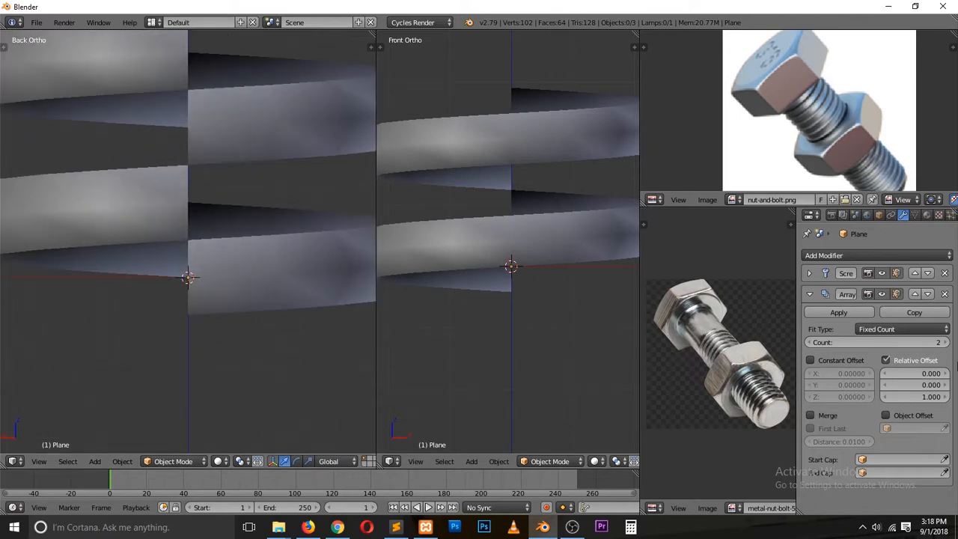
click(928, 396)
key(BackSpace)
key(Return)
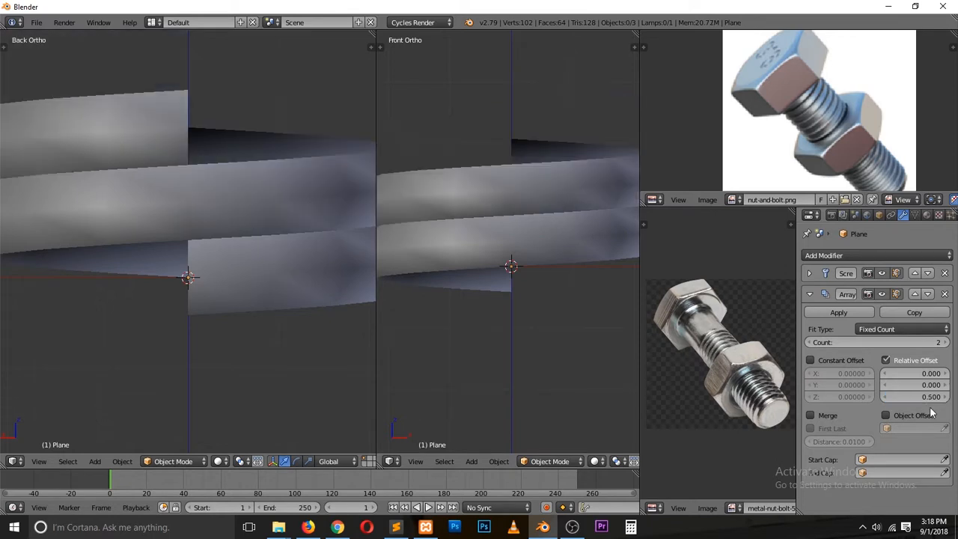
Step: Try a relative Z offset of 0.8 and inspect the gap between the thread turns up close
click(925, 396)
key(BackSpace)
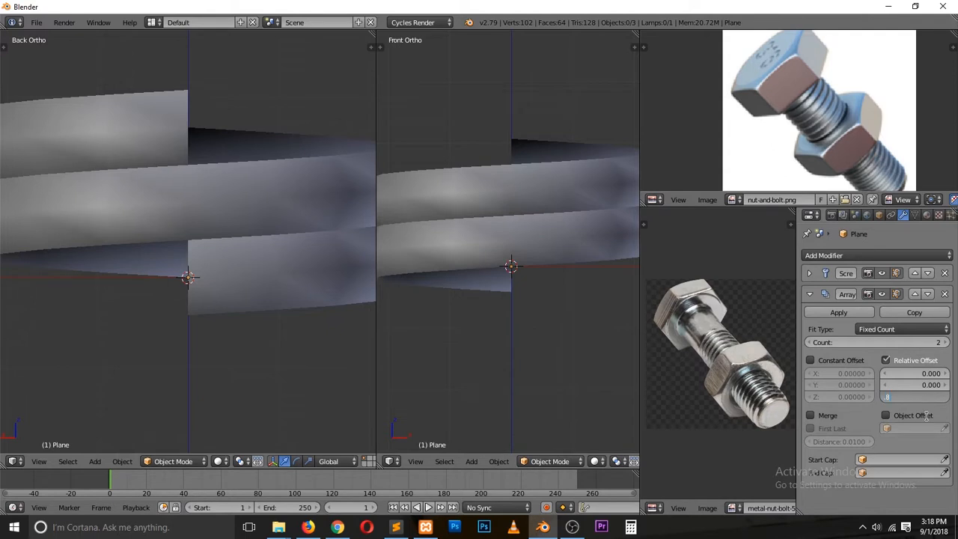
text(.8)
key(Return)
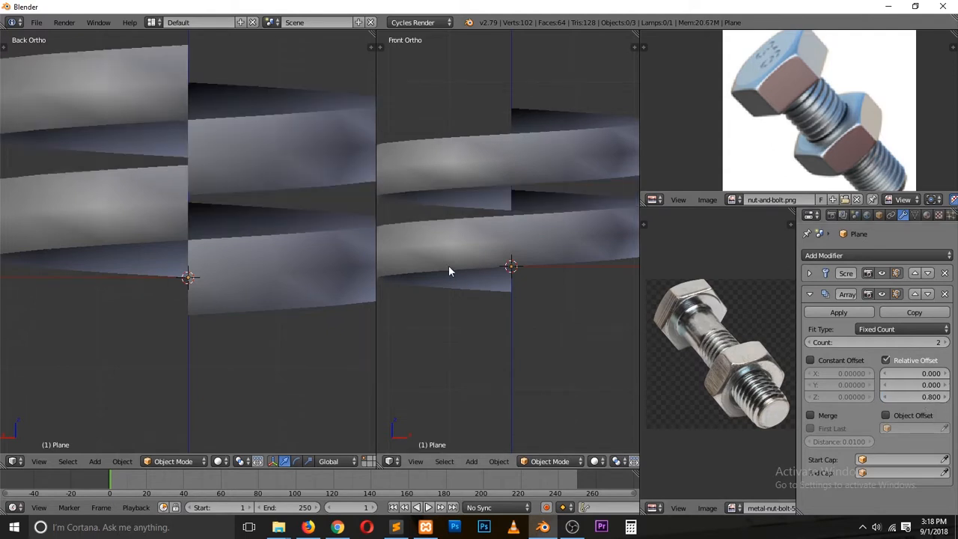
scroll(448, 264, up, 1)
scroll(177, 178, up, 4)
shift+scroll(178, 177, up, 4)
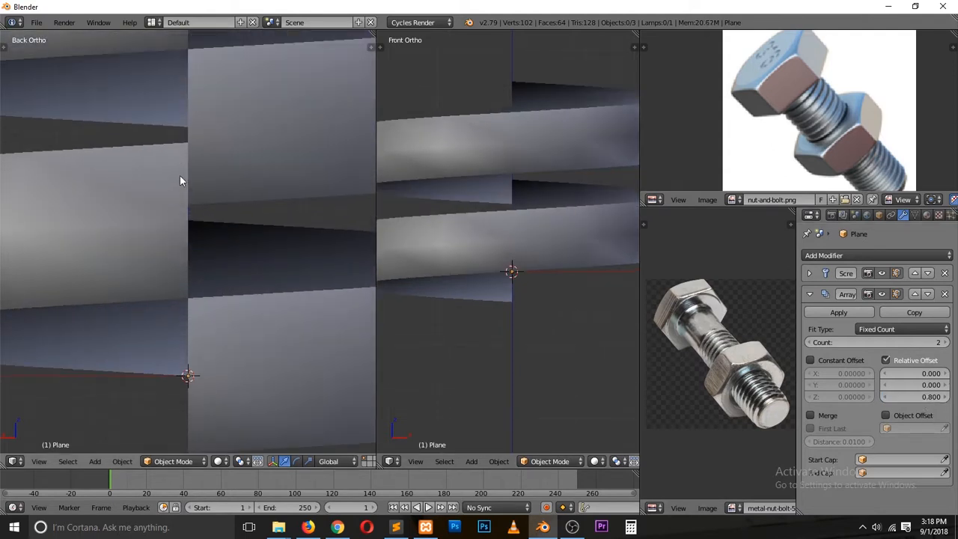
Step: Reduce the Array's relative Z offset to 0.5 and check the stacked thread from the right side
click(886, 395)
click(885, 395)
click(886, 395)
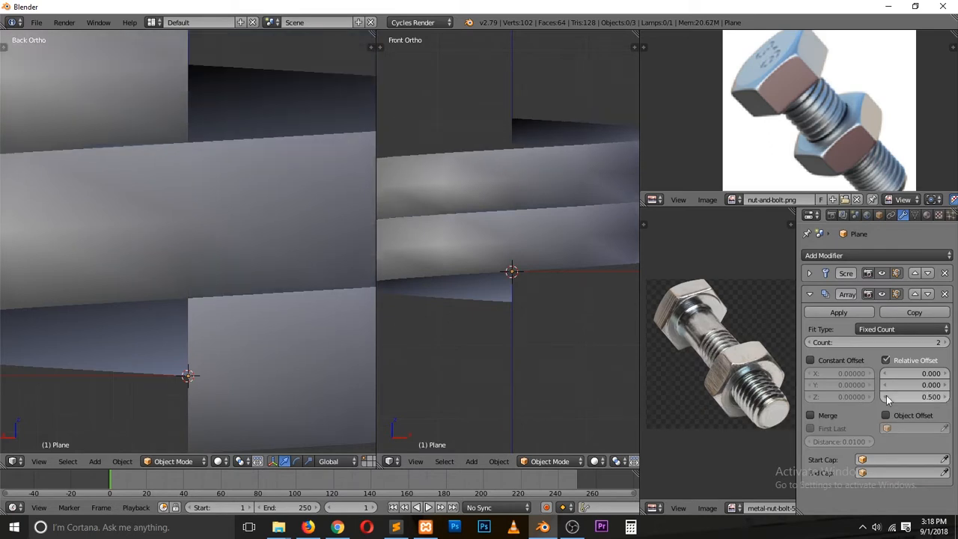
middle_drag(214, 190, 265, 208)
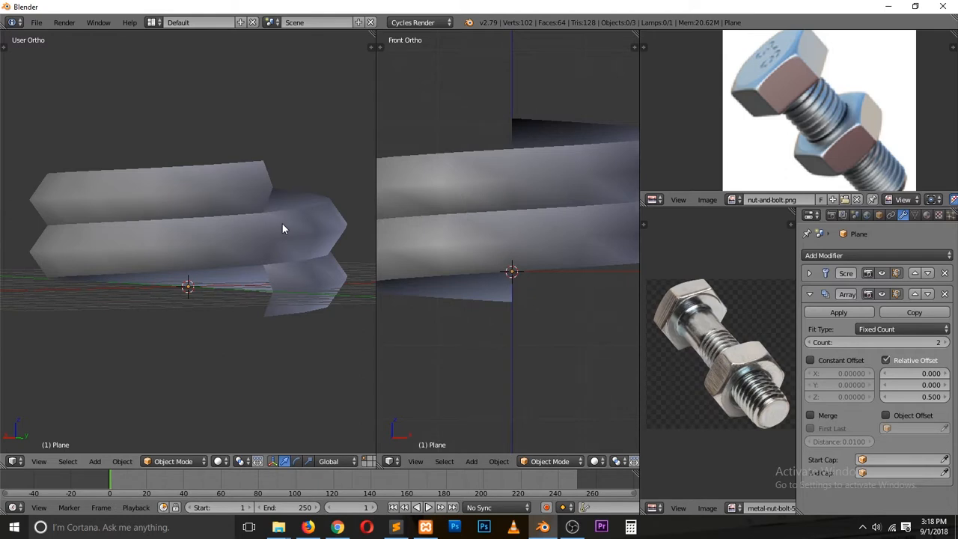
key(KP_1)
key(KP_3)
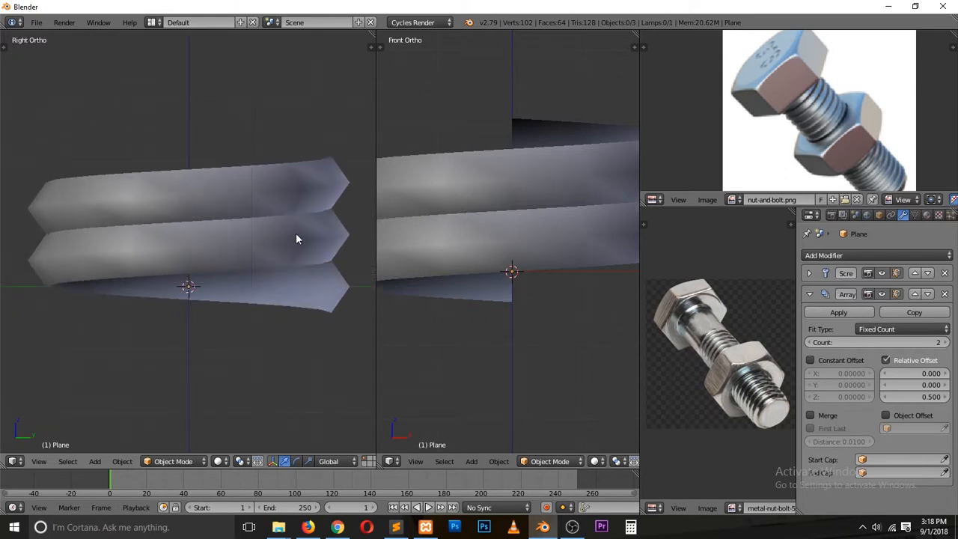
scroll(291, 238, up, 4)
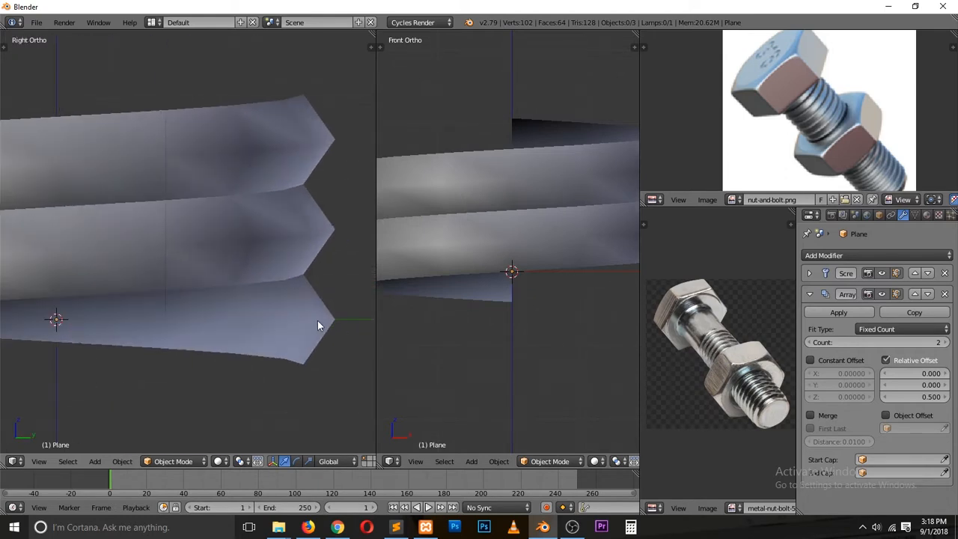
Step: In wireframe, select the V profile's upper and lower end vertices and extrude them in place
key(Tab)
key(z)
right_click(304, 273)
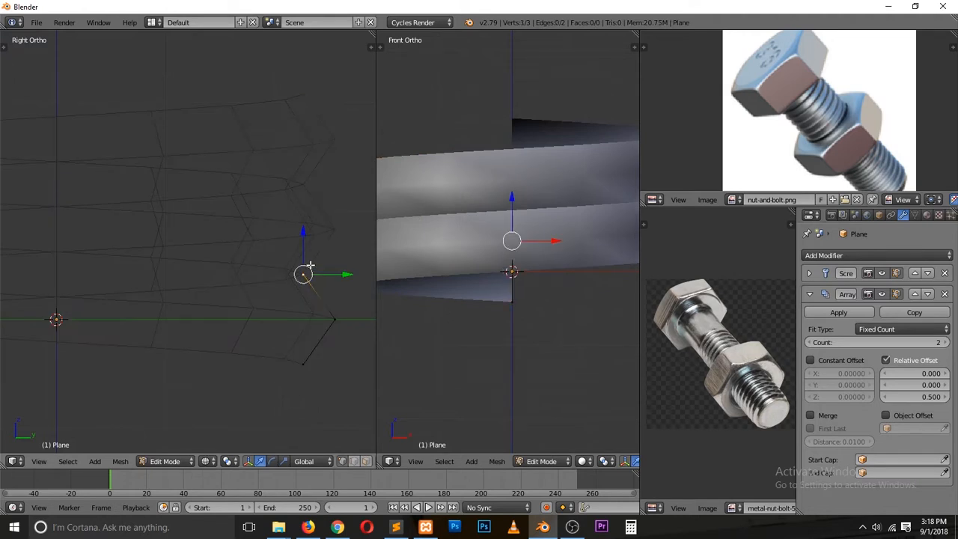
ctrl+right_click(309, 362)
right_click(305, 367)
shift+right_click(302, 258)
right_click(305, 261)
shift+right_click(303, 369)
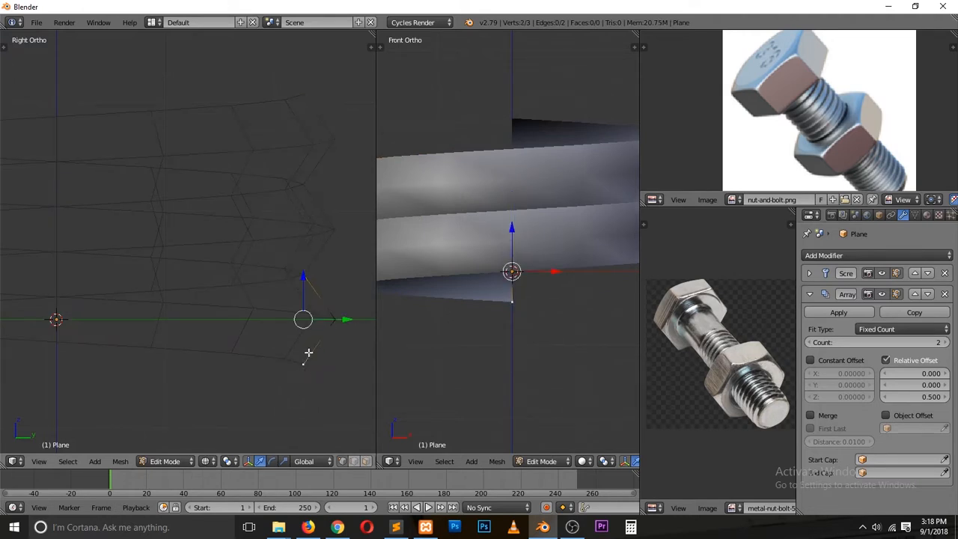
key(e)
right_click(325, 270)
key(s)
key(z)
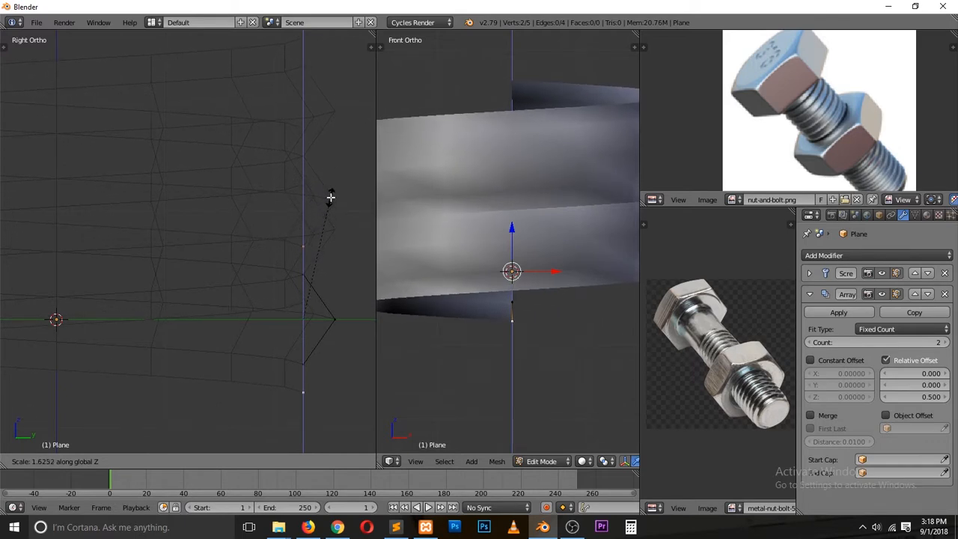
text(2)
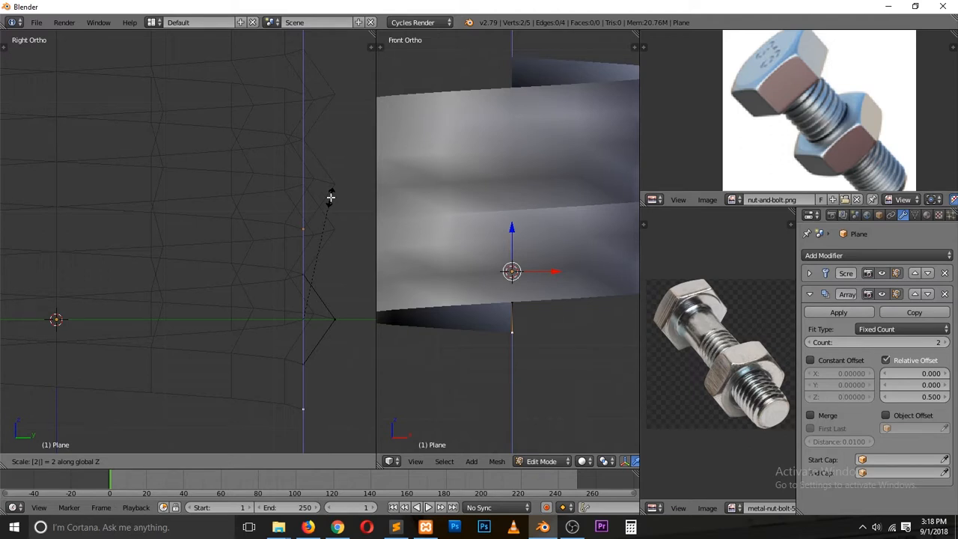
key(Escape)
text(s.)
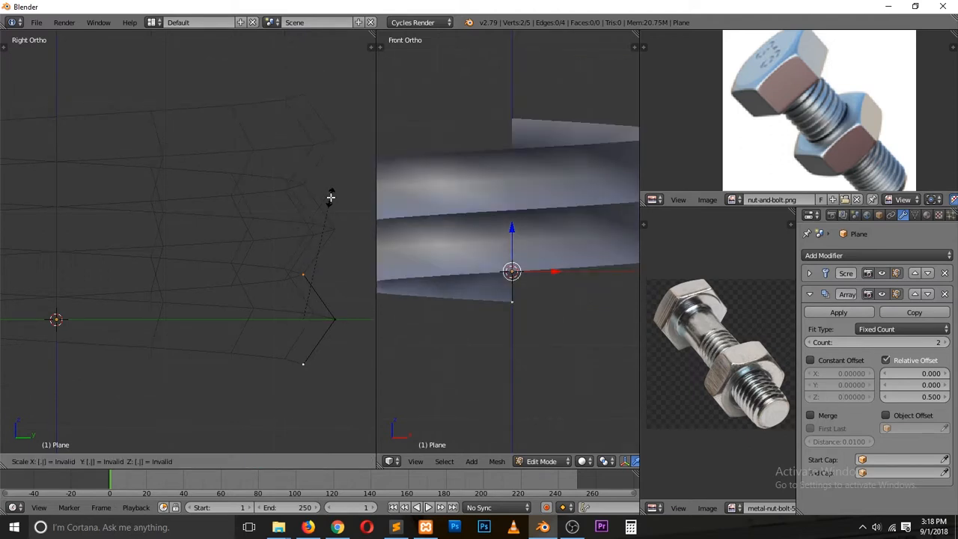
key(Escape)
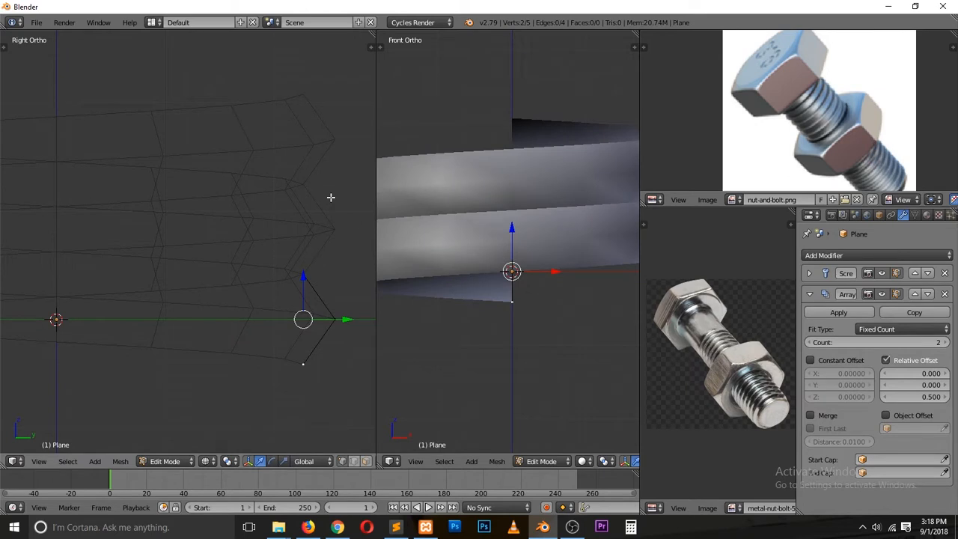
Step: Scale the extruded end vertices by 1.5, then return to Object Mode with solid shading
text(s1.5)
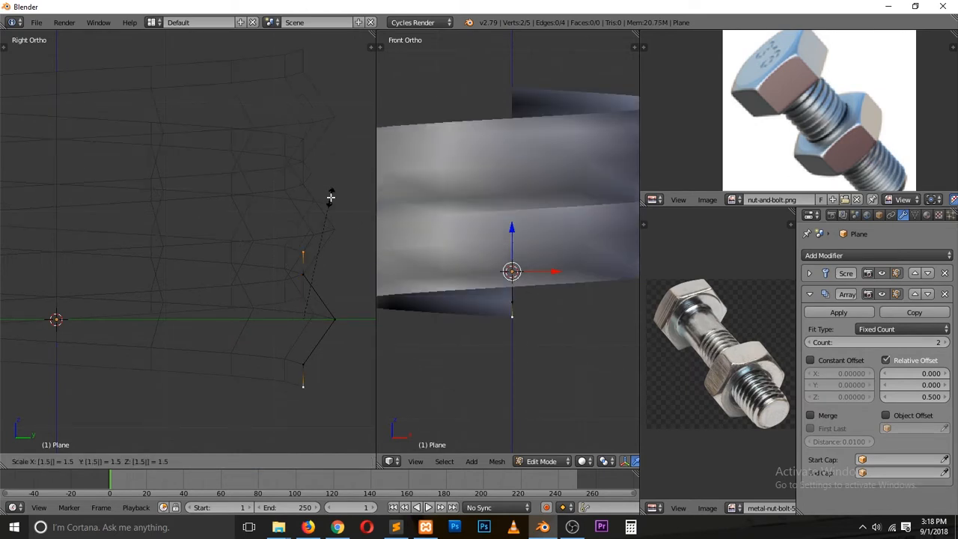
key(Return)
key(Tab)
key(z)
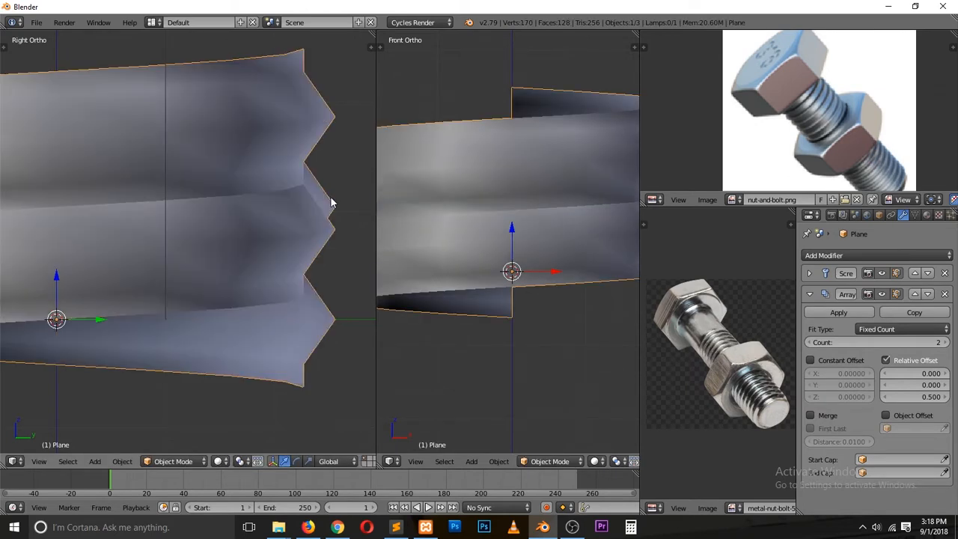
Step: Try a relative Z offset of 1.5 for the Array modifier
click(923, 395)
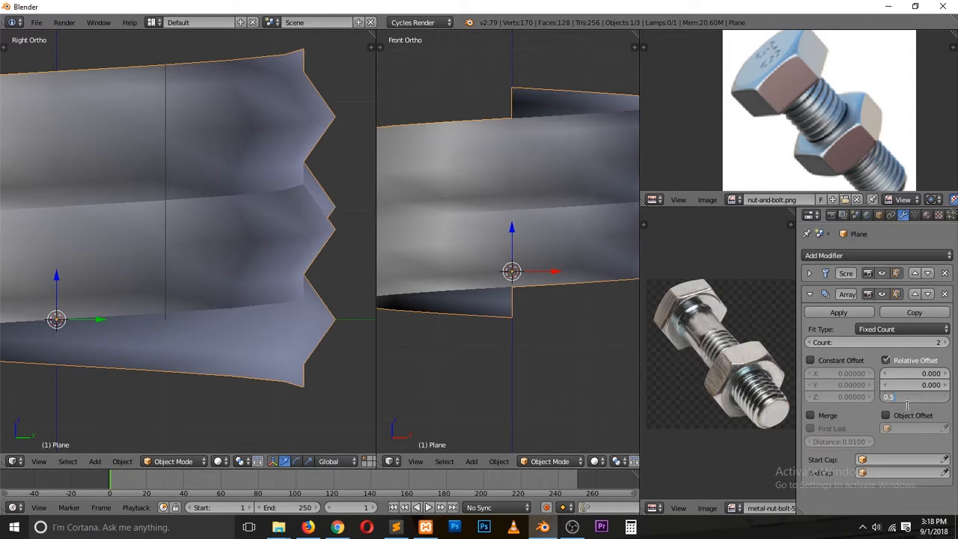
text(1.5)
key(Return)
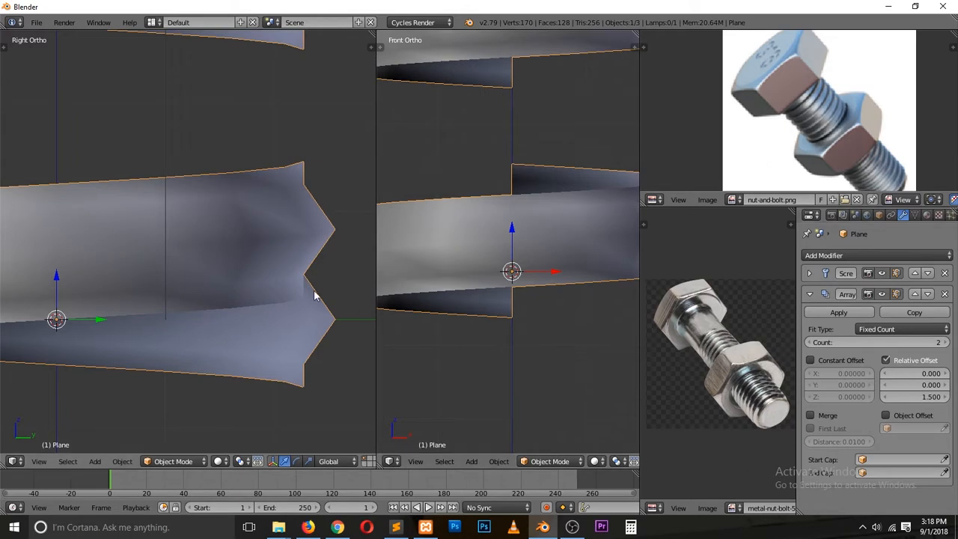
Step: Set the Array's relative Z offset to 0.6 while viewing the thread from the back
key(ctrl+KP_1)
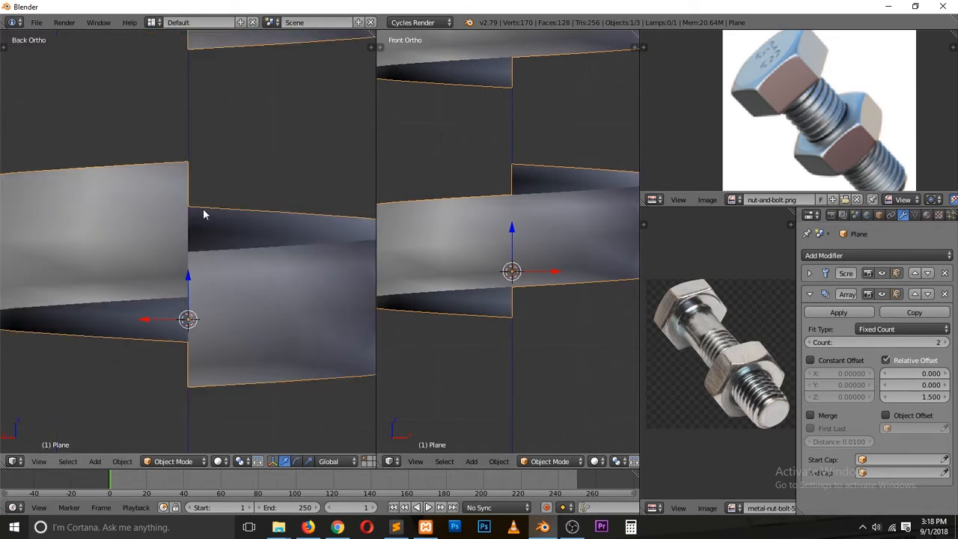
click(916, 396)
text(0.6)
key(Return)
drag(939, 397, 940, 396)
click(888, 398)
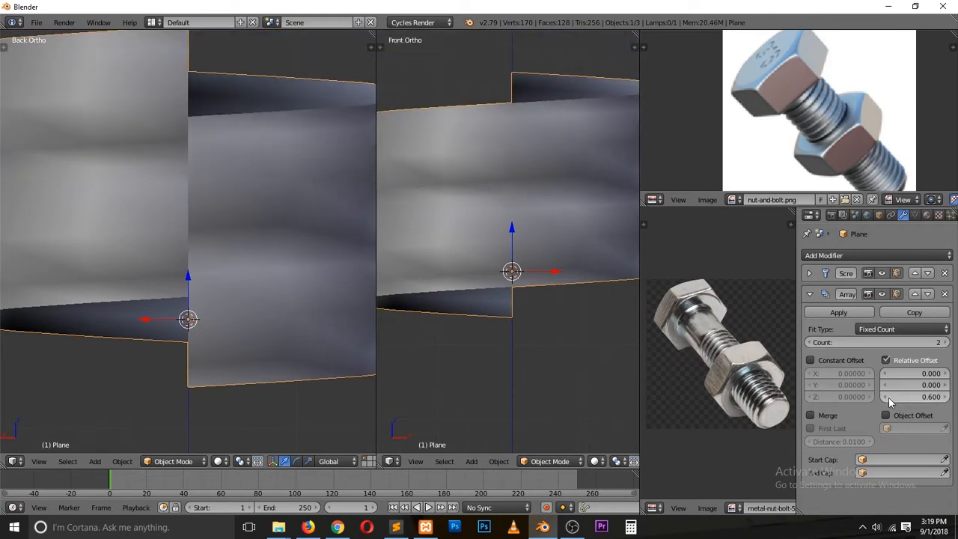
scroll(188, 237, down, 2)
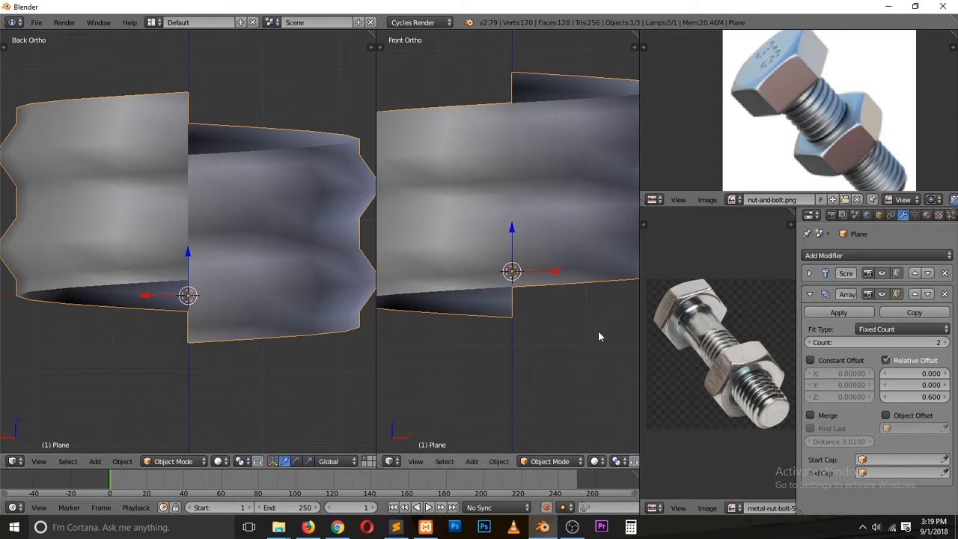
Step: Turn off Smooth Shading in the Screw modifier so the thread displays with flat faces
click(809, 273)
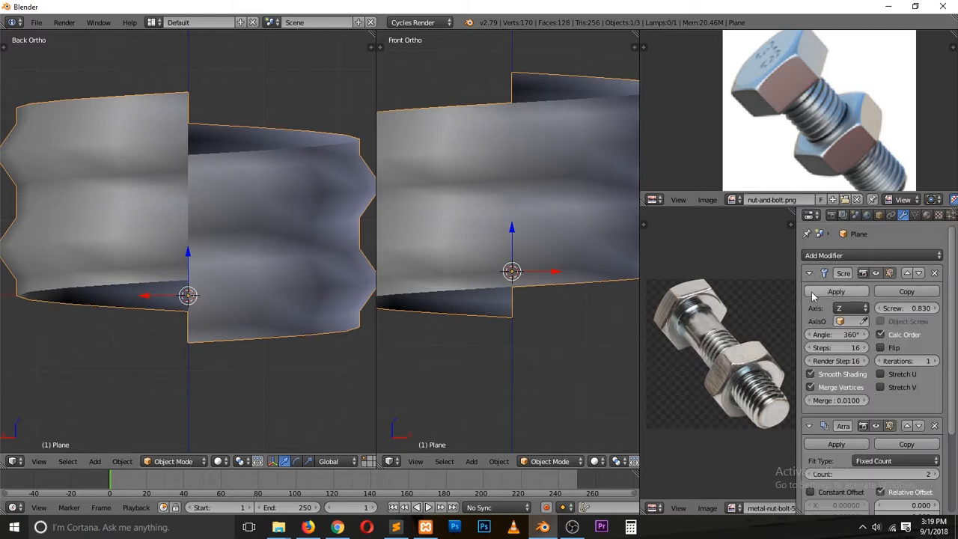
click(825, 378)
mouse_move(96, 244)
middle_down()
mouse_move(162, 298)
mouse_move(168, 275)
mouse_move(152, 264)
mouse_move(207, 251)
middle_up()
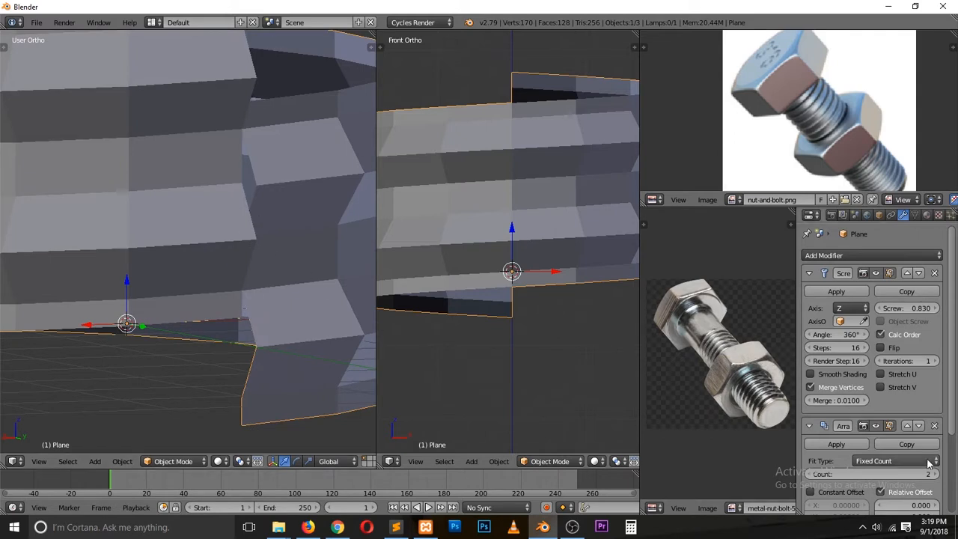
Step: Try a relative Z offset of 0.4 for the Array modifier and check the thread from the back
scroll(883, 374, down, 3)
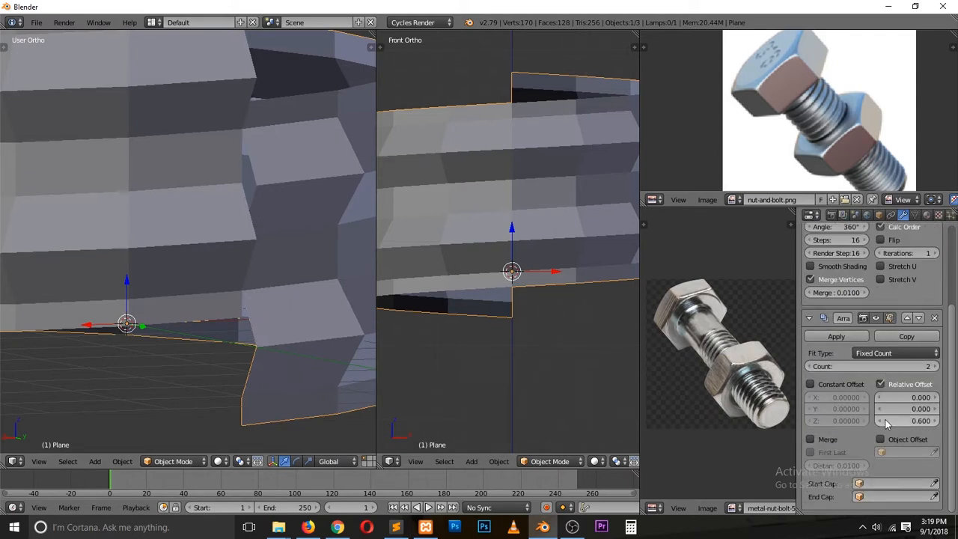
click(882, 421)
click(935, 421)
click(936, 421)
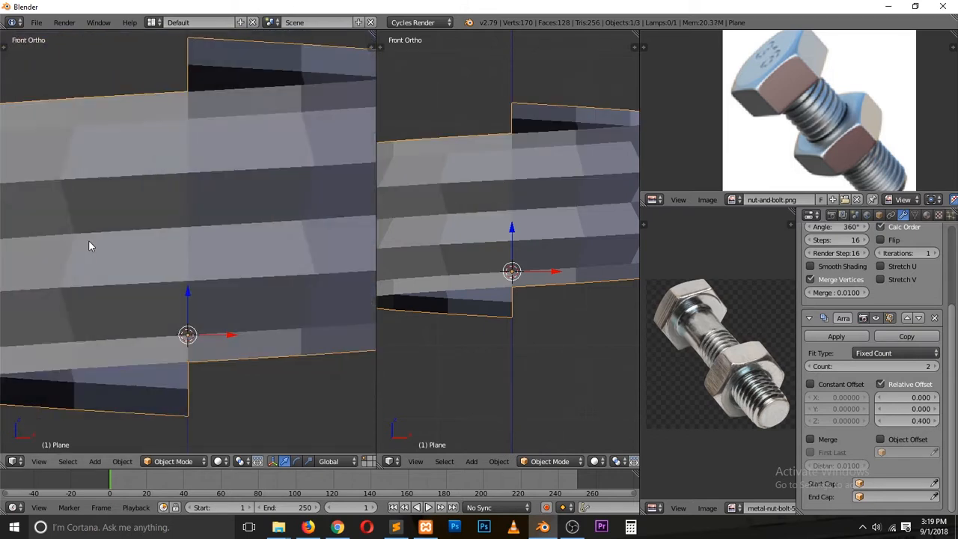
key(KP_3)
key(ctrl+KP_1)
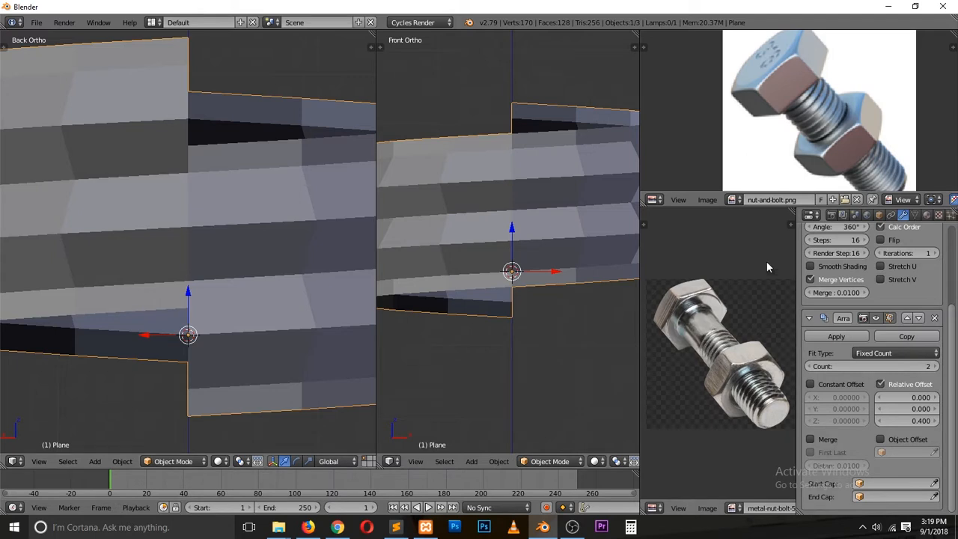
Step: Enable the object's Wire display, leaving Draw All Edges off, to show the thread's edges over the solid shading
click(879, 215)
click(809, 382)
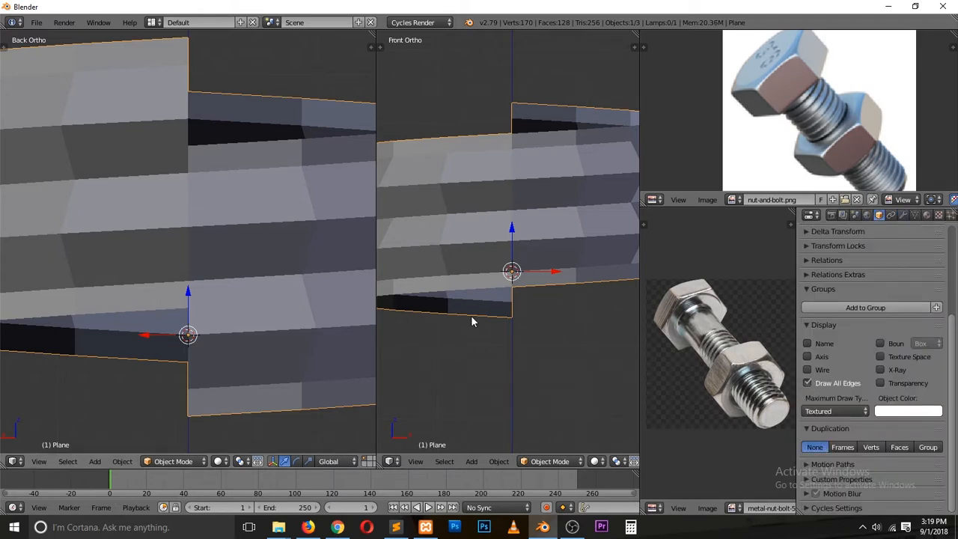
click(847, 380)
click(828, 369)
middle_drag(230, 285, 261, 301)
key(z)
key(z)
Step: Set the Array's relative Z offset to 0.5 and check the thread from the right, left and front
click(906, 215)
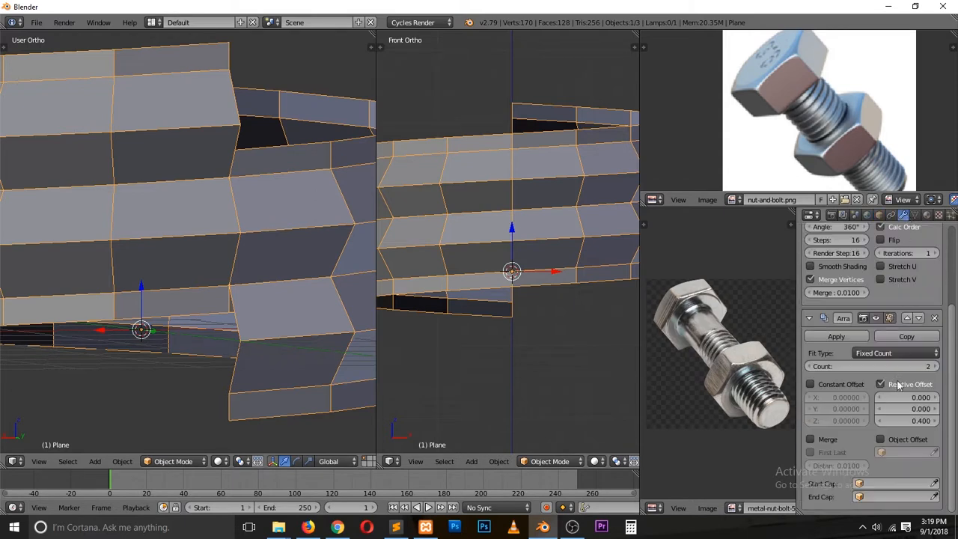
drag(918, 421, 900, 421)
key(KP_3)
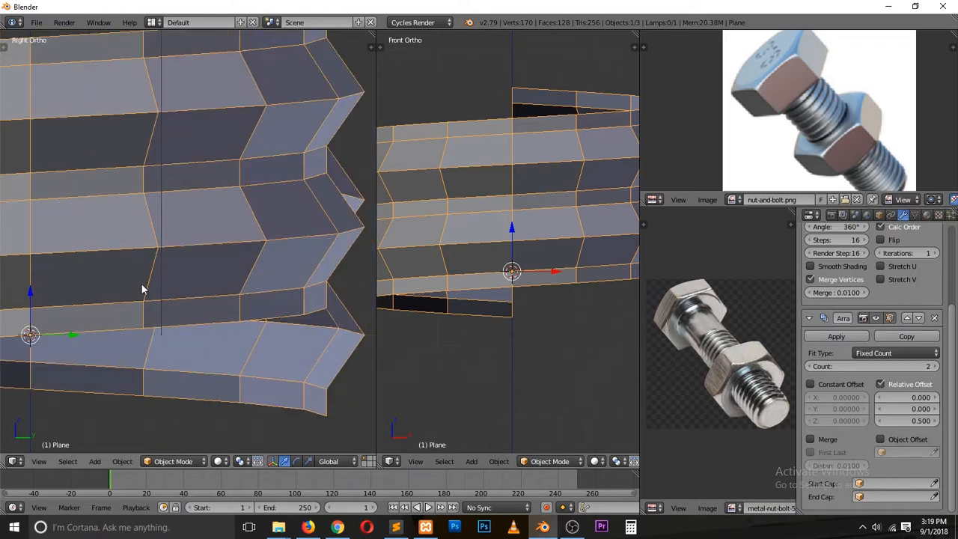
key(ctrl+KP_3)
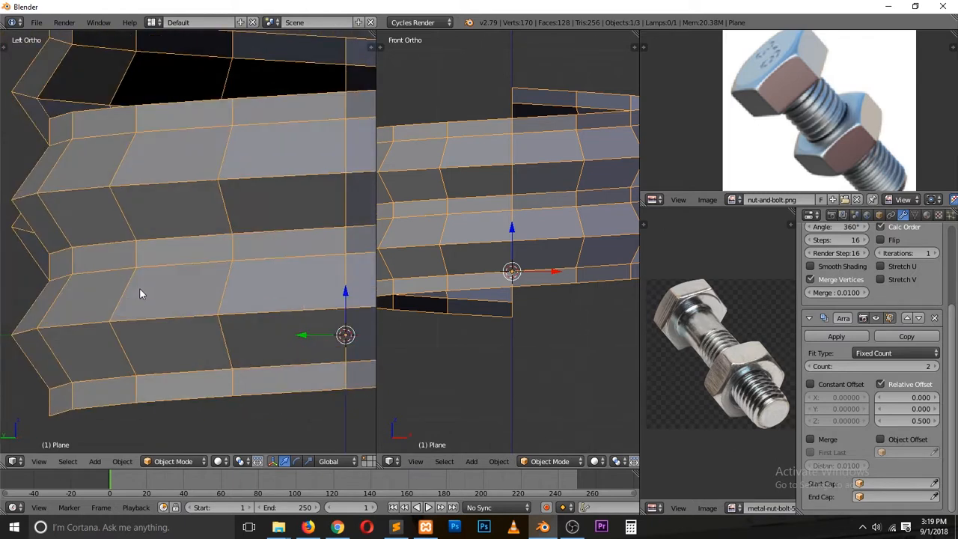
key(KP_1)
Step: Hide the Array modifier's effect in the viewport so only a single screw turn is displayed
scroll(909, 299, up, 4)
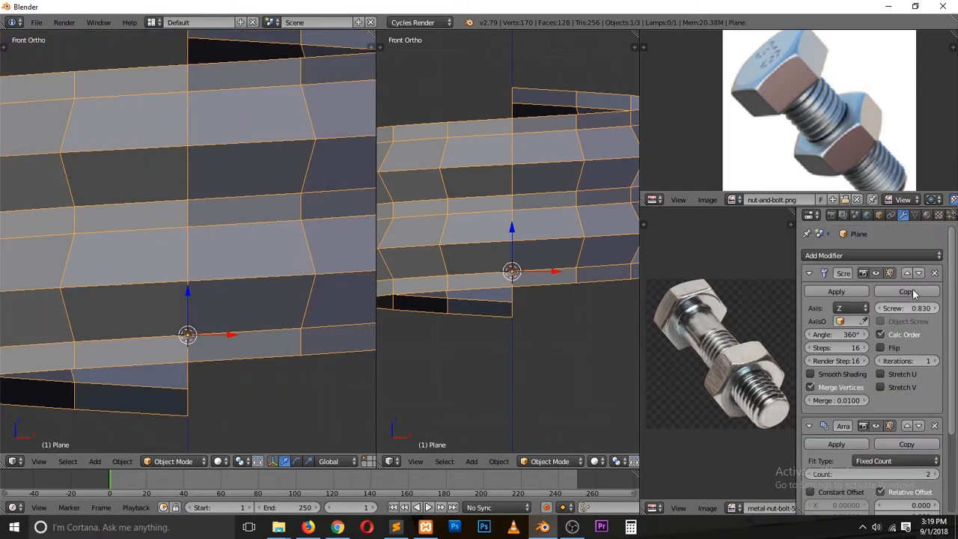
click(875, 425)
key(z)
key(z)
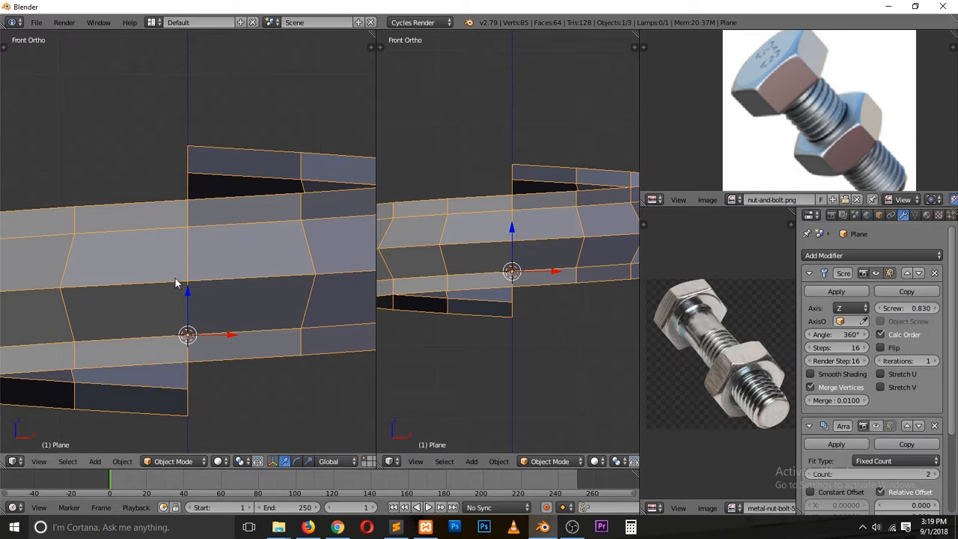
mouse_move(180, 297)
middle_down()
mouse_move(176, 277)
mouse_move(179, 309)
middle_up()
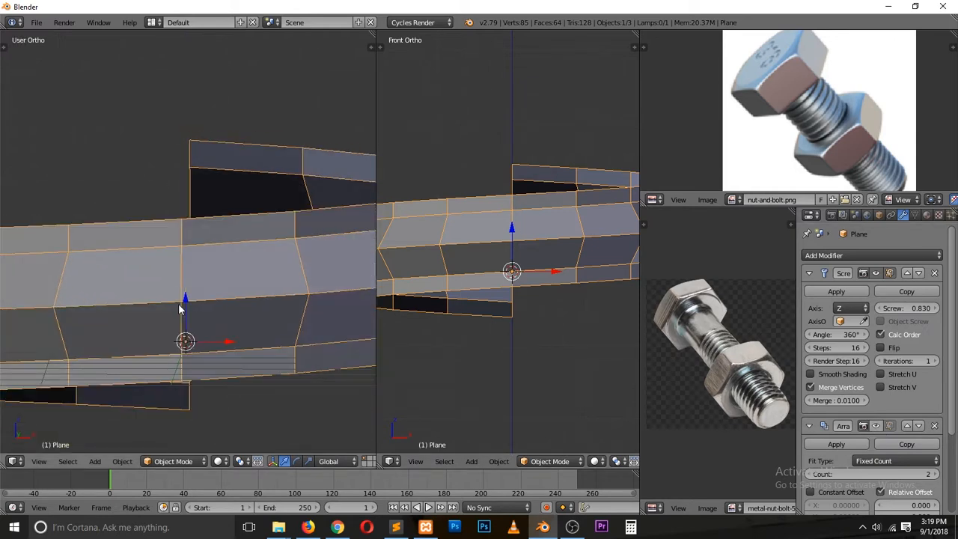
key(Up)
key(Tab)
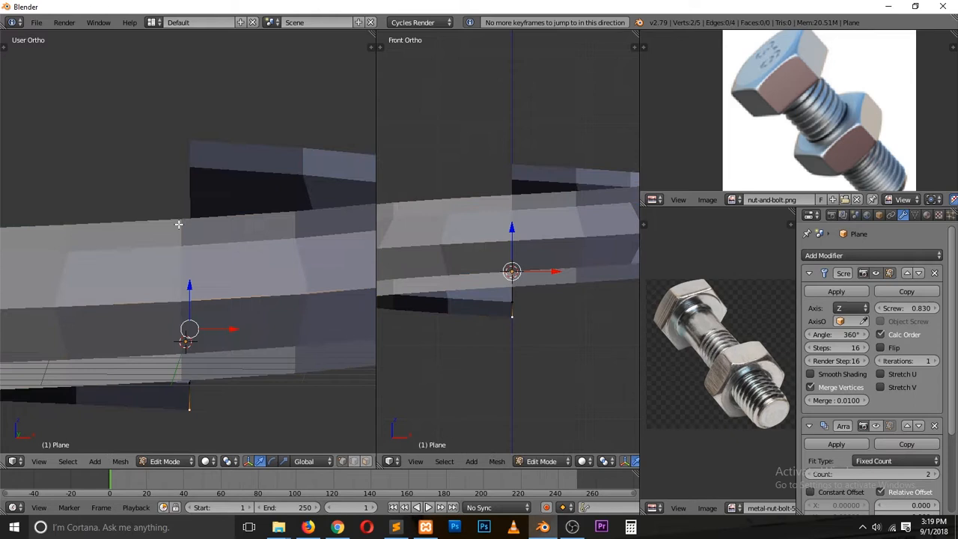
key(Tab)
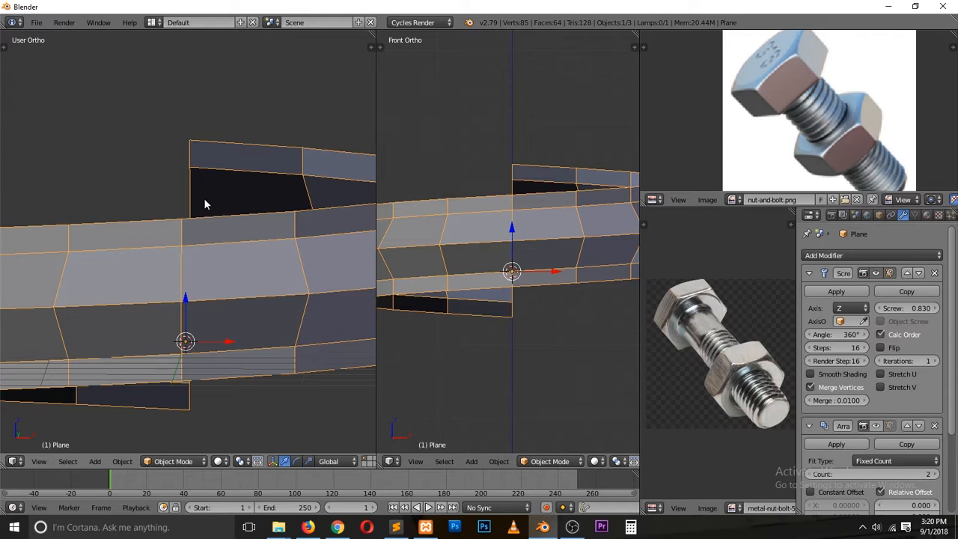
key(KP_5)
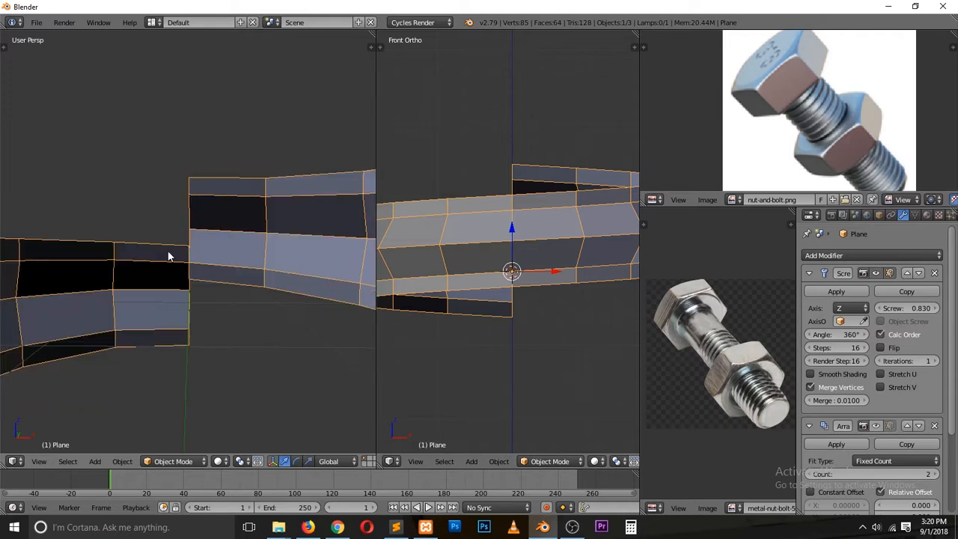
key(KP_1)
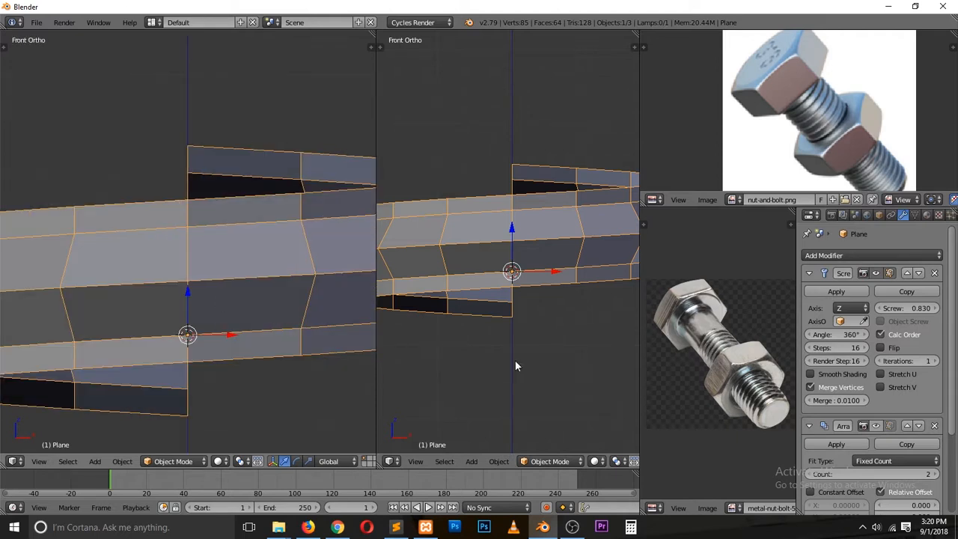
Step: Try a Screw value of 1.33 in the Screw modifier and inspect the seam between turns from the back
drag(935, 314, 943, 314)
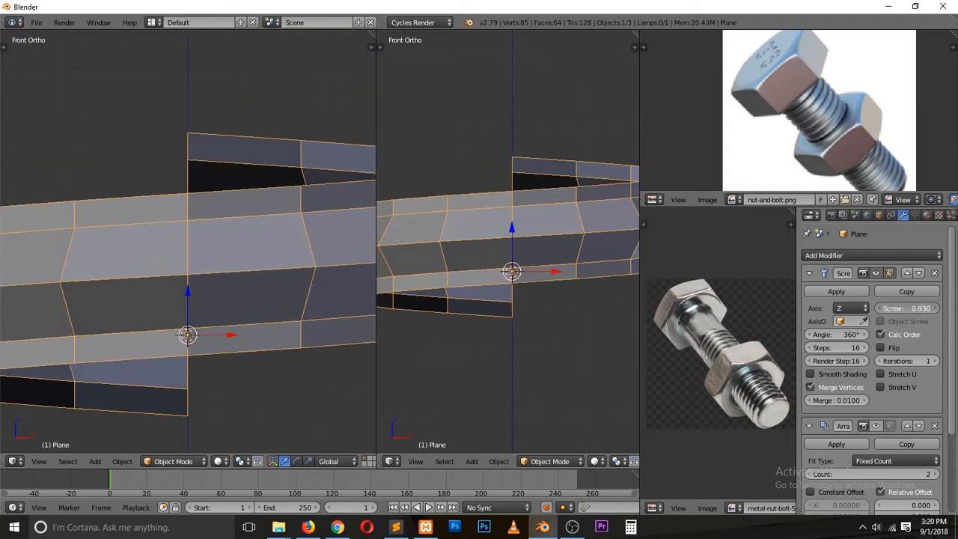
scroll(187, 243, down, 3)
scroll(189, 240, up, 1)
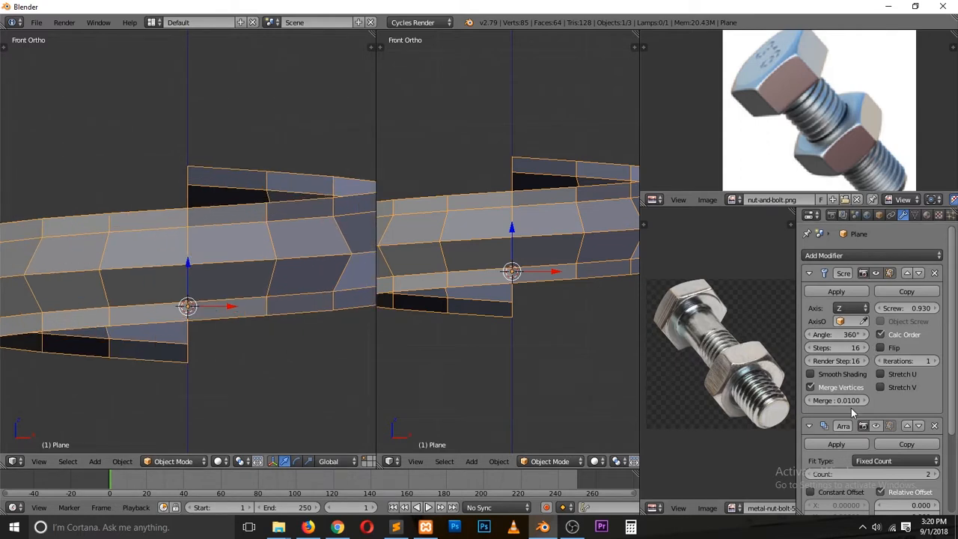
drag(907, 307, 935, 307)
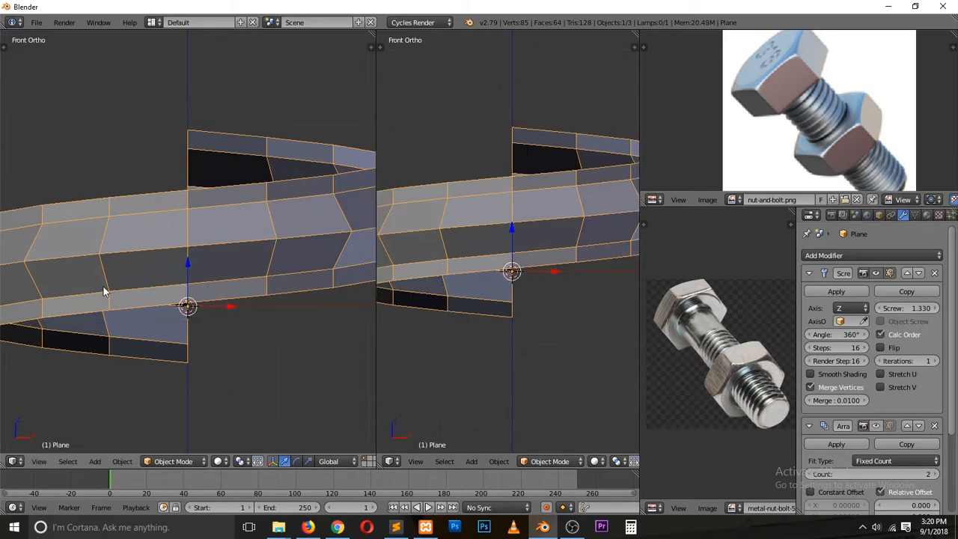
key(ctrl+KP_1)
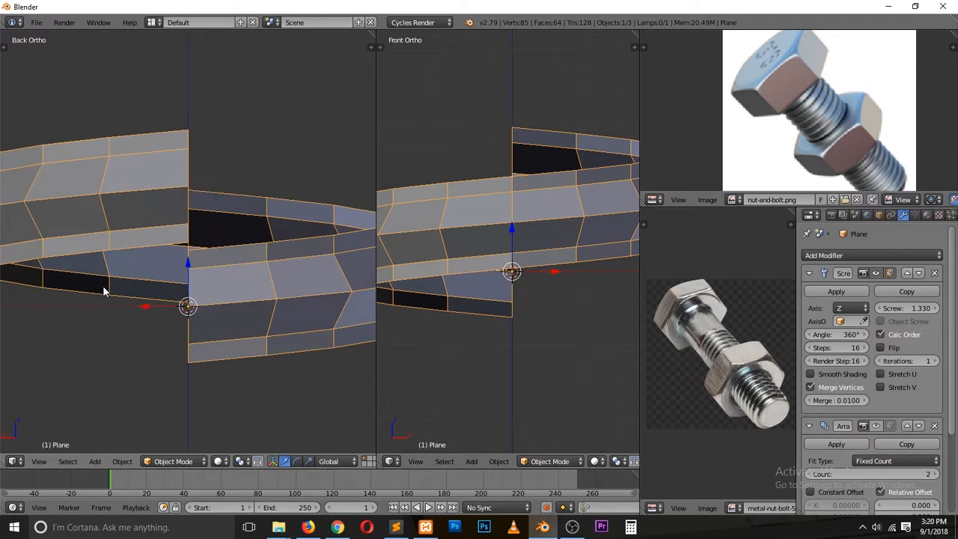
scroll(134, 262, up, 3)
scroll(253, 312, up, 3)
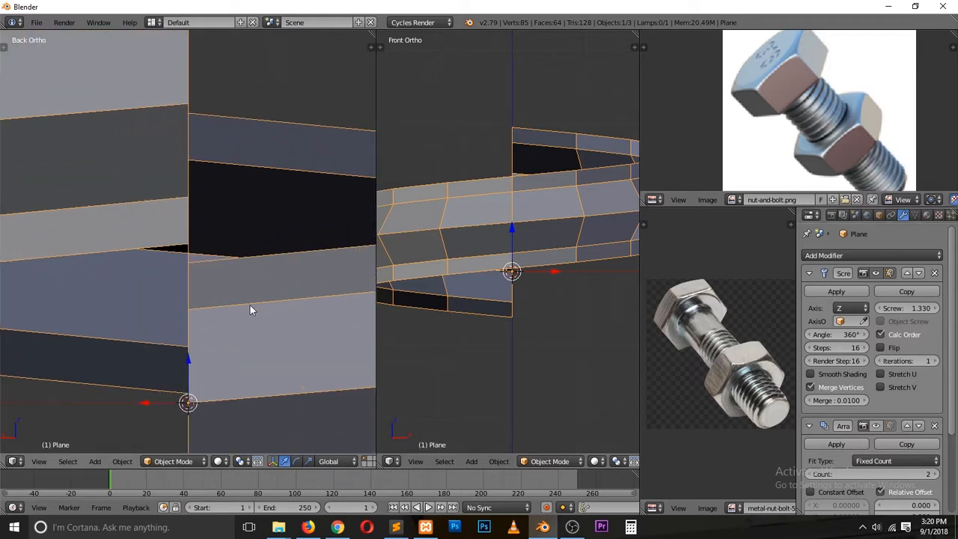
Step: Turn off the object's Wire display and reduce the Screw modifier's Screw value to 1.23
click(879, 216)
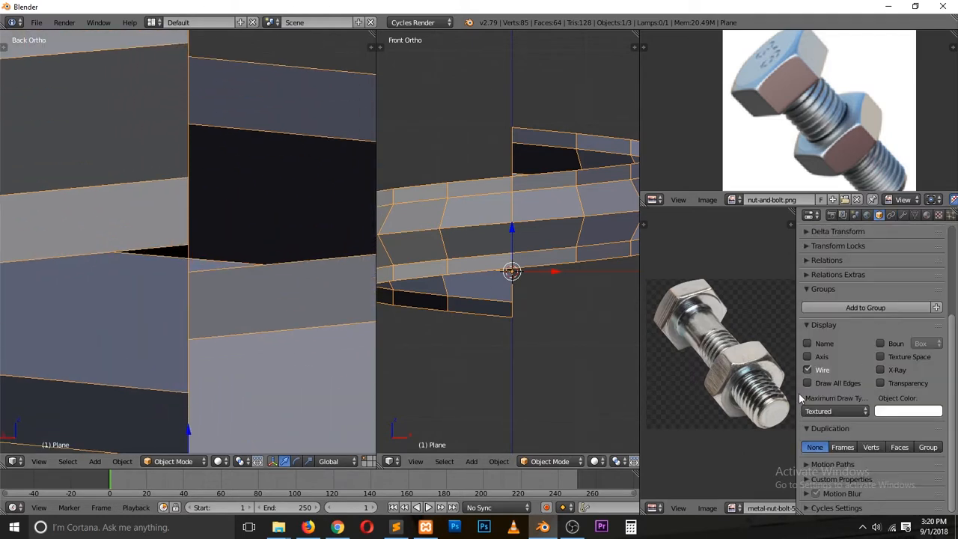
click(807, 370)
click(902, 216)
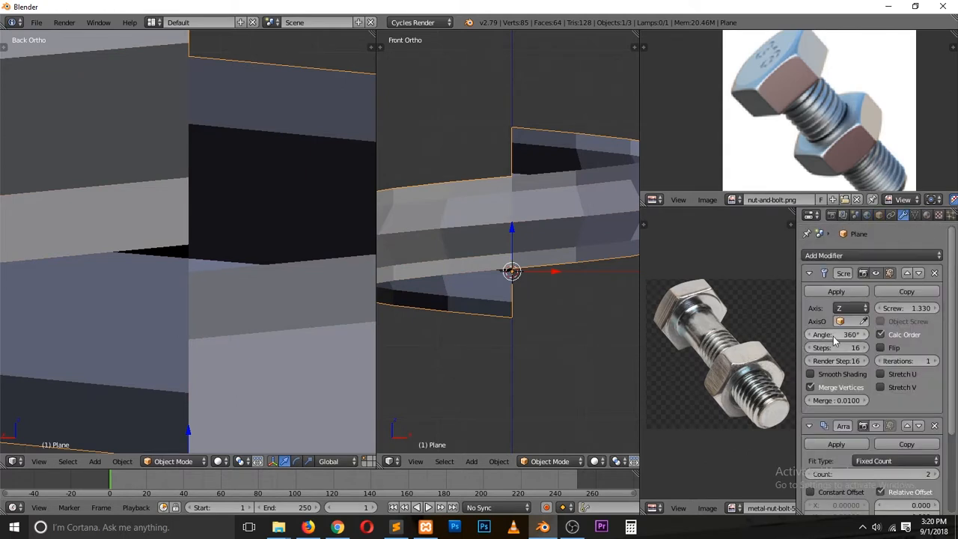
mouse_move(919, 309)
mouse_down()
mouse_move(935, 309)
mouse_move(913, 309)
mouse_up()
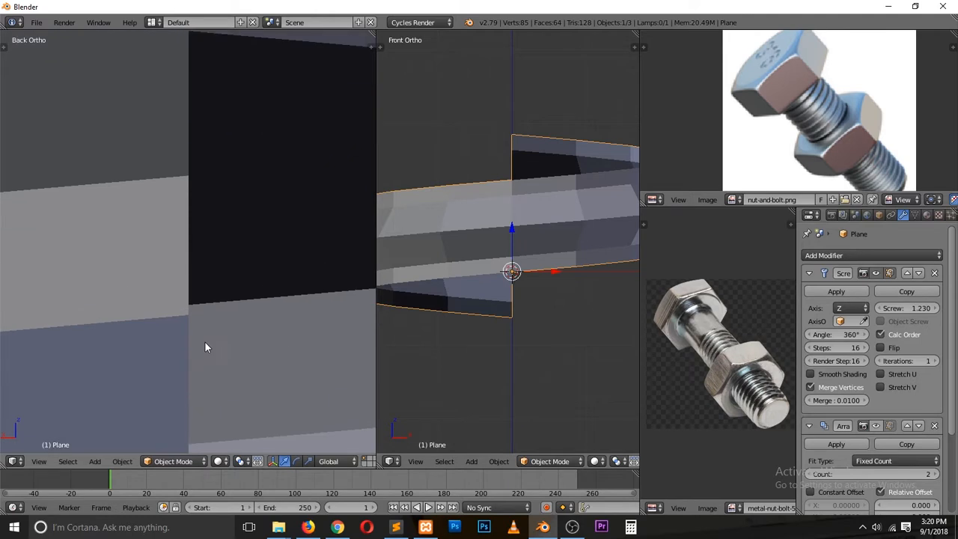
Step: Zoom in on the thread's seam in wireframe and adjust the Screw value to 1.24 to align the edges
scroll(204, 339, up, 1)
shift+scroll(204, 339, down, 8)
scroll(205, 339, up, 4)
key(z)
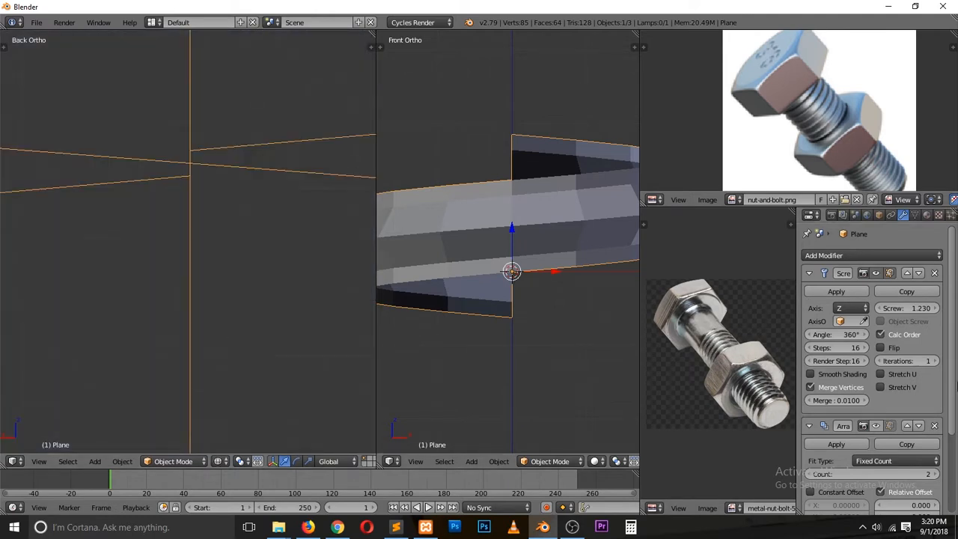
click(882, 309)
click(937, 309)
click(936, 309)
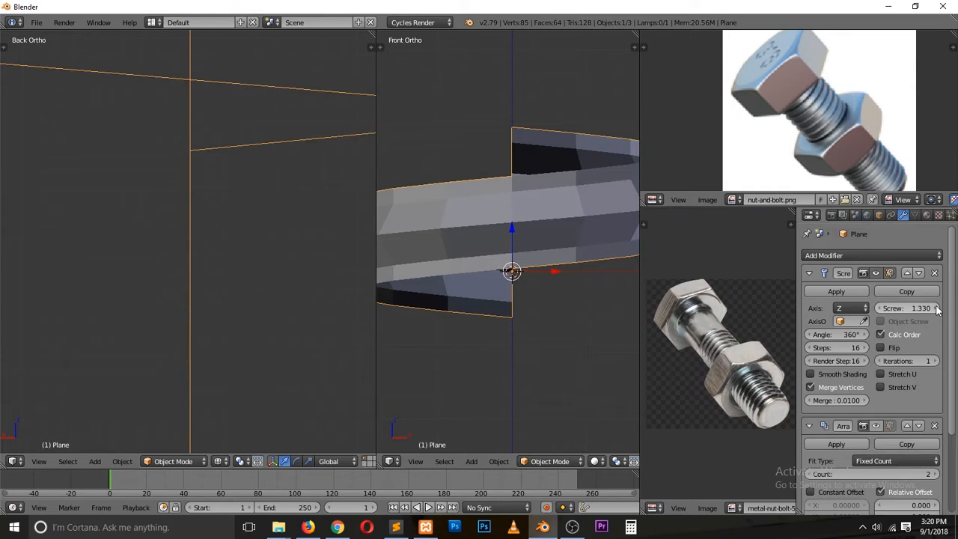
click(880, 309)
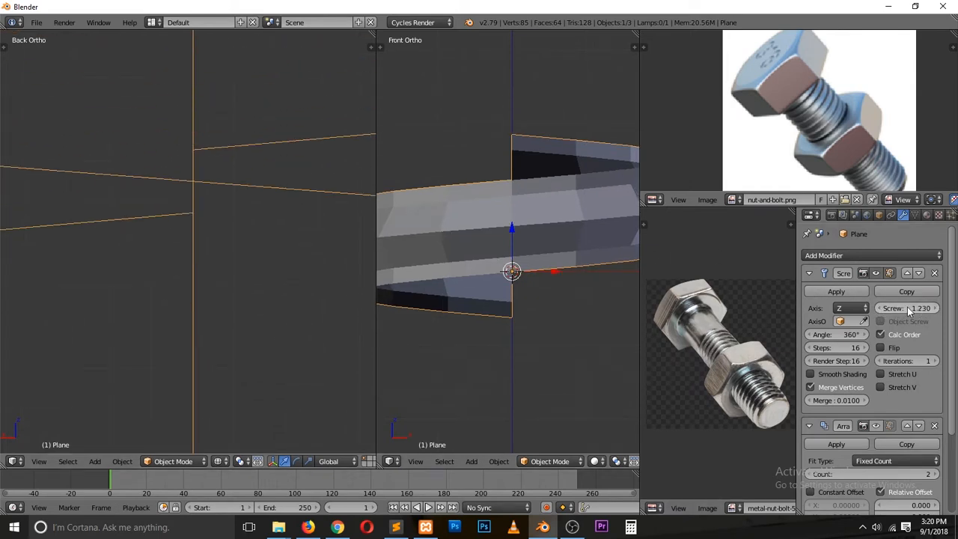
drag(904, 307, 907, 307)
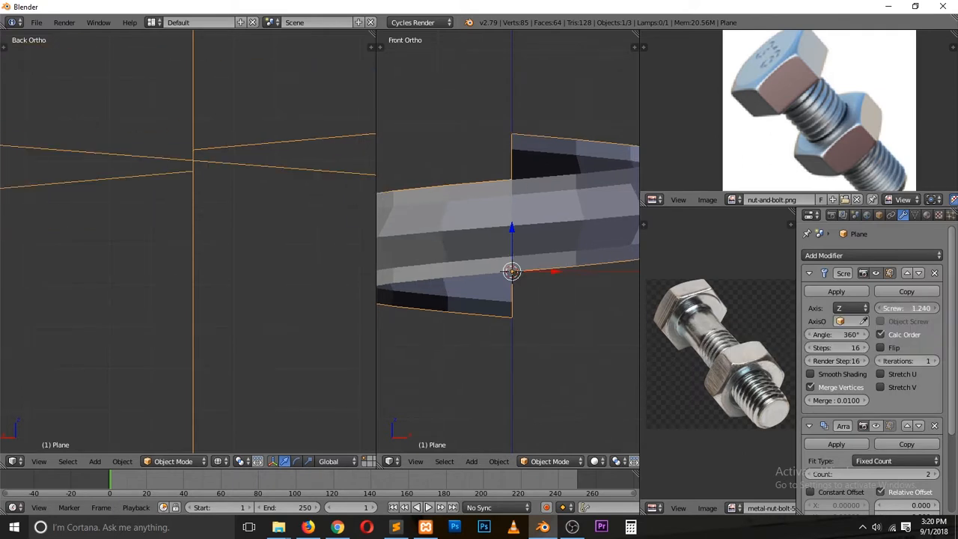
Step: Try a Screw value of 1.25 to bring the seam edges of the turn together
click(908, 307)
text(3)
key(Return)
click(912, 308)
click(912, 308)
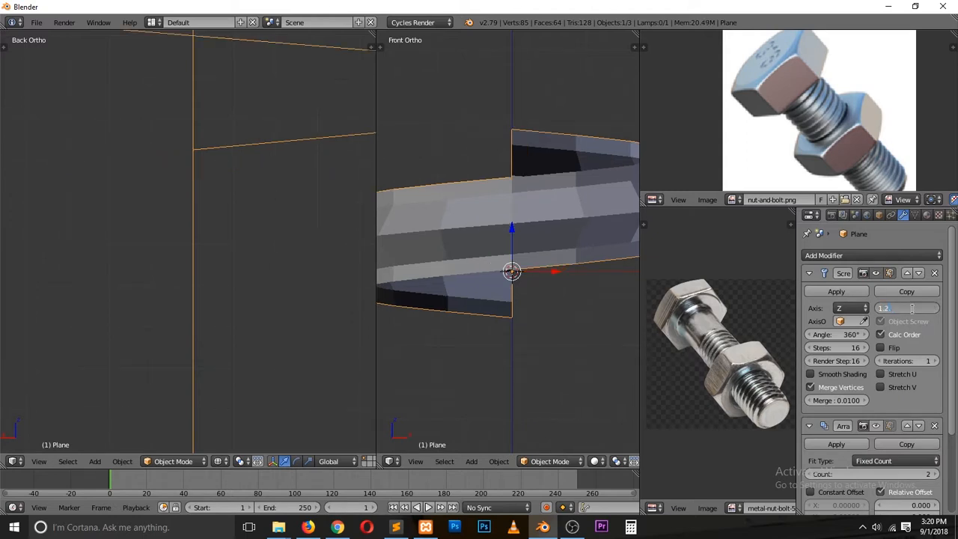
text(25)
key(Return)
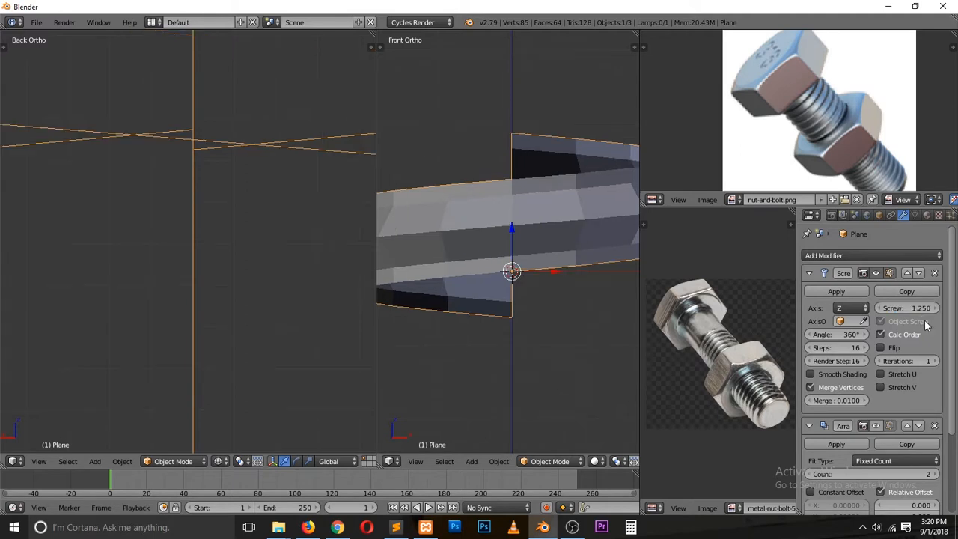
Step: Return to solid shading, orbit around the seam, and try a Screw value of 1.254
key(z)
key(z)
key(z)
middle_drag(132, 253, 118, 273)
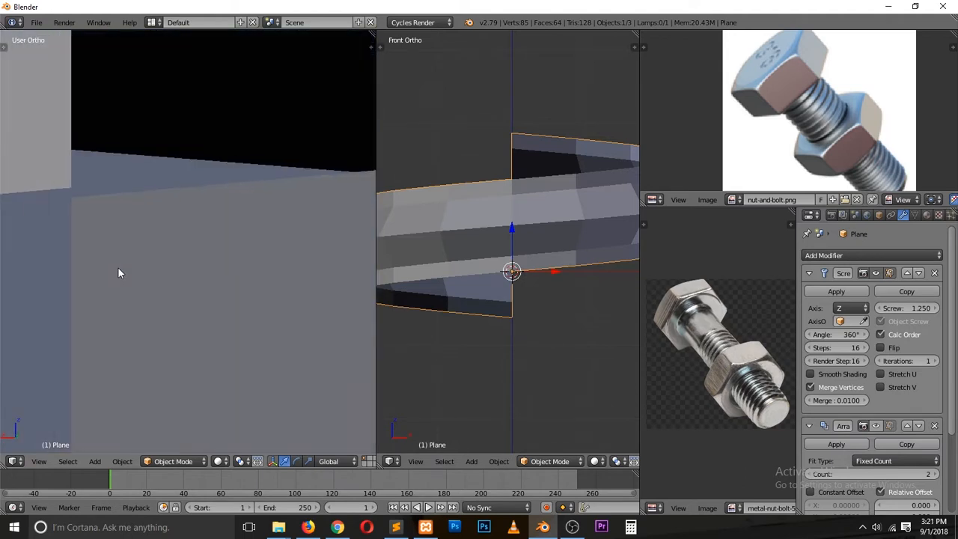
click(918, 307)
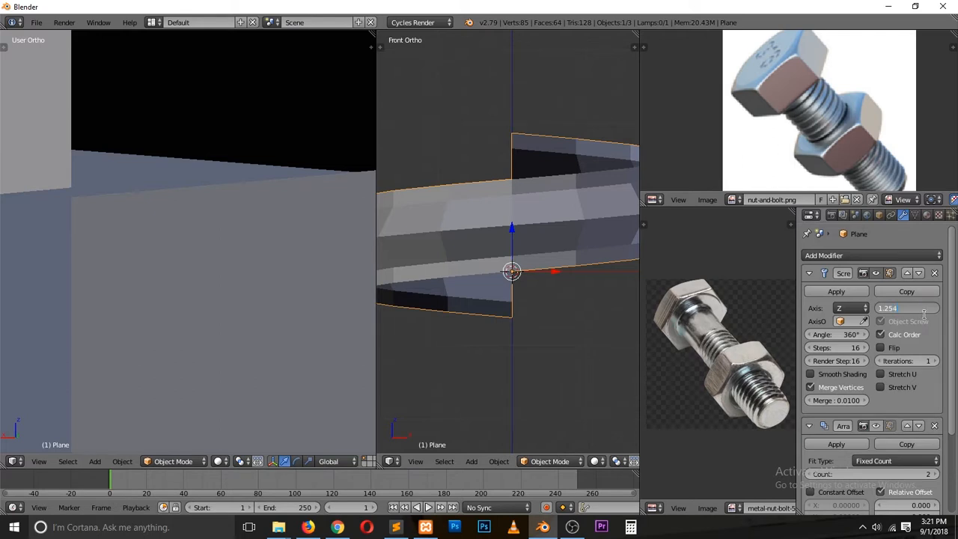
key(Return)
Step: Set the Screw modifier's Screw value to 1.245 and check the seam between the thread's ends
click(921, 308)
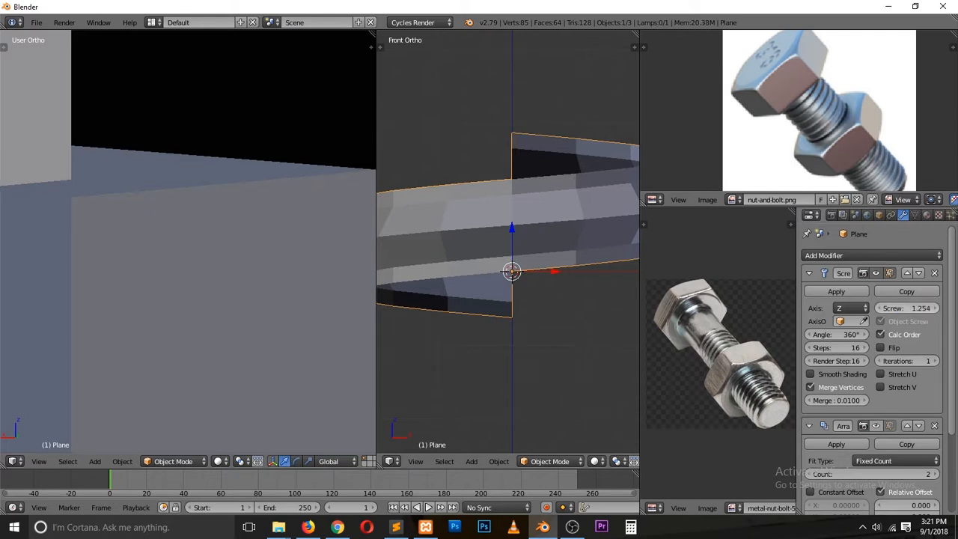
key(Return)
click(921, 307)
click(922, 308)
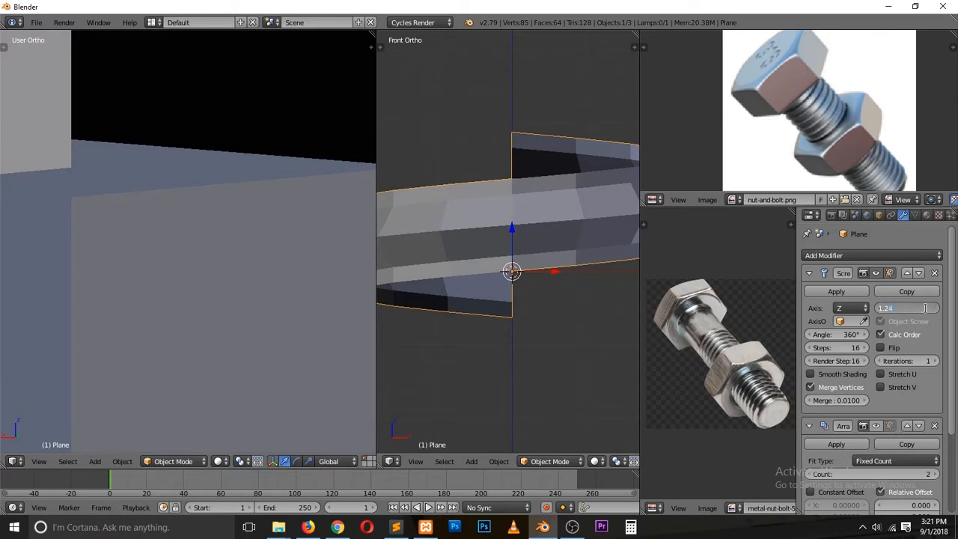
key(Return)
scroll(109, 242, down, 5)
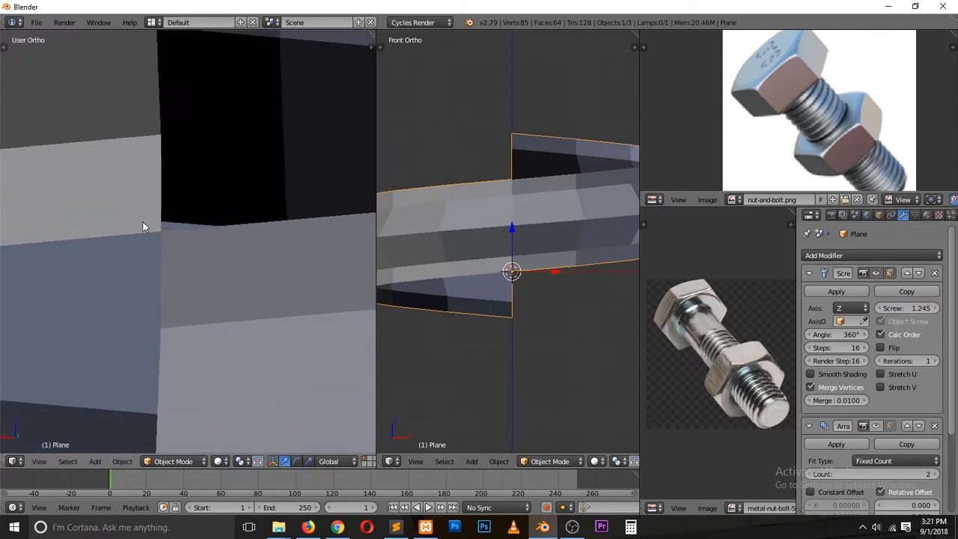
Step: Check the seam between the thread's ends and turn the Array modifier's viewport display back on
scroll(159, 227, down, 3)
middle_drag(161, 227, 222, 234)
scroll(227, 268, up, 3)
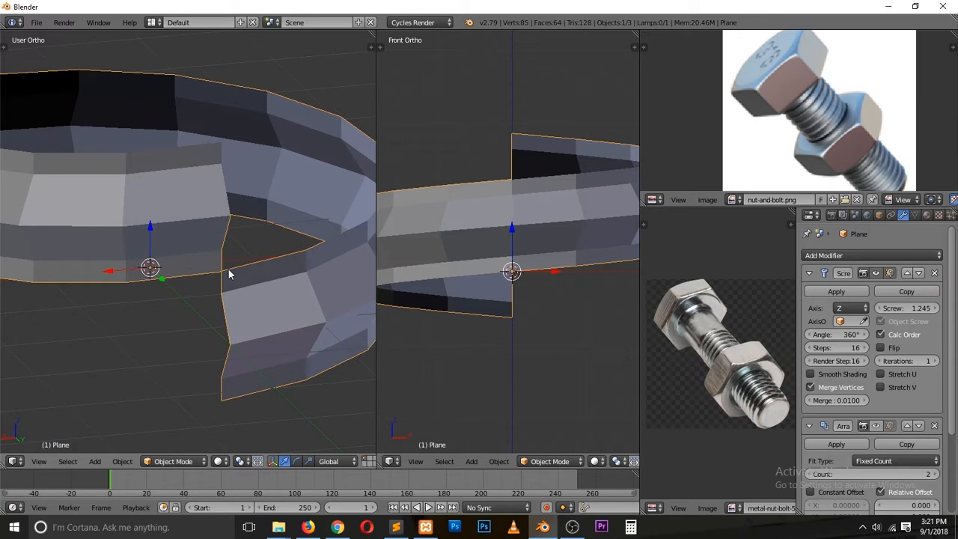
scroll(224, 296, up, 2)
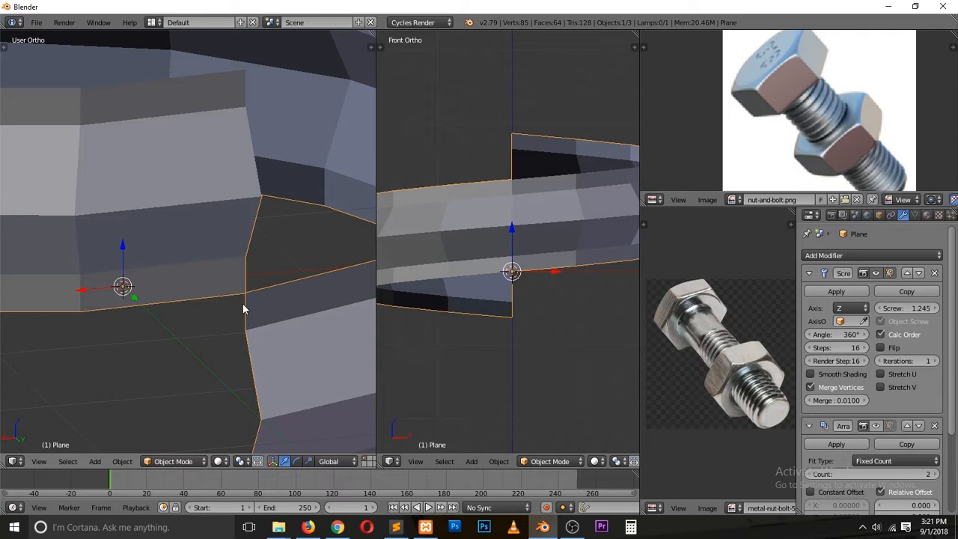
middle_drag(241, 311, 376, 386)
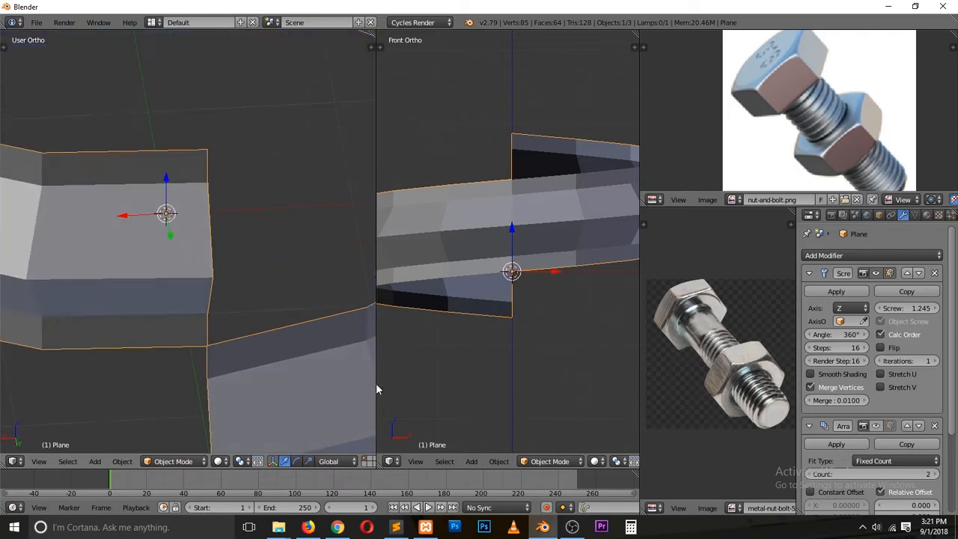
click(808, 274)
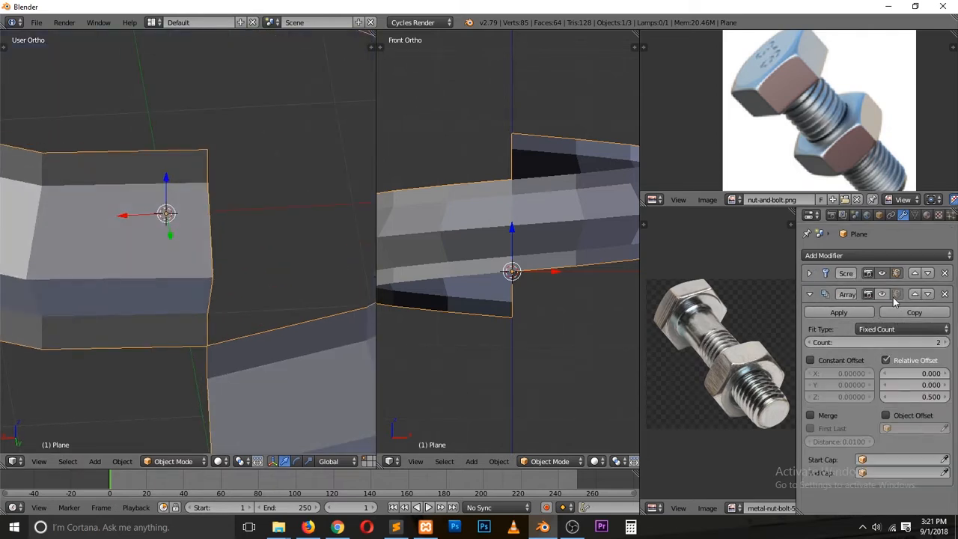
click(881, 293)
middle_drag(229, 267, 249, 205)
scroll(211, 264, down, 6)
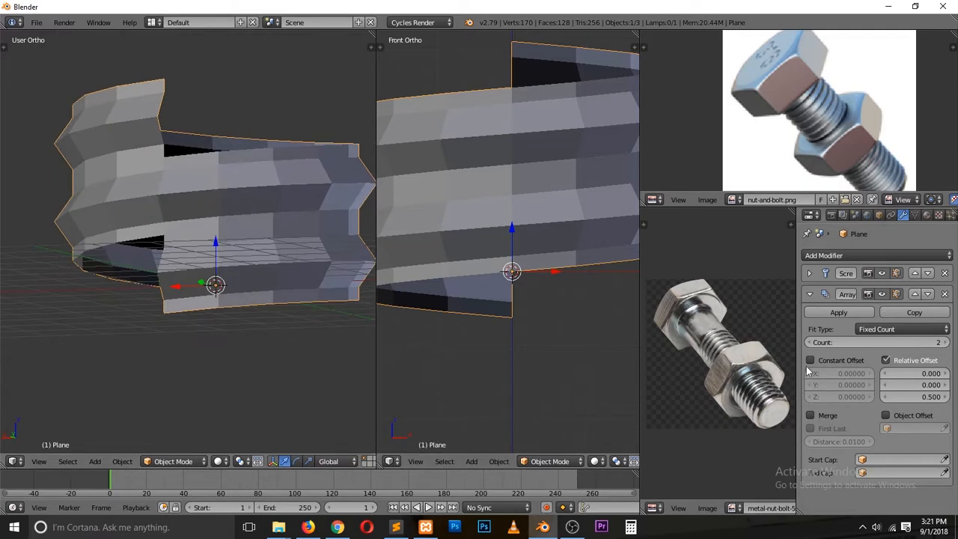
Step: Raise the Array modifier's count to 8 to lengthen the thread
click(946, 341)
click(947, 341)
click(947, 341)
click(946, 341)
click(947, 340)
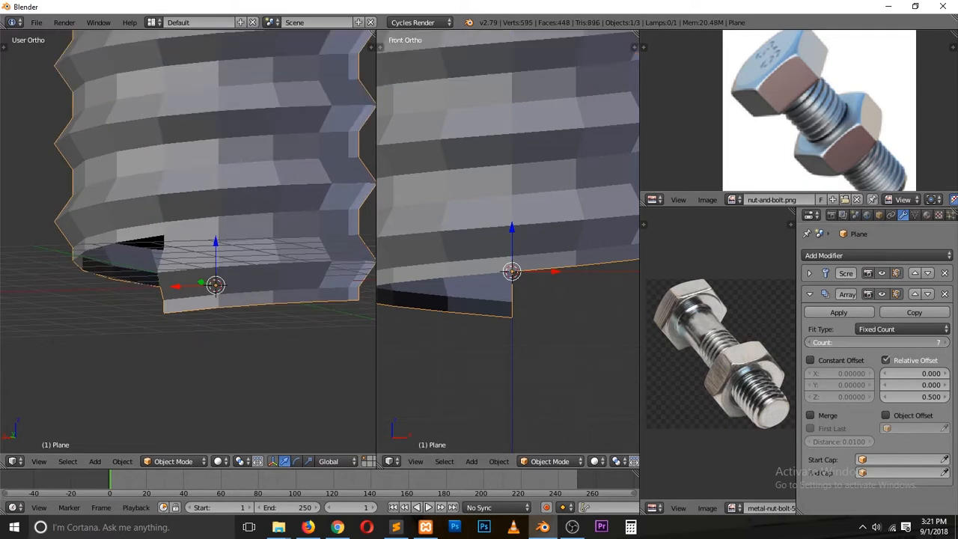
click(947, 341)
scroll(305, 219, down, 6)
middle_drag(199, 213, 333, 274)
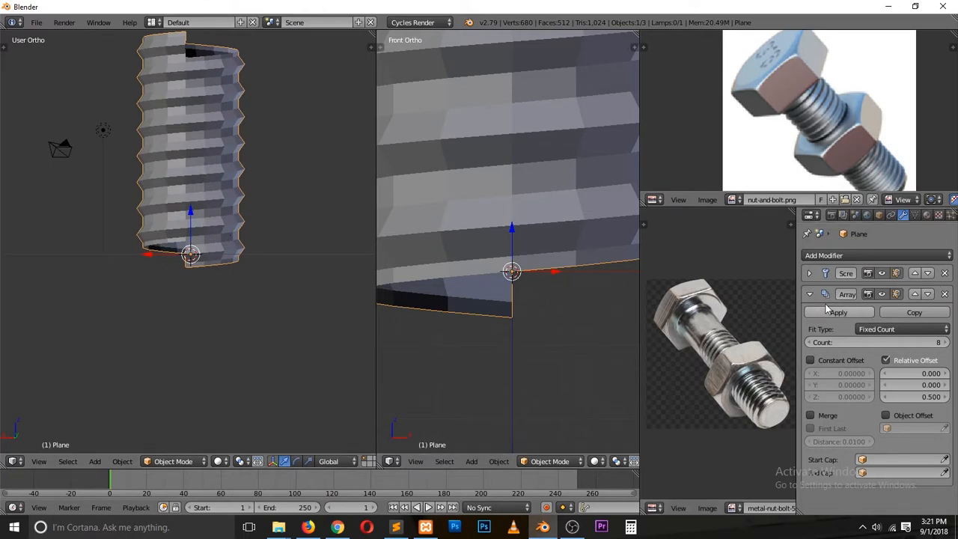
Step: Enable Smooth Shading in the Screw modifier and Merge in the Array modifier
click(809, 273)
click(809, 373)
mouse_move(368, 203)
middle_down()
mouse_move(266, 155)
mouse_move(242, 162)
middle_up()
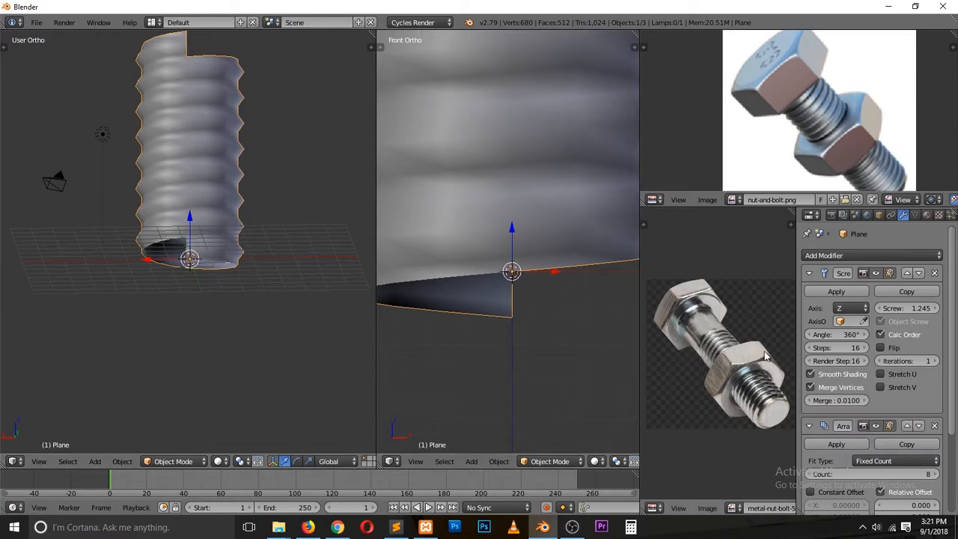
scroll(828, 449, down, 5)
click(828, 442)
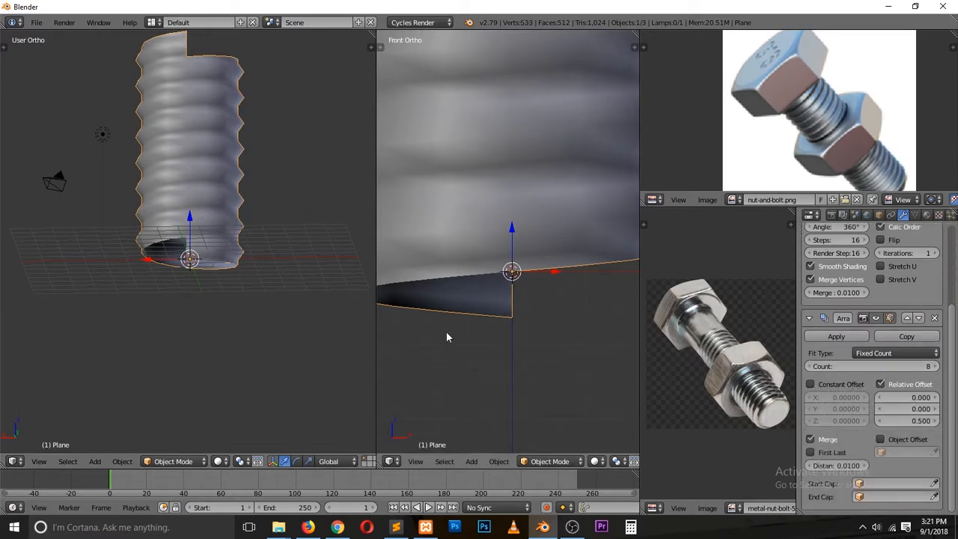
middle_drag(232, 265, 193, 261)
scroll(175, 264, up, 3)
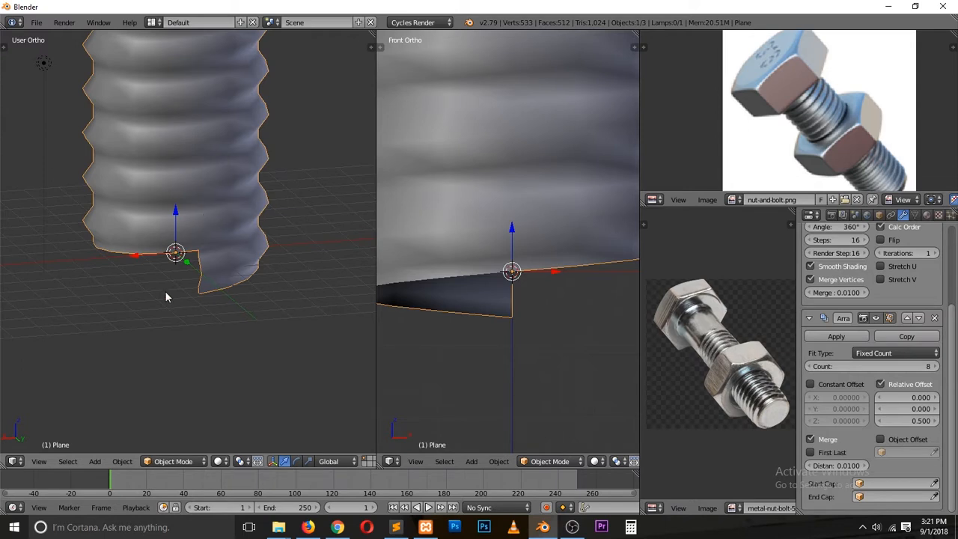
Step: Add a level 2 Subdivision Surface modifier to the thread and collapse the Array modifier's settings
key(ctrl+2)
middle_drag(236, 222, 149, 198)
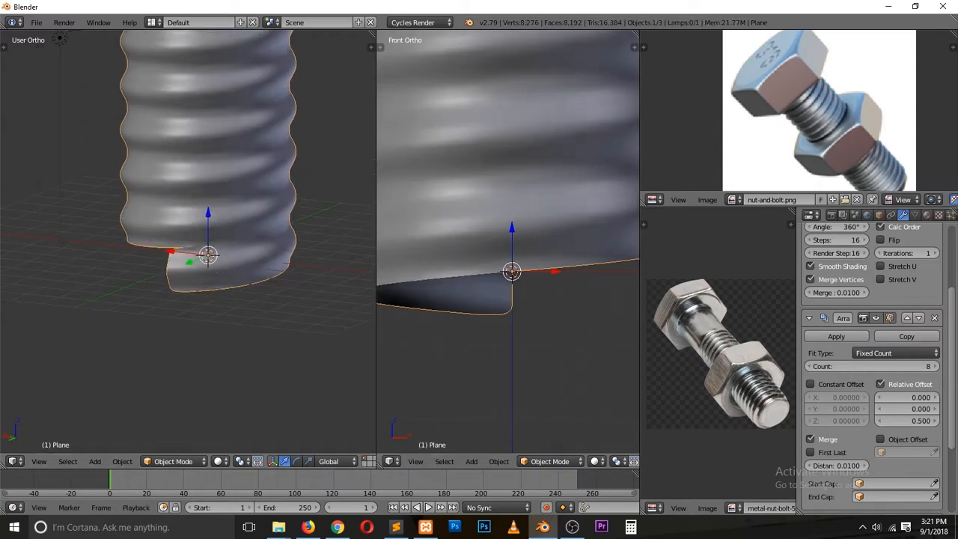
click(808, 318)
scroll(232, 272, down, 3)
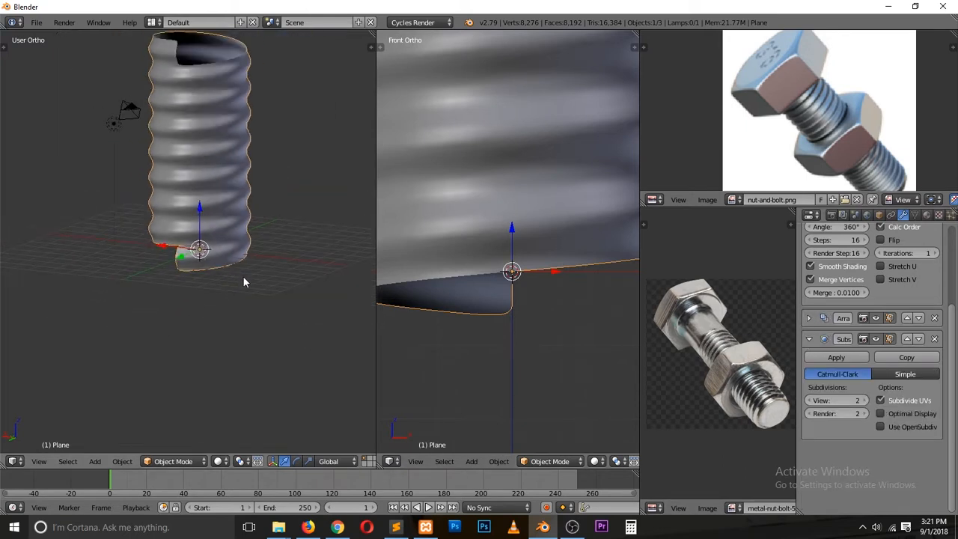
shift+scroll(244, 278, up, 6)
scroll(948, 329, up, 5)
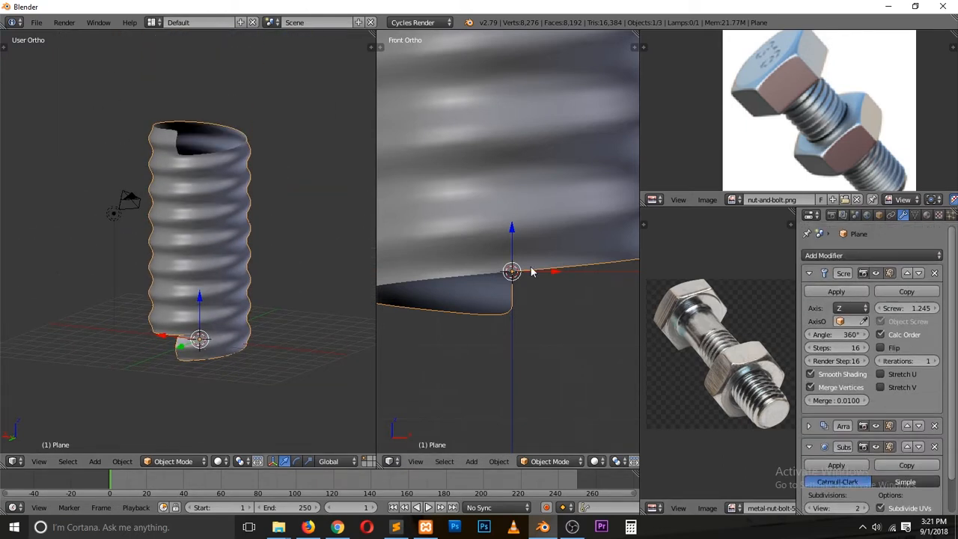
scroll(178, 248, up, 3)
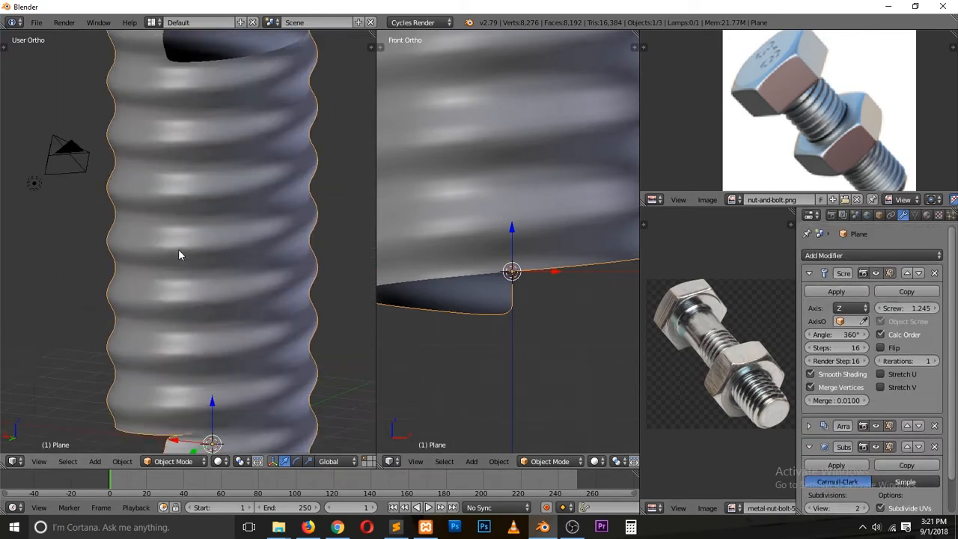
Step: Try a Screw value of 1.345 on the subdivided thread
click(934, 309)
middle_drag(142, 209, 218, 168)
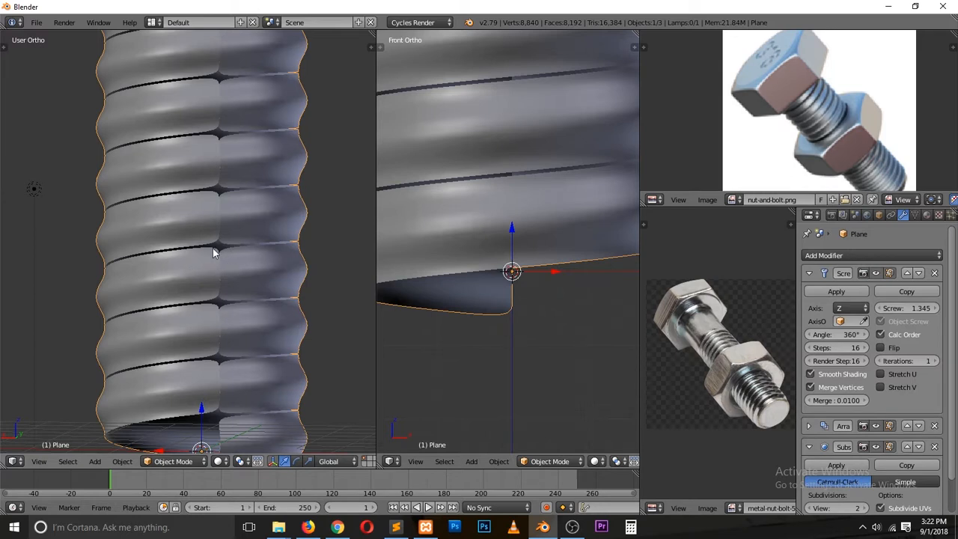
key(ctrl+z)
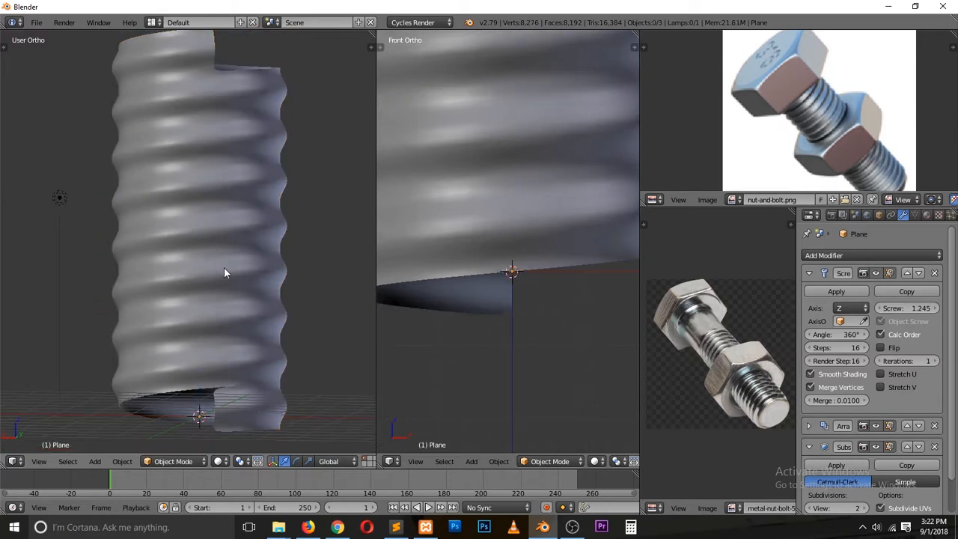
Step: Start saving the file and create a folder named NUT AND BOLT inside D:\models\cg trader
key(ctrl+s)
key(Escape)
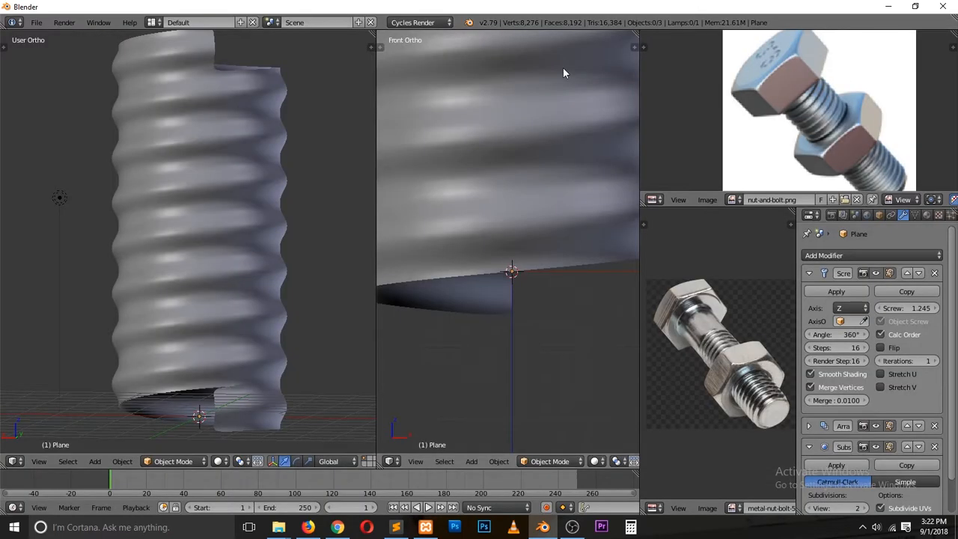
key(ctrl+s)
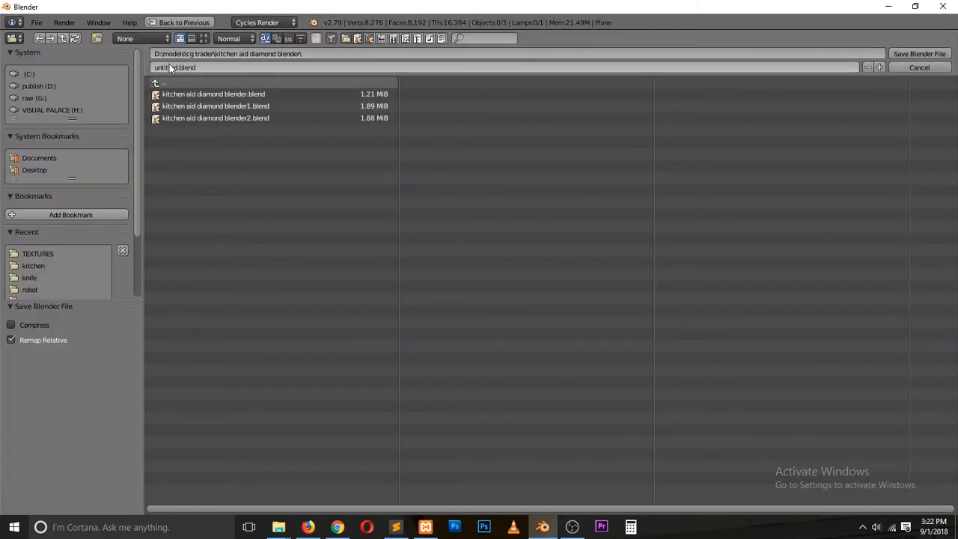
click(168, 82)
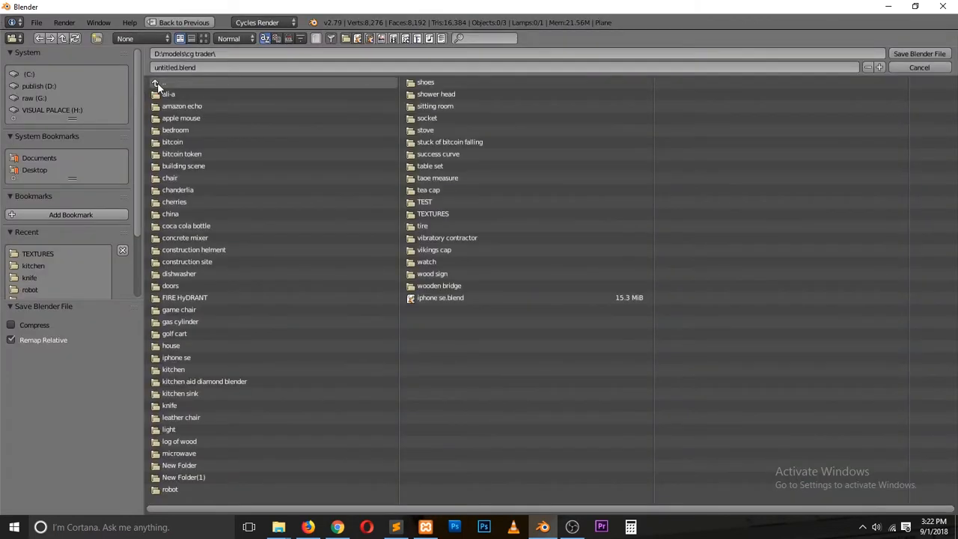
click(98, 37)
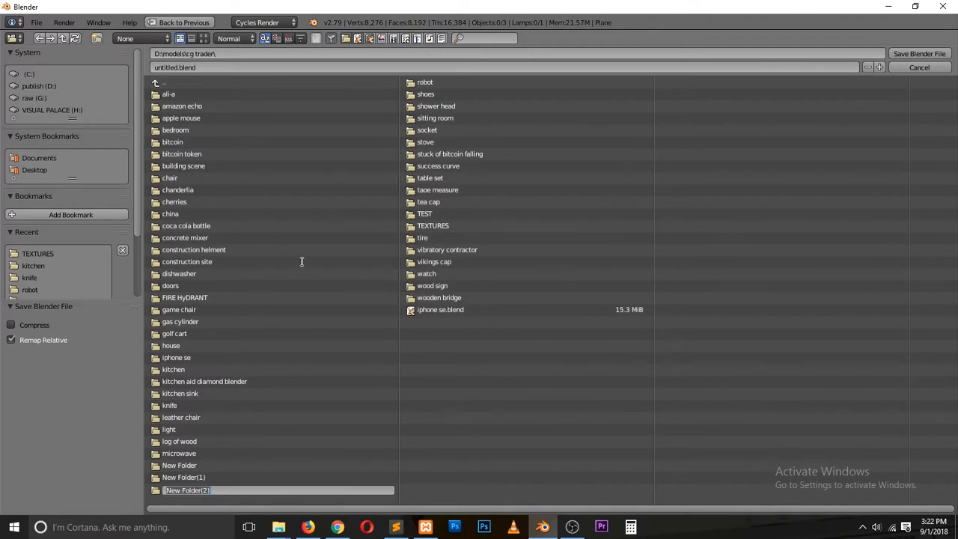
text(Nu)
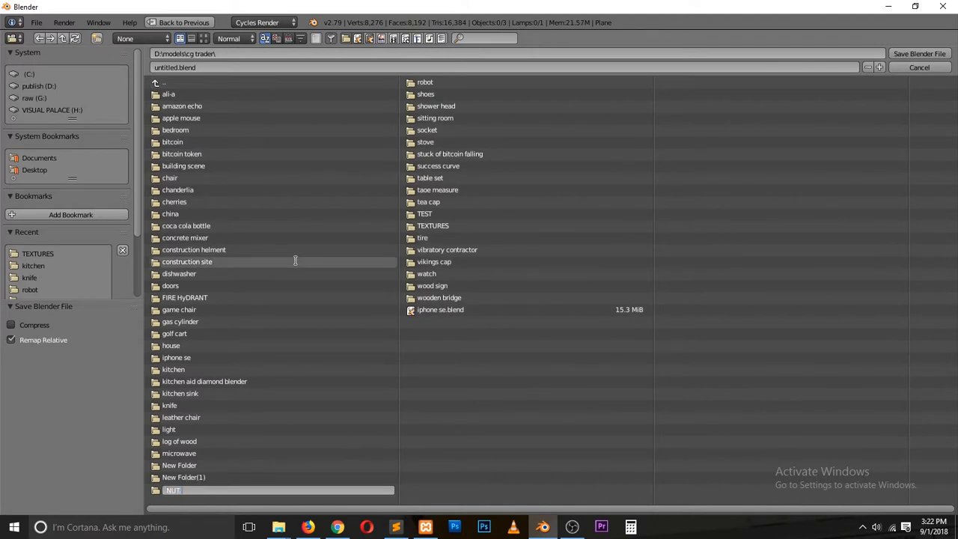
text(T AND BOLT)
key(Return)
Step: Save the scene as NUT AND BOLT.blend inside the NUT AND BOLT folder
click(215, 478)
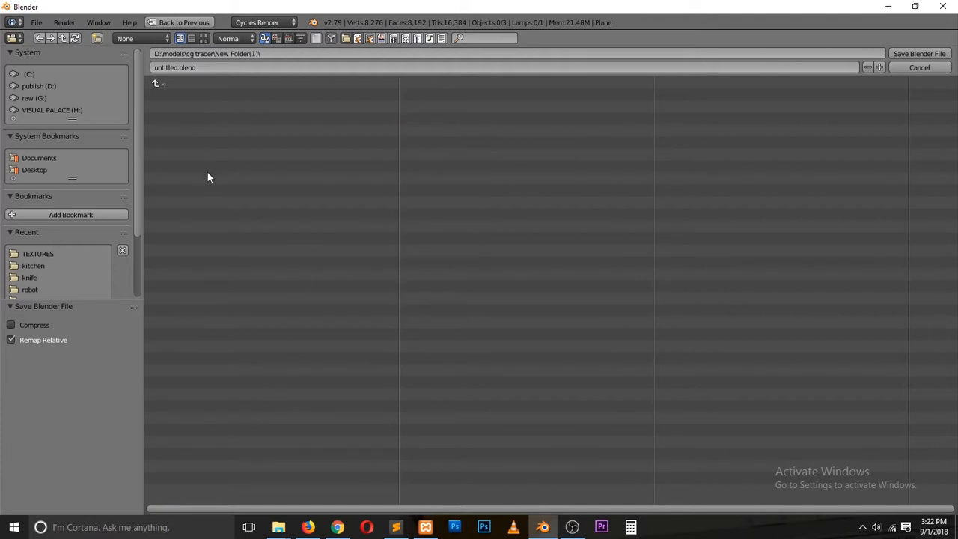
click(171, 84)
click(224, 489)
click(223, 67)
text(NUT AND BOLT)
key(Return)
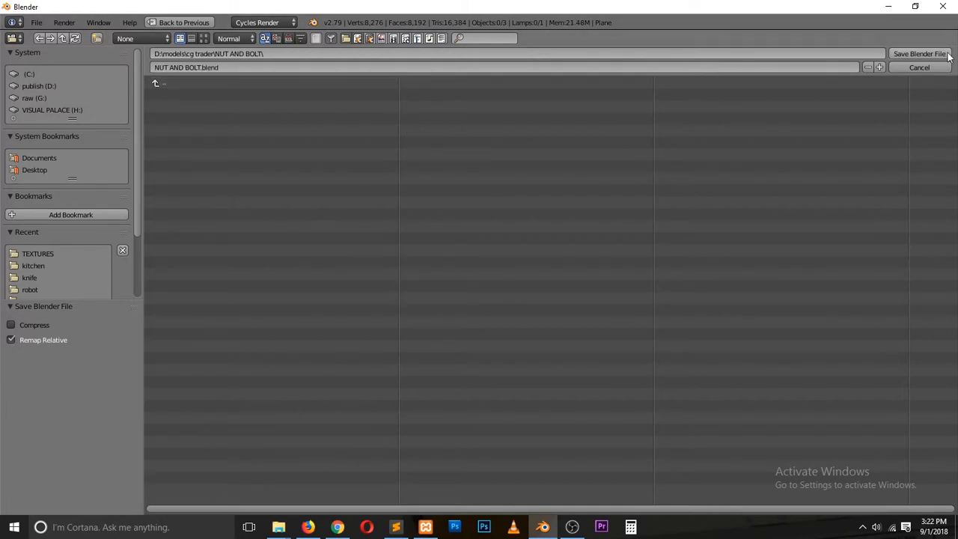
click(919, 54)
key(ctrl+s)
click(190, 214)
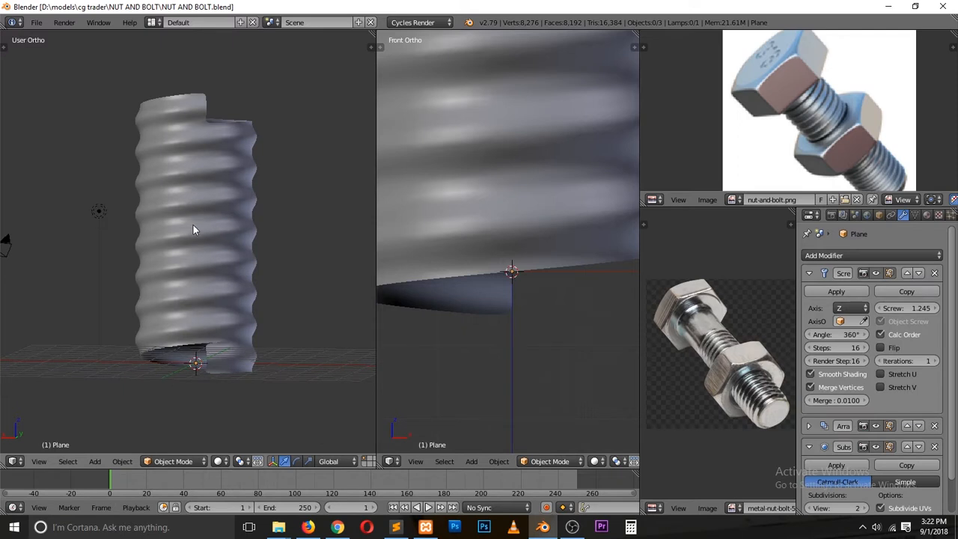
Step: Enter Edit Mode on the thread, frame its profile vertices at the lower end and clear the selection
scroll(193, 224, up, 3)
scroll(178, 275, up, 2)
middle_drag(203, 288, 124, 345)
key(Tab)
ctrl+scroll(237, 355, up, 1)
shift+middle_drag(225, 400, 130, 280)
middle_drag(89, 370, 229, 383)
scroll(229, 382, up, 2)
shift+middle_drag(230, 448, 230, 383)
shift+scroll(230, 382, down, 2)
scroll(230, 382, up, 7)
shift+scroll(231, 383, down, 5)
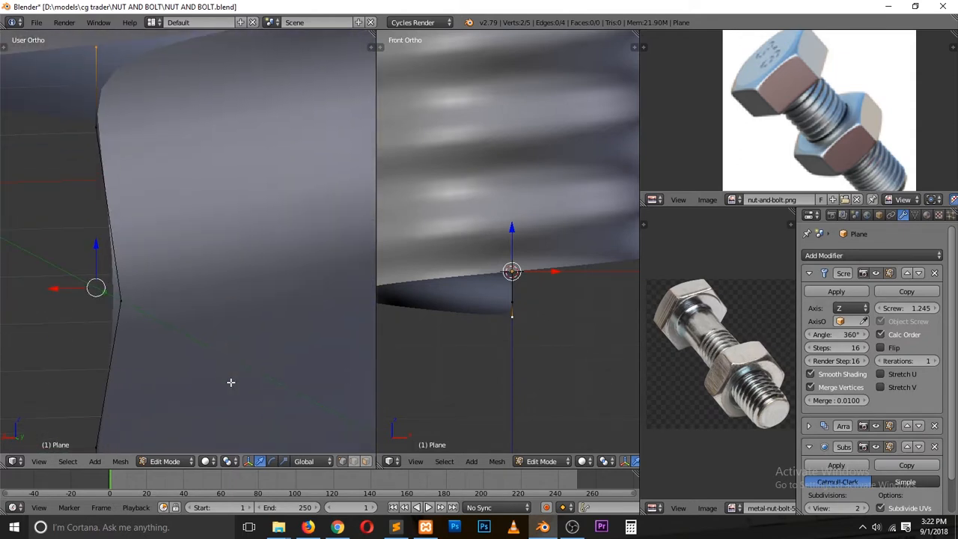
scroll(230, 382, down, 2)
key(a)
ctrl+scroll(135, 242, up, 1)
Step: Vertex-bevel the two root vertices on either side of the thread profile's crest
right_click(145, 163)
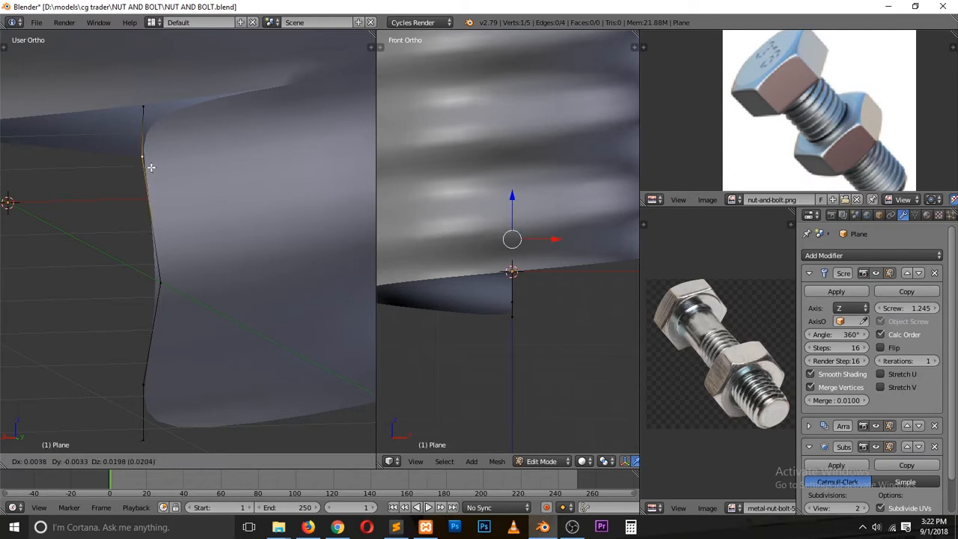
shift+right_click(145, 388)
right_click(142, 103)
shift+right_click(146, 433)
right_click(142, 105)
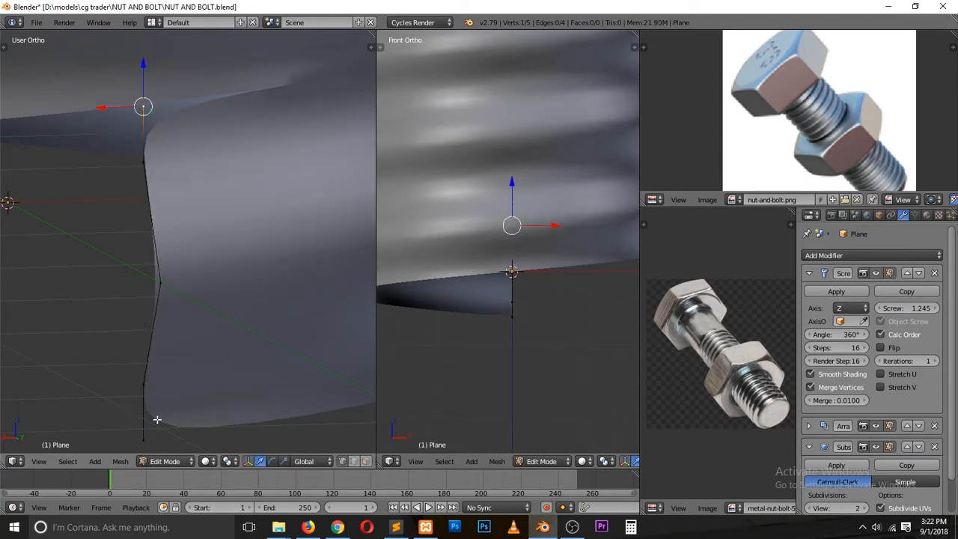
shift+right_click(148, 439)
right_click(144, 377)
shift+right_click(156, 144)
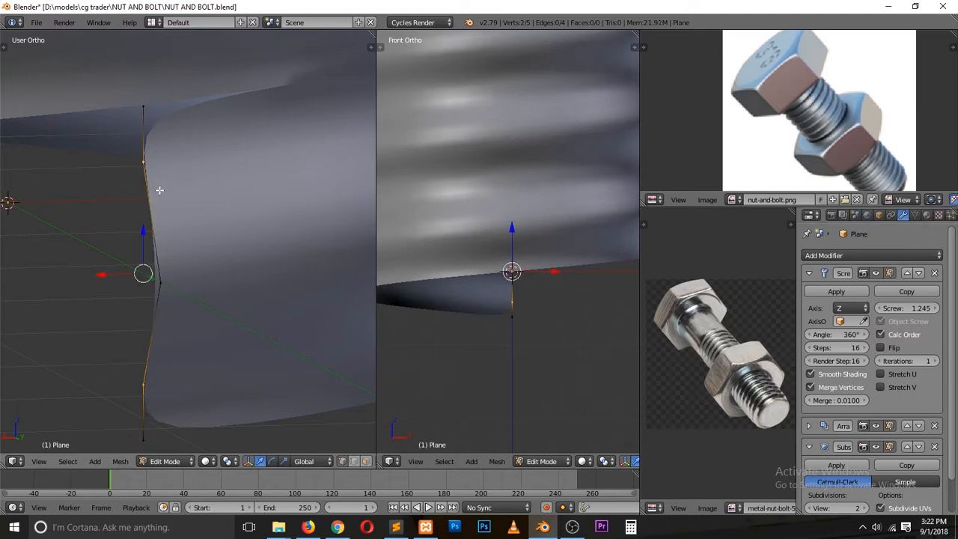
key(ctrl+shift+b)
click(229, 176)
key(Tab)
scroll(231, 173, down, 8)
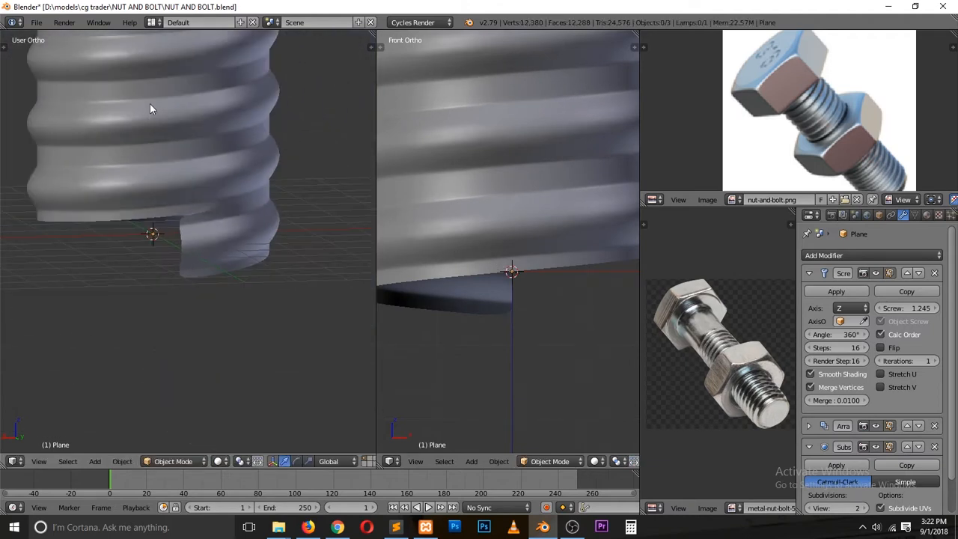
Step: Vertex-bevel the crest vertex of the thread profile, and bevel the resulting crest points once more
scroll(175, 149, up, 8)
key(Tab)
right_click(175, 268)
key(ctrl+shift+b)
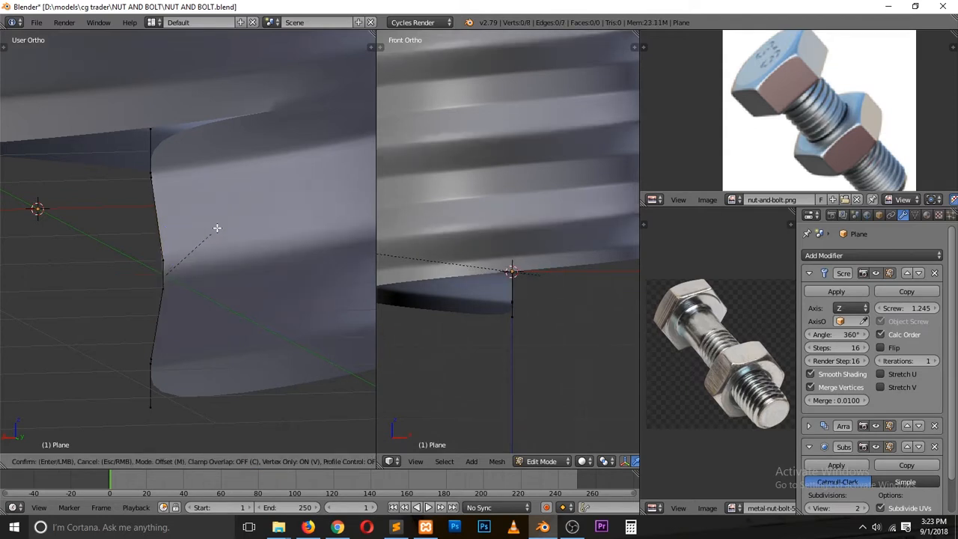
click(215, 236)
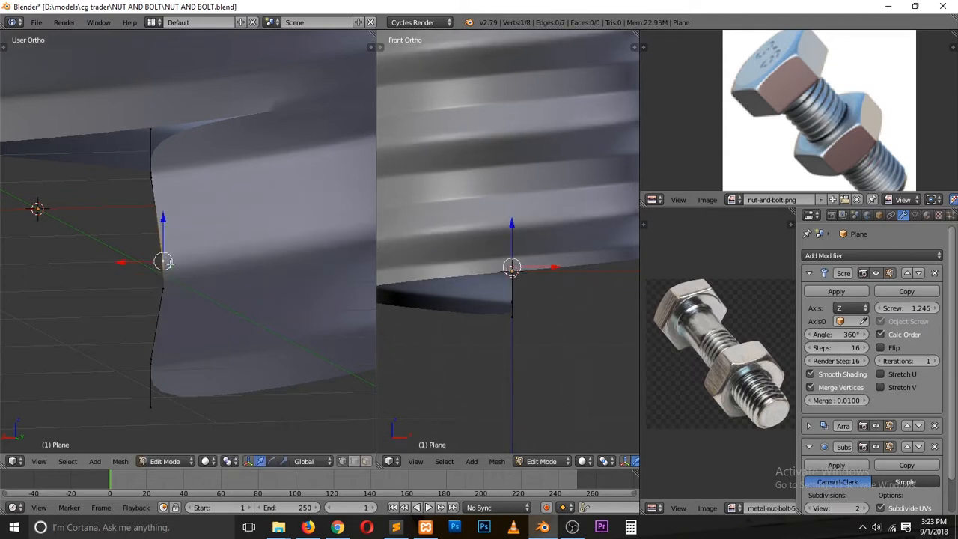
key(ctrl+shift+b)
click(225, 223)
key(Tab)
Step: Examine the sharpened thread ridges and their silhouette from several angles, including the front and side views
scroll(225, 223, down, 4)
scroll(225, 223, down, 4)
middle_drag(252, 166, 98, 154)
scroll(100, 152, down, 3)
key(KP_1)
scroll(231, 179, up, 6)
scroll(232, 186, down, 3)
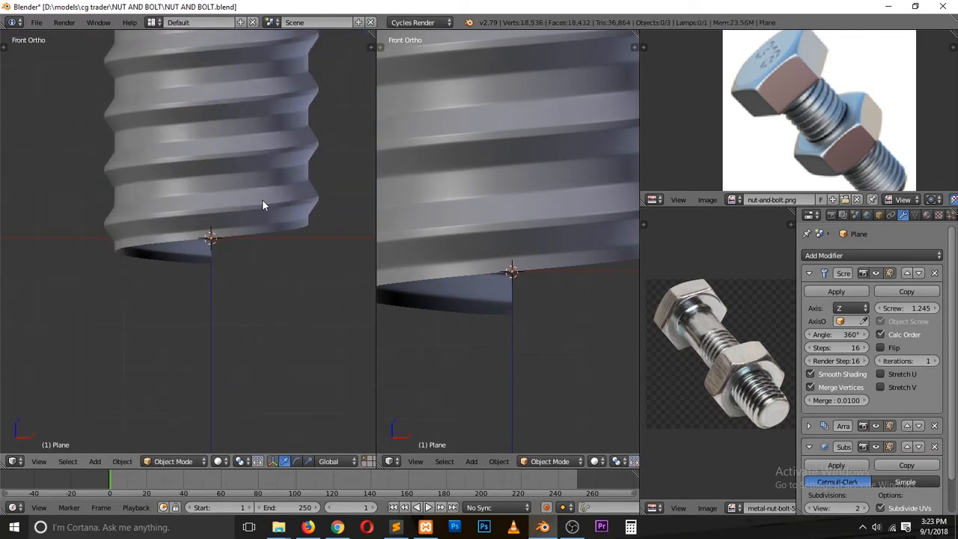
key(KP_2)
key(KP_3)
key(KP_1)
scroll(267, 209, up, 1)
ctrl+scroll(270, 207, up, 4)
Step: Try to move the two thread-profile vertices near the origin about 0.24 upward along Z in Edit Mode
key(Tab)
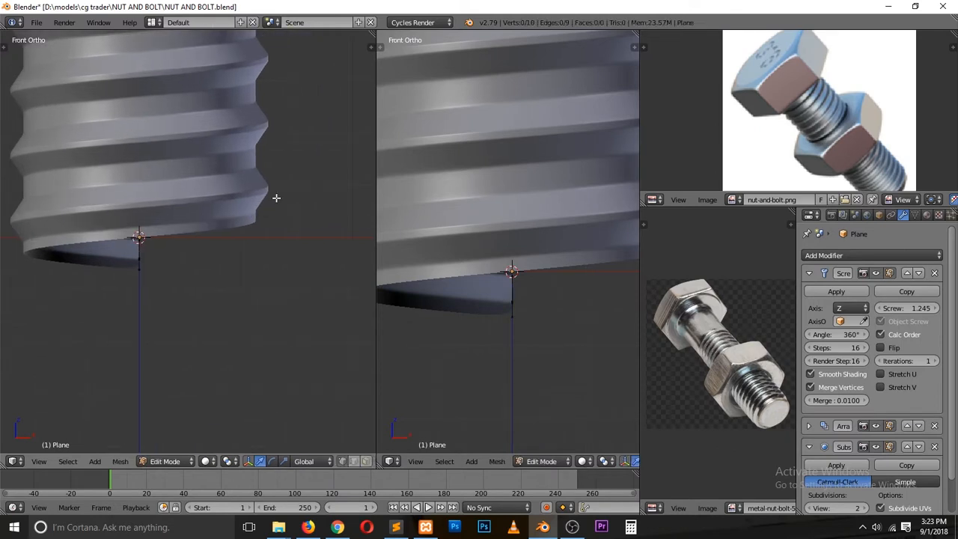
key(ctrl+KP_1)
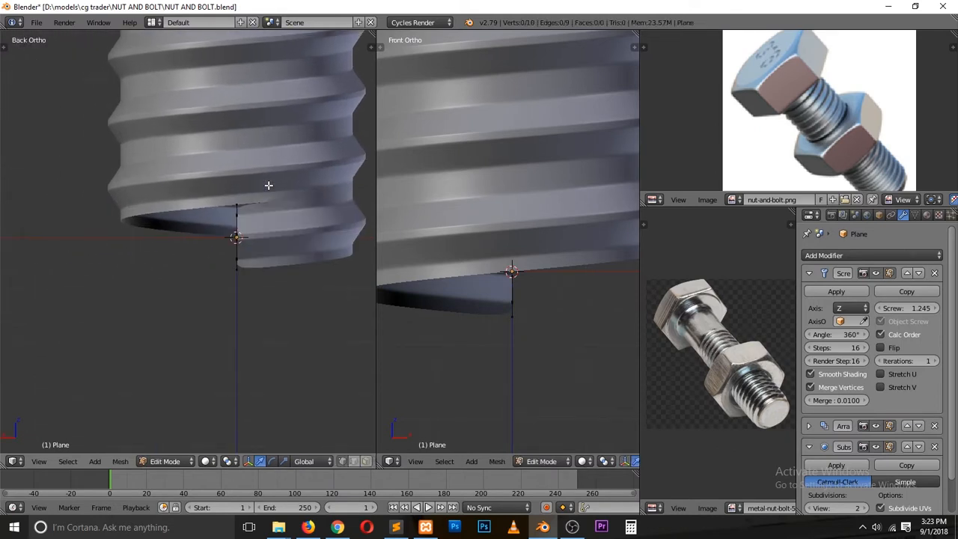
scroll(268, 185, up, 2)
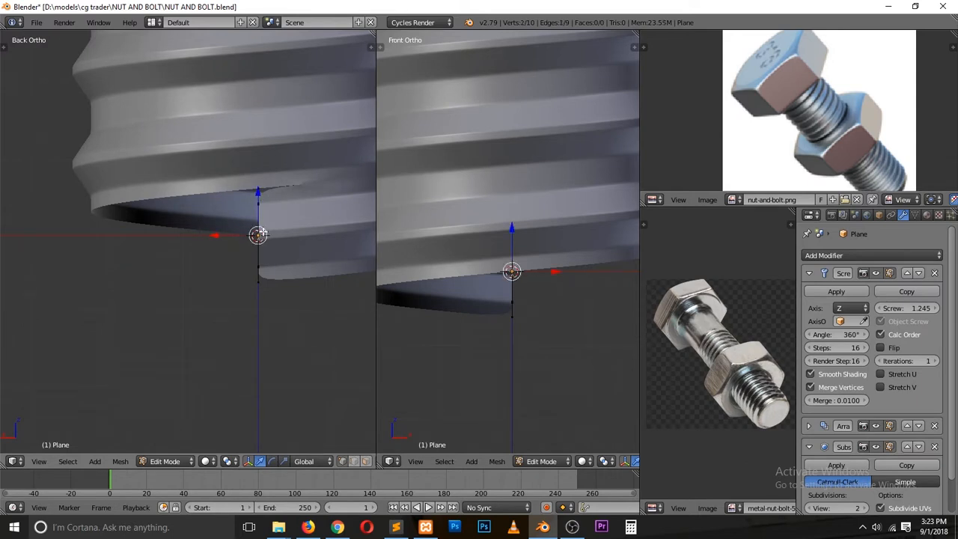
click(238, 222)
key(b)
drag(237, 229, 284, 253)
key(b)
key(g)
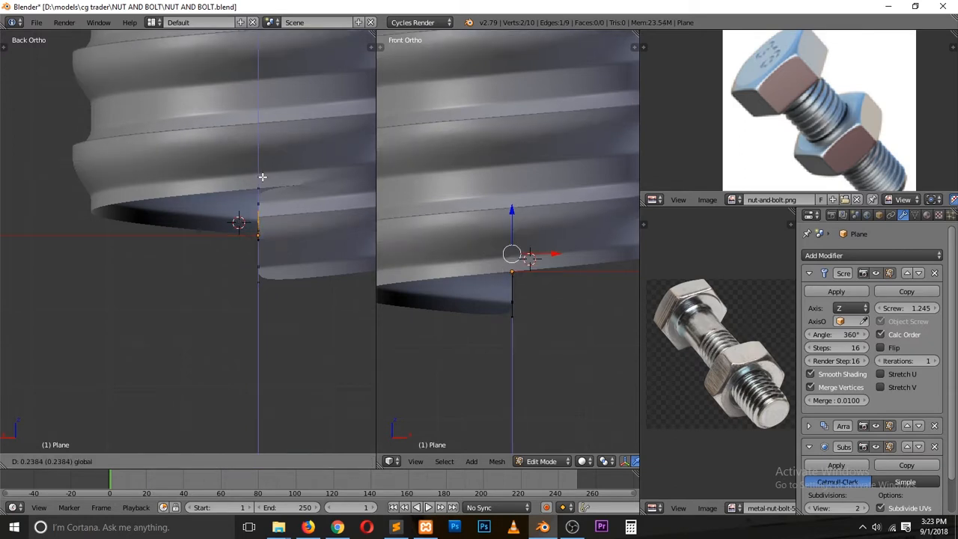
click(259, 193)
Step: Try shifting the four profile vertices around the origin along Z, and return to Object Mode
key(z)
key(a)
key(b)
drag(231, 219, 288, 254)
key(z)
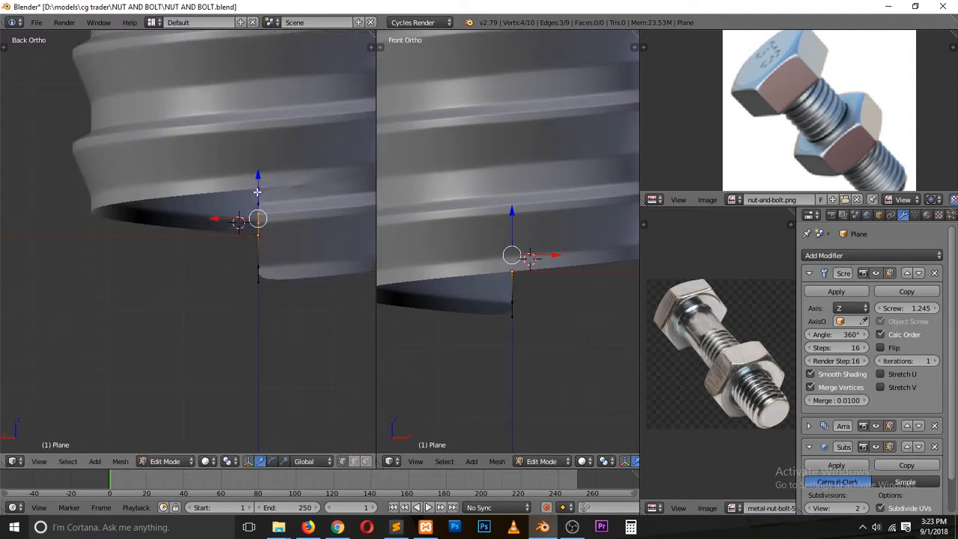
scroll(257, 193, down, 5)
middle_drag(243, 209, 297, 223)
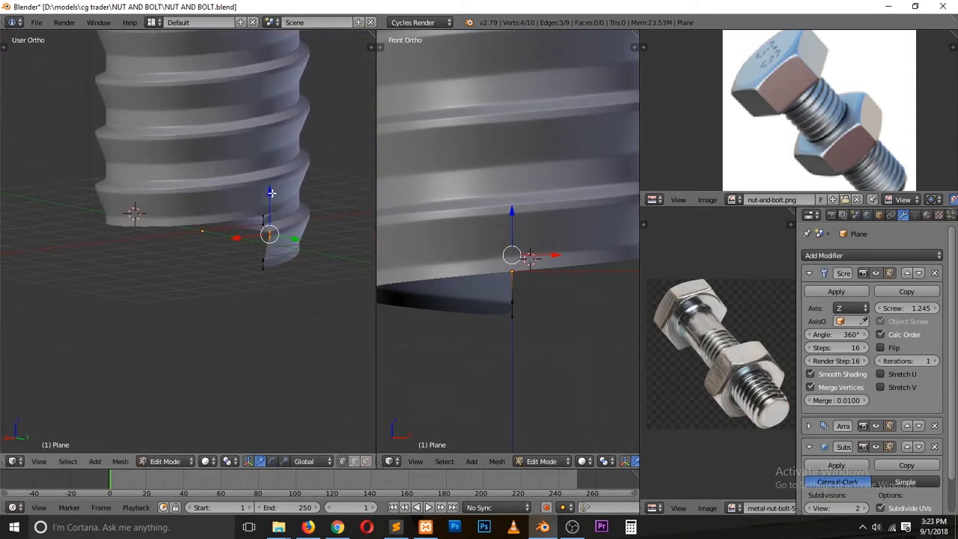
drag(272, 193, 272, 202)
scroll(276, 232, up, 1)
key(Tab)
key(a)
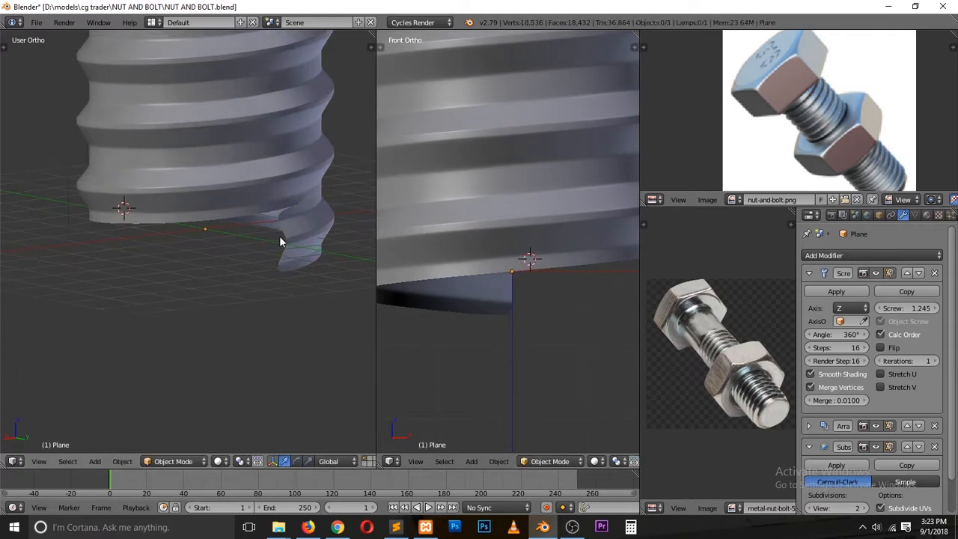
Step: Select the thread object and apply its Screw and Array modifiers, keeping the Subdivision Surface modifier
scroll(280, 237, down, 5)
scroll(280, 240, up, 3)
middle_drag(255, 236, 193, 276)
scroll(164, 241, up, 4)
scroll(225, 281, down, 6)
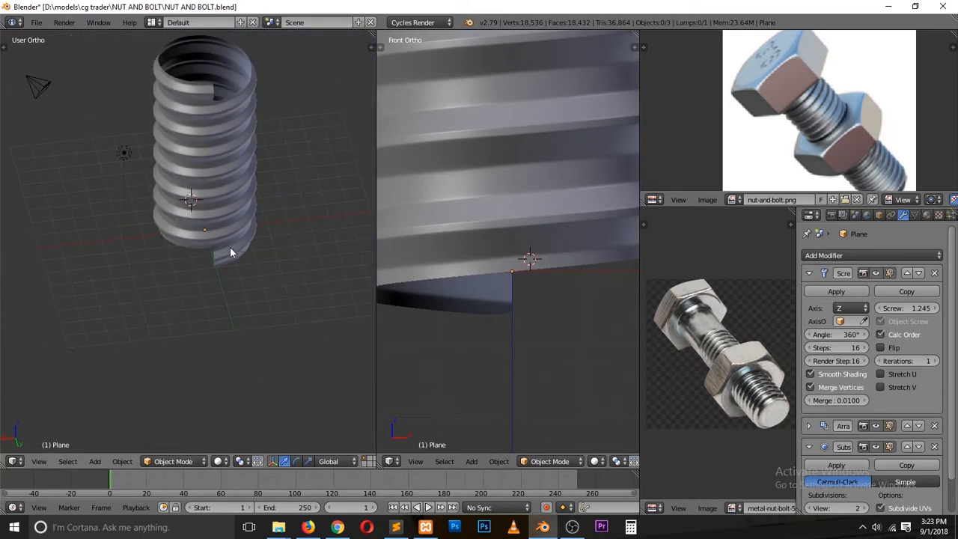
right_click(219, 223)
key(KP_1)
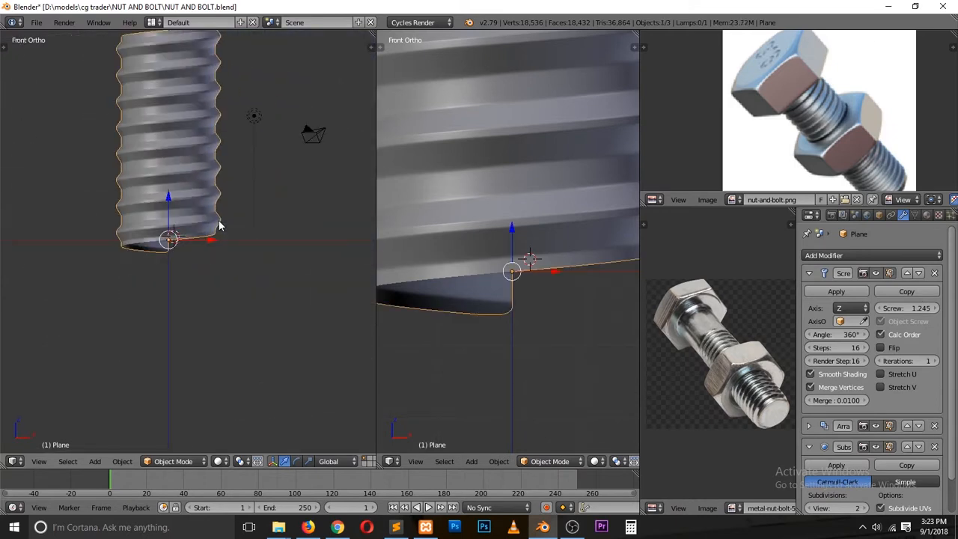
shift+scroll(217, 216, up, 6)
click(846, 288)
click(808, 273)
click(838, 291)
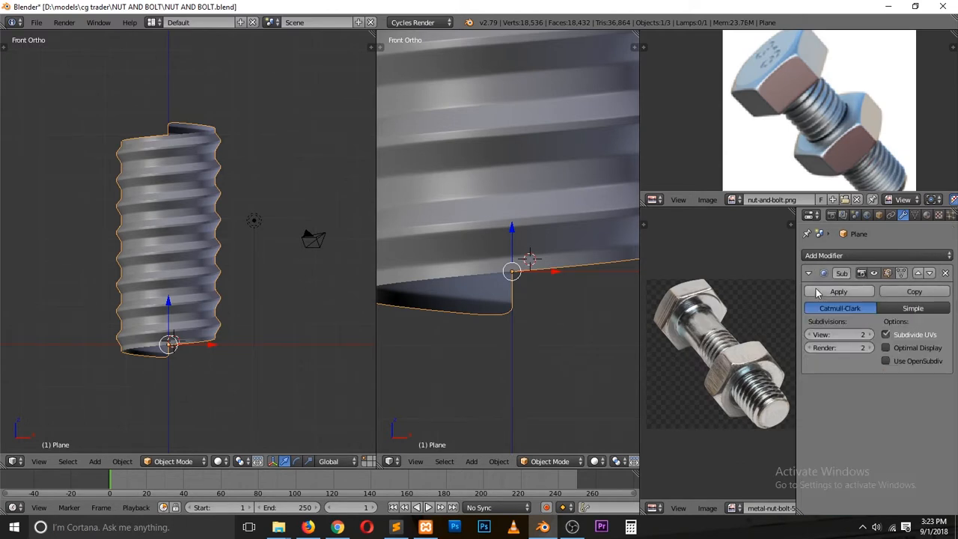
Step: Deselect everything and save the file over the existing NUT AND BOLT.blend
key(a)
key(ctrl+s)
click(105, 203)
Step: Enter Edit Mode on the thread, select the whole mesh and run Remove Doubles
scroll(344, 195, down, 6)
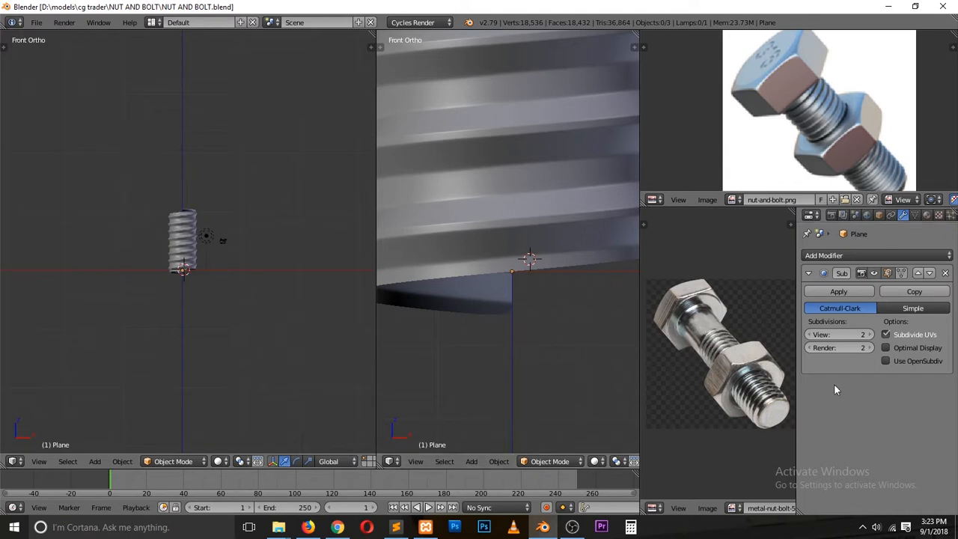
scroll(726, 360, up, 5)
scroll(680, 295, down, 2)
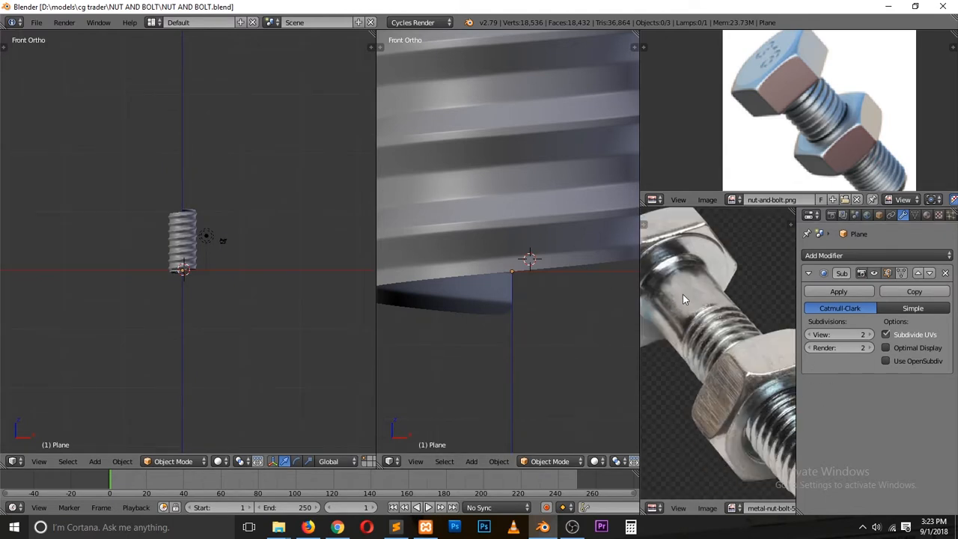
scroll(186, 215, up, 8)
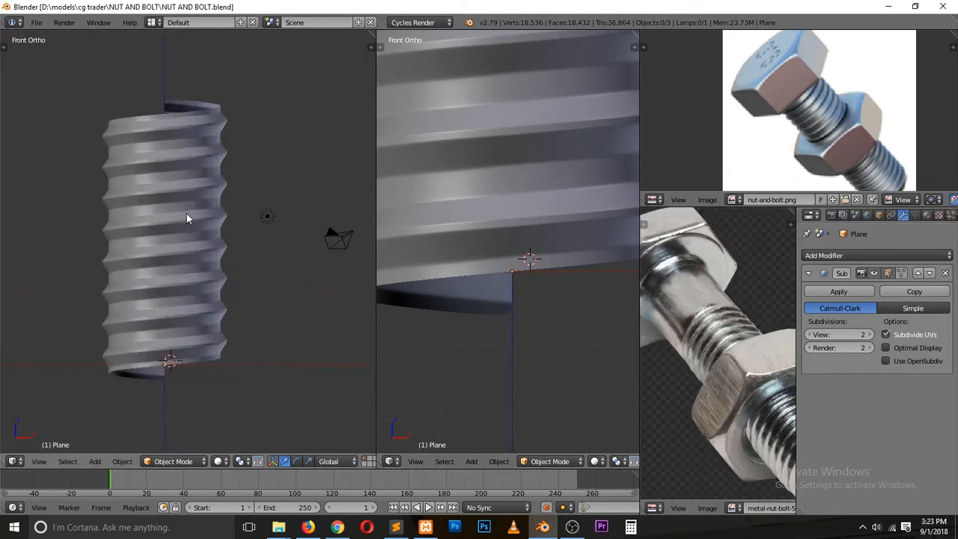
scroll(178, 232, up, 2)
key(Tab)
key(a)
key(a)
scroll(160, 254, down, 4)
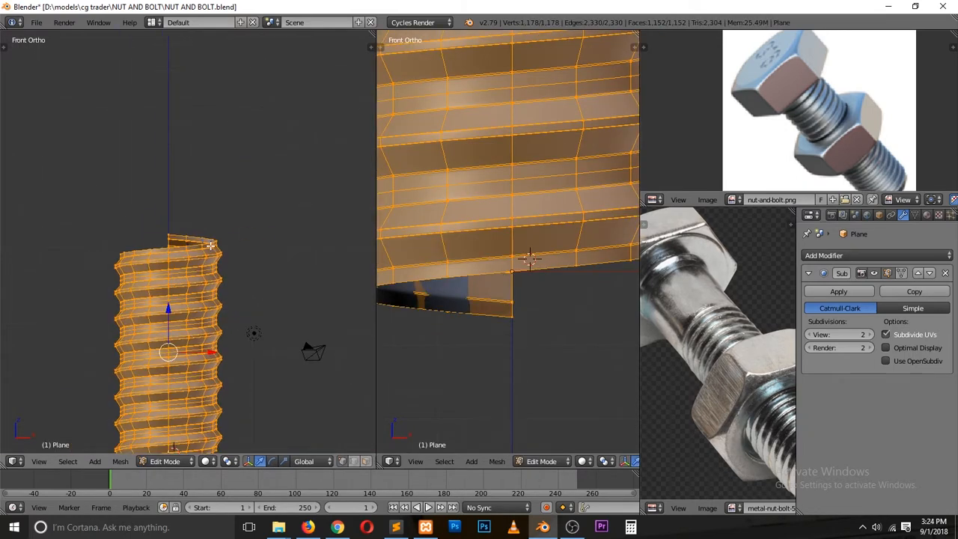
key(w)
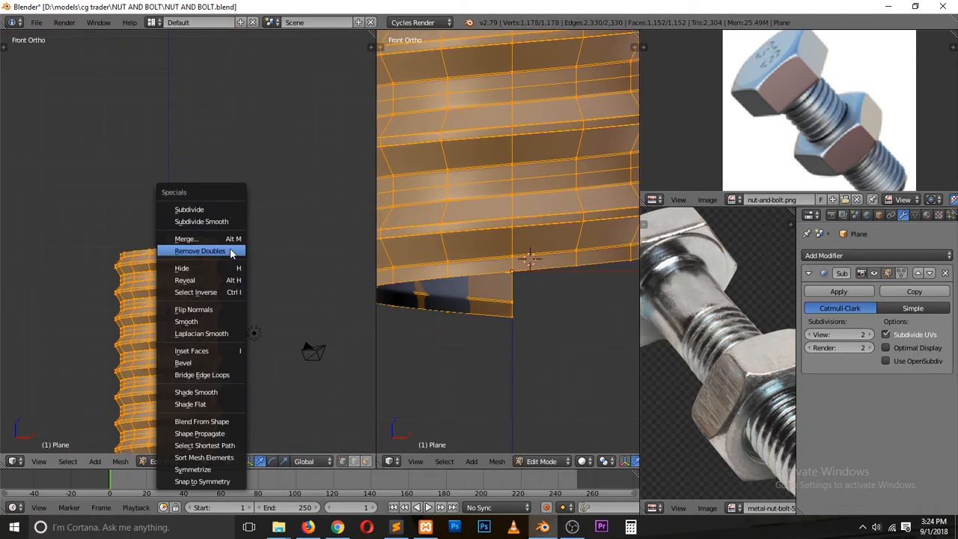
key(w)
click(227, 147)
Step: Set the Remove Doubles merge distance to 0.000 for the thread mesh
middle_drag(91, 298, 351, 359)
scroll(252, 376, up, 6)
middle_drag(253, 376, 120, 370)
key(t)
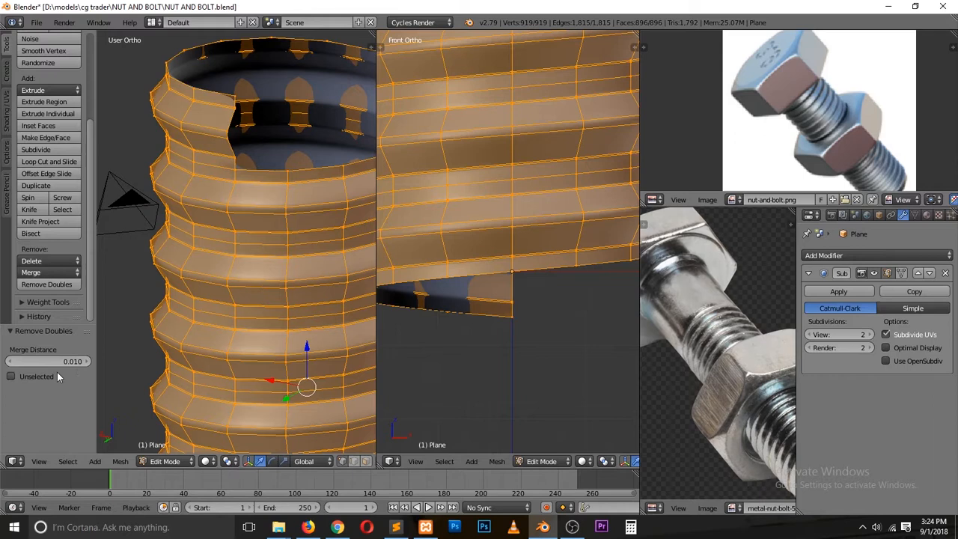
click(12, 361)
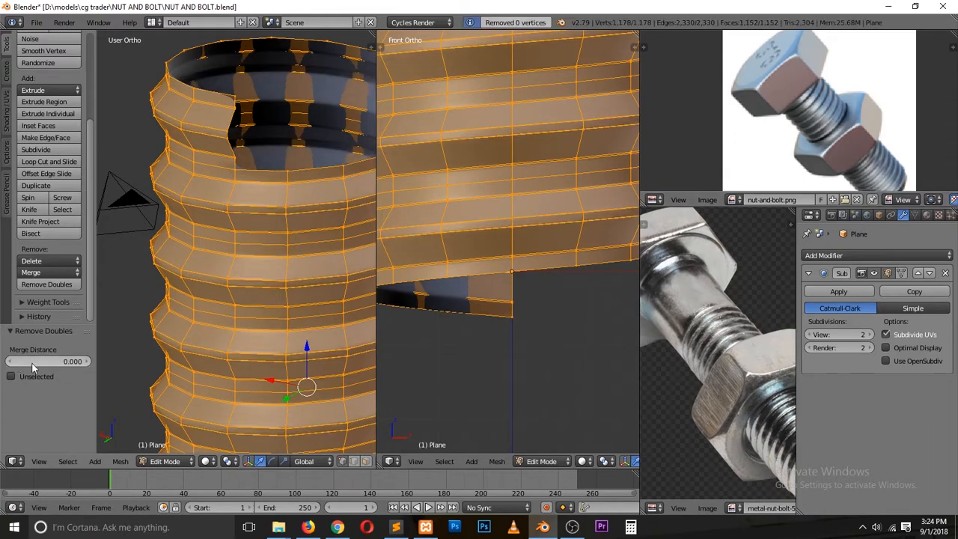
Step: Compare Remove Doubles merge distances of 0.010 and 0.000 on the thread's ridge edges, leaving it at 0.000
click(86, 361)
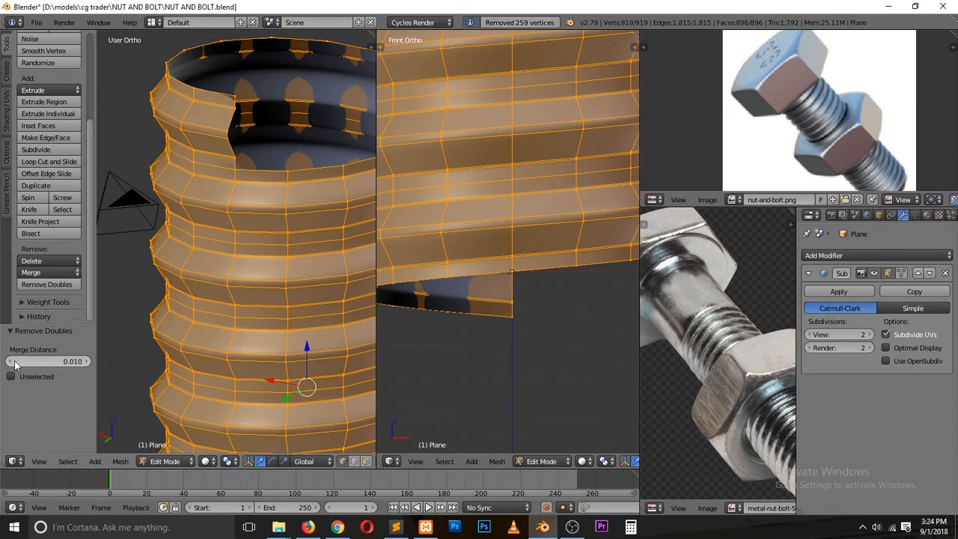
click(12, 361)
click(87, 362)
click(12, 361)
scroll(199, 204, up, 5)
scroll(199, 204, up, 2)
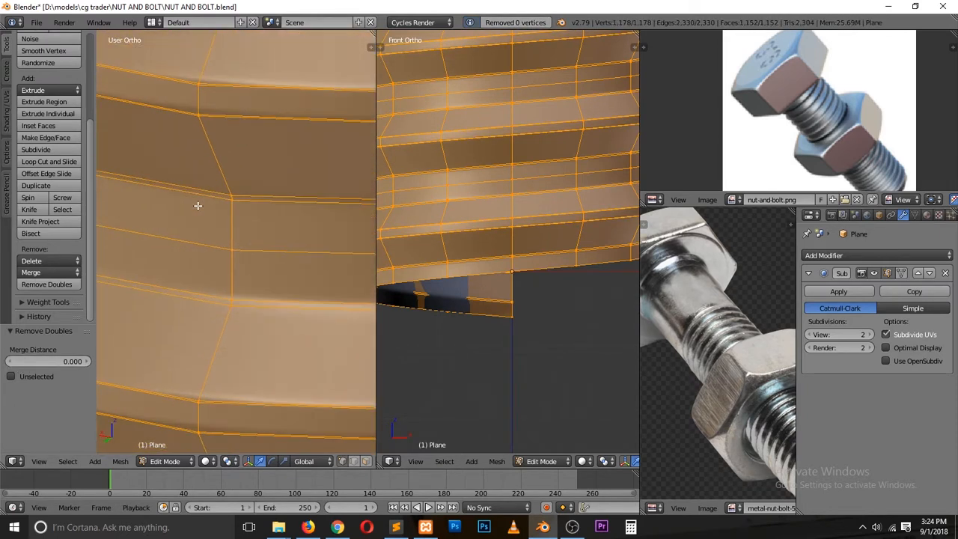
click(87, 362)
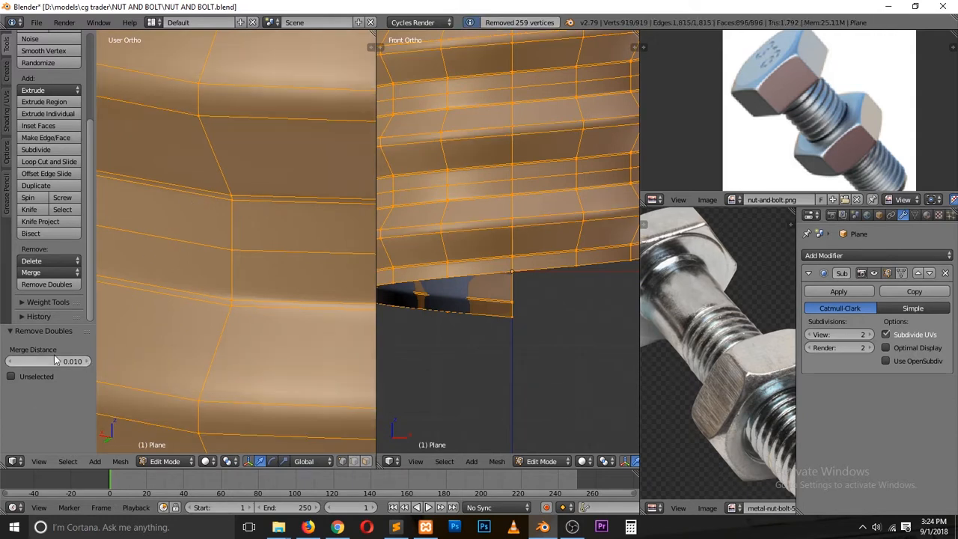
click(13, 362)
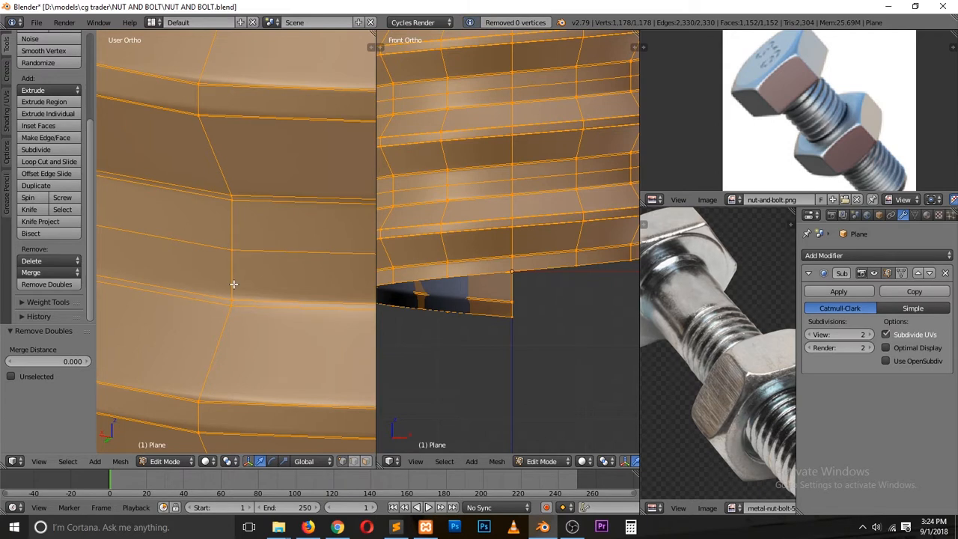
Step: Try to select the edge loop at the thread's upper end in front view, and clear the selection
scroll(233, 284, down, 3)
key(Tab)
scroll(237, 291, down, 4)
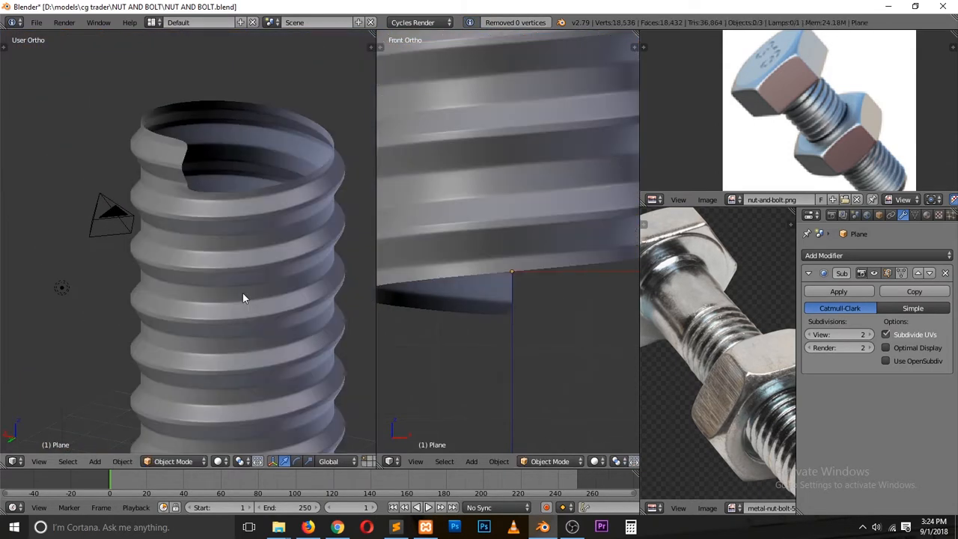
scroll(240, 294, down, 2)
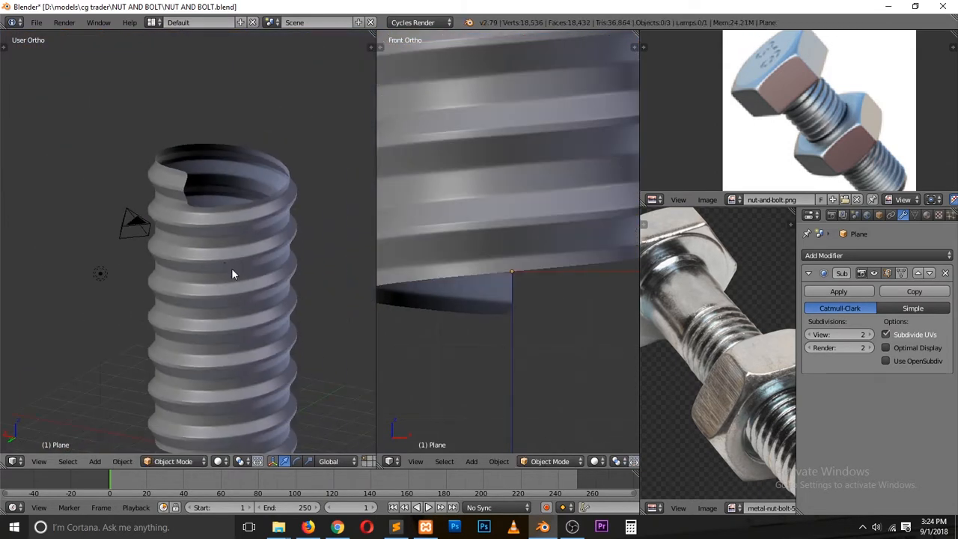
key(KP_3)
key(KP_1)
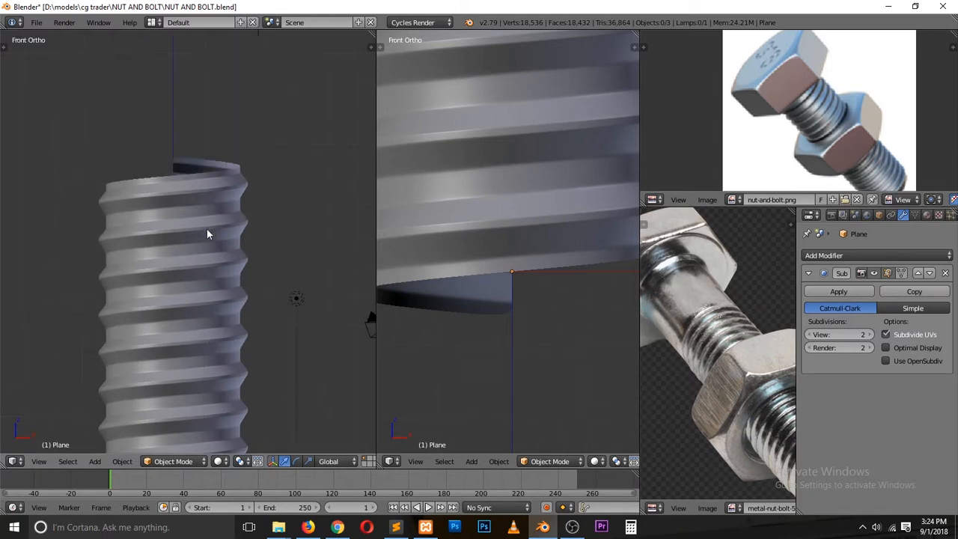
key(Tab)
key(Left)
alt+right_click(191, 172)
key(z)
key(a)
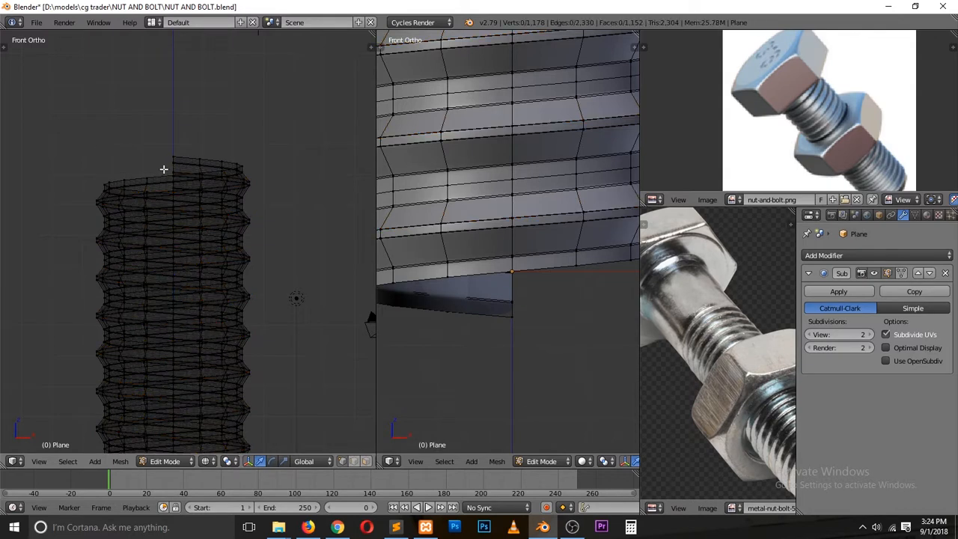
Step: Switch to edge select mode with solid shading and turn off the Subdivision Surface modifier's viewport display
key(z)
middle_drag(126, 154, 190, 190)
scroll(190, 190, up, 1)
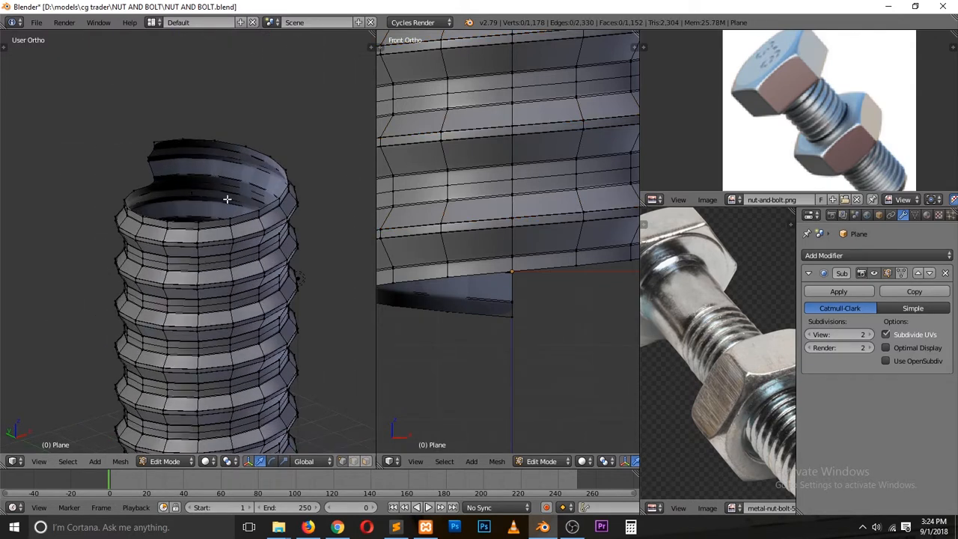
key(ctrl+Tab)
click(156, 127)
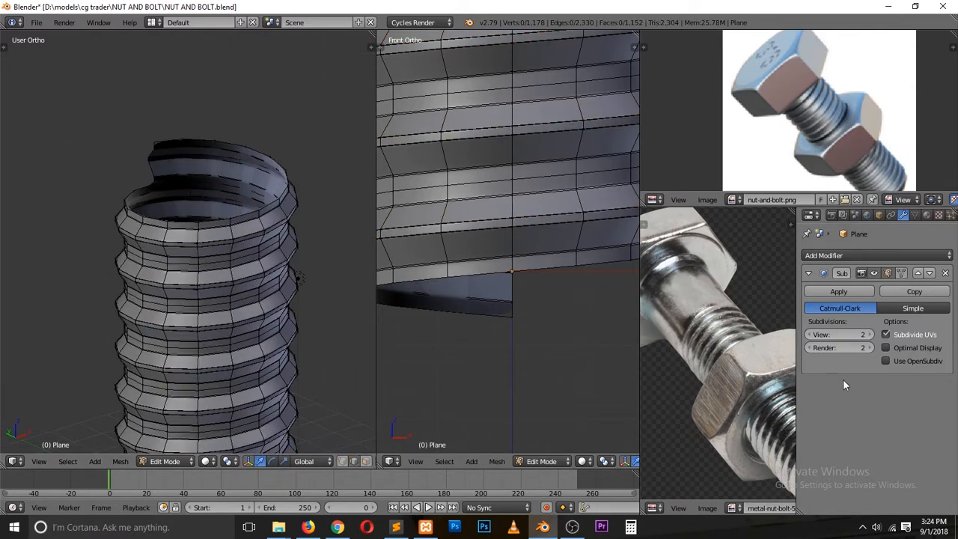
click(874, 274)
Step: Select the thread's topmost edges as a continuous path around one full turn of the upper end
right_click(161, 140)
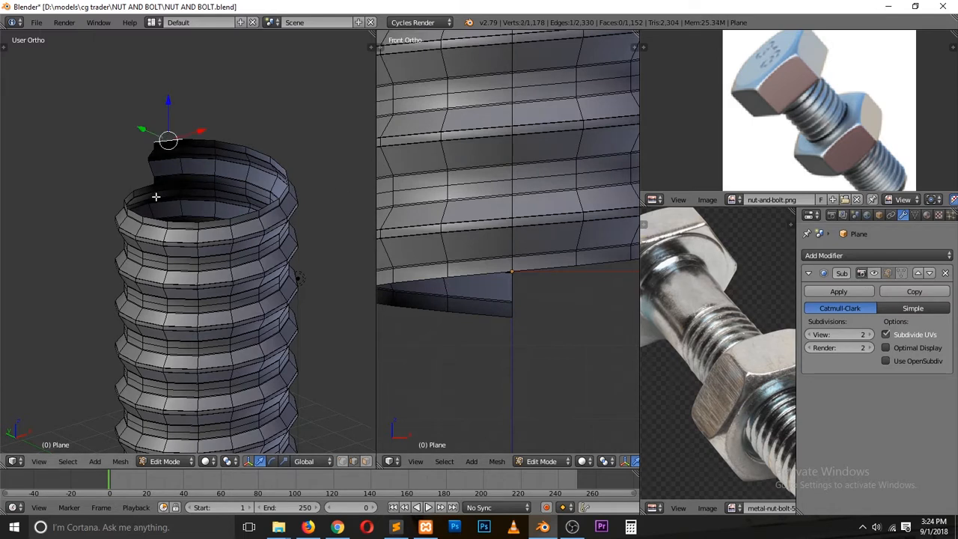
middle_drag(161, 212, 291, 228)
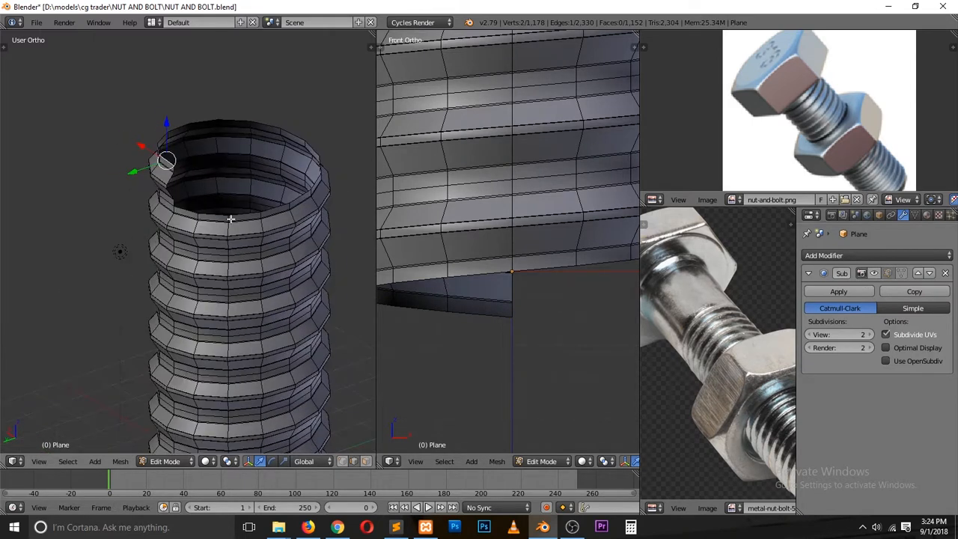
ctrl+right_click(193, 209)
key(ctrl+z)
ctrl+right_click(296, 132)
ctrl+right_click(238, 213)
ctrl+right_click(187, 208)
Step: Duplicate the selected edge turn, raise the copy above the thread and flatten it by scaling to 0 along Z
key(shift+d)
right_click(207, 225)
key(z)
key(z)
drag(235, 126, 255, 46)
key(s)
key(z)
key(0)
key(Return)
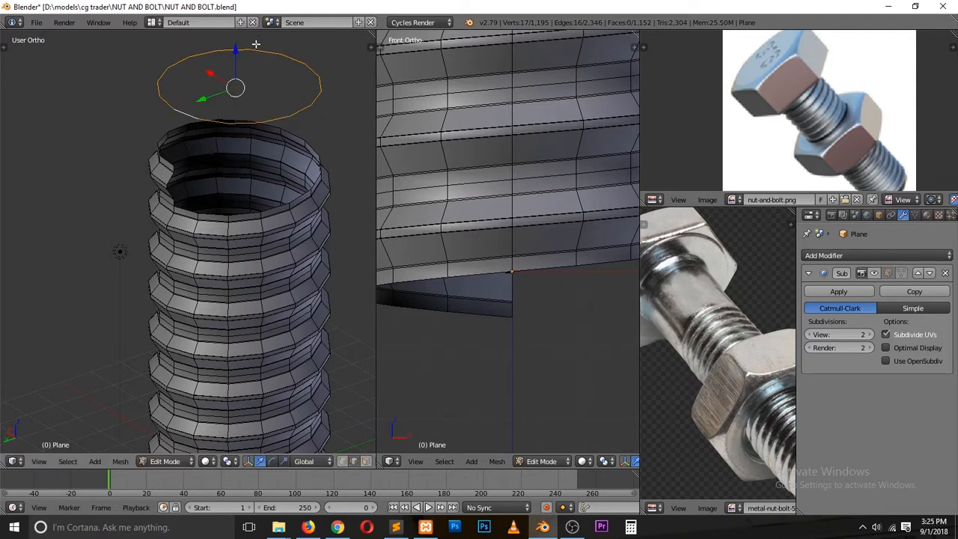
Step: Lower the flat ring closer to the thread's upper end and extrude it upward along Z into a cylinder wall
key(KP_1)
drag(178, 44, 169, 93)
key(e)
key(z)
click(186, 454)
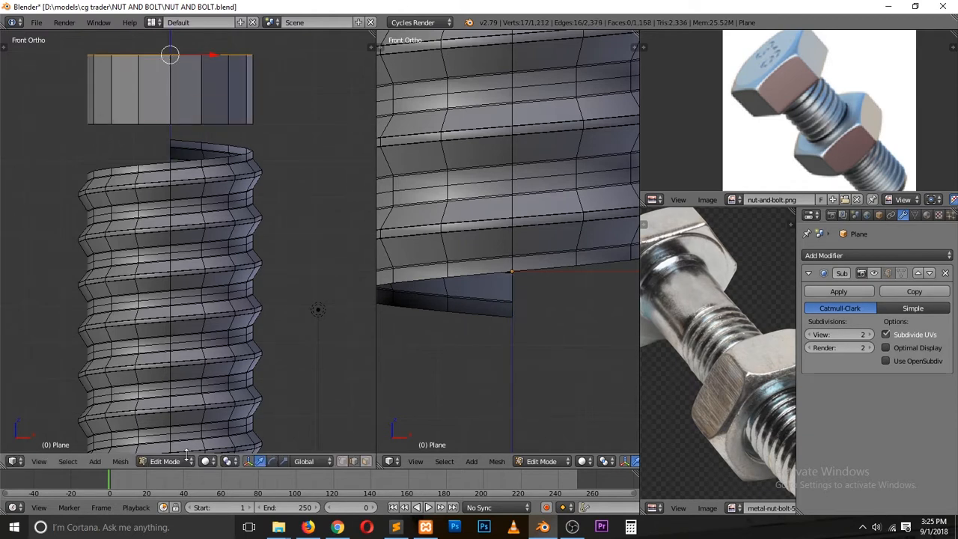
Step: Select the bottom edge loop of the cylinder wall above the thread
key(Tab)
middle_drag(237, 328, 171, 334)
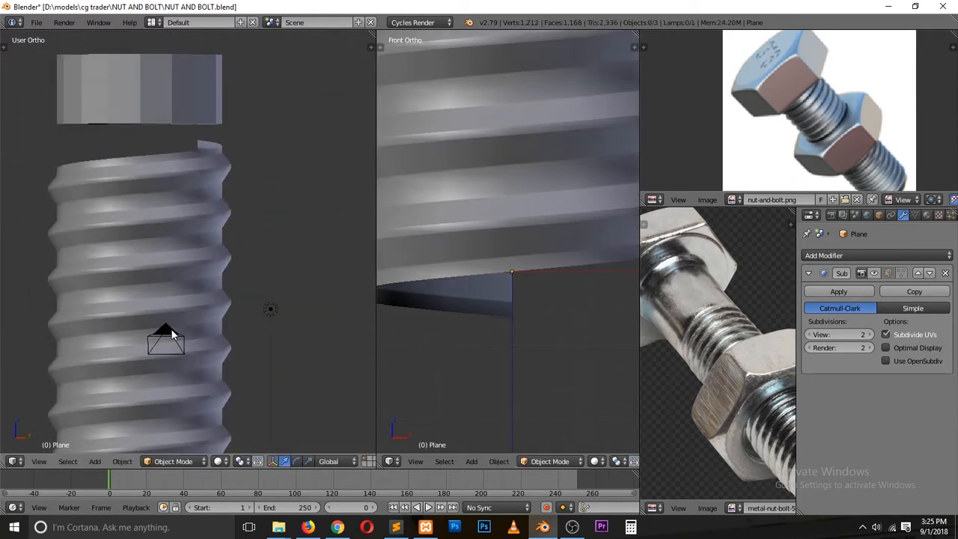
shift+scroll(172, 330, up, 6)
scroll(172, 330, up, 4)
key(Tab)
mouse_move(137, 260)
middle_down()
mouse_move(118, 279)
mouse_move(142, 269)
middle_up()
right_click(164, 265)
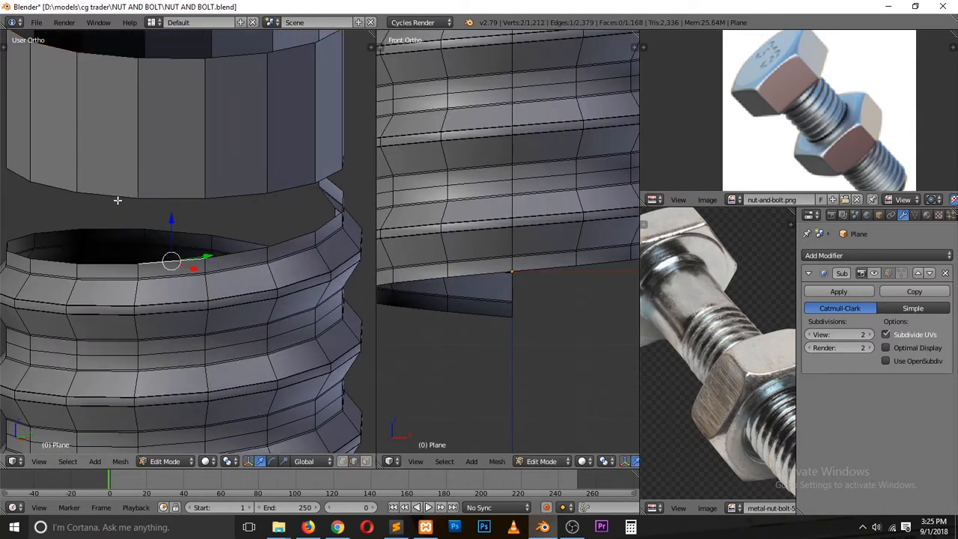
middle_drag(131, 204, 23, 202)
right_click(170, 189)
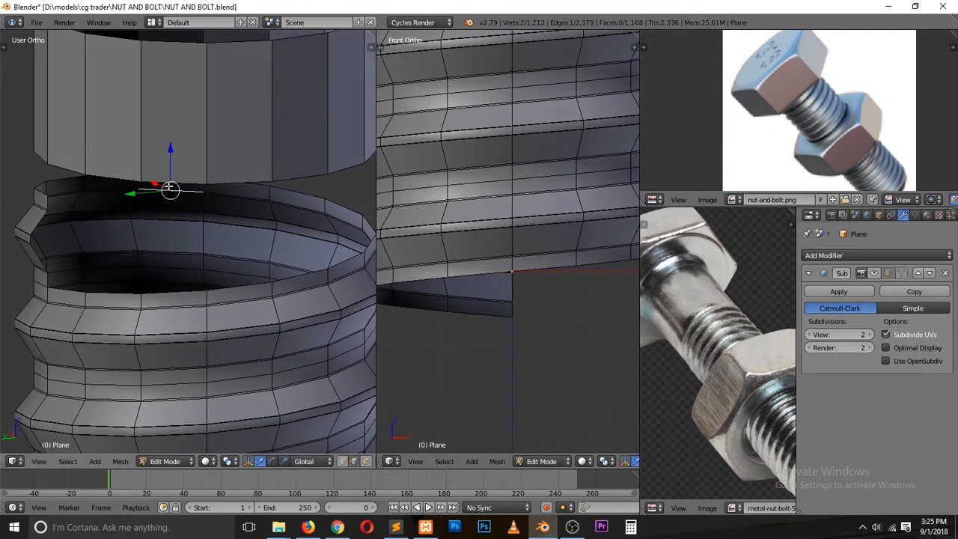
middle_drag(171, 184, 320, 151)
shift+right_click(231, 224)
middle_drag(104, 262, 155, 254)
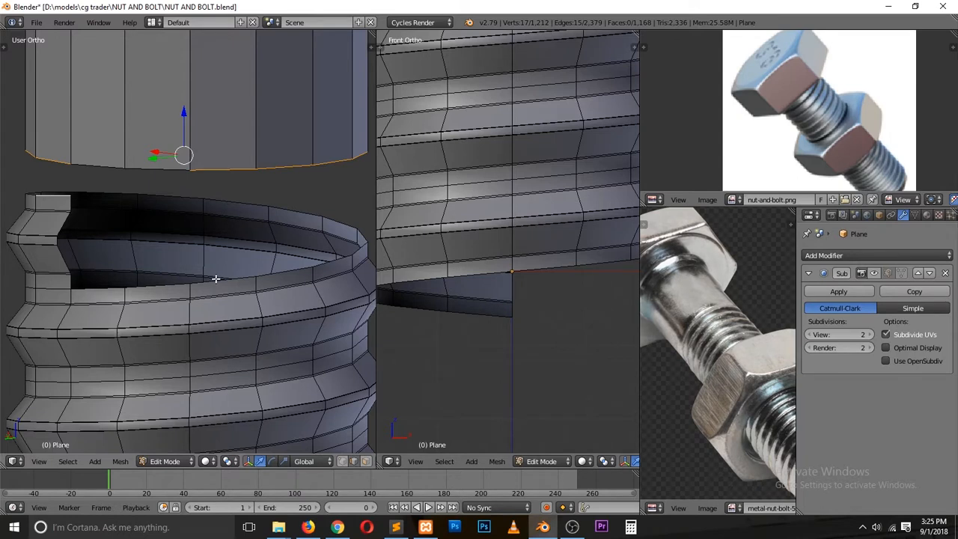
Step: Extend the selection with the thread's topmost open edges around its upper turn, matching the cylinder's bottom edge loop
middle_drag(235, 276, 168, 284)
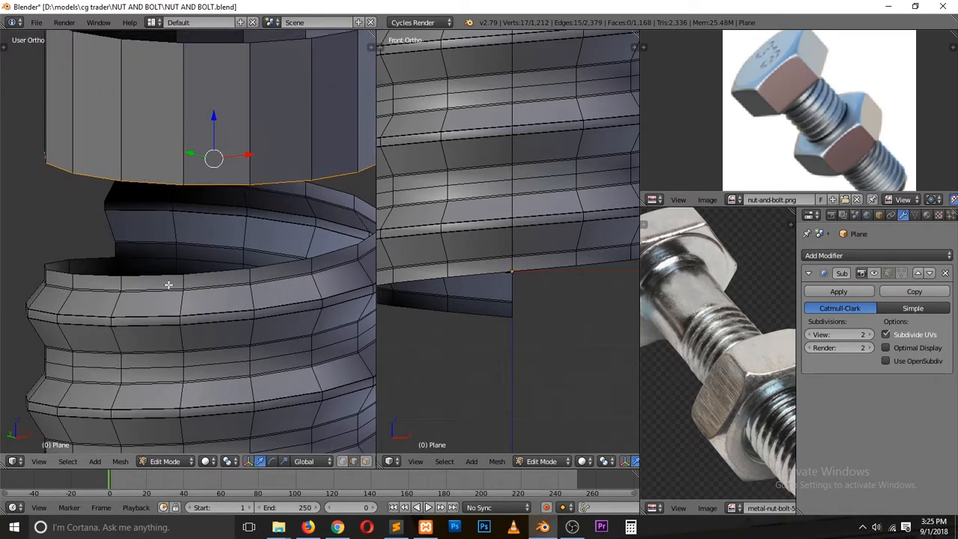
middle_drag(265, 267, 184, 312)
alt+shift+right_click(92, 293)
shift+right_click(241, 312)
key(w)
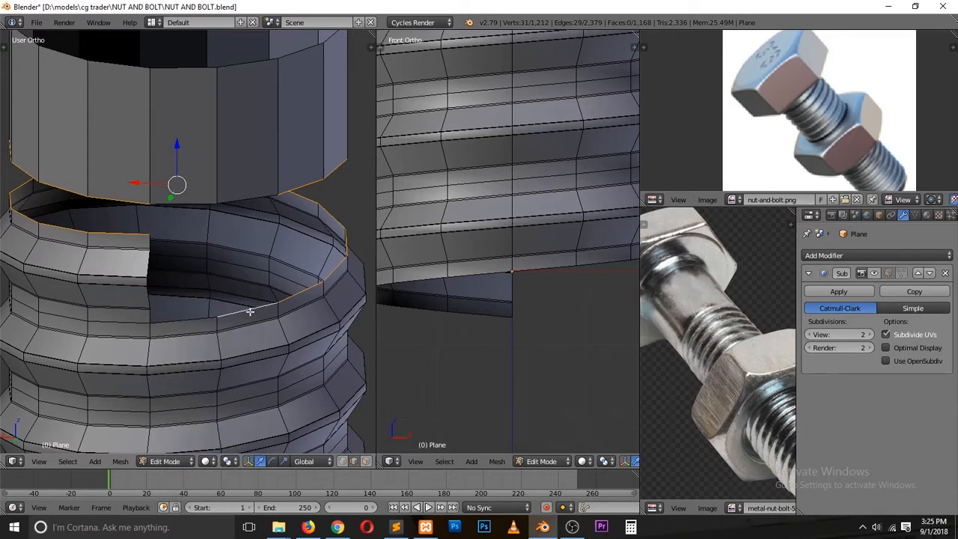
shift+right_click(249, 197)
middle_drag(274, 267, 242, 238)
Step: Bridge the selected edge loops to join the cylinder wall to the thread's upper end, and return to Object Mode
key(w)
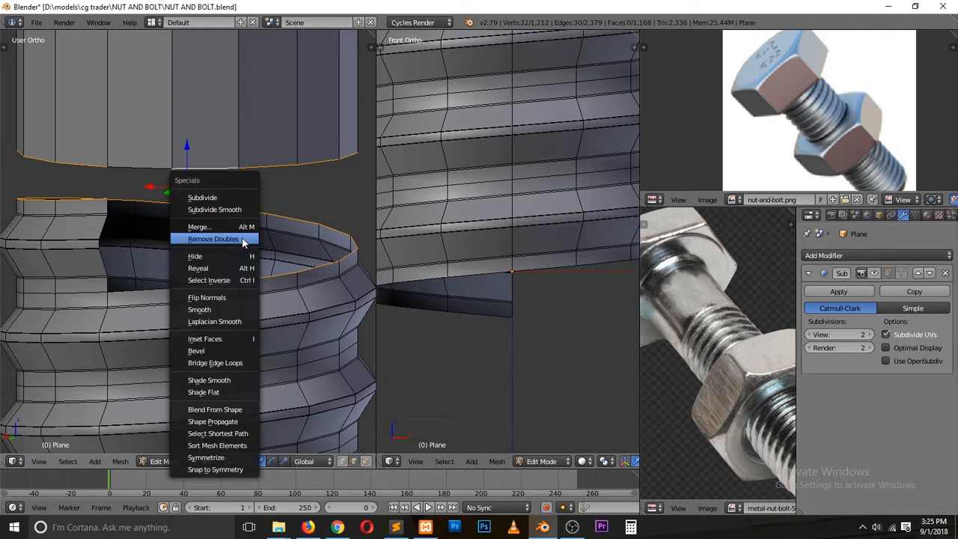
click(225, 363)
key(a)
key(Tab)
Step: Save the scene over the existing NUT AND BOLT.blend file
scroll(208, 252, down, 5)
key(ctrl+s)
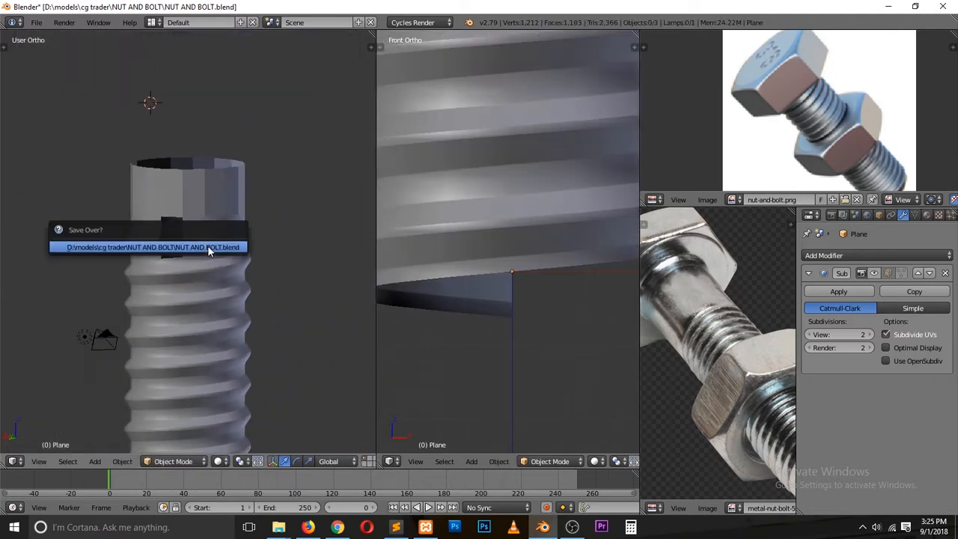
click(208, 246)
Step: Apply smooth shading to the whole bolt object
scroll(211, 242, up, 3)
middle_drag(211, 242, 133, 242)
right_click(133, 243)
key(t)
click(33, 86)
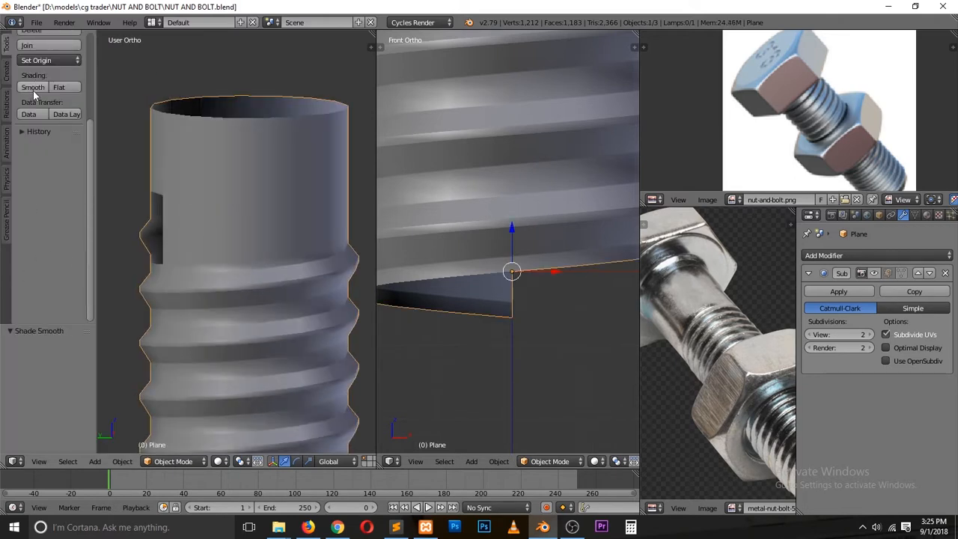
key(t)
Step: Examine the mesh in Edit Mode around the rectangular gap between the thread's upper end and the cylinder wall
scroll(187, 238, up, 3)
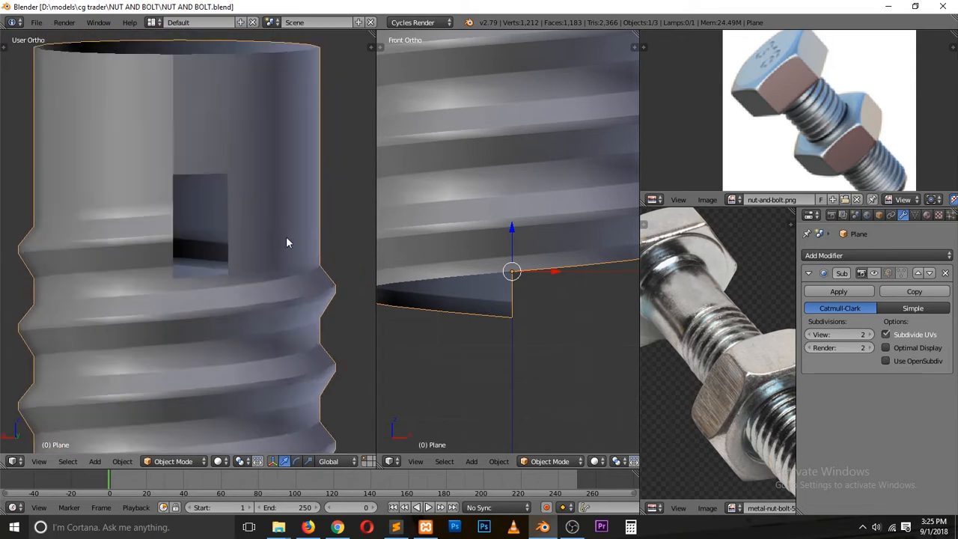
scroll(217, 251, up, 3)
key(Tab)
key(a)
key(a)
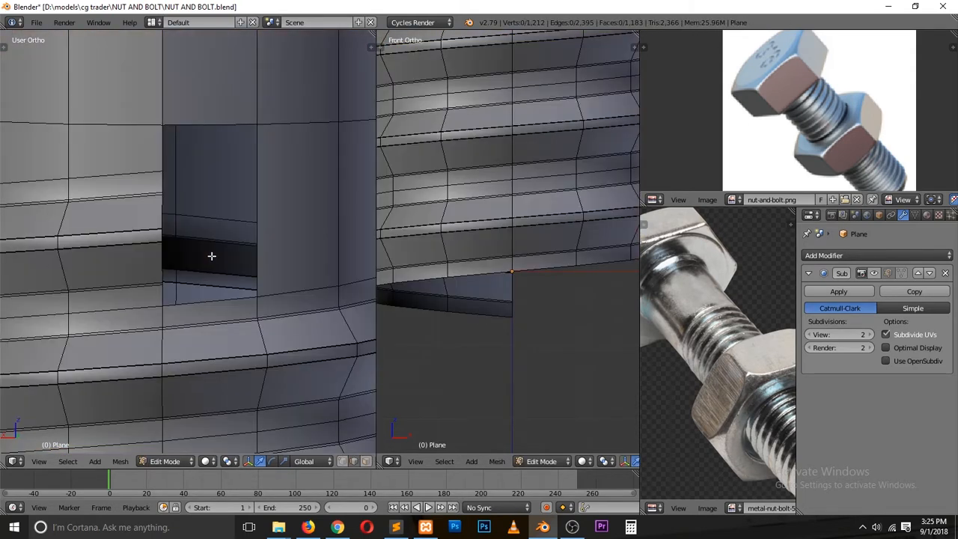
middle_drag(212, 254, 174, 239)
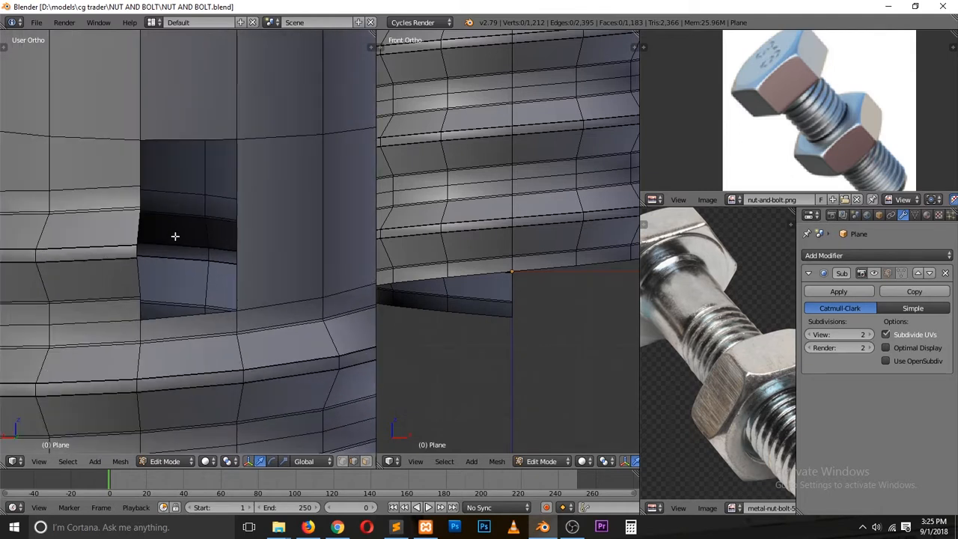
middle_drag(123, 213, 133, 236)
scroll(141, 228, up, 3)
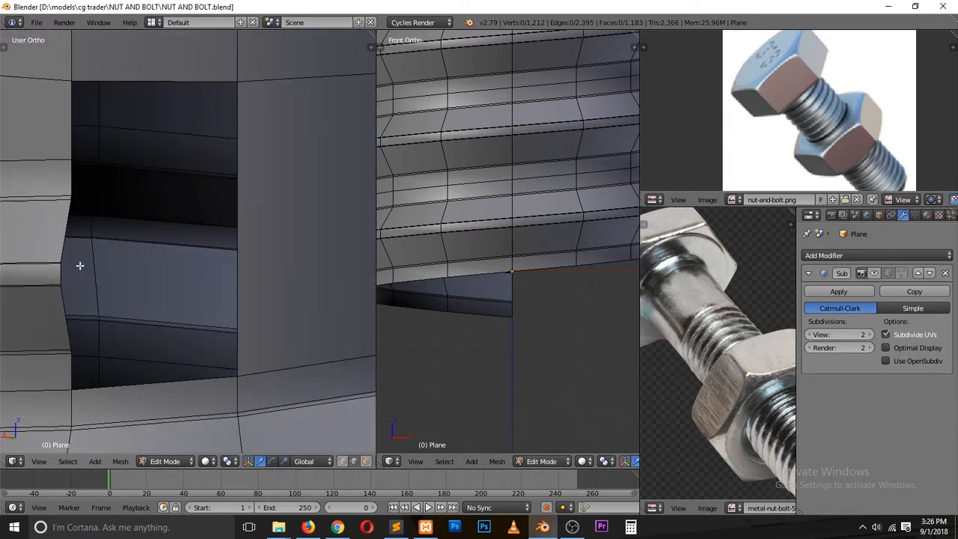
scroll(66, 269, up, 1)
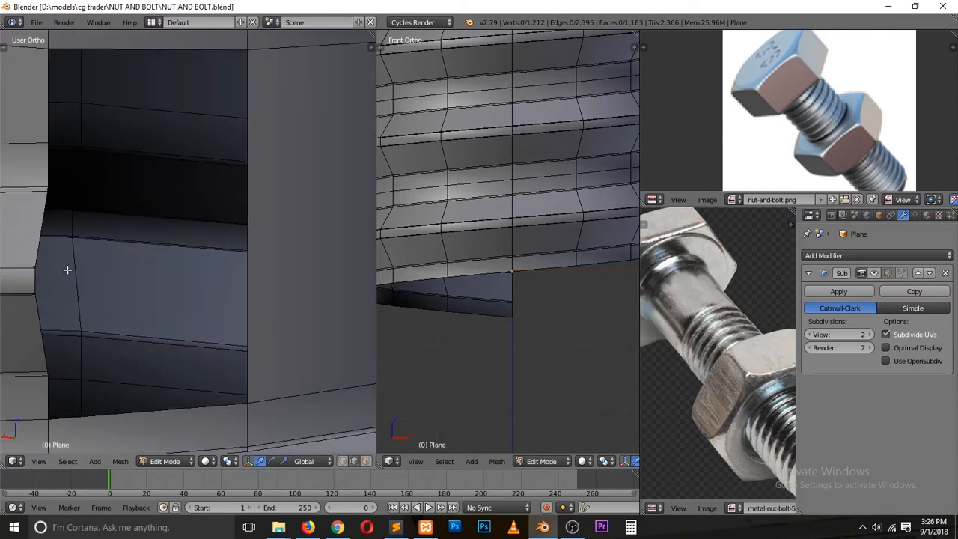
ctrl+scroll(67, 271, down, 5)
scroll(79, 273, up, 4)
ctrl+scroll(80, 272, down, 4)
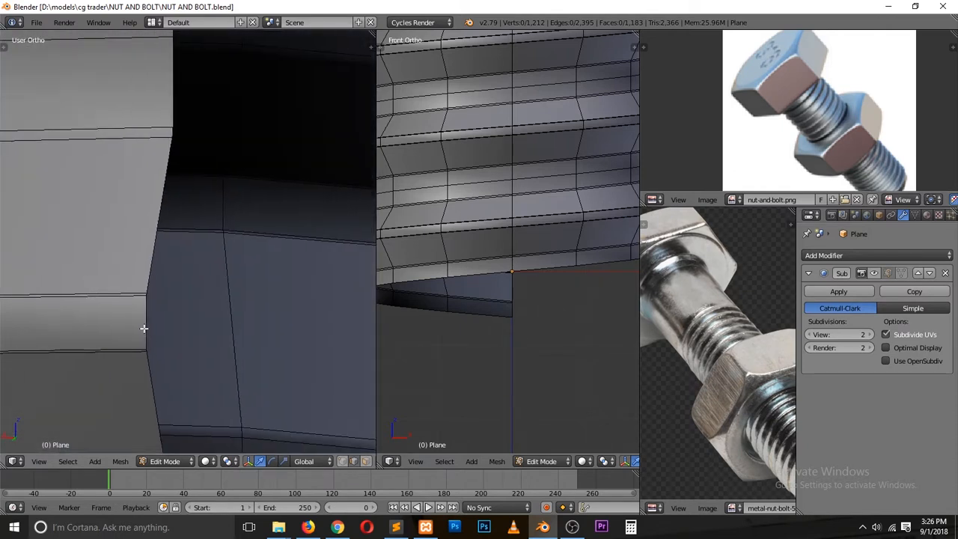
shift+scroll(144, 328, down, 6)
scroll(143, 317, up, 3)
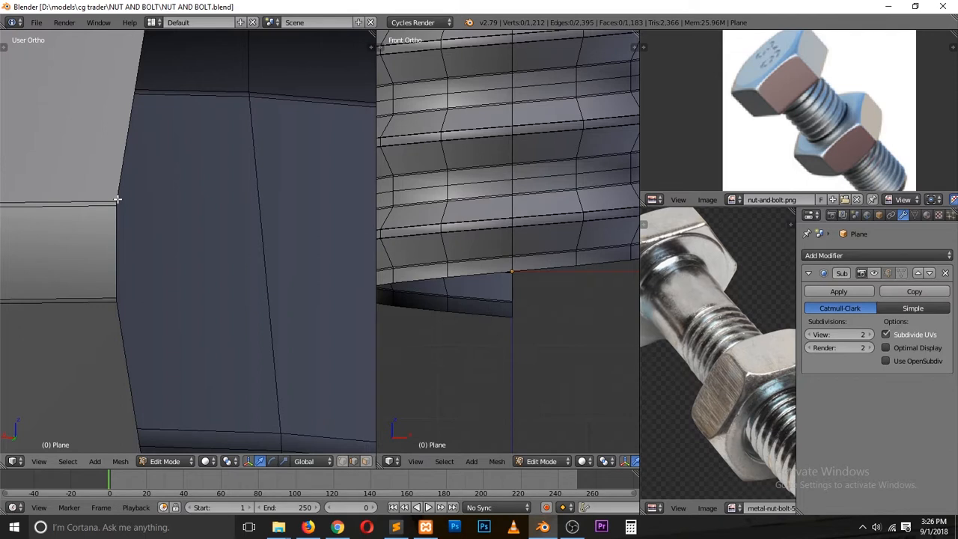
scroll(123, 236, down, 4)
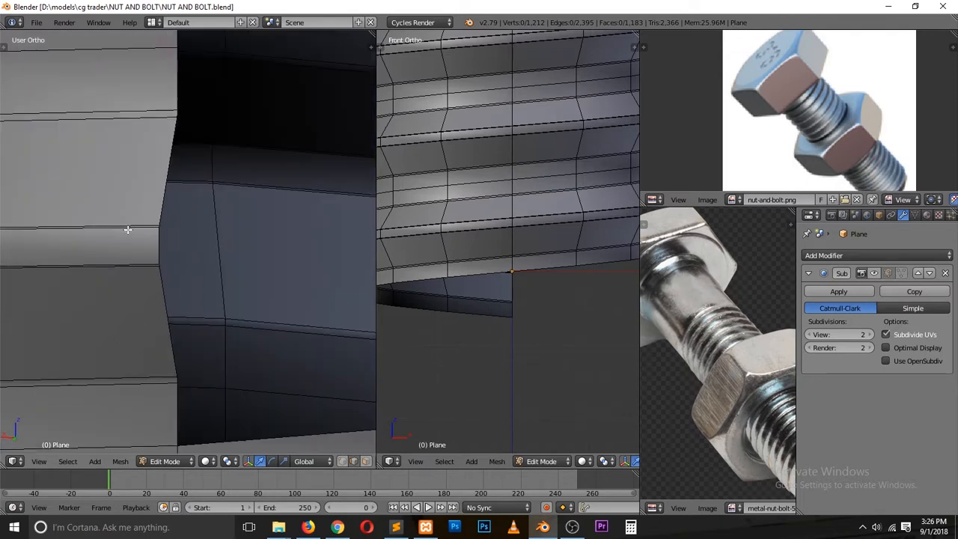
scroll(83, 278, up, 5)
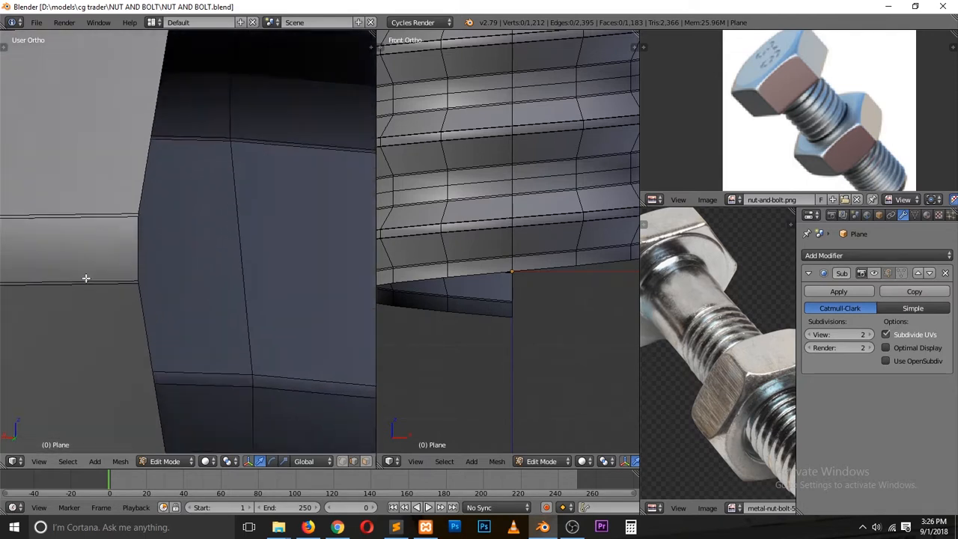
Step: Extrude the short crest edge at the thread's open end slightly into the gap along X and scale it down a little
right_click(104, 248)
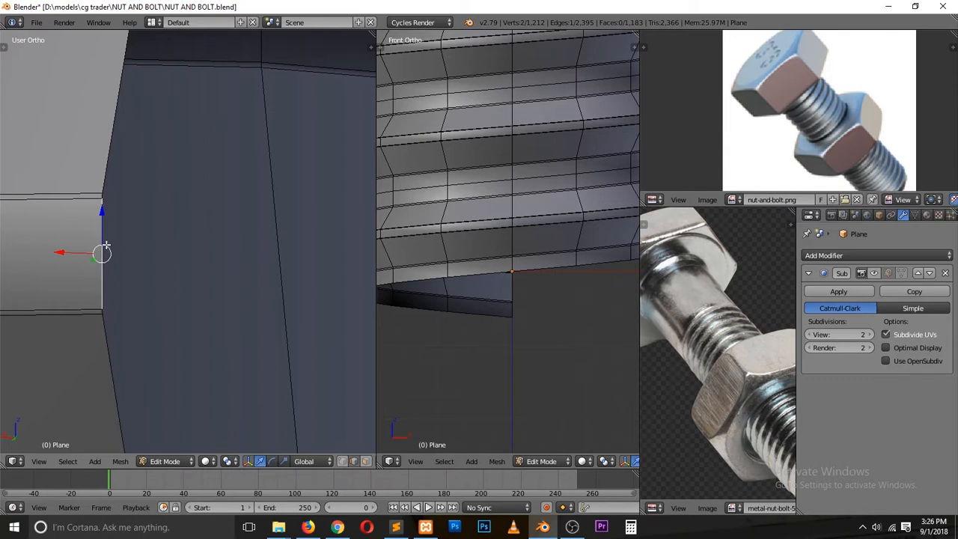
scroll(107, 245, up, 2)
key(e)
right_click(58, 253)
drag(36, 257, 54, 255)
key(s)
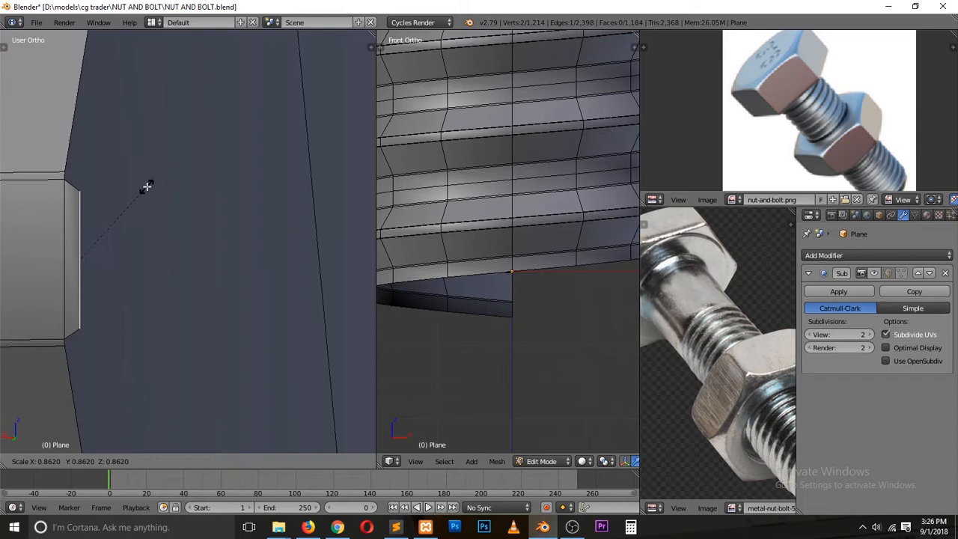
click(132, 184)
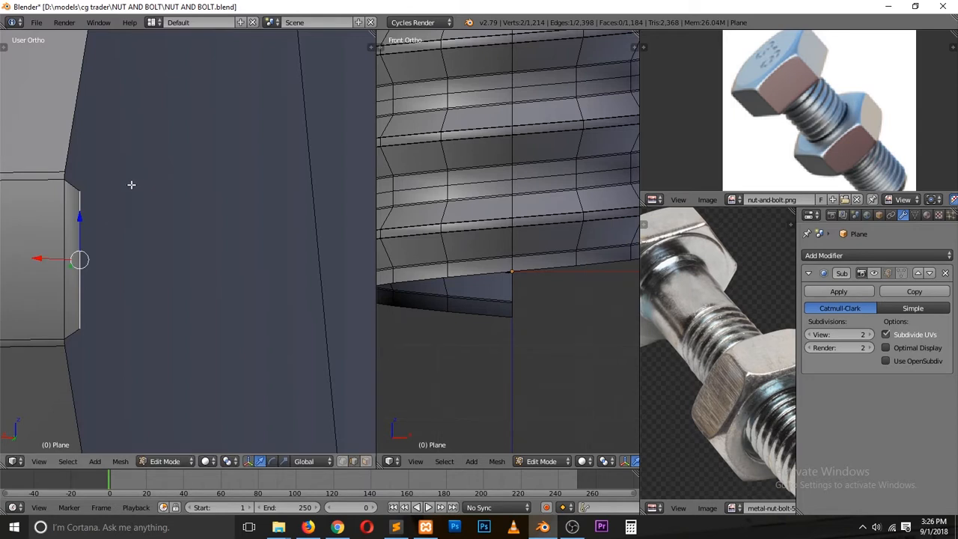
Step: Shift the extruded crest edge slightly inward along Y in top view to follow the thread's curve
scroll(131, 185, down, 8)
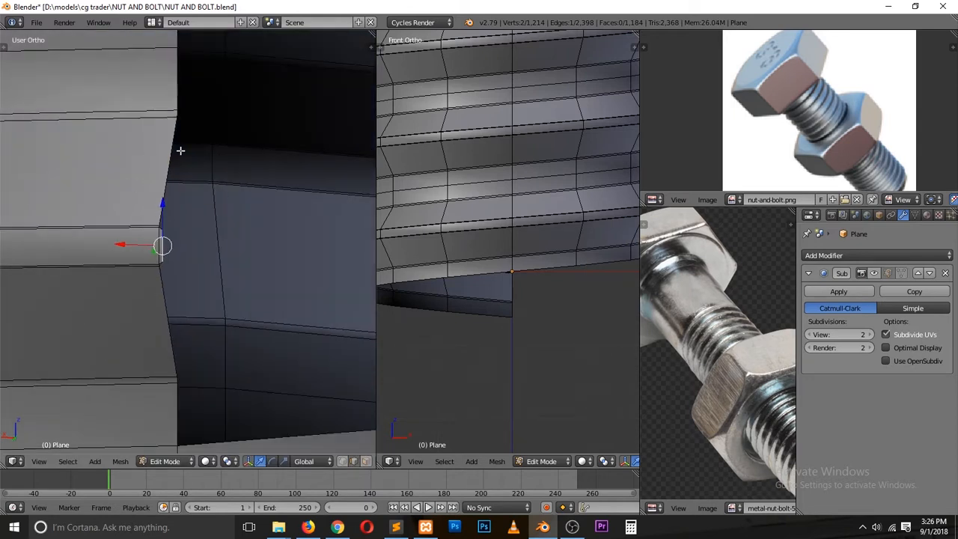
scroll(180, 150, down, 2)
key(KP_7)
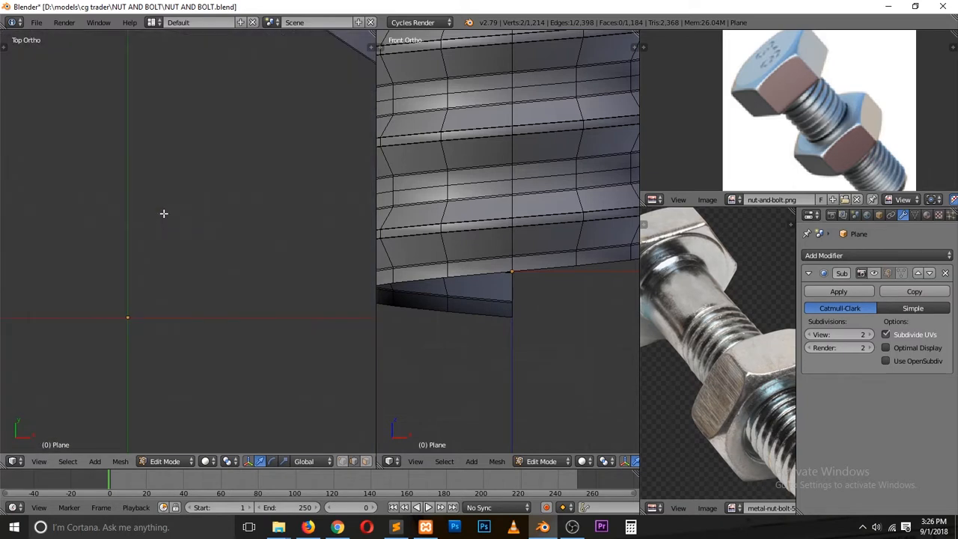
key(KP_Decimal)
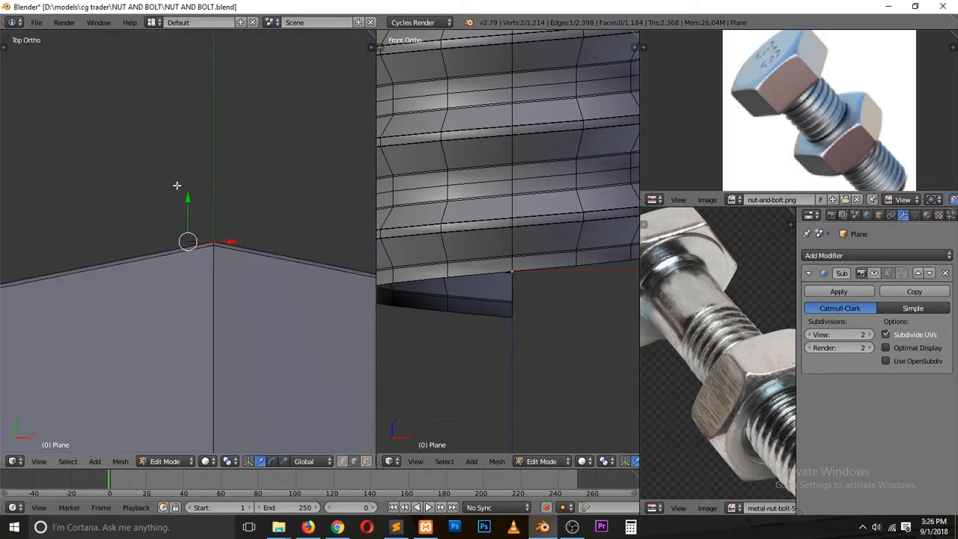
scroll(190, 184, up, 1)
key(z)
drag(195, 195, 190, 214)
key(z)
Step: Extrude the crest edge again by about 0.4 along negative X into the gap
mouse_move(223, 173)
middle_down()
mouse_move(30, 203)
mouse_move(39, 195)
mouse_move(41, 212)
middle_up()
key(KP_1)
scroll(212, 247, up, 2)
key(ctrl+KP_1)
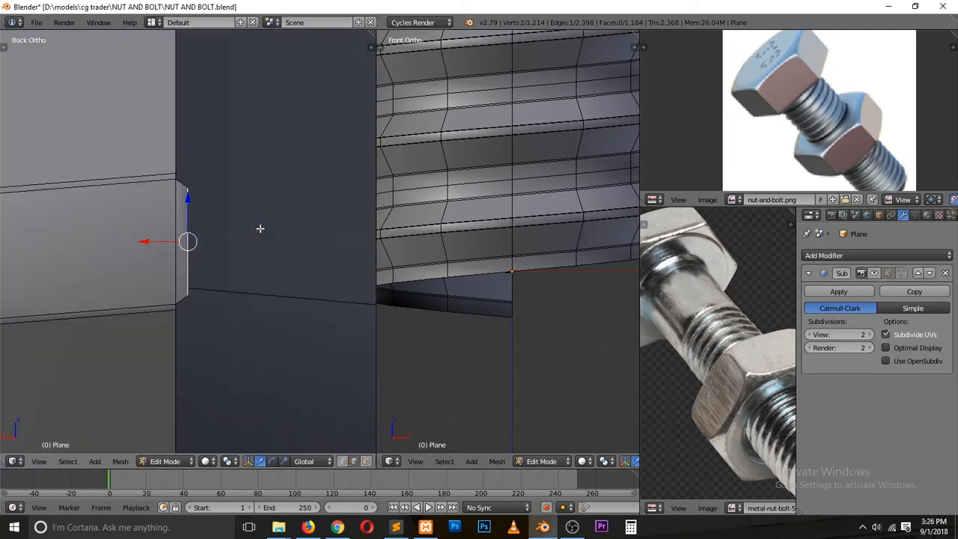
middle_drag(250, 234, 211, 264)
scroll(211, 264, up, 2)
scroll(212, 263, up, 2)
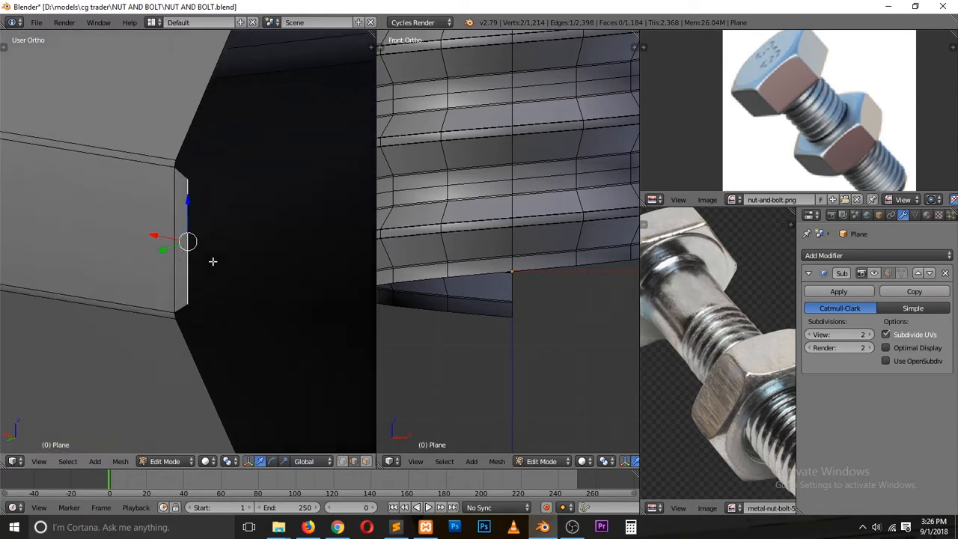
scroll(188, 243, up, 2)
middle_drag(164, 90, 218, 192)
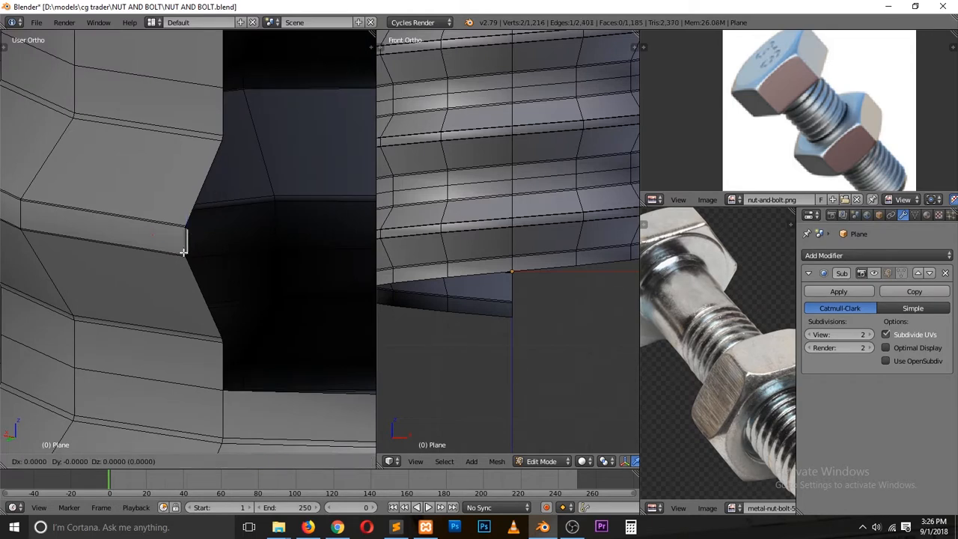
key(e)
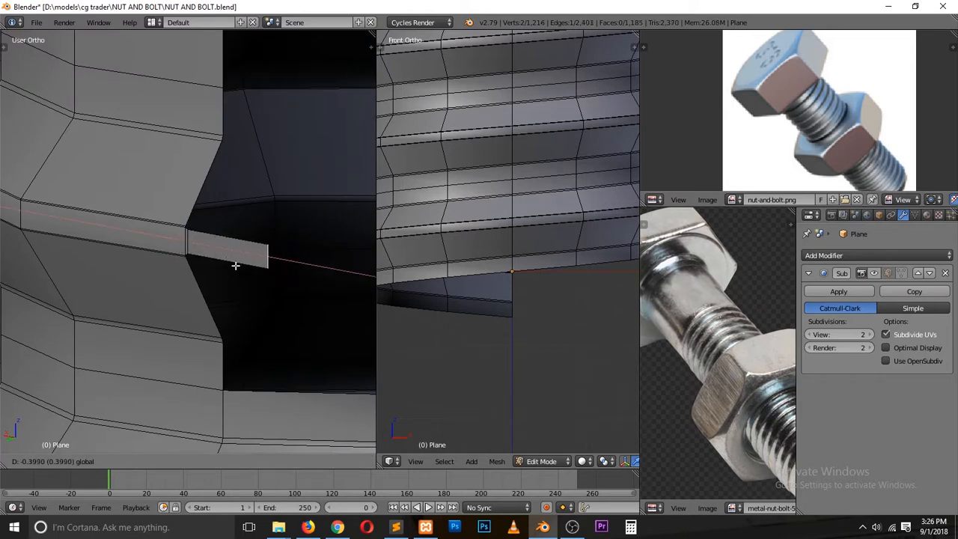
click(235, 265)
Step: Move the new end edge inward to follow the thread's curve and scale it down to taper the crest to a narrow tip
key(KP_7)
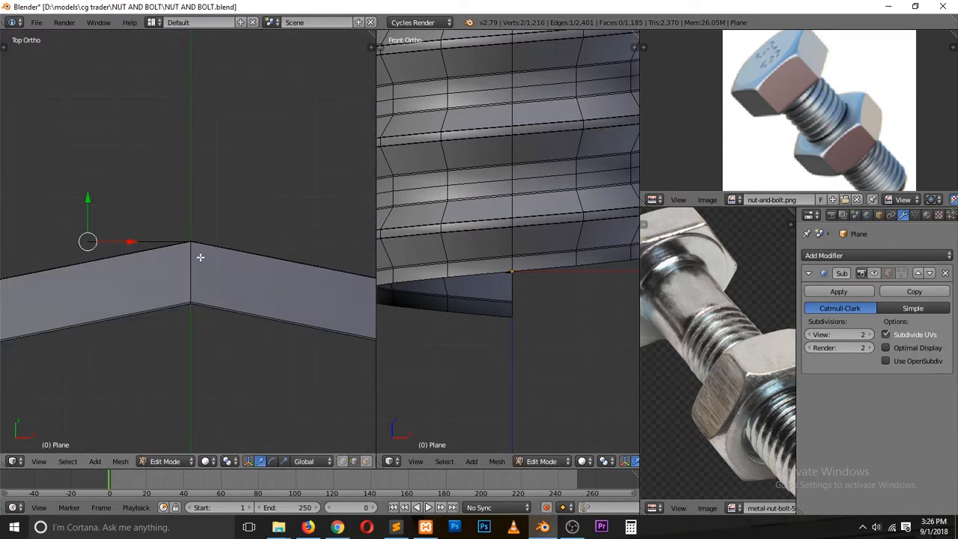
middle_drag(200, 257, 199, 256)
key(KP_7)
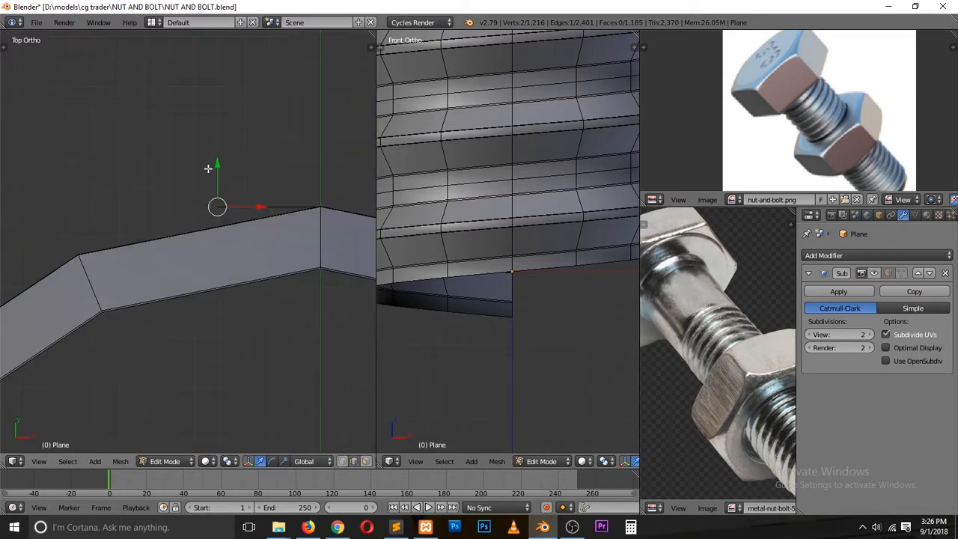
key(g)
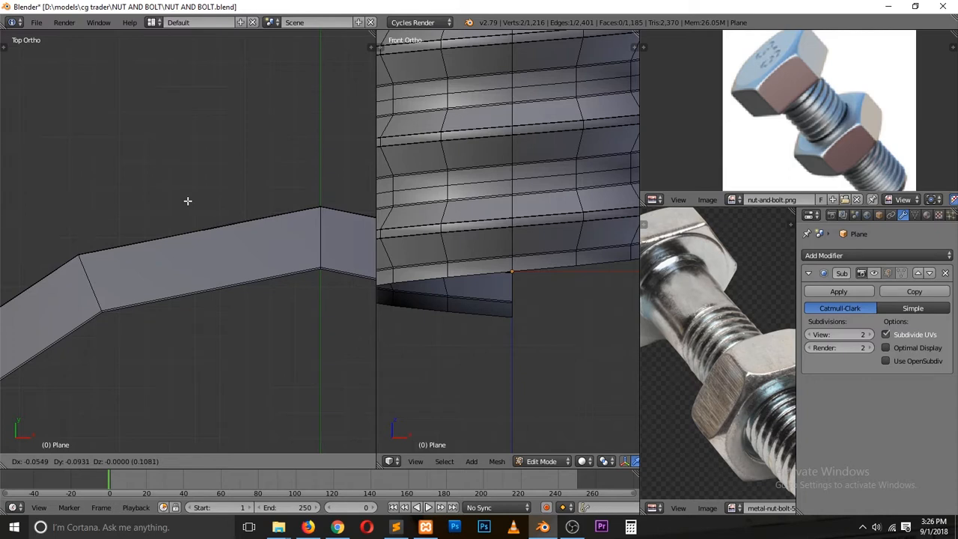
click(187, 200)
middle_drag(133, 278, 268, 341)
key(s)
click(296, 276)
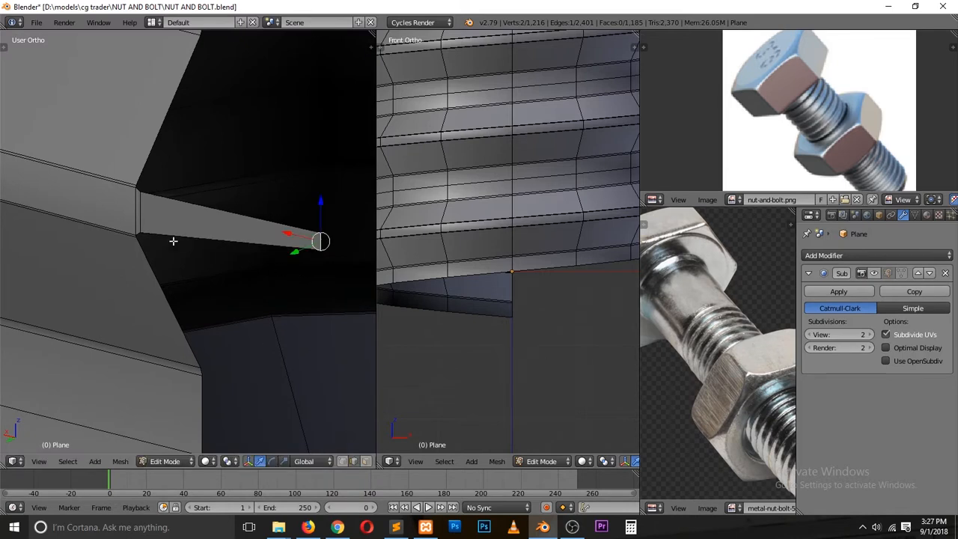
Step: Fill a face between the tapered strip's upper edge and the thread's slanted end edge above it
scroll(174, 241, up, 1)
key(ctrl+Tab)
click(189, 227)
right_click(214, 210)
shift+right_click(156, 101)
key(g)
right_click(201, 223)
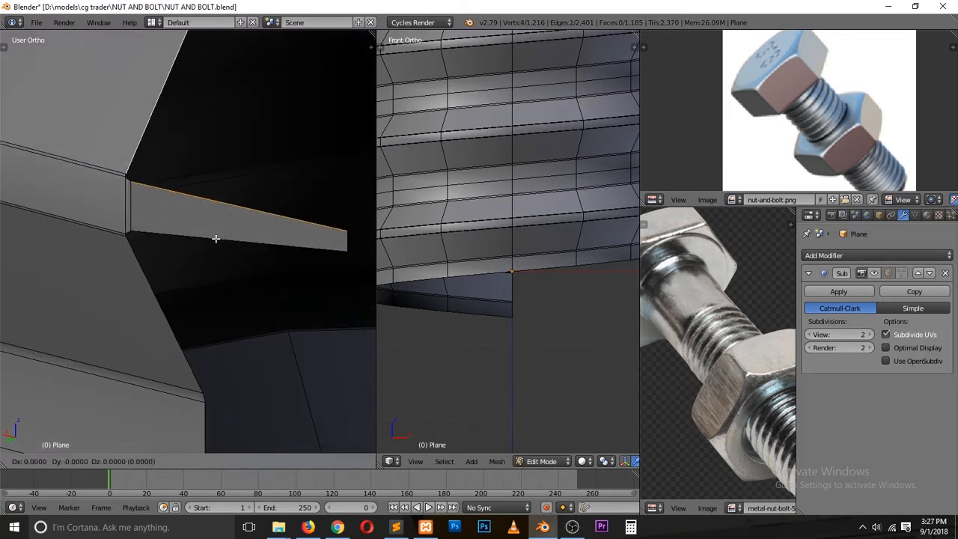
key(f)
right_click(239, 241)
shift+right_click(199, 325)
key(f)
key(ctrl+z)
Step: Fill a face between the tapered strip's lower edge and the thread's slanted end edge below it, and clear the selection
right_click(189, 333)
right_click(169, 329)
shift+right_click(242, 236)
key(f)
key(a)
key(ctrl+r)
key(Escape)
scroll(179, 194, down, 6)
key(ctrl+r)
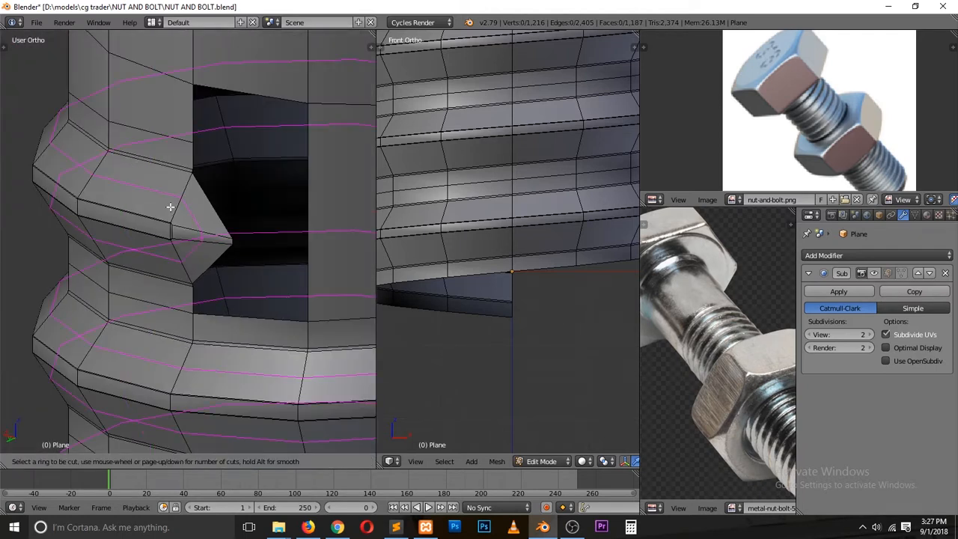
key(Escape)
scroll(200, 239, down, 4)
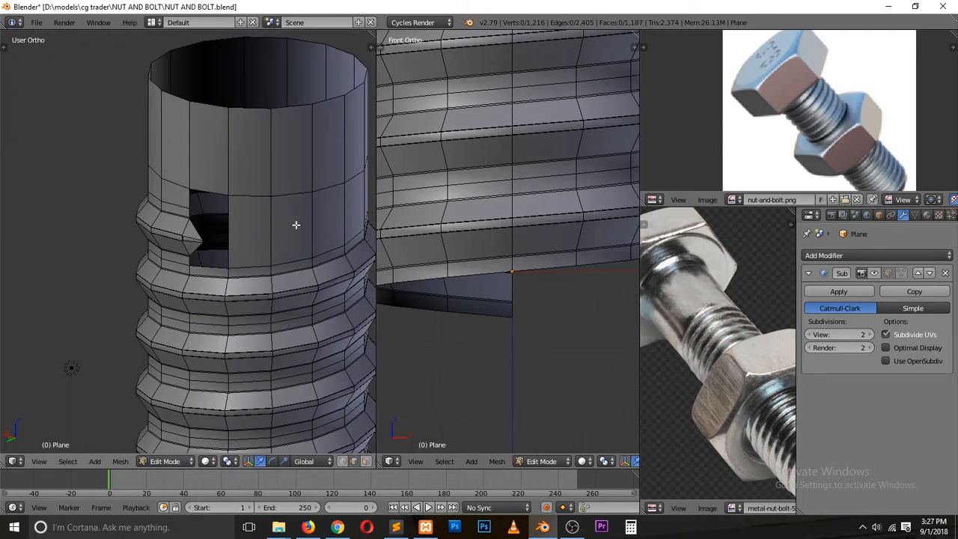
Step: Add a loop cut through each of the two filled faces, above and below the tapered strip, to split them diagonally
scroll(234, 224, up, 4)
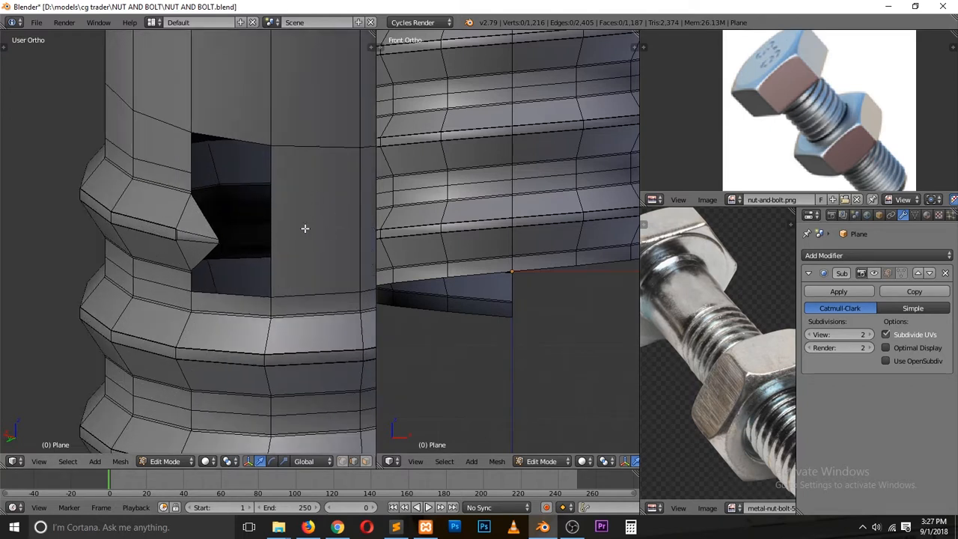
scroll(299, 246, up, 6)
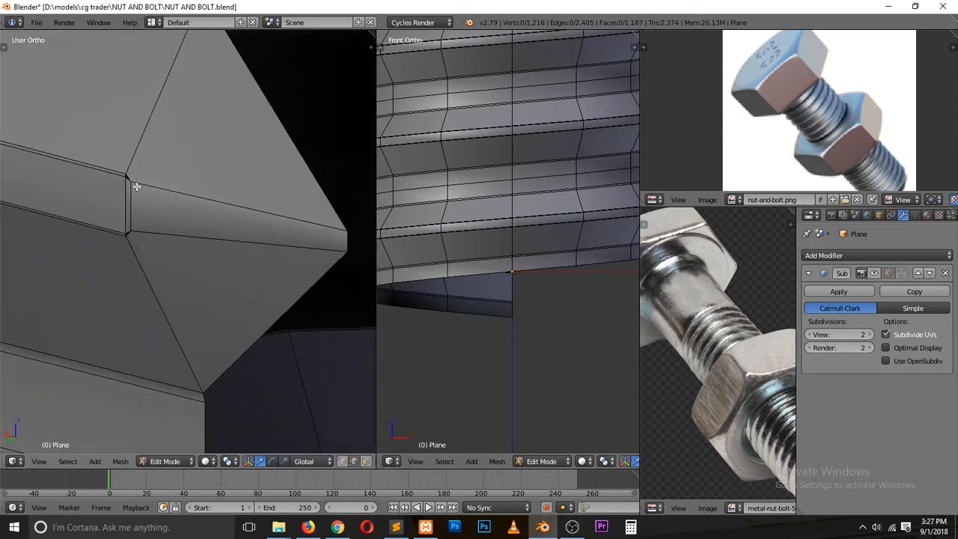
scroll(139, 186, up, 4)
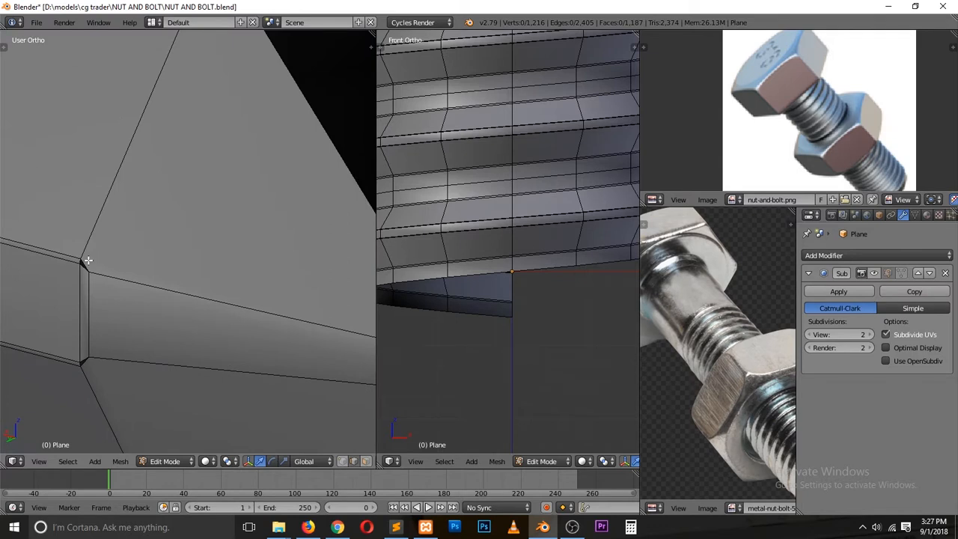
key(ctrl+r)
click(88, 260)
click(94, 255)
key(ctrl+r)
click(99, 374)
click(99, 374)
scroll(107, 367, down, 2)
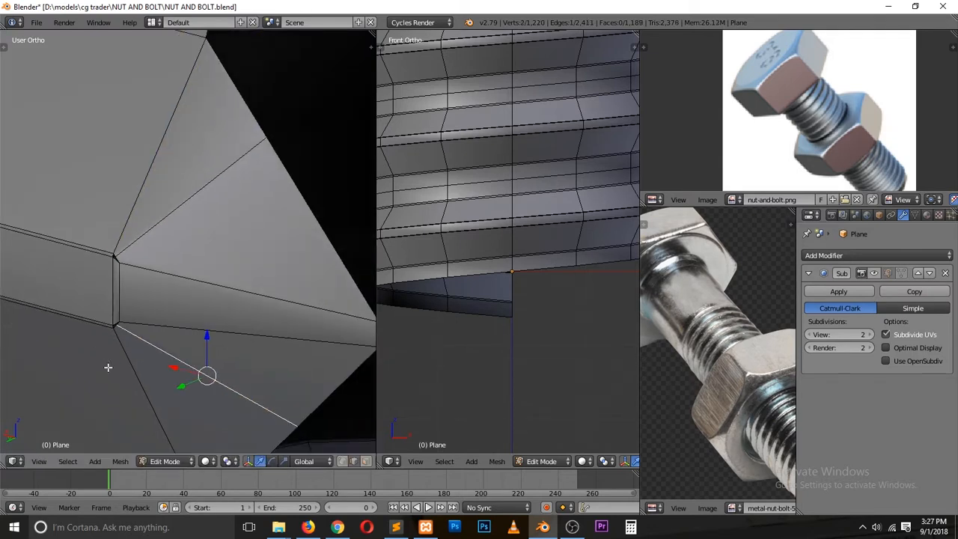
Step: Slide the inner end vertices of both new diagonal edges slightly outward, away from the corners of the thread crest
key(KP_1)
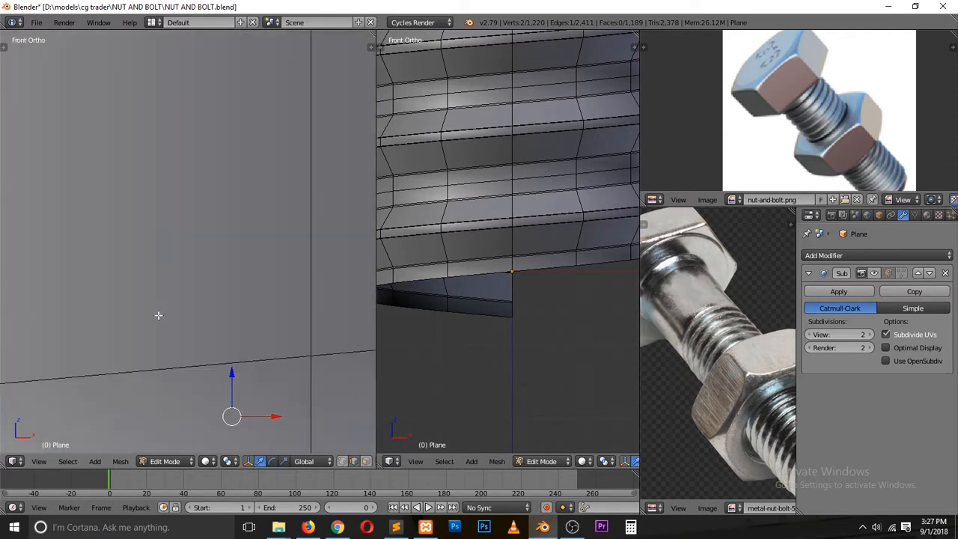
key(ctrl+KP_1)
key(ctrl+Tab)
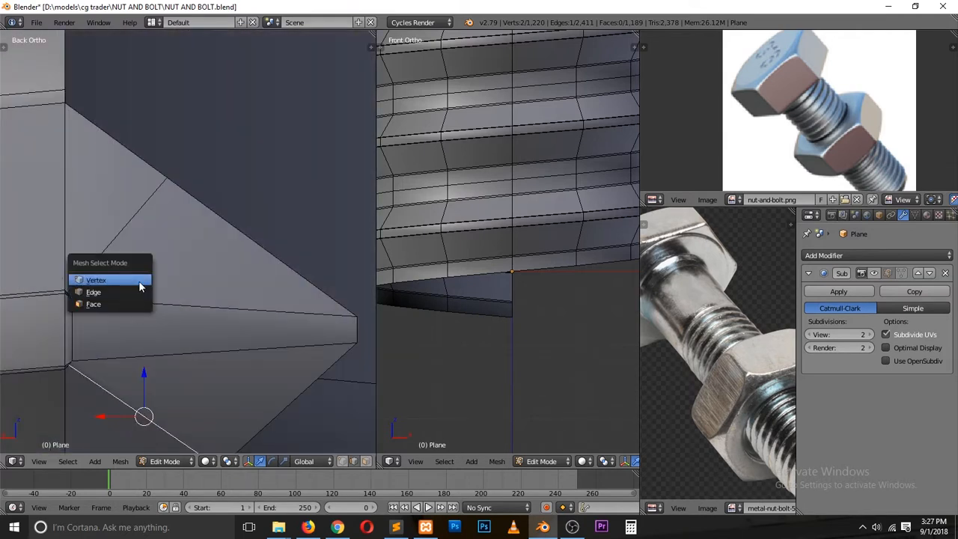
click(139, 283)
shift+scroll(111, 311, down, 5)
shift+middle_drag(111, 311, 208, 280)
scroll(133, 219, up, 4)
shift+middle_drag(133, 219, 212, 227)
right_click(222, 127)
key(shift+v)
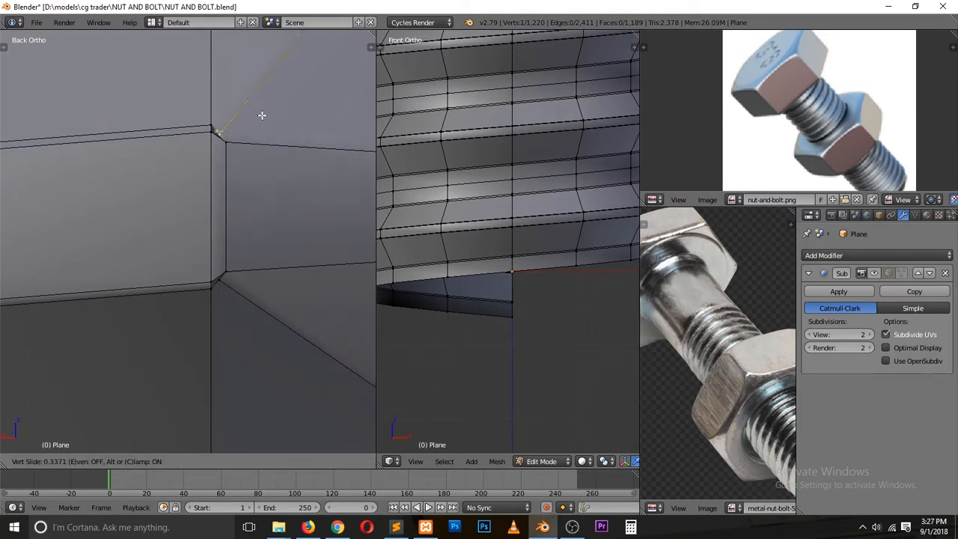
click(266, 112)
right_click(220, 281)
key(shift+v)
click(240, 290)
Step: Fill the small opening at the lower corner where the tapered strip meets the thread crest
key(ctrl+Tab)
click(231, 302)
right_click(219, 291)
shift+right_click(214, 273)
right_click(218, 275)
shift+right_click(218, 286)
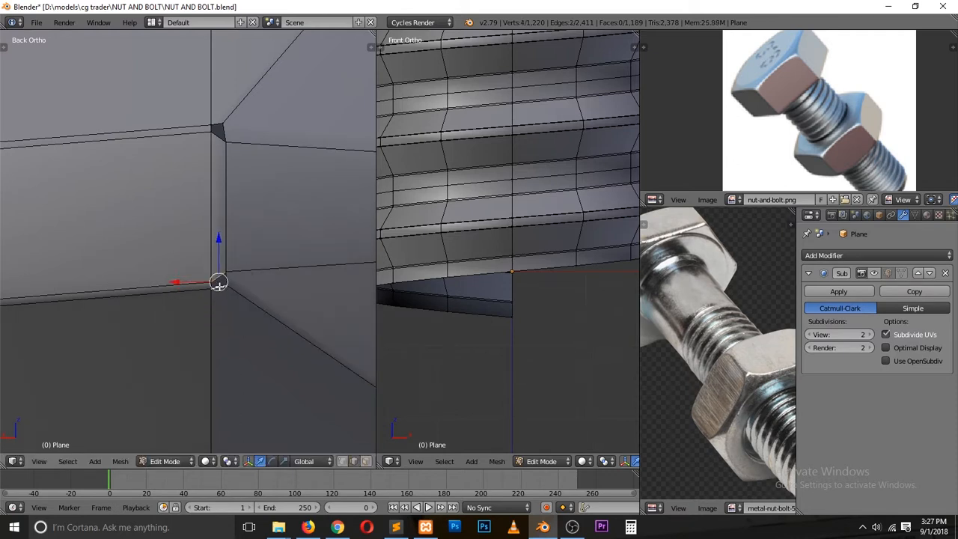
key(f)
Step: Fill the matching small opening at the upper corner of the thread crest and clear the selection
right_click(221, 145)
shift+right_click(224, 121)
right_click(219, 125)
shift+right_click(220, 137)
key(f)
key(a)
Step: Scale the two middle vertices on the tip's slanted outer edges apart to round out the thread end's outline
scroll(240, 172, down, 7)
key(ctrl+Tab)
click(239, 166)
right_click(247, 148)
shift+right_click(282, 303)
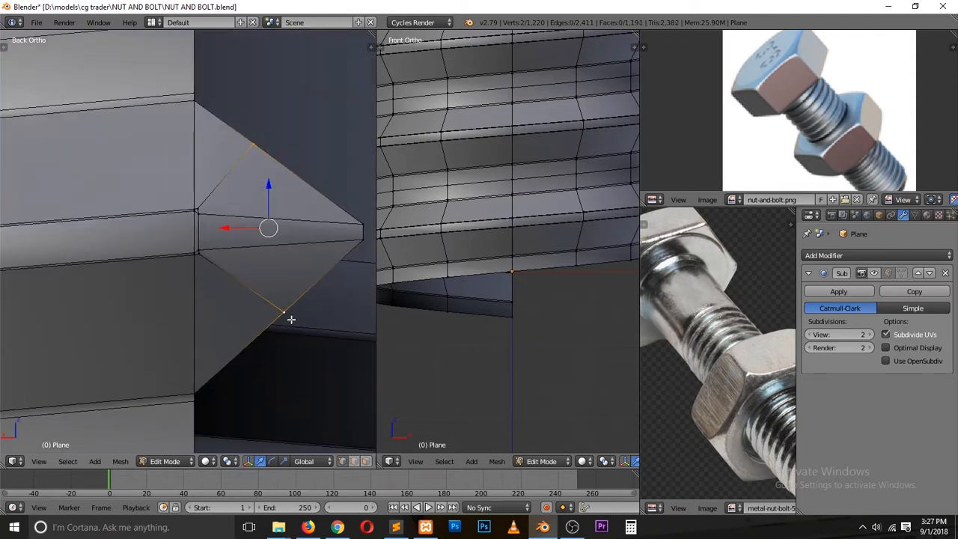
key(s)
click(318, 383)
key(a)
scroll(247, 250, down, 3)
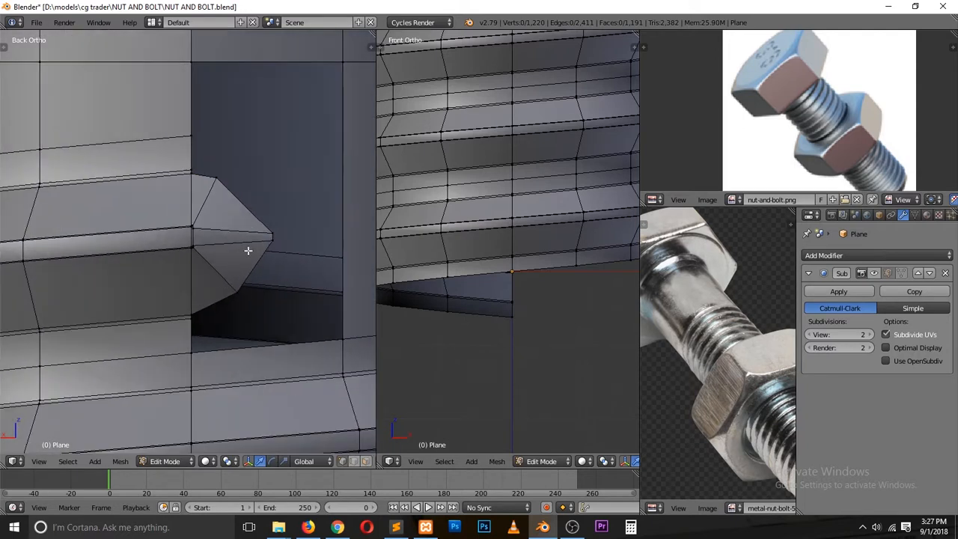
Step: Extrude the tip's three outer edges, scale them up slightly, and shift them along negative X to form a narrow rim
key(ctrl+Tab)
click(268, 255)
right_click(291, 263)
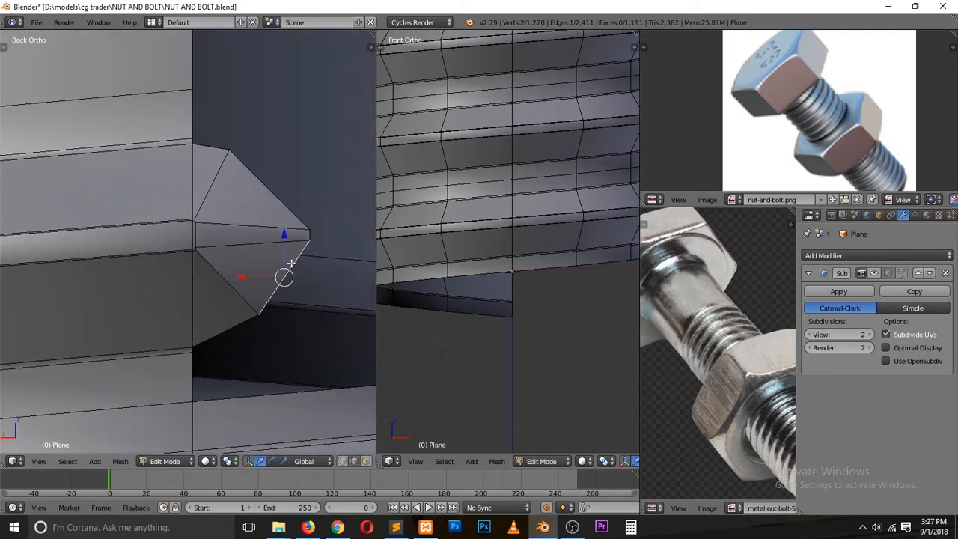
ctrl+right_click(271, 194)
key(e)
right_click(292, 144)
key(s)
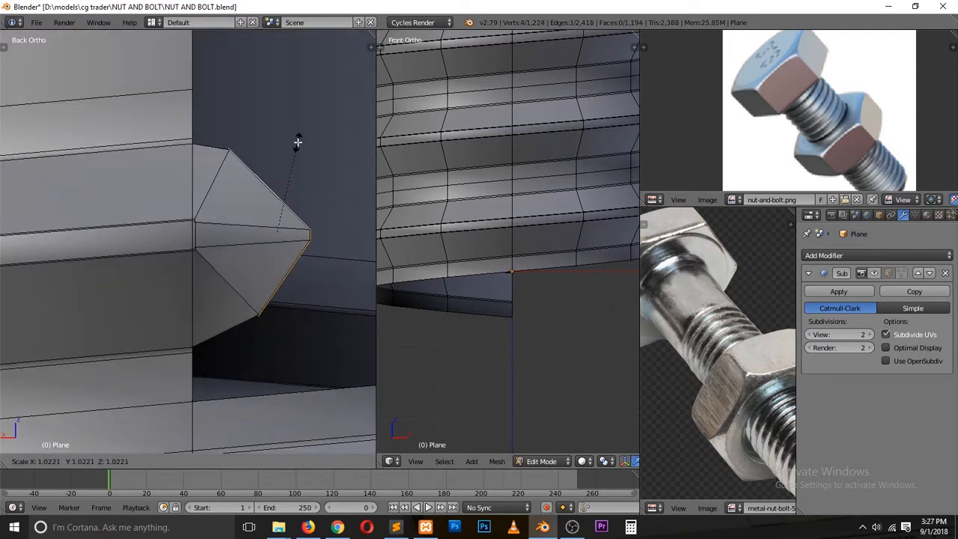
click(309, 141)
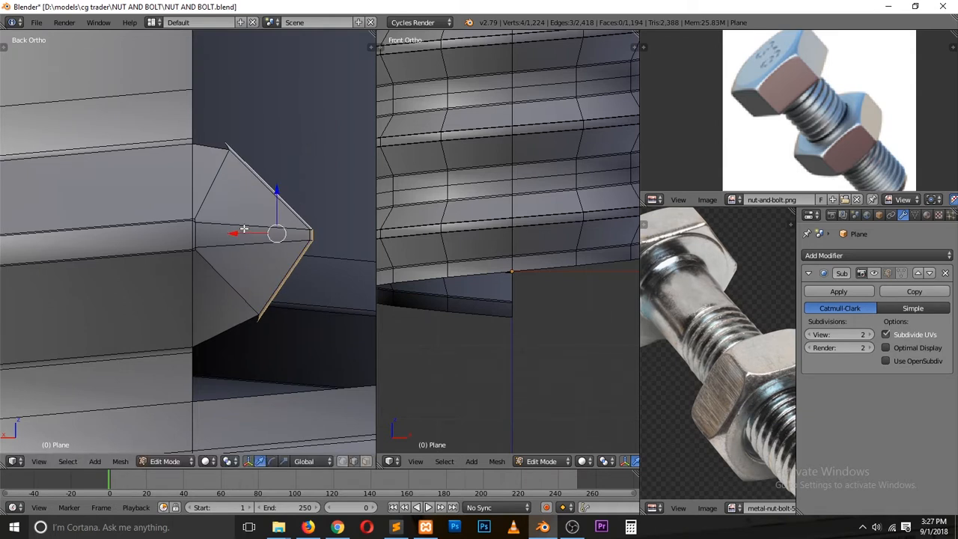
drag(238, 234, 252, 234)
Step: Fill the narrow faces joining both ends of the new rim to the thread's border strips above and below
right_click(232, 147)
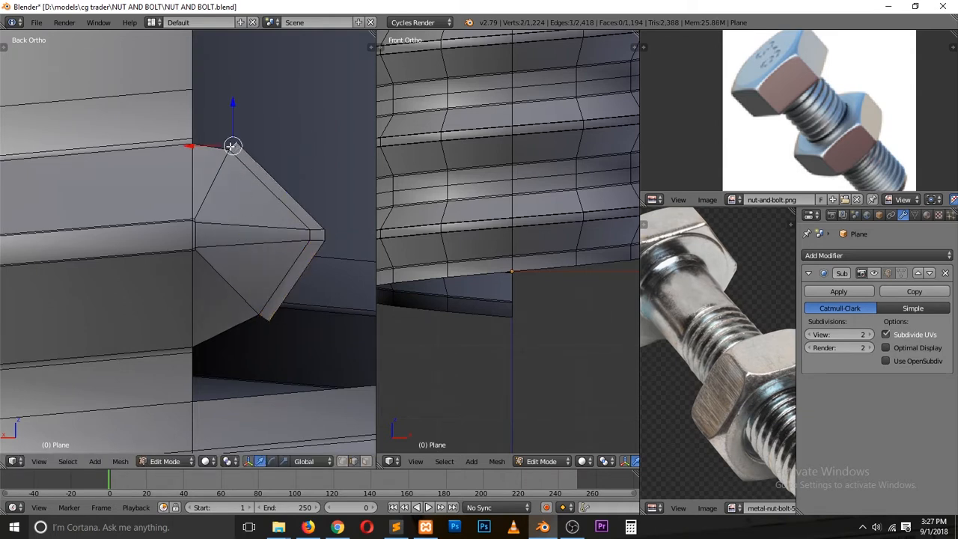
shift+right_click(197, 142)
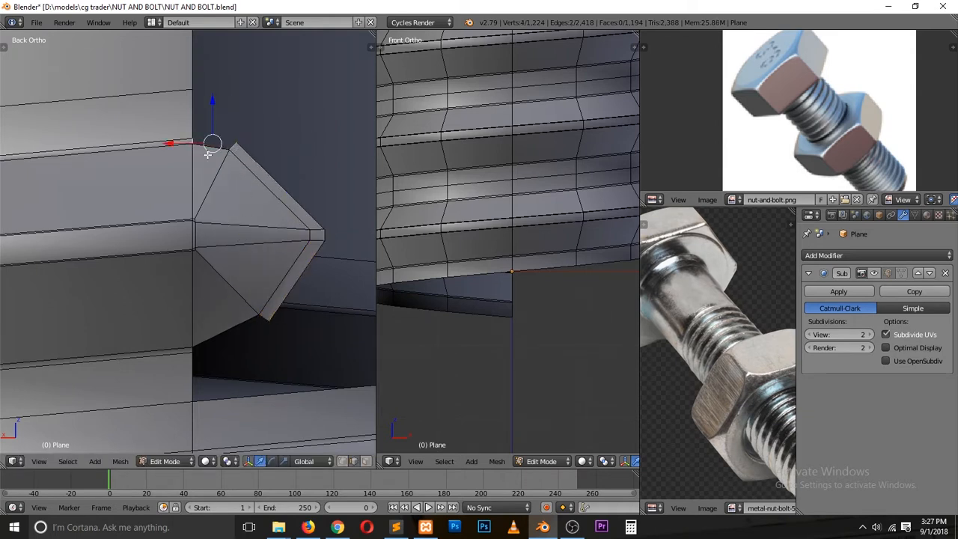
right_click(263, 318)
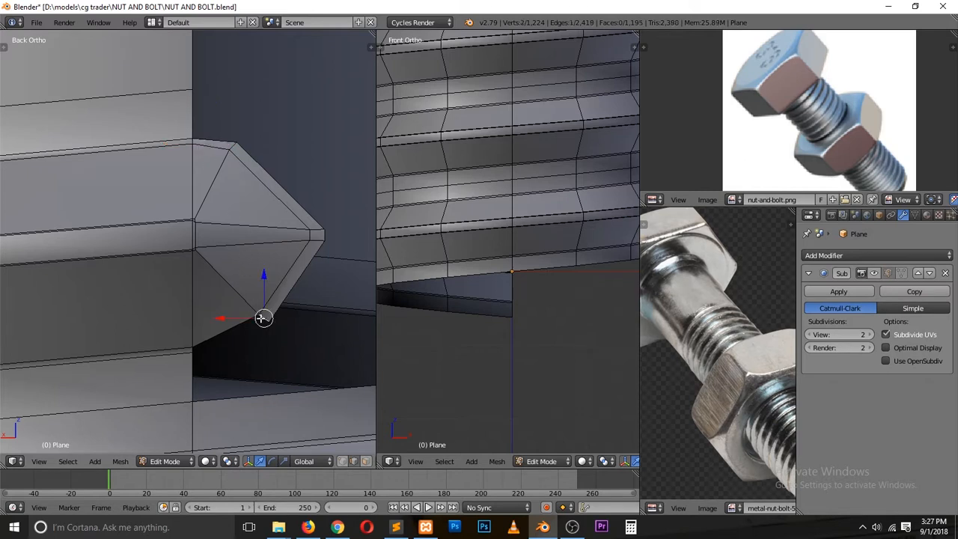
shift+right_click(192, 349)
key(f)
key(a)
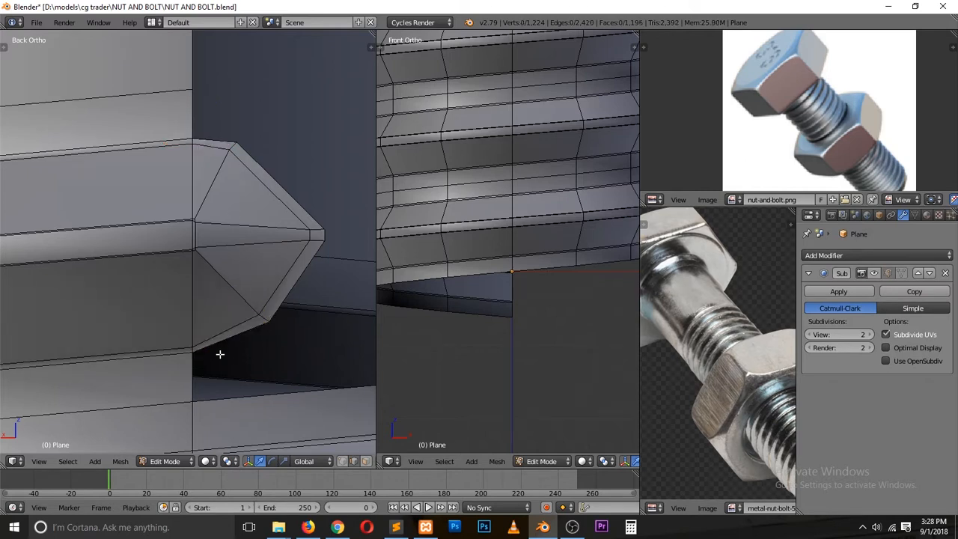
scroll(210, 367, down, 3)
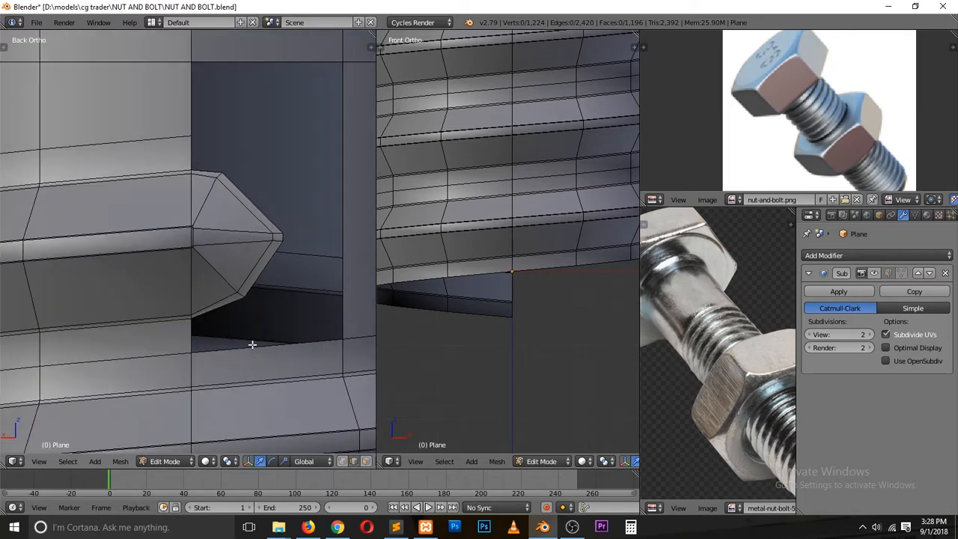
mouse_move(234, 238)
middle_down()
mouse_move(141, 278)
mouse_move(190, 277)
mouse_move(239, 241)
middle_up()
right_click(234, 213)
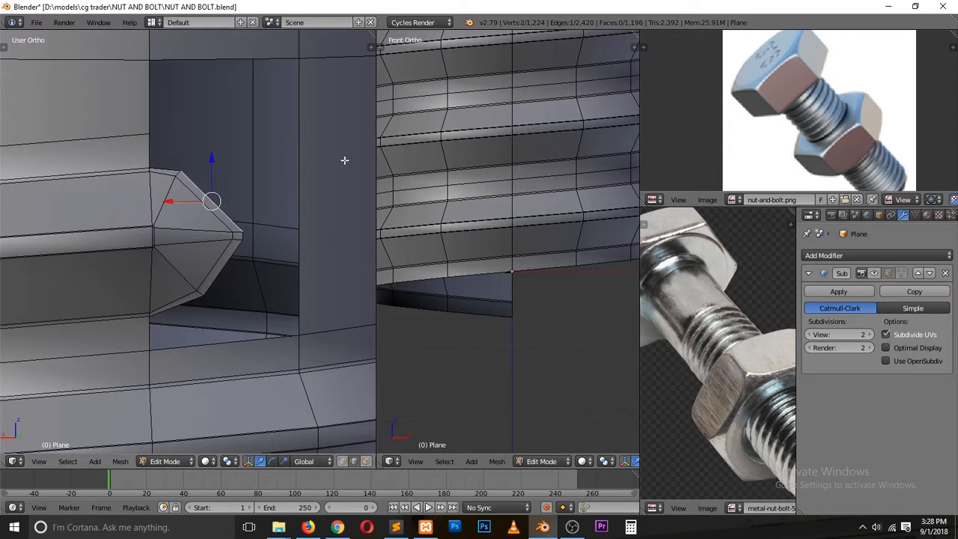
scroll(331, 213, down, 2)
key(a)
key(ctrl+r)
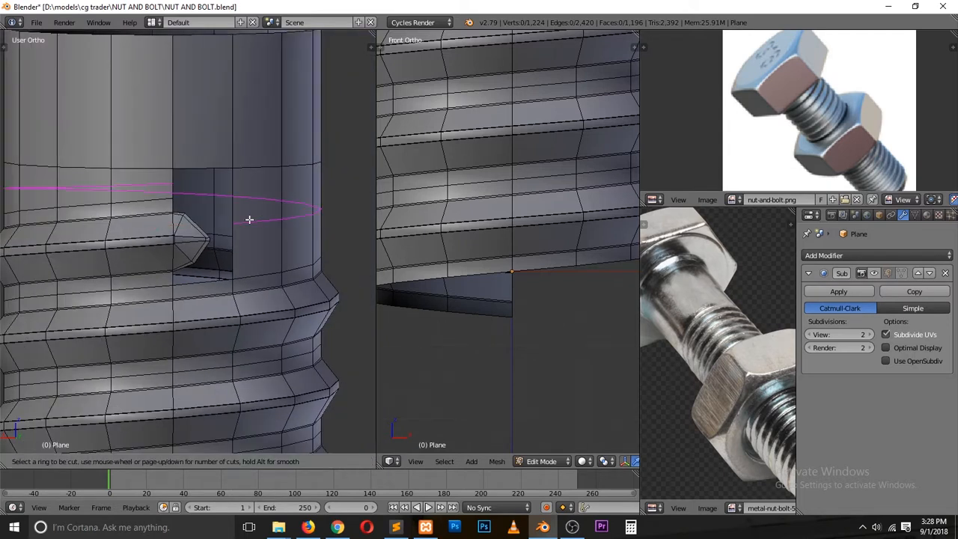
key(Escape)
scroll(195, 202, up, 4)
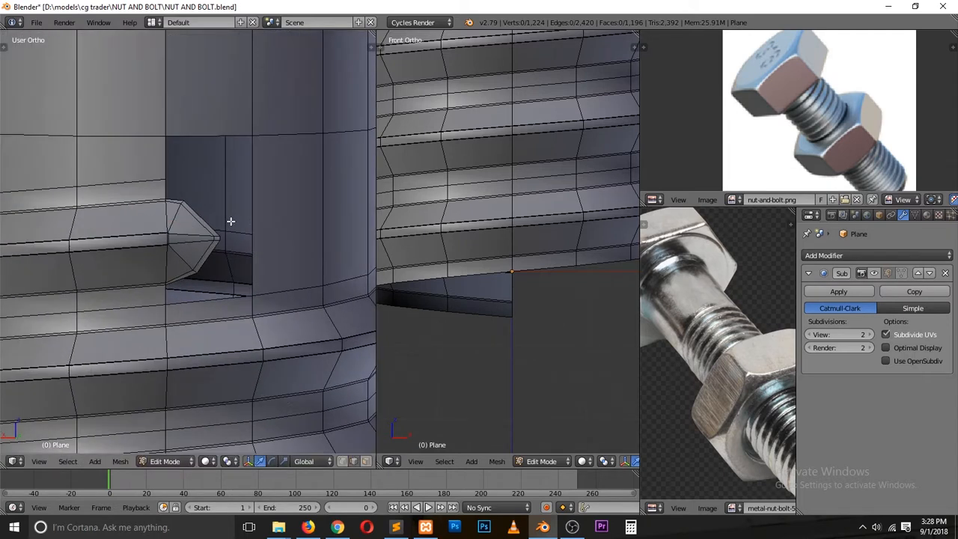
scroll(179, 153, down, 3)
scroll(186, 154, up, 3)
scroll(188, 172, up, 2)
scroll(191, 173, down, 4)
scroll(191, 172, down, 3)
scroll(193, 176, up, 5)
Step: Extrude the rim's three outer edges again and scale them up to form a wider border around the tip
right_click(202, 182)
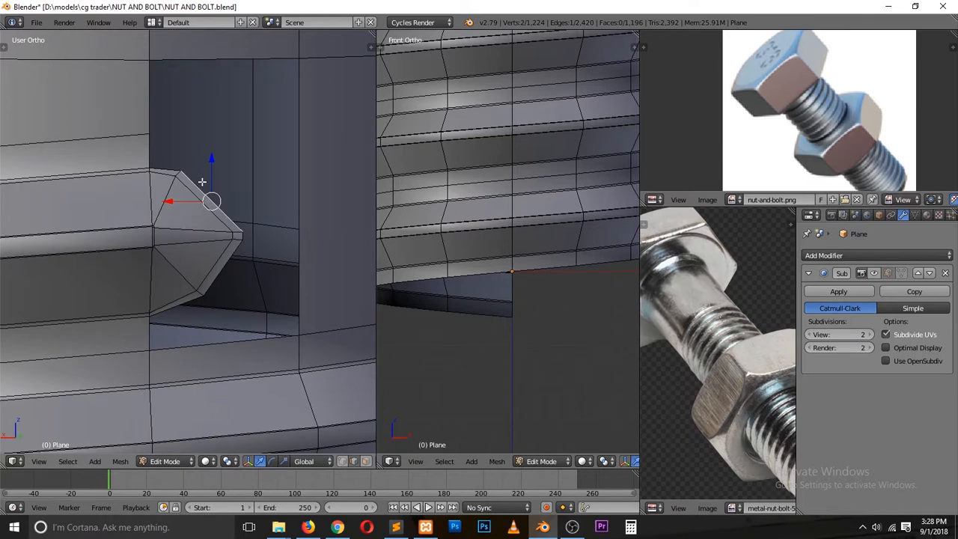
shift+right_click(229, 266)
key(e)
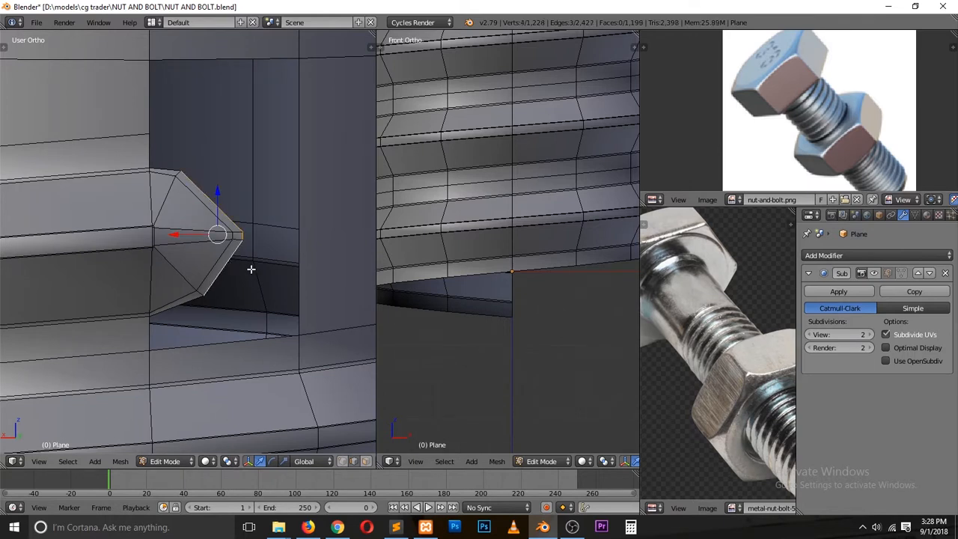
key(s)
click(273, 289)
Step: Move the new border edges in the top view toward negative X and Y to follow the shank's curved surface
key(KP_7)
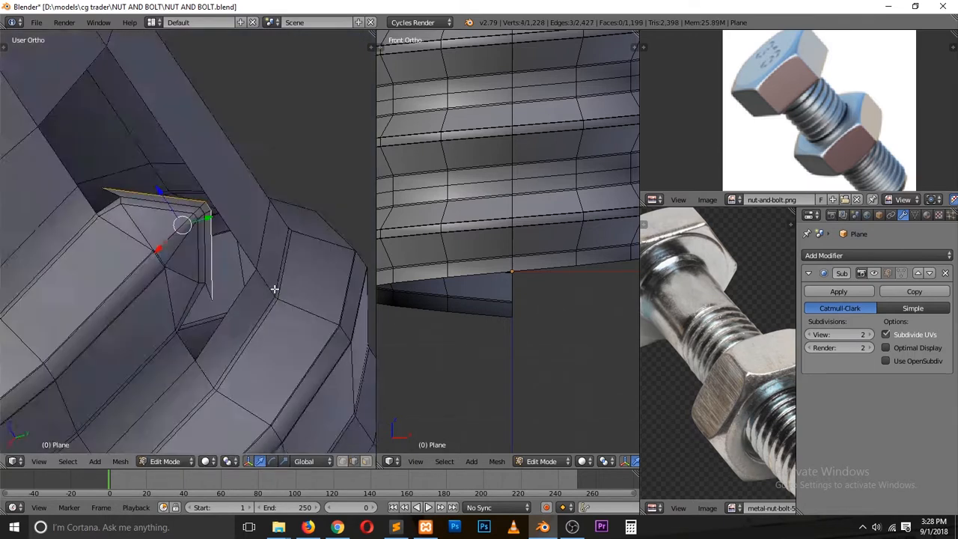
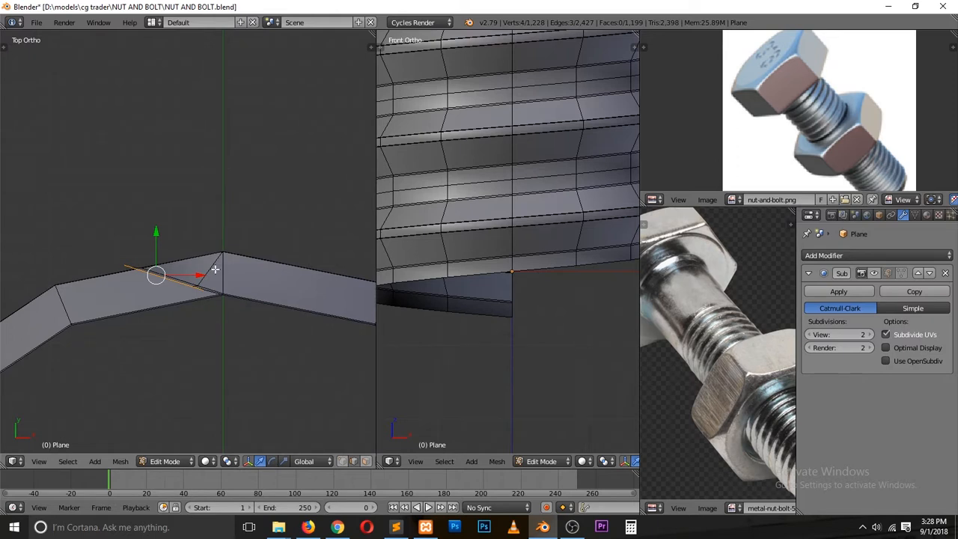
key(g)
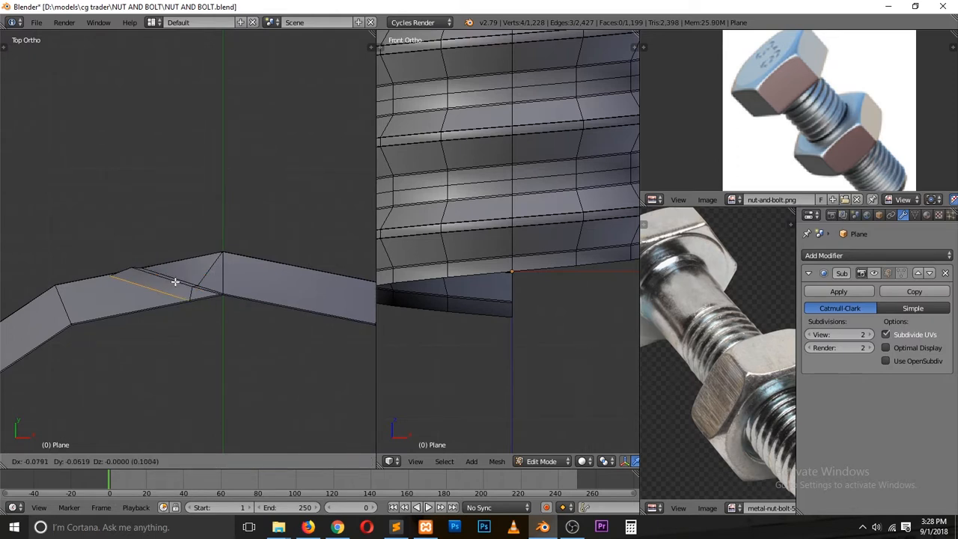
click(160, 283)
Step: Fill faces between the wider border's upper and lower ends and the adjacent vertical edges of the thread
middle_drag(286, 231, 72, 66)
right_click(207, 174)
right_click(193, 169)
shift+right_click(143, 148)
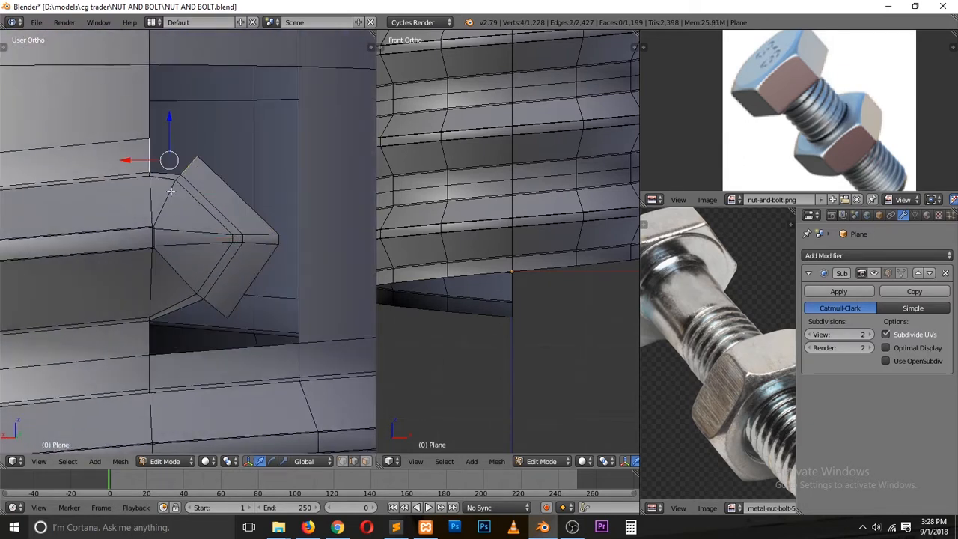
key(f)
right_click(212, 311)
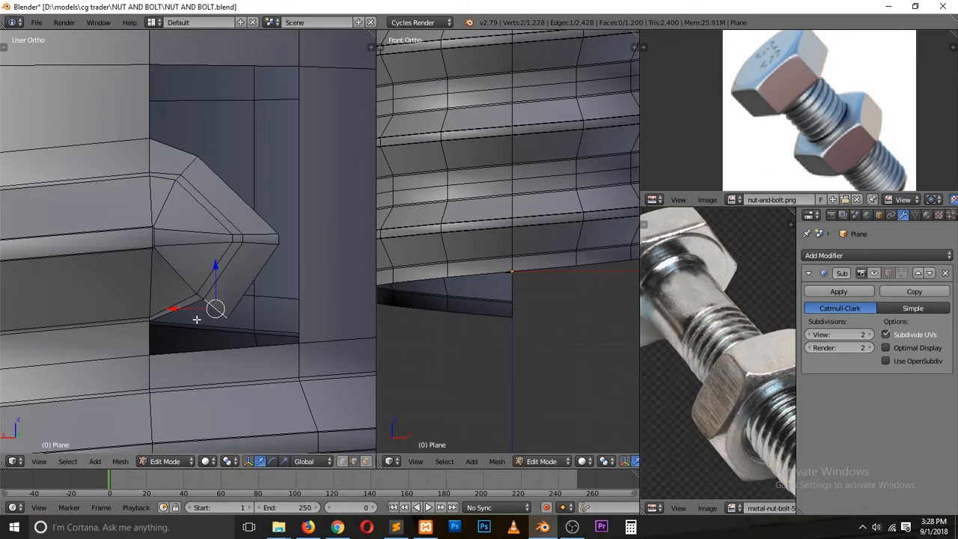
shift+right_click(149, 334)
key(f)
key(a)
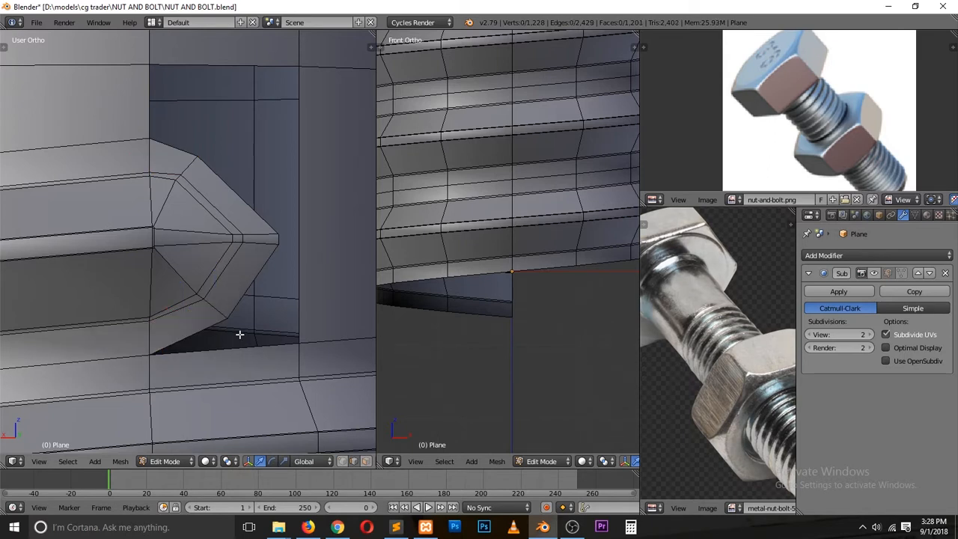
Step: Fill the faces linking the rounded border to the thread edge below and the shank edge above, and save the file
middle_drag(244, 312, 229, 327)
right_click(230, 324)
shift+right_click(259, 342)
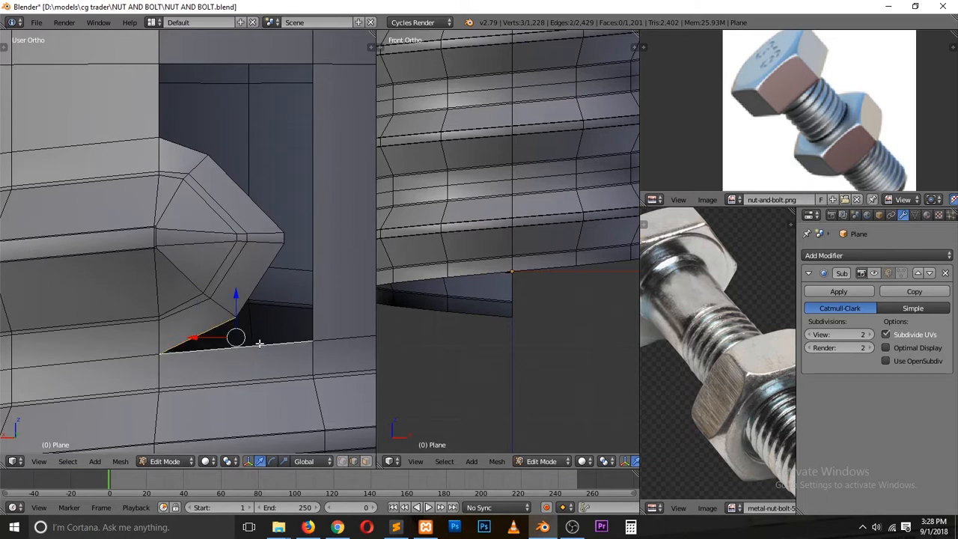
right_click(190, 151)
shift+right_click(217, 67)
key(f)
key(a)
key(ctrl+s)
Step: Try a horizontal loop cut around the shank band beside the remaining gap, and undo it
middle_drag(299, 246, 269, 252)
key(ctrl+r)
key(Escape)
key(a)
key(a)
key(ctrl+s)
scroll(317, 230, down, 6)
middle_drag(307, 239, 261, 232)
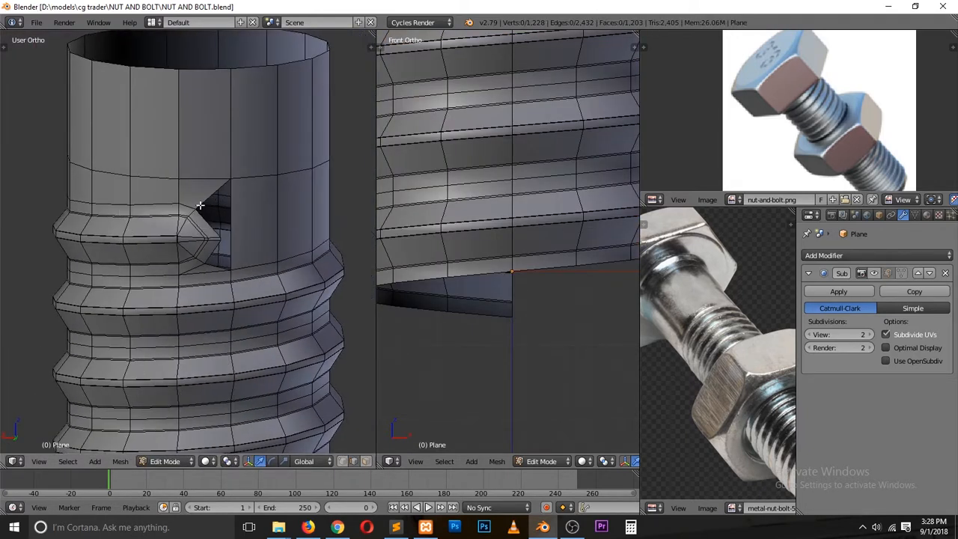
scroll(217, 214, up, 3)
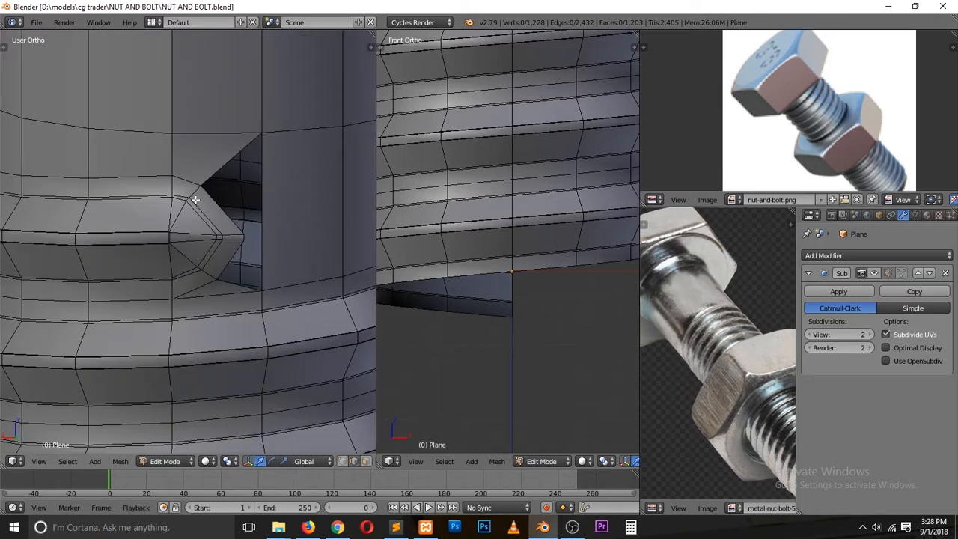
key(ctrl+r)
click(267, 235)
right_click(205, 199)
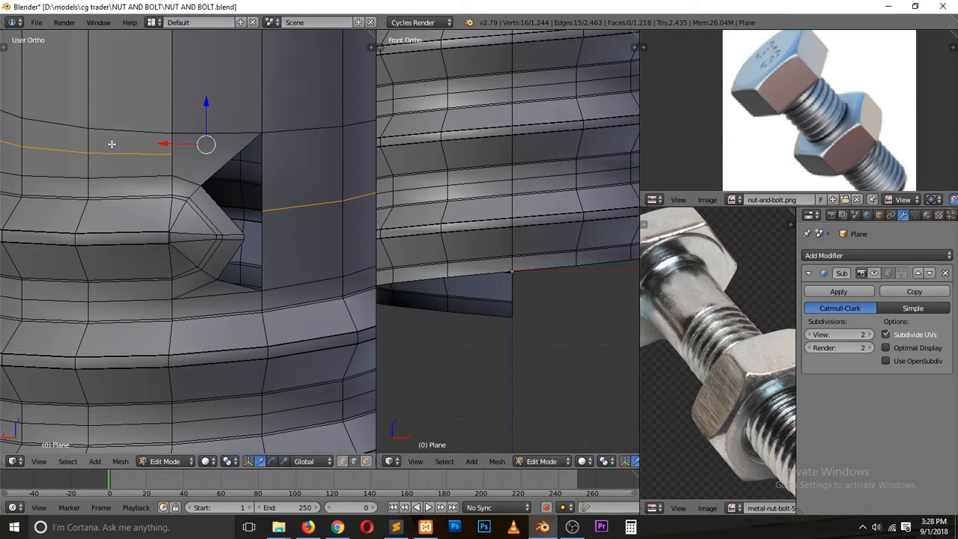
key(ctrl+z)
Step: Clear the selection and save the blend file over the existing one
key(a)
key(a)
key(ctrl+s)
click(303, 271)
Step: Subdivide the shank's vertical edge bordering the remaining gap, then clear the selection
mouse_move(256, 256)
middle_down()
mouse_move(266, 258)
mouse_move(245, 258)
middle_up()
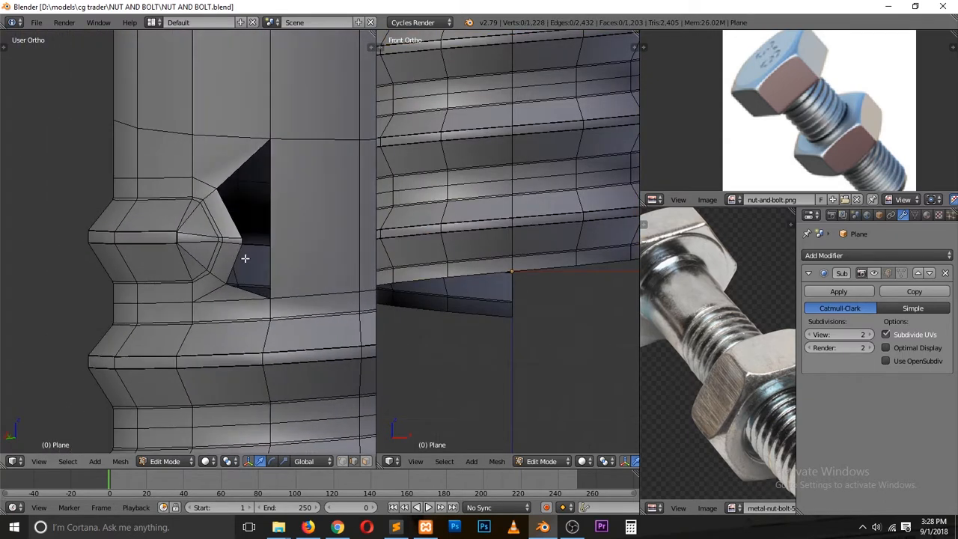
middle_drag(277, 231, 258, 207)
right_click(257, 210)
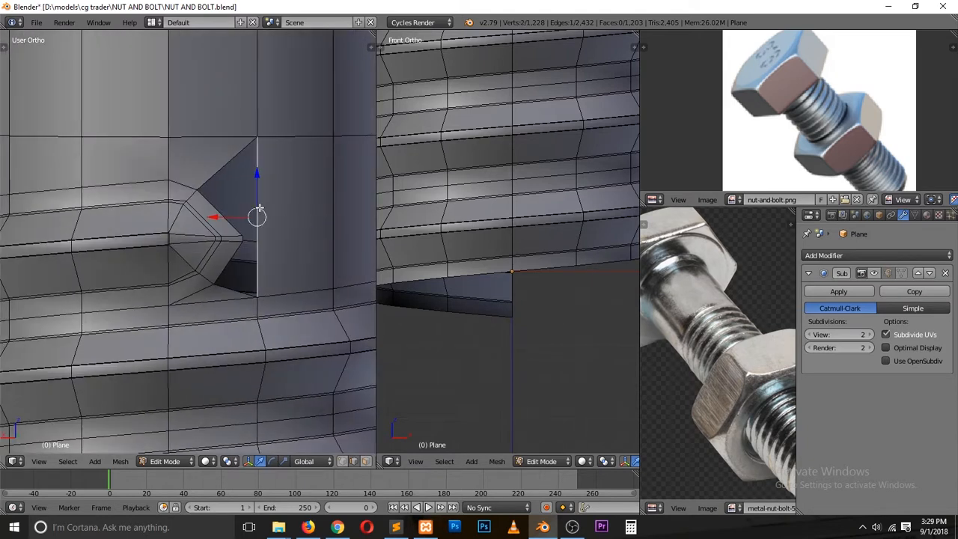
key(w)
click(255, 45)
key(a)
Step: Vertex-bevel the new midpoint on the gap's vertical edge to split it into two vertices
key(ctrl+Tab)
click(261, 151)
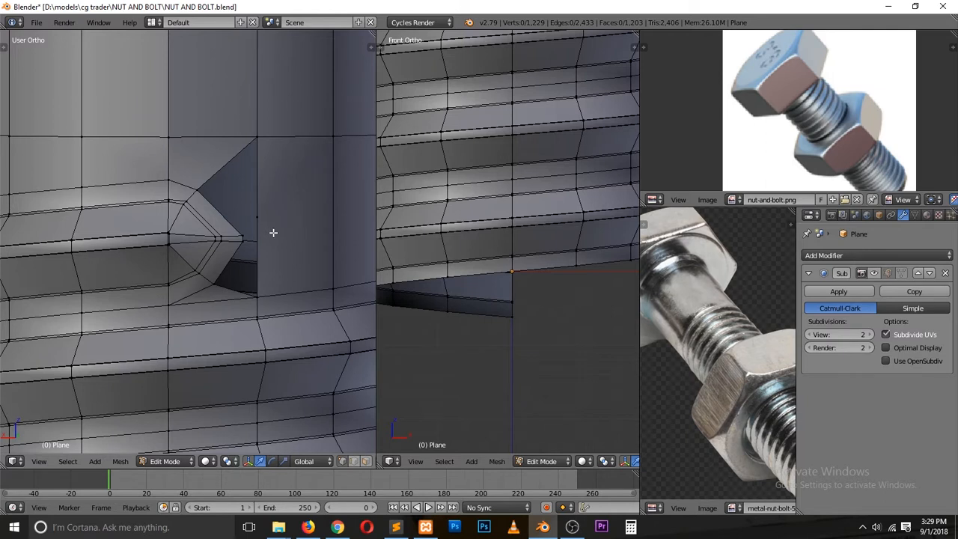
right_click(266, 218)
key(ctrl+shift+b)
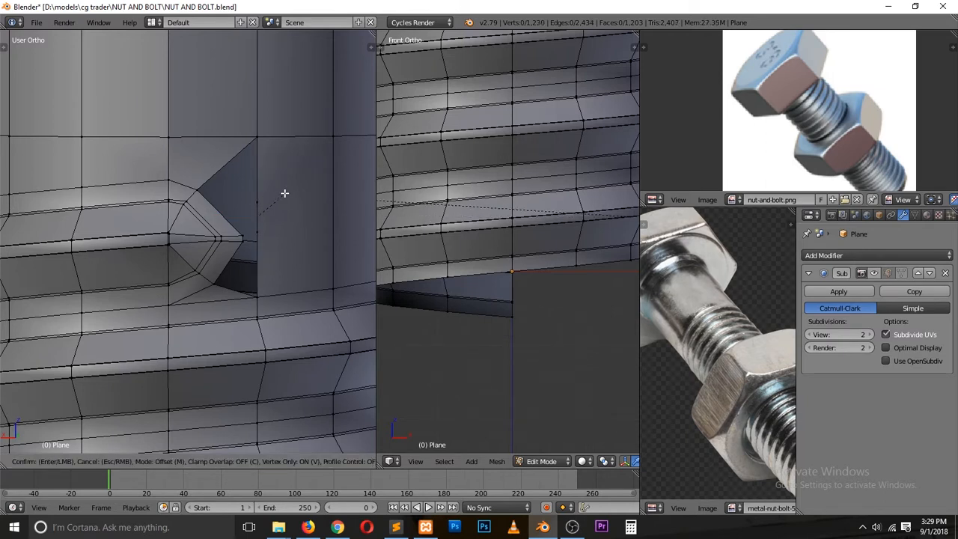
click(284, 193)
Step: Knife-cut from the two new vertices through the adjacent shank face to its far corners, and join the two inner cut points
key(k)
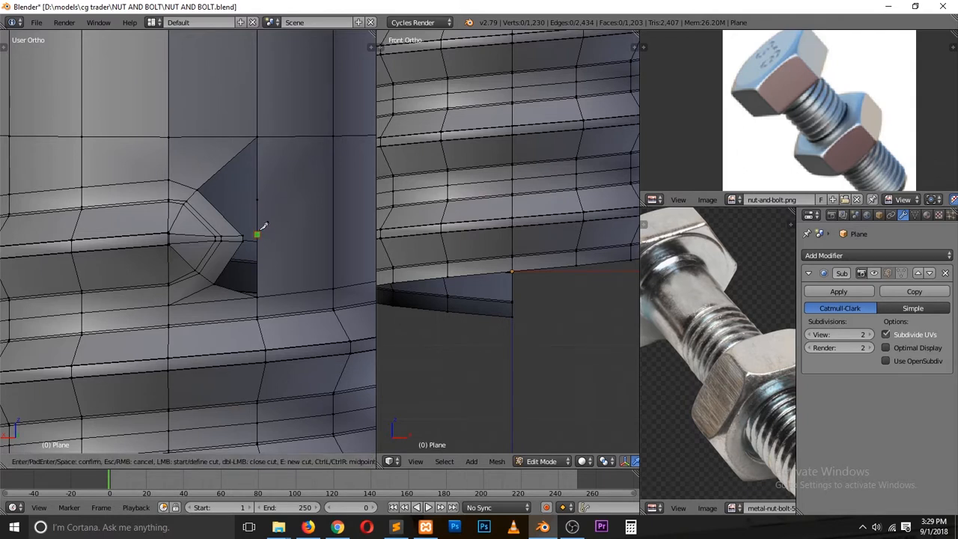
click(330, 281)
key(Return)
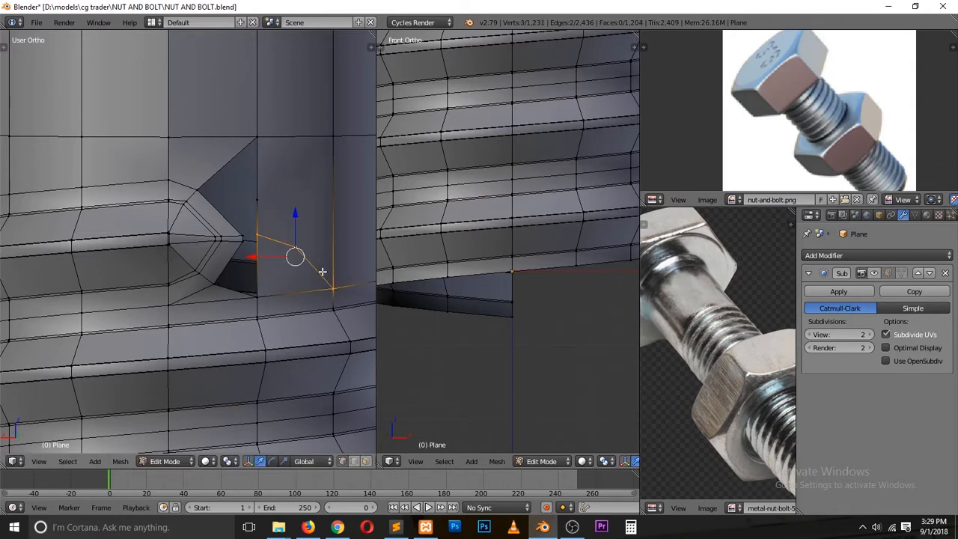
key(k)
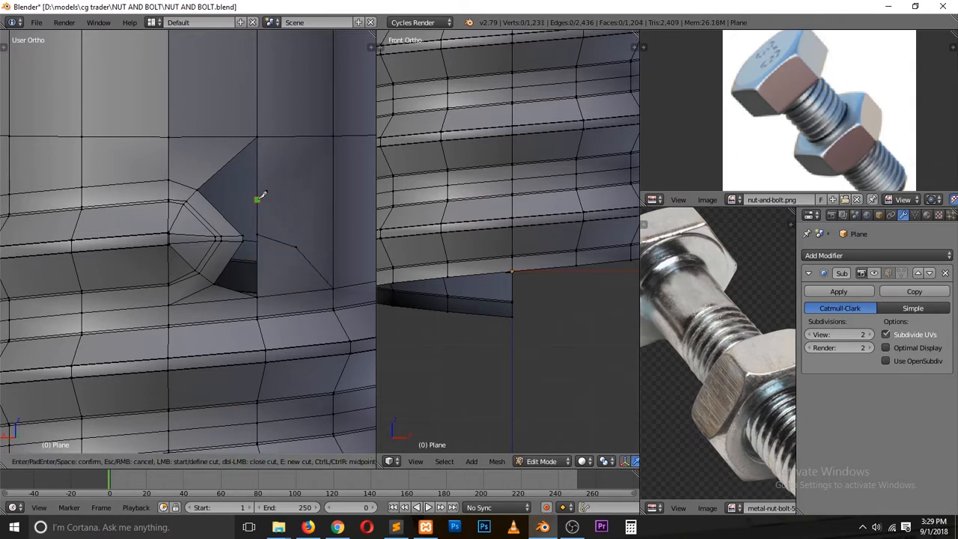
click(333, 136)
key(Return)
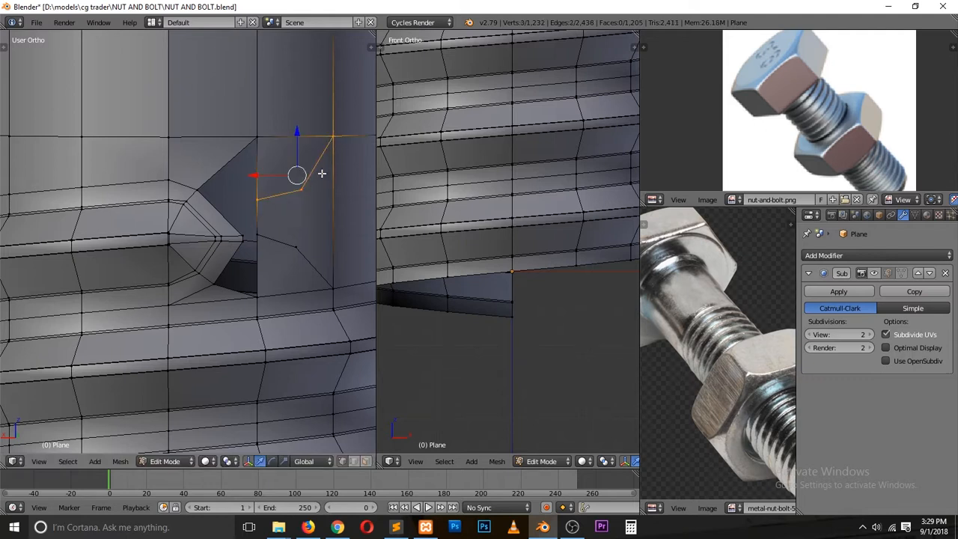
key(k)
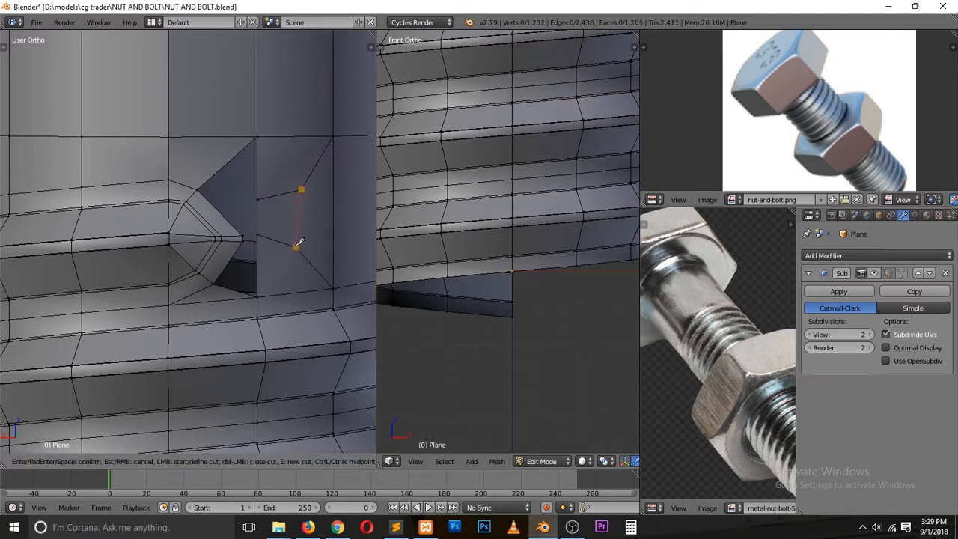
click(298, 246)
key(Return)
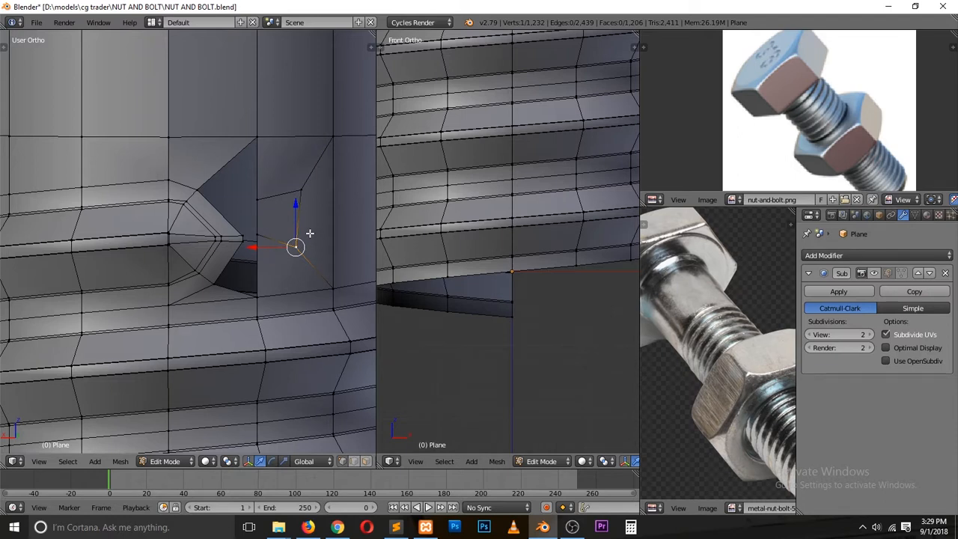
Step: Raise the lower inner knife vertex in back view so it sits directly beneath the upper inner one
key(KP_3)
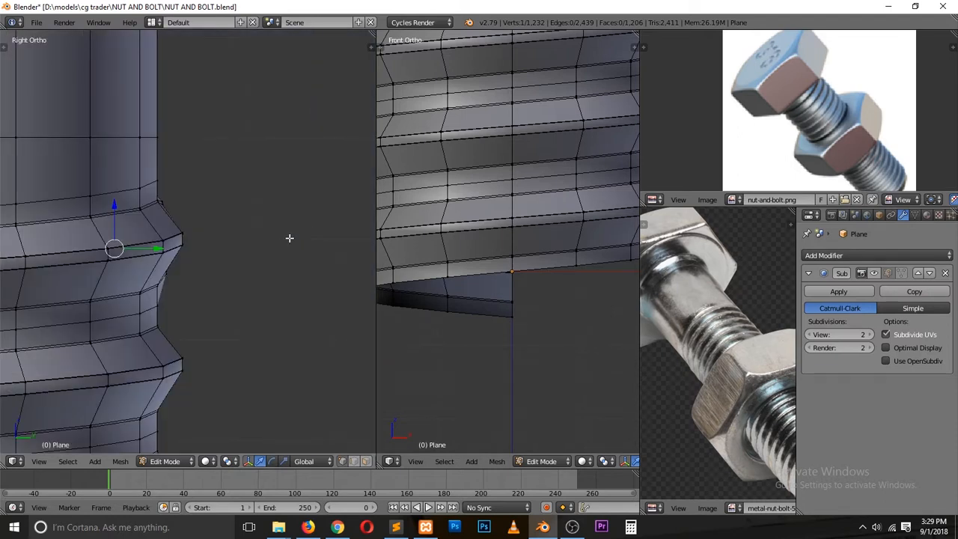
key(ctrl+KP_1)
key(g)
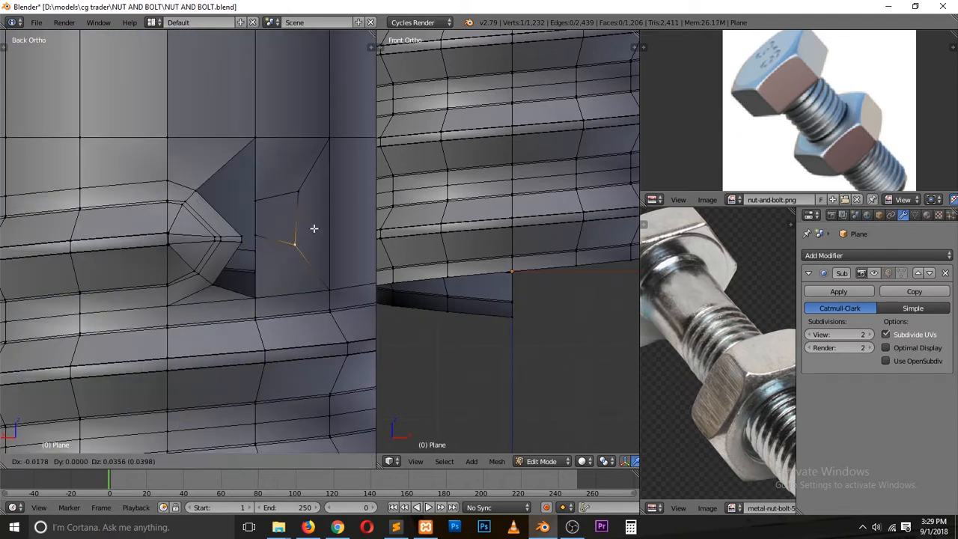
click(317, 222)
right_click(306, 200)
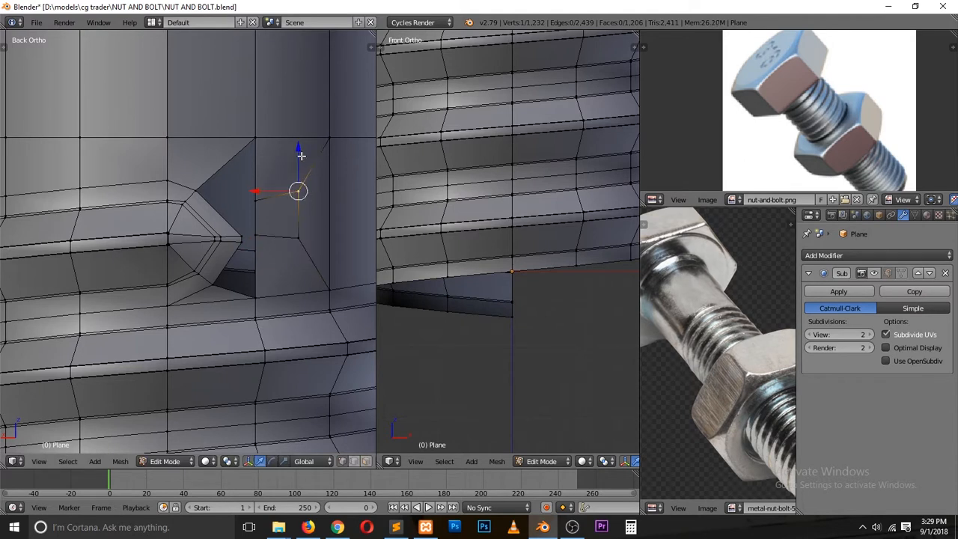
Step: Fill a face between the short edge at the thread's tip and the new short vertical edge on the shank
middle_drag(292, 175, 228, 226)
key(ctrl+Tab)
click(246, 240)
shift+right_click(307, 218)
key(f)
Step: Fill the two remaining four-sided holes above and below the bridging face
alt+right_click(263, 138)
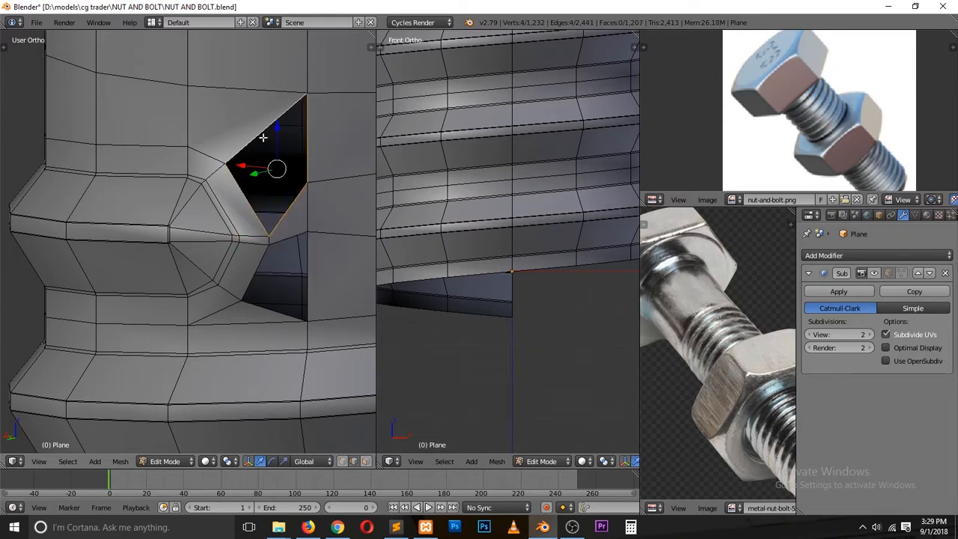
key(f)
alt+right_click(285, 240)
alt+right_click(284, 238)
key(f)
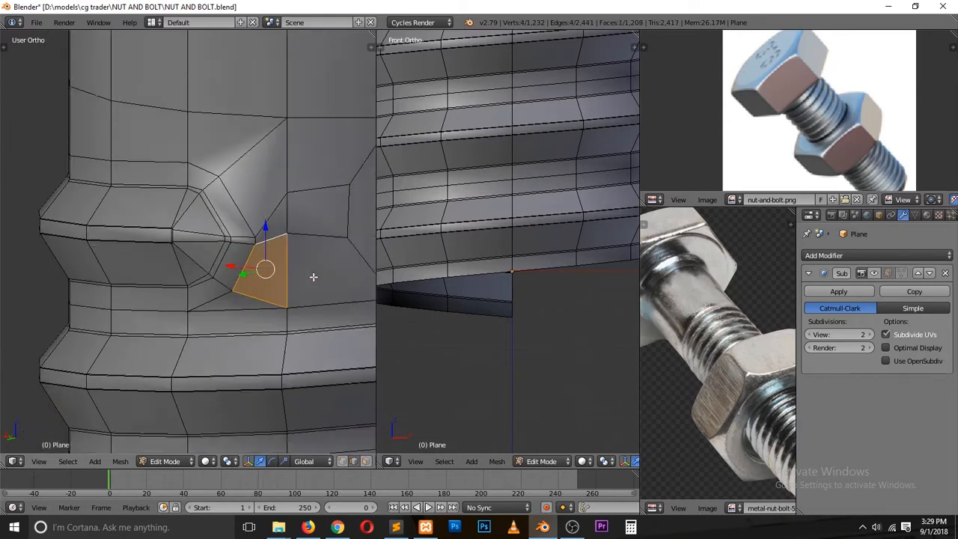
Step: Raise the two end vertices of the thread tip slightly in back view, beside the bridging face
scroll(310, 271, down, 3)
key(KP_3)
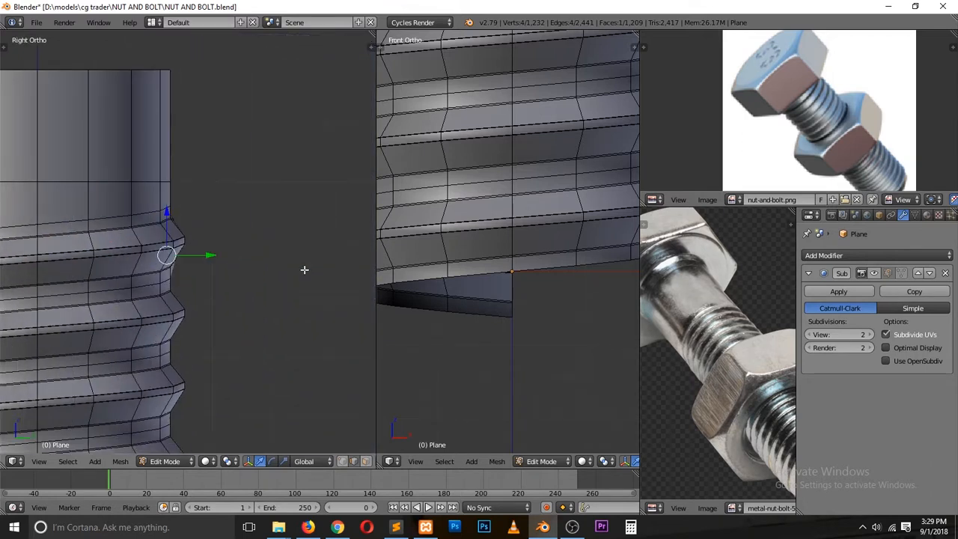
key(ctrl+KP_1)
scroll(277, 264, up, 4)
key(a)
key(ctrl+Tab)
click(270, 248)
right_click(278, 217)
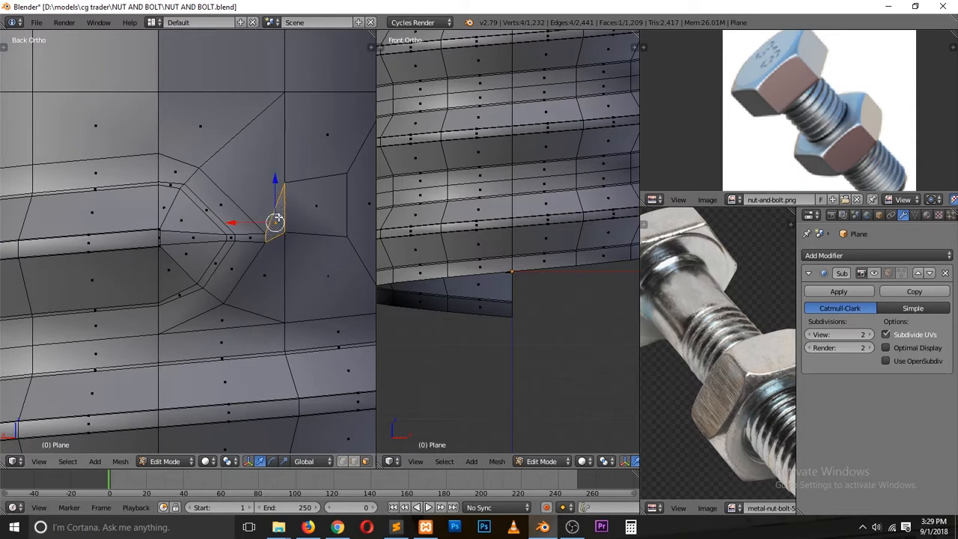
key(ctrl+Tab)
click(228, 171)
right_click(266, 243)
shift+right_click(270, 251)
drag(266, 221, 287, 214)
Step: Lower the short vertical shank edge opposite the thread tip, and clear the selection
right_click(285, 197)
shift+right_click(284, 237)
key(a)
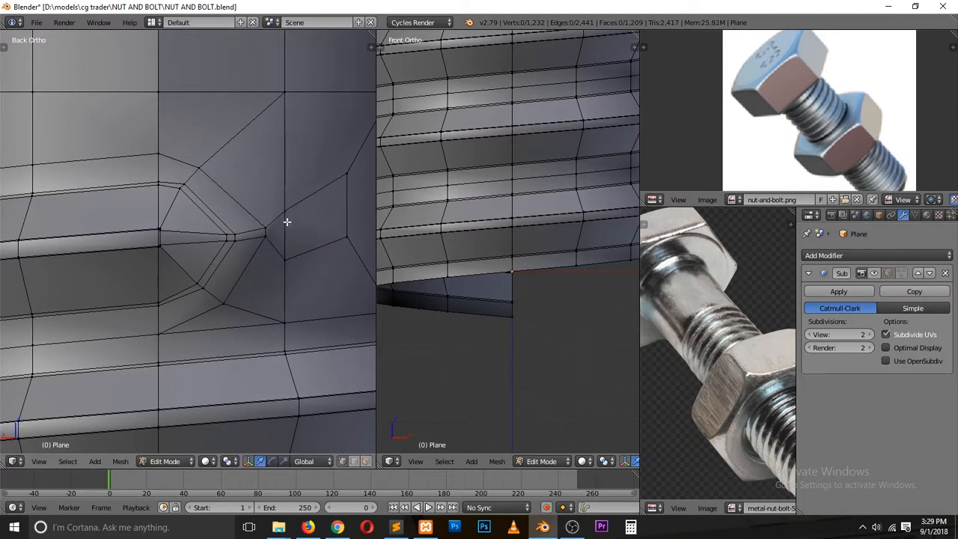
Step: Return to Object Mode and save the blend file over the existing one
scroll(284, 237, down, 6)
key(Tab)
key(ctrl+s)
click(280, 247)
Step: Examine the closed thread end and its wireframe from above and around the shank
middle_drag(280, 247, 208, 270)
key(KP_7)
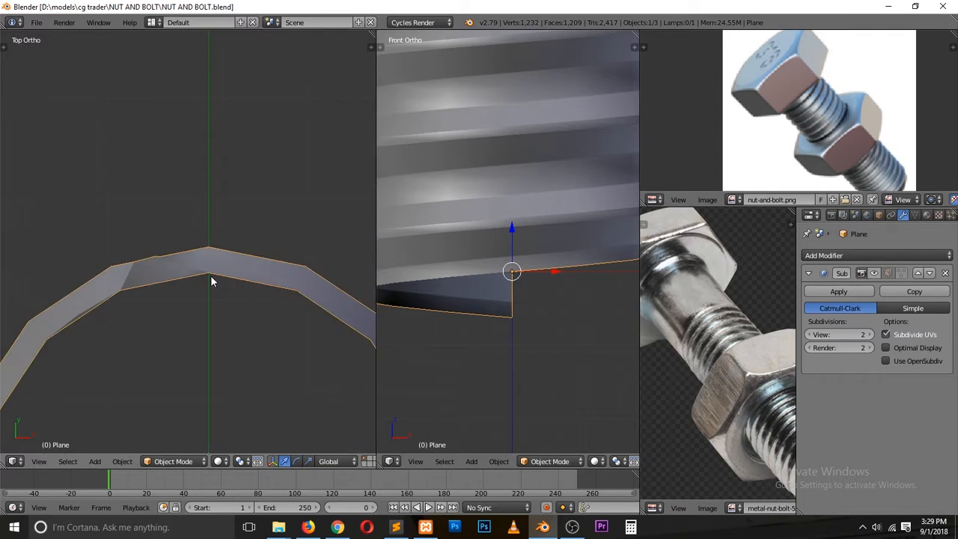
key(Tab)
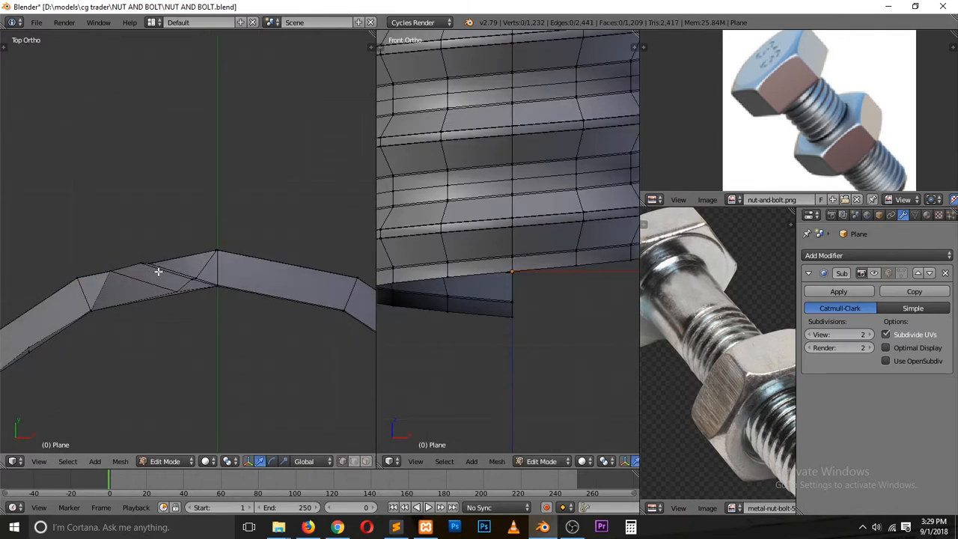
middle_drag(145, 269, 170, 293)
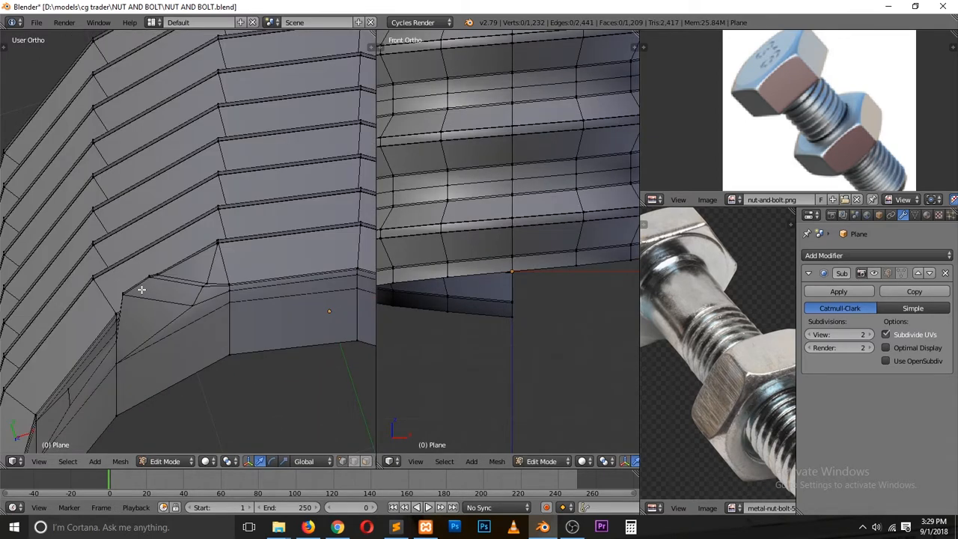
scroll(142, 289, down, 8)
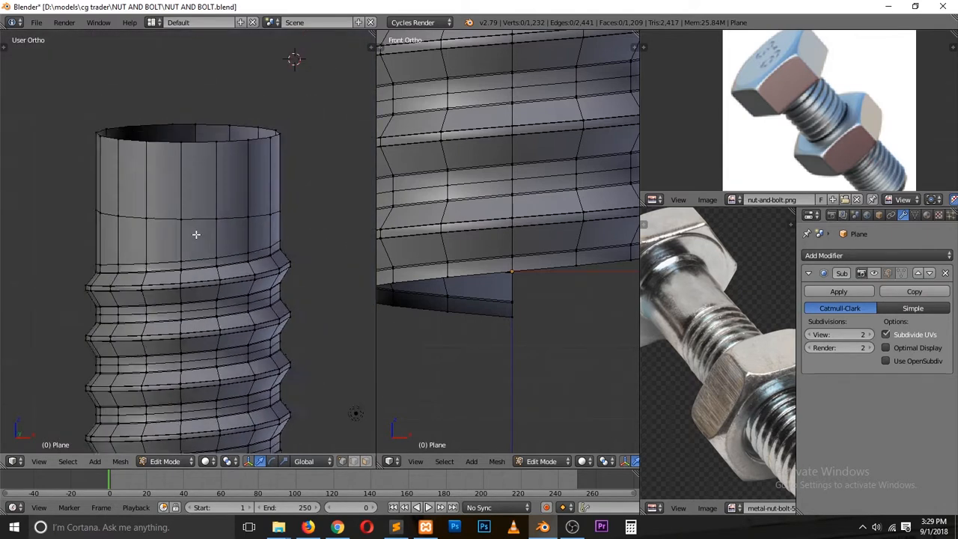
scroll(348, 237, up, 8)
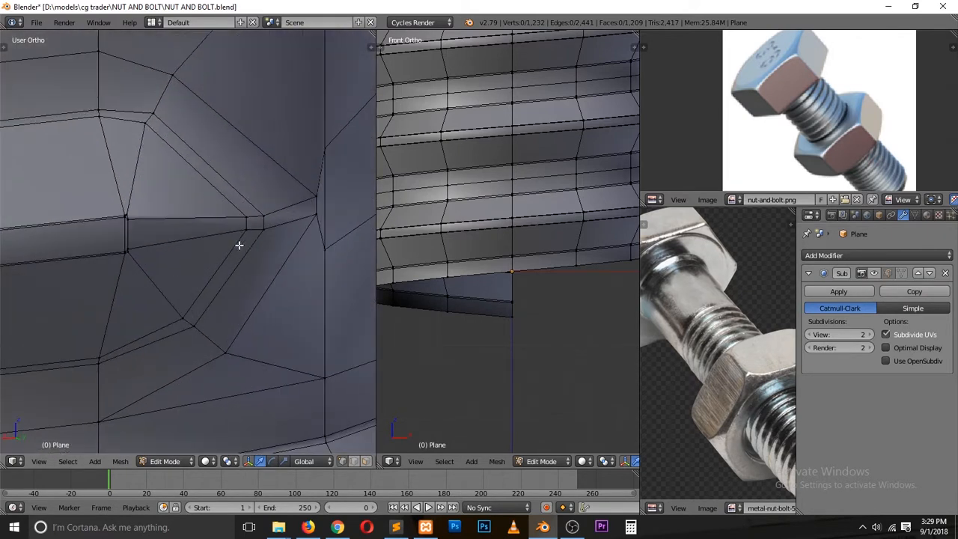
middle_drag(238, 246, 83, 267)
Step: Select the small face at the thread's tip and move it inward along Y, toward the shank, in top view
key(ctrl+Tab)
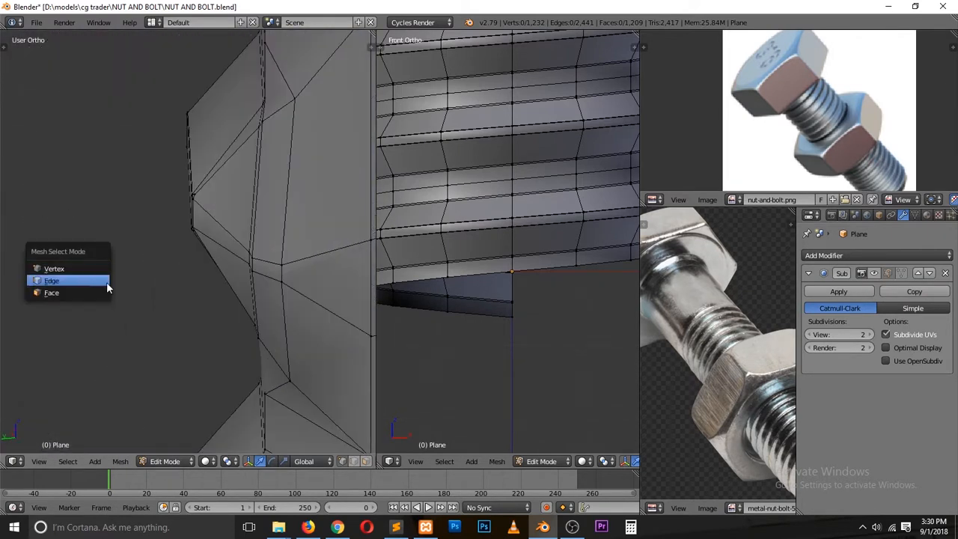
click(106, 297)
right_click(248, 262)
key(KP_7)
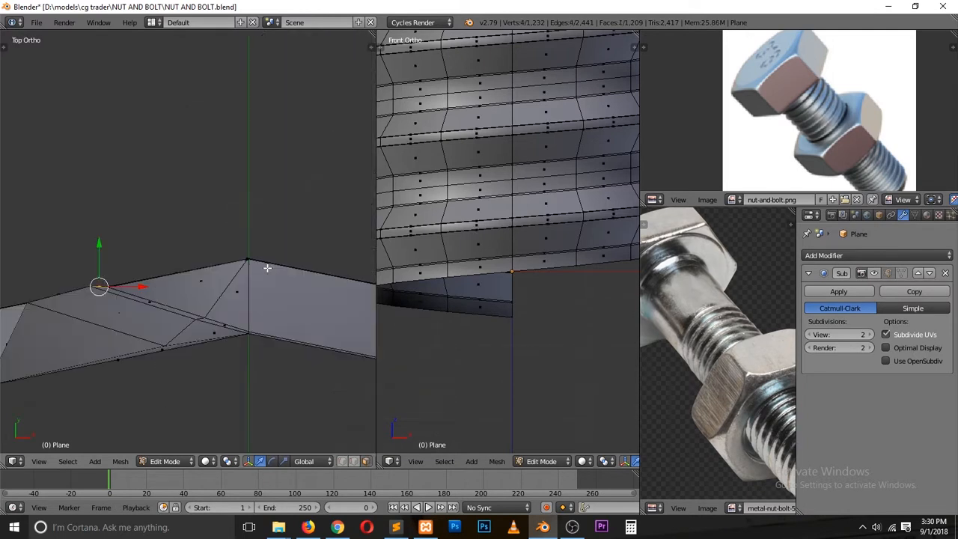
scroll(258, 273, down, 4)
ctrl+scroll(240, 257, down, 6)
key(z)
shift+scroll(251, 267, down, 1)
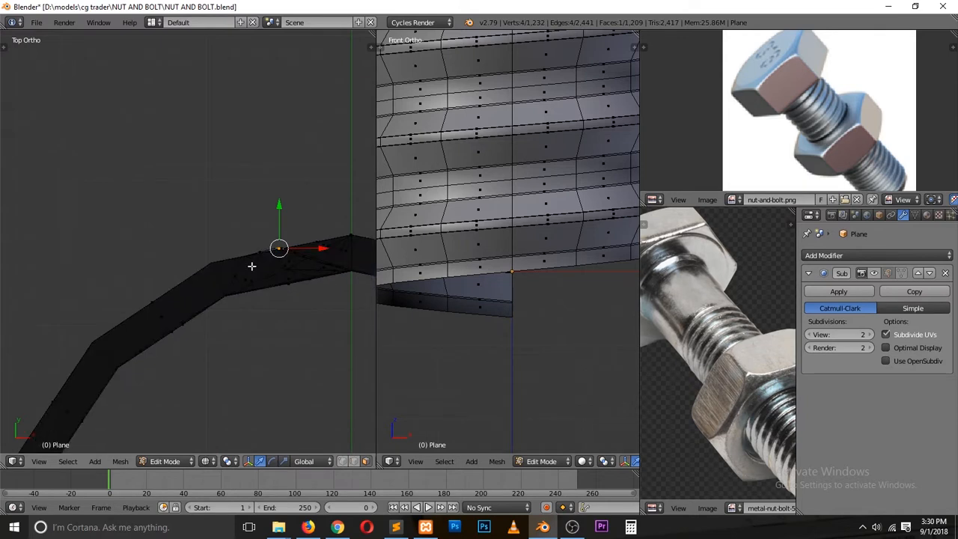
shift+scroll(255, 259, down, 7)
scroll(274, 215, up, 1)
shift+scroll(284, 203, up, 3)
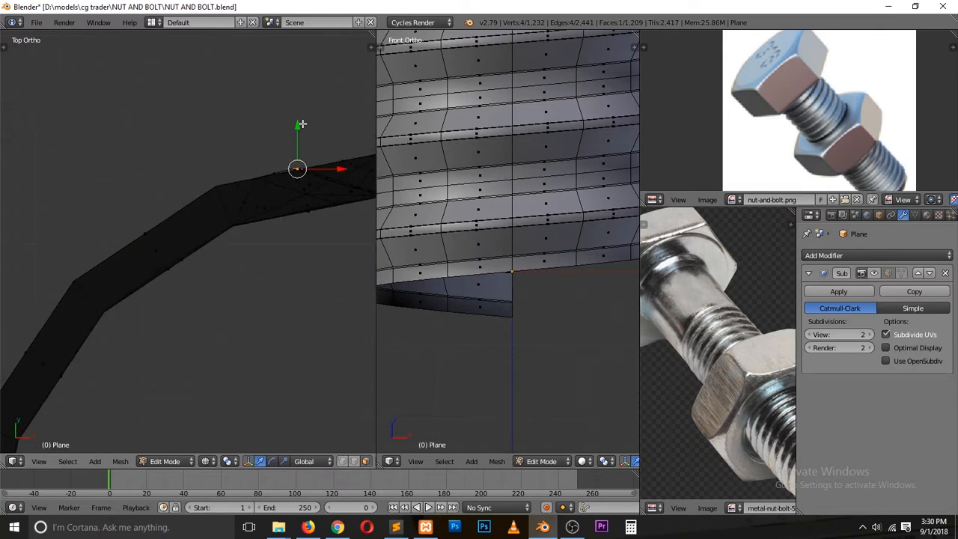
drag(300, 124, 297, 160)
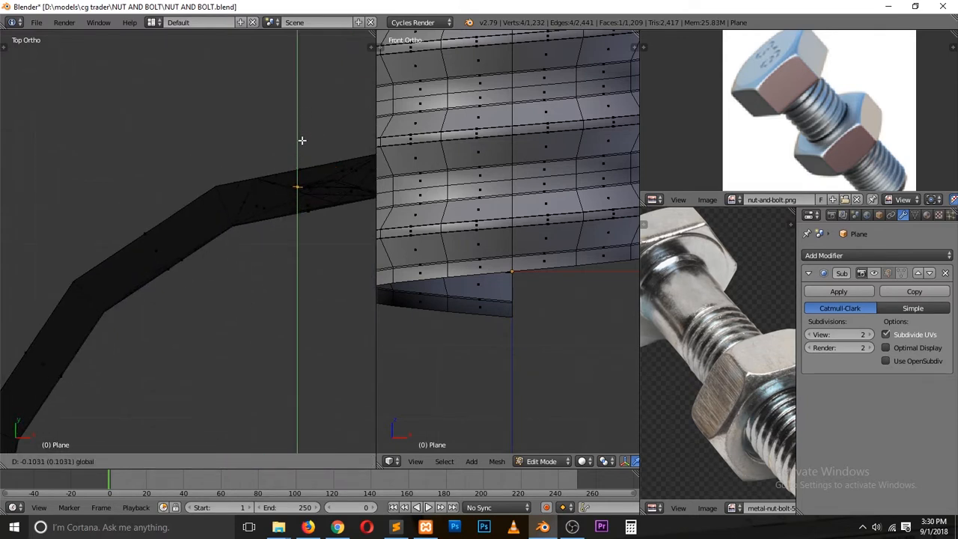
drag(310, 132, 311, 134)
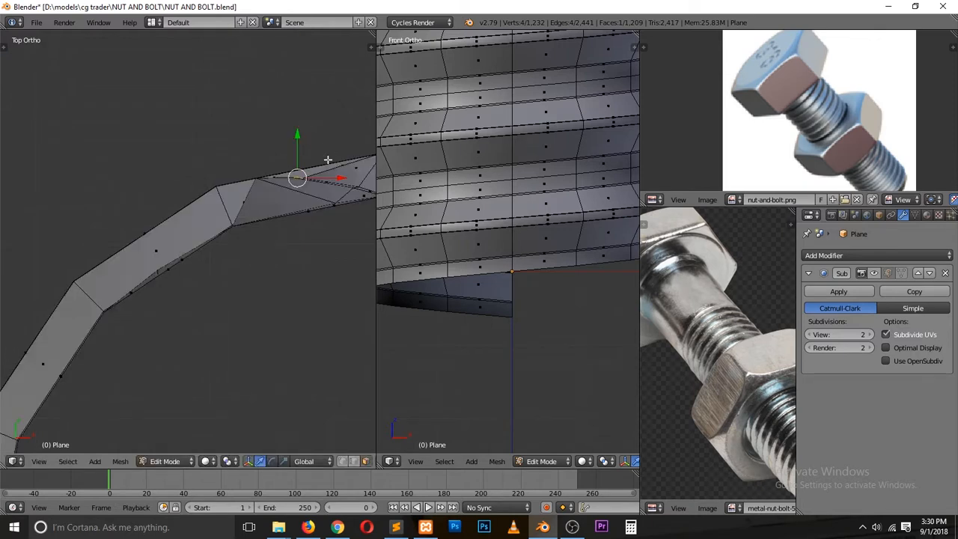
Step: Circle-select the eight clustered vertices where the thread crest ends and move them inward along the Y axis
middle_drag(327, 194, 264, 214)
ctrl+scroll(318, 203, up, 10)
key(ctrl+Tab)
click(267, 189)
middle_drag(263, 373, 2, 273)
scroll(51, 250, up, 6)
key(a)
key(x)
key(c)
drag(231, 265, 209, 310)
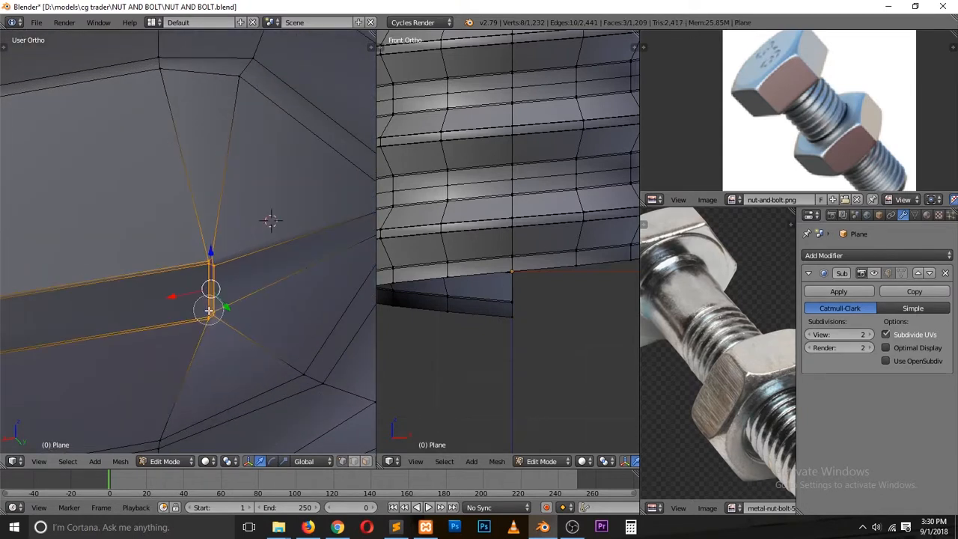
middle_drag(206, 322, 324, 307)
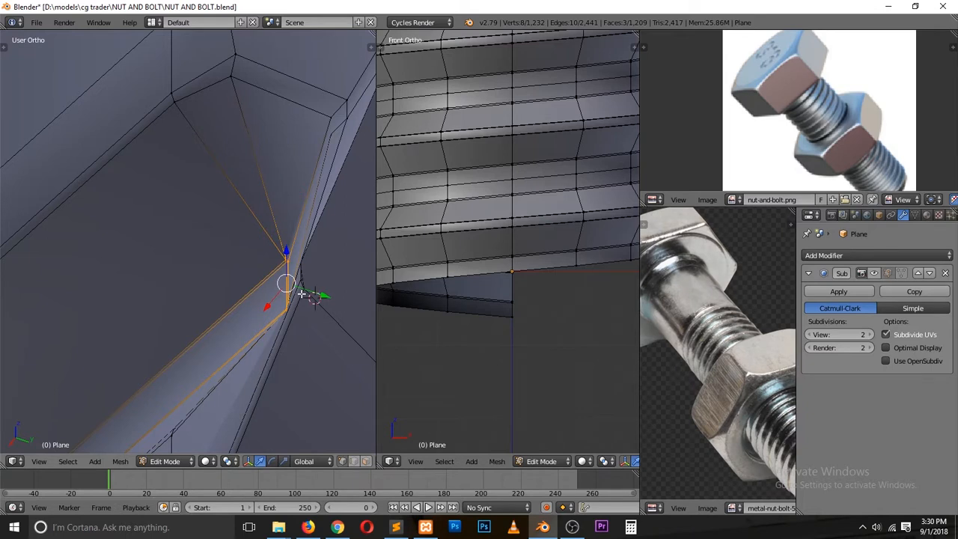
key(g)
key(y)
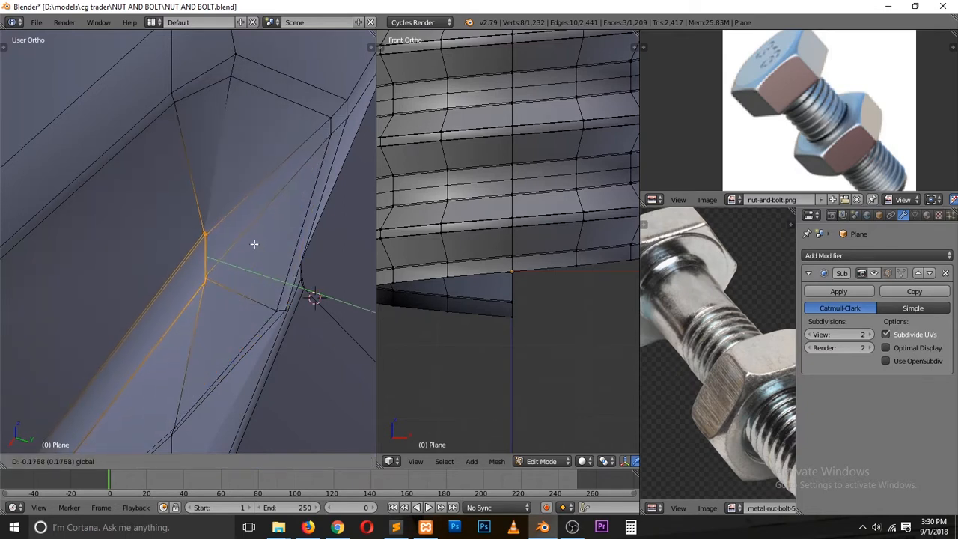
click(279, 251)
scroll(280, 251, down, 6)
key(a)
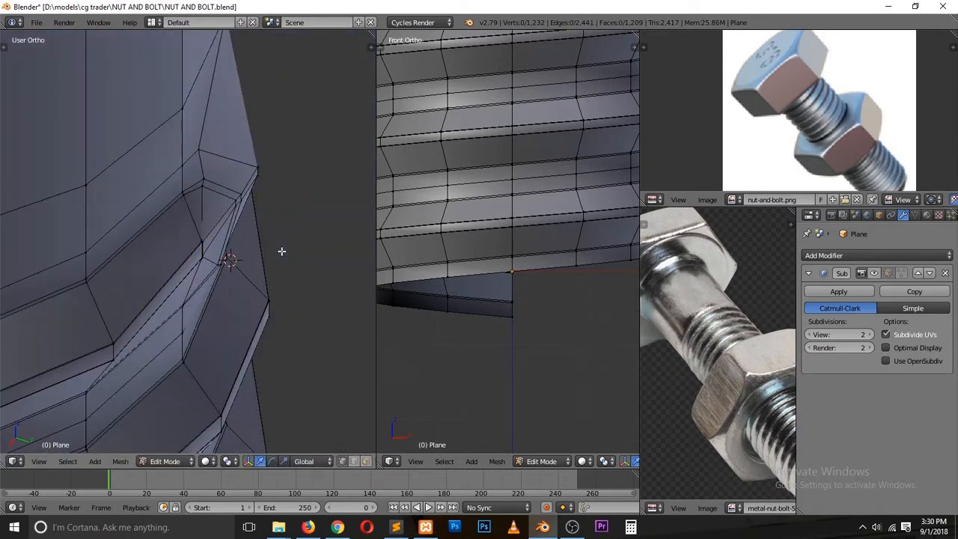
Step: Turn on viewport display of the Subdivision Surface modifier in Object Mode and inspect the smoothed thread end
key(Tab)
click(875, 274)
scroll(303, 170, down, 5)
middle_drag(303, 170, 91, 141)
scroll(170, 214, up, 3)
Step: Select the short edge on the shank just beyond the thread's tip and move it inward toward the shank in top view
key(Tab)
scroll(233, 246, up, 2)
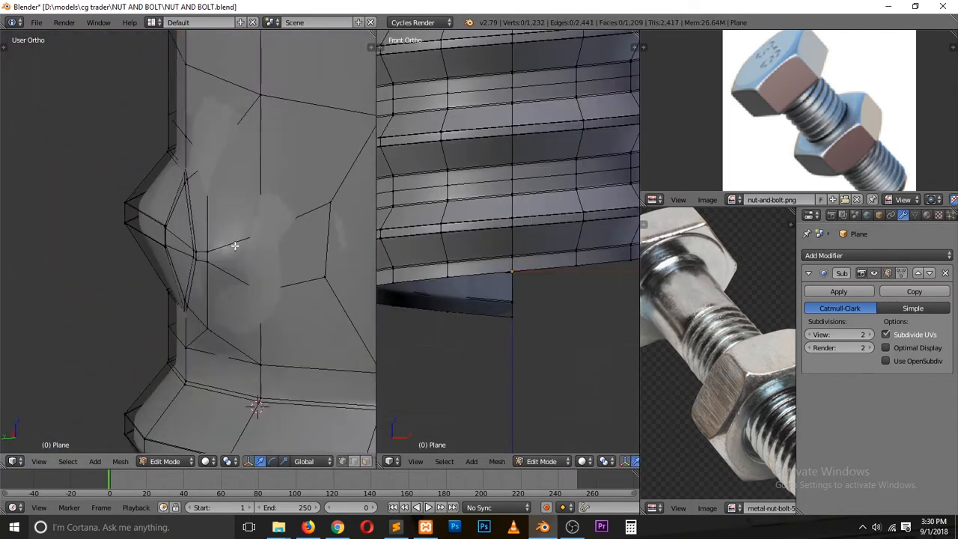
right_click(204, 257)
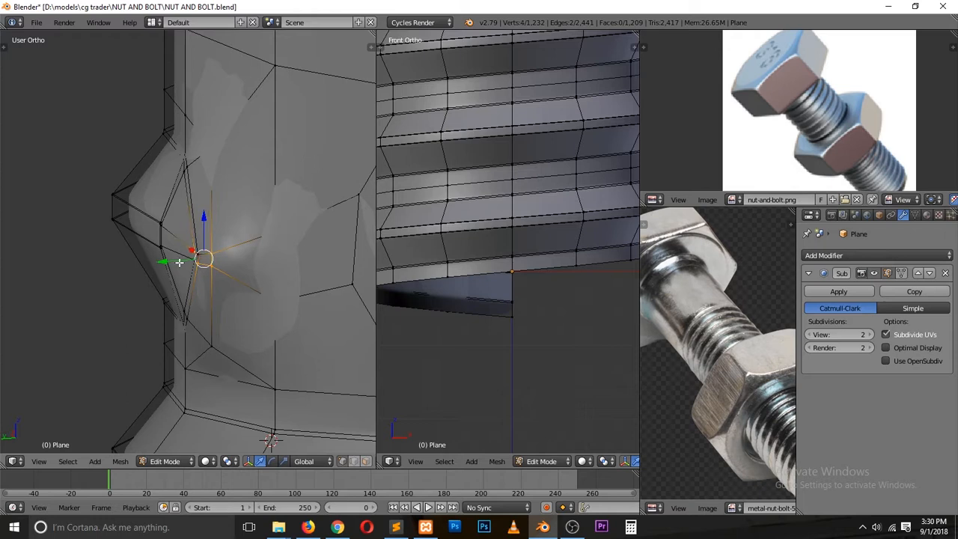
middle_drag(205, 262, 314, 292)
right_click(338, 253)
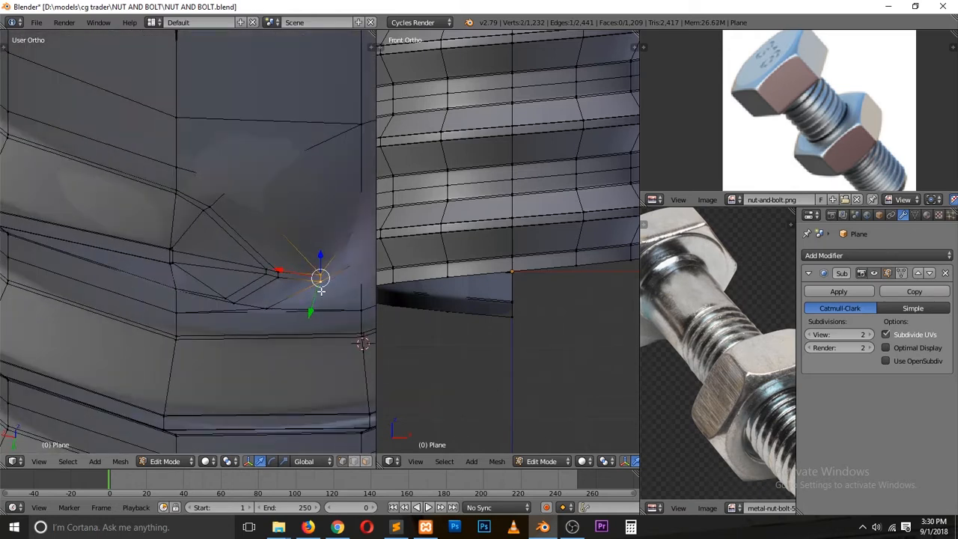
key(KP_7)
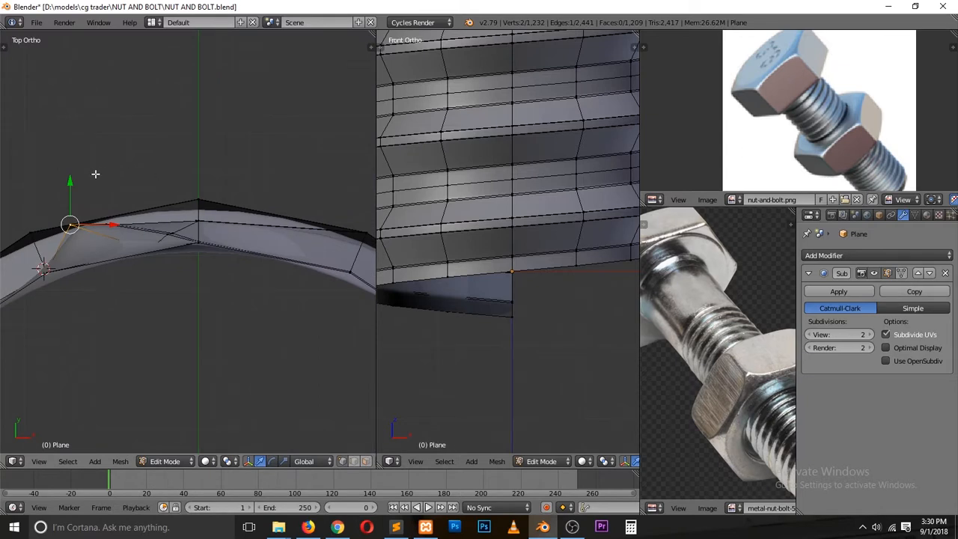
key(g)
click(109, 200)
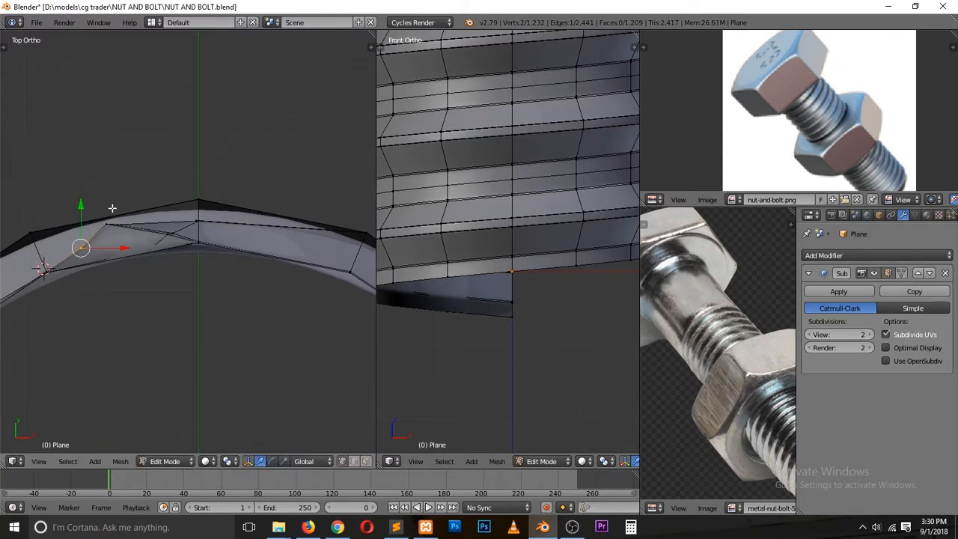
Step: Select the small face at the thread's tip, move it slightly in top view, and check the smoothed result in Object Mode
right_click(111, 221)
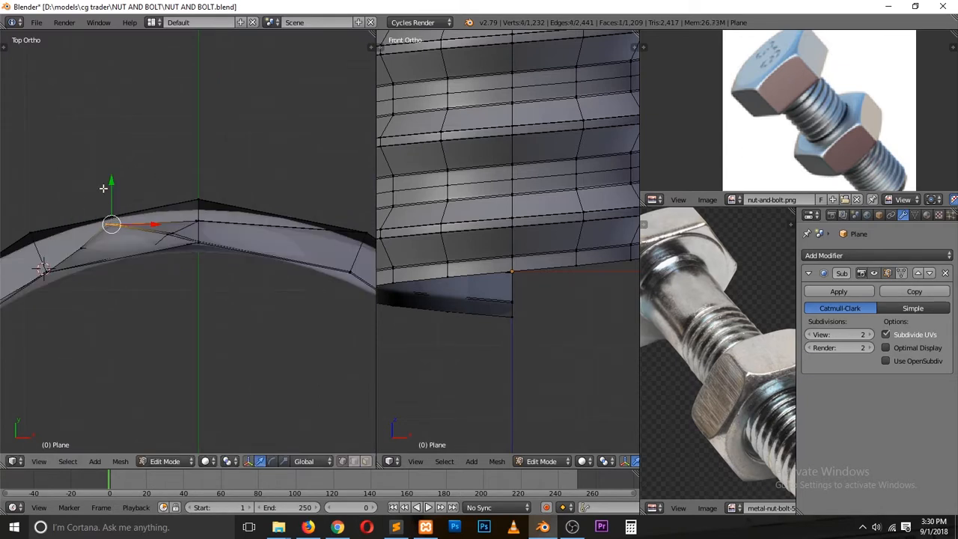
key(g)
click(121, 215)
key(a)
key(Tab)
middle_drag(58, 294, 223, 232)
shift+scroll(225, 149, up, 12)
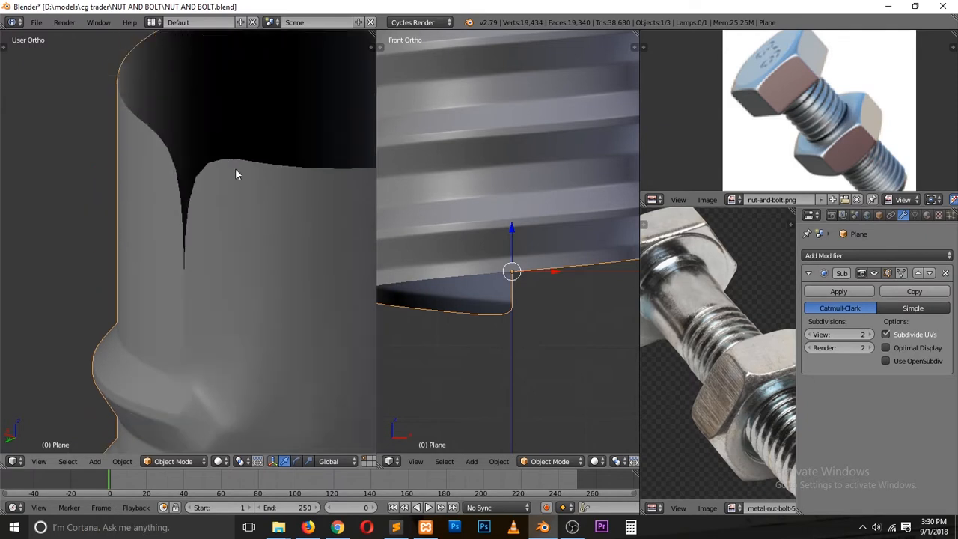
Step: Remove doubles across the whole mesh to close the split at the shank's open rim, then save over NUT AND BOLT.blend
key(Tab)
right_click(182, 154)
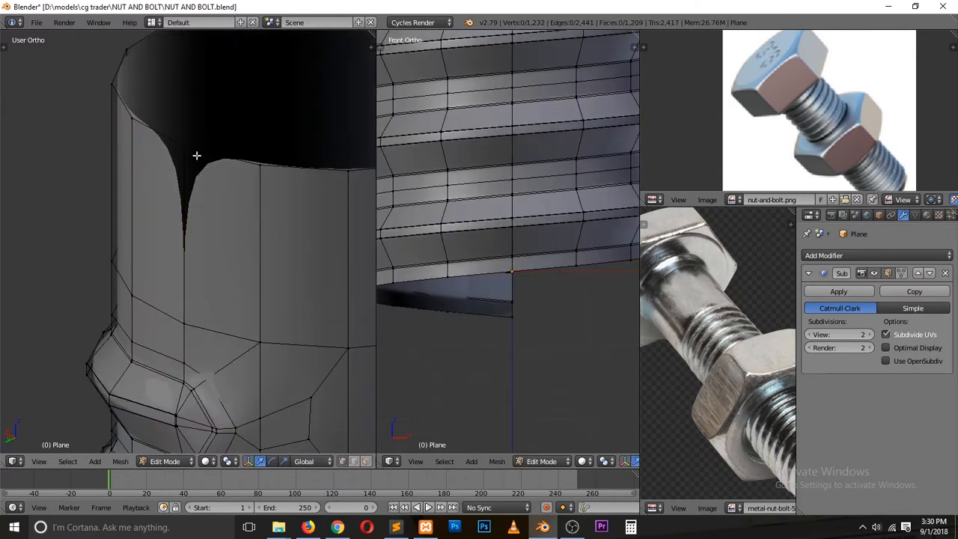
key(a)
key(w)
click(192, 196)
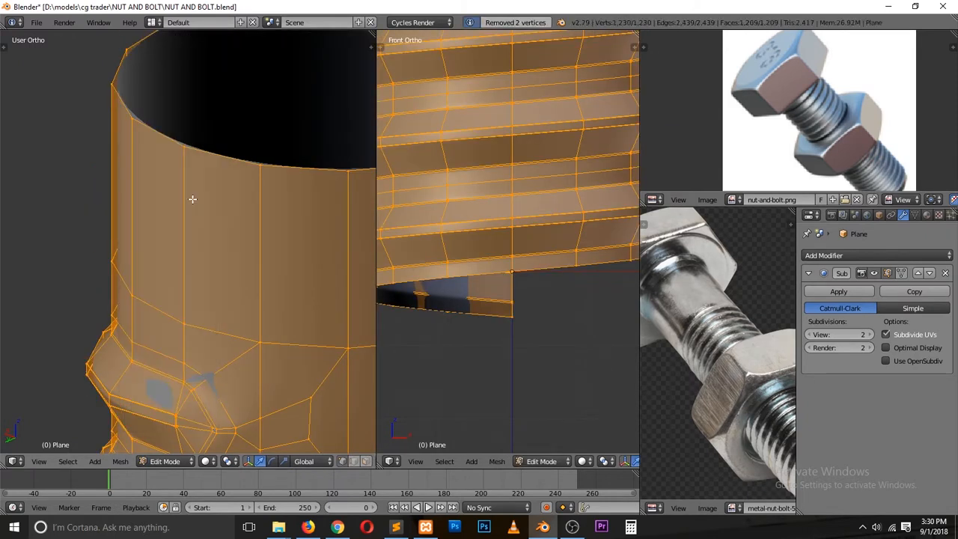
key(Tab)
scroll(197, 198, down, 4)
key(ctrl+s)
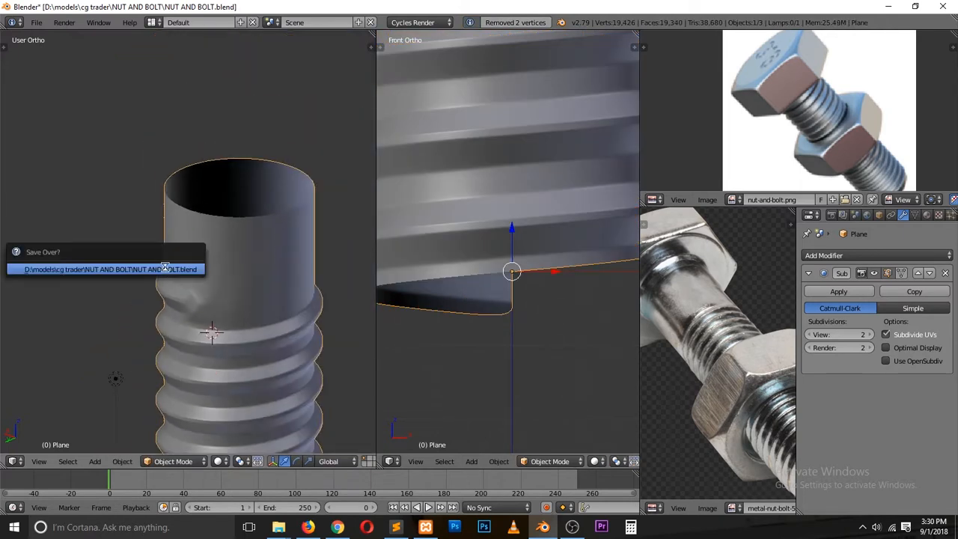
click(165, 266)
Step: Move the shank vertex just above the thread end's upper corner about 0.017 along Y and check the smoothed shape
middle_drag(165, 266, 216, 210)
scroll(206, 243, up, 6)
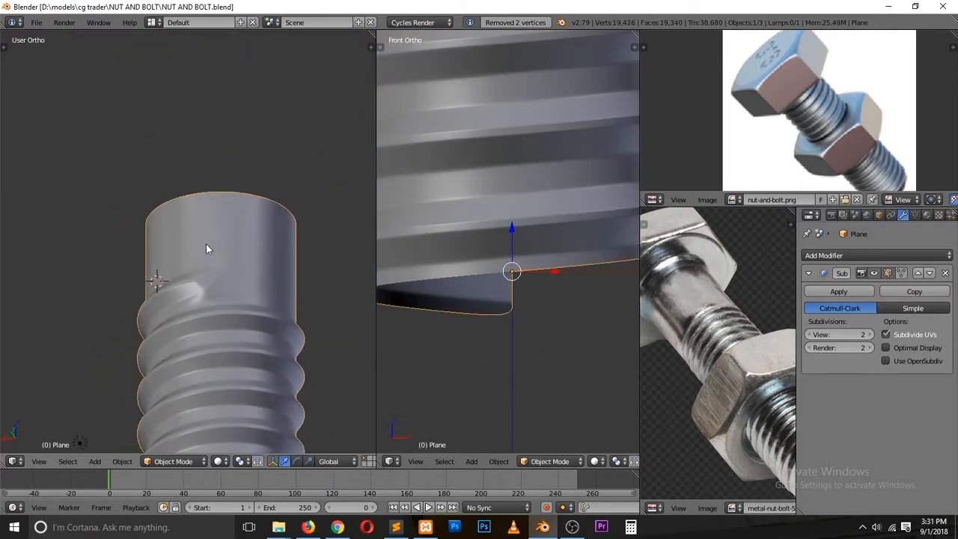
key(Tab)
key(a)
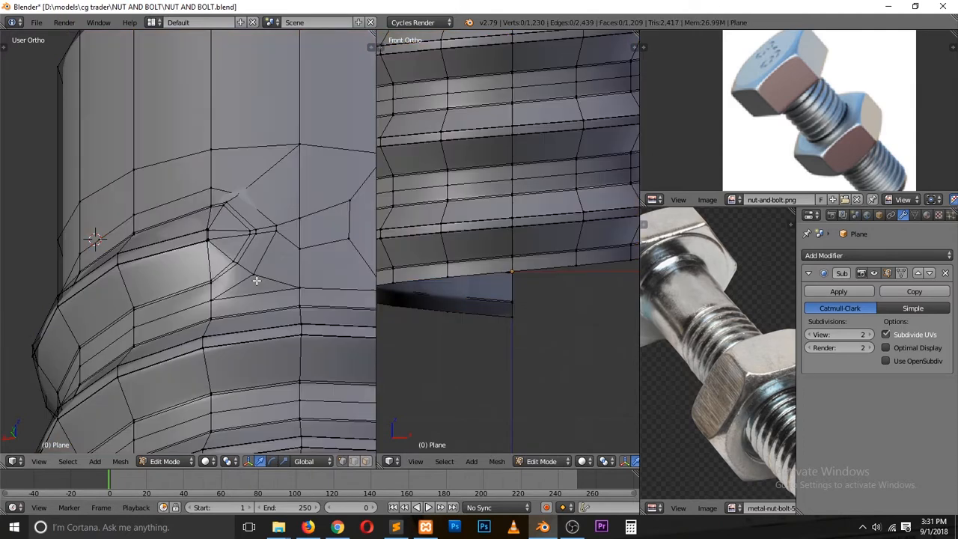
scroll(251, 283, up, 5)
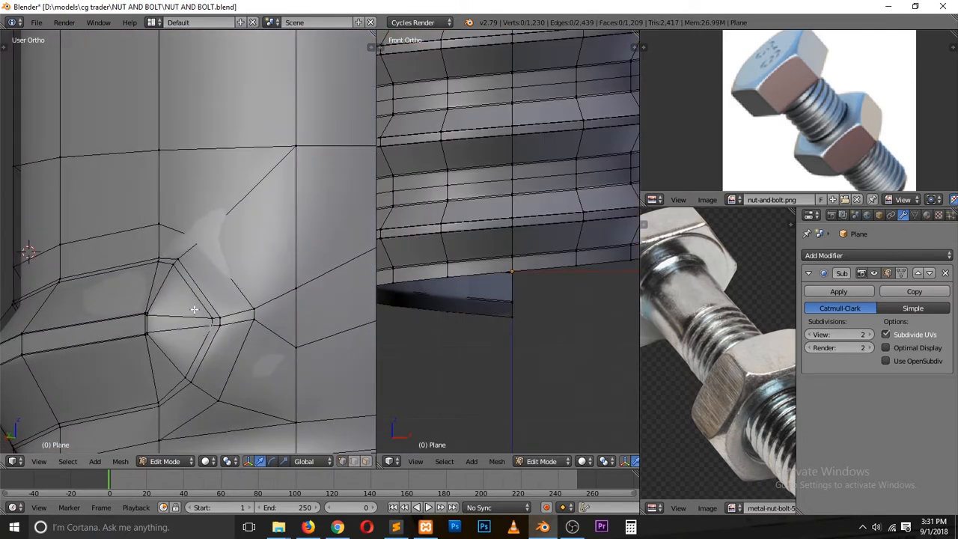
right_click(178, 264)
middle_drag(178, 268, 168, 286)
key(g)
key(y)
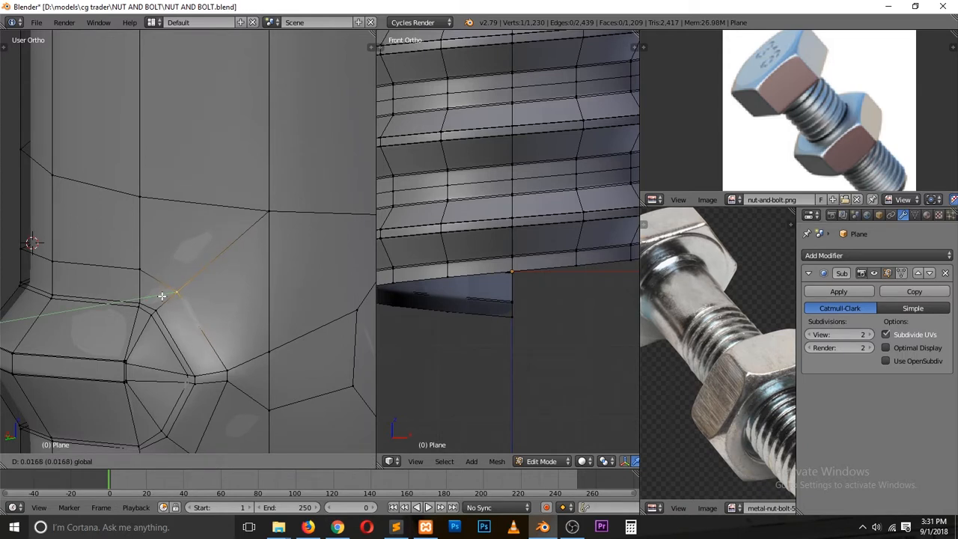
click(162, 298)
scroll(178, 312, down, 4)
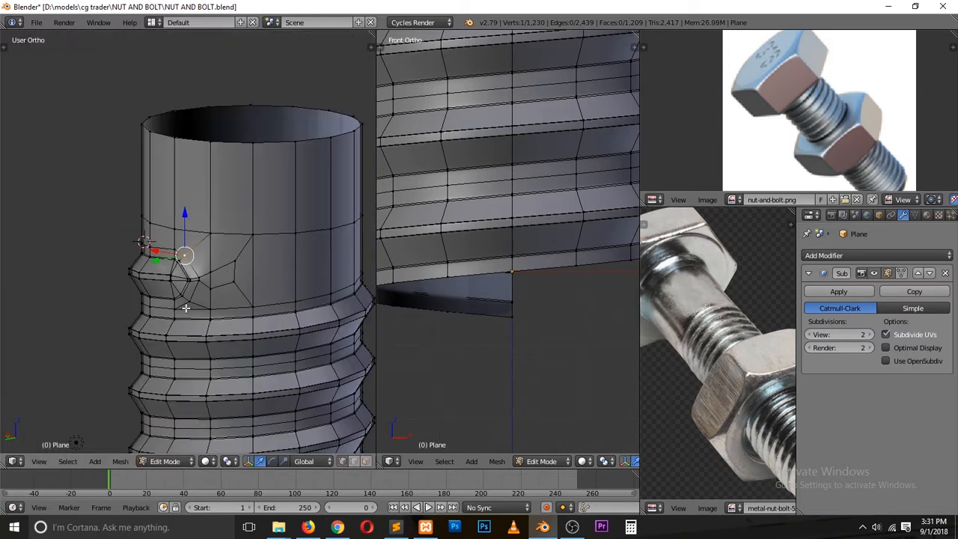
key(Tab)
scroll(195, 292, down, 3)
Step: In back view, slide the shank vertices above and below the thread's tip along their edges, away from the thread
key(KP_1)
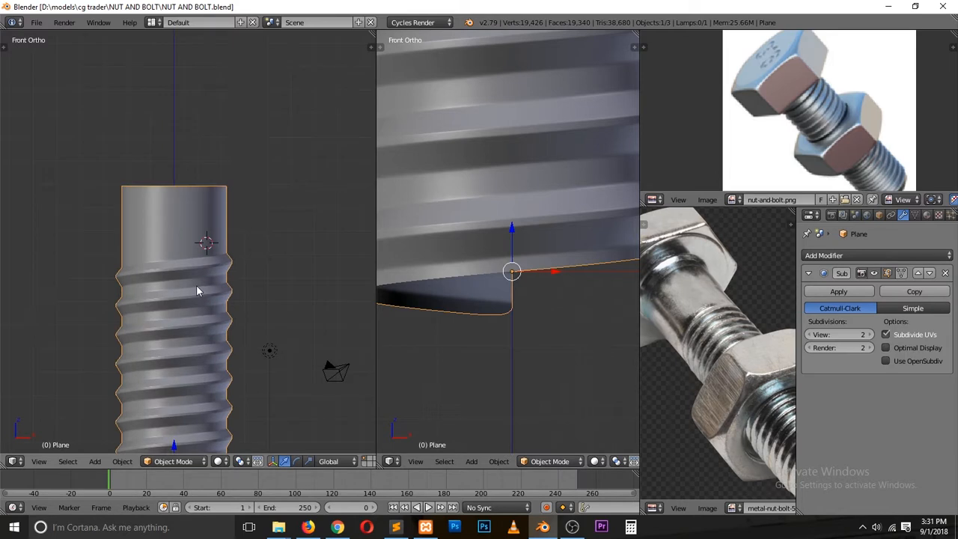
scroll(192, 285, up, 2)
key(ctrl+KP_1)
scroll(193, 285, up, 3)
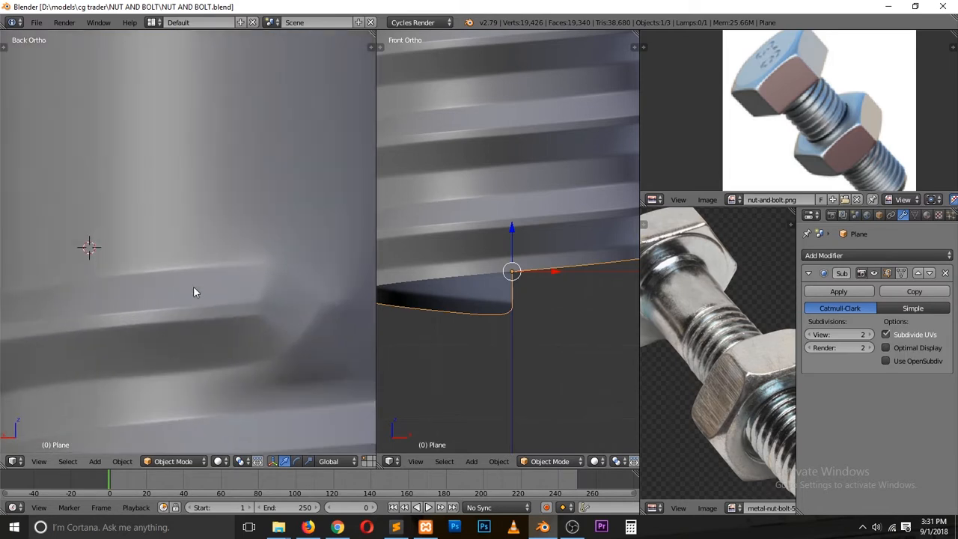
key(Tab)
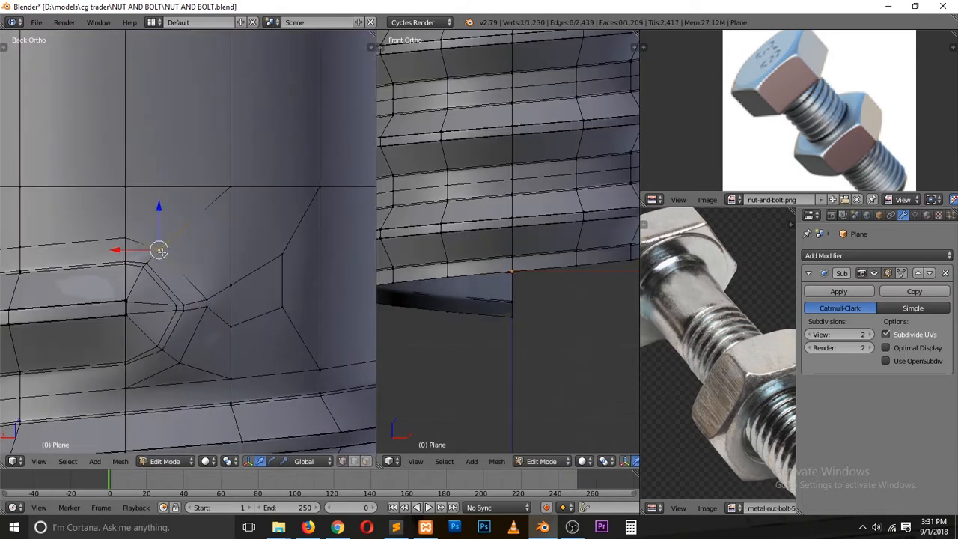
key(shift+v)
click(207, 222)
right_click(181, 360)
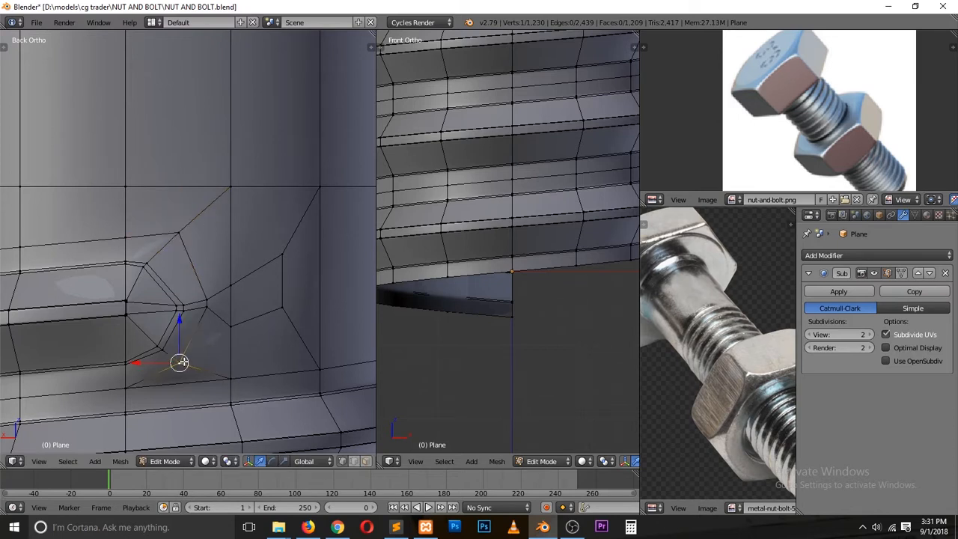
key(shift+v)
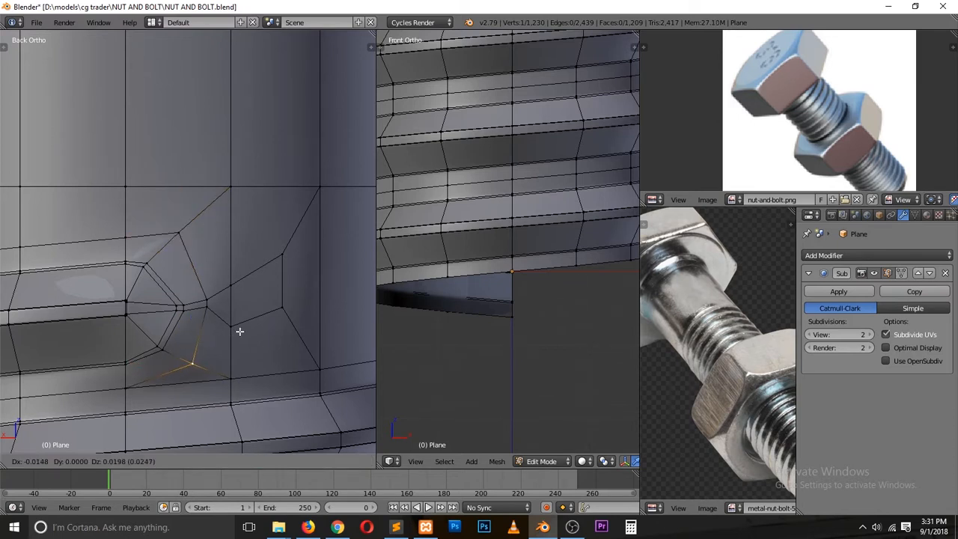
click(240, 331)
Step: Slide the vertices beside the thread's tip along their edges and merge the upper one at last into the neighbouring vertical-edge vertex
right_click(208, 311)
key(shift+v)
click(213, 338)
key(shift+v)
click(218, 273)
shift+right_click(232, 283)
key(alt+m)
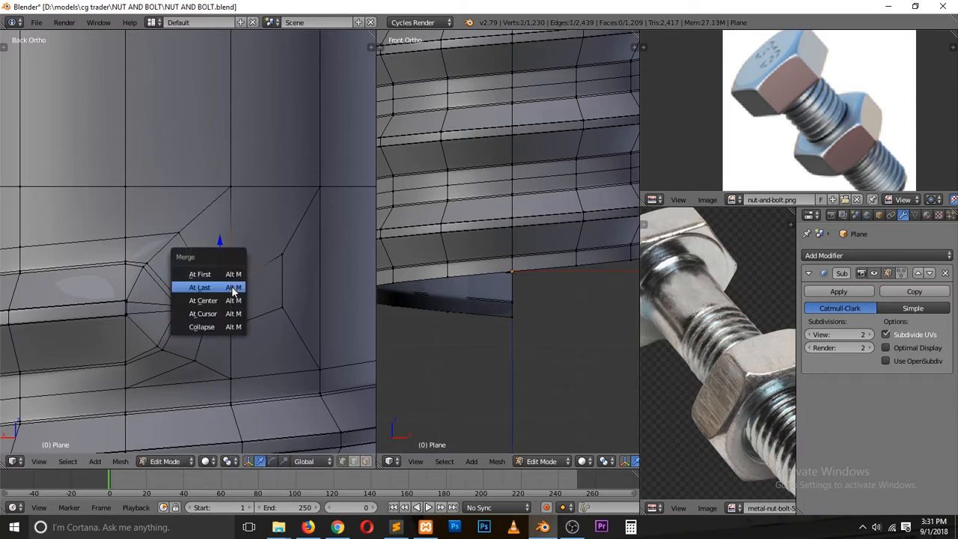
click(201, 288)
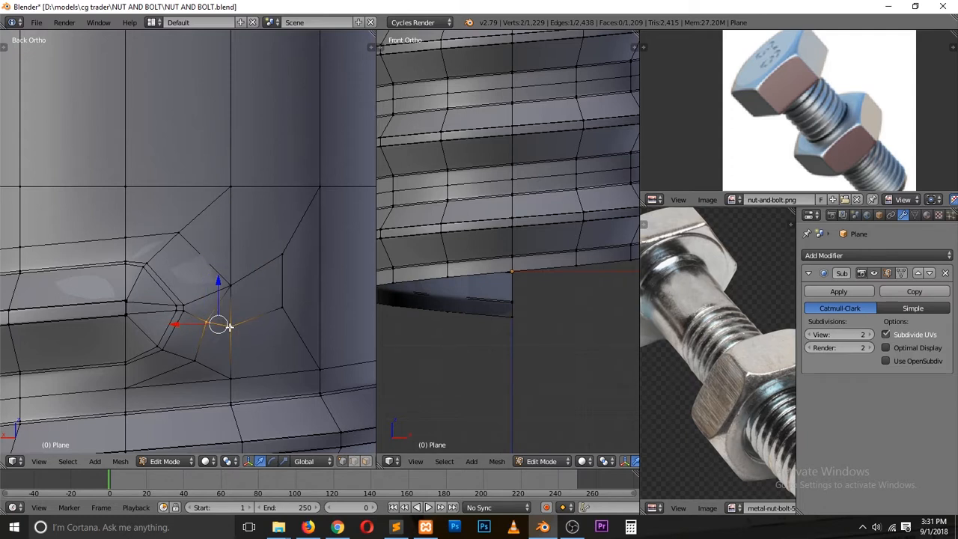
Step: Merge the two lower vertices beside the thread's tip at last into their neighbours on the same vertical edge
key(alt+m)
click(233, 329)
key(a)
right_click(199, 363)
shift+right_click(234, 376)
key(alt+m)
click(234, 375)
Step: Merge the two stray vertices farther from the tip at last into the lower and upper corners of the adjacent vertical edge
key(a)
right_click(281, 306)
shift+right_click(319, 370)
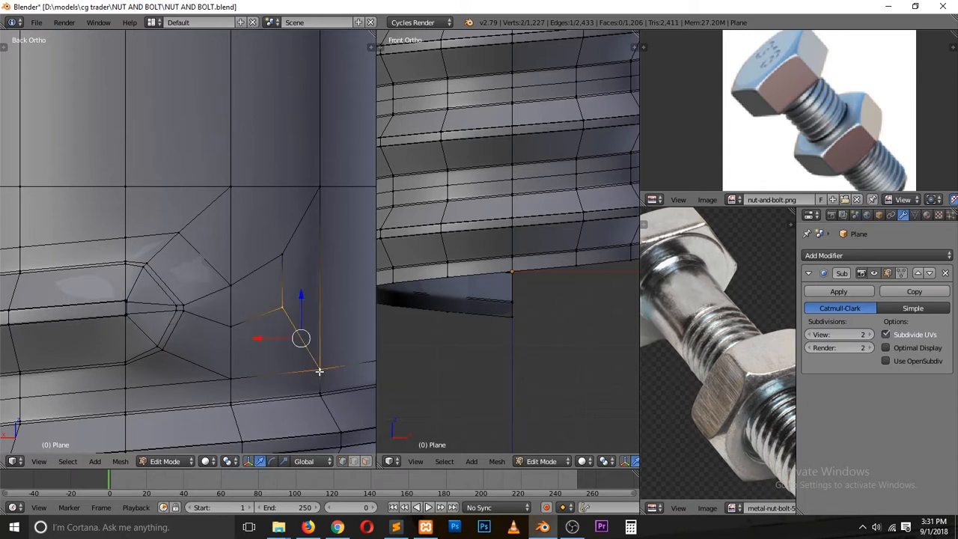
key(alt+m)
click(314, 363)
right_click(287, 258)
shift+right_click(320, 187)
key(alt+m)
click(317, 187)
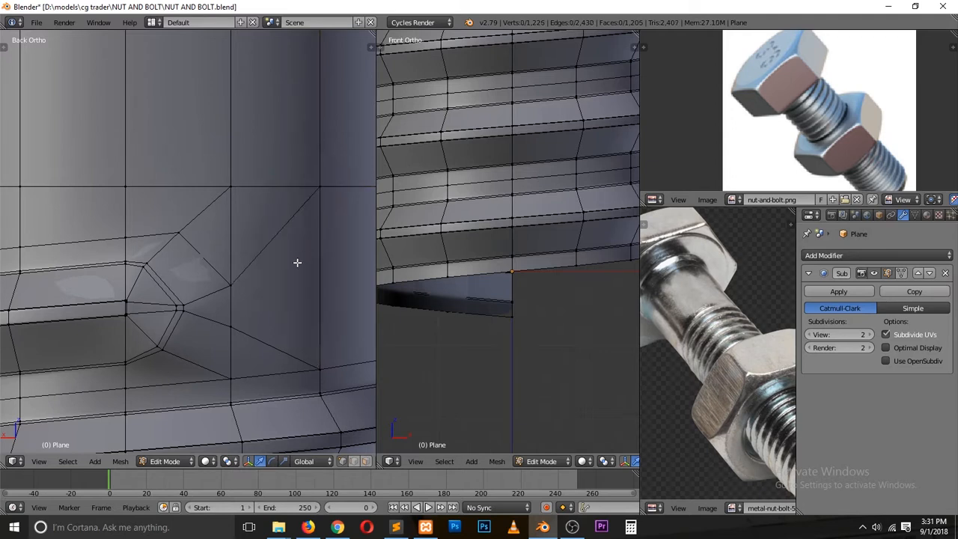
Step: Check the cleaned thread end in Object Mode, save over the existing file, and return to Edit Mode with nothing selected
key(Tab)
key(ctrl+s)
click(273, 299)
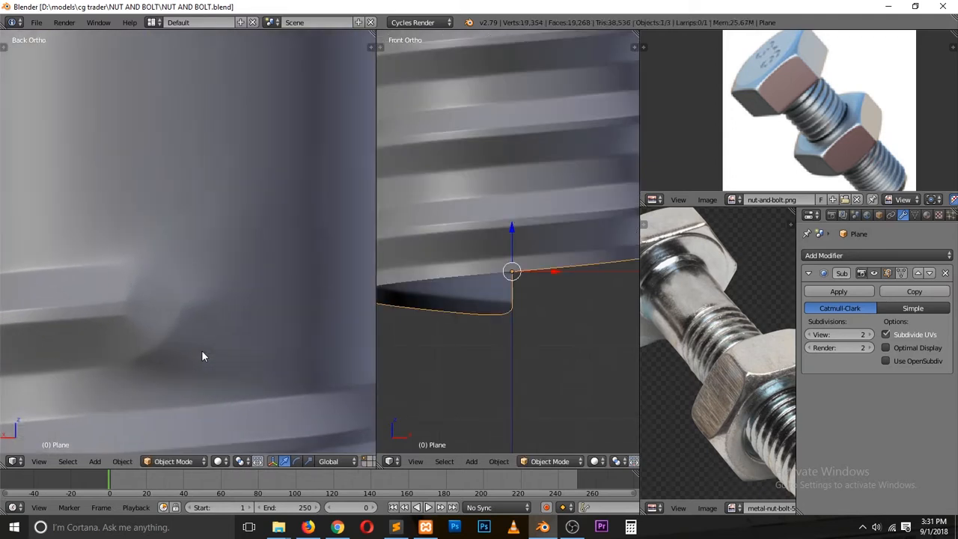
key(Tab)
key(a)
key(a)
key(ctrl+s)
click(164, 354)
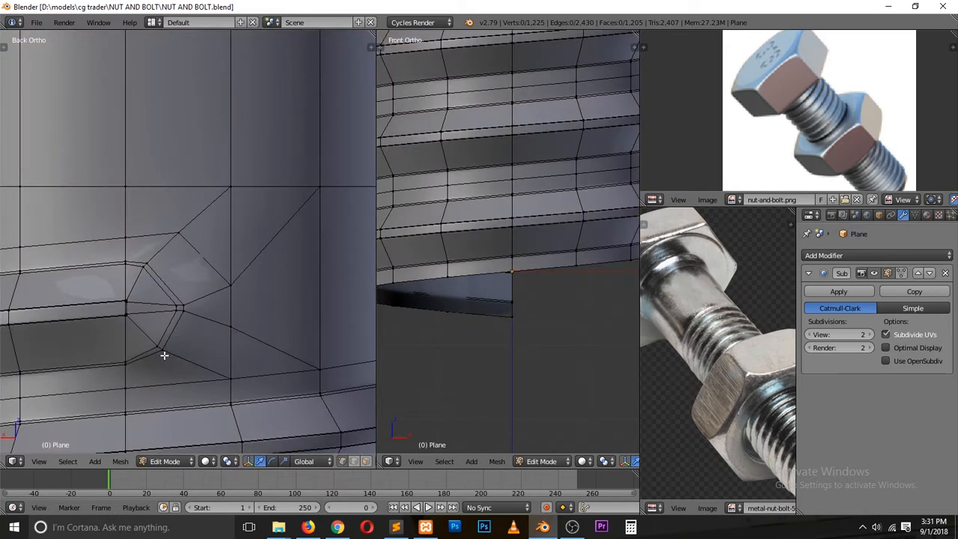
Step: Move the short edge at the thread end's lower corner about 0.02 inward along Y, then check the smoothing and save the file
right_click(158, 341)
middle_drag(156, 267, 110, 362)
key(g)
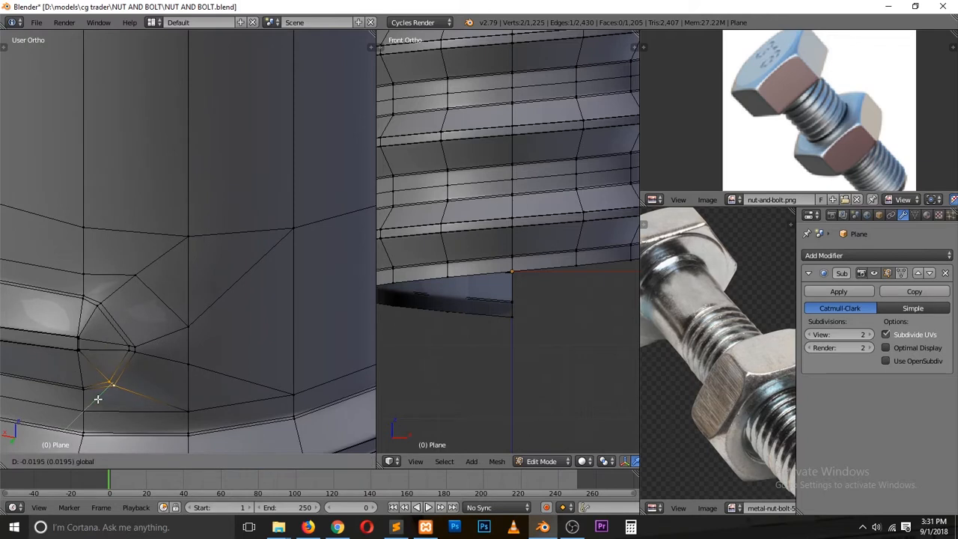
click(101, 397)
key(Tab)
scroll(132, 375, down, 8)
key(ctrl+s)
click(139, 367)
Step: Reposition the shank vertex above the thread end's upper corner with small moves in Edit Mode
scroll(169, 346, up, 6)
key(Tab)
scroll(171, 340, up, 3)
key(a)
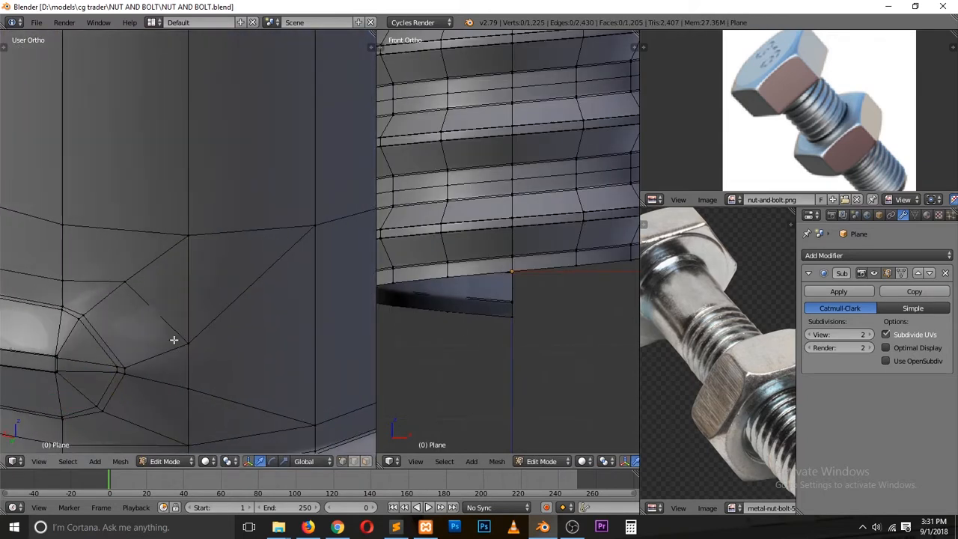
right_click(129, 288)
middle_drag(129, 288, 132, 315)
drag(103, 318, 99, 316)
drag(115, 282, 93, 290)
Step: Bring up the thread end's topology in back view and save over the existing file
key(KP_1)
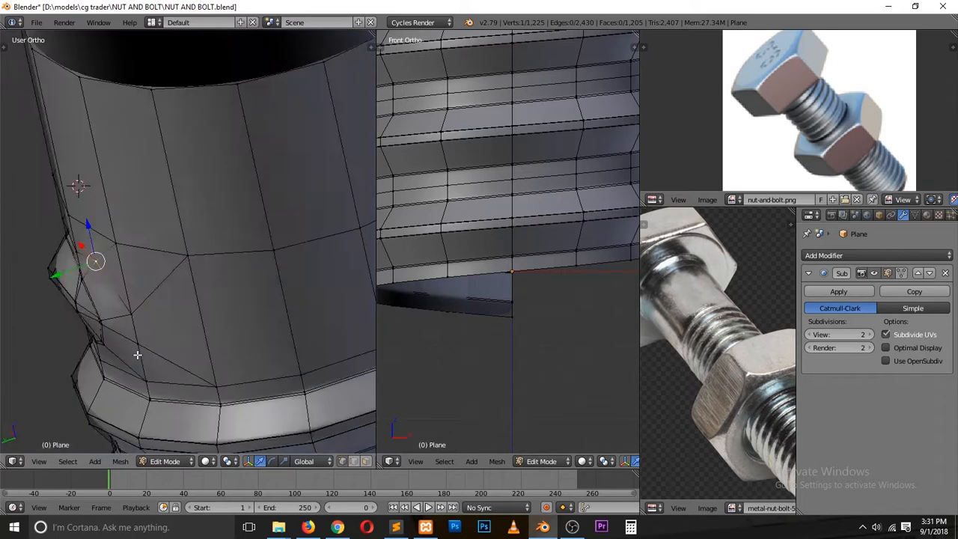
scroll(191, 329, down, 3)
scroll(190, 327, up, 2)
key(ctrl+KP_1)
scroll(205, 317, up, 4)
key(ctrl+s)
click(208, 315)
scroll(208, 314, up, 5)
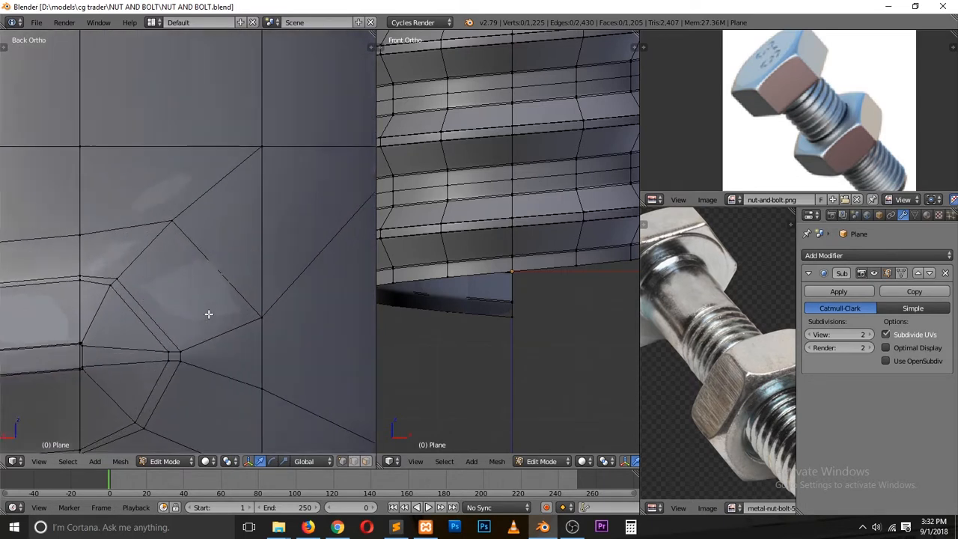
Step: Select the two vertical-edge vertices beside the thread's tip, scale them farther apart, and move them upward along Z
scroll(212, 311, down, 3)
right_click(229, 286)
shift+right_click(236, 327)
key(s)
click(246, 367)
key(g)
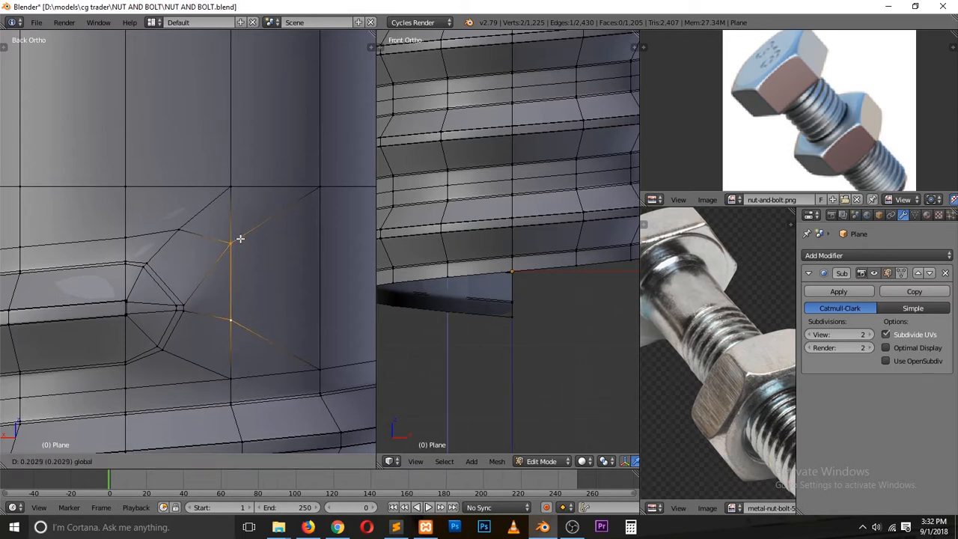
click(239, 238)
Step: Raise the shank vertex directly above the thread's upper edge so the surrounding edge flow spreads out
right_click(117, 226)
key(g)
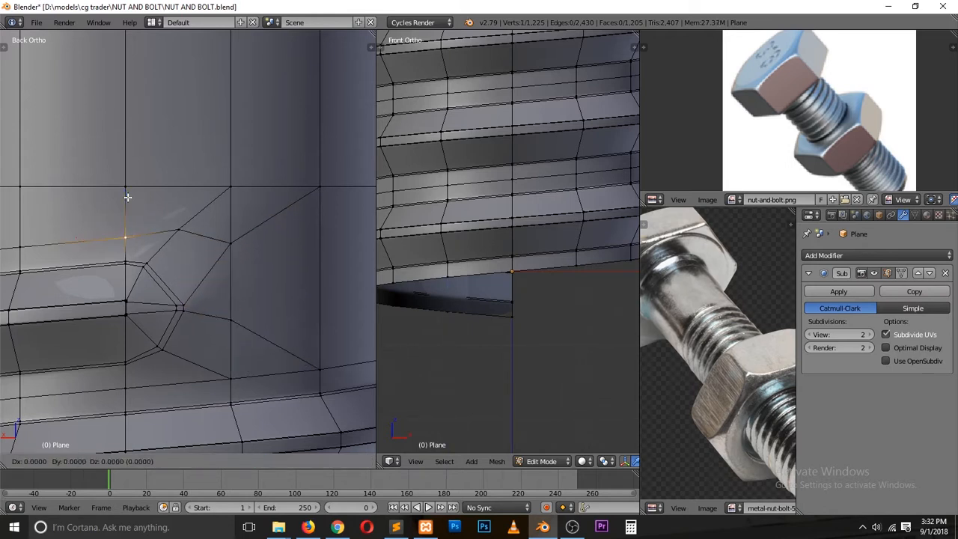
click(126, 228)
Step: Slide the upper vertex on the thread's lower edge upward and move the inner vertex of the lower corner inward toward the crest
right_click(113, 365)
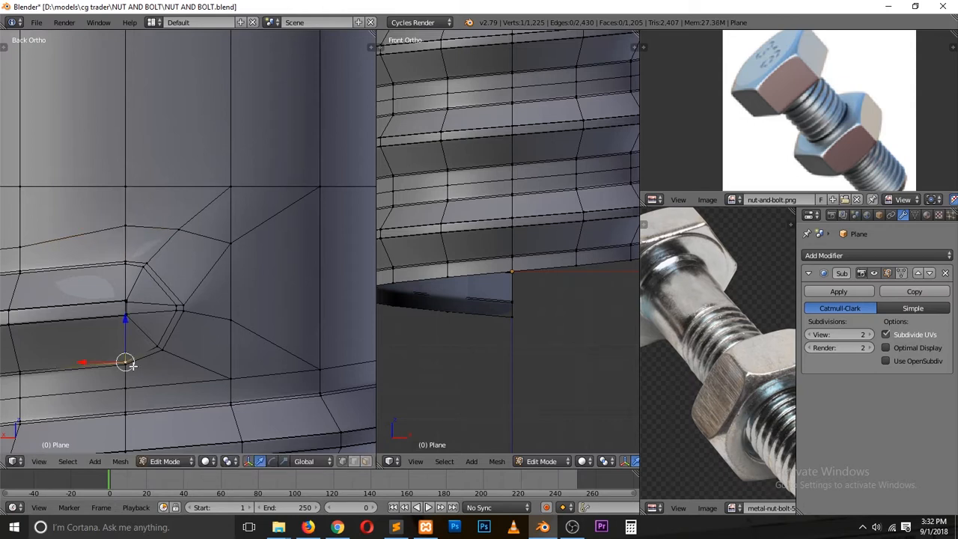
key(shift+v)
click(135, 357)
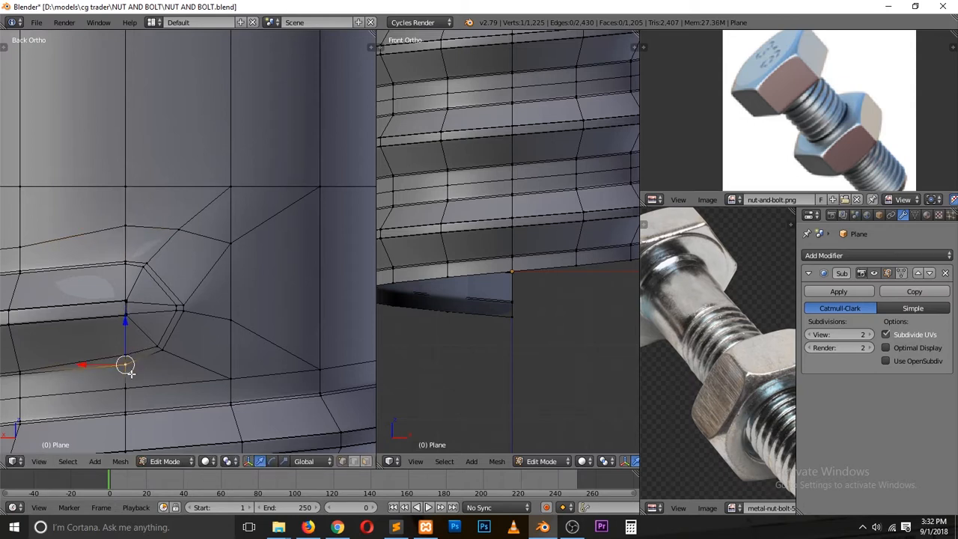
key(g)
click(149, 337)
key(g)
click(161, 320)
scroll(142, 323, up, 3)
ctrl+scroll(142, 324, down, 8)
shift+scroll(142, 324, down, 7)
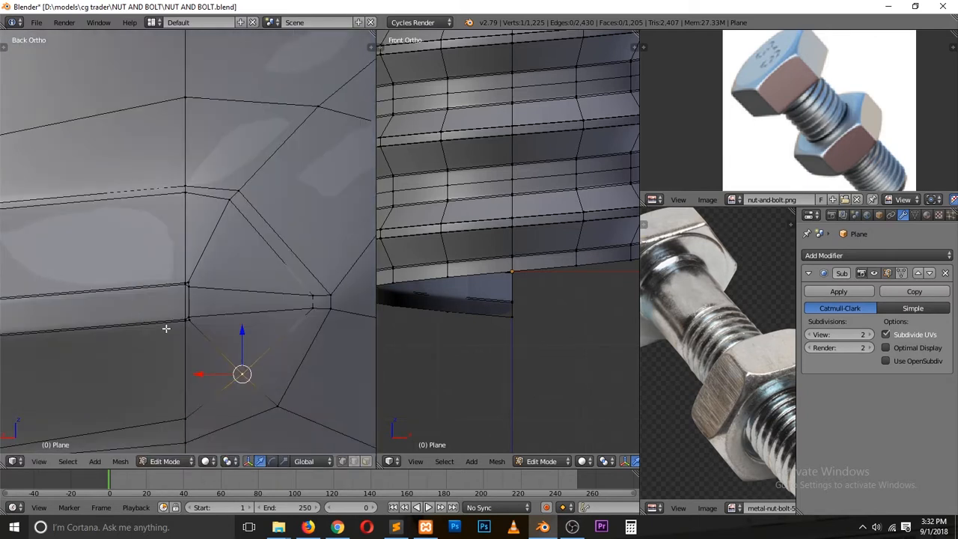
Step: Select the edge at the upper inner corner of the thread tip and slide it outward, away from the vertical loop
right_click(182, 285)
scroll(184, 288, up, 2)
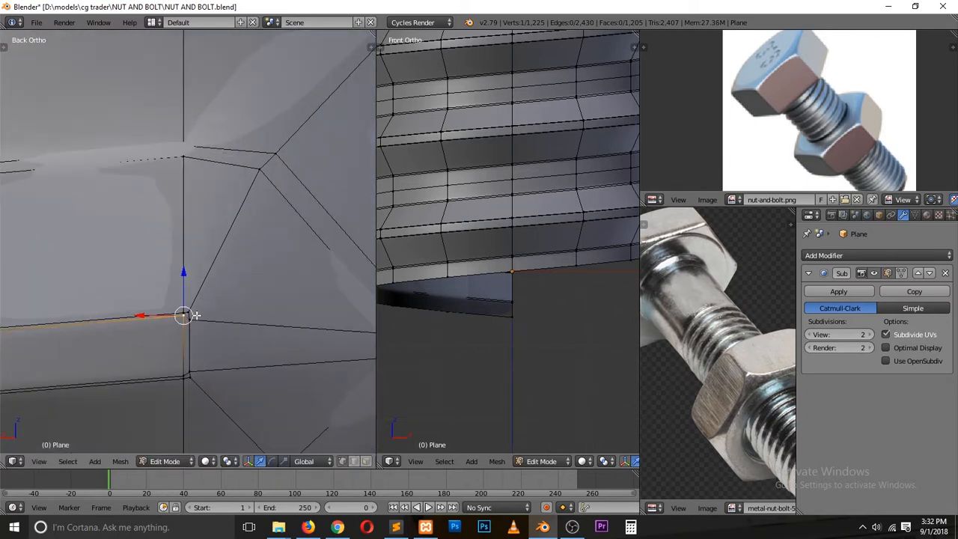
shift+right_click(189, 318)
key(g)
key(g)
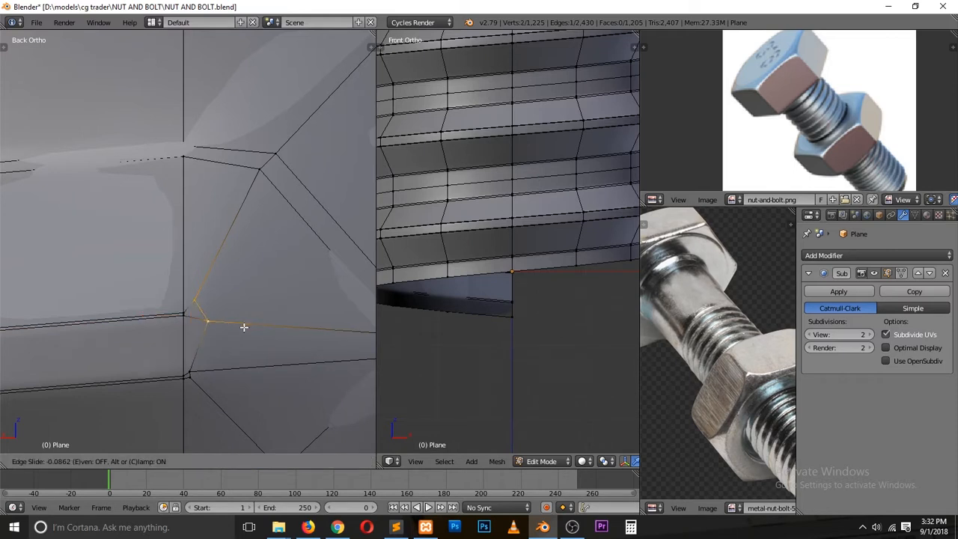
click(267, 321)
Step: Slide the short edge at the lower inner corner of the thread tip outward to round off the end
right_click(187, 368)
shift+right_click(187, 379)
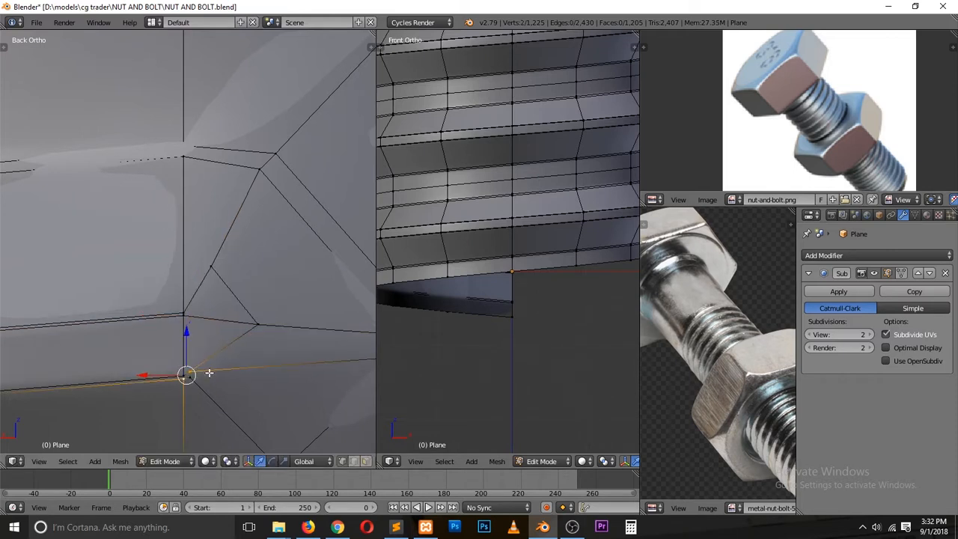
key(g)
key(g)
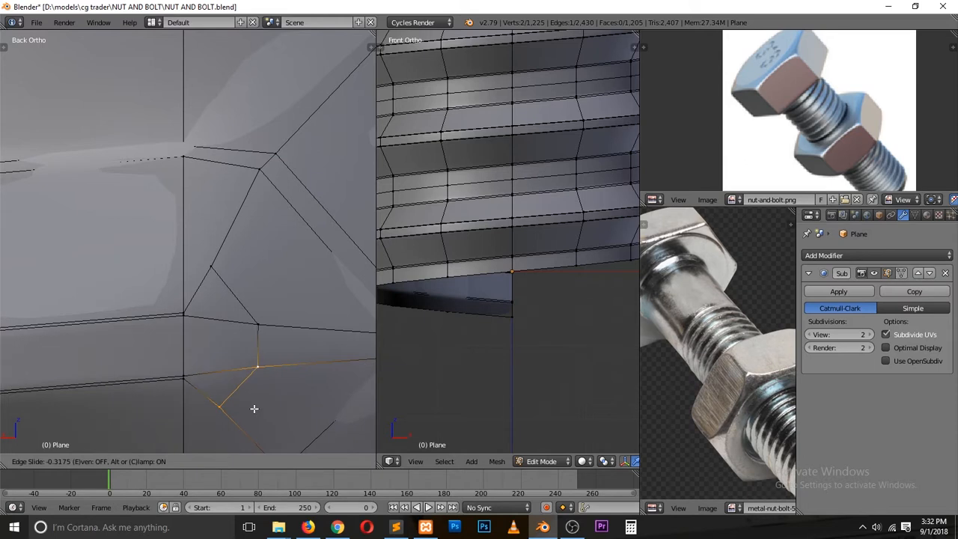
click(255, 409)
Step: Slide the upper crest vertex on the vertical loop upward and its lower counterpart downward, spreading the tight thread edges apart
right_click(183, 315)
key(g)
key(g)
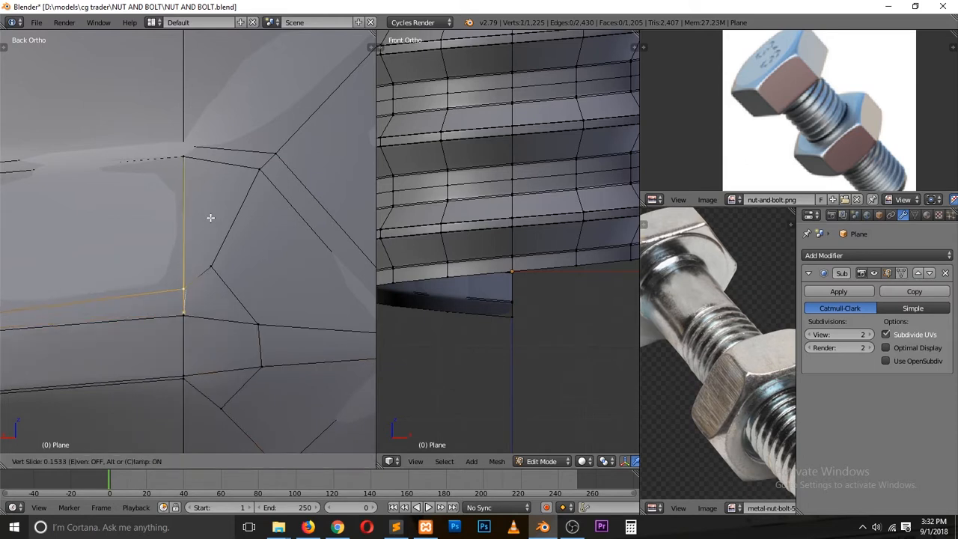
click(214, 175)
scroll(197, 291, down, 4)
shift+scroll(208, 290, down, 5)
right_click(180, 240)
key(g)
key(g)
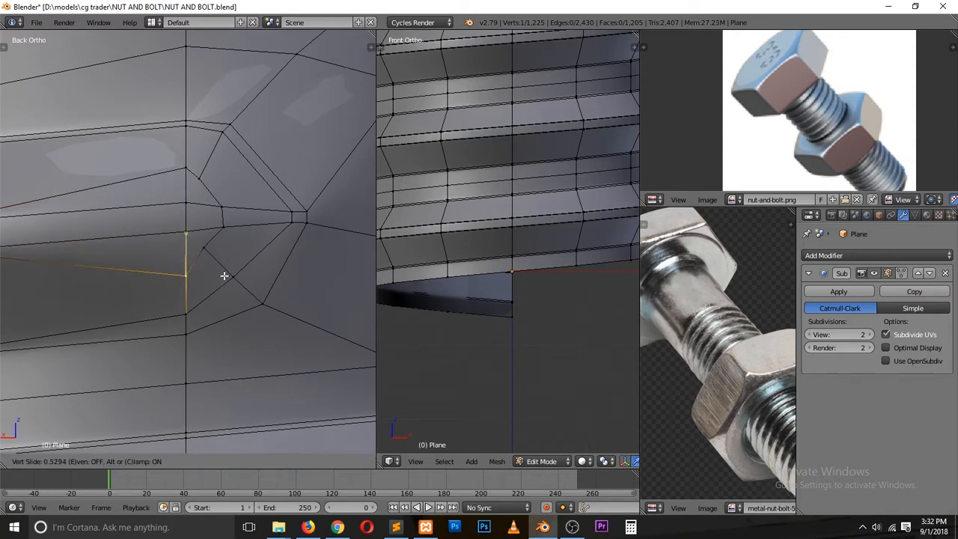
click(223, 274)
Step: Slide the lower and upper vertices of the tip's inner ring to even out its curve
right_click(205, 246)
key(g)
key(g)
click(242, 248)
right_click(200, 176)
key(g)
key(g)
click(229, 154)
Step: Slide the lower corner vertex of the thread tip's outline farther down and outward from the crest
right_click(253, 286)
key(g)
key(g)
click(279, 326)
key(g)
key(g)
click(301, 336)
Step: Move the two outermost vertices of the thread tip apart and outward onto the smooth shank
right_click(306, 199)
scroll(284, 290, down, 3)
key(g)
key(g)
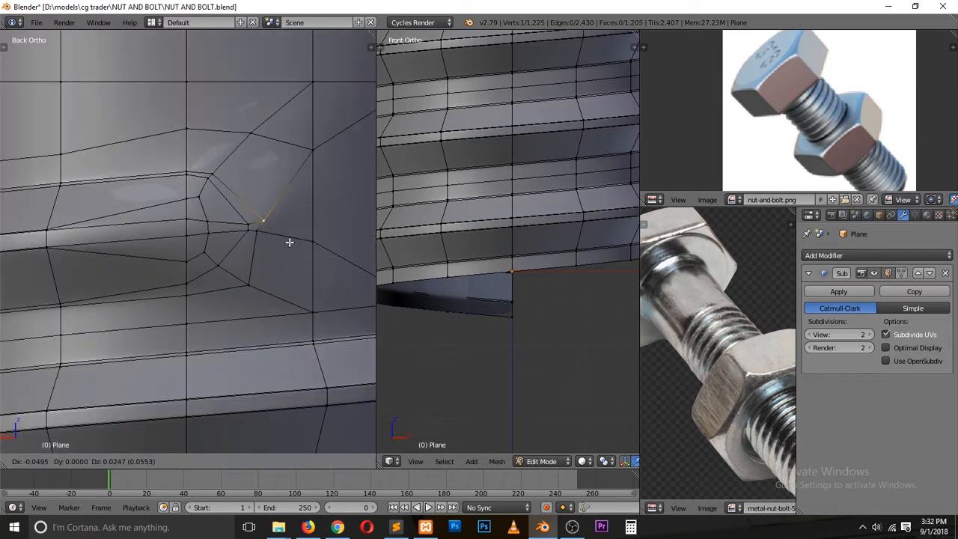
click(291, 198)
right_click(266, 226)
right_click(271, 232)
key(g)
key(g)
click(314, 255)
Step: Slide the two vertices just inside the tip's outer edge outward so they follow the rounded outline
right_click(246, 214)
key(g)
key(g)
click(267, 205)
key(g)
key(g)
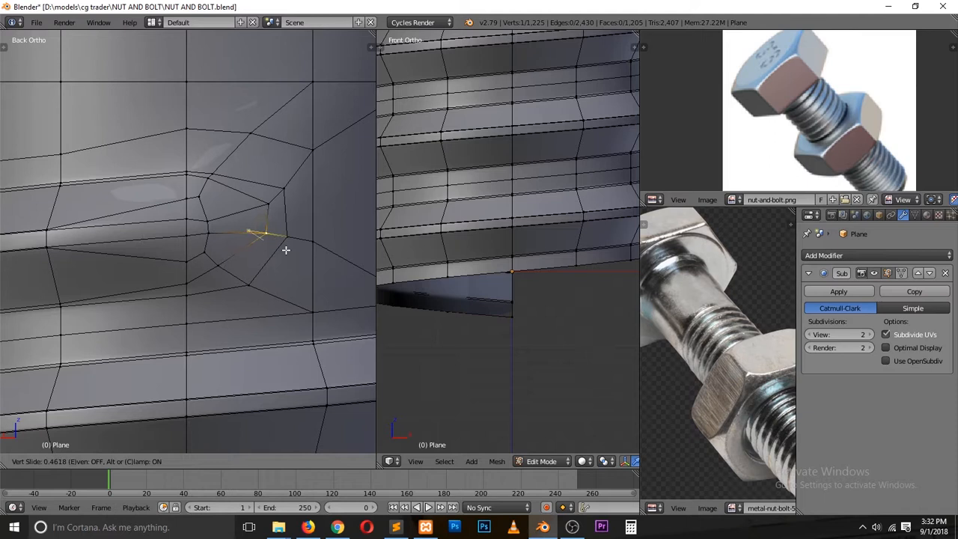
click(285, 250)
Step: Slide the outer and inner vertices at the tip's lower corner outward to complete the concentric rings
right_click(253, 280)
key(g)
key(g)
click(289, 291)
key(g)
key(g)
click(268, 281)
Step: Slide the outer vertices along the thread tip's upper edge upward to widen the upper band
right_click(239, 172)
key(g)
key(g)
click(247, 143)
right_click(194, 149)
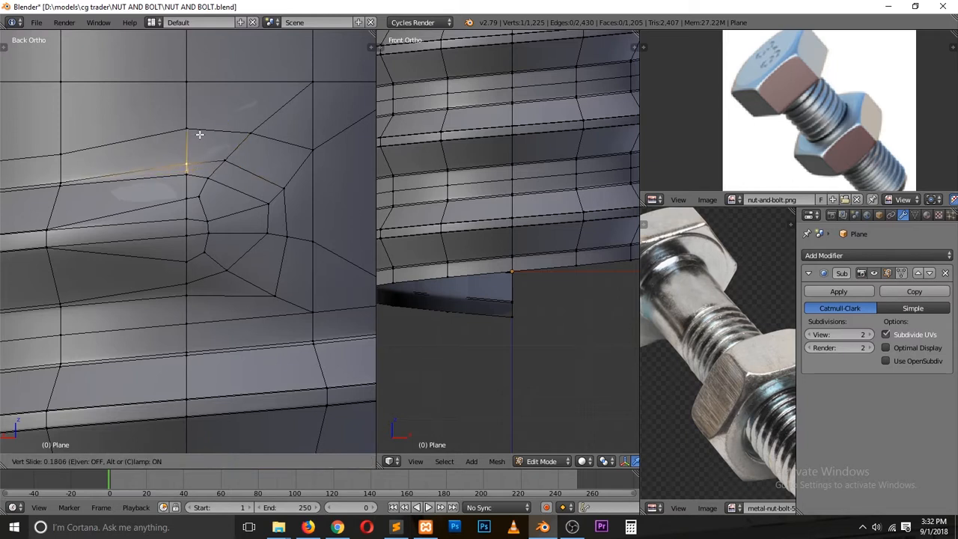
Step: Return to Object Mode, check the smoothed thread end from an angle, and save over the existing file
key(Tab)
scroll(235, 229, down, 4)
middle_drag(236, 232, 294, 185)
key(ctrl+s)
click(291, 195)
Step: In front view, select the shank's top edge loop and lower it along Z by about 1.1 units
key(KP_1)
scroll(232, 181, down, 4)
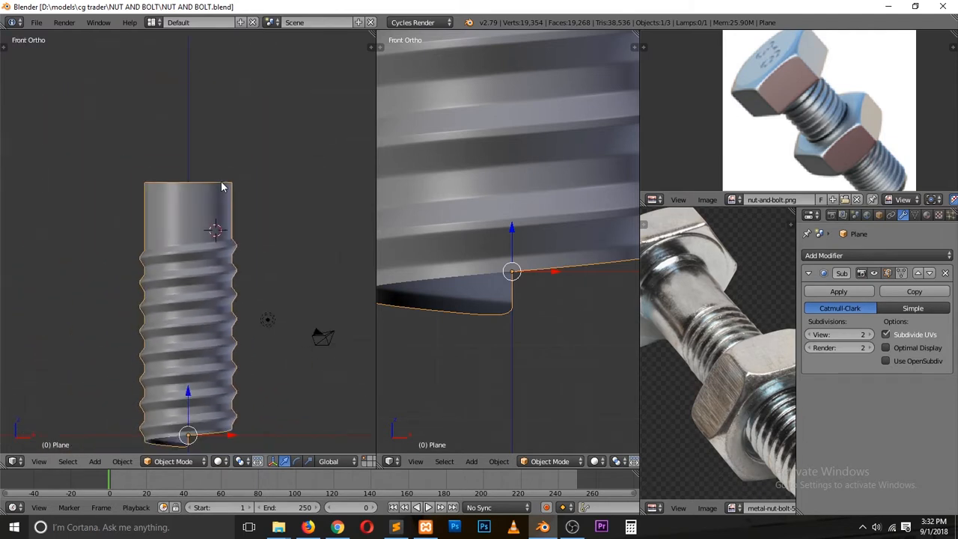
key(Tab)
alt+right_click(208, 187)
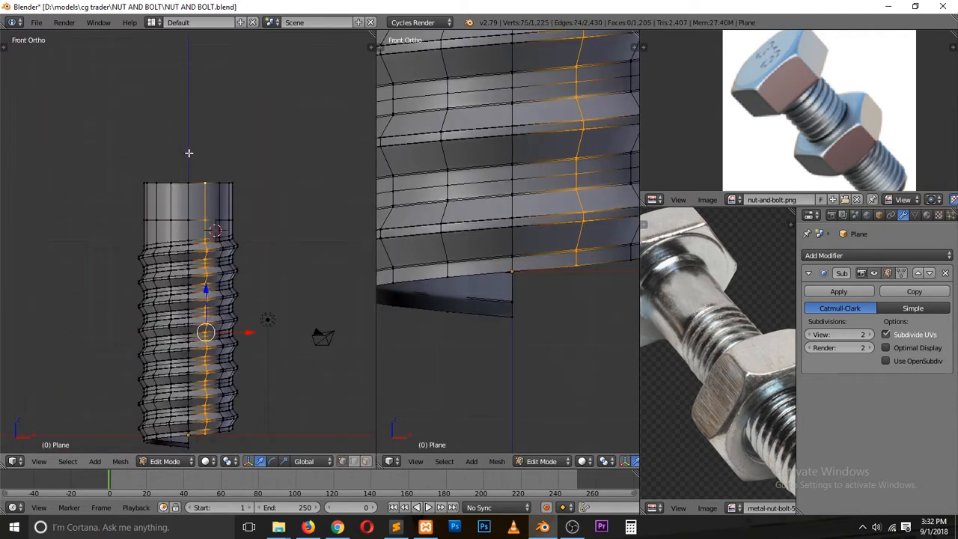
alt+right_click(188, 182)
key(g)
key(z)
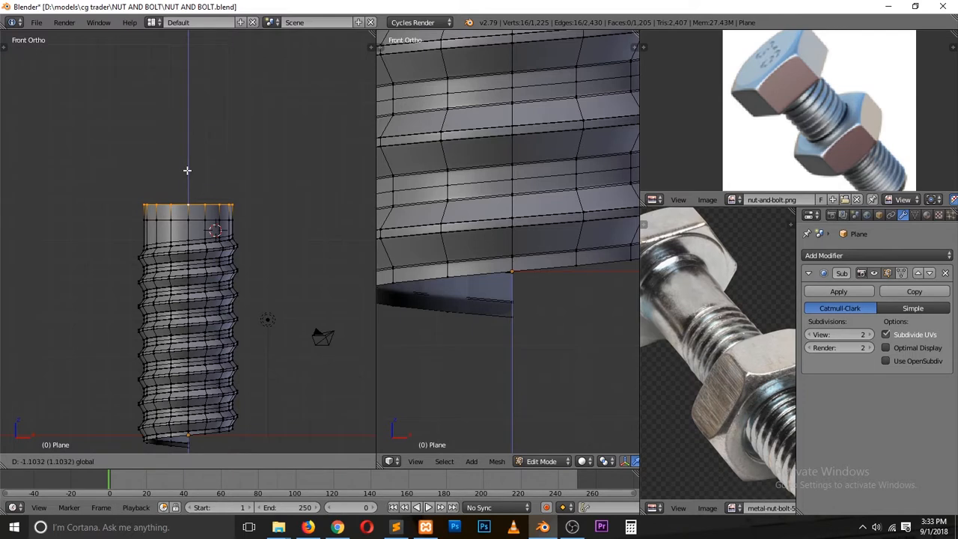
click(188, 165)
Step: Extrude the shank's top loop outward into a wider collar and extrude its rim a short distance up along Z
key(s)
click(276, 202)
key(e)
key(z)
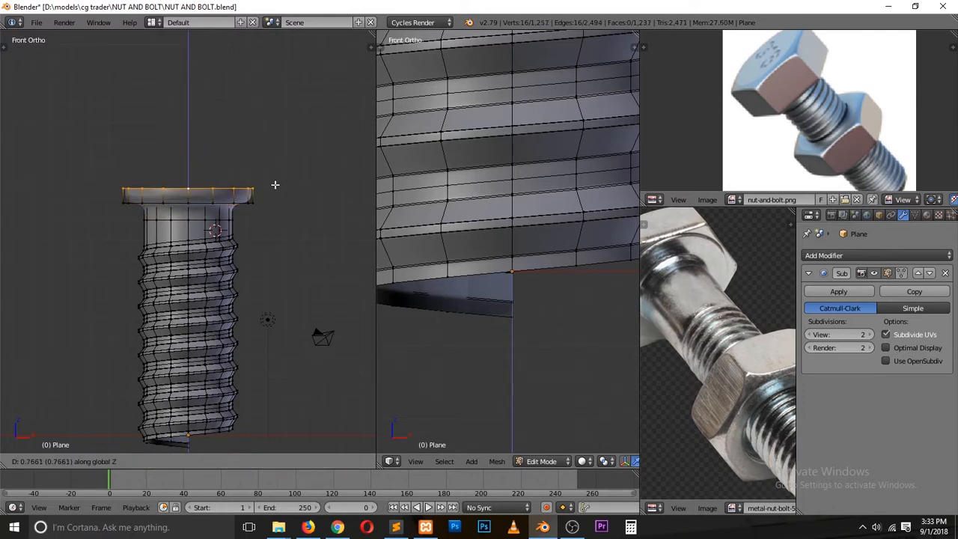
click(279, 190)
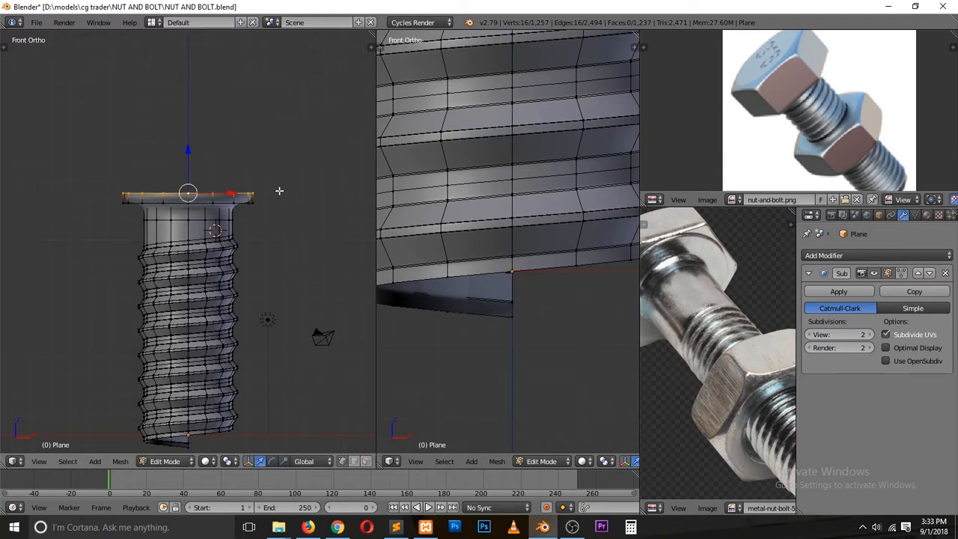
Step: Add two supporting edge loops around the collar's rim, near its upper and lower edges
middle_drag(279, 191, 211, 138)
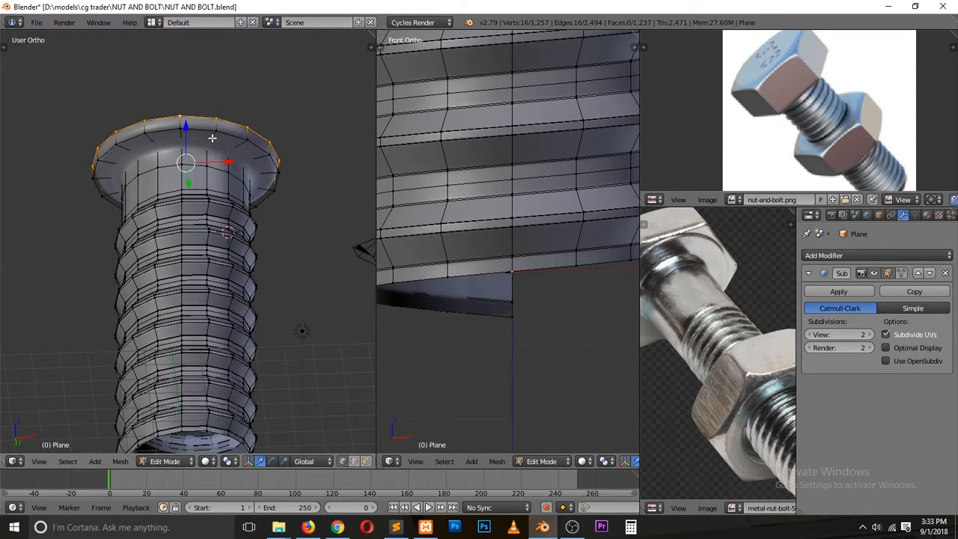
key(ctrl+r)
click(212, 136)
click(218, 135)
key(ctrl+r)
click(215, 137)
click(214, 141)
Step: Return to Object Mode, deselect everything in front view, and save over the existing file
key(Tab)
scroll(214, 178, down, 3)
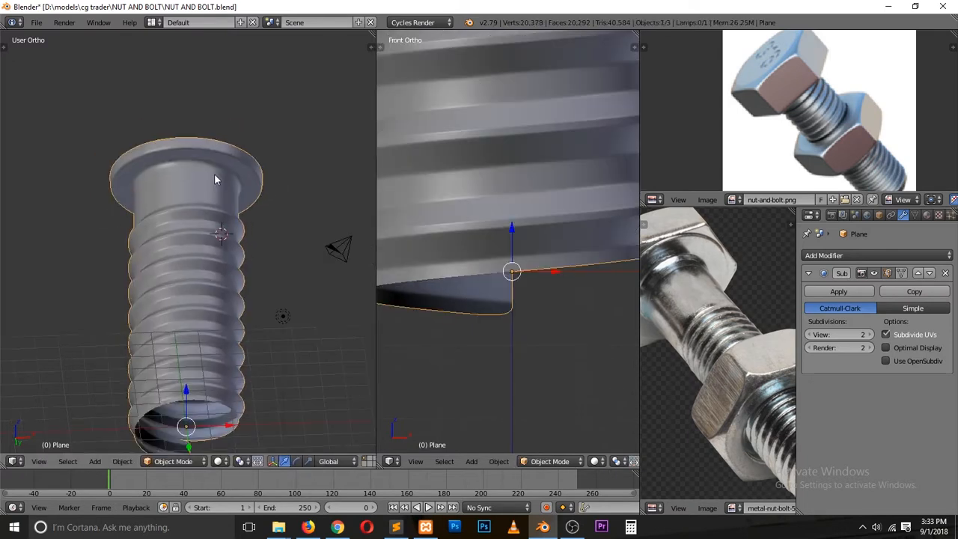
key(ctrl+s)
click(214, 179)
key(KP_1)
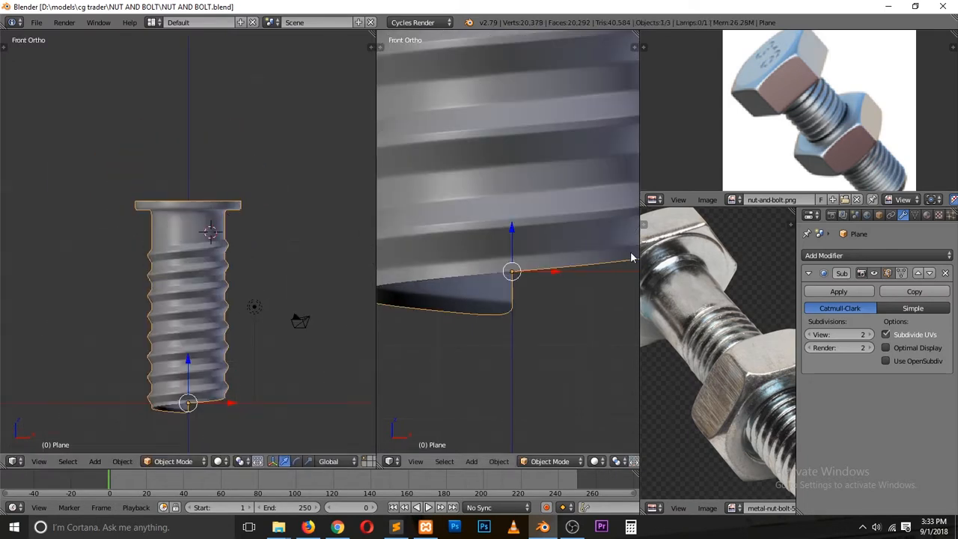
scroll(793, 120, down, 3)
key(a)
key(ctrl+s)
click(318, 288)
click(318, 288)
key(ctrl+s)
click(318, 288)
scroll(317, 289, up, 3)
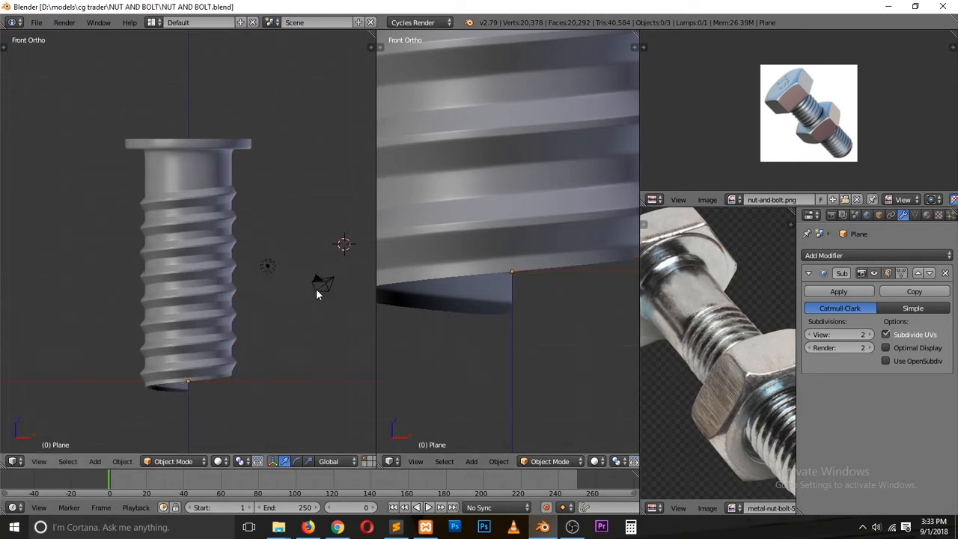
Step: Box-select the shank's lower part with the topmost thread turns in wireframe and duplicate it along Z below the bolt
key(Tab)
key(z)
key(z)
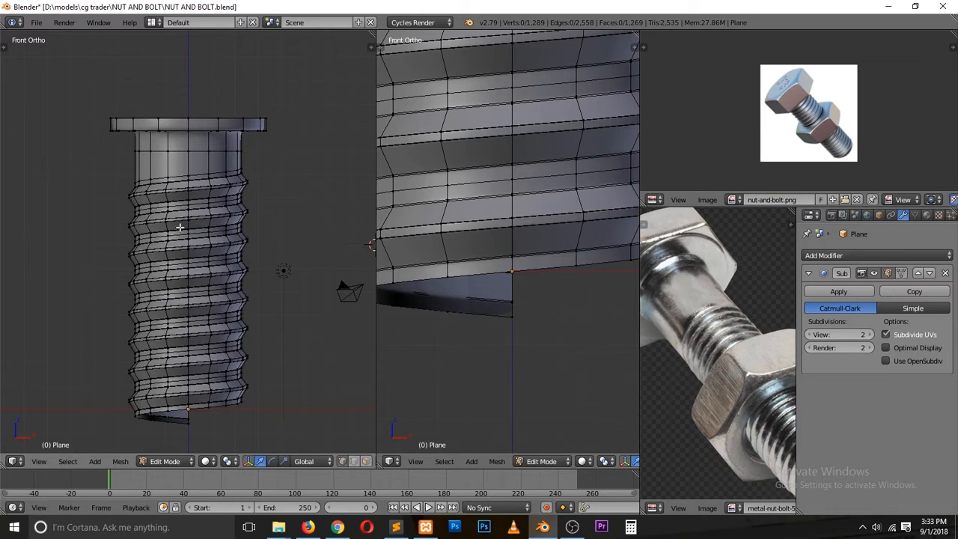
key(z)
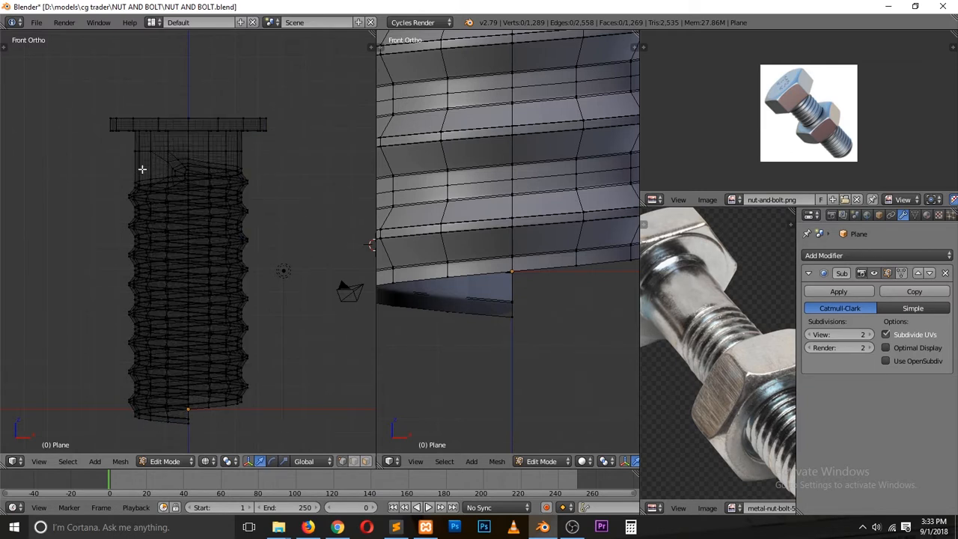
key(b)
drag(110, 144, 310, 210)
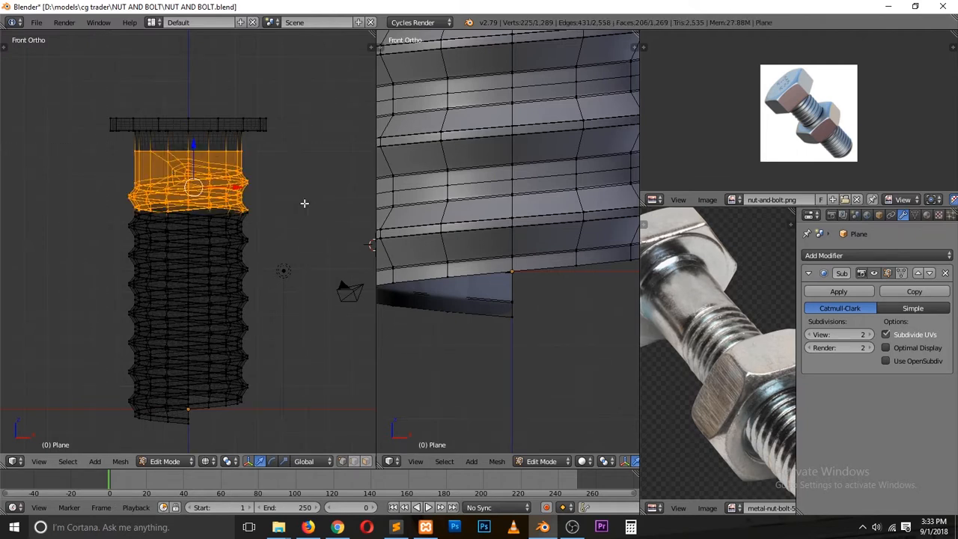
key(g)
key(z)
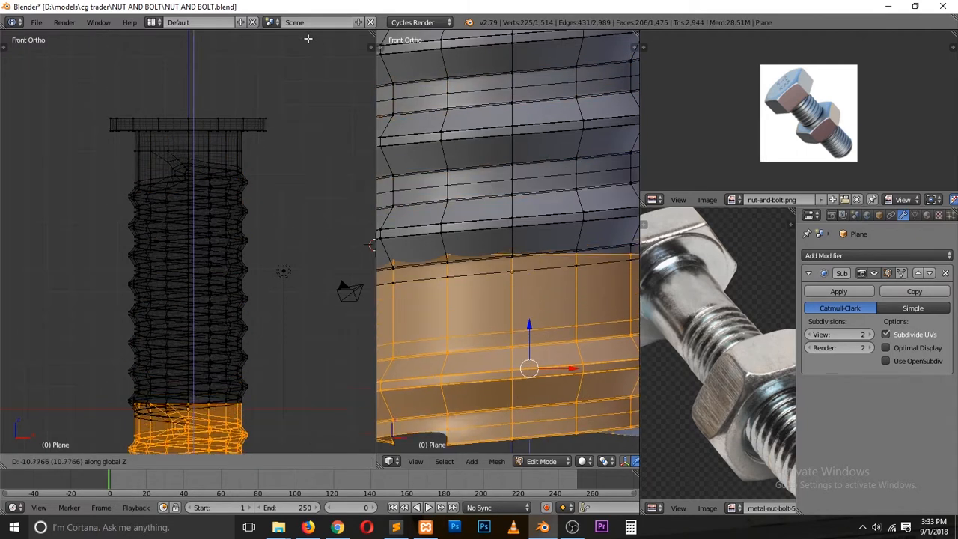
click(306, 71)
shift+scroll(292, 82, down, 5)
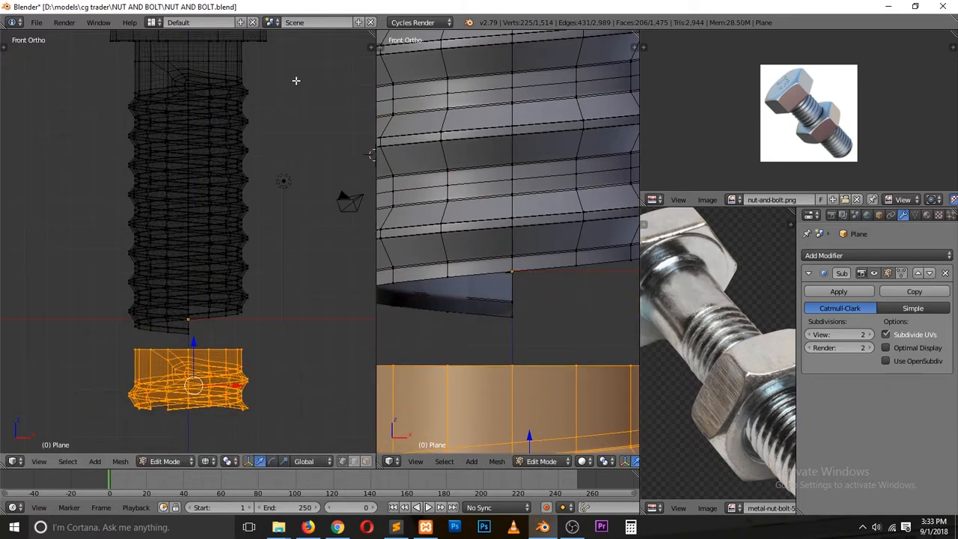
Step: Try mirroring the duplicated thread section along global Z beneath the bolt and delete the copy
key(ctrl+m)
key(z)
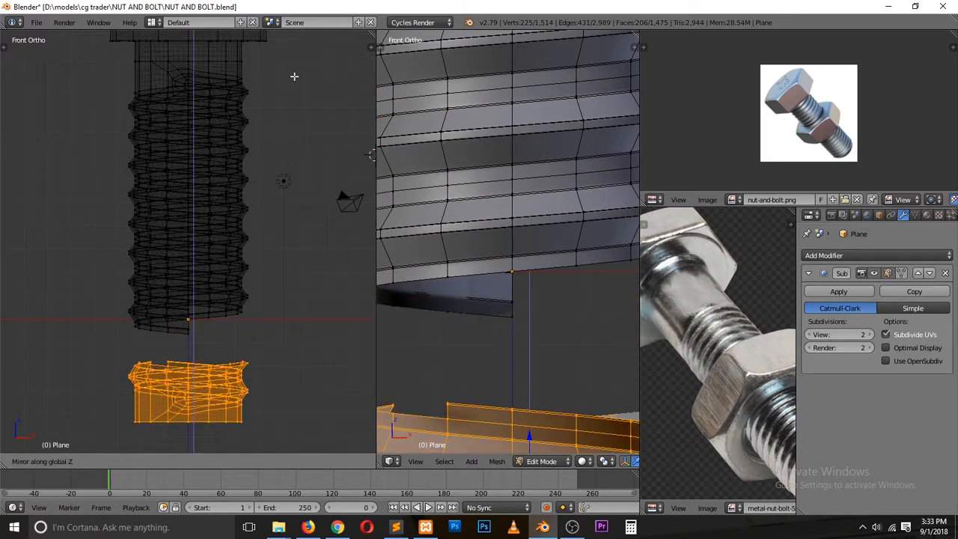
click(294, 77)
drag(196, 340, 204, 316)
key(z)
mouse_move(212, 318)
middle_down()
mouse_move(171, 327)
mouse_move(191, 320)
middle_up()
key(x)
click(193, 318)
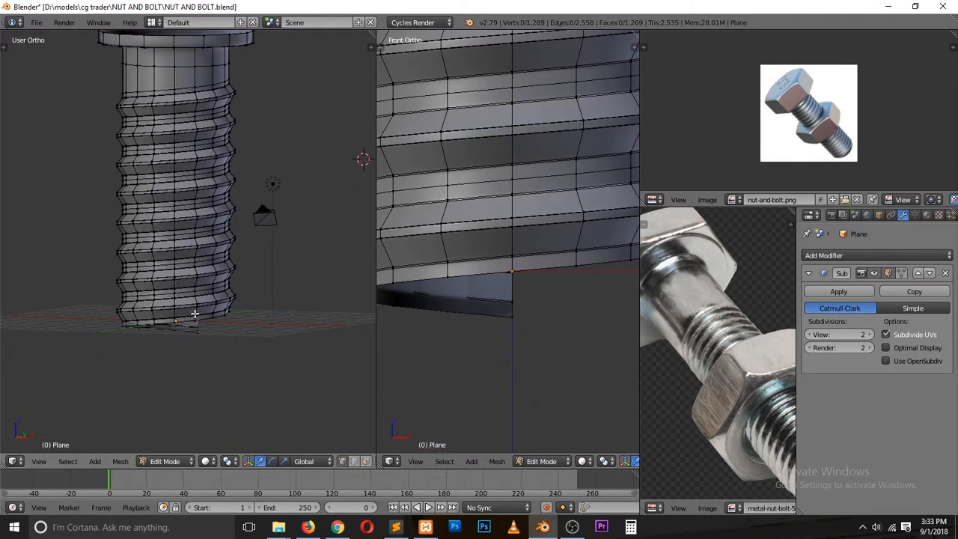
Step: Save over the existing file with the bolt's lower end in front view
key(KP_1)
scroll(237, 297, up, 2)
key(ctrl+s)
click(239, 300)
Step: Select the open boundary at the bolt's lower end, including the thread's end edges, and extrude it downward along Z
middle_drag(238, 299, 139, 314)
alt+right_click(149, 311)
key(a)
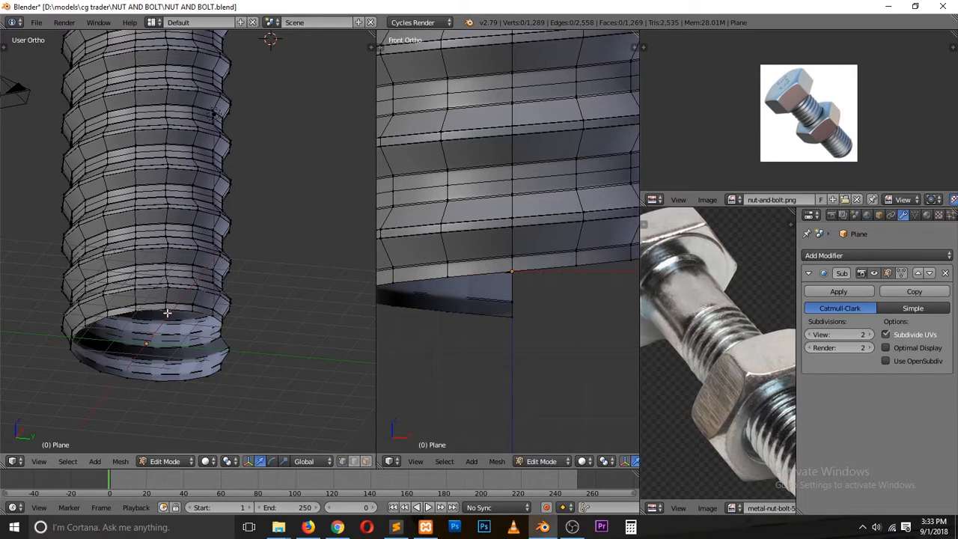
alt+right_click(150, 317)
alt+right_click(179, 327)
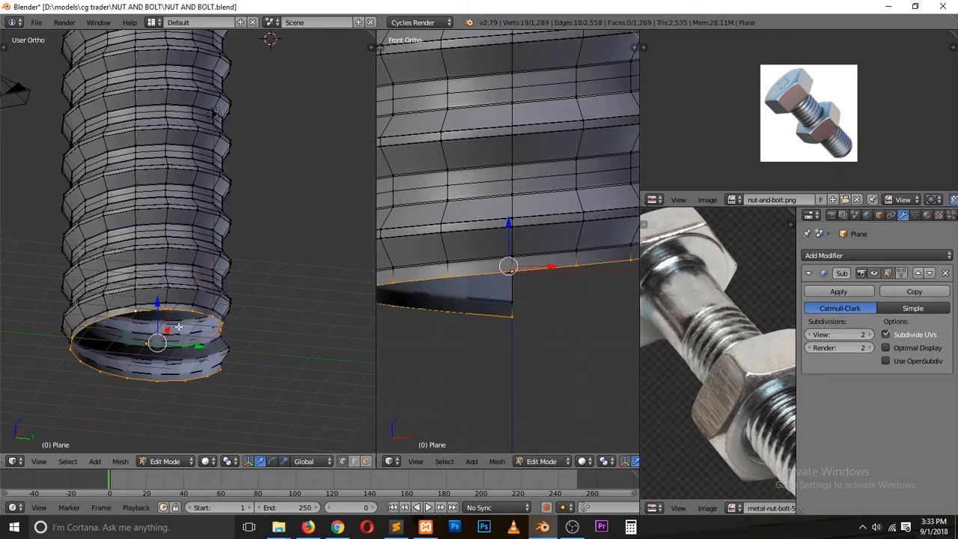
alt+shift+right_click(226, 339)
key(z)
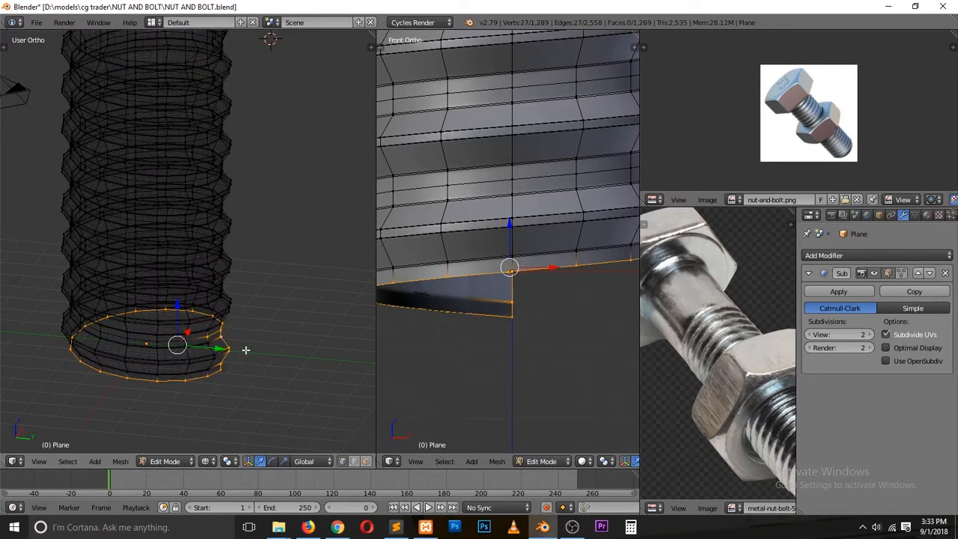
key(KP_1)
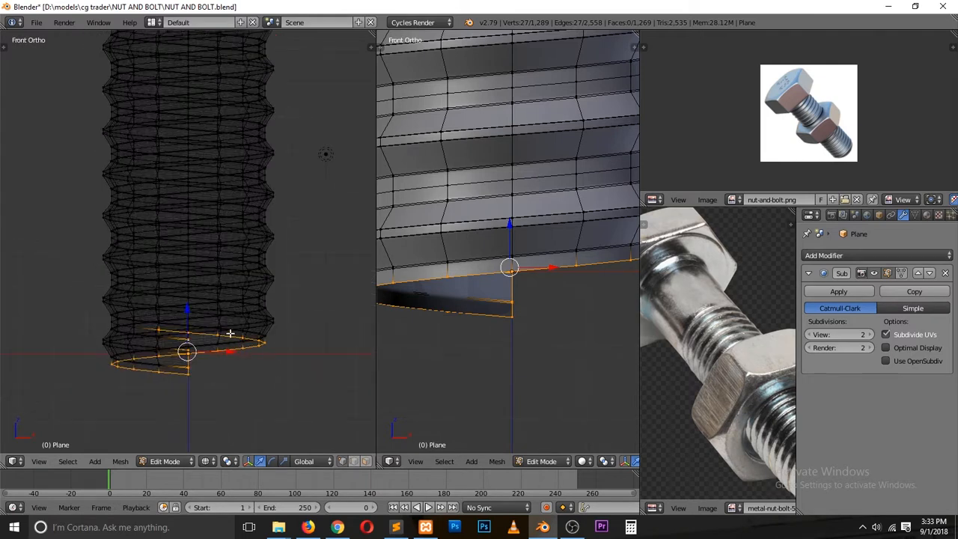
key(e)
key(z)
click(220, 386)
Step: Flatten the extruded bottom boundary by scaling it along Z
key(s)
key(z)
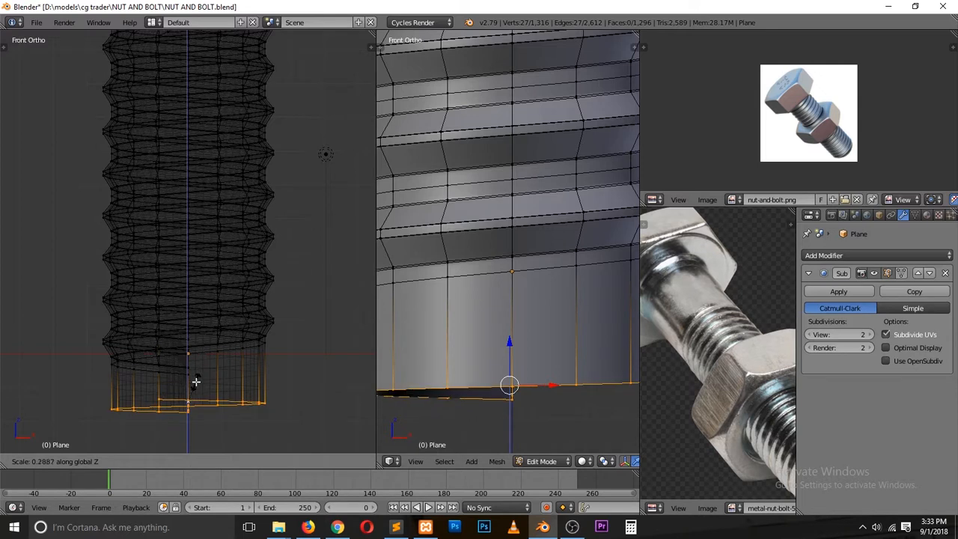
click(192, 381)
key(KP_0)
key(KP_1)
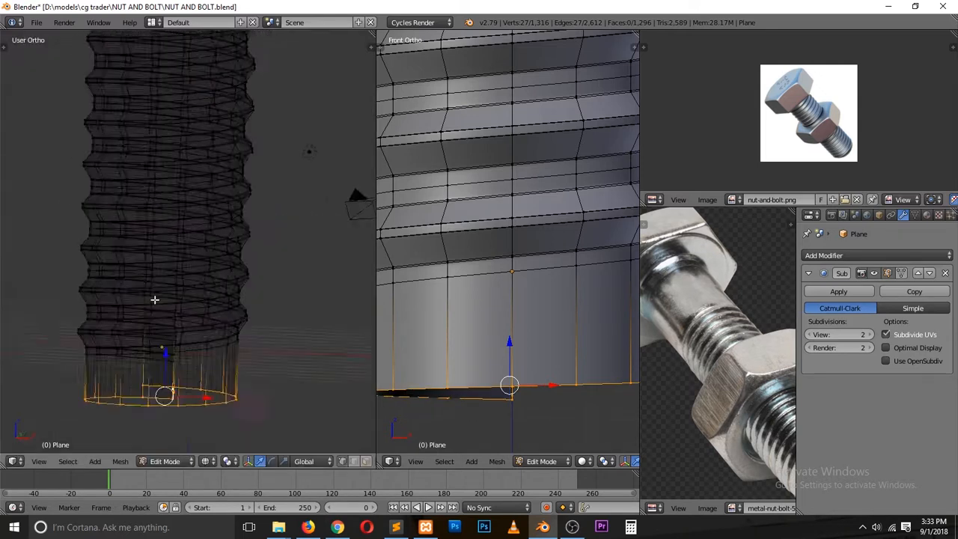
key(s)
key(z)
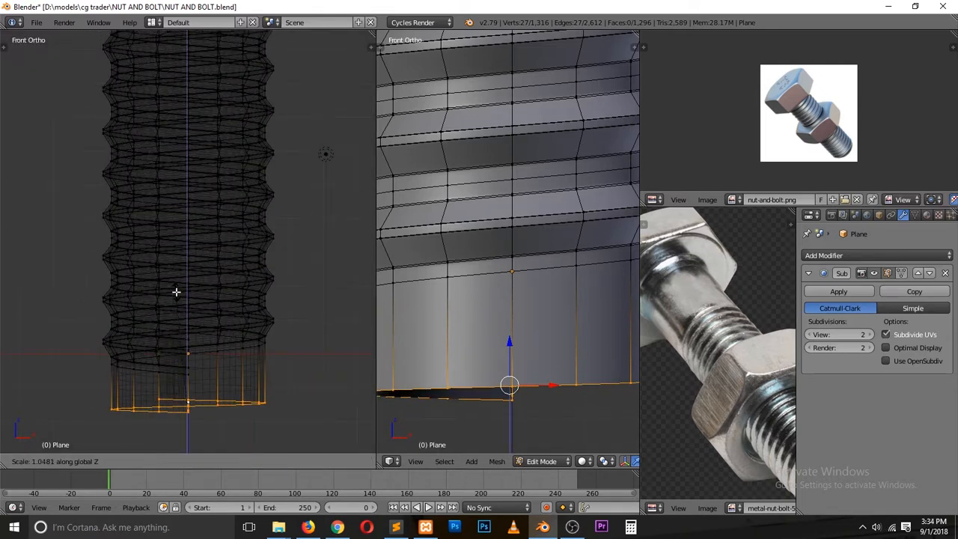
click(179, 290)
Step: Examine the lower thread end, select the vertex at its upper corner, and hide the subdivision preview in Edit Mode
key(Tab)
mouse_move(179, 289)
middle_down()
mouse_move(140, 337)
mouse_move(369, 355)
middle_up()
scroll(232, 343, up, 8)
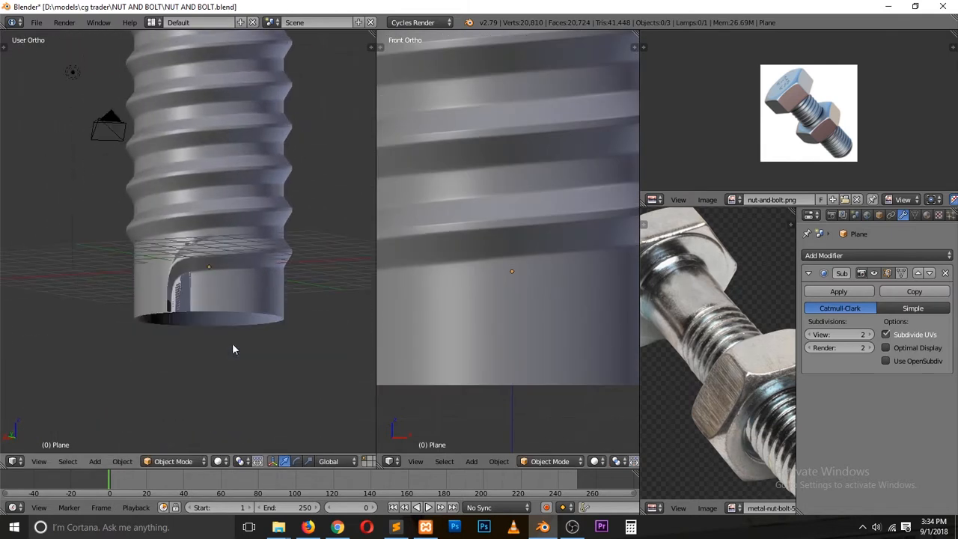
key(Tab)
key(a)
middle_drag(125, 294, 194, 291)
scroll(195, 291, up, 2)
shift+middle_drag(261, 291, 196, 291)
right_click(207, 290)
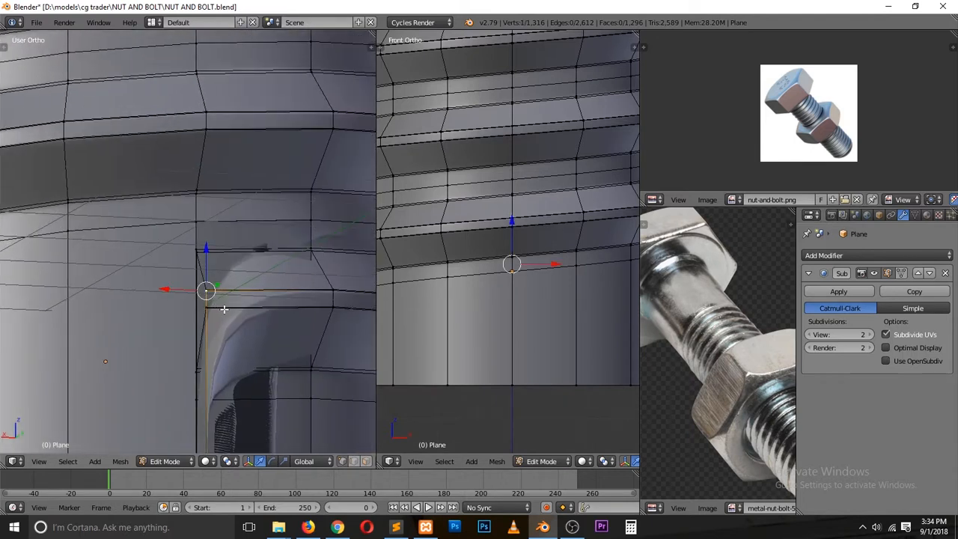
click(875, 275)
shift+scroll(247, 342, down, 4)
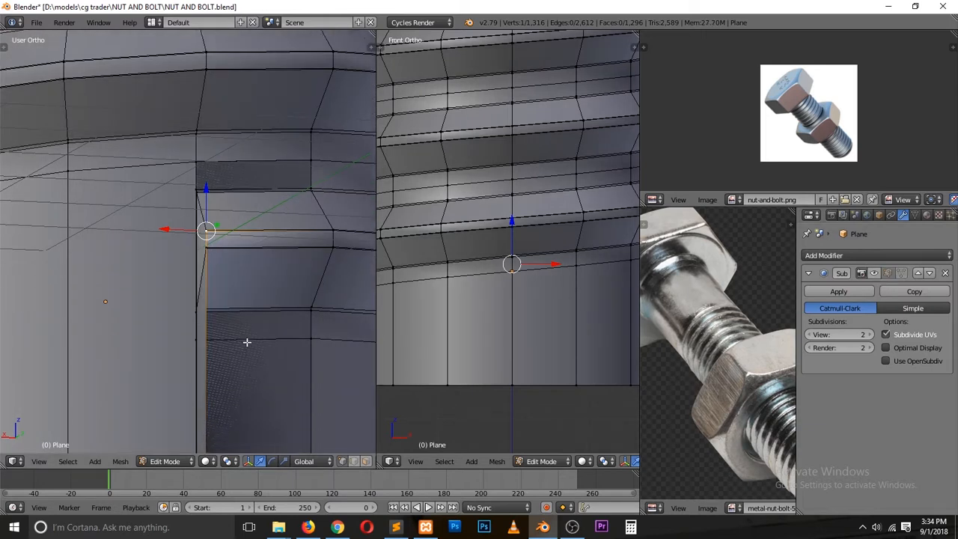
Step: Select the vertex at the upper corner of the lower thread end and set the snap element to Vertex
shift+scroll(247, 342, down, 2)
scroll(230, 224, up, 4)
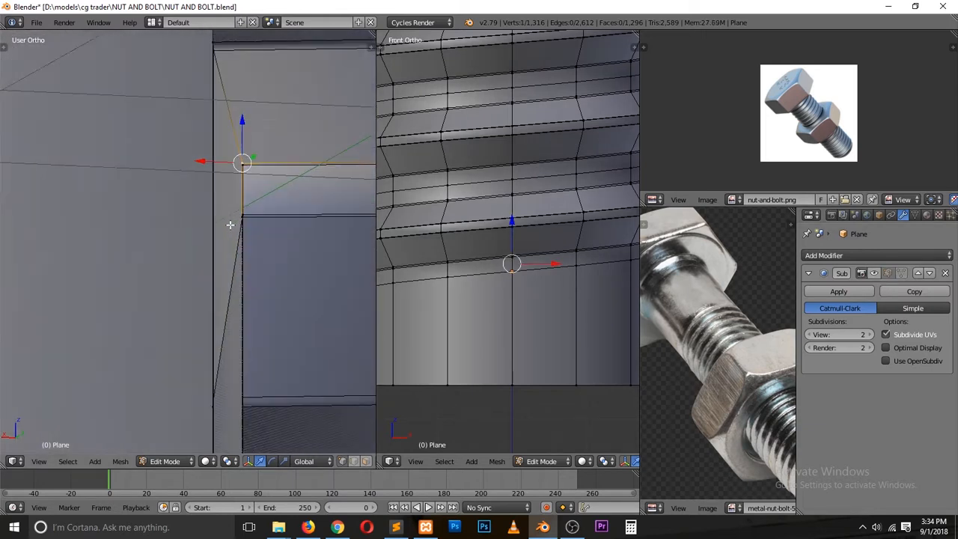
ctrl+scroll(128, 173, down, 4)
scroll(123, 179, down, 4)
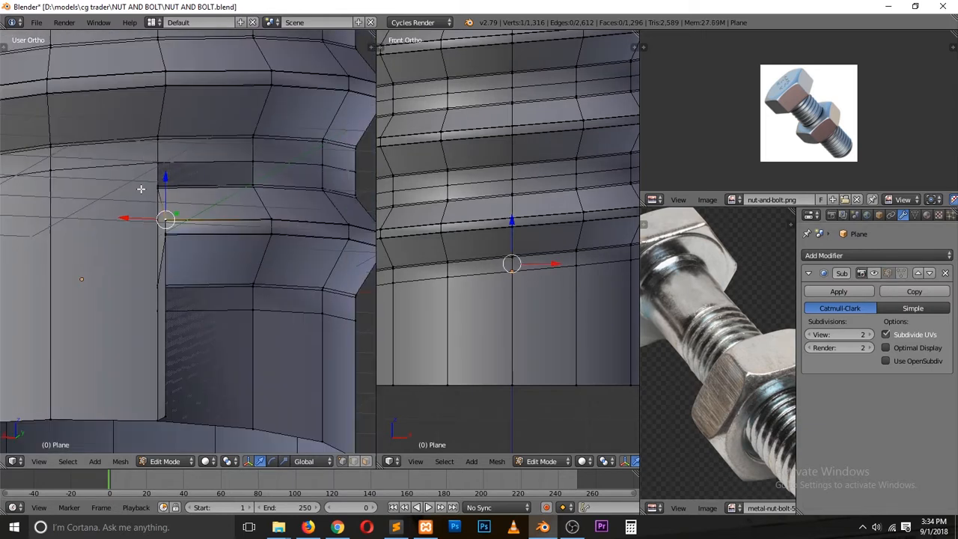
scroll(142, 189, up, 2)
shift+scroll(142, 187, up, 5)
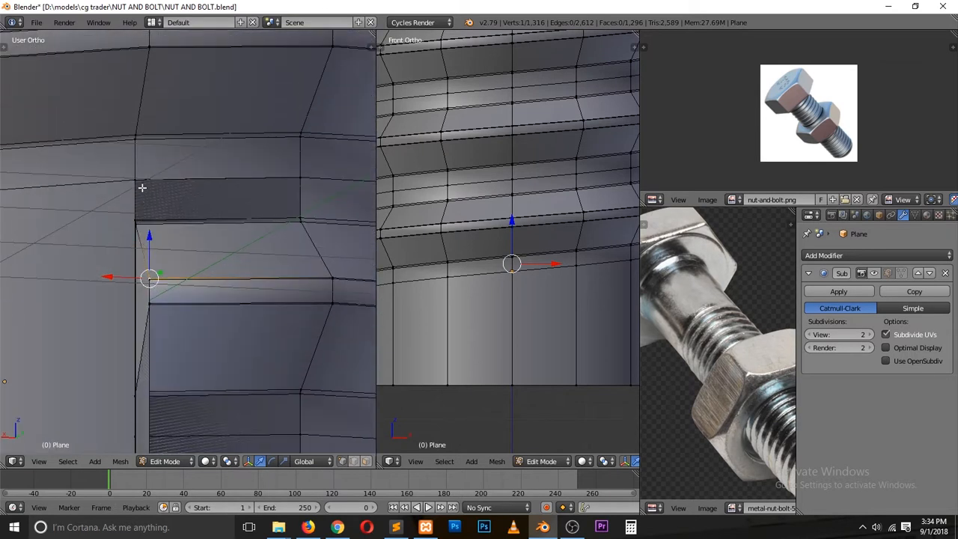
scroll(146, 190, up, 5)
ctrl+scroll(150, 201, down, 3)
right_click(125, 183)
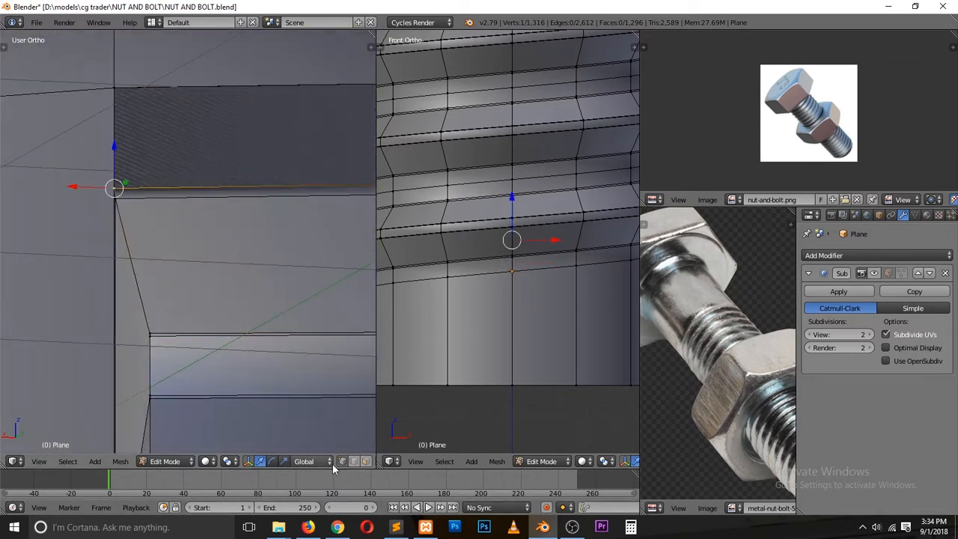
scroll(333, 460, down, 7)
scroll(322, 458, down, 2)
click(263, 461)
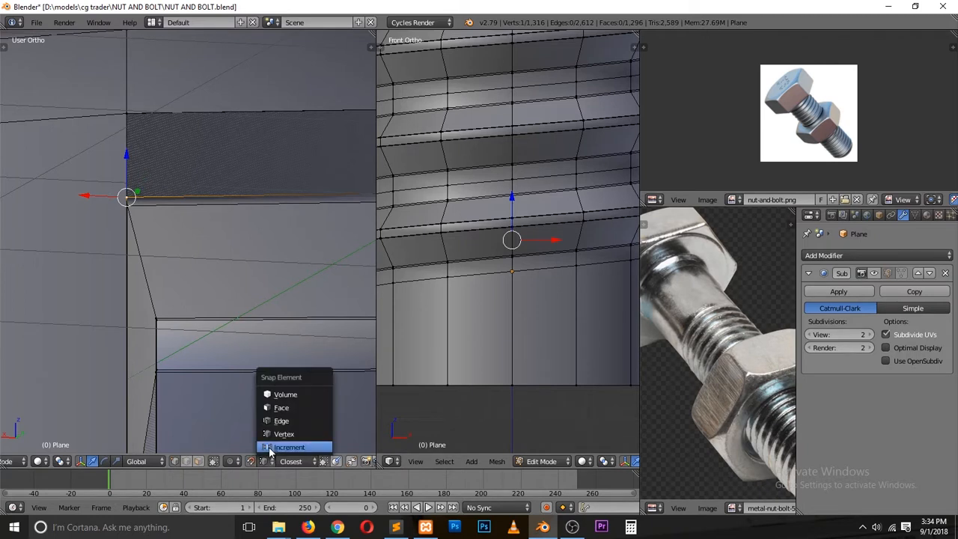
click(281, 435)
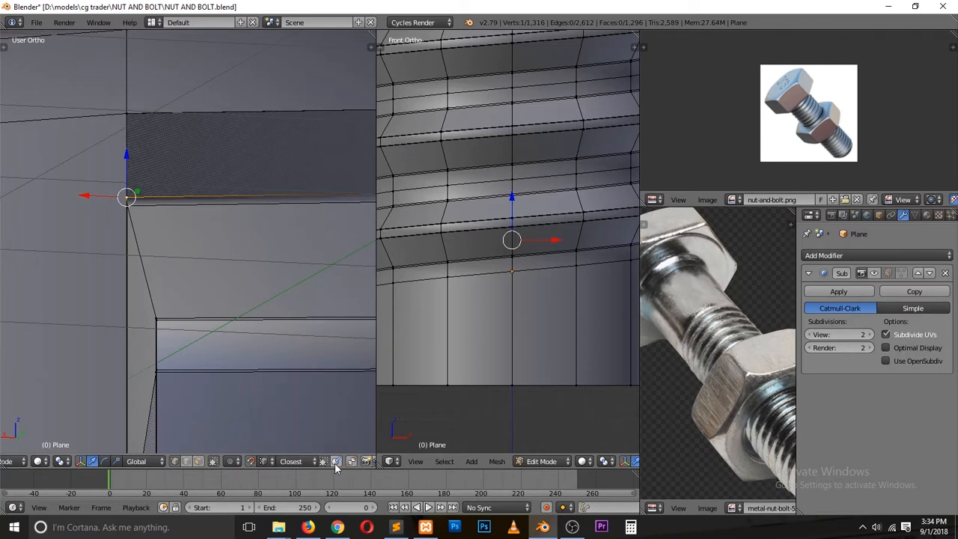
shift+scroll(193, 271, up, 6)
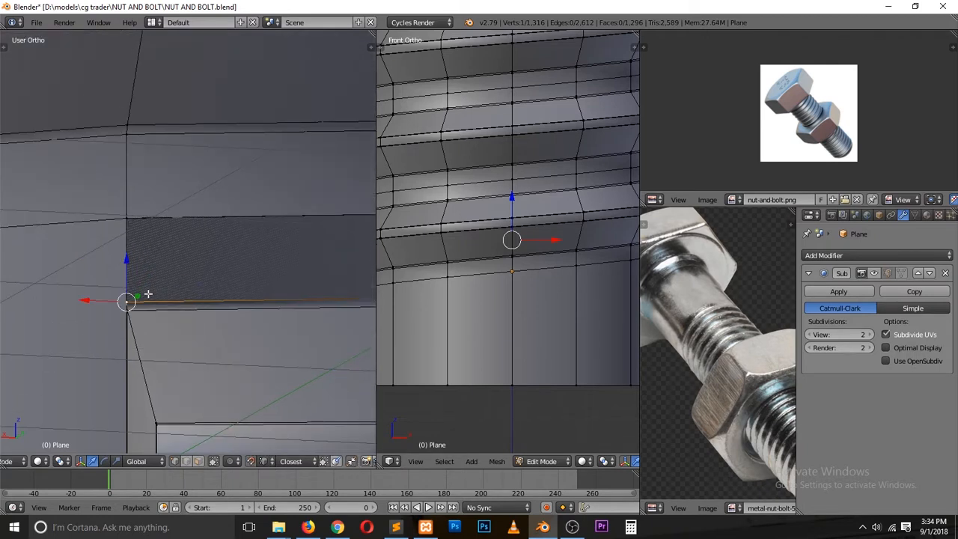
key(g)
right_click(155, 205)
middle_drag(135, 297, 188, 302)
ctrl+scroll(185, 304, up, 6)
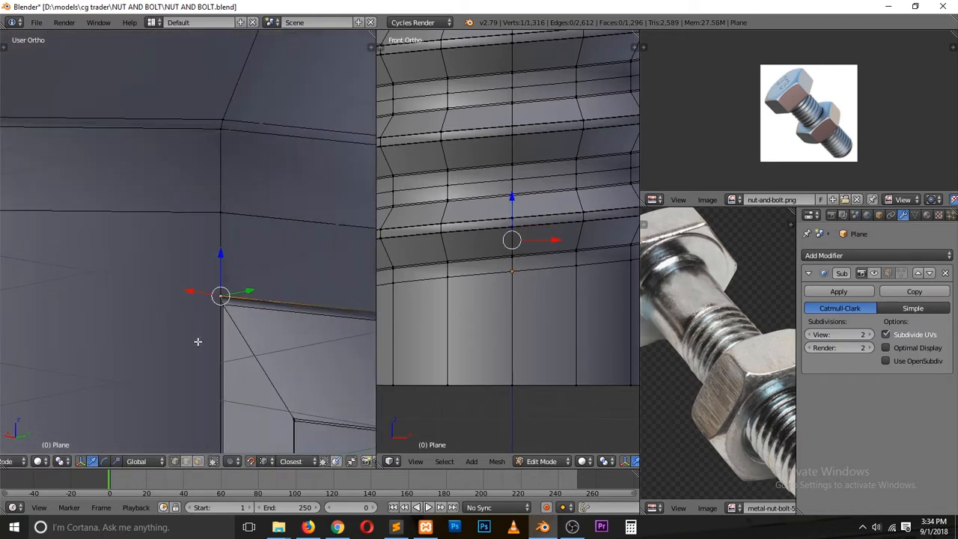
key(g)
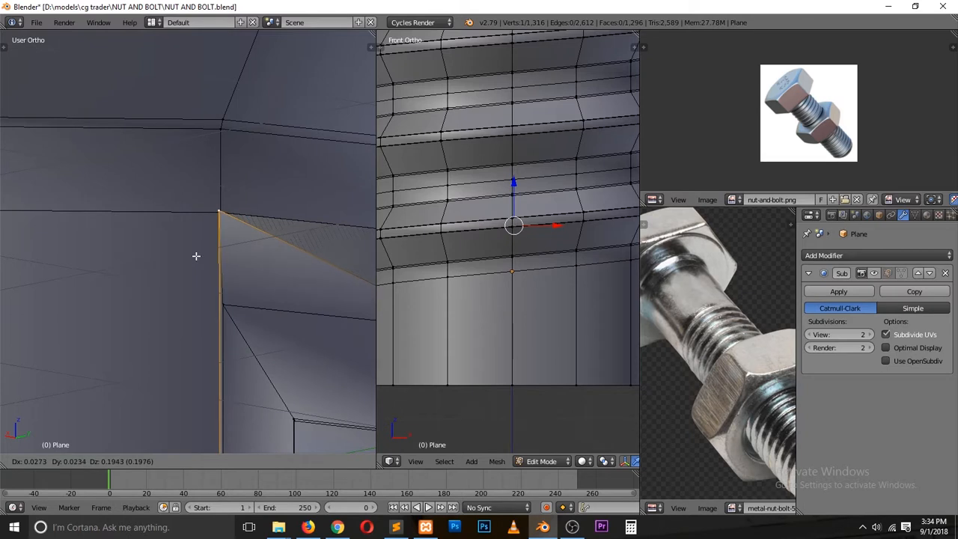
right_click(199, 259)
Step: Try to merge the thread end's corner vertex with the shank vertex directly above it
scroll(214, 279, up, 4)
key(g)
right_click(263, 241)
shift+right_click(258, 180)
key(alt+m)
click(261, 218)
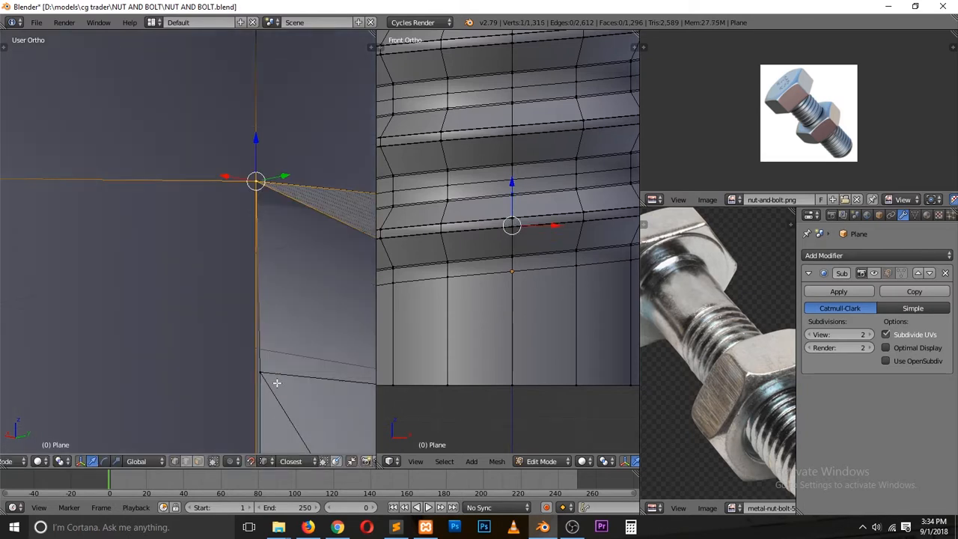
Step: Try deleting the overlapping face on the inner side of the lower thread end
key(a)
scroll(272, 406, down, 3)
scroll(262, 392, down, 2)
key(z)
scroll(225, 374, down, 3)
mouse_move(177, 355)
middle_down()
mouse_move(214, 280)
mouse_move(278, 295)
middle_up()
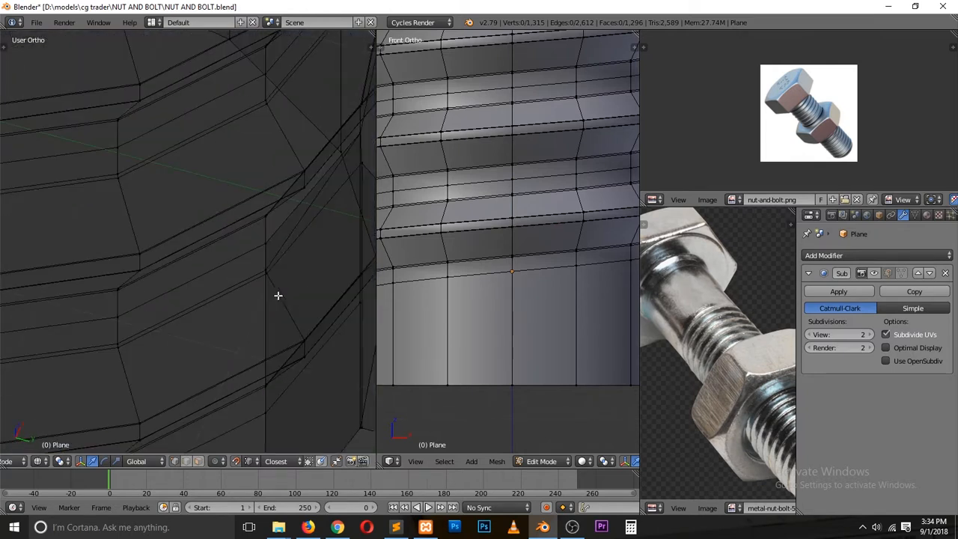
key(z)
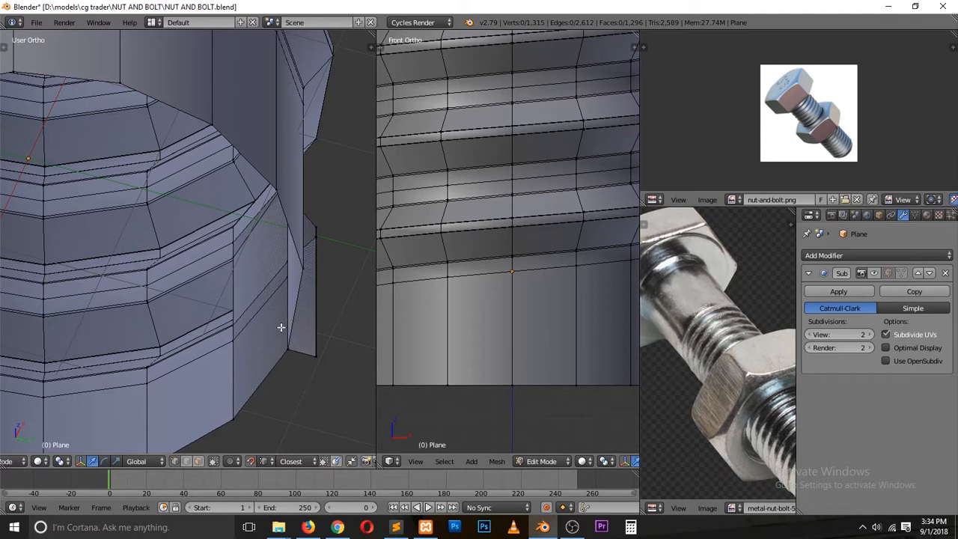
key(ctrl+Tab)
click(277, 348)
key(x)
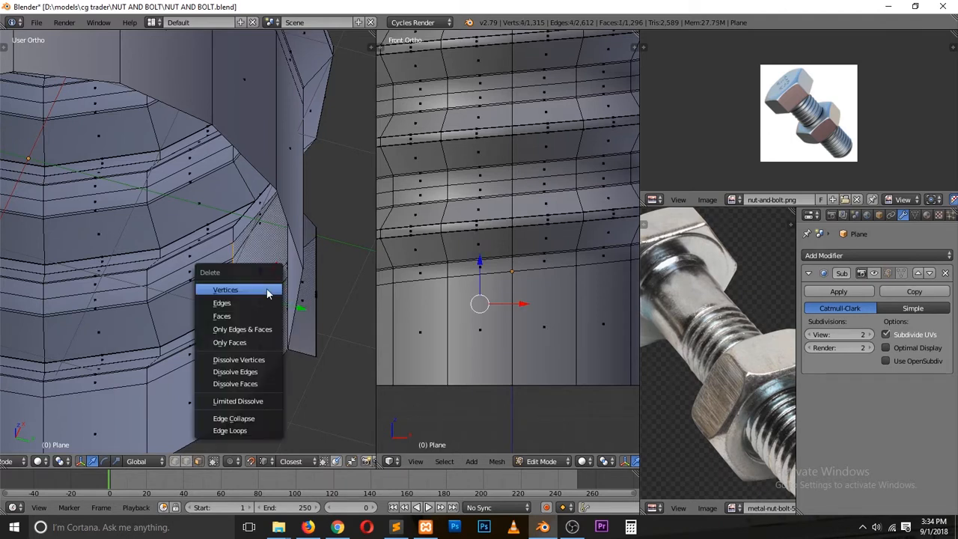
click(260, 316)
Step: Undo the face deletion and the vertex merge at the thread end
middle_drag(261, 299, 150, 342)
scroll(152, 340, up, 3)
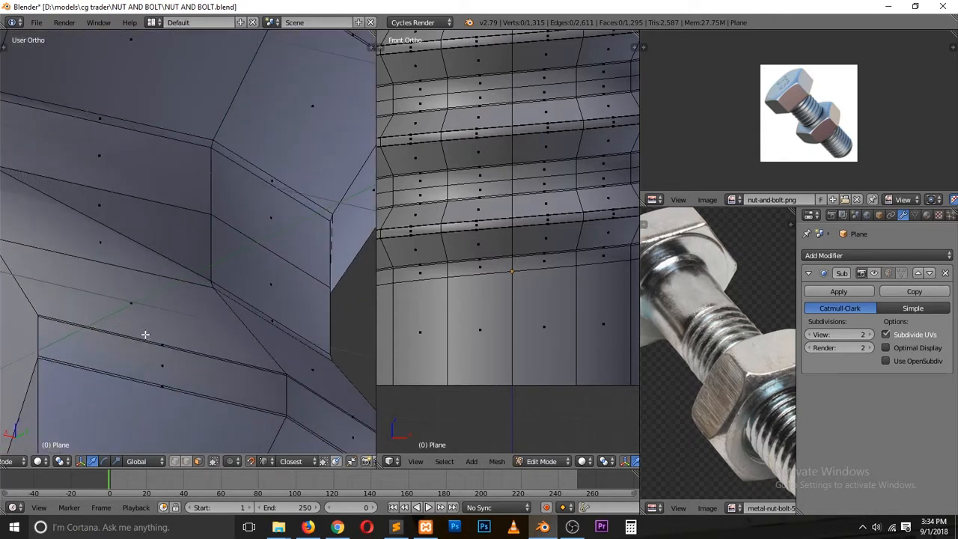
key(ctrl+z)
key(a)
Step: Try to edge-slide the four vertices at the tip of the lower thread end
key(ctrl+Tab)
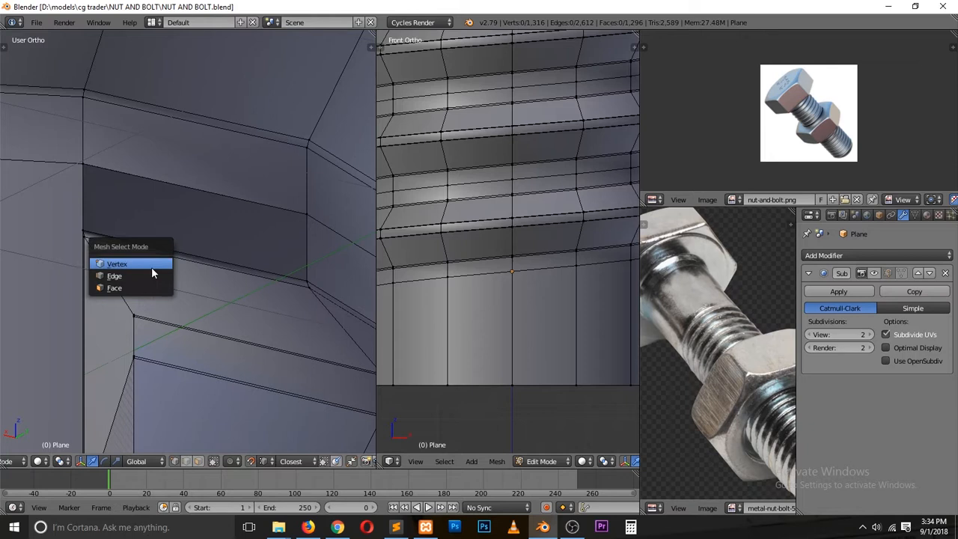
click(152, 267)
right_click(136, 314)
shift+scroll(142, 378, down, 4)
scroll(148, 367, up, 3)
key(a)
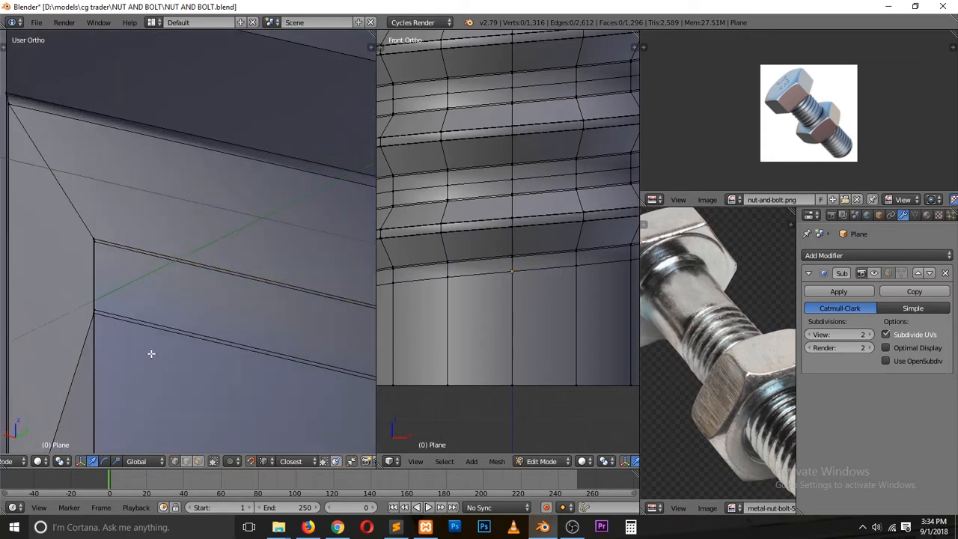
key(z)
right_click(100, 253)
shift+right_click(88, 319)
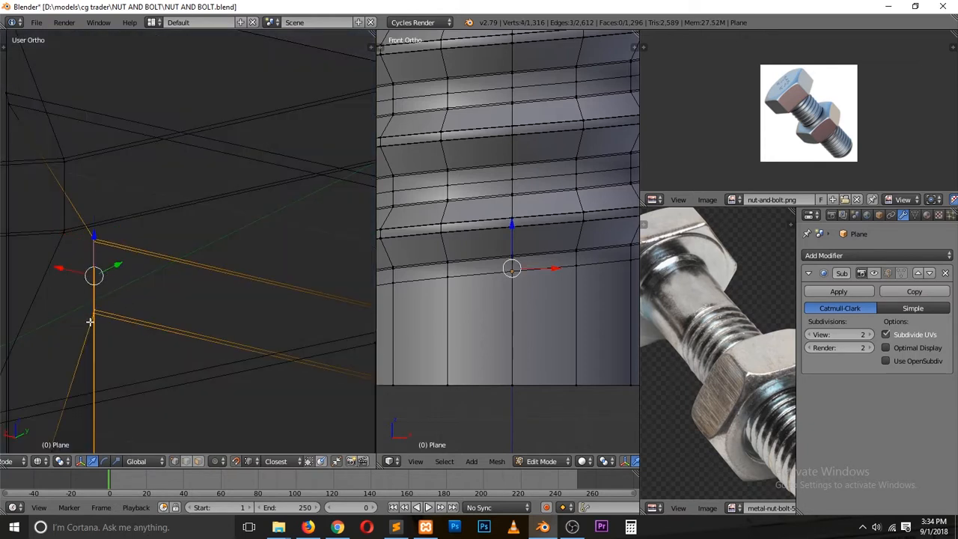
key(g)
key(g)
right_click(222, 307)
key(z)
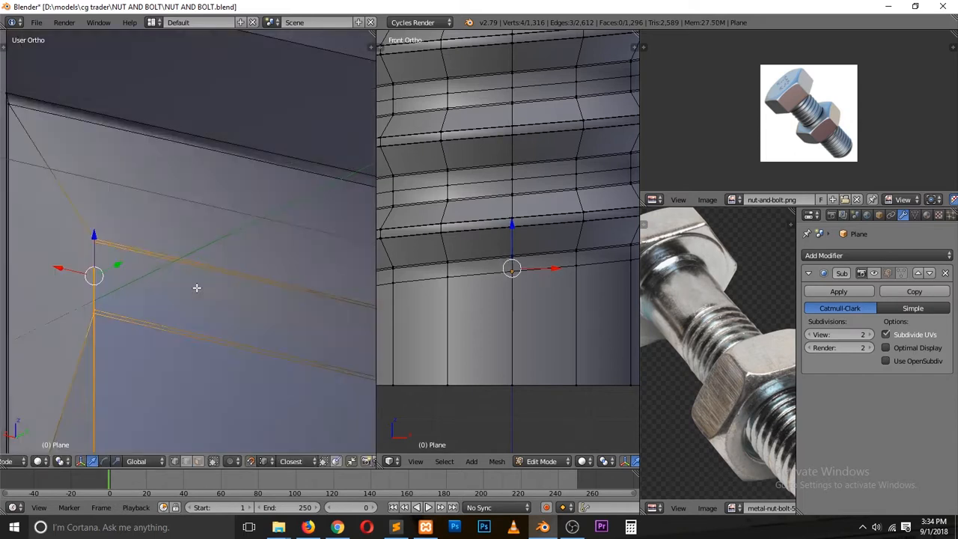
scroll(197, 285, down, 5)
key(g)
key(g)
right_click(228, 261)
scroll(222, 271, up, 5)
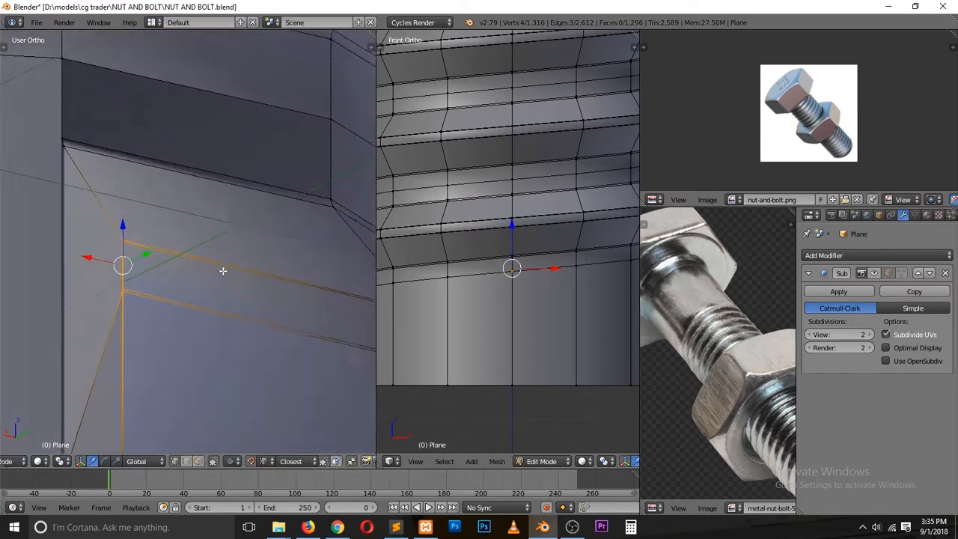
Step: Select the two inner vertices at the thread tip and, with snapping off, slide their edge along the thread
key(a)
scroll(101, 256, up, 4)
scroll(107, 255, down, 2)
right_click(110, 241)
shift+right_click(120, 378)
key(g)
key(g)
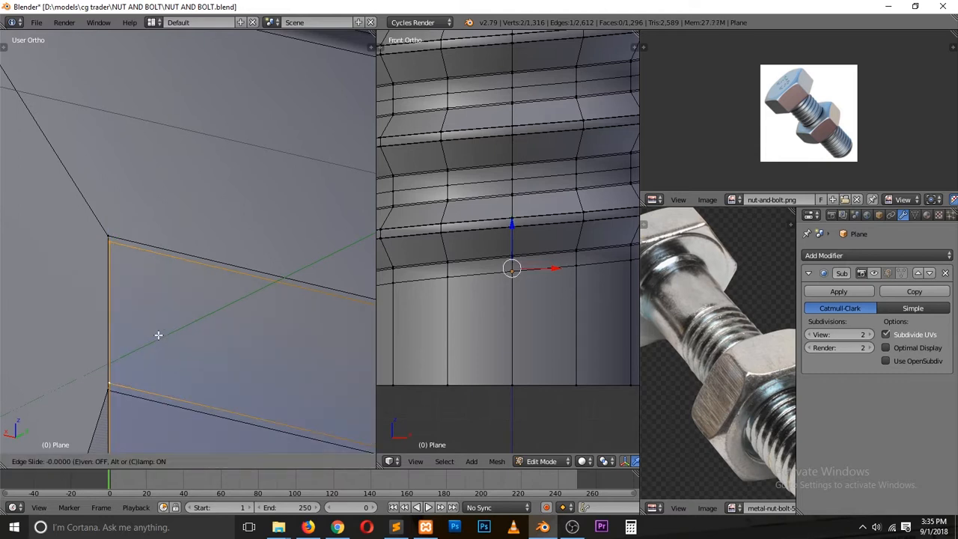
right_click(139, 270)
scroll(149, 288, down, 3)
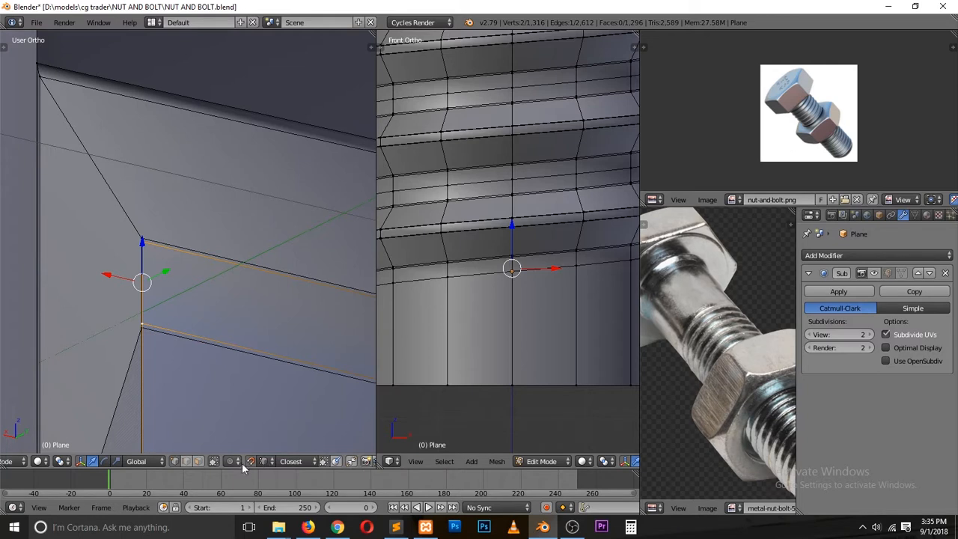
key(g)
key(g)
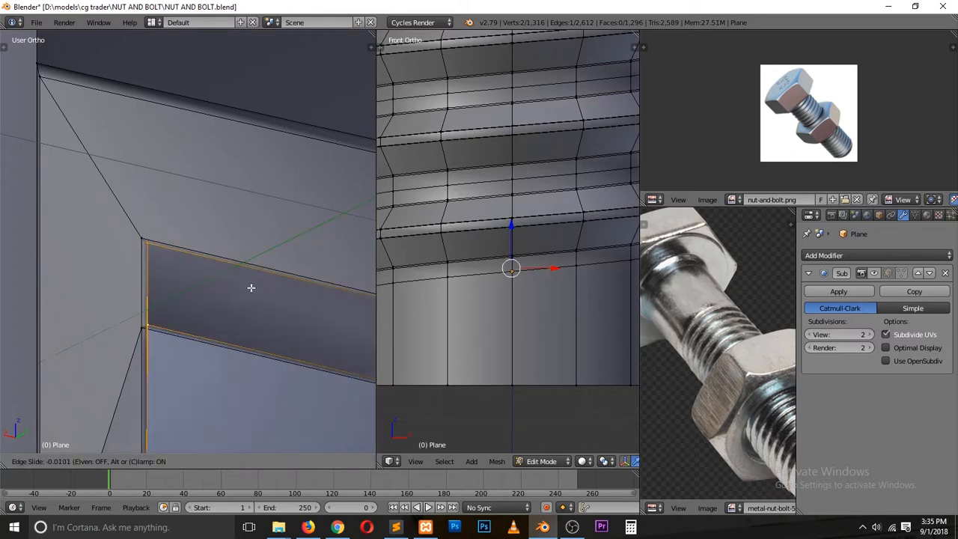
click(46, 347)
Step: Switch to face selection and delete the stray faces behind the lower thread end
scroll(123, 356, down, 2)
key(a)
middle_drag(156, 372, 156, 350)
key(ctrl+Tab)
click(157, 364)
right_click(185, 346)
key(ctrl+Tab)
click(183, 371)
right_click(179, 334)
click(185, 336)
right_click(181, 330)
key(x)
click(181, 332)
Step: Delete the narrow vertical faces running down from the thread tip
middle_drag(183, 333, 122, 341)
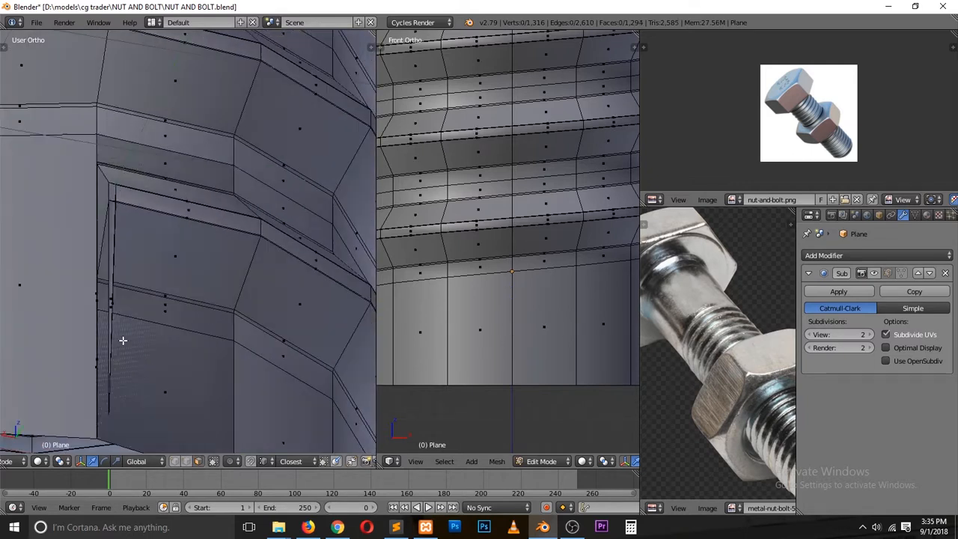
alt+right_click(110, 307)
key(x)
click(117, 300)
right_click(110, 301)
key(x)
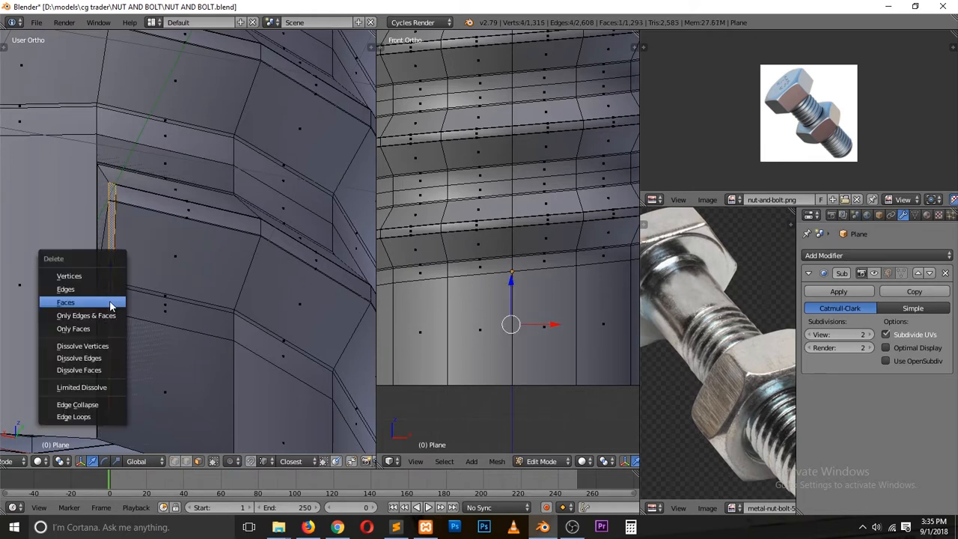
click(110, 301)
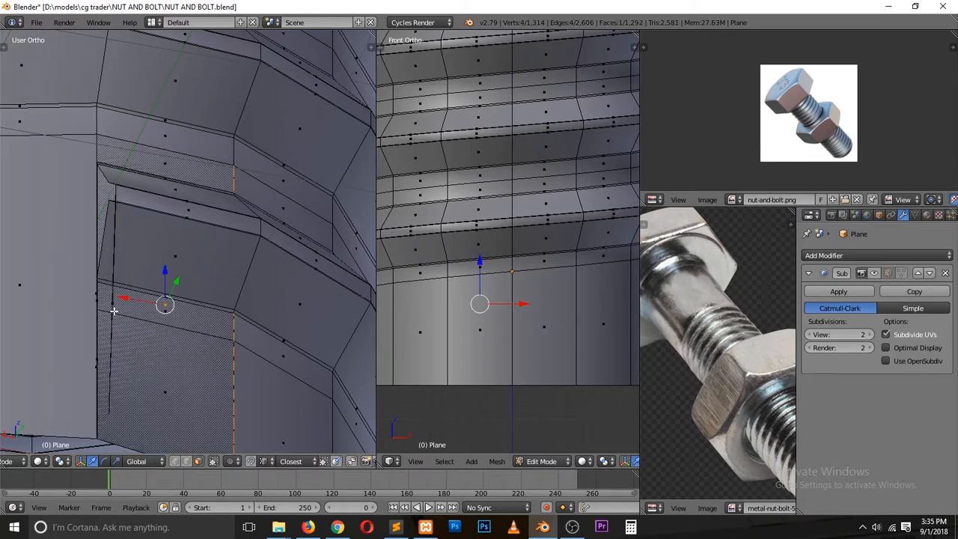
Step: Delete the remaining stray face below the thread end, using wireframe display to reach it
middle_drag(114, 311, 222, 330)
key(a)
key(z)
right_click(352, 384)
key(x)
click(353, 386)
key(z)
mouse_move(351, 387)
middle_down()
mouse_move(306, 379)
mouse_move(209, 387)
middle_up()
Step: Select the four vertices at the thread tip and move them along X, away from the shank corner
scroll(210, 387, up, 3)
key(ctrl+Tab)
click(139, 321)
right_click(139, 254)
shift+right_click(146, 286)
shift+right_click(153, 265)
shift+right_click(155, 284)
drag(127, 275, 178, 277)
Step: Move the tip's two outer vertices farther along the thread and slide the upper one along its edge
right_click(184, 264)
shift+right_click(184, 295)
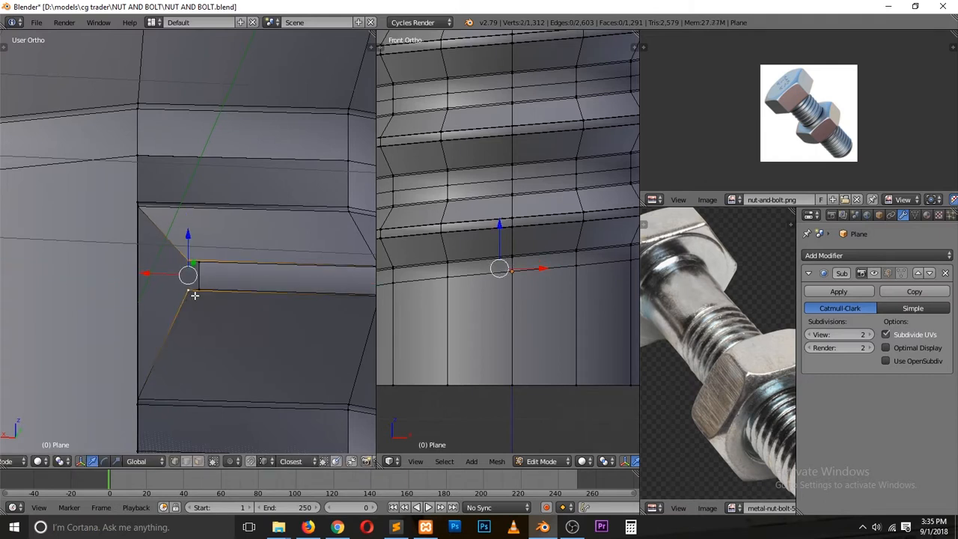
key(g)
click(231, 306)
right_click(187, 256)
key(g)
key(g)
click(208, 259)
Step: Clear the selection and save over the existing file
key(a)
key(ctrl+s)
click(167, 367)
Step: Slide the thread tip's two inner vertices along the thread and scale the distance between them
scroll(216, 314, up, 5)
right_click(222, 289)
shift+right_click(214, 347)
key(g)
key(g)
click(250, 326)
key(s)
click(252, 360)
Step: Switch to edge selection and fill the gaps at the thread tip with two faces between opposite edges
key(ctrl+Tab)
click(241, 383)
right_click(226, 350)
shift+right_click(215, 299)
key(f)
right_click(195, 274)
shift+right_click(189, 400)
key(f)
key(a)
scroll(204, 395, down, 6)
middle_drag(159, 382, 216, 356)
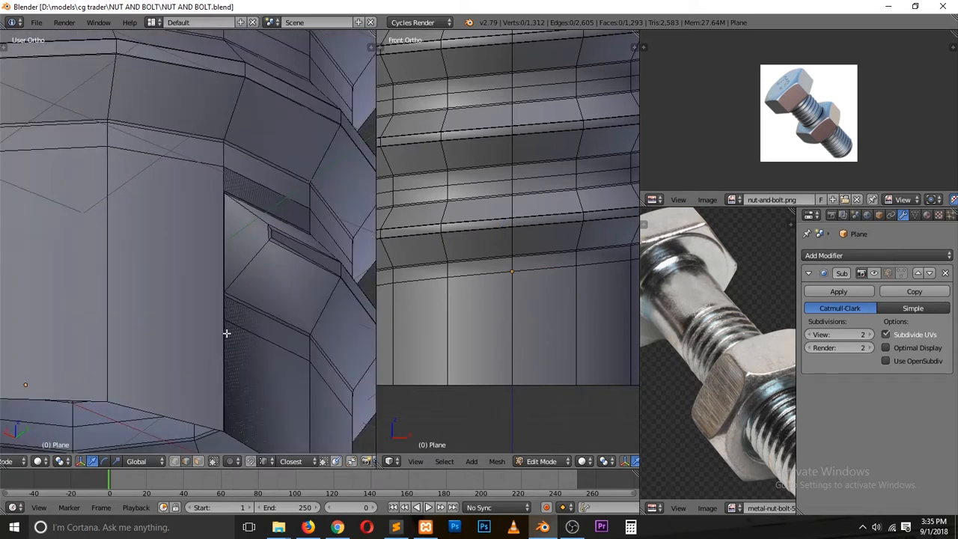
Step: In face selection, delete the large overlapping face on the inside of the bolt's lower end
key(ctrl+Tab)
click(224, 346)
key(z)
middle_drag(109, 398, 262, 389)
key(z)
scroll(211, 408, down, 3)
right_click(197, 354)
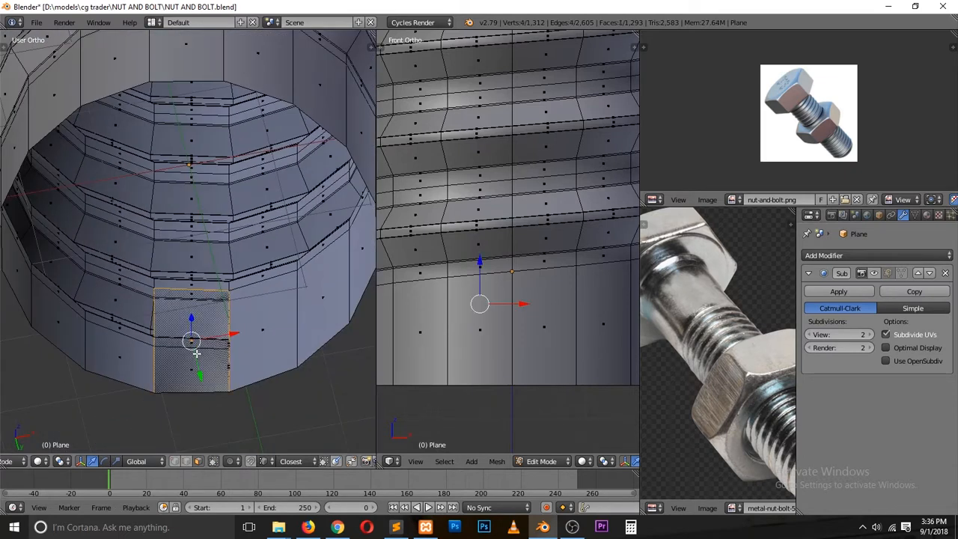
key(x)
click(199, 355)
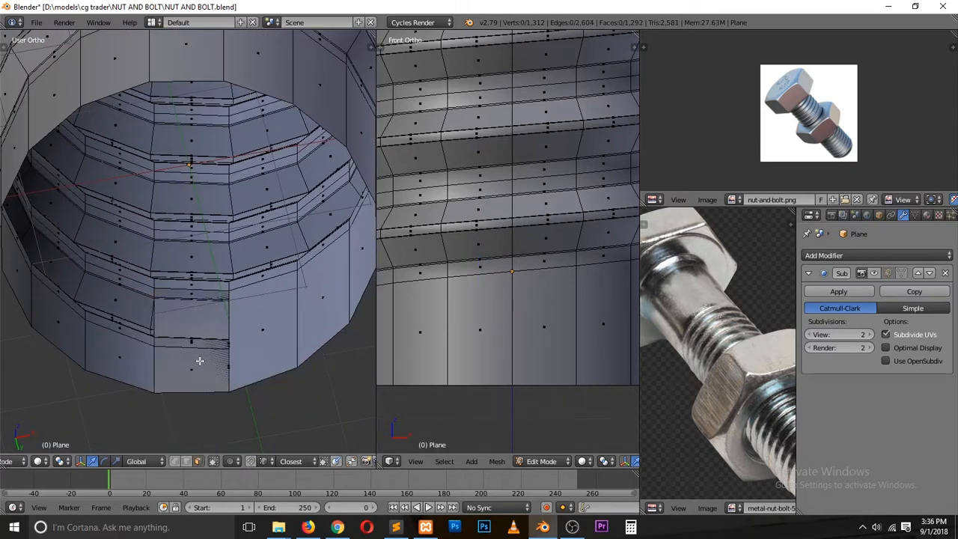
Step: Delete the second overlapping inner face spanning the area behind the thread end
middle_drag(200, 361, 175, 382)
scroll(197, 384, up, 3)
shift+middle_drag(216, 454, 226, 434)
right_click(235, 413)
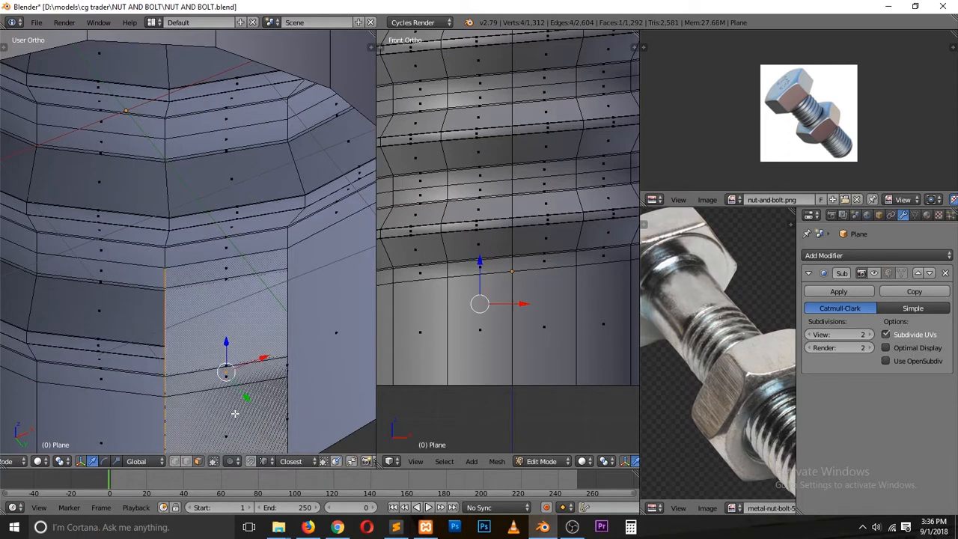
key(x)
click(223, 381)
middle_drag(224, 381, 63, 389)
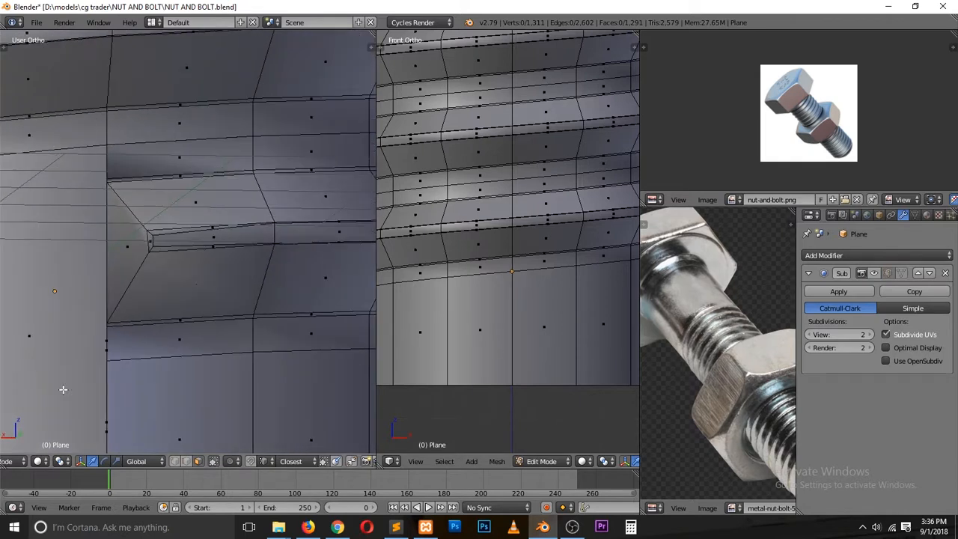
Step: In face selection, select the strip of thin overlapping faces along the vertical seam below the thread end and delete those faces
key(ctrl+Tab)
key(e)
key(z)
middle_drag(134, 369, 132, 382)
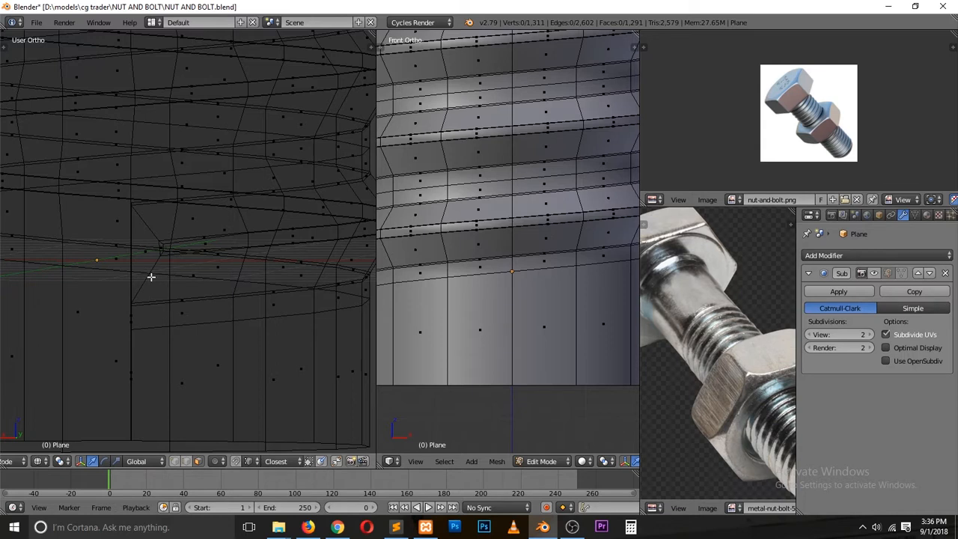
alt+right_click(135, 317)
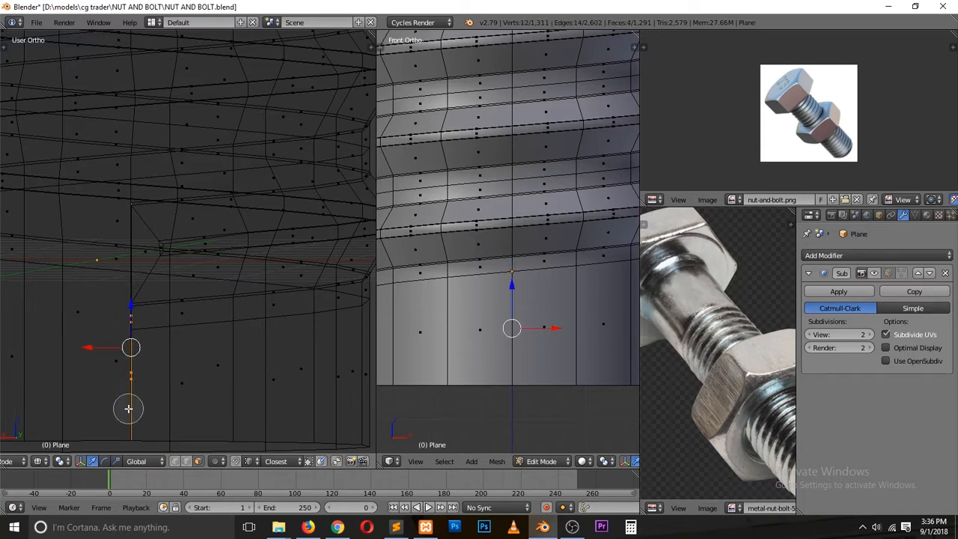
key(z)
key(x)
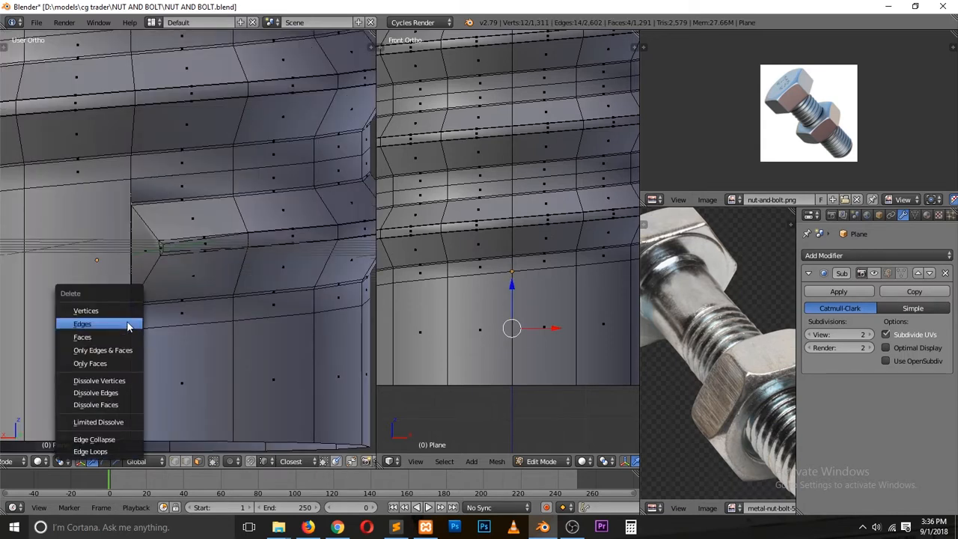
click(120, 337)
Step: In vertex selection, move the stray vertex at the seam below the thread end onto its neighbour and remove doubles across the mesh
key(ctrl+Tab)
click(143, 318)
middle_drag(127, 339, 175, 331)
right_click(180, 332)
key(g)
click(207, 329)
key(a)
key(w)
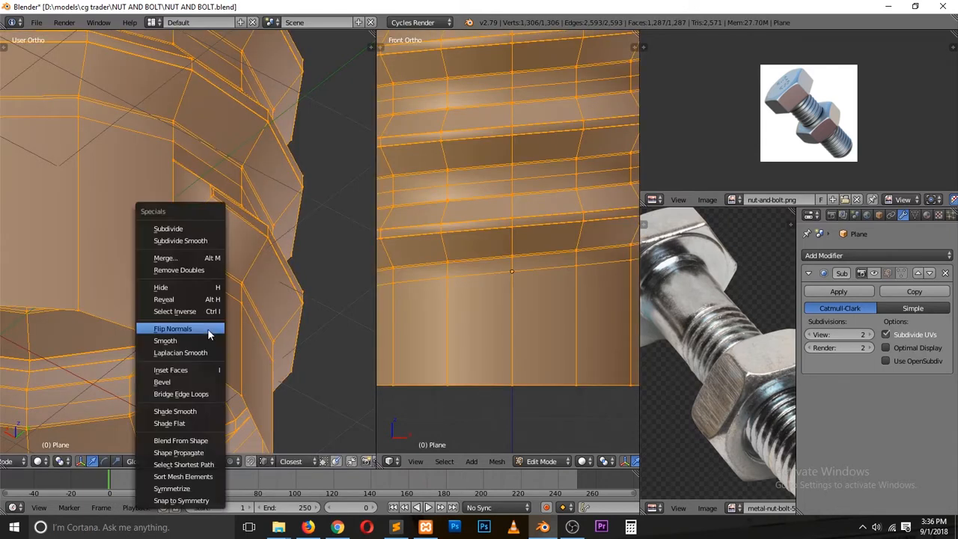
click(203, 269)
key(a)
Step: In vertex selection, select the upper corner vertex where the thread end meets the shank's vertical seam
scroll(166, 302, up, 3)
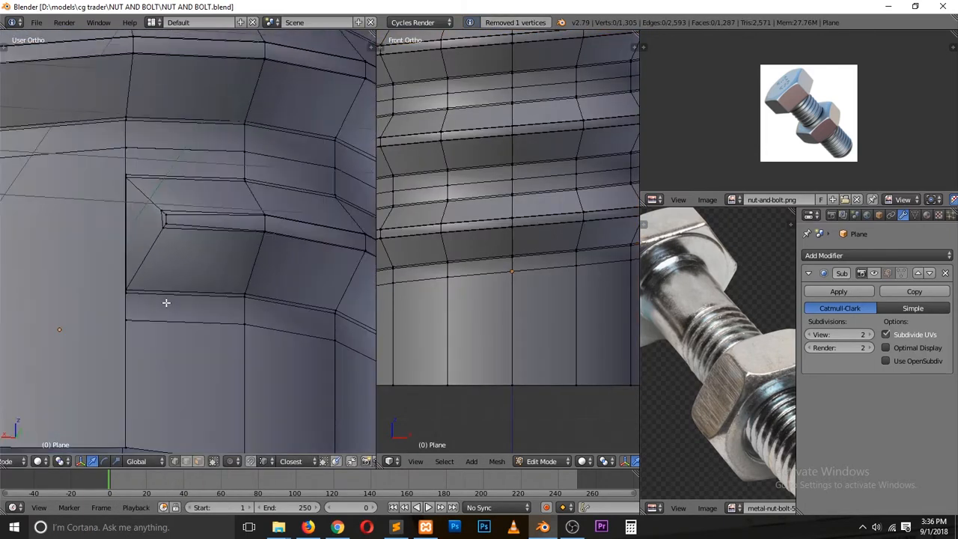
scroll(178, 310, up, 4)
key(ctrl+Tab)
click(178, 312)
right_click(129, 116)
shift+scroll(127, 160, up, 1)
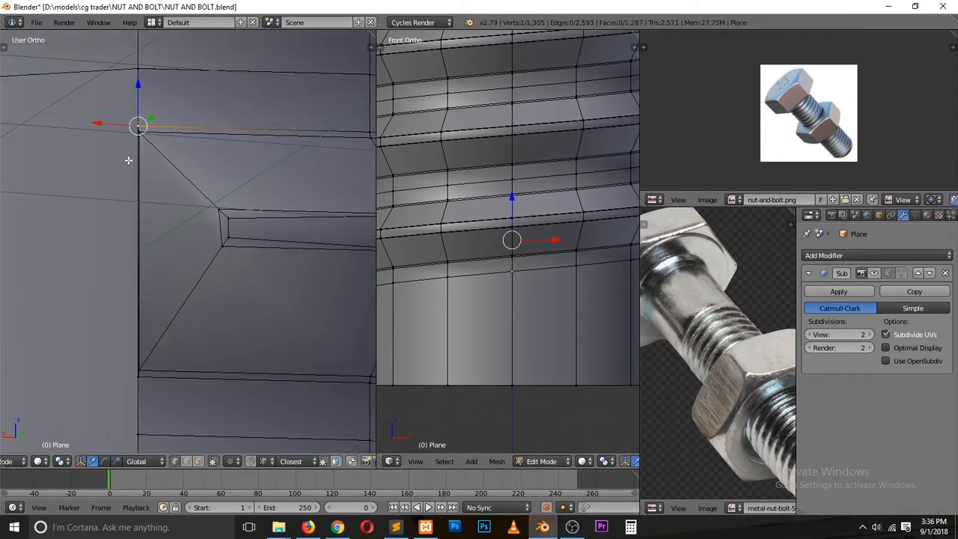
Step: Switch to face selection and select the two faces that close off the lower thread's end
shift+scroll(128, 160, up, 4)
key(ctrl+Tab)
click(149, 260)
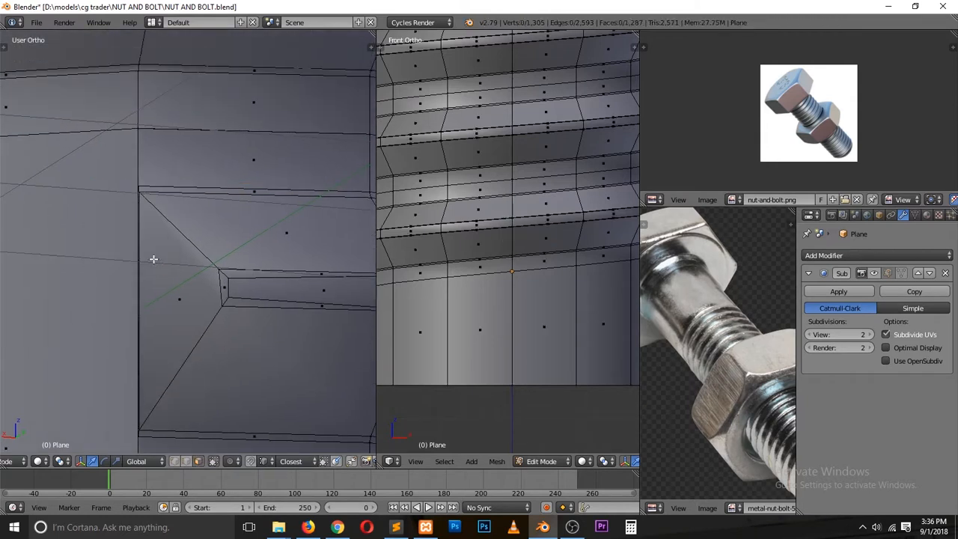
right_click(208, 292)
shift+right_click(224, 286)
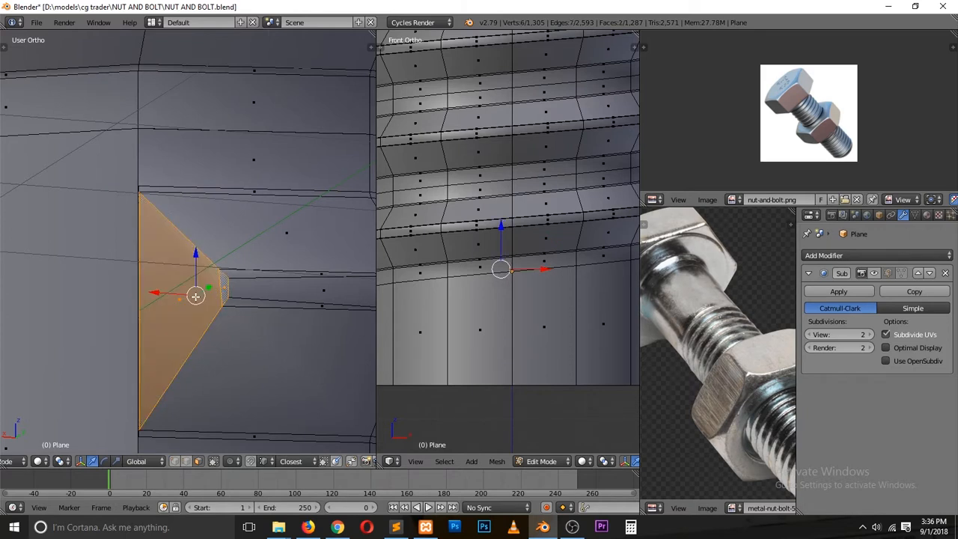
Step: Rotate the whole threaded shank 180° in the top view so the thread's lower end faces front
key(KP_7)
scroll(189, 275, down, 6)
key(Tab)
scroll(190, 267, down, 4)
right_click(238, 220)
text(r)
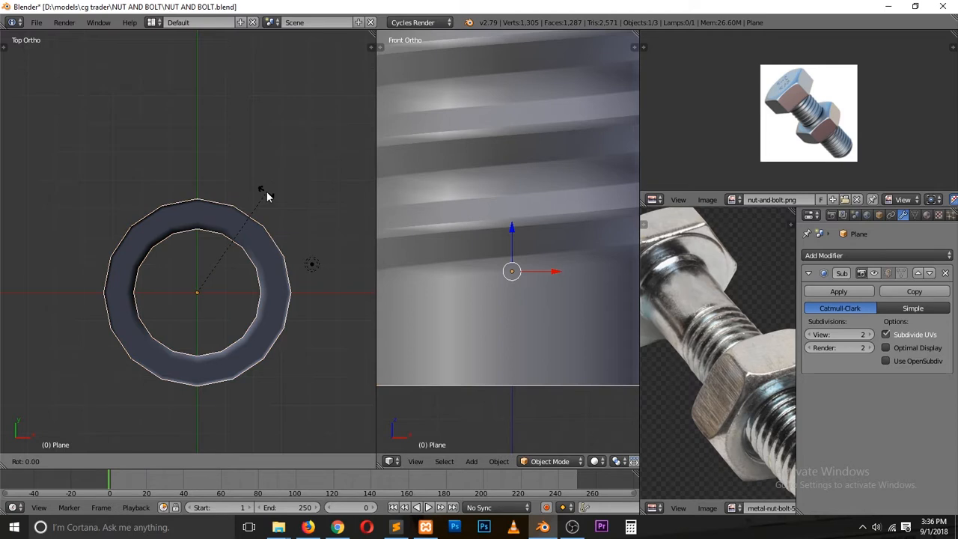
text(180)
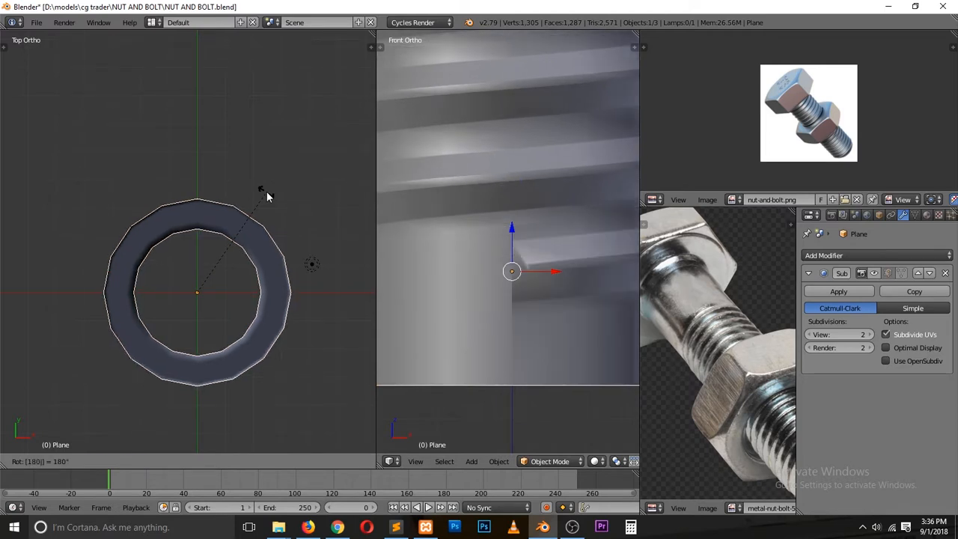
key(Return)
key(KP_1)
scroll(252, 261, up, 5)
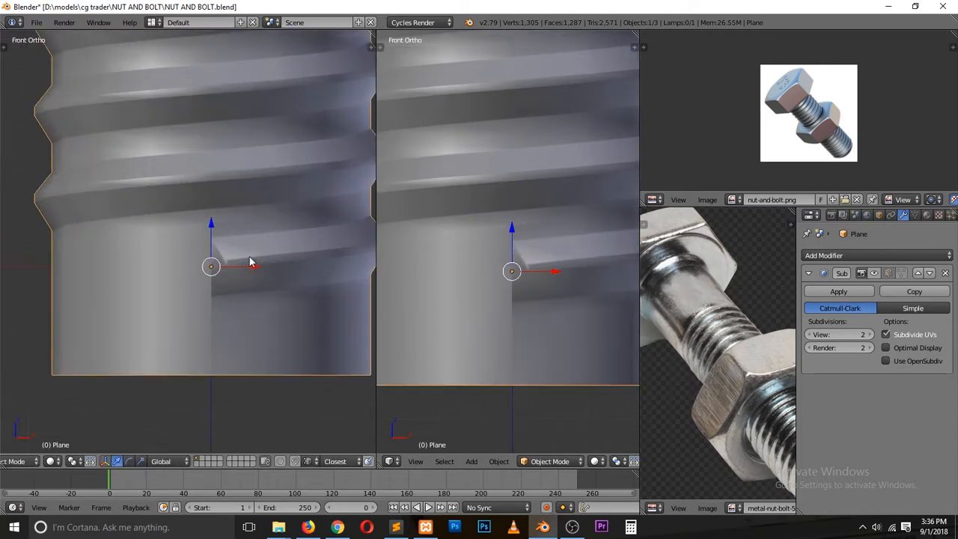
Step: Slide the two selected thread end faces inward along the thread, leaving a narrow gap at the shank edge
ctrl+scroll(250, 260, up, 7)
key(Tab)
scroll(126, 295, up, 3)
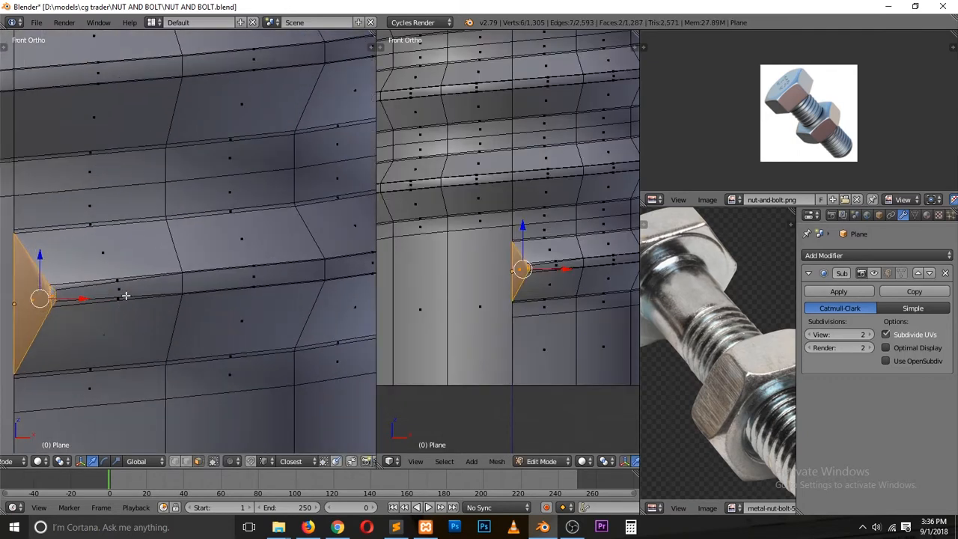
ctrl+scroll(126, 295, down, 3)
key(e)
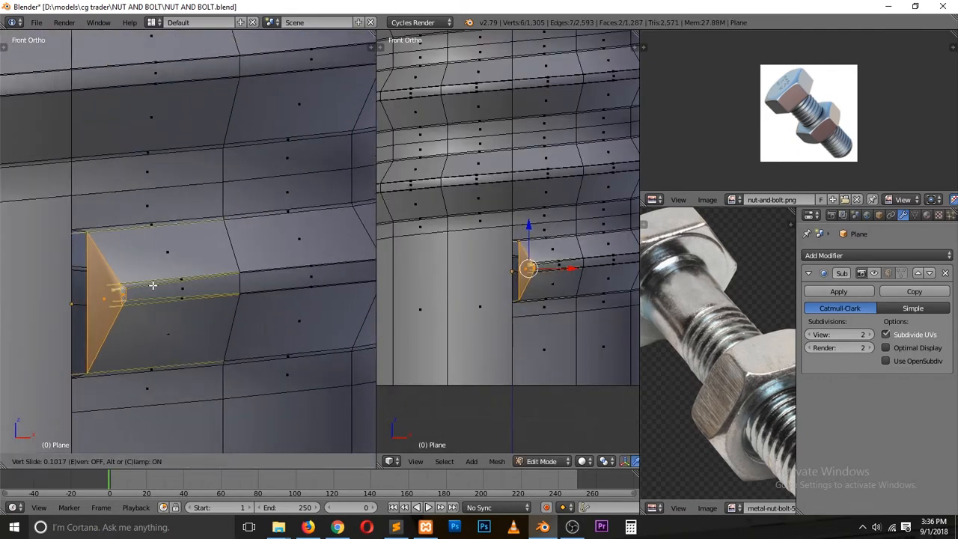
click(152, 285)
Step: Fill the gap beside the thread's end with a face and save the file over the existing one
key(a)
key(ctrl+Tab)
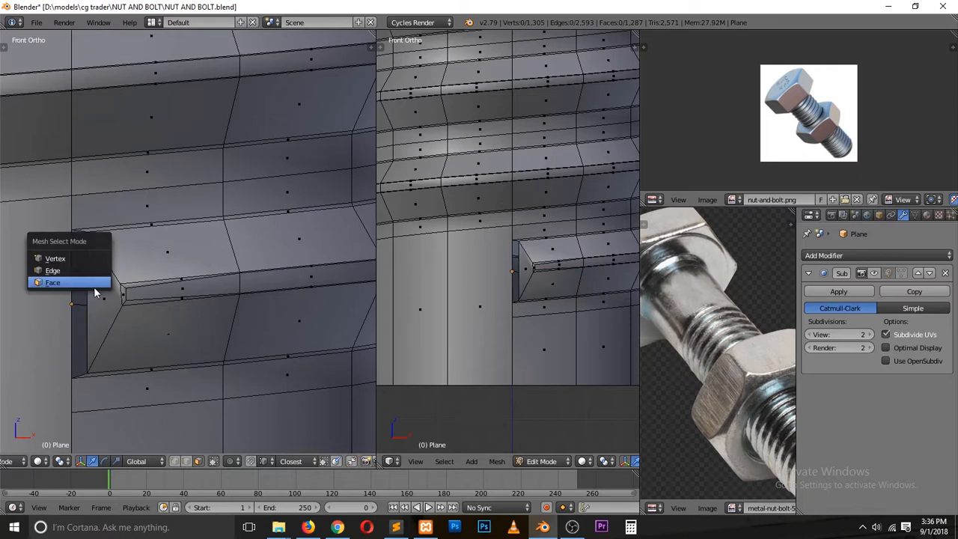
click(85, 275)
right_click(81, 230)
key(g)
right_click(81, 232)
key(f)
key(a)
scroll(88, 280, down, 6)
key(ctrl+s)
click(87, 281)
Step: Switch to vertex selection for editing the smooth shank area beside the thread's end
key(Tab)
scroll(138, 307, up, 2)
middle_drag(138, 307, 159, 295)
key(Tab)
key(ctrl+Tab)
click(201, 276)
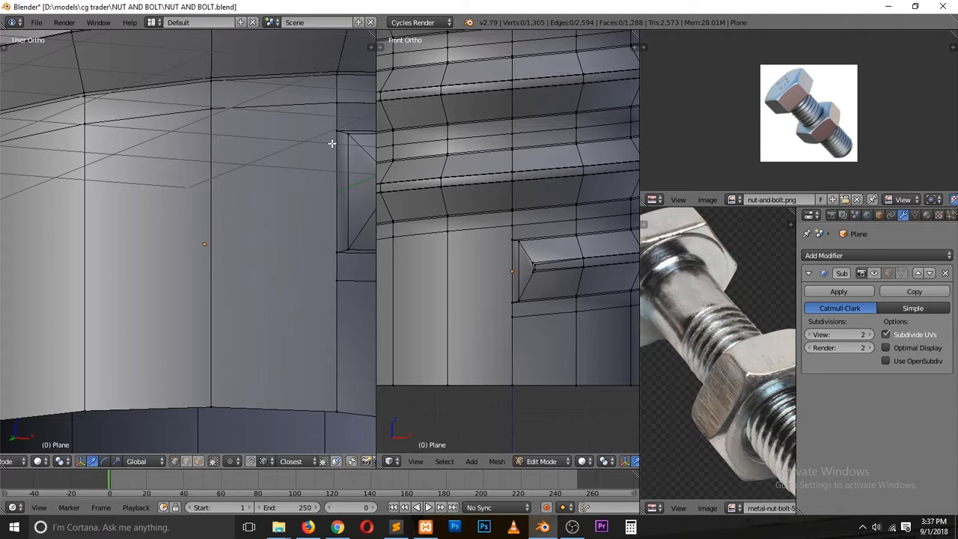
key(k)
click(336, 281)
click(205, 242)
key(Return)
key(k)
click(337, 280)
click(211, 247)
key(Escape)
scroll(320, 210, down, 1)
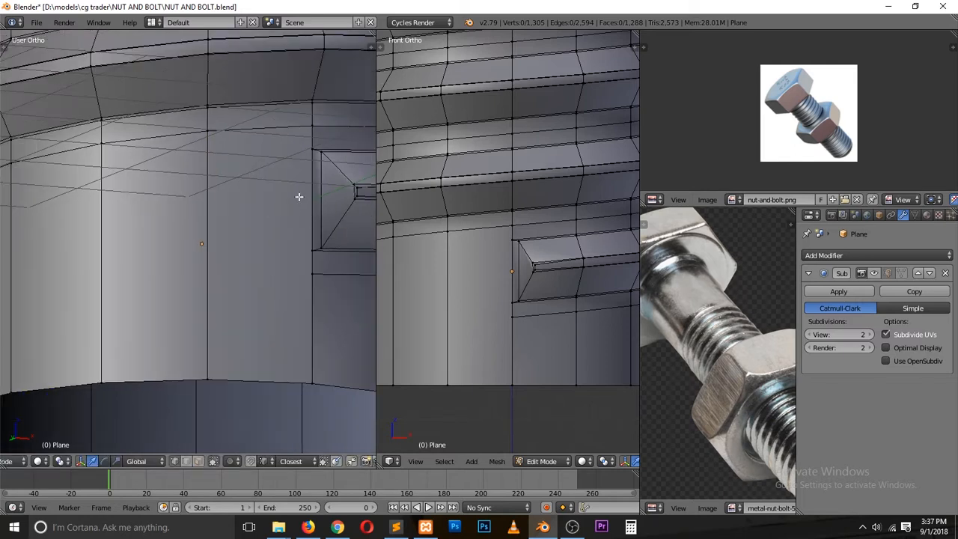
Step: Knife-cut a three-segment bracket outline into the smooth shank face, spanning the upper and lower corners of the thread's end
key(k)
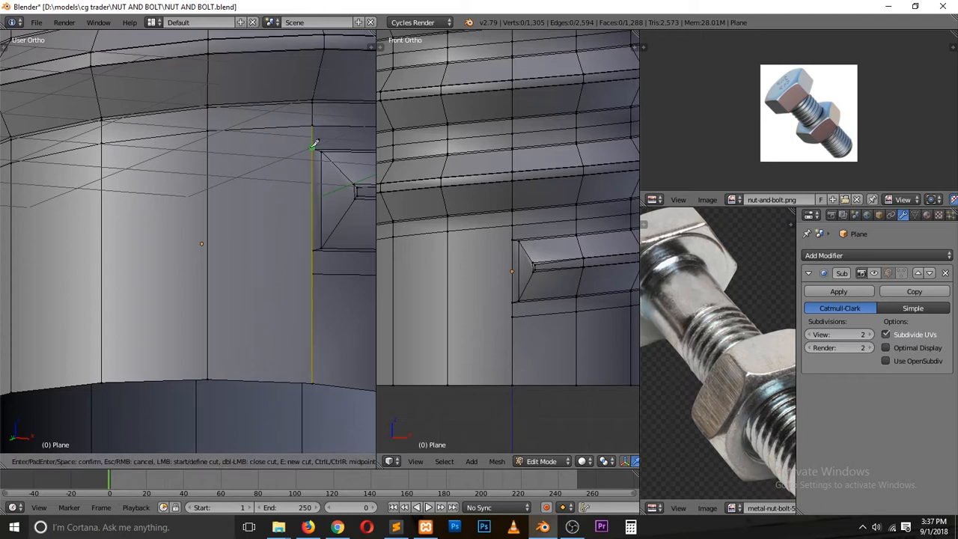
click(312, 275)
key(Return)
Step: Merge the overlapping vertices where the bracket outline meets the shank edge at its lower and upper ends
shift+right_click(312, 277)
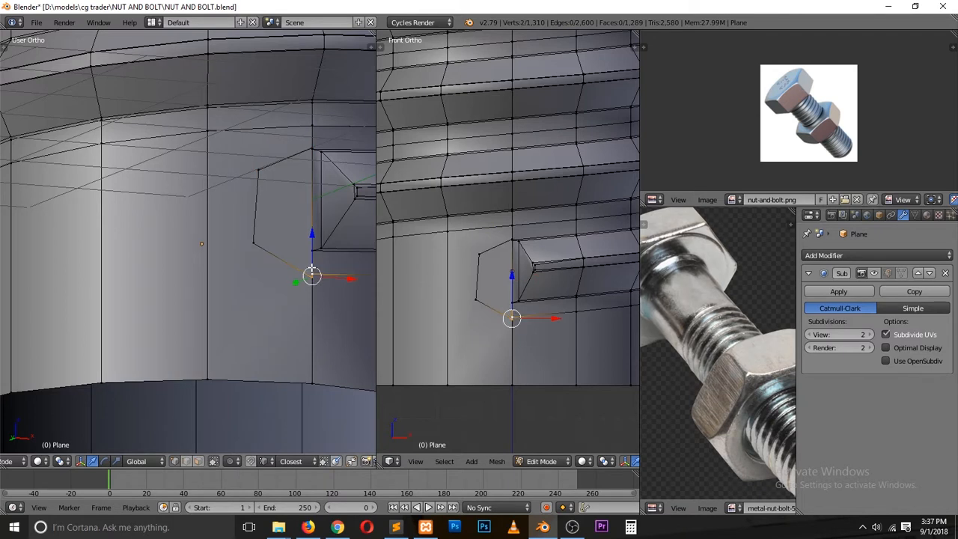
key(alt+m)
click(312, 275)
right_click(309, 143)
shift+right_click(315, 155)
key(alt+m)
click(314, 165)
key(a)
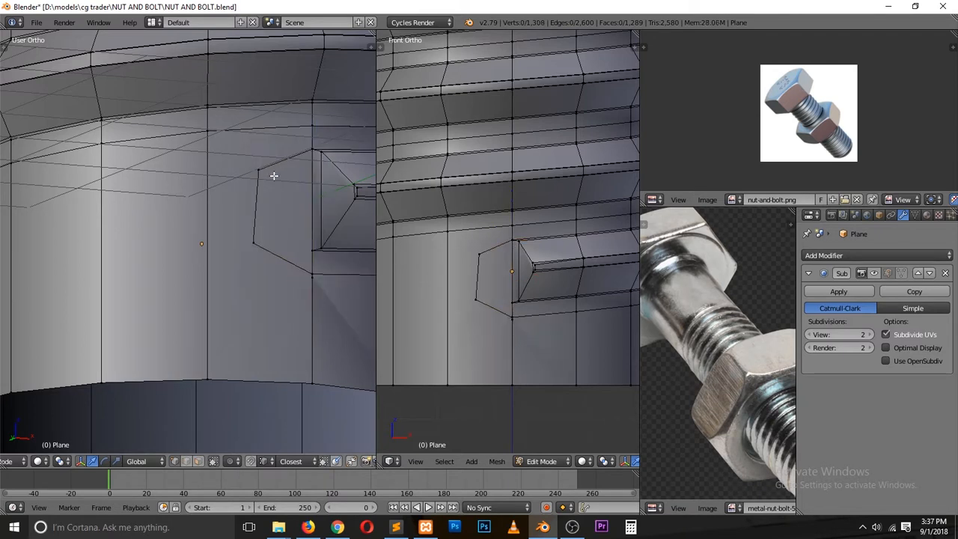
Step: Knife-cut from the bracket's two outer corners to the top and bottom vertices of the neighbouring vertical edge
key(k)
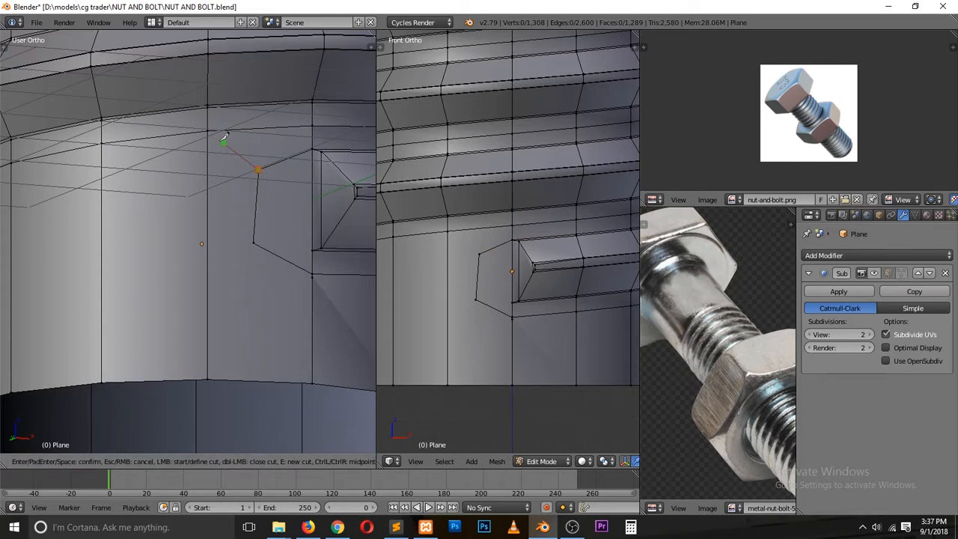
click(210, 130)
key(Return)
key(k)
click(255, 244)
click(211, 372)
key(Return)
Step: Leave mesh editing and turn on the Subdivision Surface modifier's display in the viewport
scroll(274, 239, down, 2)
scroll(279, 239, up, 2)
key(ctrl+Tab)
click(279, 253)
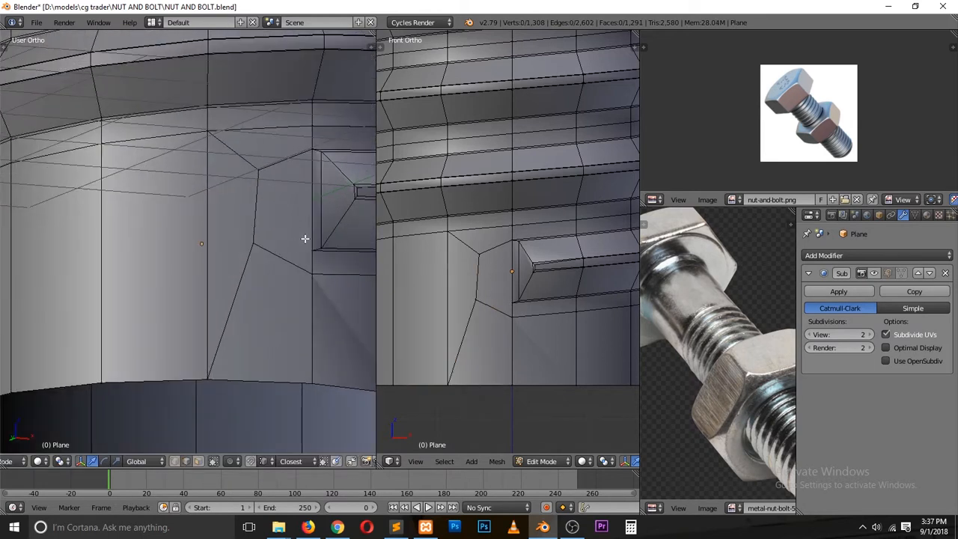
scroll(308, 237, up, 1)
right_click(328, 205)
scroll(331, 239, down, 2)
scroll(332, 239, down, 3)
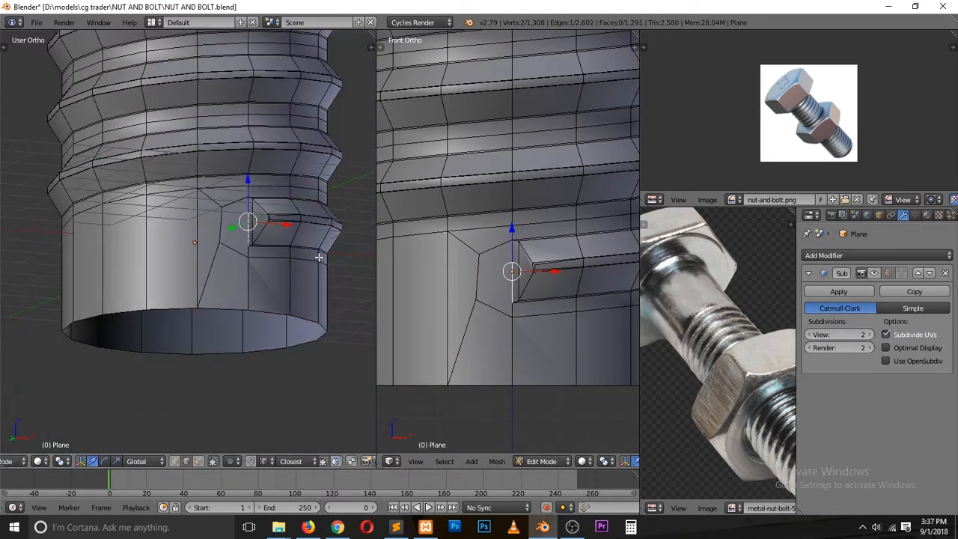
key(Tab)
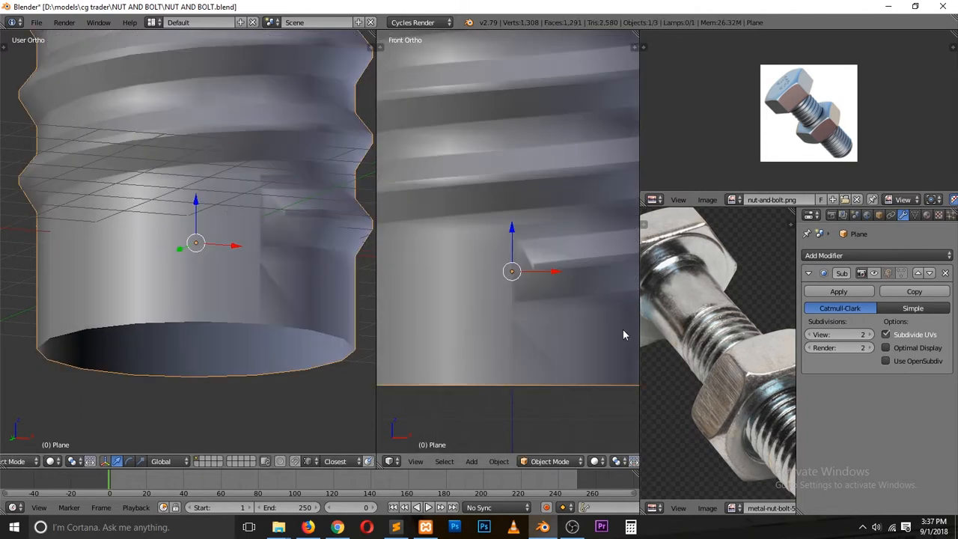
click(875, 274)
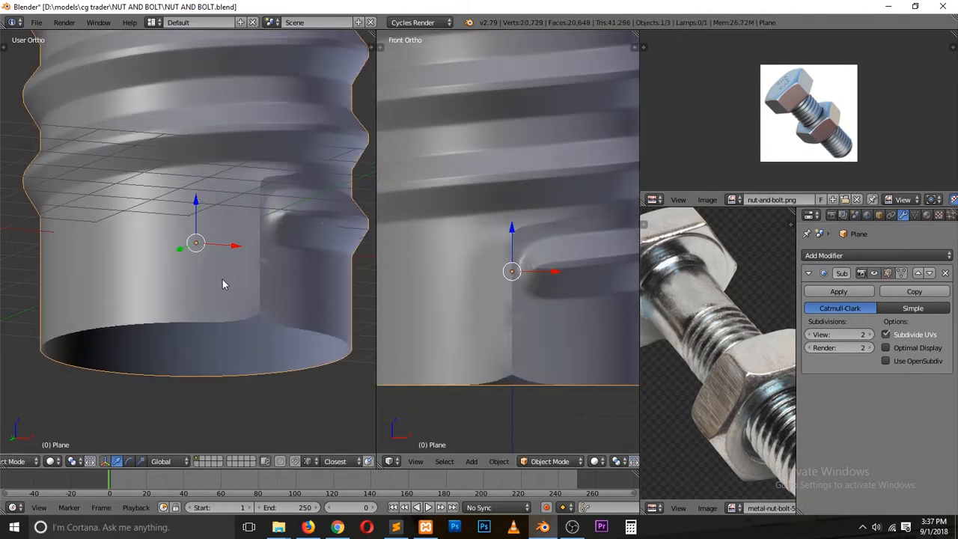
Step: Select the entire shank mesh and remove its double vertices
scroll(222, 279, up, 2)
key(Tab)
key(a)
key(w)
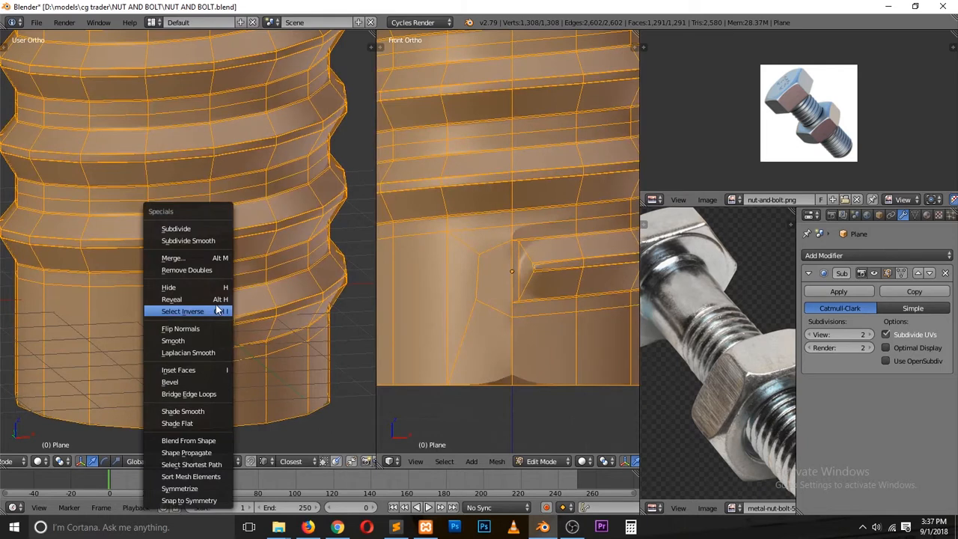
click(214, 269)
scroll(249, 326, up, 5)
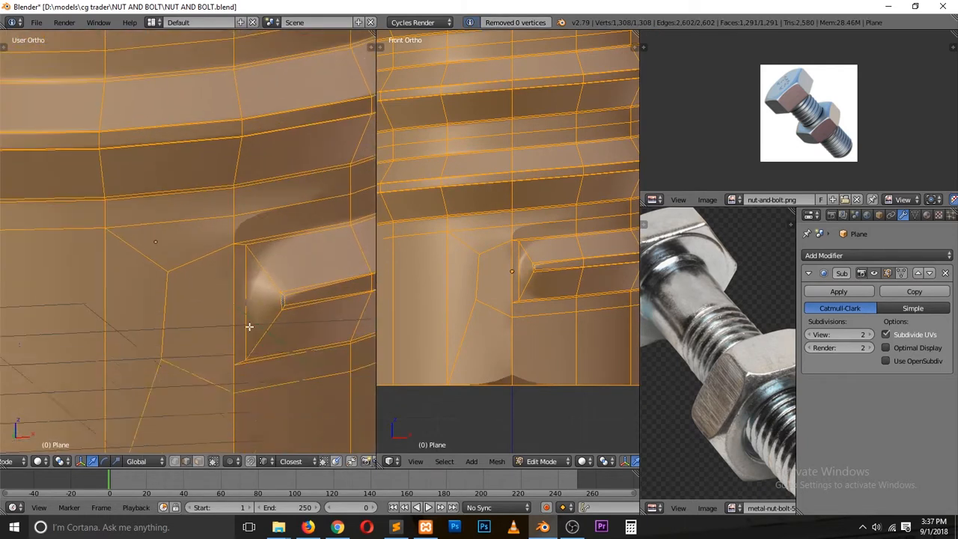
key(a)
scroll(248, 324, up, 1)
key(ctrl+Tab)
click(250, 325)
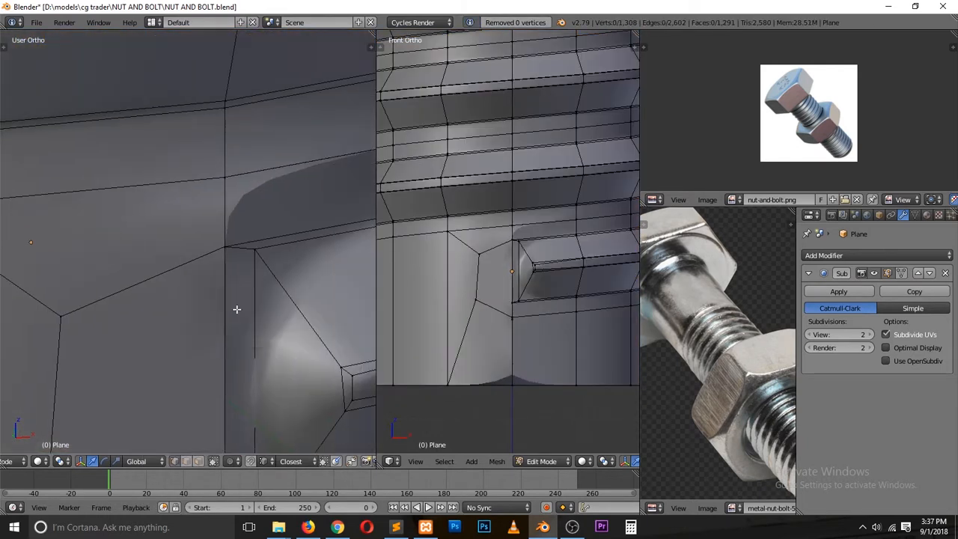
right_click(250, 262)
key(g)
right_click(283, 224)
right_click(254, 130)
key(g)
right_click(248, 122)
key(g)
key(g)
right_click(250, 121)
Step: Try deleting the vertex above the thread end's upper corner, and undo the deletion
key(ctrl+Tab)
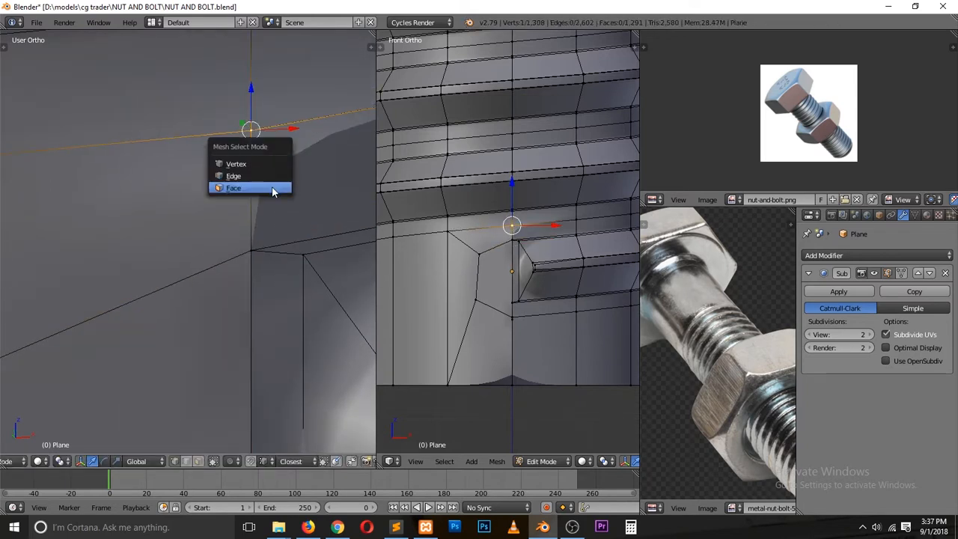
click(274, 188)
key(z)
key(ctrl+Tab)
click(242, 133)
right_click(234, 164)
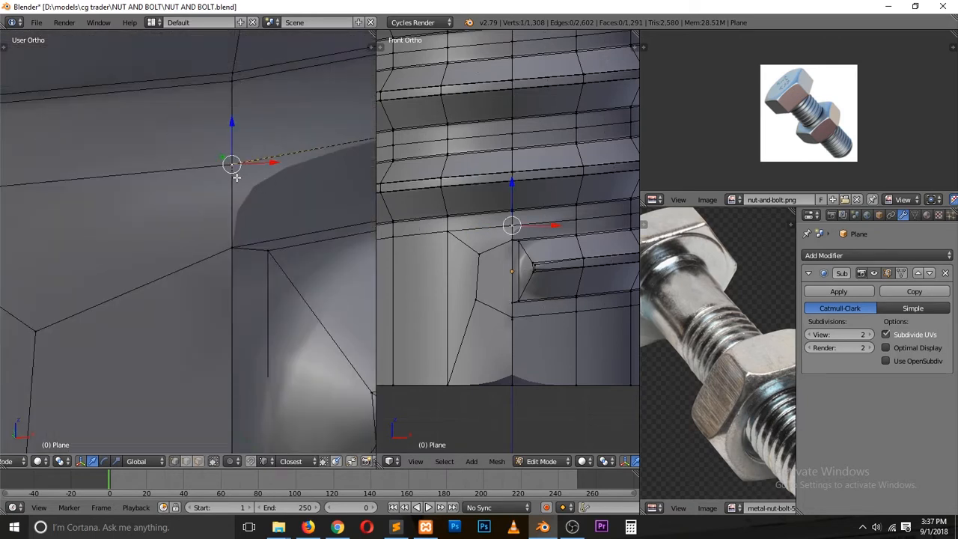
key(x)
click(246, 156)
middle_drag(253, 204, 255, 217)
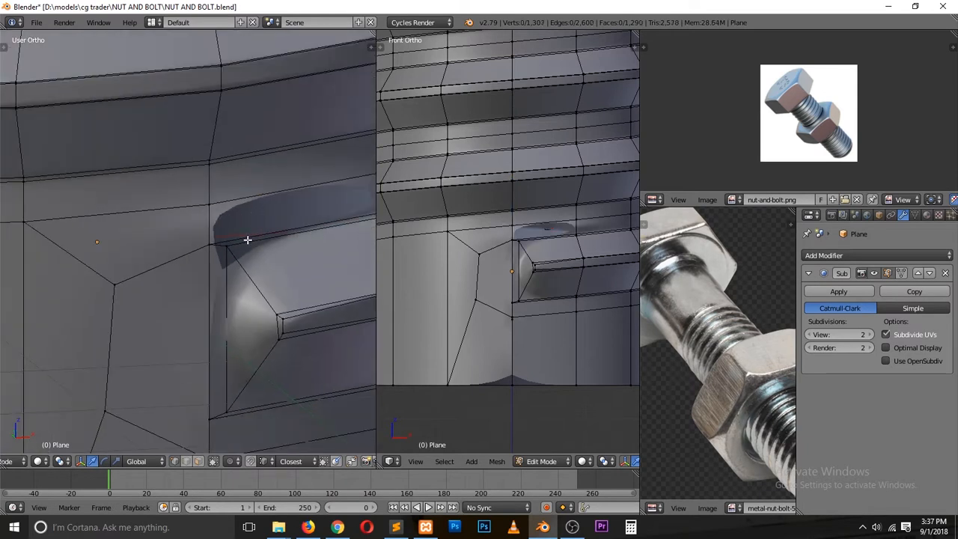
key(ctrl+z)
Step: Merge the overlapping vertices above the thread end's upper corner and save the file
scroll(245, 234, up, 5)
key(z)
right_click(242, 149)
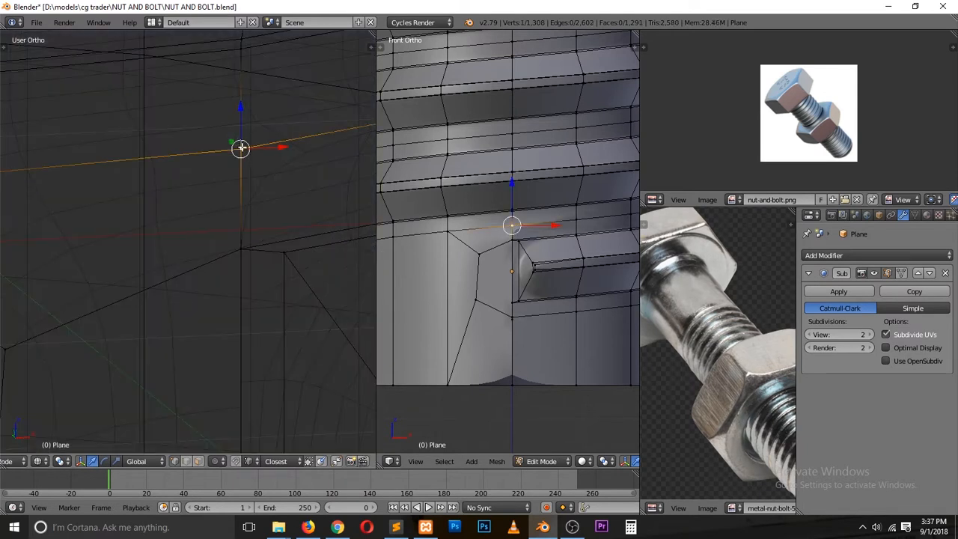
key(alt+m)
click(248, 155)
key(Tab)
key(z)
key(ctrl+s)
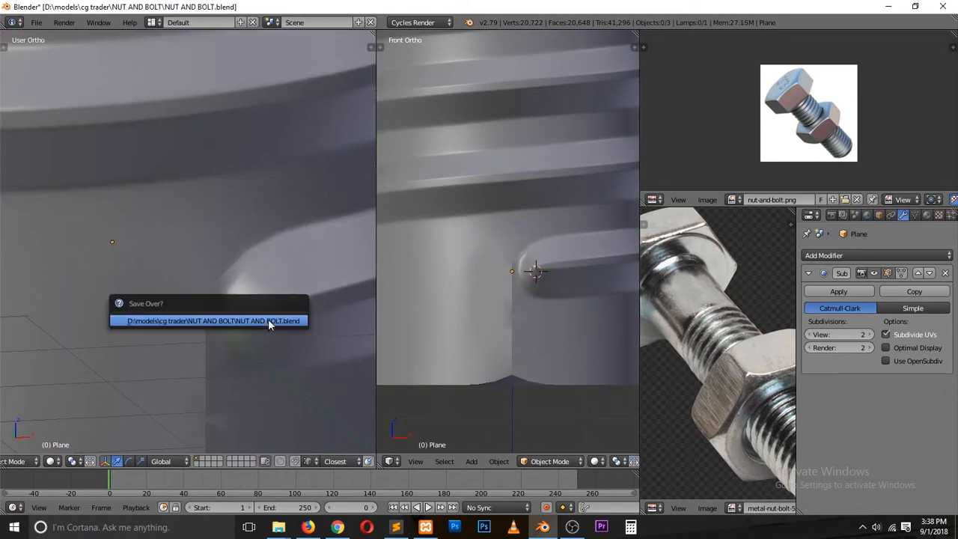
Step: Merge the overlapping vertices below the thread end's lower corner at their center and save the file
middle_drag(247, 362, 223, 372)
key(Tab)
right_click(183, 342)
key(a)
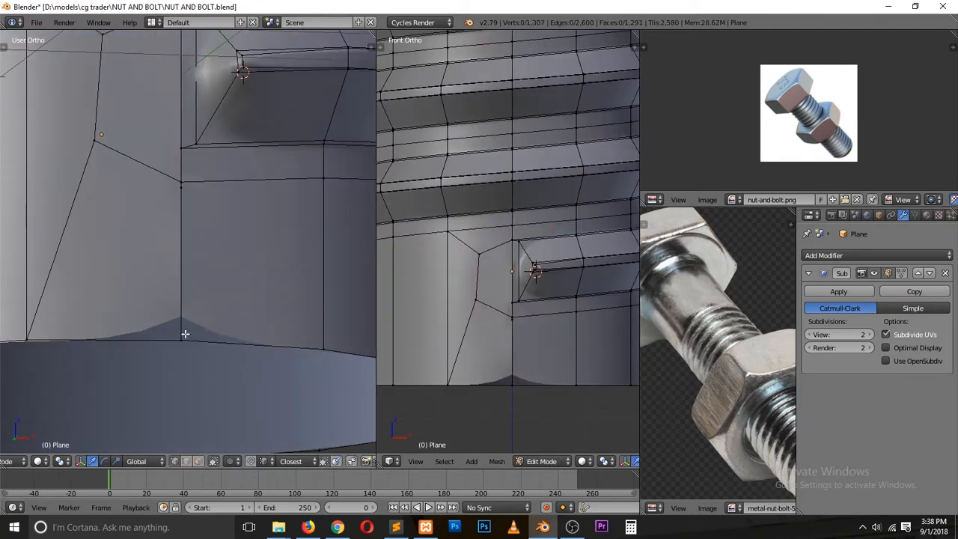
key(a)
key(z)
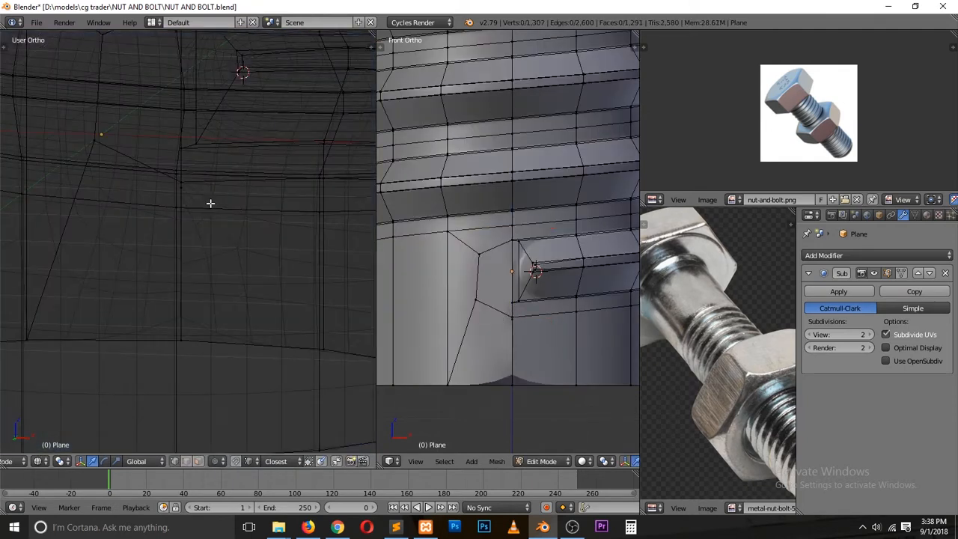
right_click(181, 184)
key(alt+m)
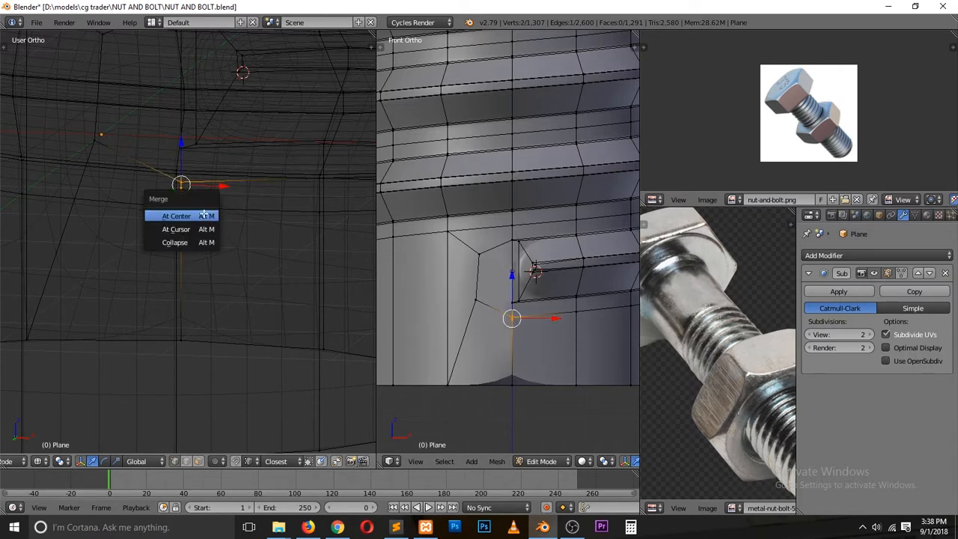
click(204, 215)
key(a)
key(z)
key(ctrl+s)
click(203, 222)
Step: Knife-cut an edge from the thread end's lower corner to the bracket's lower outer corner
shift+scroll(196, 254, up, 5)
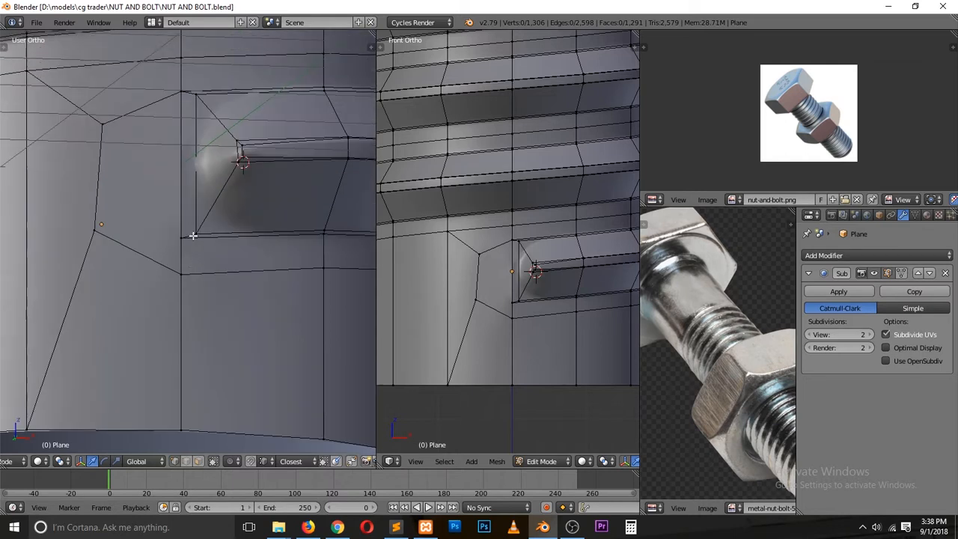
key(k)
click(181, 310)
click(101, 303)
key(Return)
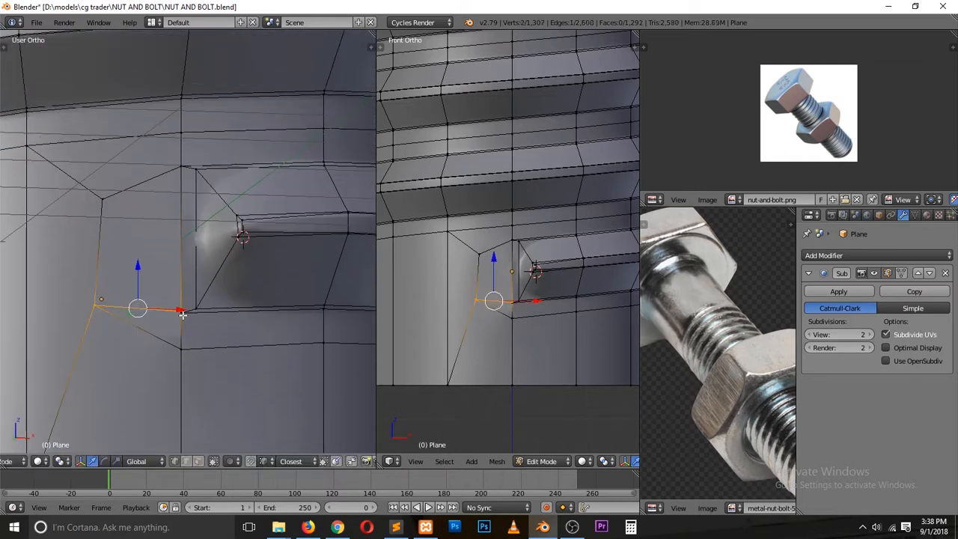
Step: Merge the overlapping vertices at the thread end's lower corner, leave mesh editing and save the file
scroll(214, 314, up, 2)
right_click(181, 337)
key(alt+m)
click(185, 336)
key(a)
key(Tab)
key(ctrl+s)
Step: Examine the whole threaded shank from the front and compare it with the nut-and-bolt reference image
middle_drag(234, 250, 277, 296)
scroll(203, 282, down, 5)
scroll(276, 295, down, 4)
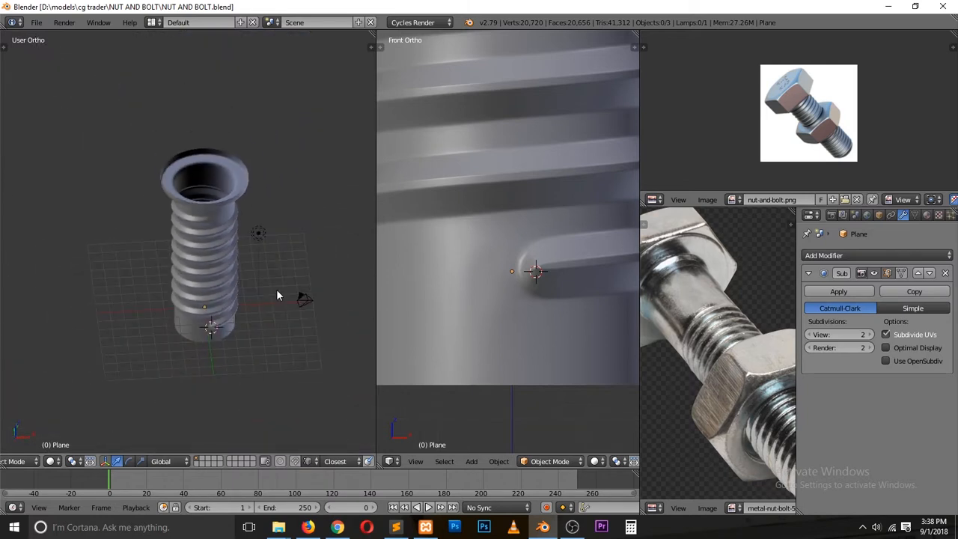
scroll(778, 135, up, 2)
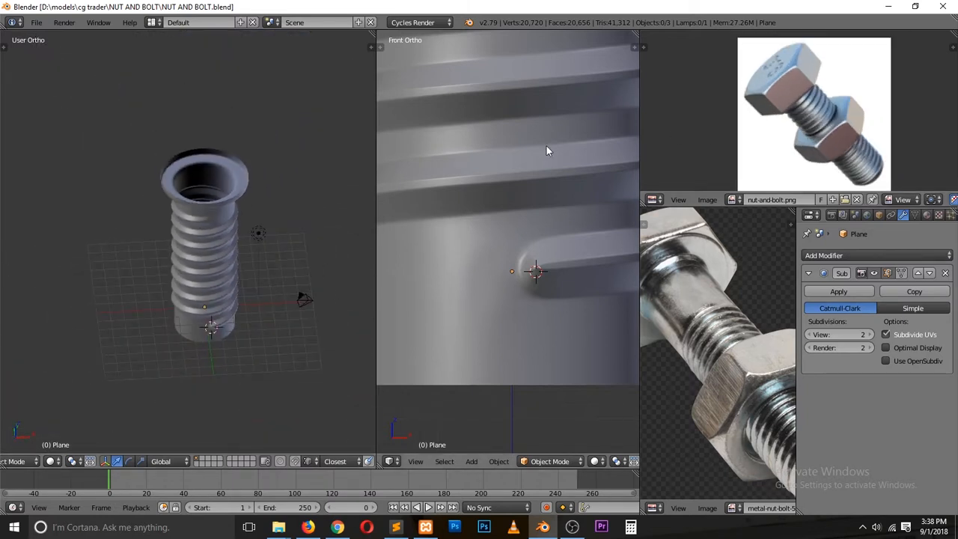
key(KP_1)
scroll(118, 256, up, 4)
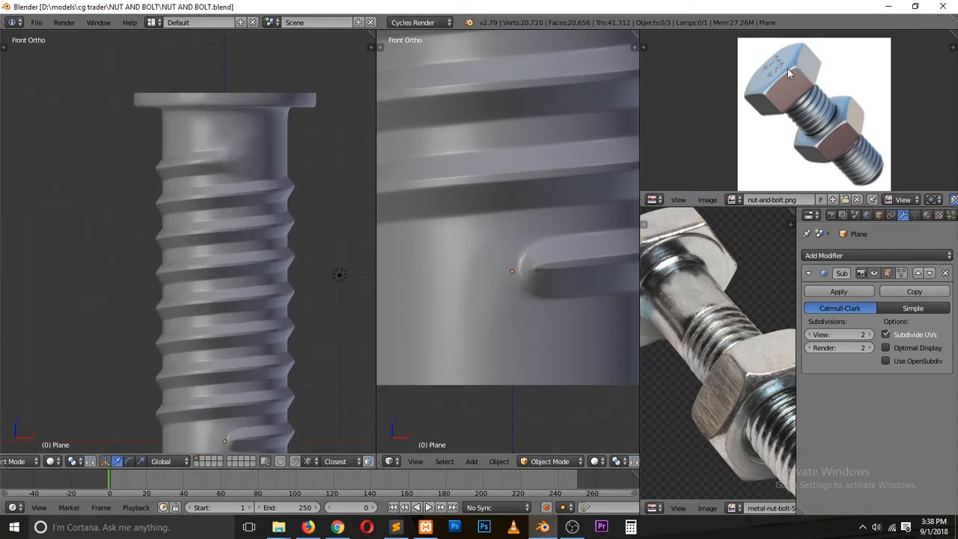
click(572, 526)
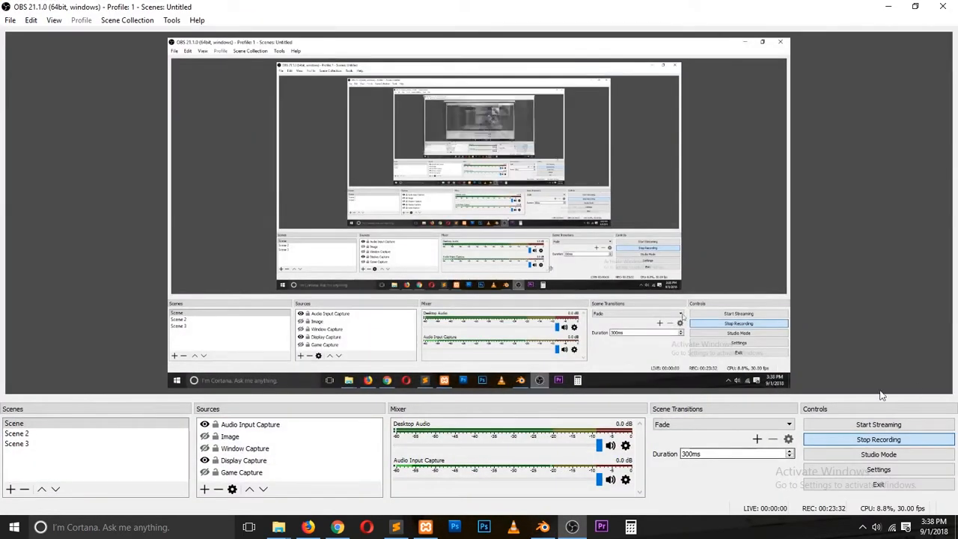
Step: Switch to Blender and add a mesh circle with 6 vertices at the bolt shank's center in top view
click(888, 6)
scroll(300, 201, down, 3)
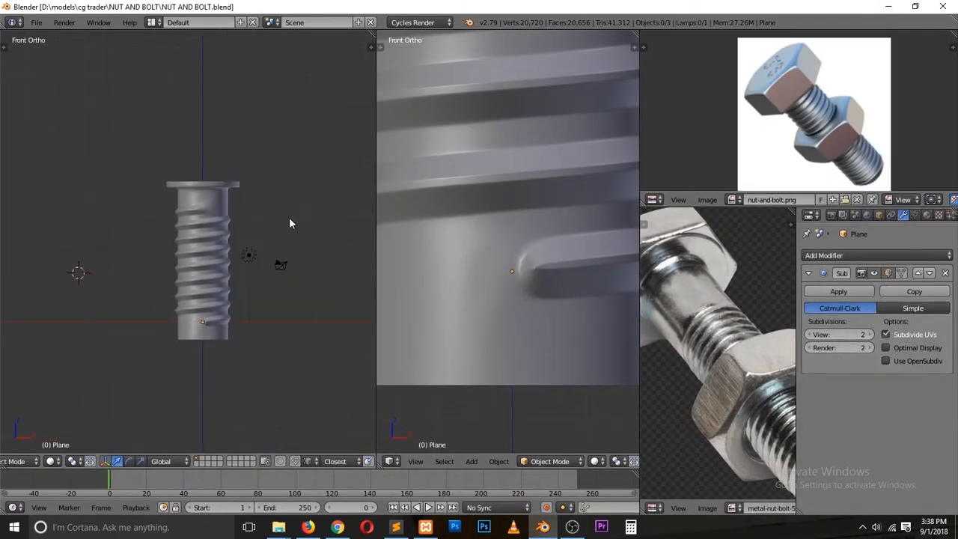
key(KP_7)
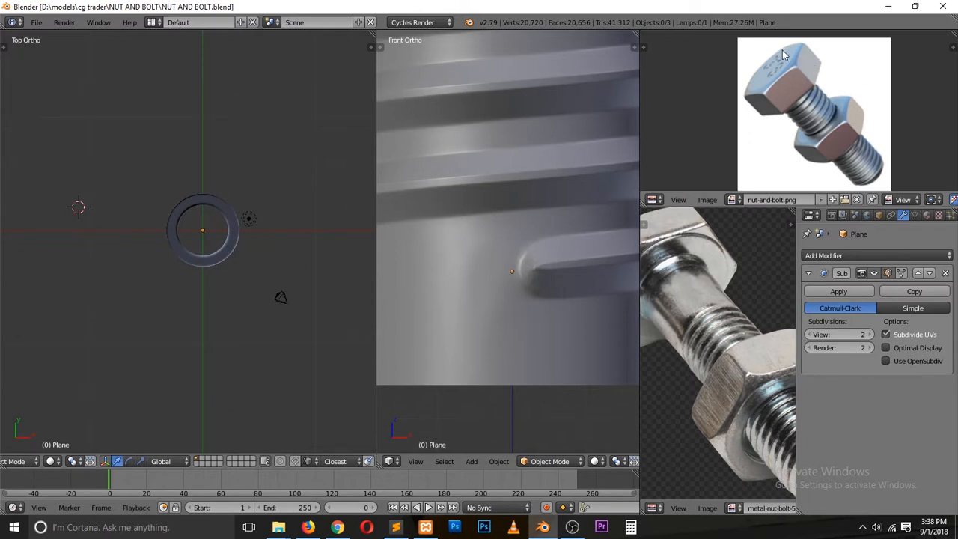
scroll(180, 215, up, 3)
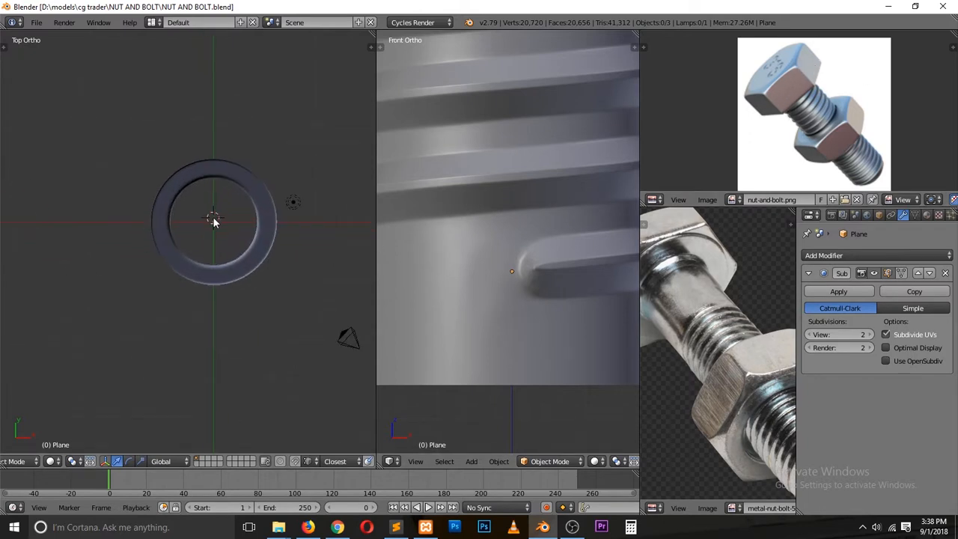
key(shift+a)
click(263, 241)
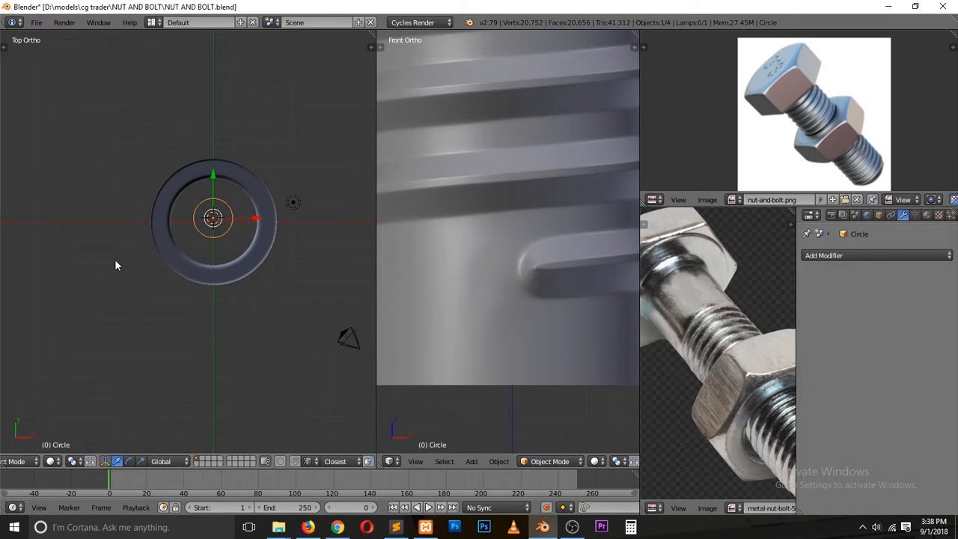
key(t)
click(63, 359)
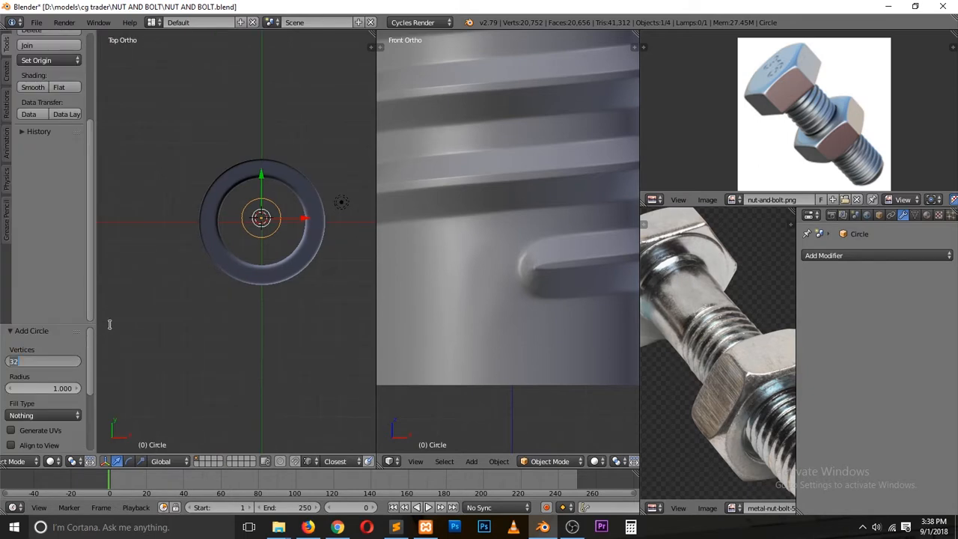
text(6)
key(Return)
Step: Scale the hexagon up by about 6.11 and move it up about 9 units along Z, above the shank
key(s)
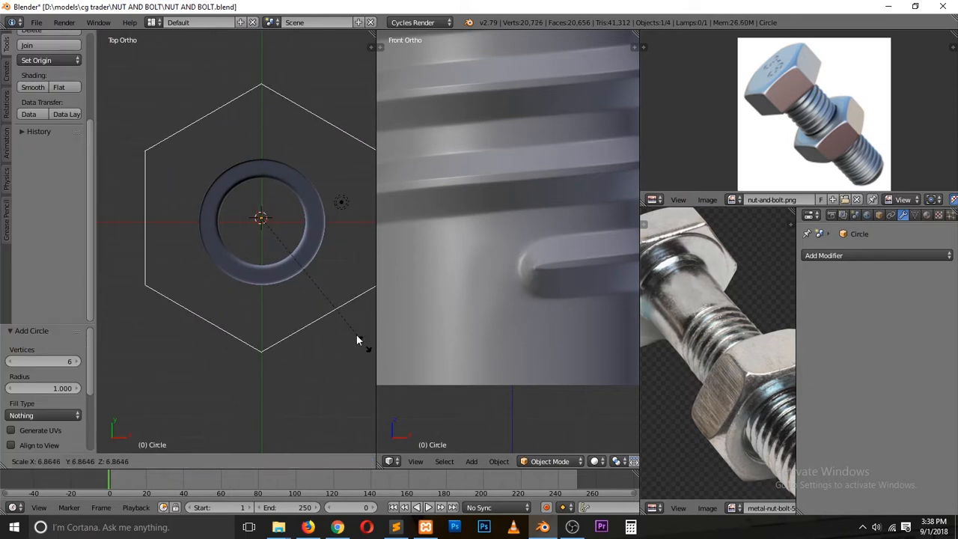
click(351, 332)
key(KP_1)
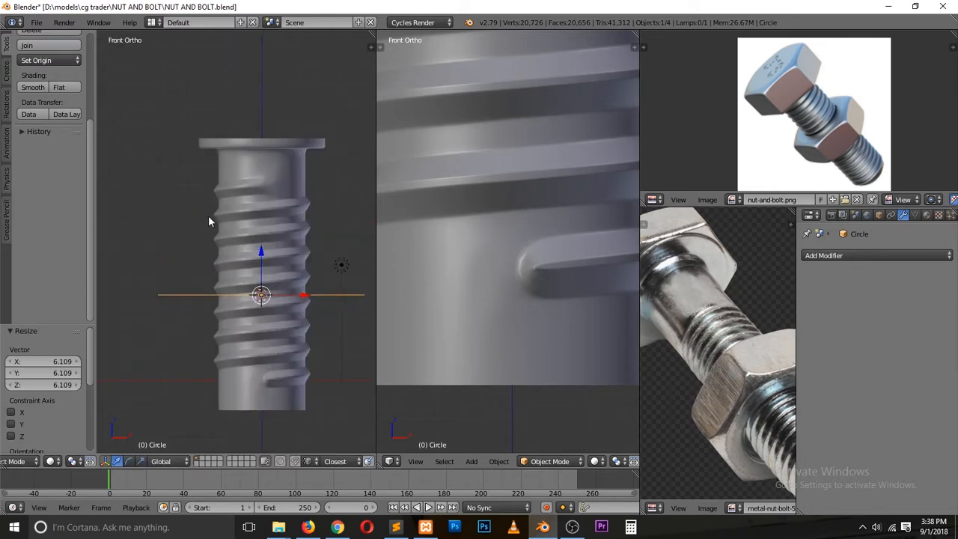
drag(259, 263, 286, 88)
key(KP_7)
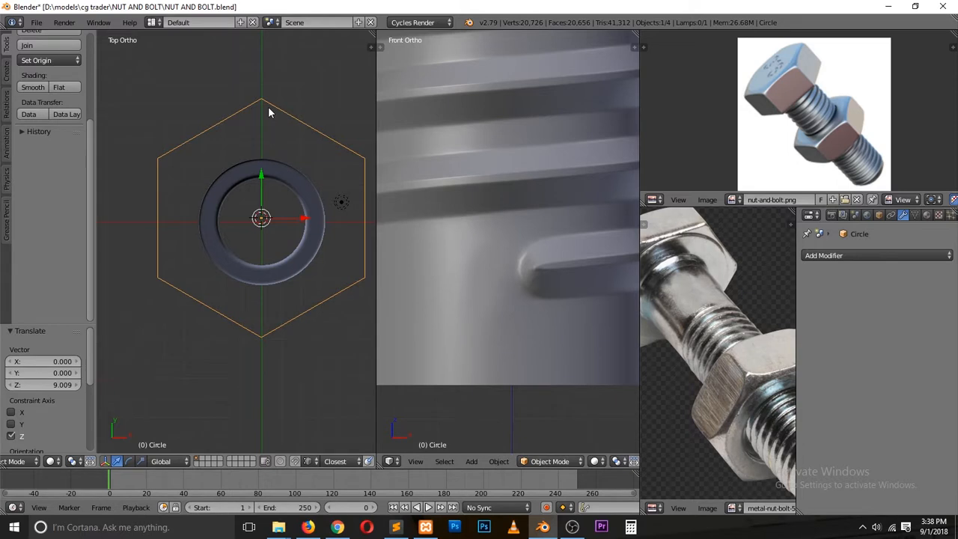
Step: Extrude the hexagon about 2.57 units down along Z to form the head's sides, and switch mesh selection to edges
key(KP_1)
key(Tab)
key(e)
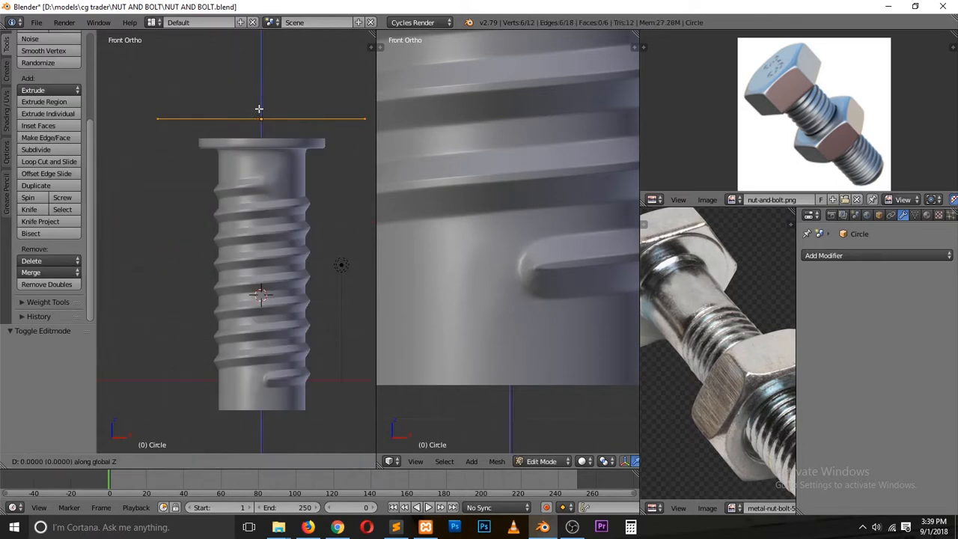
key(z)
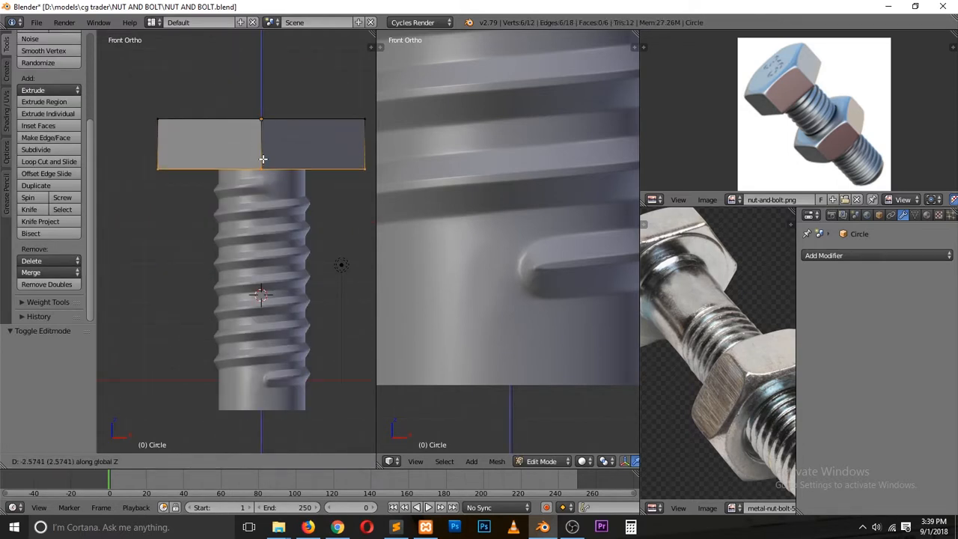
click(262, 154)
middle_drag(233, 105, 267, 148)
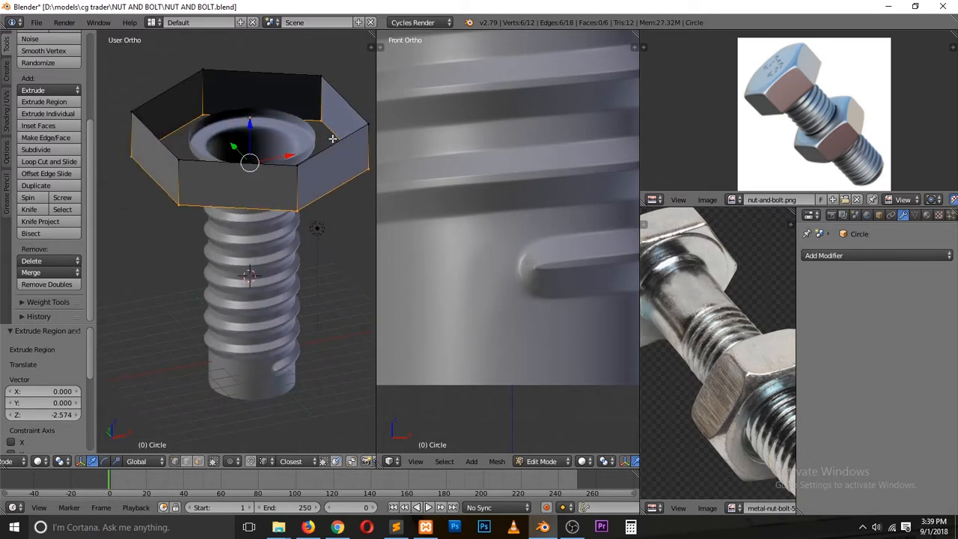
key(a)
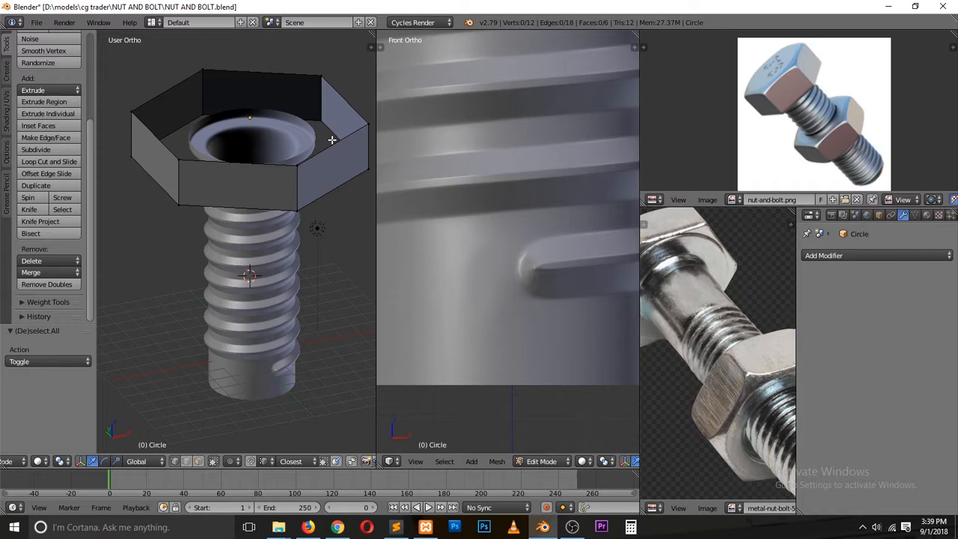
key(ctrl+Tab)
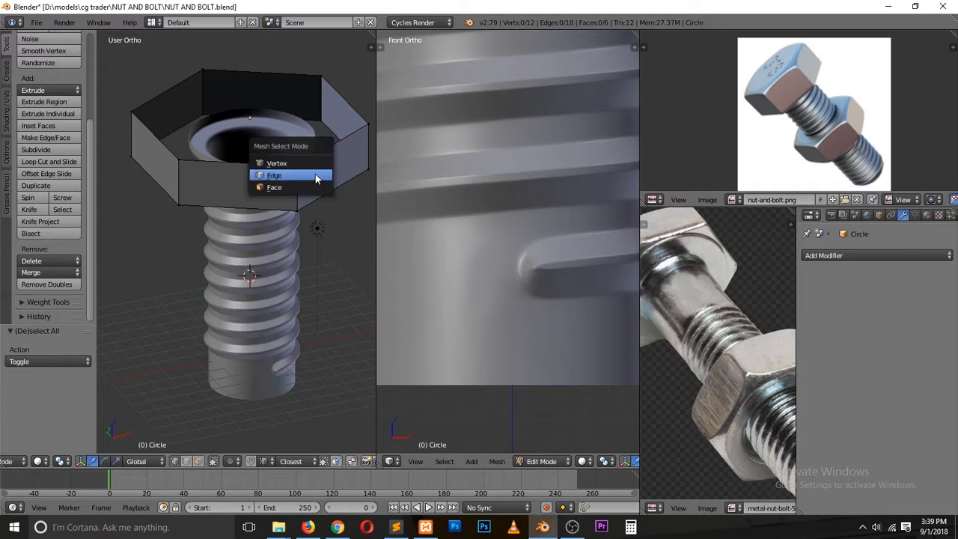
click(318, 175)
right_click(297, 190)
shift+right_click(367, 150)
shift+right_click(328, 97)
shift+right_click(196, 101)
shift+right_click(127, 139)
shift+right_click(179, 180)
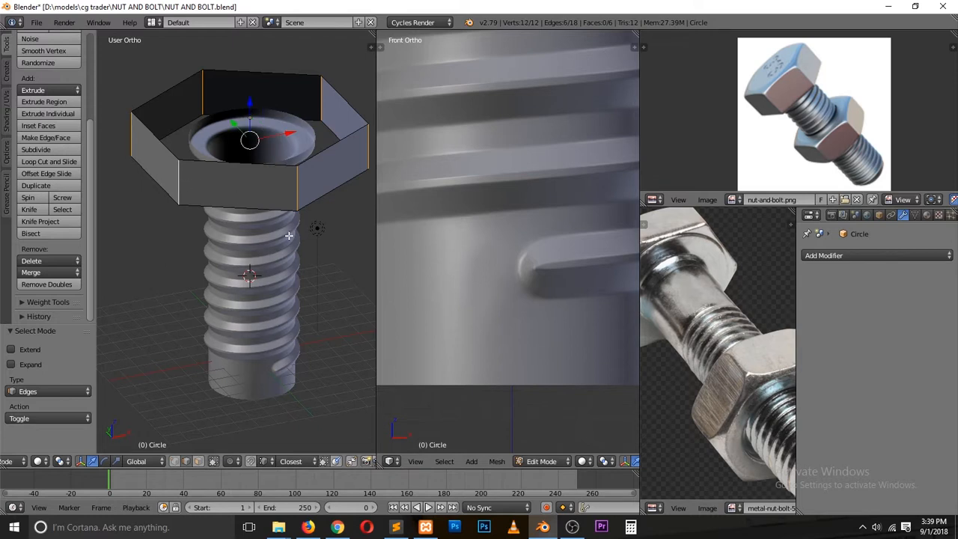
key(ctrl+b)
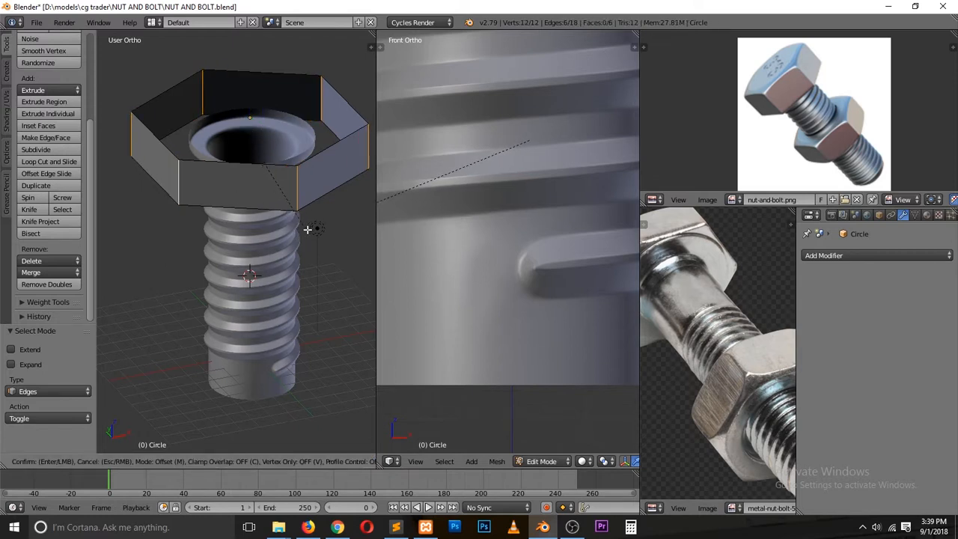
scroll(311, 234, up, 1)
key(Escape)
key(a)
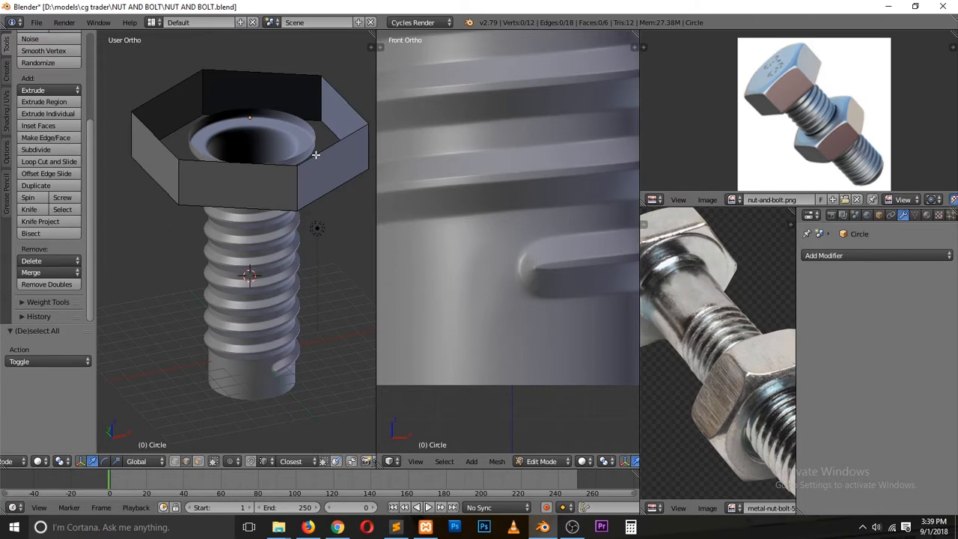
Step: Extrude the head's top edge loop and scale it inward to about 0.39 to form an inner hexagon
alt+right_click(315, 154)
key(e)
right_click(316, 180)
key(s)
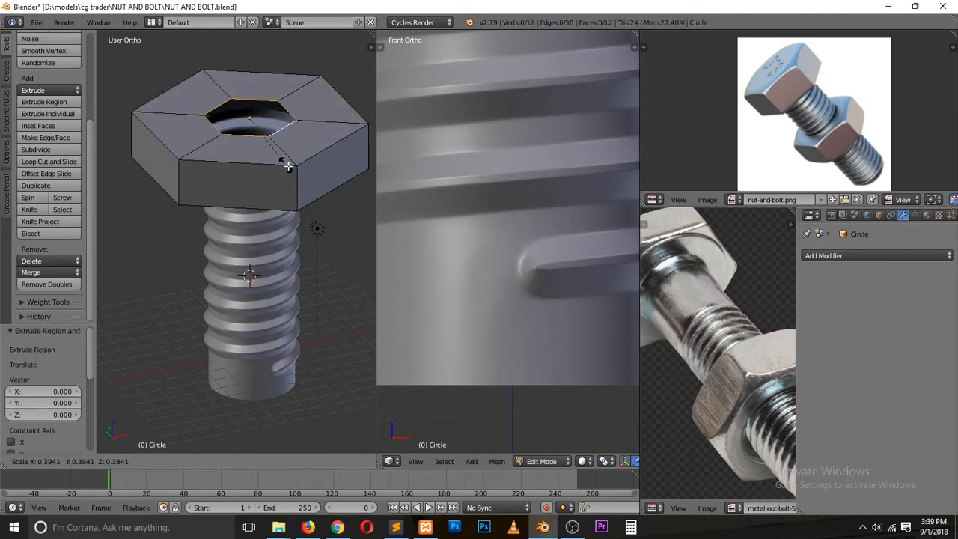
click(289, 165)
Step: Extrude the inner hexagon loop and merge it at center to close the head's top
key(e)
right_click(290, 164)
key(alt+m)
click(289, 163)
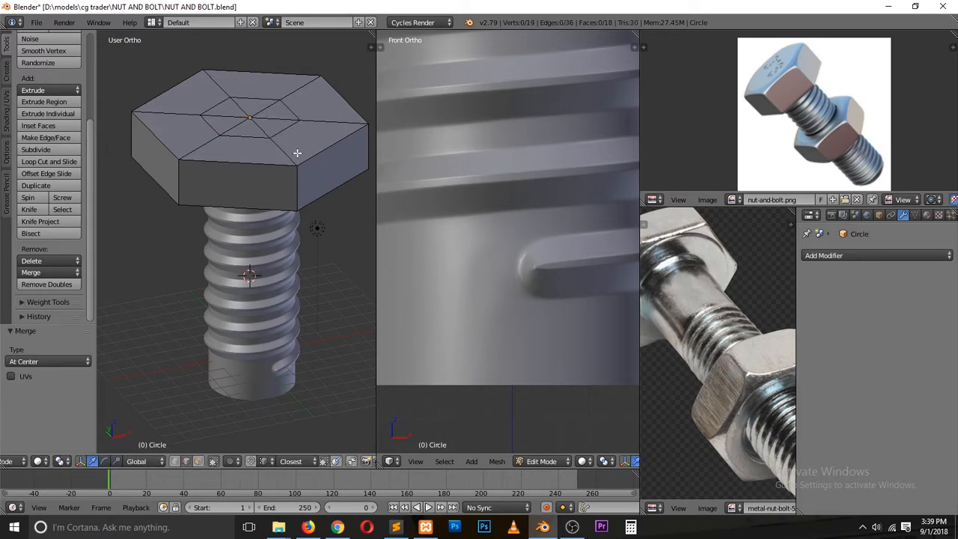
Step: Bevel the head's top outline and its six vertical corner edges narrowly with several segments, and leave mesh editing
right_click(296, 181)
right_click(318, 156)
alt+shift+right_click(206, 163)
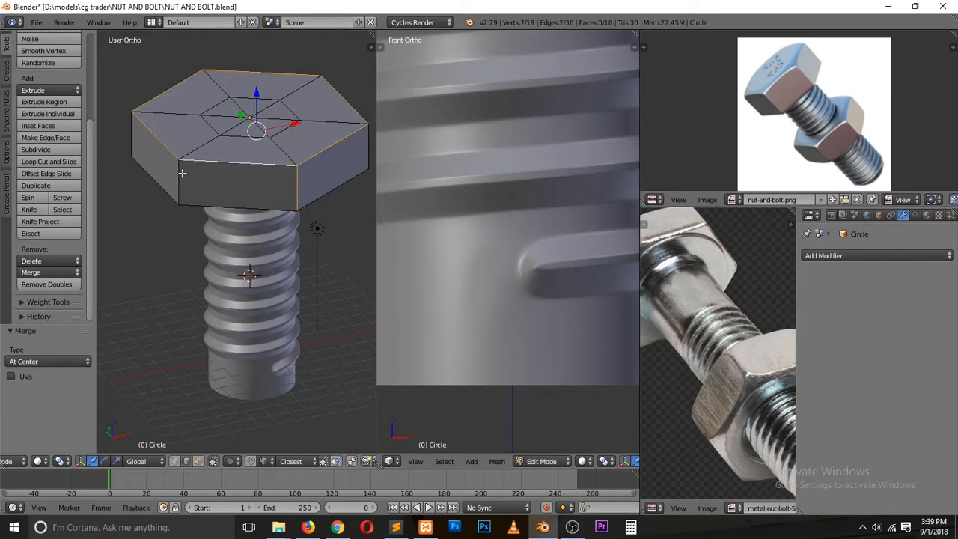
shift+right_click(177, 184)
shift+right_click(125, 139)
middle_drag(125, 139, 105, 133)
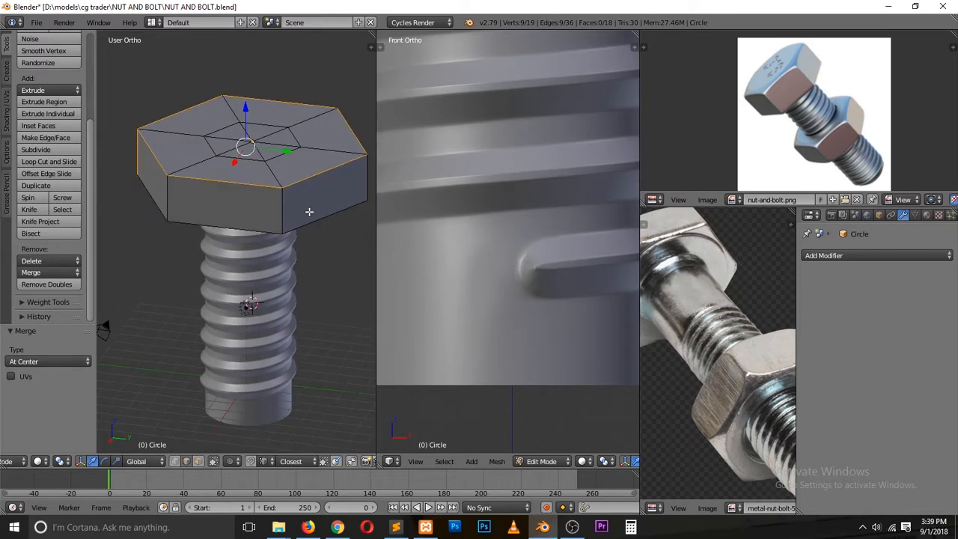
shift+right_click(284, 203)
shift+right_click(165, 200)
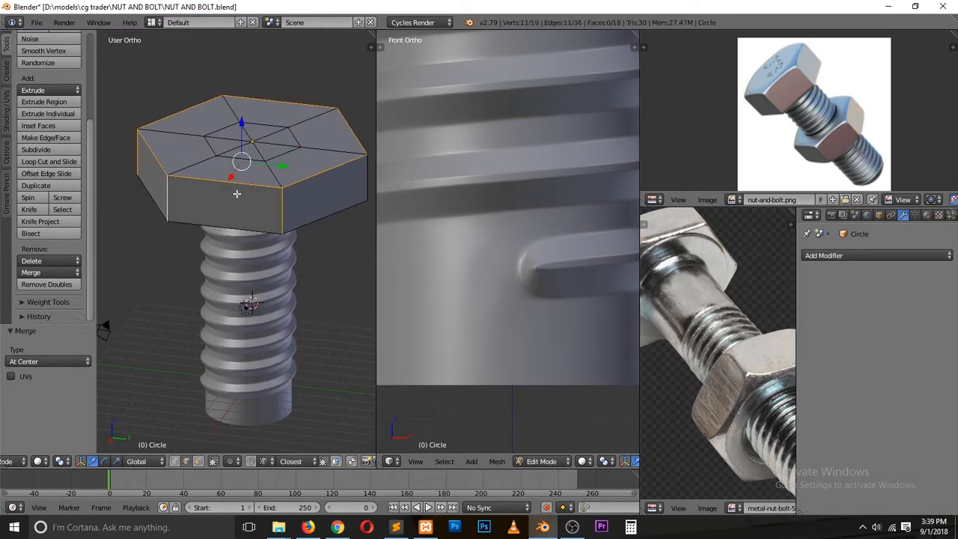
key(ctrl+shift+b)
right_click(329, 172)
key(ctrl+b)
scroll(331, 179, up, 3)
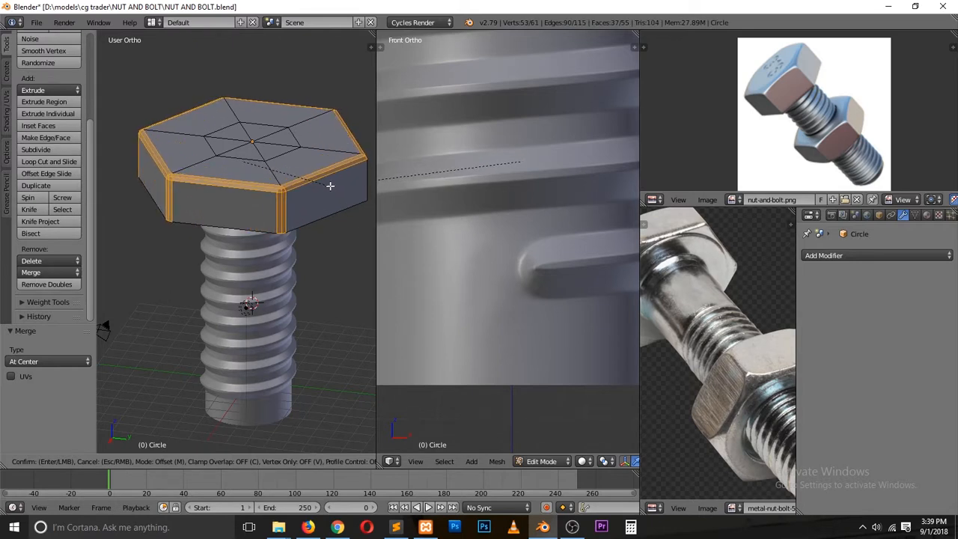
click(330, 185)
key(Tab)
Step: Add a Mirror modifier to the bolt head, mirroring across the Z axis only
middle_drag(325, 212, 269, 180)
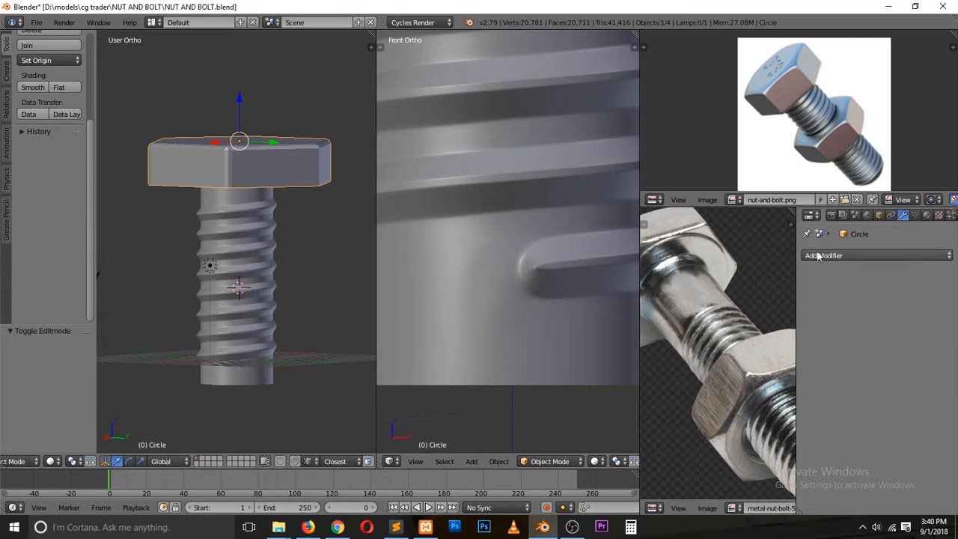
click(842, 256)
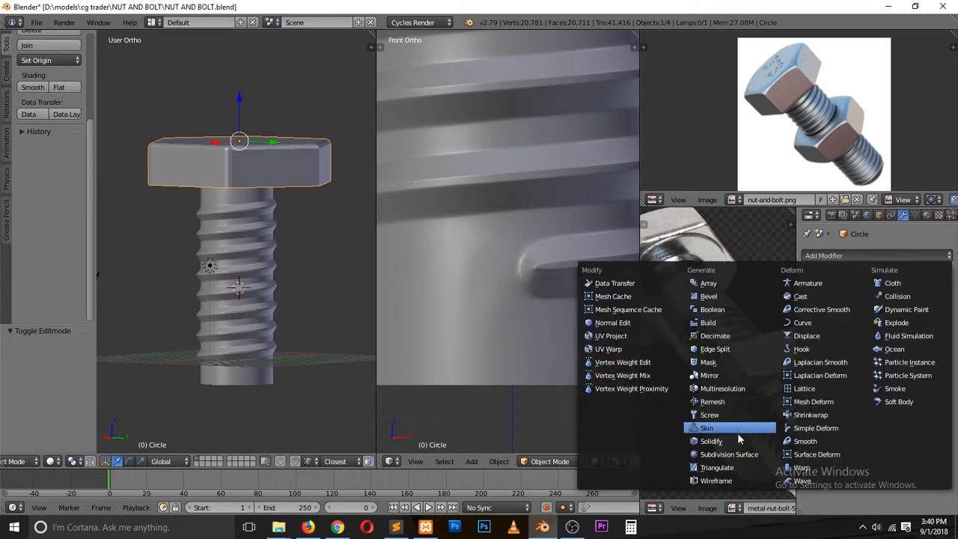
click(708, 375)
click(809, 334)
click(809, 348)
click(810, 335)
click(810, 321)
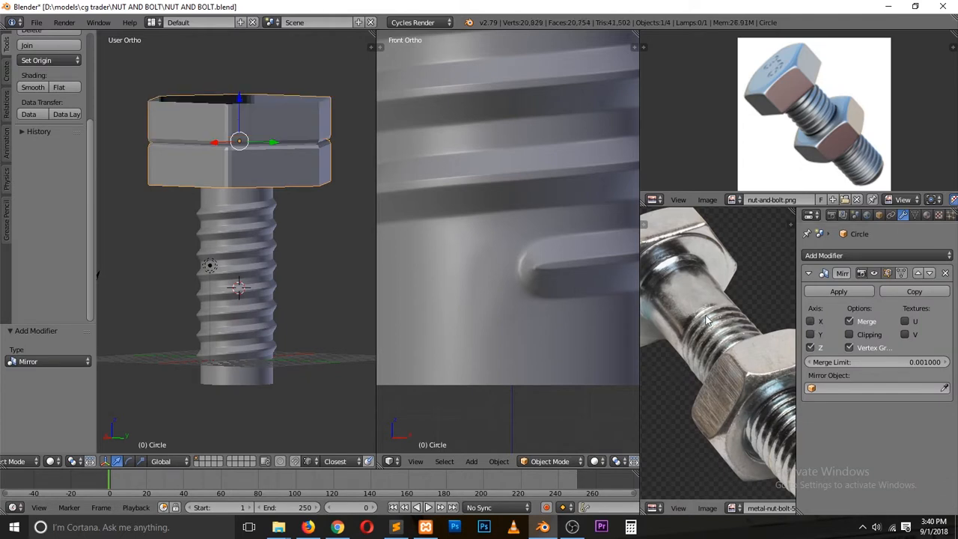
Step: Enable Clipping on the Mirror modifier and reposition the head mesh vertically so that it joins its mirrored half
key(Tab)
key(a)
key(a)
drag(235, 123, 237, 75)
click(848, 334)
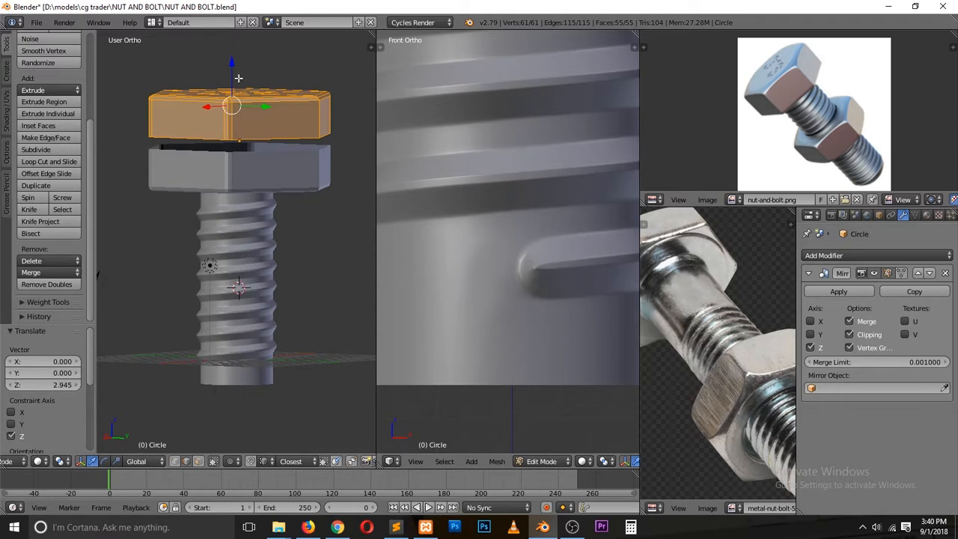
drag(234, 66, 224, 81)
key(Tab)
Step: Deselect the bolt head and save the file, overwriting the existing one
middle_drag(244, 185, 248, 211)
key(a)
scroll(249, 216, up, 2)
key(ctrl+s)
click(249, 211)
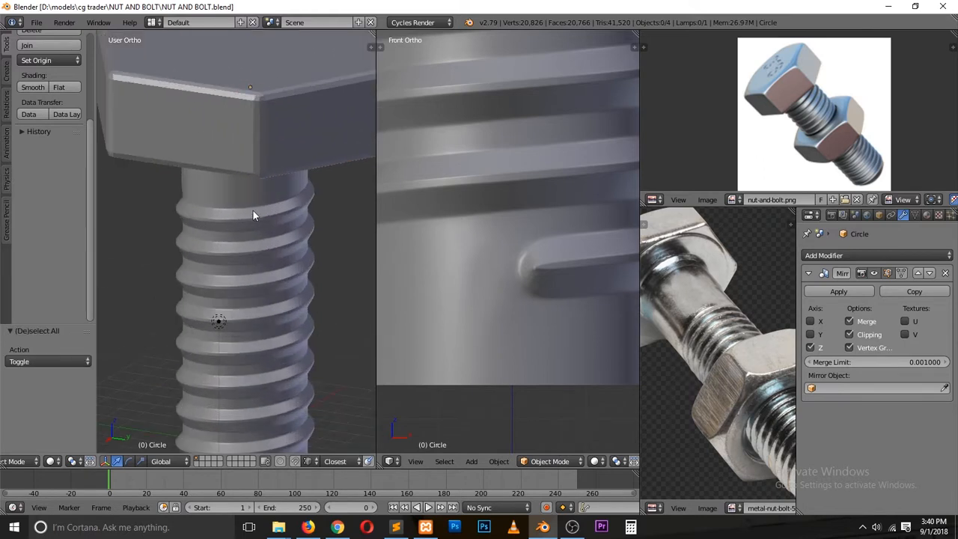
Step: Add two evenly spaced loop cuts across each of the head's two front sides
scroll(252, 216, up, 2)
key(Tab)
key(a)
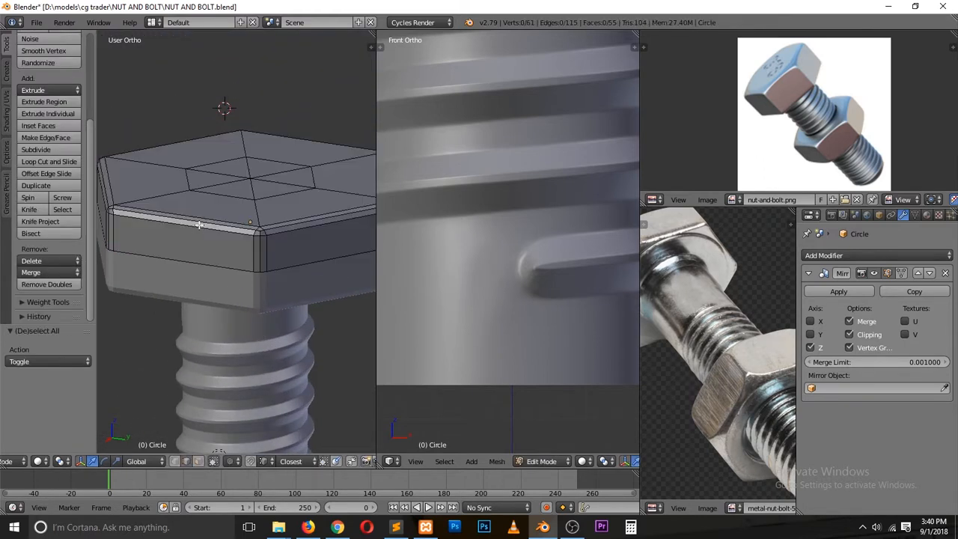
key(ctrl+r)
key(Escape)
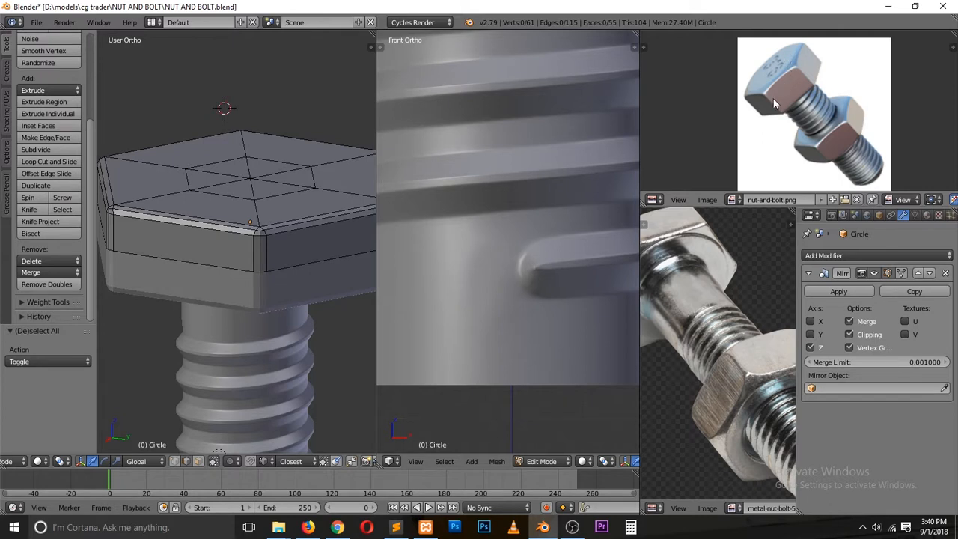
key(ctrl+r)
scroll(202, 217, up, 1)
click(202, 217)
right_click(326, 219)
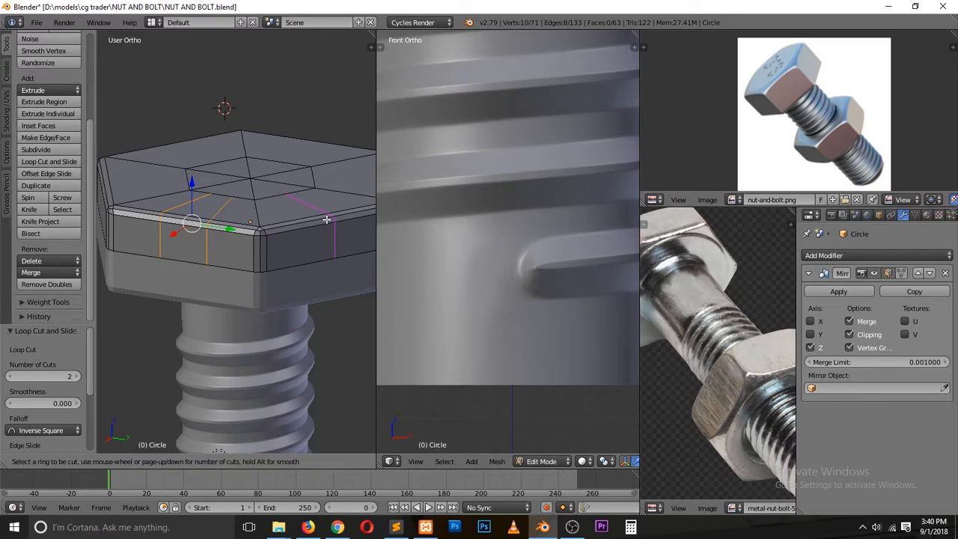
Step: Add two evenly spaced loop cuts across the next adjacent side of the head
middle_drag(326, 219, 222, 230)
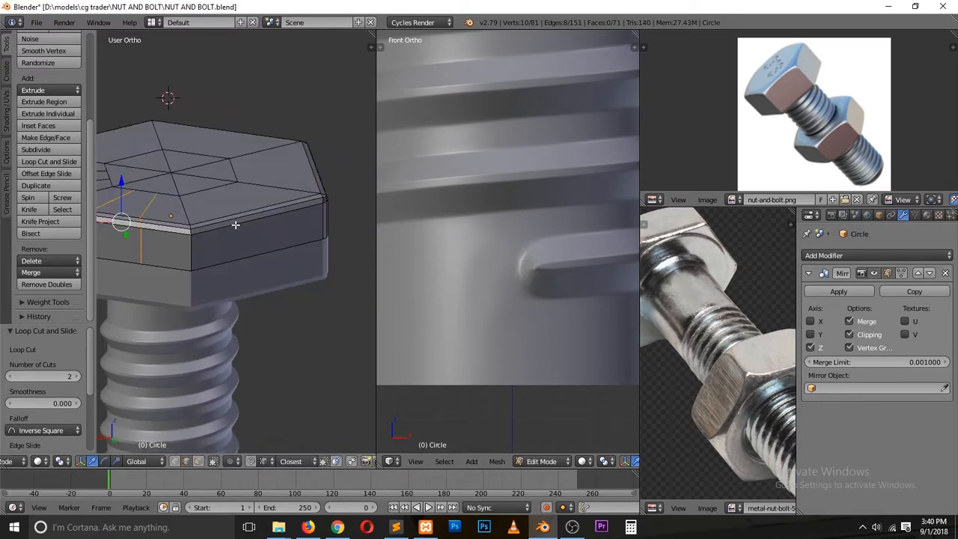
key(ctrl+r)
scroll(242, 218, up, 1)
click(241, 218)
right_click(242, 217)
key(ctrl+r)
scroll(307, 162, up, 1)
click(309, 162)
right_click(310, 162)
key(ctrl+z)
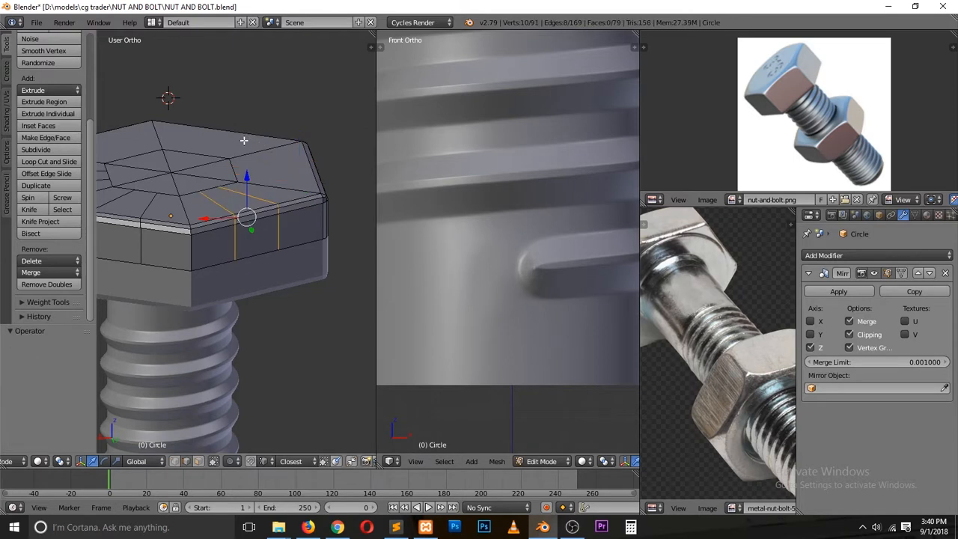
Step: Add two evenly spaced loop cuts across each of the head's three remaining sides
key(ctrl+r)
click(311, 169)
right_click(309, 169)
key(ctrl+r)
click(212, 133)
right_click(214, 133)
middle_drag(213, 133, 181, 148)
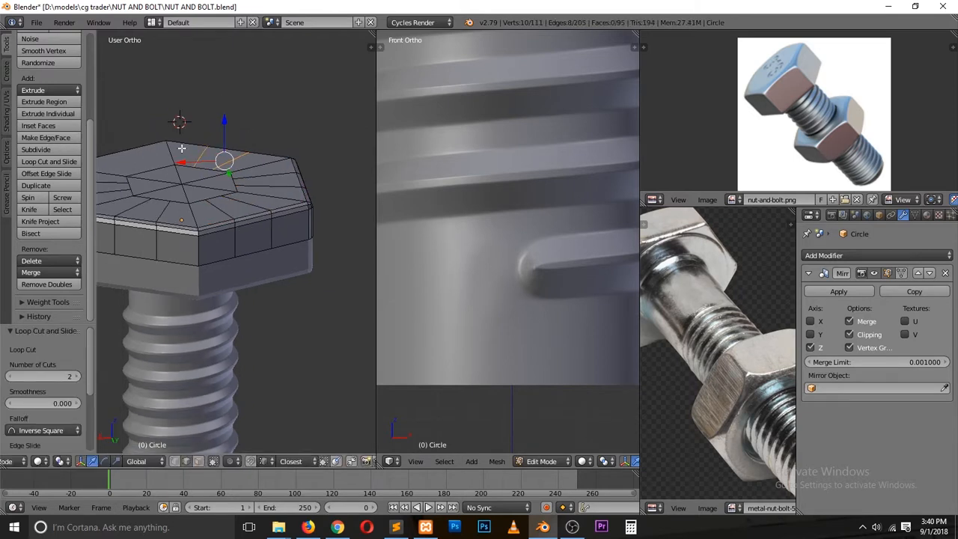
key(ctrl+r)
click(127, 147)
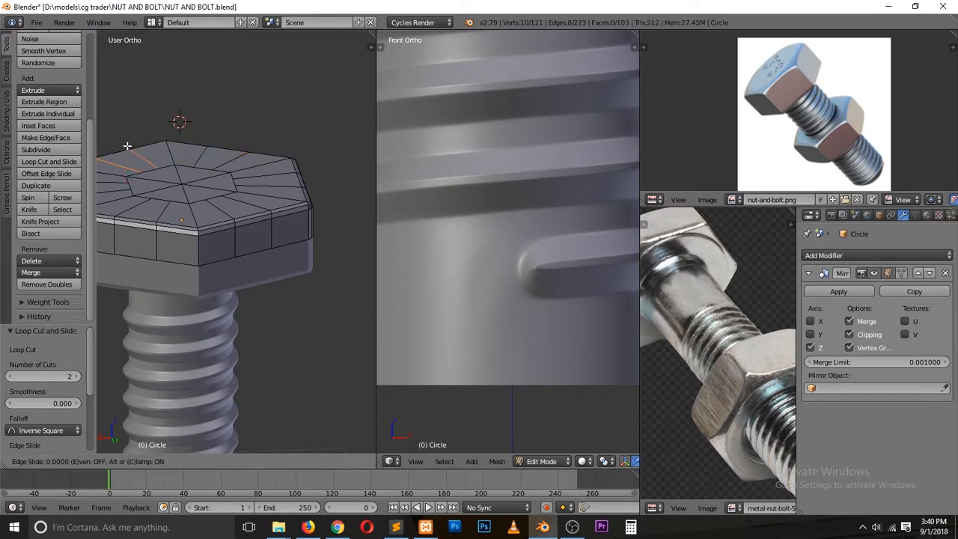
right_click(127, 147)
Step: Deselect everything on the bolt head, switch to face selection and save the file over the existing one
ctrl+scroll(137, 164, down, 4)
key(a)
key(ctrl+Tab)
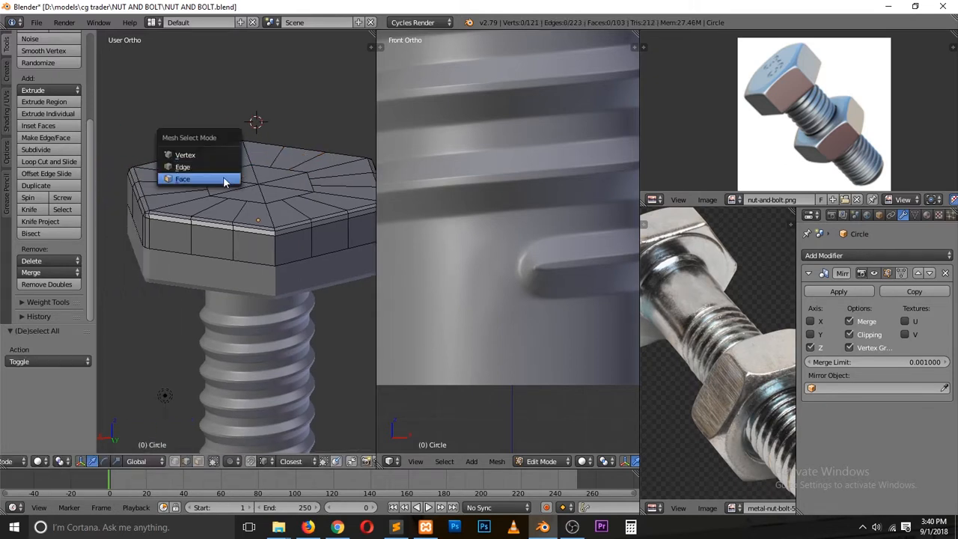
click(225, 182)
key(KP_1)
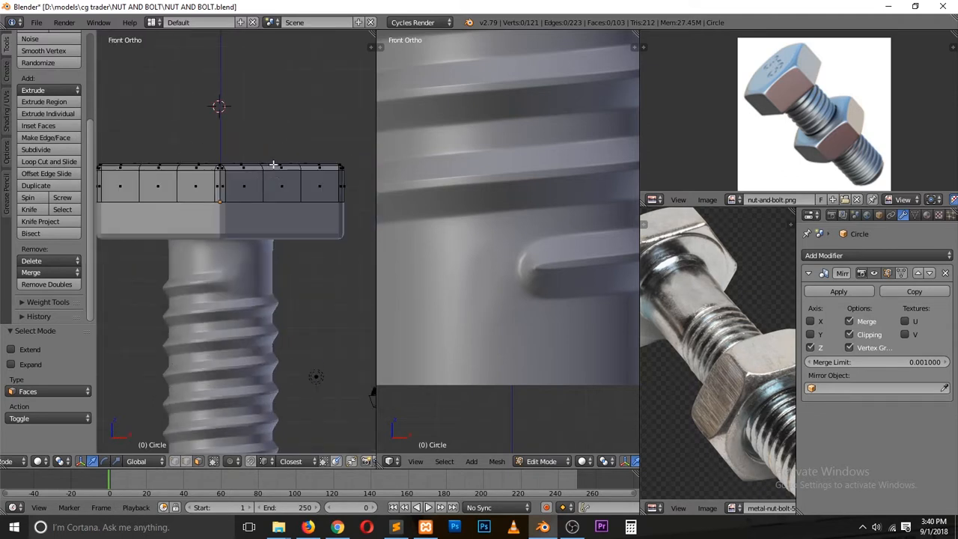
key(ctrl+s)
click(281, 165)
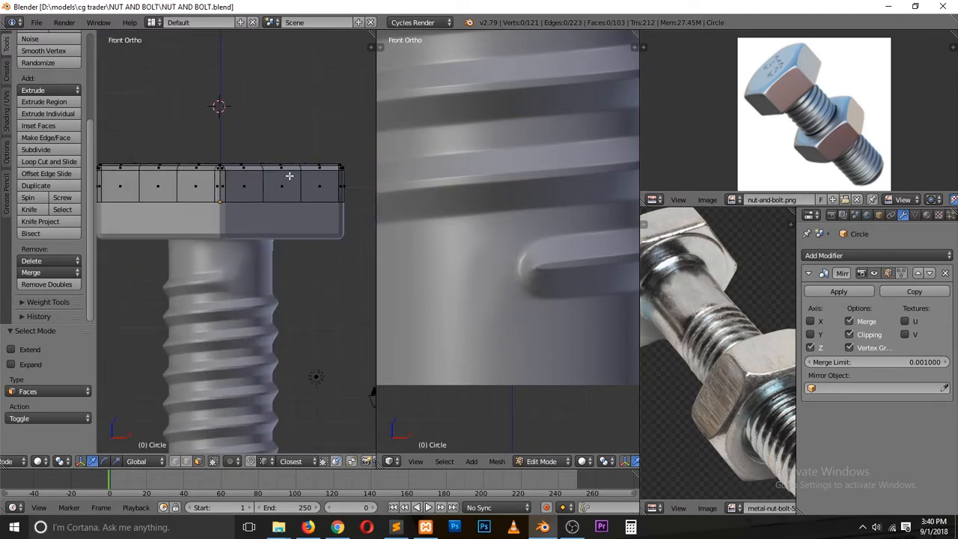
middle_drag(296, 177, 302, 200)
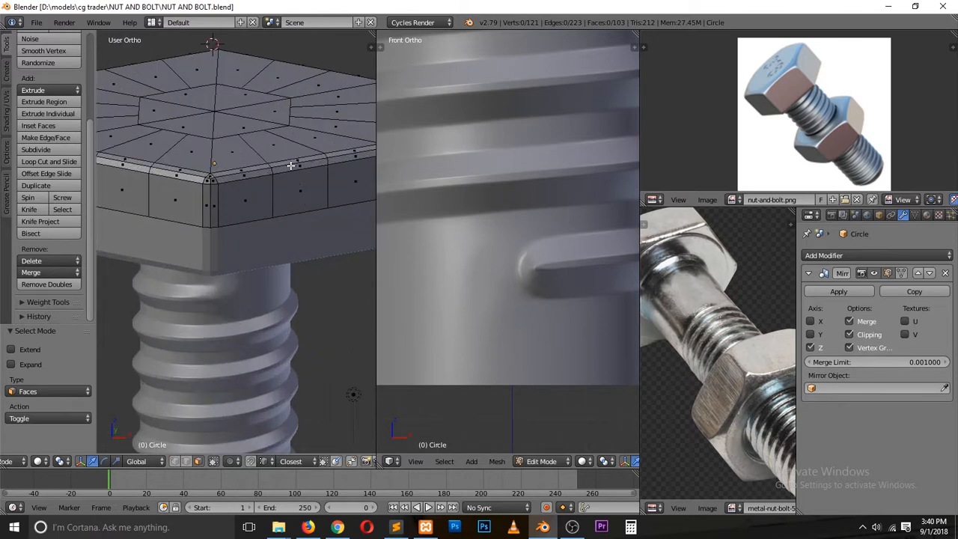
scroll(247, 175, down, 1)
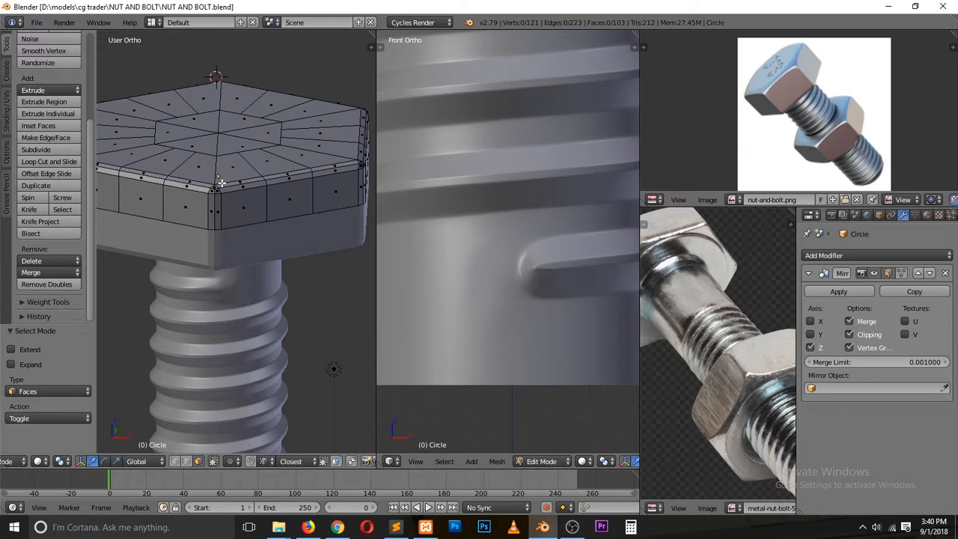
key(v)
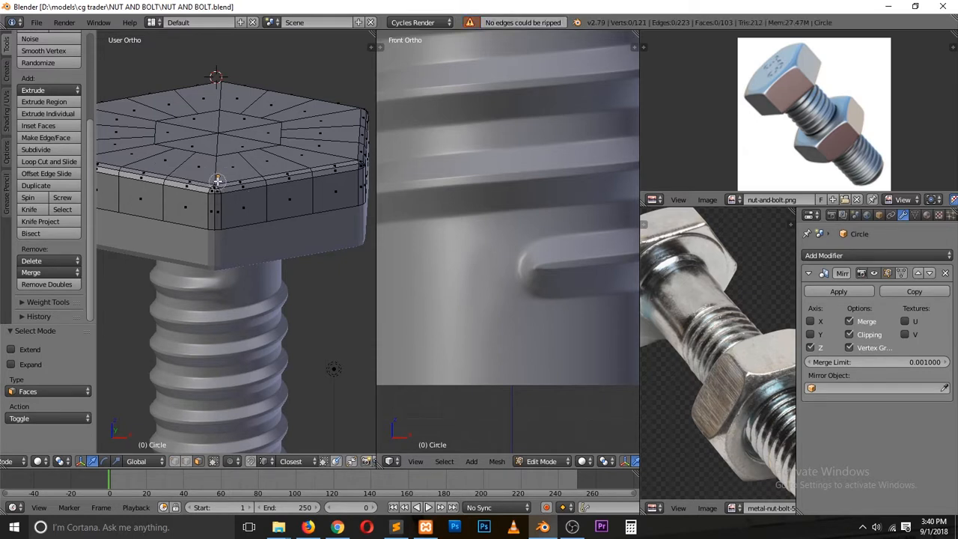
drag(221, 189, 209, 196)
right_click(209, 196)
Step: Switch to vertex selection and add a loop cut around the head's top surface, close to its outer edge
key(ctrl+Tab)
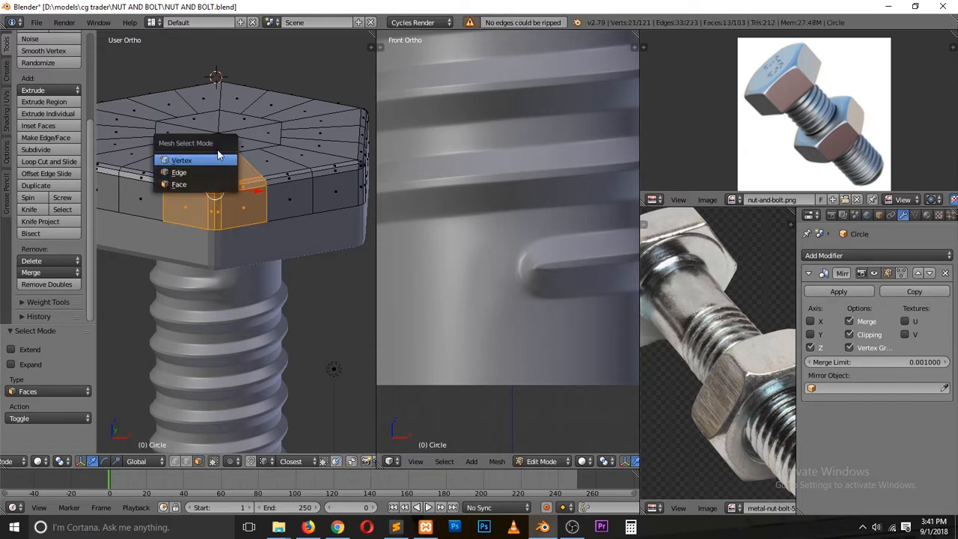
click(219, 158)
key(a)
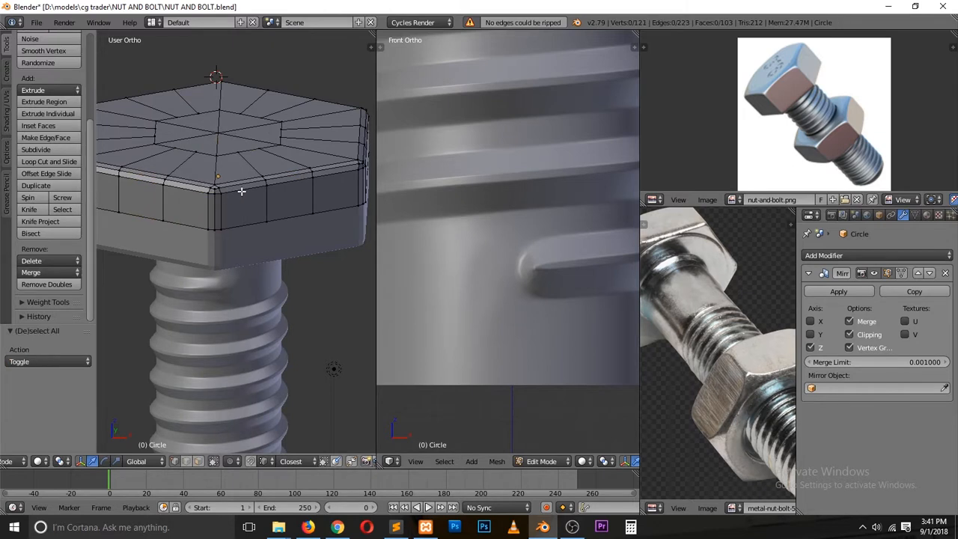
right_click(217, 190)
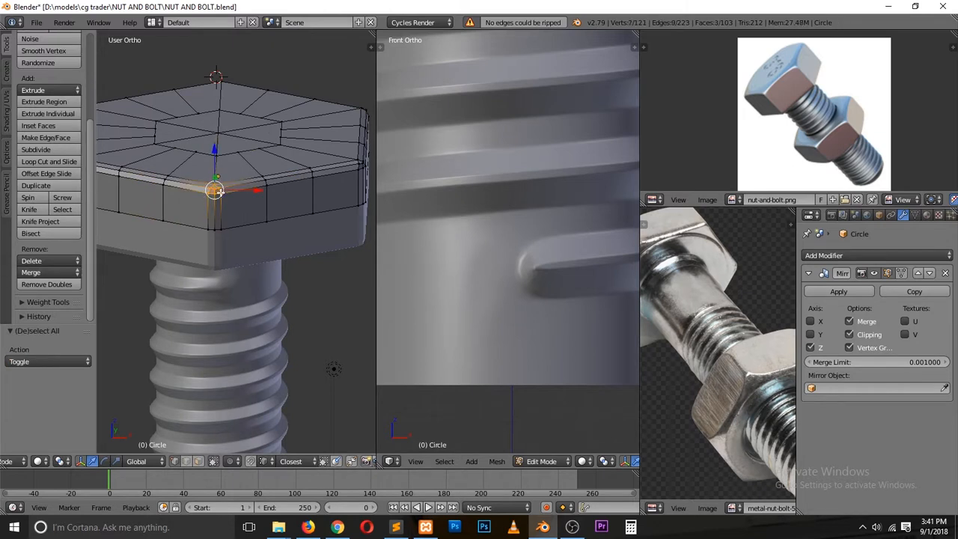
middle_drag(255, 187, 155, 192)
key(ctrl+r)
click(154, 192)
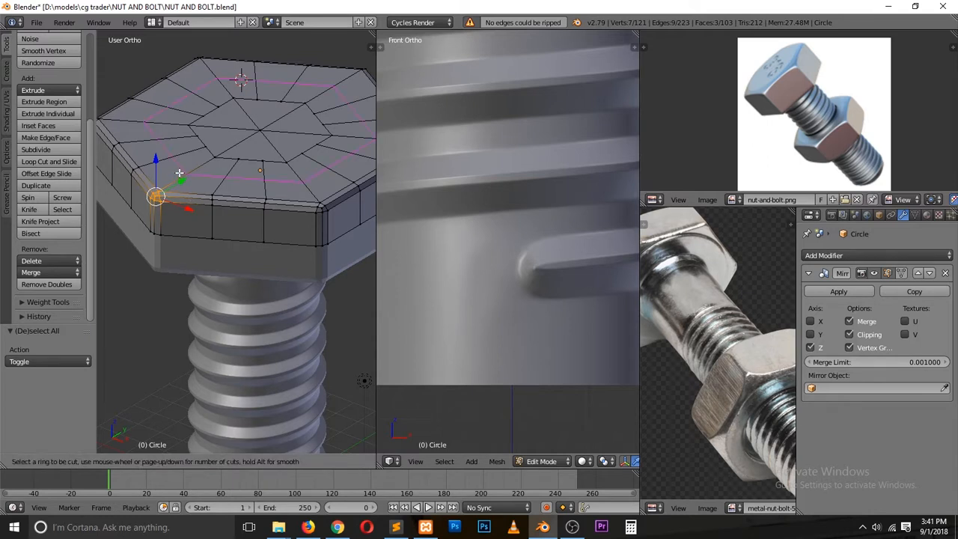
click(167, 188)
key(a)
right_click(158, 197)
ctrl+right_click(322, 207)
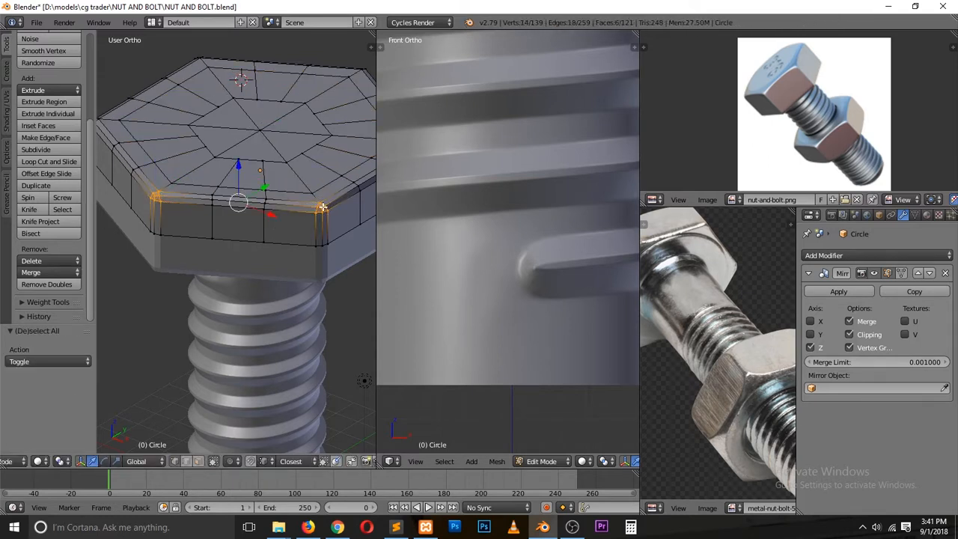
middle_drag(250, 234, 115, 233)
key(x)
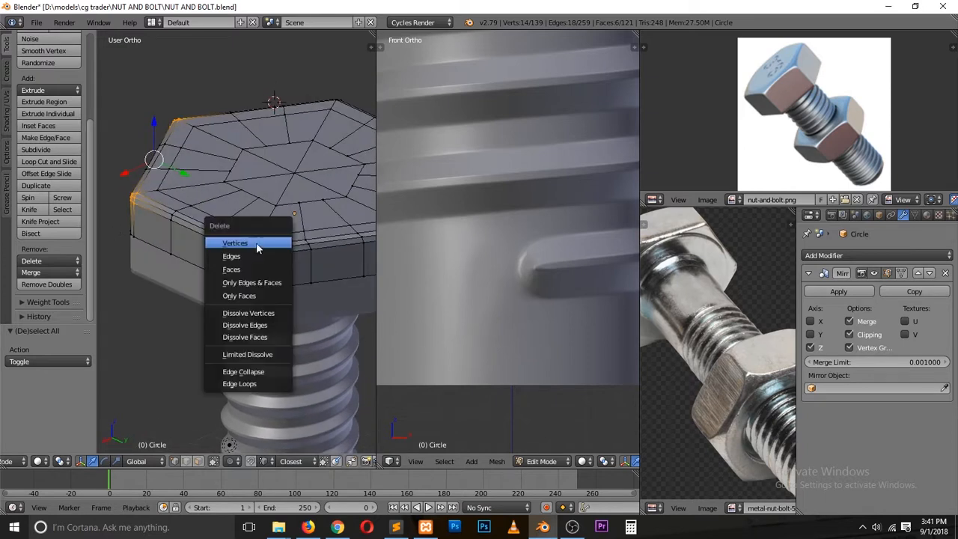
click(330, 207)
ctrl+right_click(253, 251)
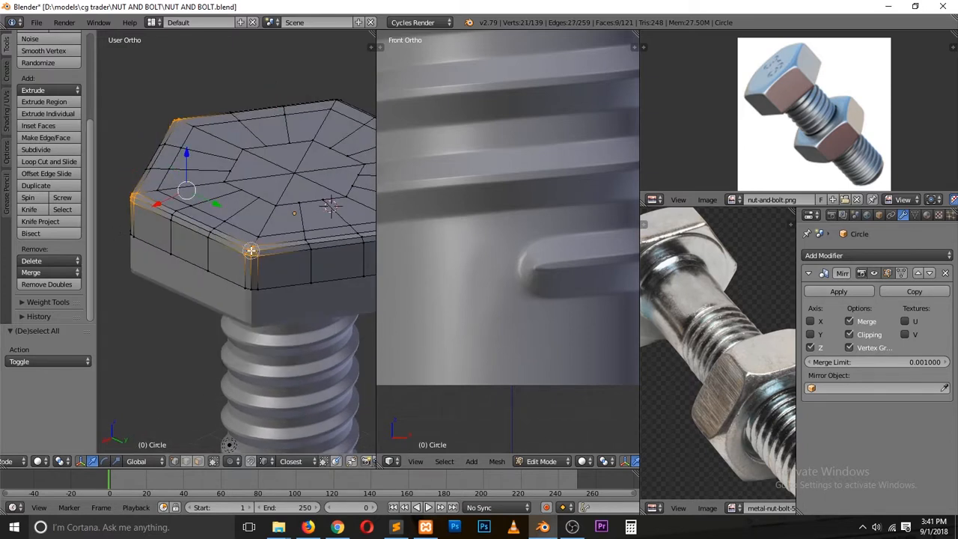
middle_drag(318, 253, 195, 261)
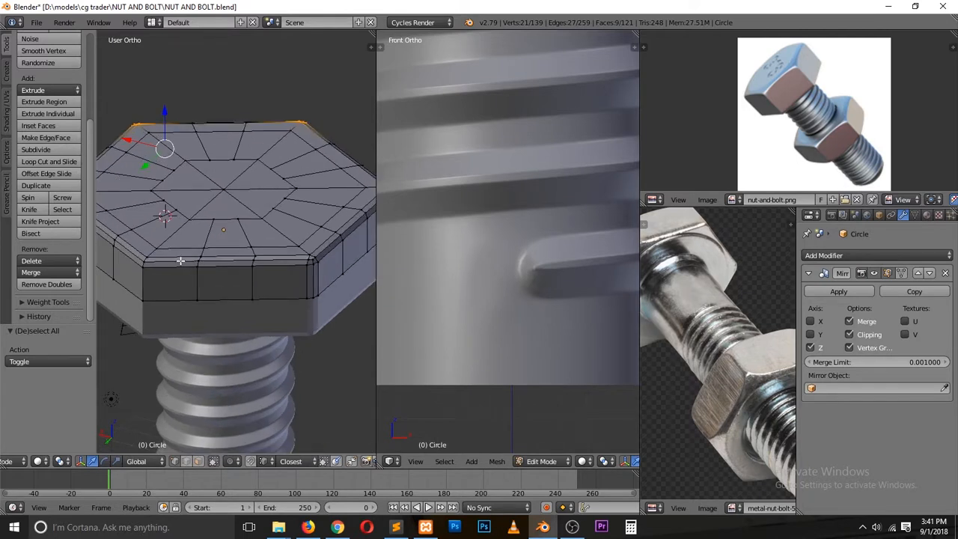
key(a)
Step: Bevel the head's one unbeveled corner, from its side edge up onto the top, by 0.040 with 2 segments
ctrl+scroll(174, 259, up, 1)
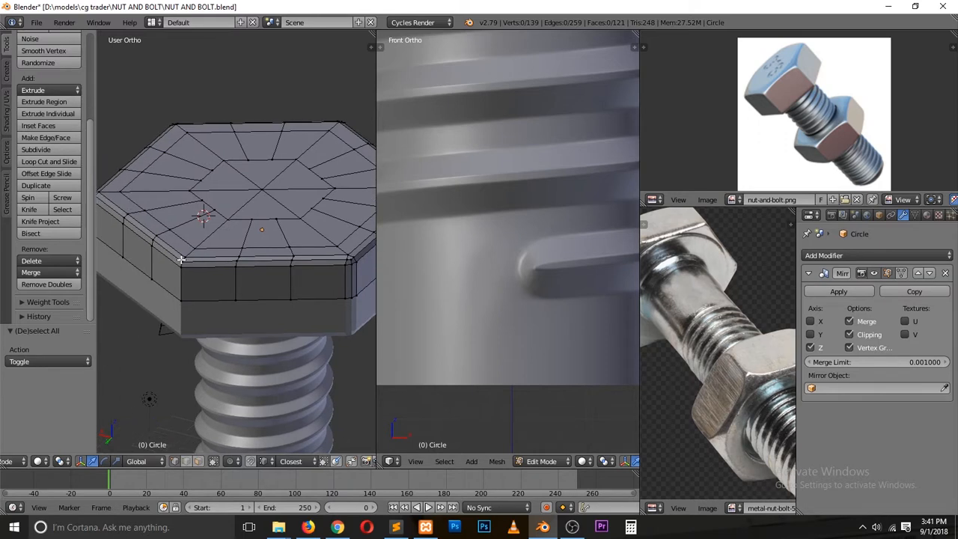
right_click(187, 255)
shift+right_click(184, 260)
shift+right_click(180, 267)
shift+right_click(180, 295)
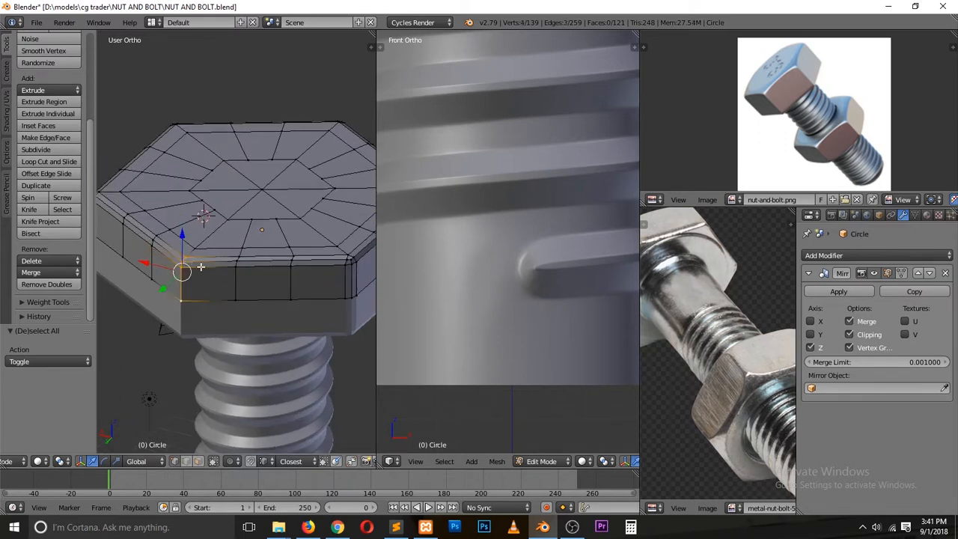
key(ctrl+shift+b)
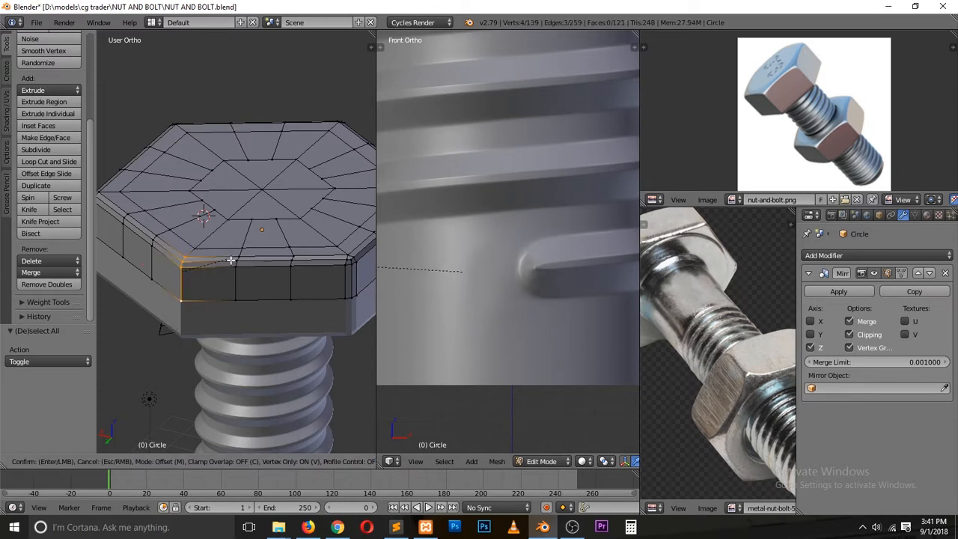
key(Escape)
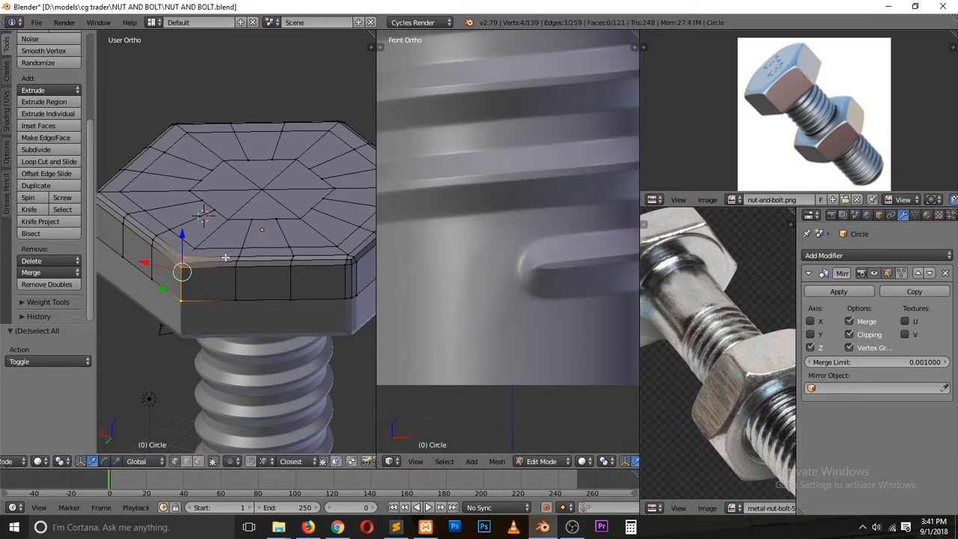
key(ctrl+b)
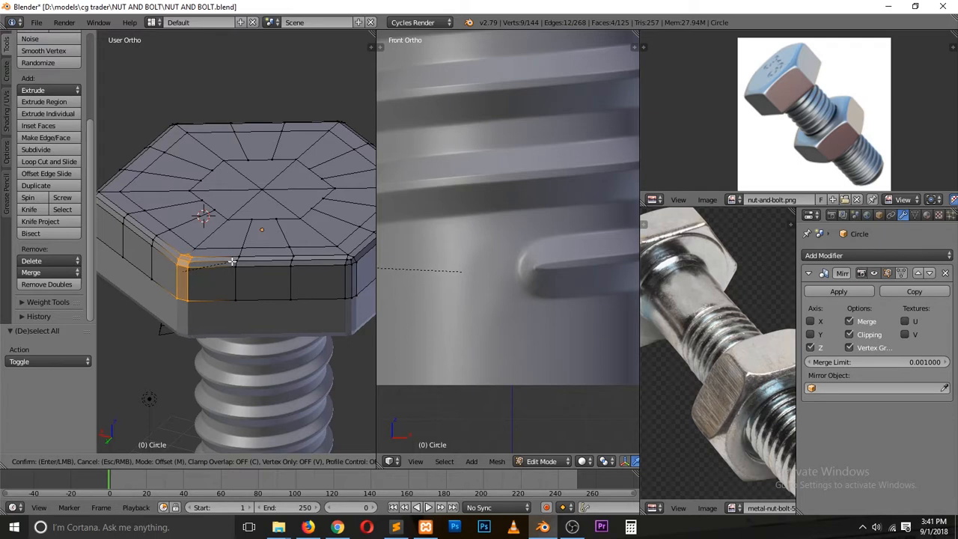
scroll(232, 261, up, 1)
click(233, 261)
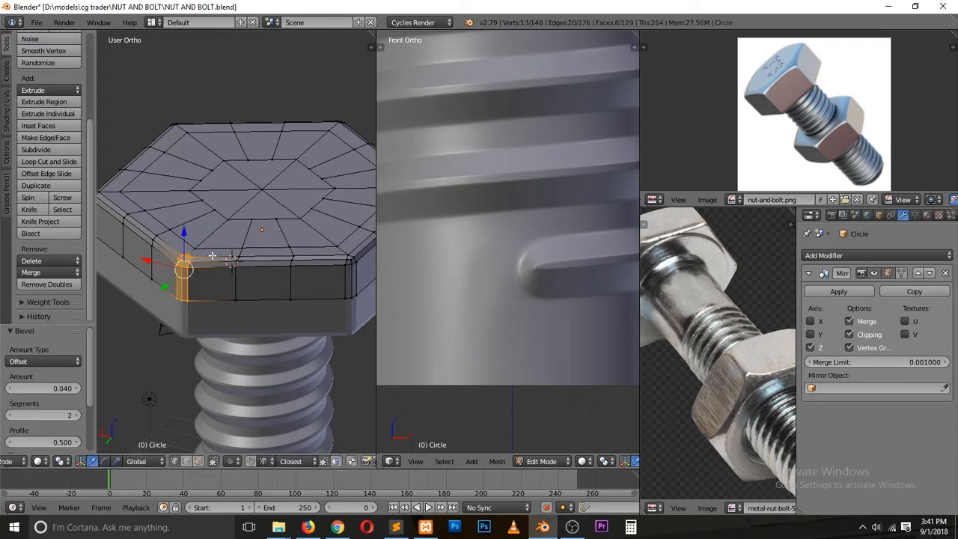
Step: Merge two neighbouring vertices at the top of the newly beveled corner at their center
right_click(196, 246)
scroll(187, 253, up, 2)
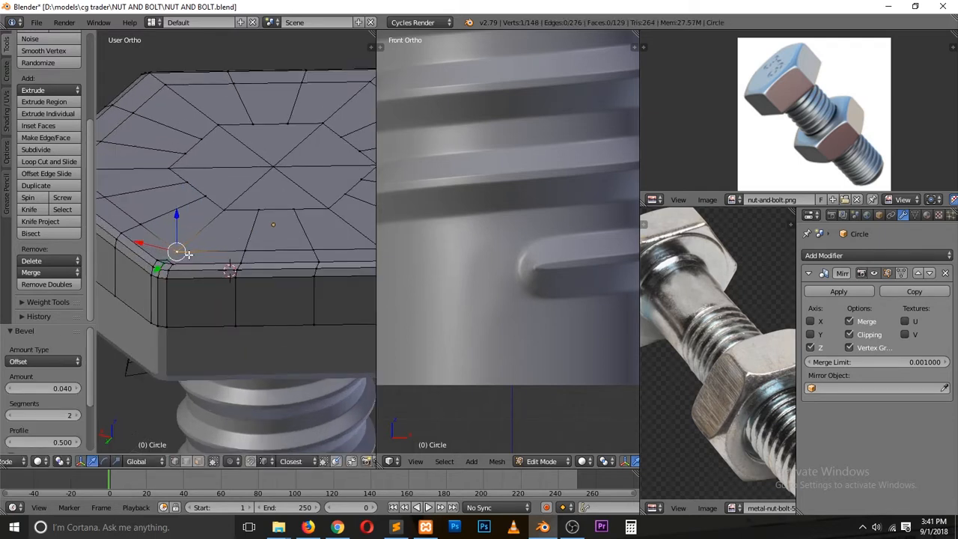
middle_drag(166, 260, 182, 267)
scroll(182, 268, down, 2)
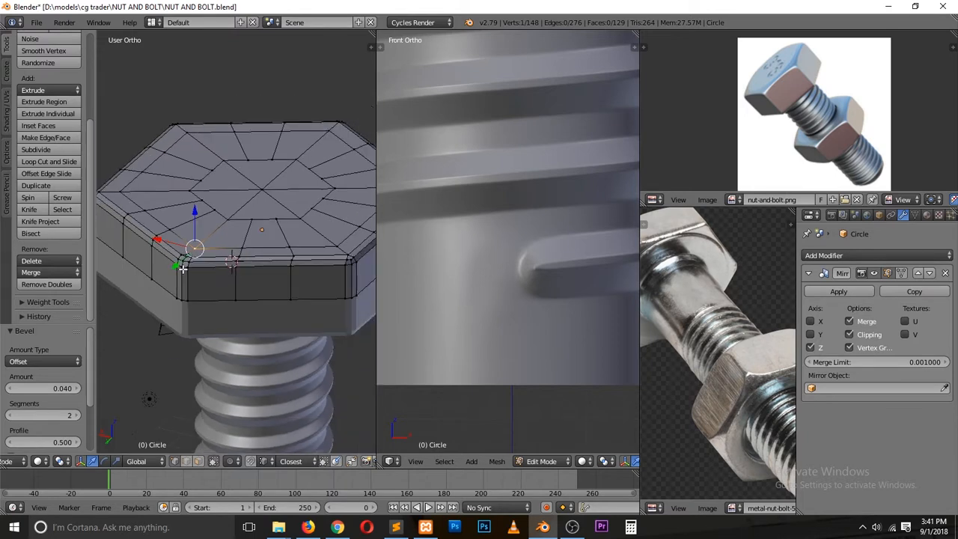
scroll(183, 268, up, 3)
shift+right_click(168, 256)
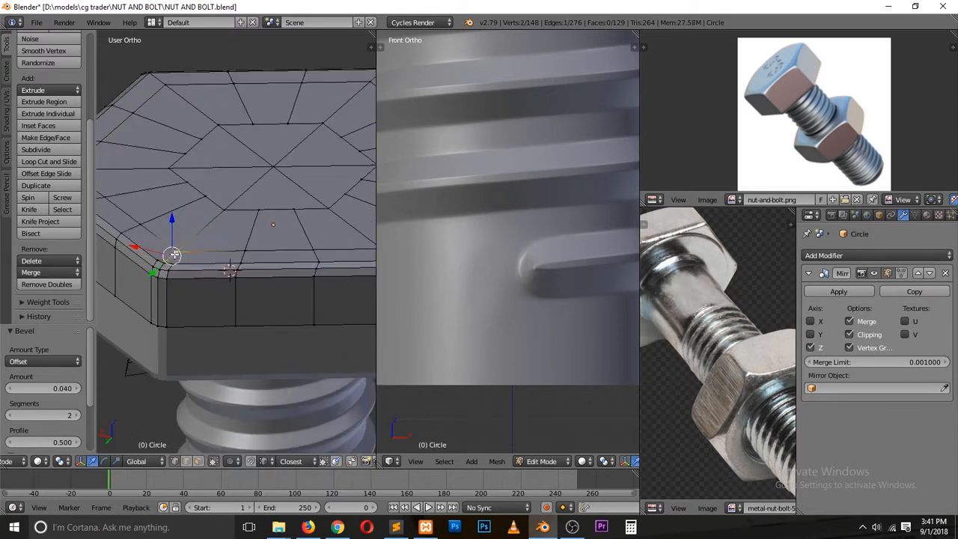
key(alt+m)
click(167, 253)
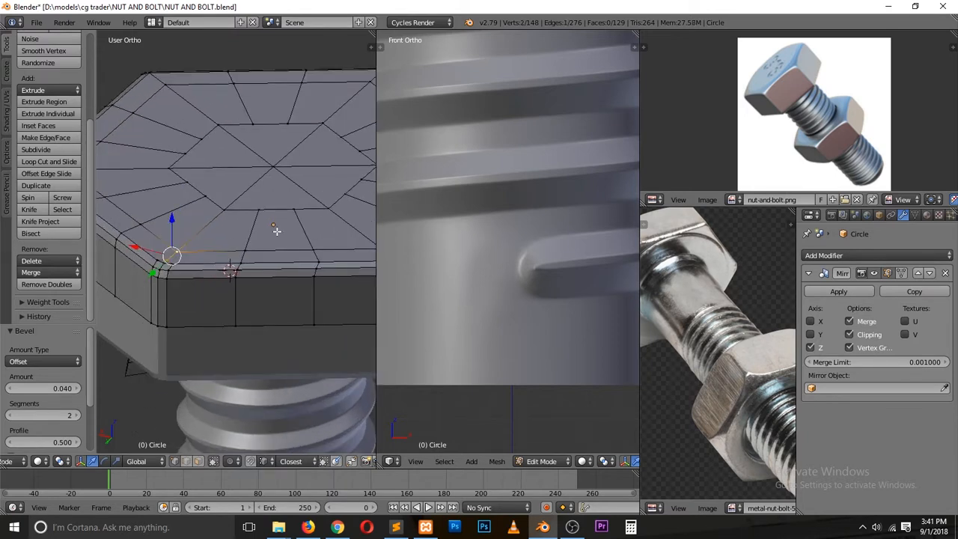
key(ctrl+z)
key(alt+m)
click(187, 261)
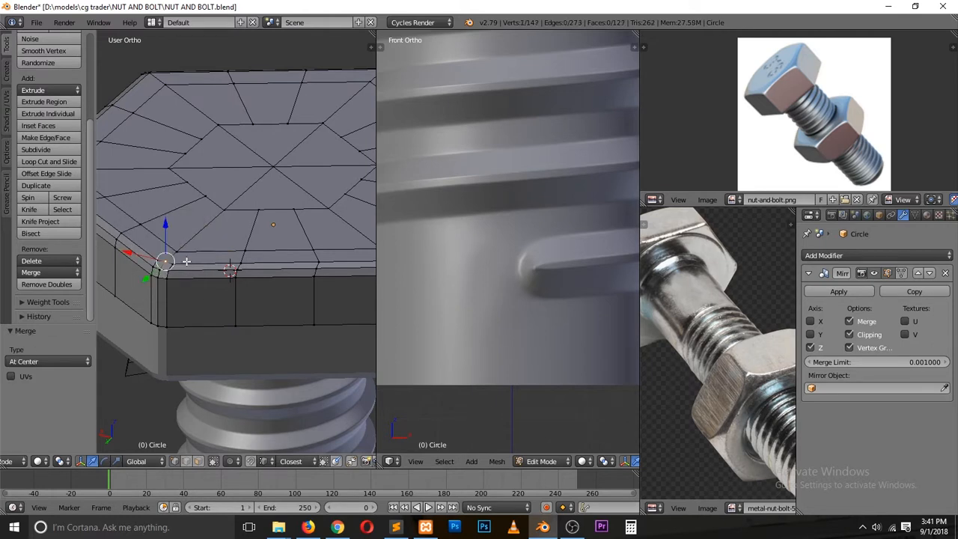
Step: Merge the merged vertex and the two vertices next to it on the beveled corner at their center
scroll(177, 272, down, 3)
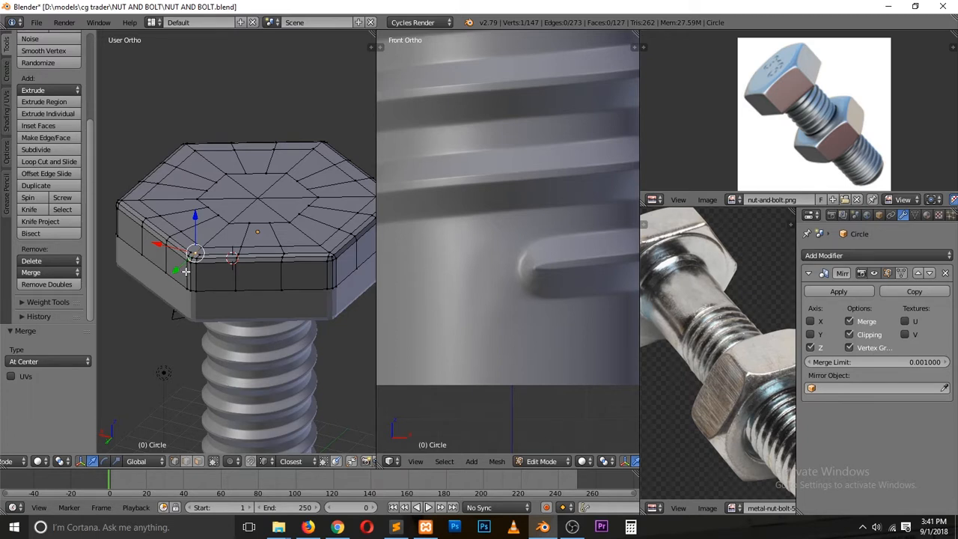
middle_drag(186, 271, 191, 259)
shift+right_click(184, 253)
shift+right_click(182, 258)
key(alt+m)
click(157, 255)
scroll(185, 277, up, 3)
scroll(186, 277, down, 3)
scroll(186, 281, up, 3)
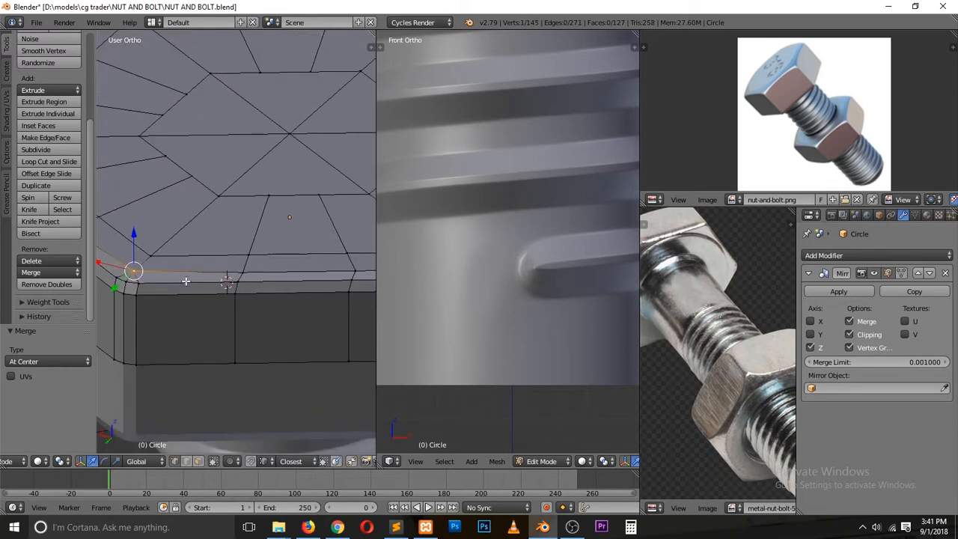
Step: Join the two small adjacent faces at the beveled corner into one face and save the file
key(ctrl+Tab)
click(172, 317)
right_click(127, 278)
shift+right_click(128, 278)
key(a)
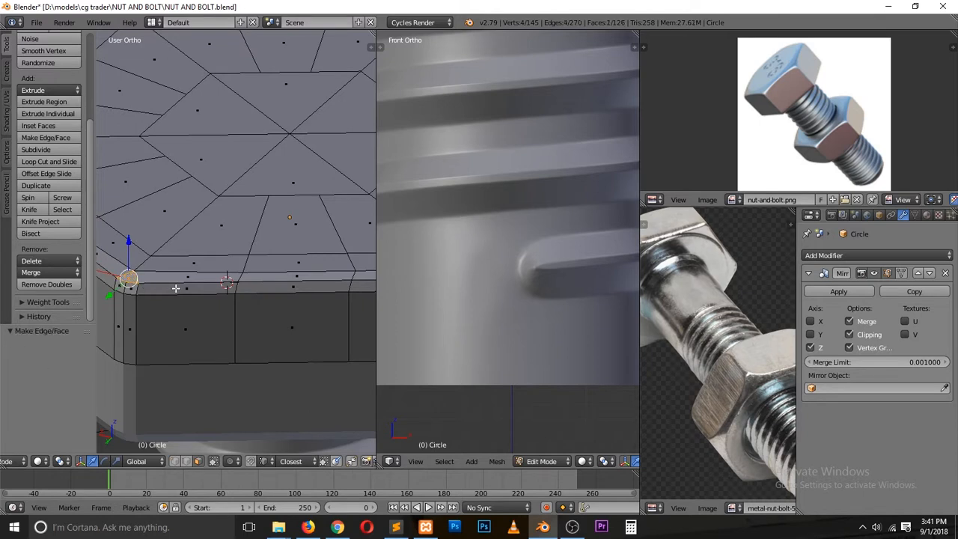
scroll(224, 306, down, 4)
key(ctrl+s)
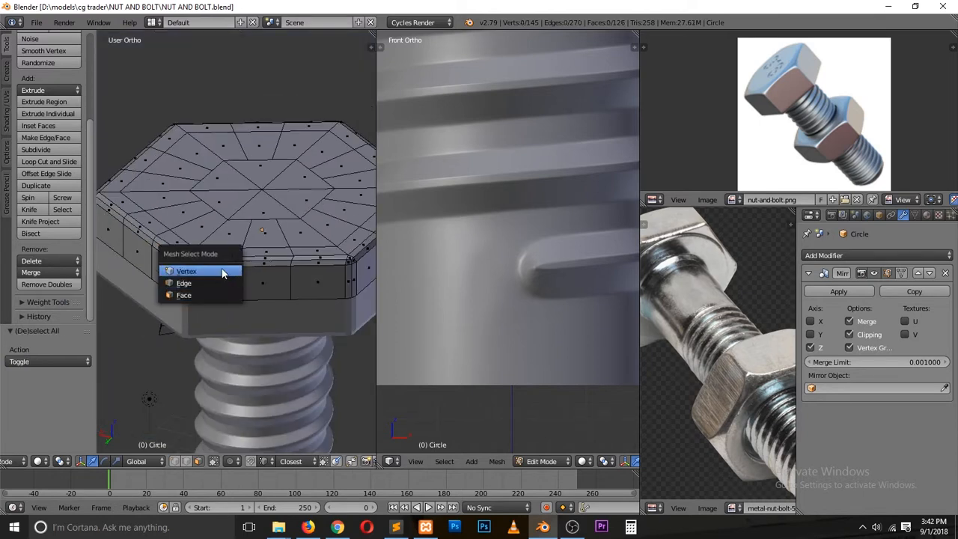
Step: In vertex selection and wireframe display, select the vertex clusters at the head's two front and two back corners
click(211, 271)
click(181, 260)
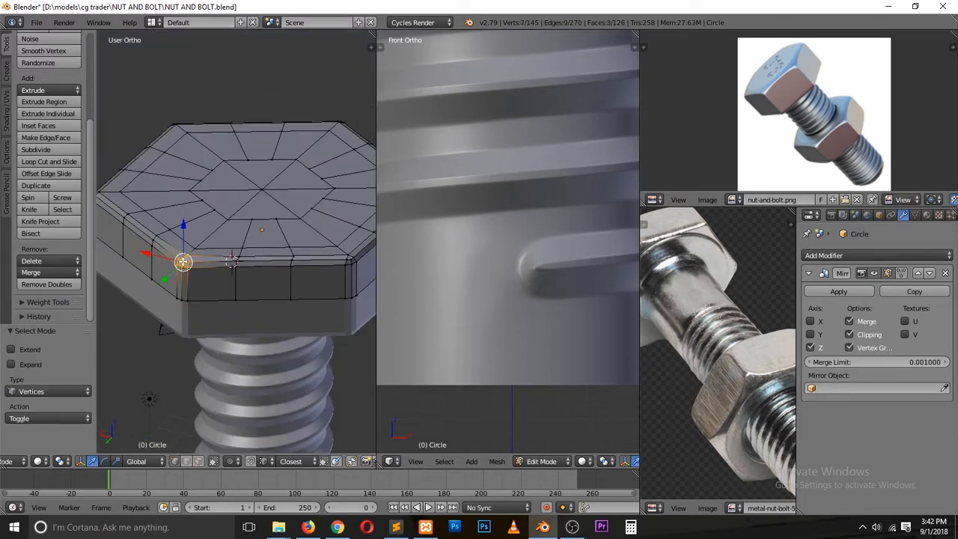
ctrl+click(350, 259)
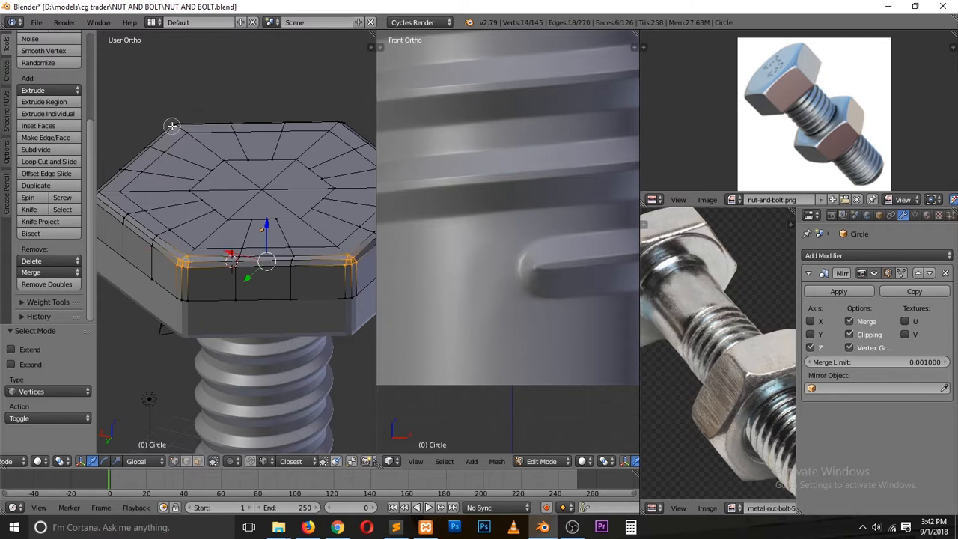
key(z)
shift+click(173, 125)
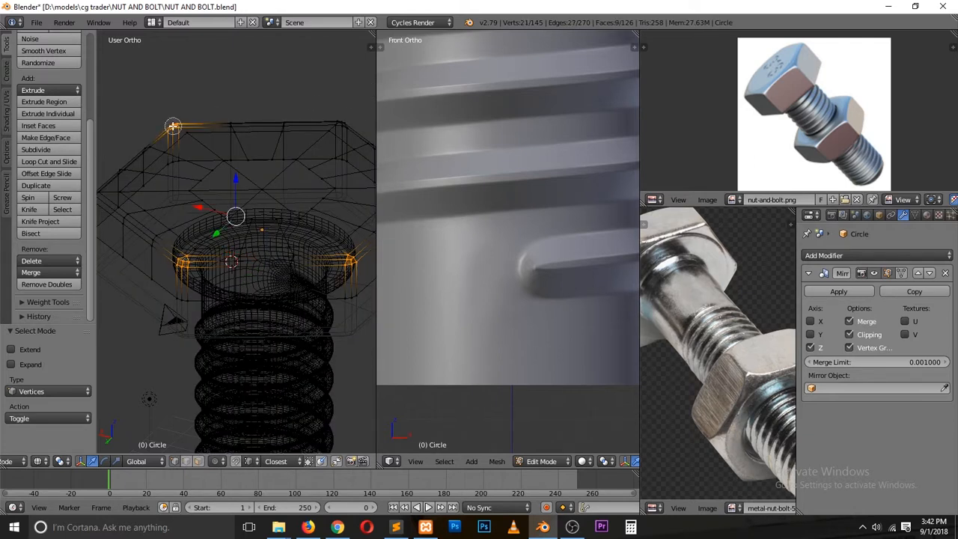
ctrl+click(342, 121)
click(342, 121)
right_click(165, 162)
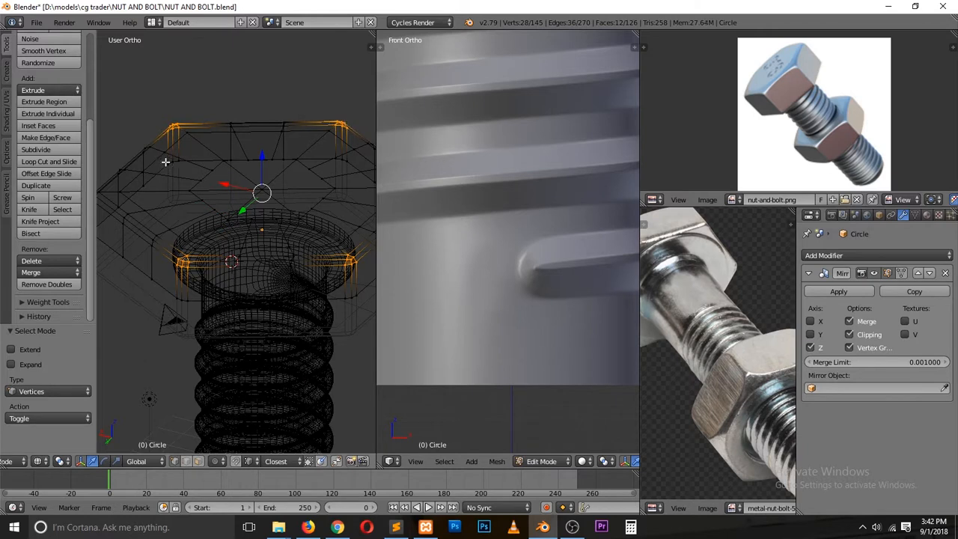
Step: Add the vertex clusters at the head's two remaining side corners to the selection and return to solid display
scroll(166, 165, down, 1)
ctrl+scroll(165, 171, down, 4)
key(c)
click(194, 205)
right_click(193, 206)
ctrl+scroll(224, 216, up, 8)
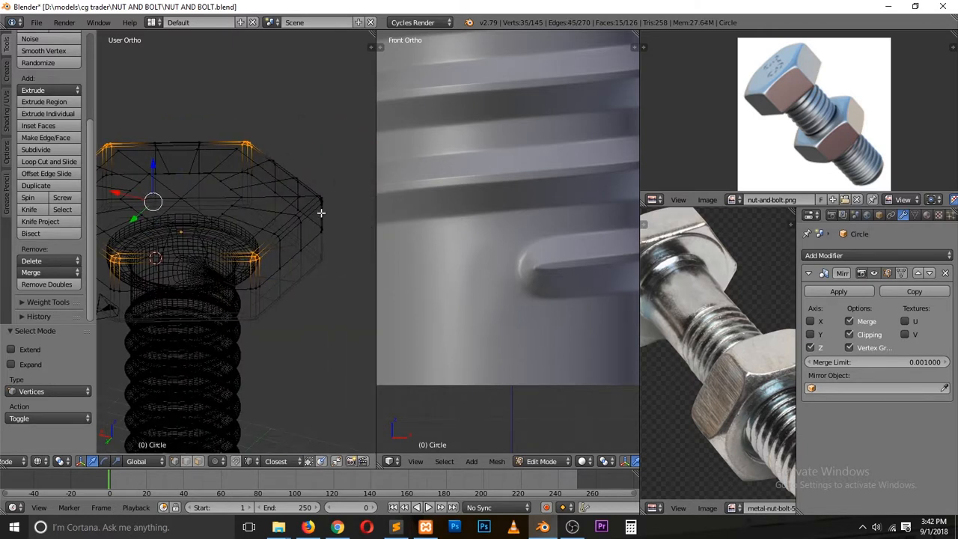
key(c)
click(321, 207)
right_click(322, 207)
key(z)
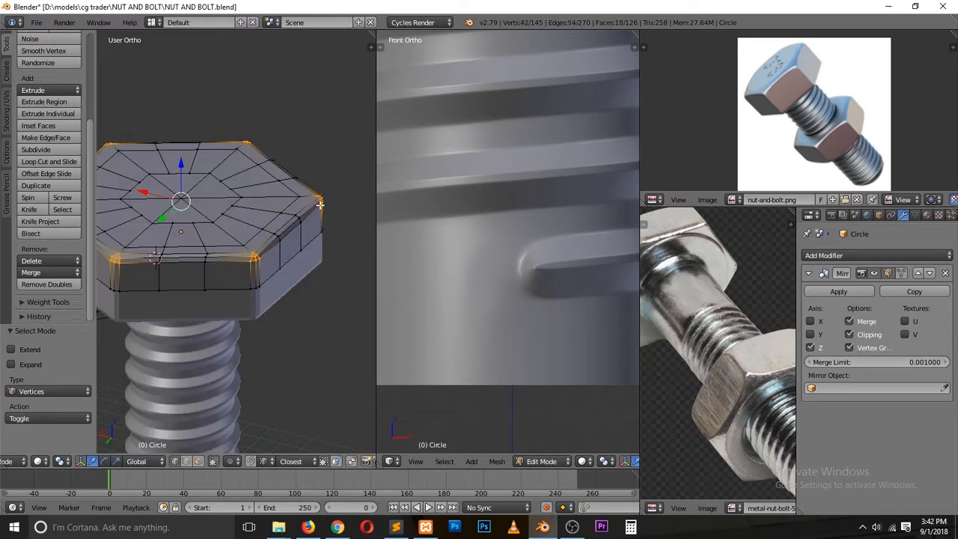
Step: Lower the selected corner vertex clusters by about 0.4 along Z and save the file
key(t)
ctrl+scroll(171, 201, down, 4)
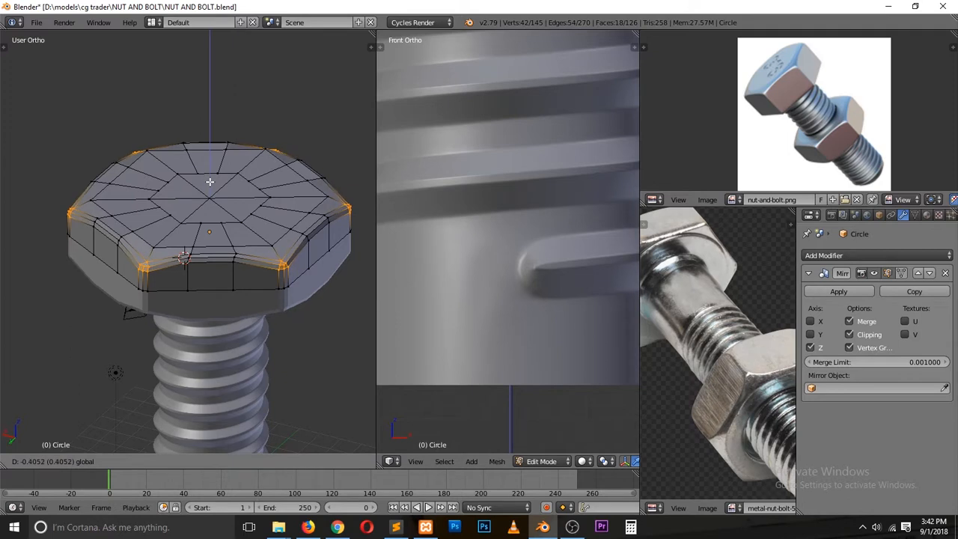
key(Tab)
middle_drag(291, 256, 207, 240)
click(208, 240)
key(ctrl+s)
click(207, 240)
Step: Select the head's entire mesh, raise it along Z to thicken the mirrored head, and save the file
key(Tab)
key(a)
key(a)
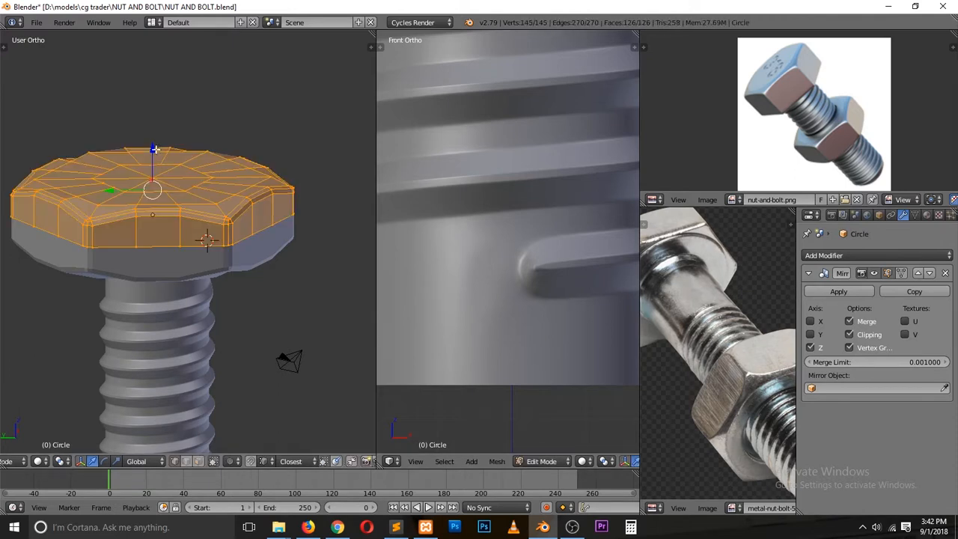
key(g)
key(z)
click(178, 161)
key(Tab)
key(ctrl+s)
Step: Give the bolt head smooth shading and a level 2 Subdivision Surface modifier, then save the file
right_click(171, 195)
key(t)
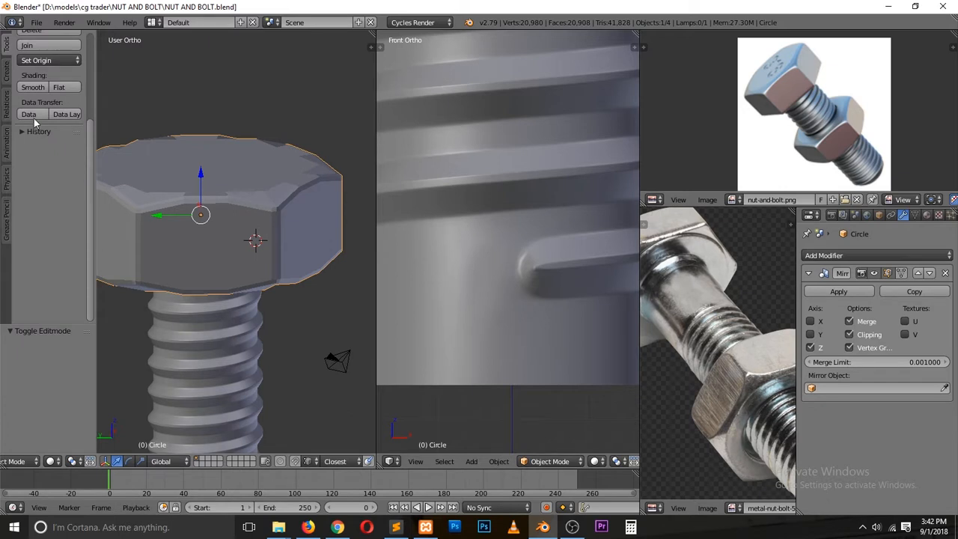
click(33, 88)
key(t)
key(ctrl+2)
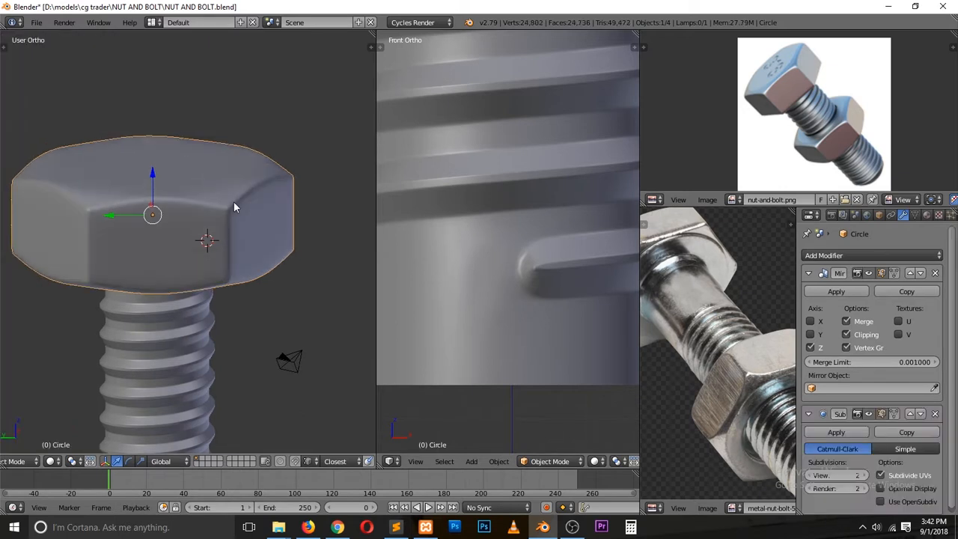
key(ctrl+s)
click(236, 207)
Step: Examine the smoothed bolt head from above and from underneath
middle_drag(236, 208, 496, 297)
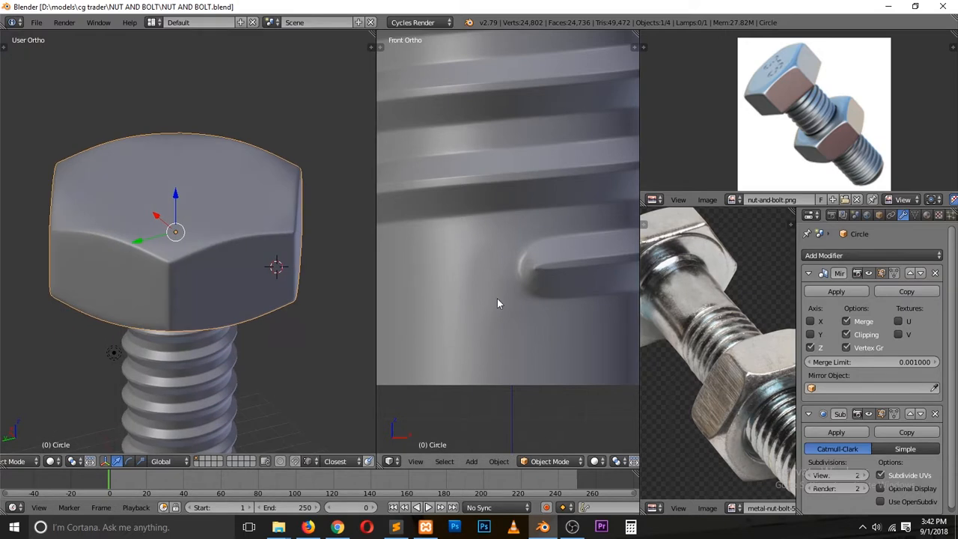
key(ctrl+s)
click(124, 194)
key(a)
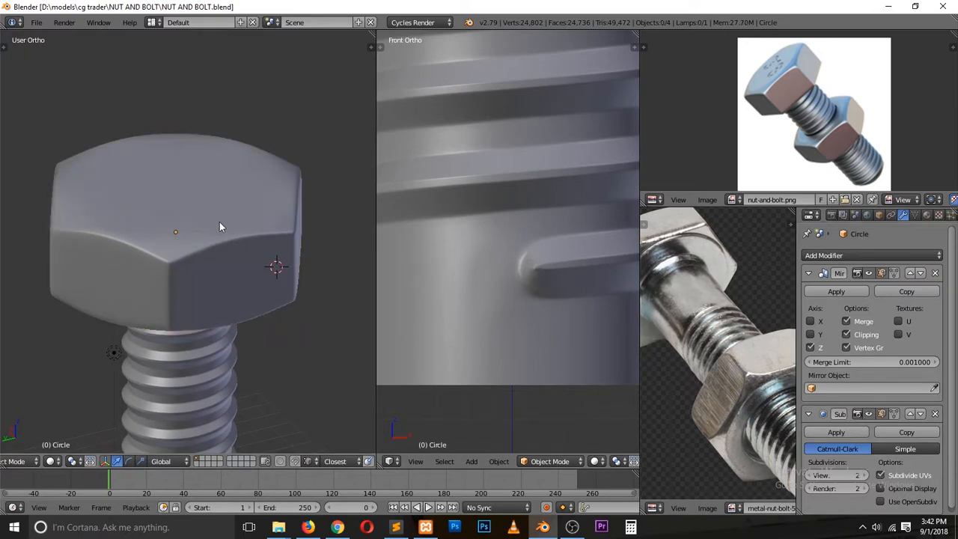
middle_drag(239, 251, 206, 104)
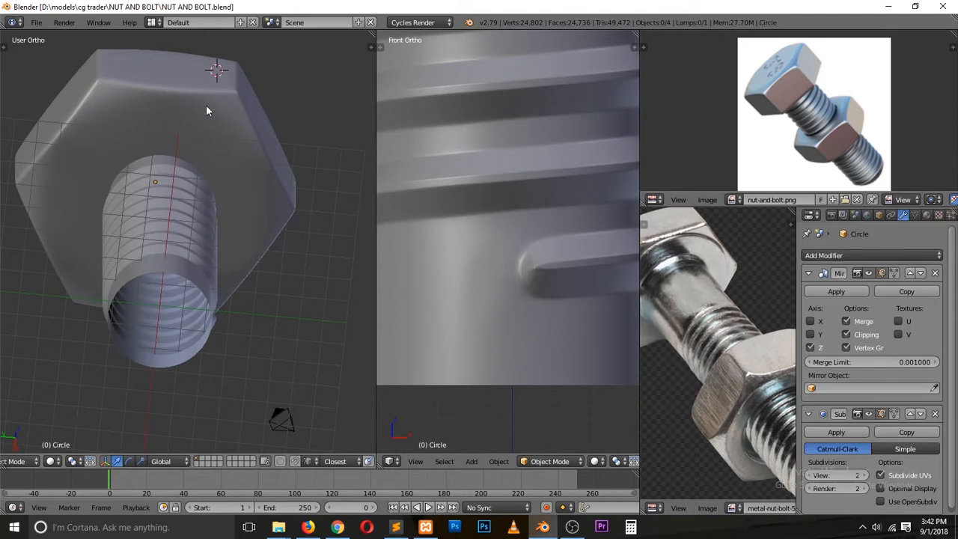
key(Tab)
key(a)
key(ctrl+s)
click(223, 145)
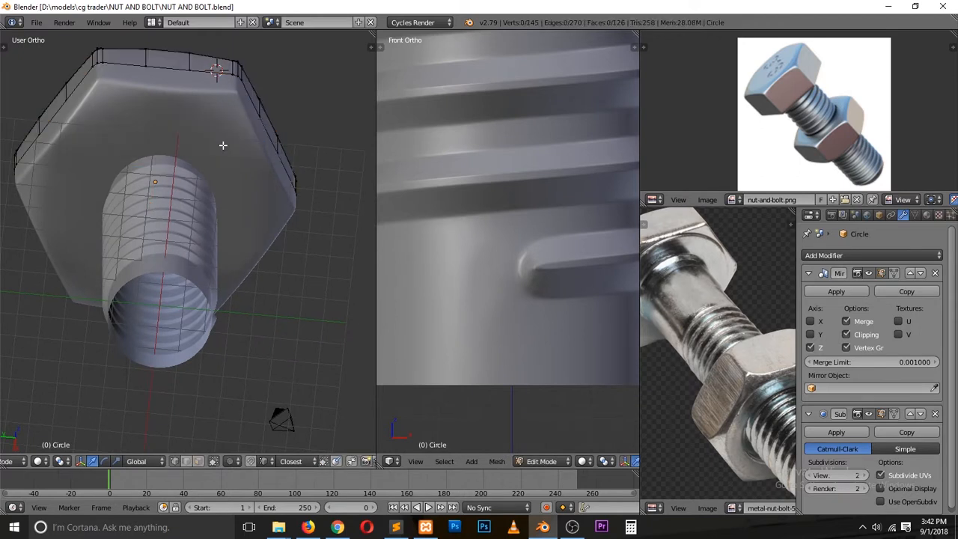
key(Tab)
Step: In front view, move the bolt head up along Z so the collar beneath it is exposed
right_click(223, 168)
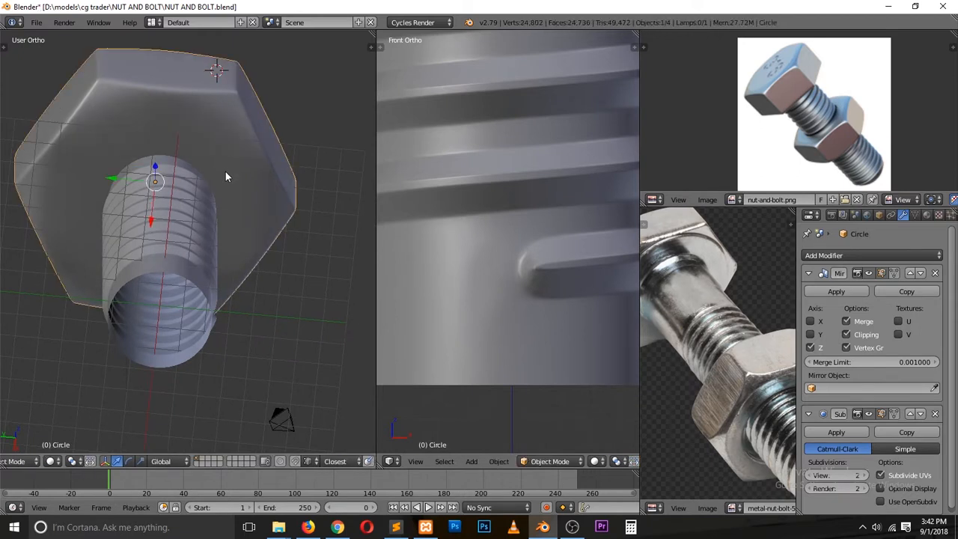
key(KP_1)
click(135, 143)
drag(143, 167, 154, 136)
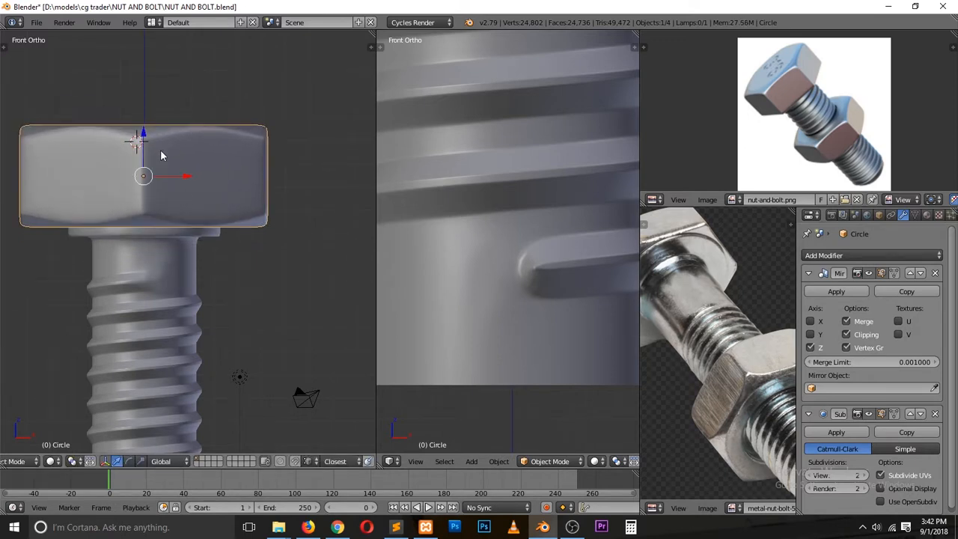
Step: Examine the head's underside around the collar and the smoothed corner seen from above
middle_drag(160, 150, 230, 187)
scroll(217, 196, up, 4)
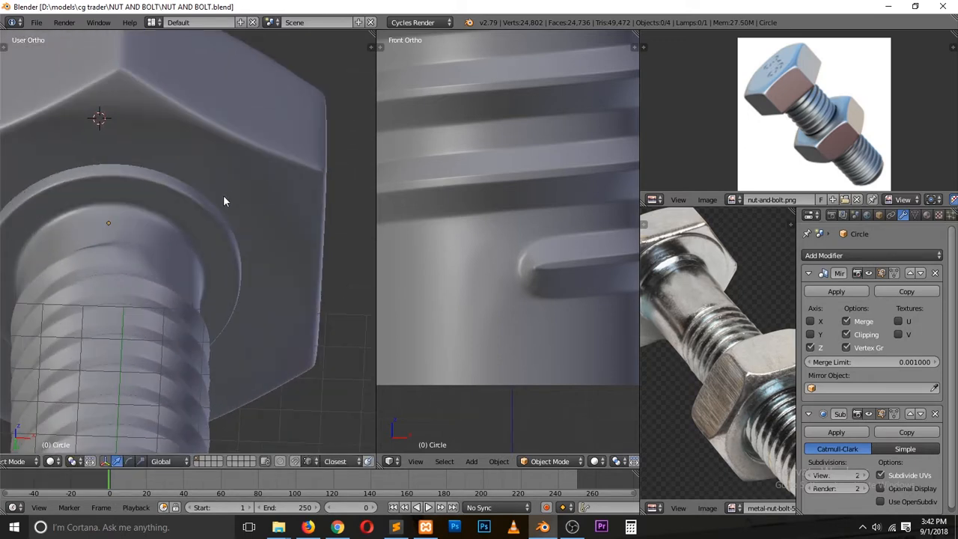
key(Tab)
key(z)
key(z)
key(Tab)
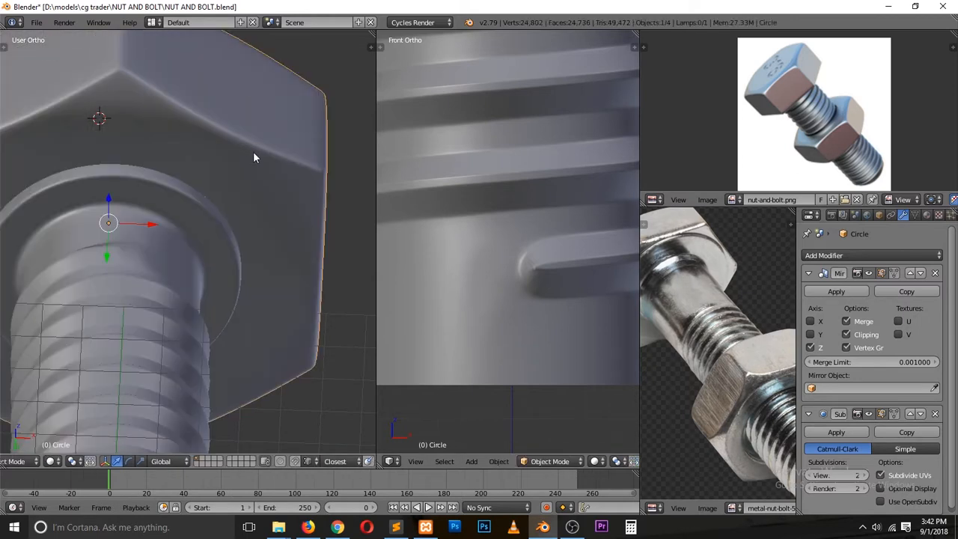
key(Tab)
middle_drag(263, 154, 188, 266)
key(Tab)
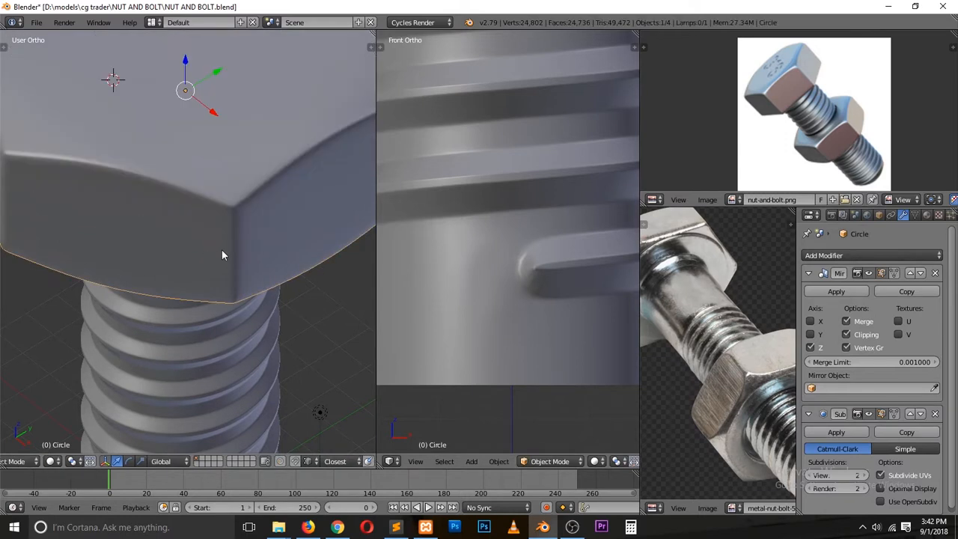
Step: Open the head's mesh for editing at a beveled corner with nothing selected
key(Tab)
middle_drag(240, 232, 241, 214)
key(a)
key(a)
key(ctrl+r)
click(239, 228)
click(240, 209)
key(ctrl+z)
Step: Add an edge loop along the head's upper beveled rim, slid by about -0.38, and return to object mode with nothing selected
key(ctrl+r)
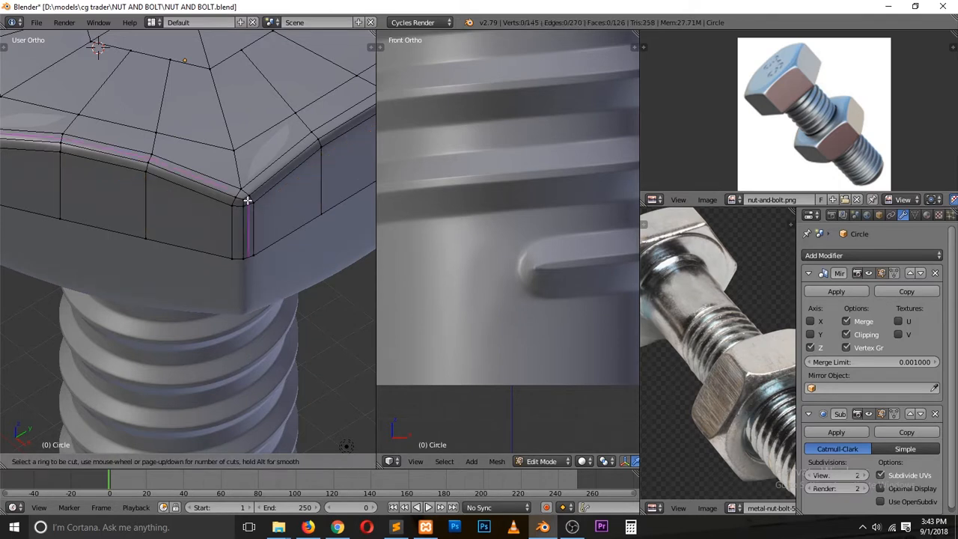
click(243, 201)
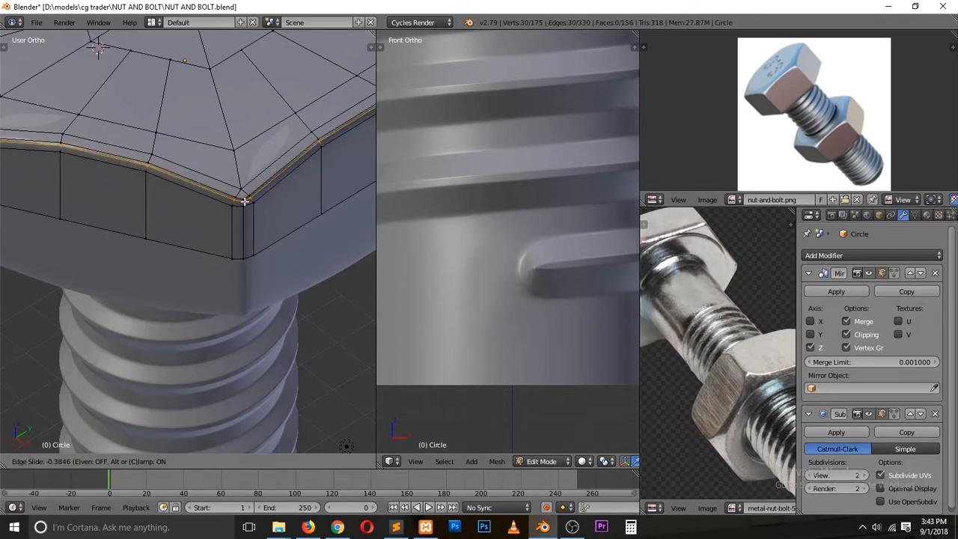
click(244, 201)
key(Tab)
scroll(235, 262, down, 5)
middle_drag(232, 263, 62, 239)
key(a)
scroll(255, 193, up, 5)
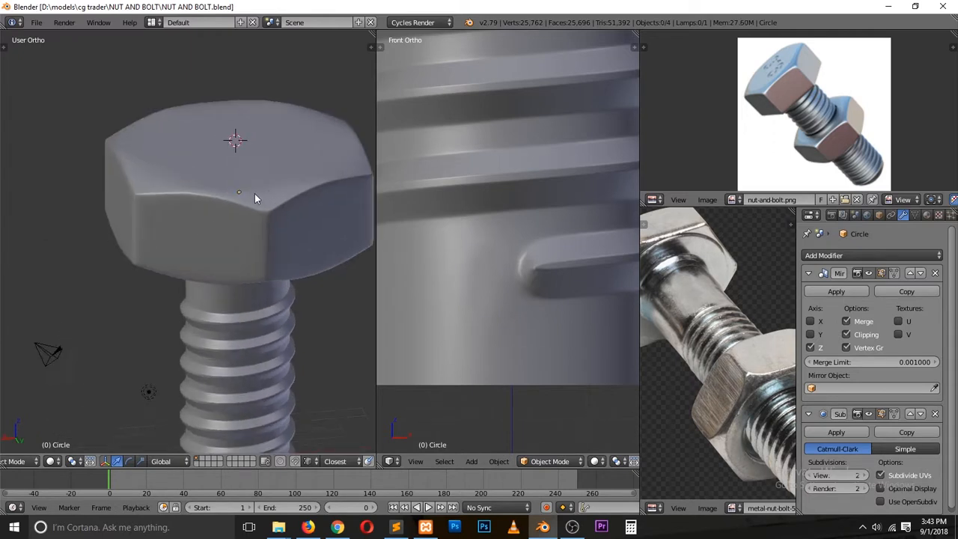
Step: In top view, round the outer hexagonal edge loop of the head's top face into a circle with To Sphere
key(Tab)
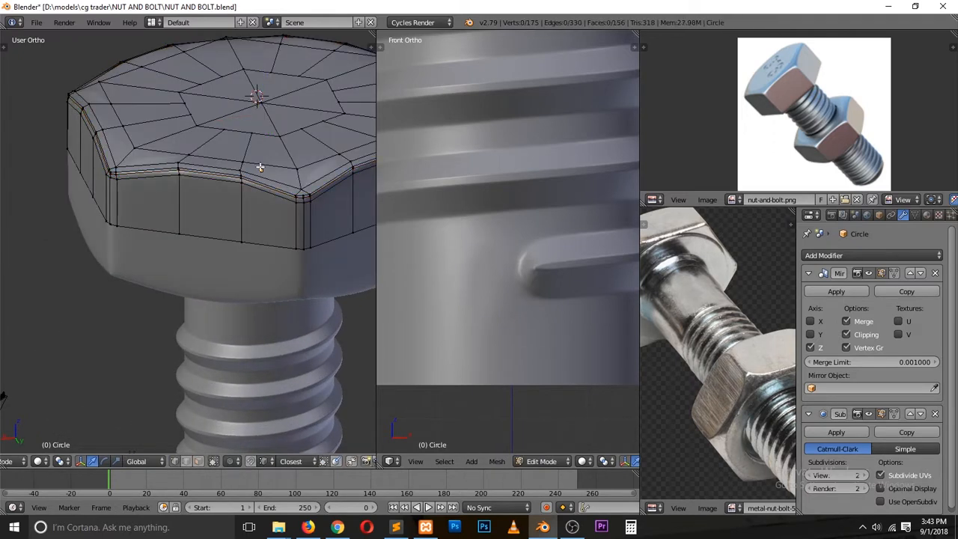
key(KP_7)
scroll(250, 176, down, 3)
alt+right_click(246, 168)
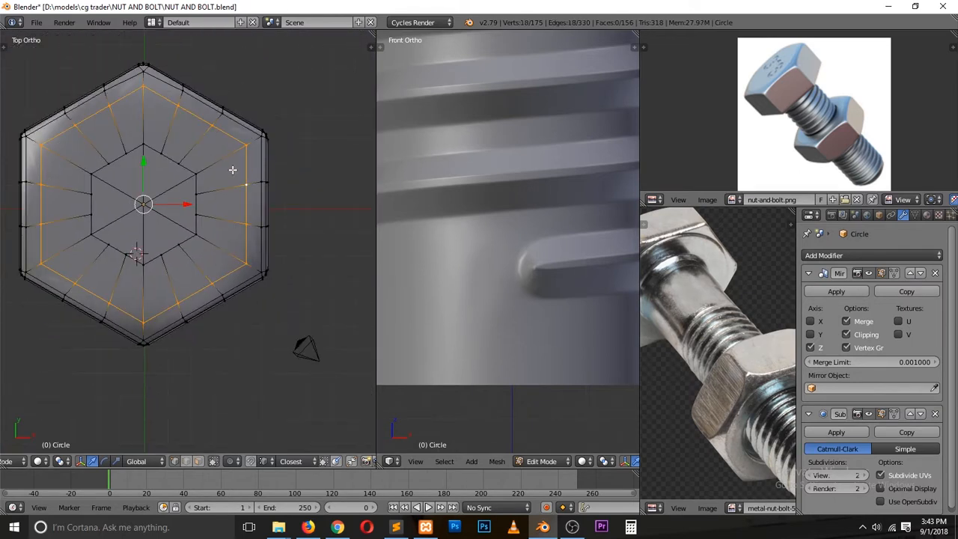
key(shift+alt+s)
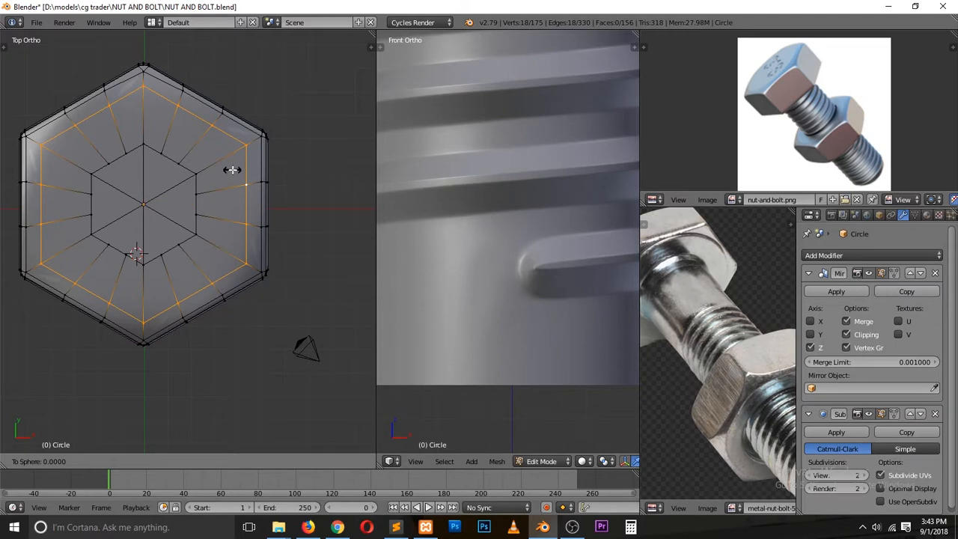
click(224, 172)
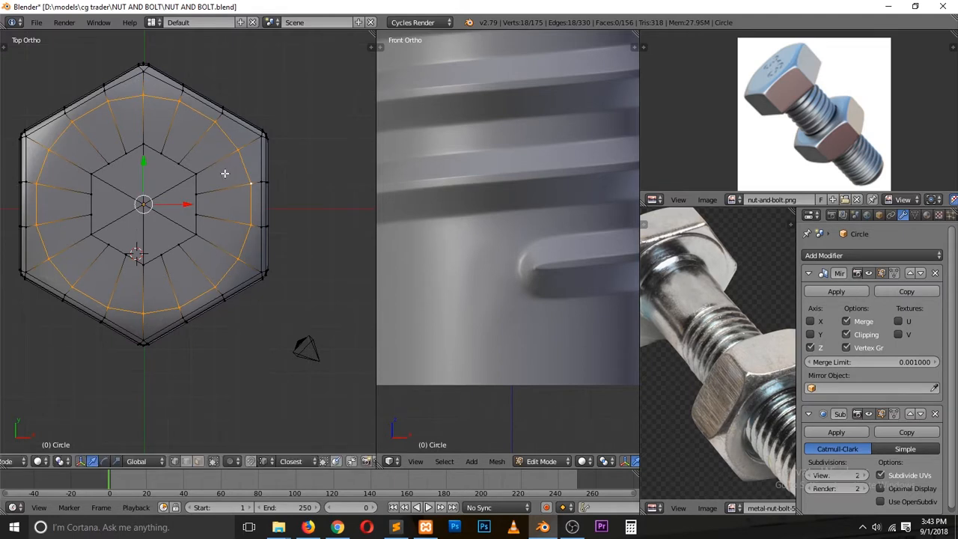
Step: Round the inner hexagonal edge loop on the head's top face into a circle with To Sphere and save the file
alt+right_click(171, 160)
alt+shift+right_click(194, 208)
alt+shift+right_click(109, 243)
alt+shift+right_click(93, 194)
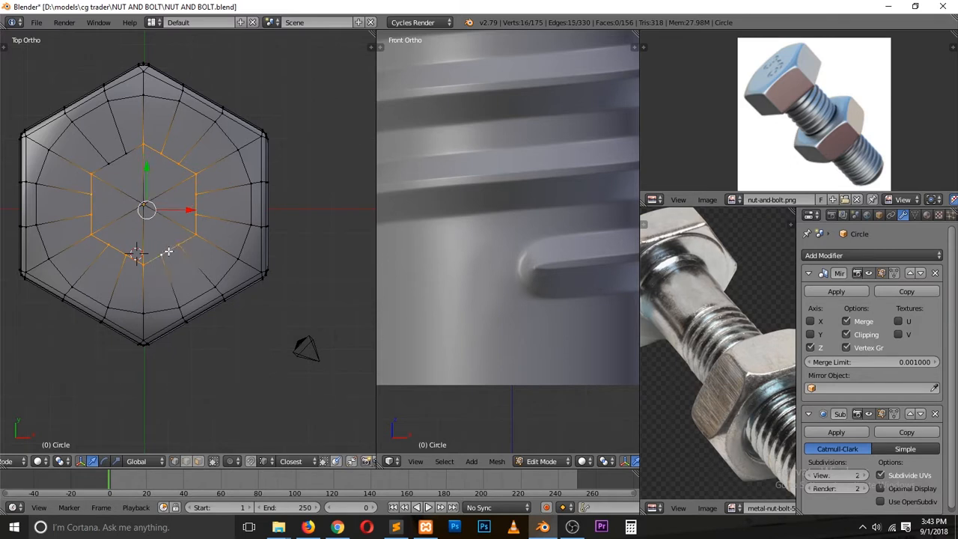
alt+right_click(217, 251)
alt+right_click(213, 207)
alt+right_click(215, 206)
key(a)
middle_drag(239, 244, 227, 352)
key(ctrl+s)
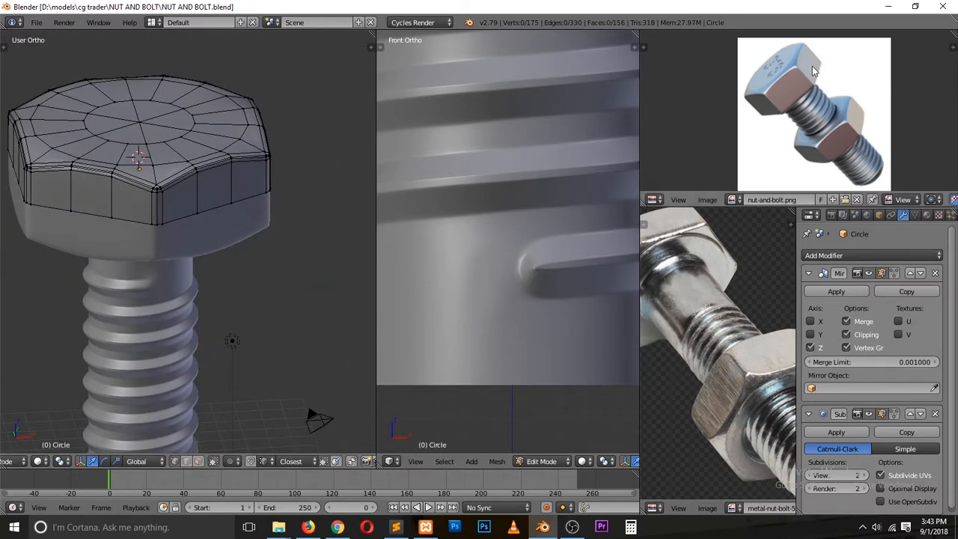
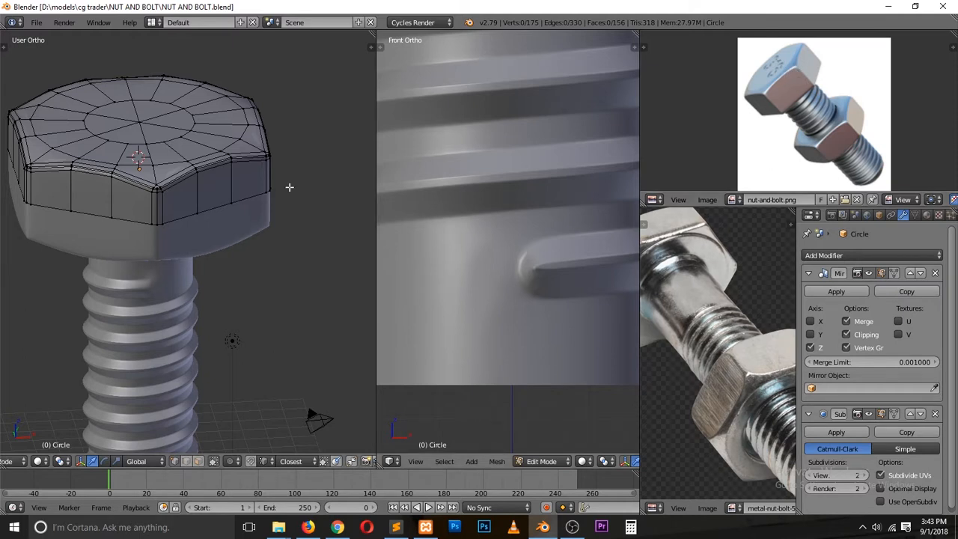
Step: Add an edge loop on the head's top face, slid close inside the outer circular loop
scroll(206, 176, up, 1)
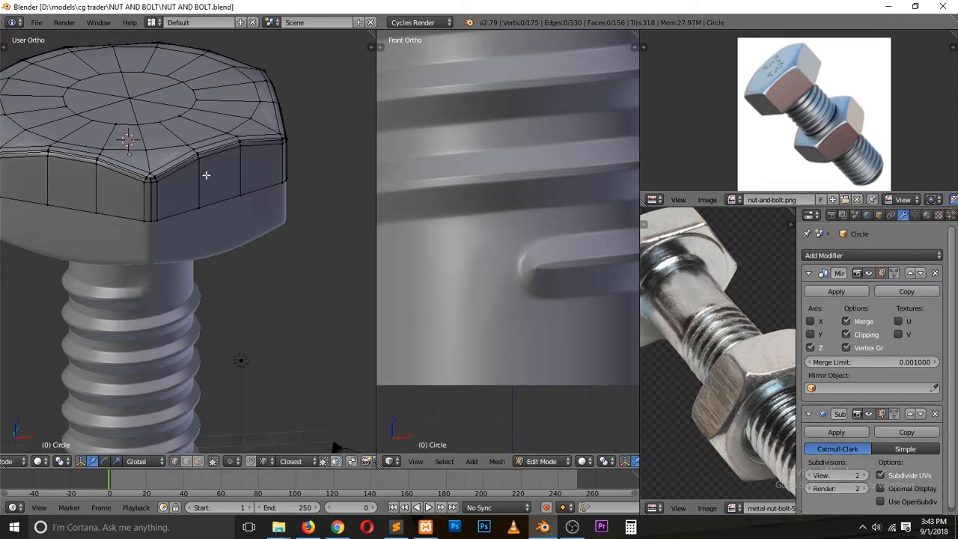
alt+right_click(239, 127)
key(ctrl+r)
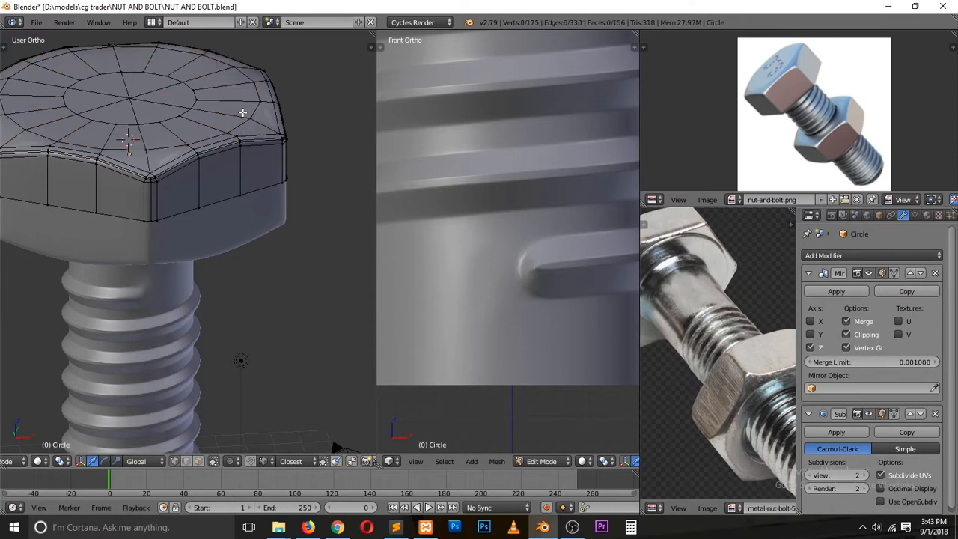
click(247, 112)
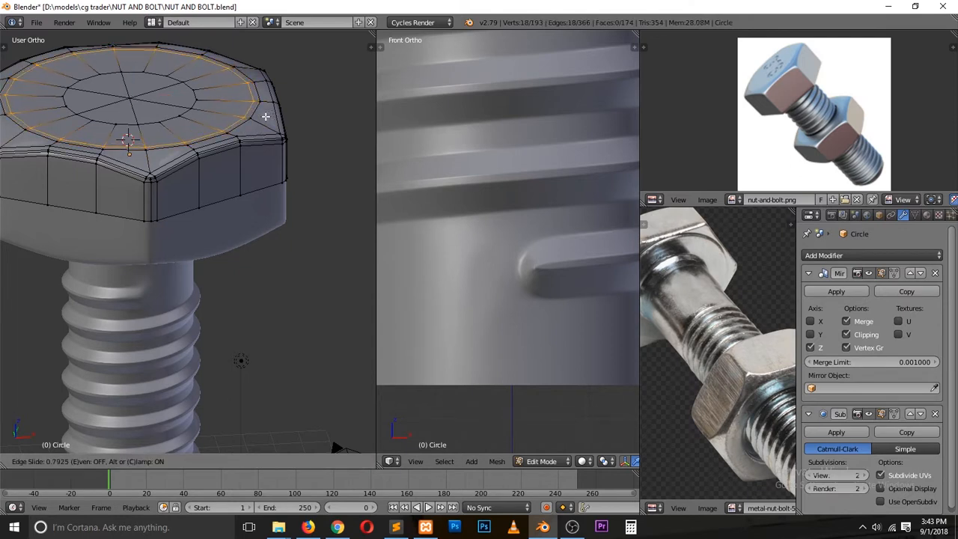
click(272, 121)
key(Tab)
middle_drag(249, 196, 152, 184)
Step: Select all faces inside the outer circular loop of the head's top and raise them by about 0.12 along Z
key(Tab)
alt+shift+right_click(215, 113)
scroll(213, 149, up, 3)
middle_drag(211, 165, 172, 210)
alt+shift+right_click(231, 139)
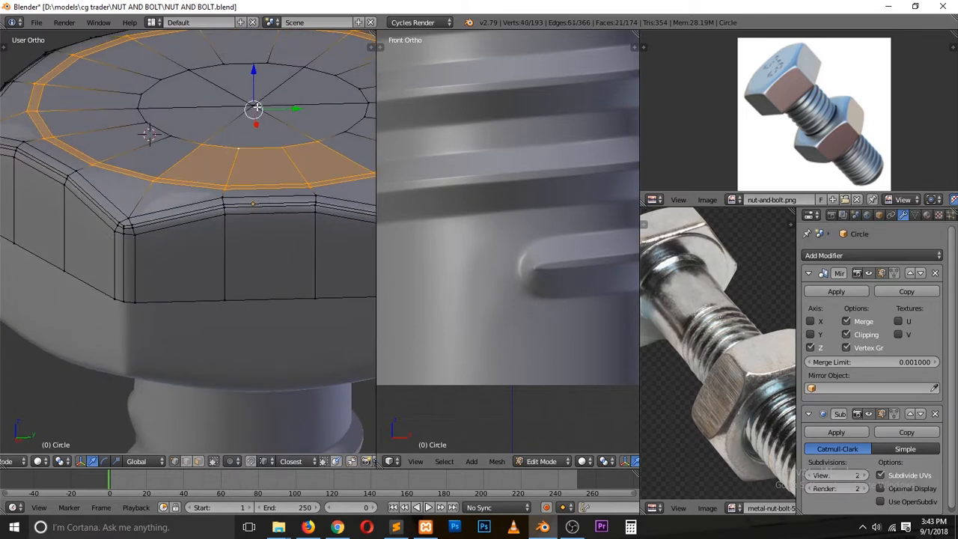
shift+right_click(255, 109)
alt+shift+right_click(152, 122)
alt+shift+right_click(170, 77)
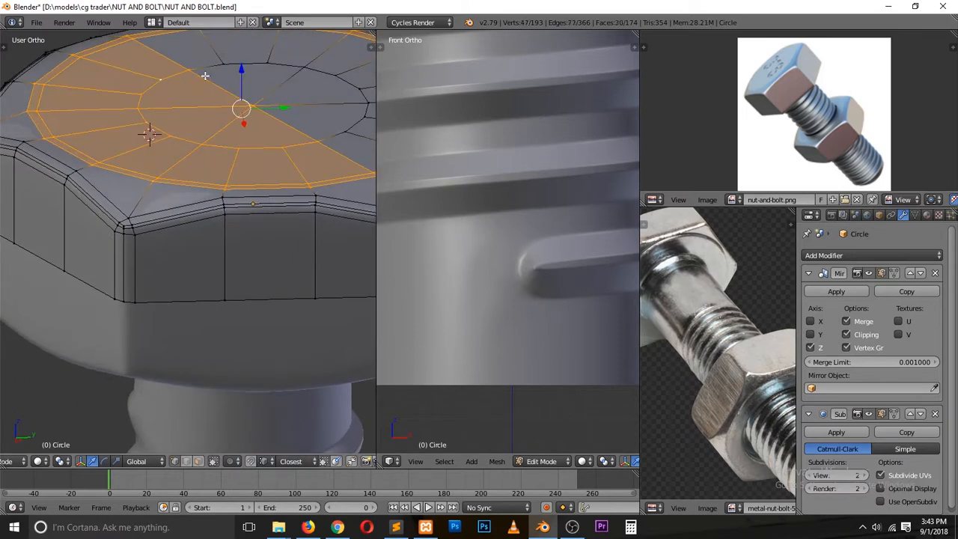
alt+shift+right_click(267, 66)
alt+shift+right_click(344, 83)
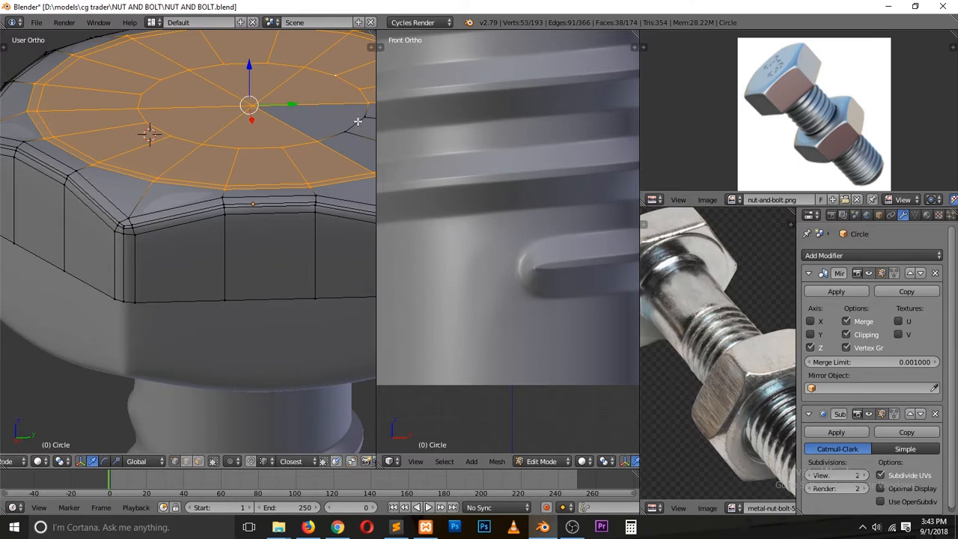
alt+shift+right_click(357, 121)
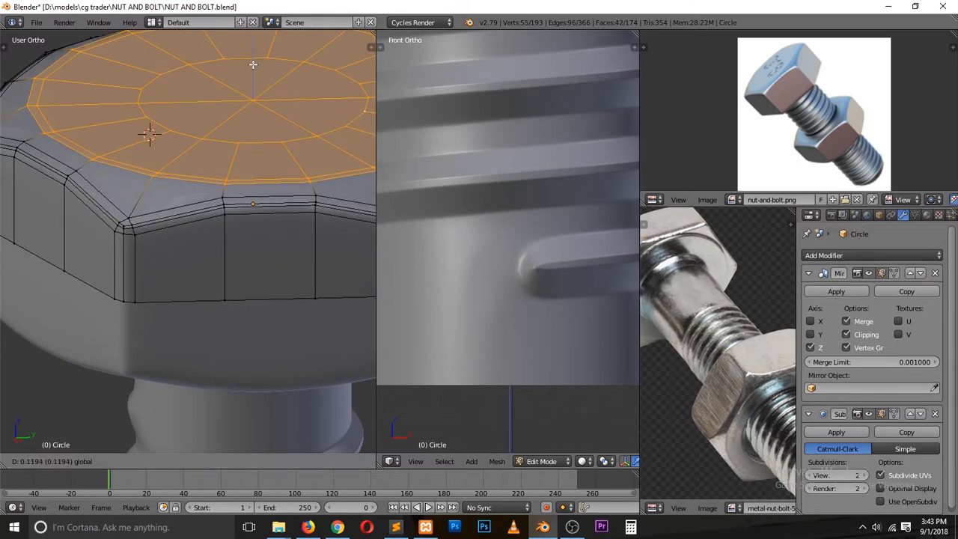
key(Tab)
scroll(241, 186, down, 4)
key(Tab)
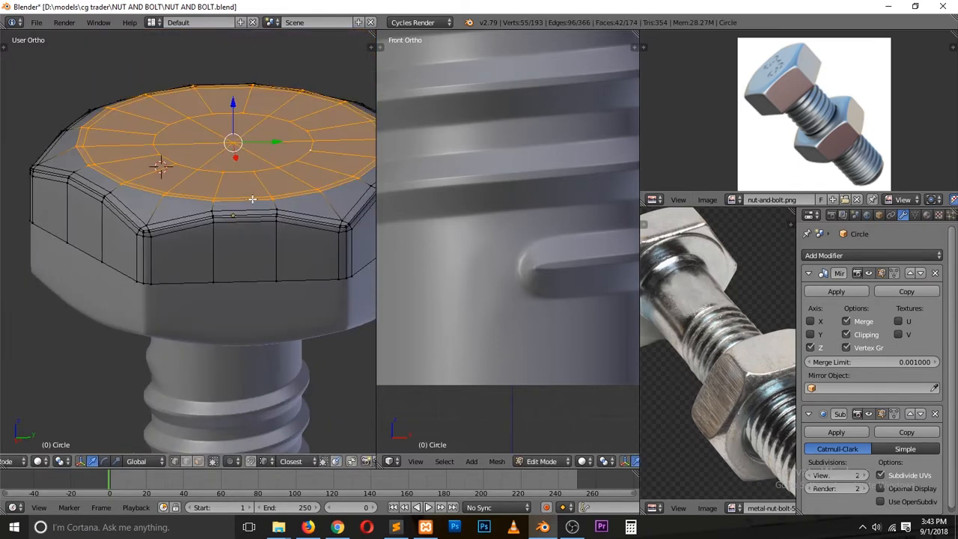
Step: Add an edge loop close around the outside of the raised circular face and save the file
key(a)
key(ctrl+r)
click(276, 205)
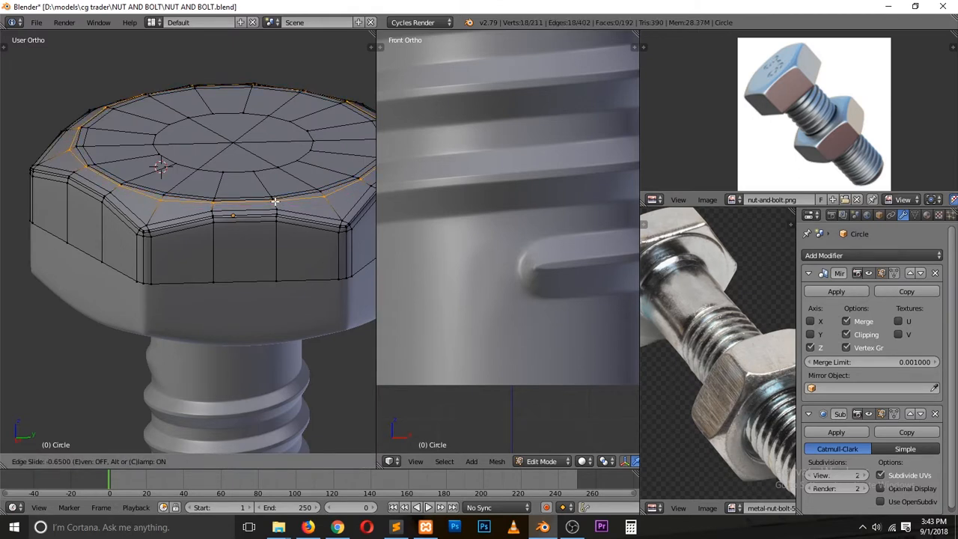
click(275, 199)
key(Tab)
scroll(280, 225, down, 3)
middle_drag(276, 240, 291, 160)
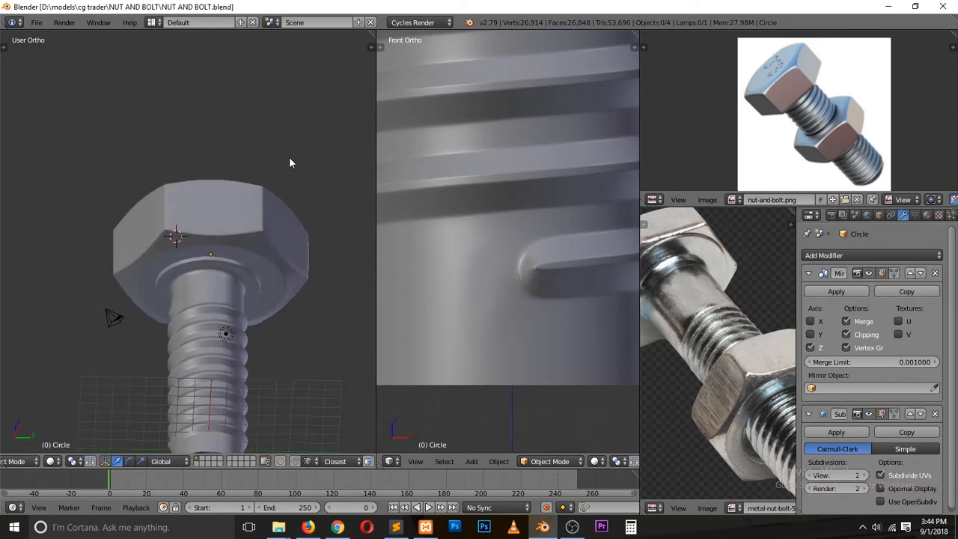
key(ctrl+s)
click(289, 260)
Step: Open the head's mesh for editing again, clear the selection and save the file
key(Tab)
middle_drag(249, 225, 210, 376)
key(a)
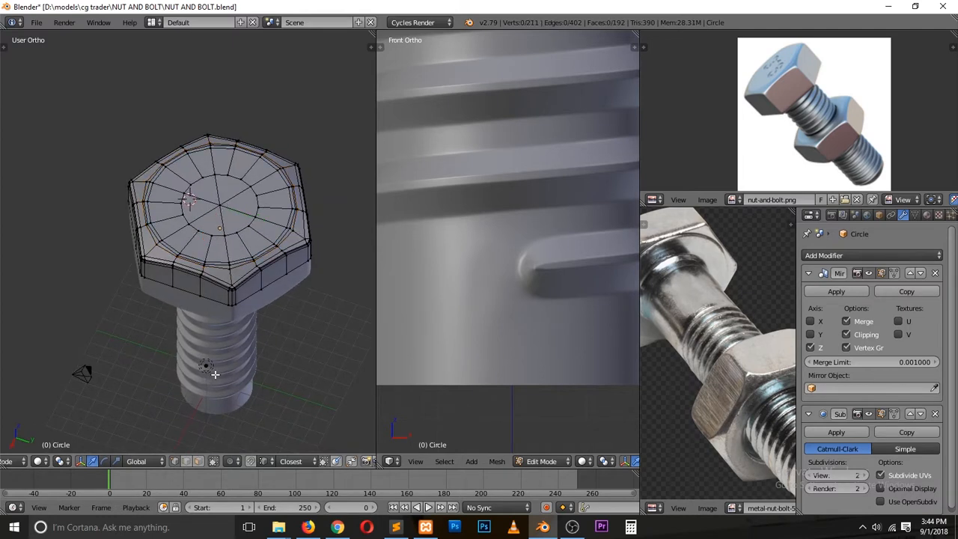
key(ctrl+s)
click(216, 376)
key(ctrl+s)
click(216, 375)
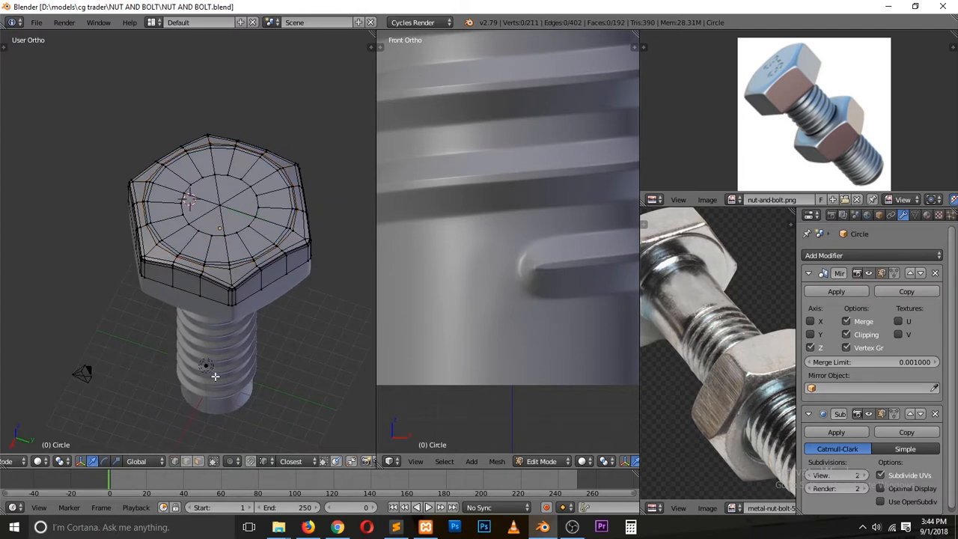
Step: Leave mesh editing, apply the bolt head's Mirror modifier and save the file
key(Tab)
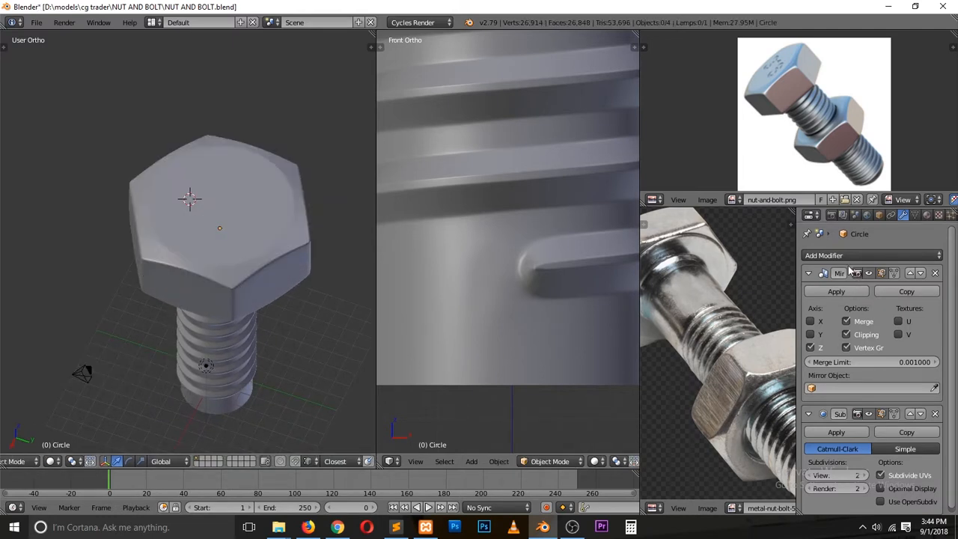
click(858, 292)
key(ctrl+s)
click(389, 299)
Step: Raise the bolt head about 7.04 along Z and join it with the threaded shank into one object
right_click(250, 274)
drag(219, 204, 252, 133)
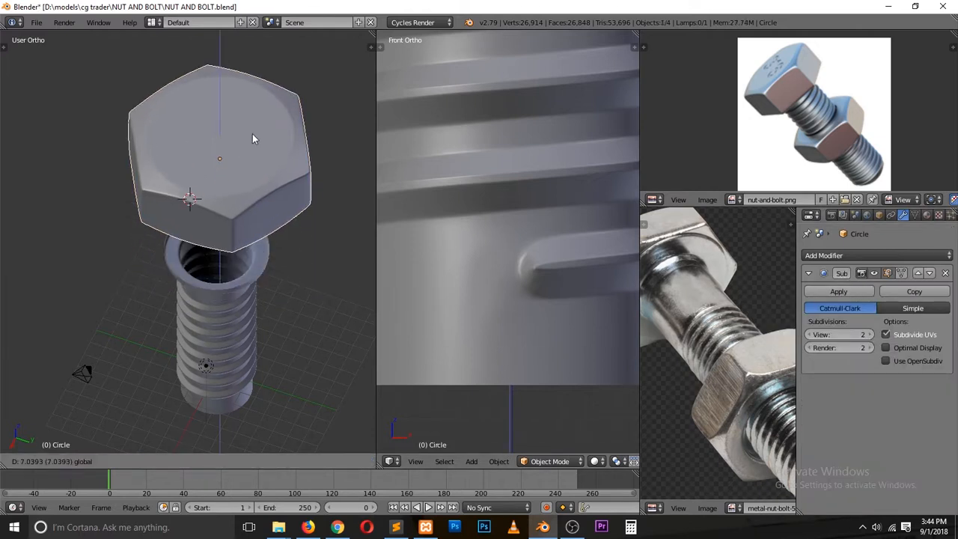
shift+right_click(250, 329)
key(ctrl+j)
Step: Open the joined mesh for editing and delete the inner circular faces on the underside of the head
middle_drag(250, 333, 236, 228)
key(Tab)
scroll(259, 173, up, 2)
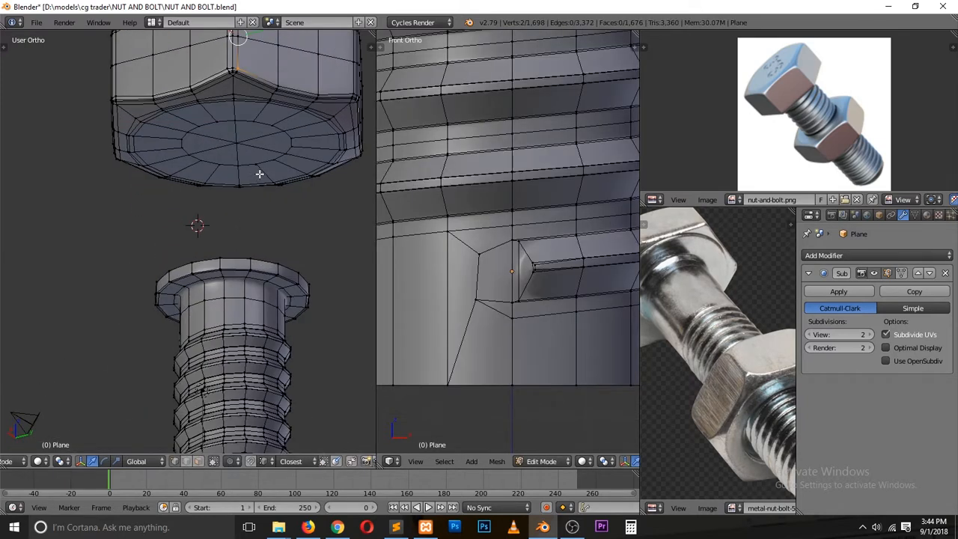
right_click(233, 133)
right_click(246, 124)
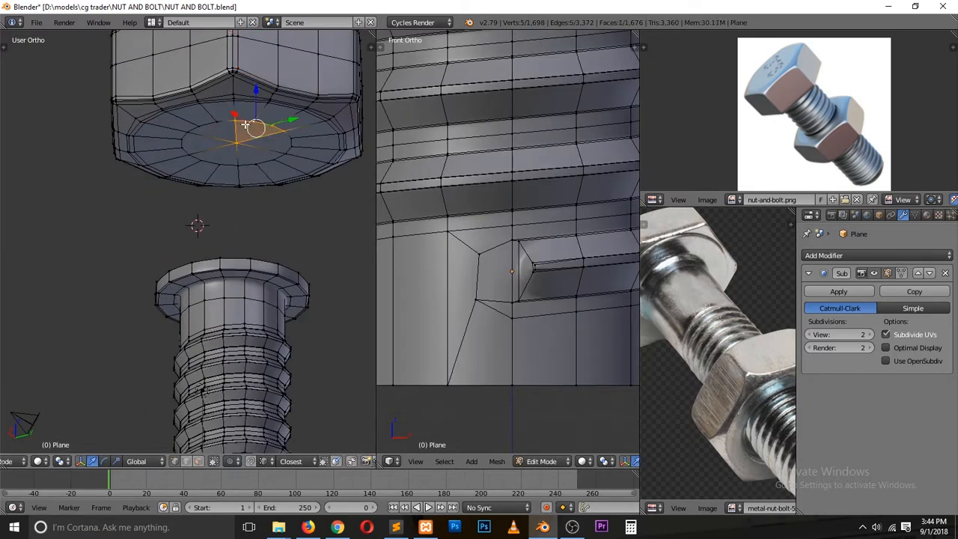
scroll(245, 128, up, 1)
key(a)
right_click(247, 123)
right_click(279, 98)
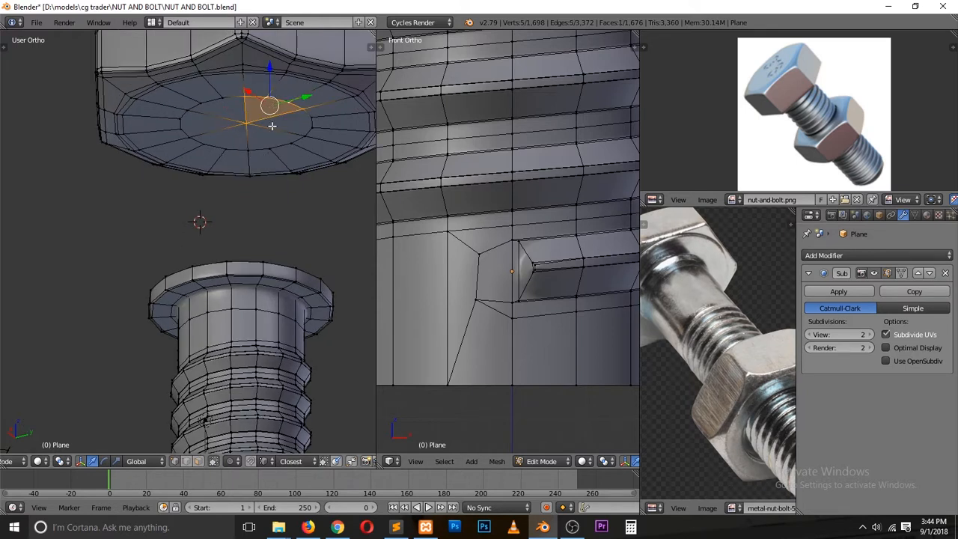
key(c)
drag(286, 140, 208, 118)
right_click(208, 118)
key(z)
key(z)
key(x)
click(229, 101)
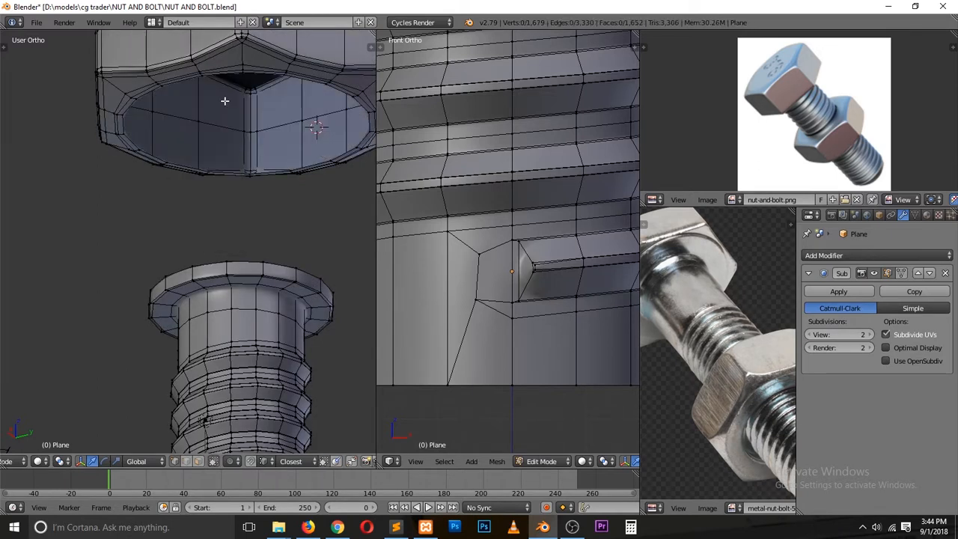
Step: Extrude the boundary loop of the opening under the head and scale it inward to form a ring of faces
alt+right_click(308, 82)
key(e)
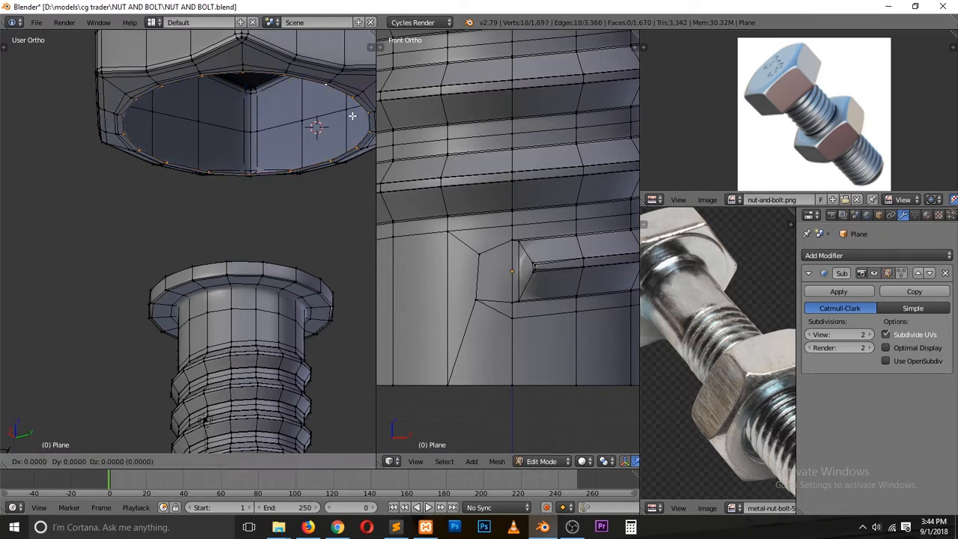
key(s)
click(310, 189)
Step: Try to bridge the head's opening loop with the upper rim loop of the shank's flange
middle_drag(310, 189, 297, 256)
alt+right_click(294, 297)
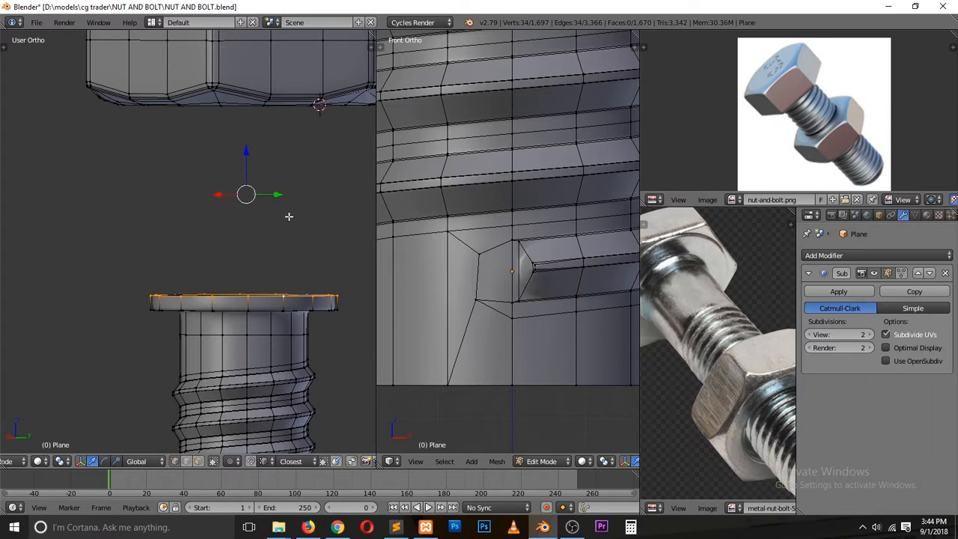
middle_drag(289, 216, 304, 168)
key(w)
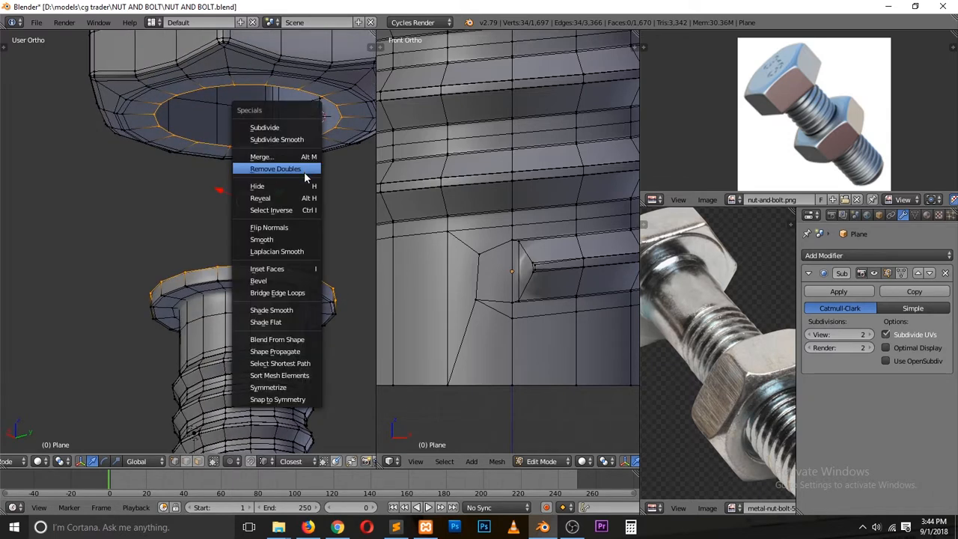
click(304, 293)
key(z)
key(z)
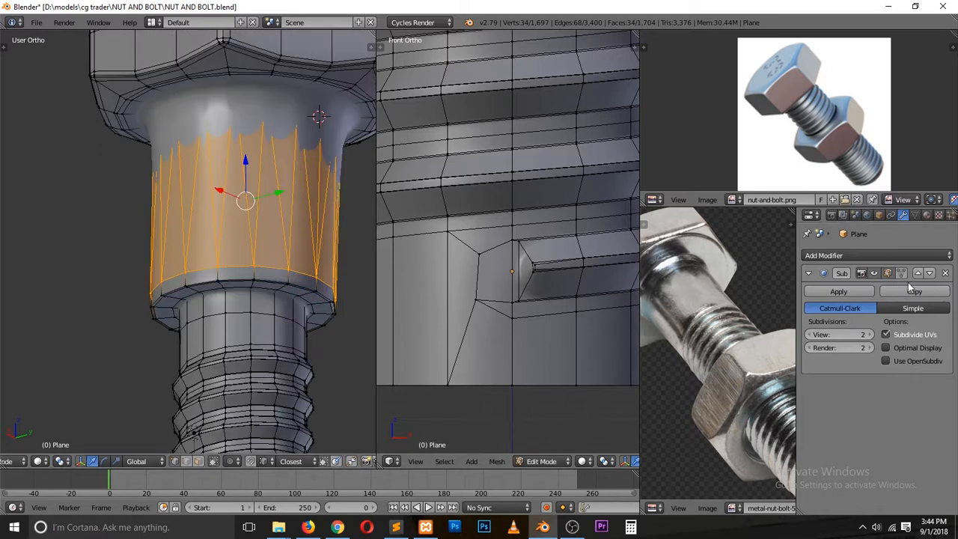
Step: Turn off the Subdivision Surface display in Edit Mode and undo the bridge between head and shank
click(887, 272)
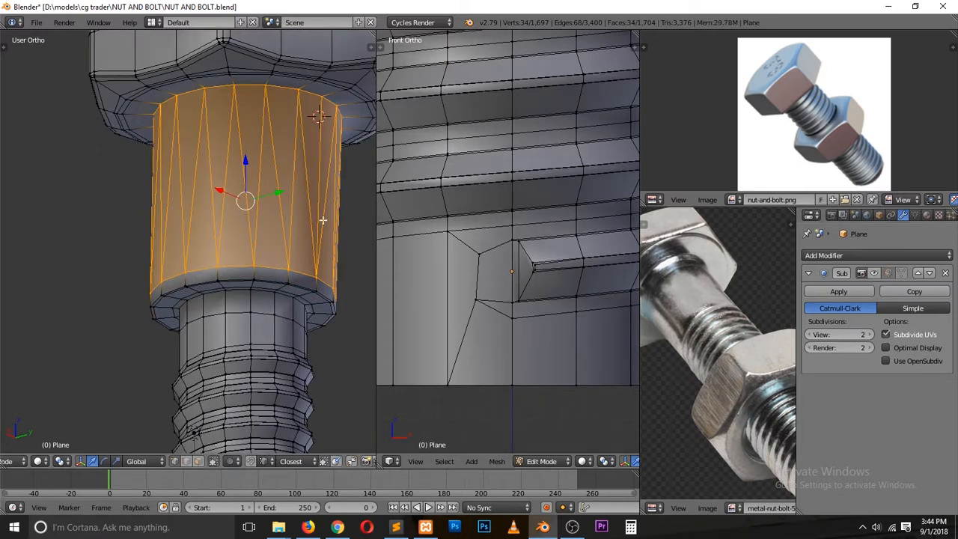
key(ctrl+z)
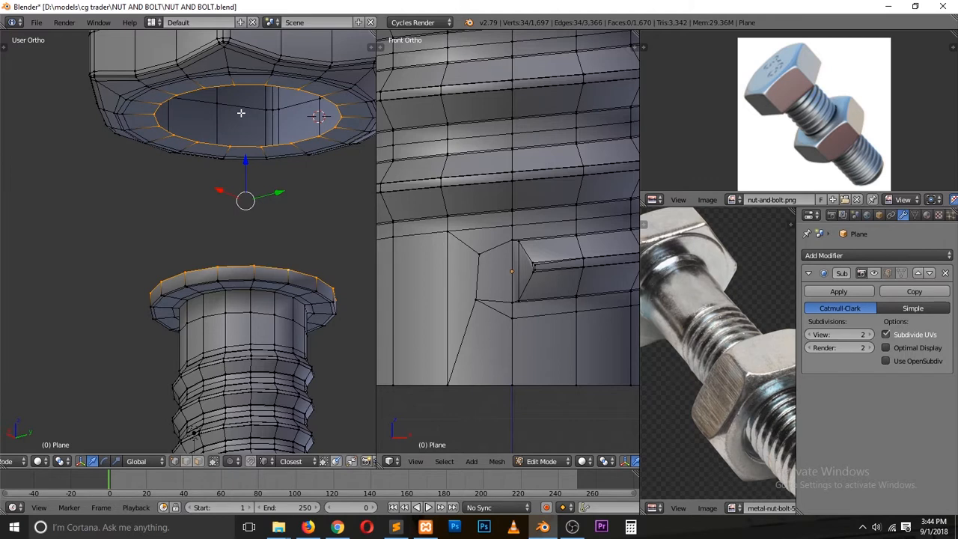
alt+click(225, 90)
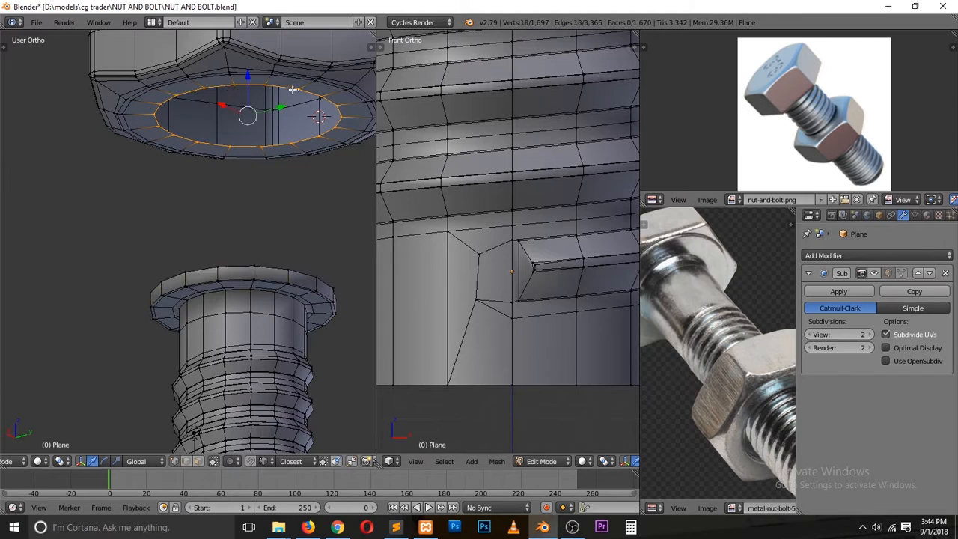
key(ctrl+z)
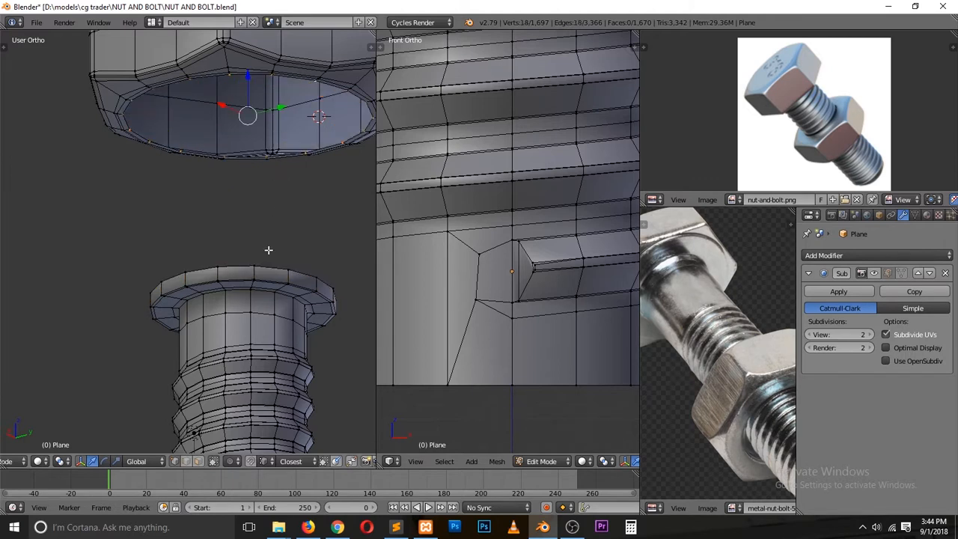
key(ctrl+z)
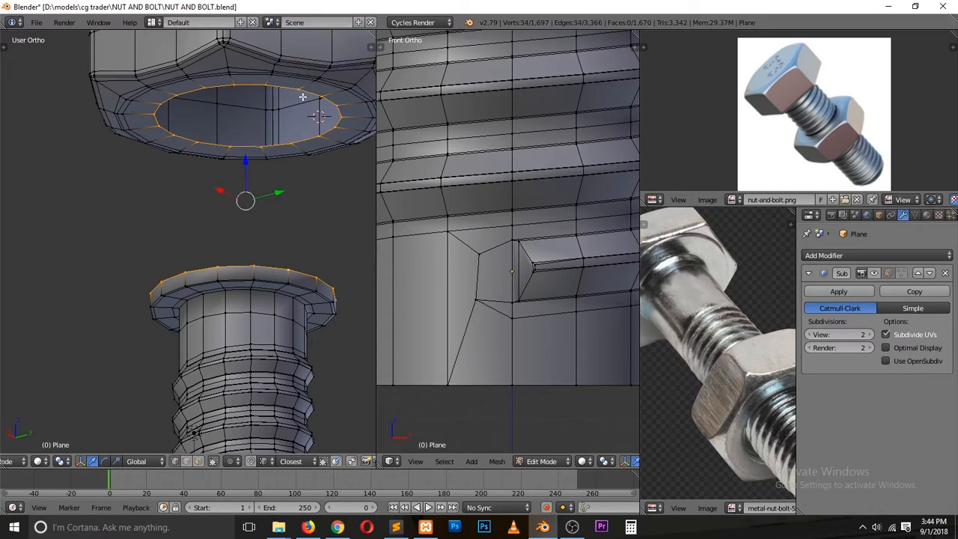
Step: Retry the bridge between the head's opening and the flange rim, and undo it
middle_drag(301, 105, 273, 168)
key(w)
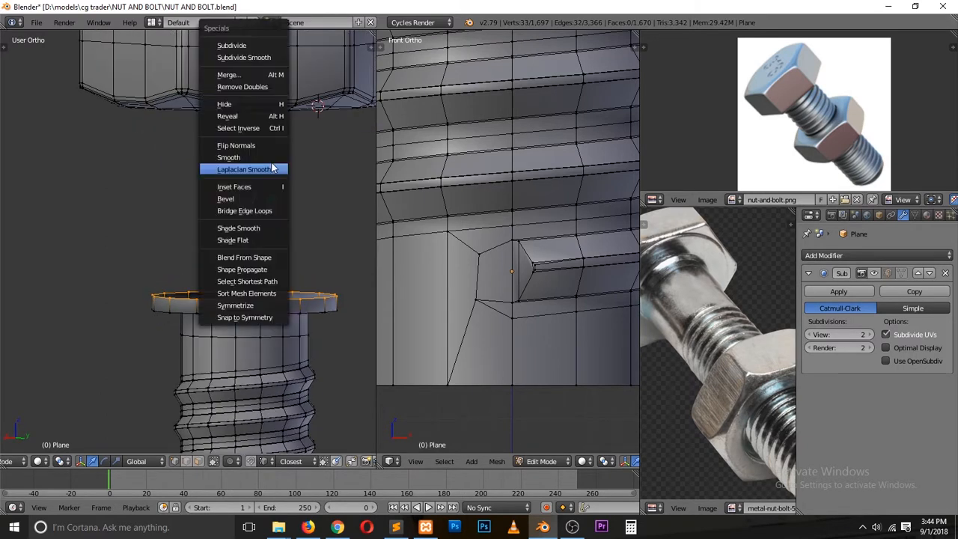
click(269, 210)
key(ctrl+z)
Step: Select the flange's rim loop and the head's opening loop in turn to compare their vertex counts
middle_drag(259, 246, 274, 230)
shift+right_click(316, 104)
right_click(274, 230)
right_click(296, 249)
right_click(318, 262)
right_click(329, 277)
right_click(324, 290)
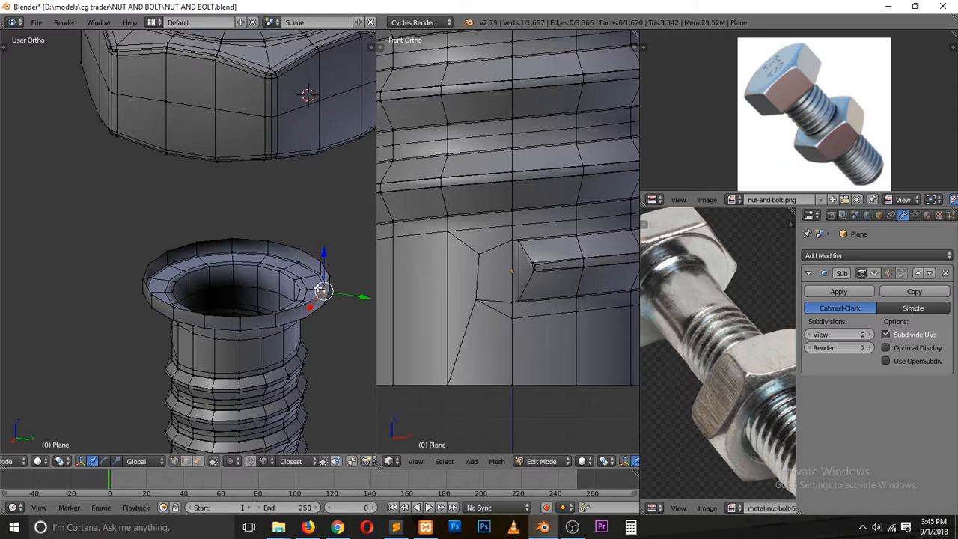
alt+right_click(325, 283)
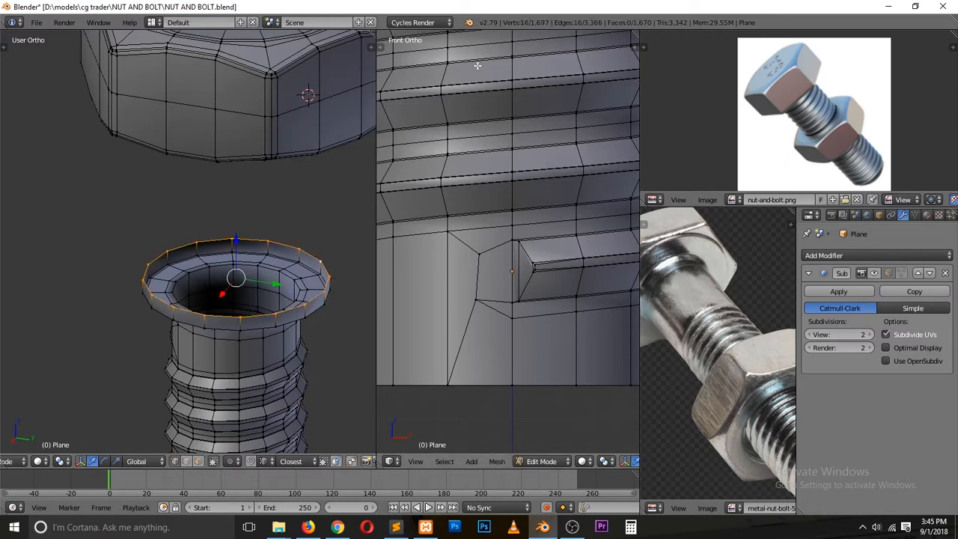
middle_drag(336, 194, 323, 62)
alt+right_click(301, 92)
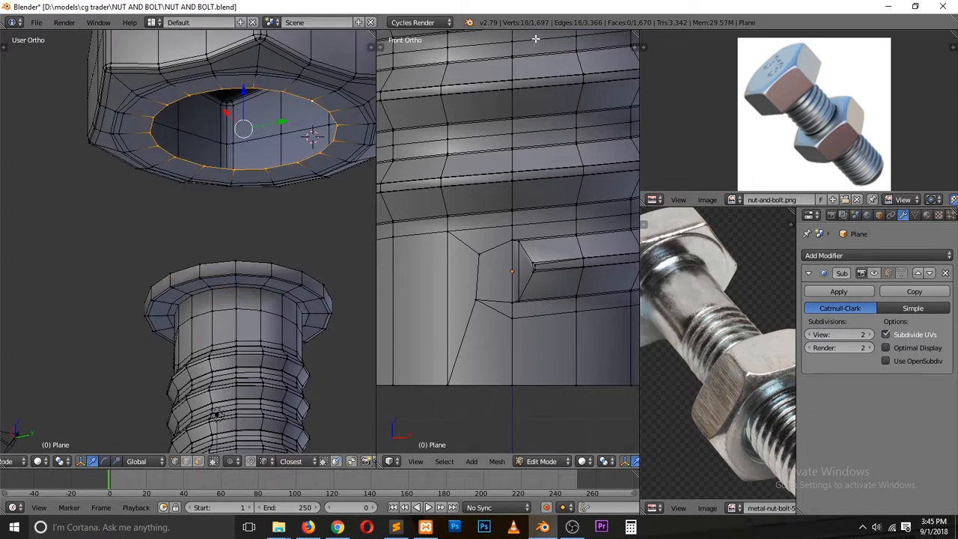
middle_drag(250, 218, 200, 327)
alt+right_click(253, 259)
middle_drag(299, 224, 310, 150)
alt+right_click(297, 98)
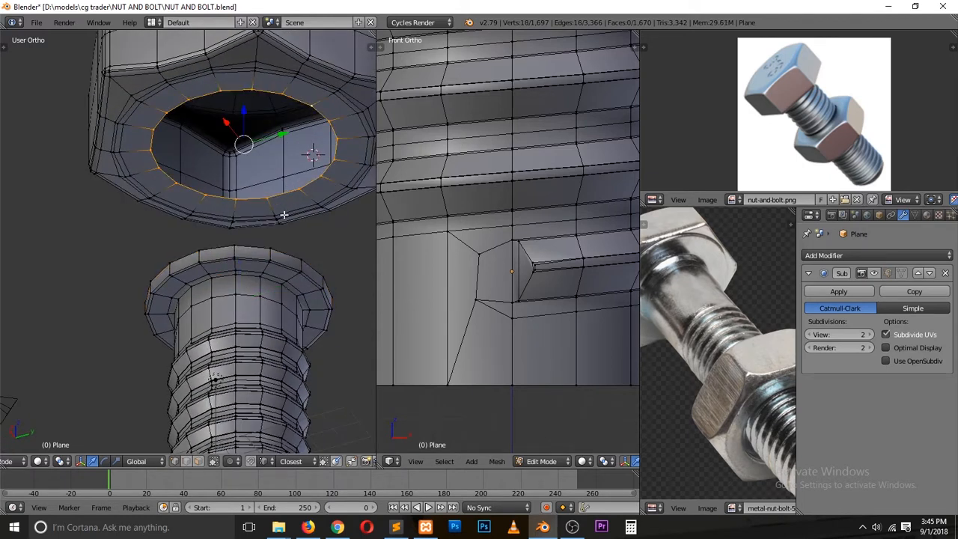
Step: Bevel one vertex of the flange's upper rim to add a vertex, and compare the rim loop with the head's opening
scroll(285, 226, up, 2)
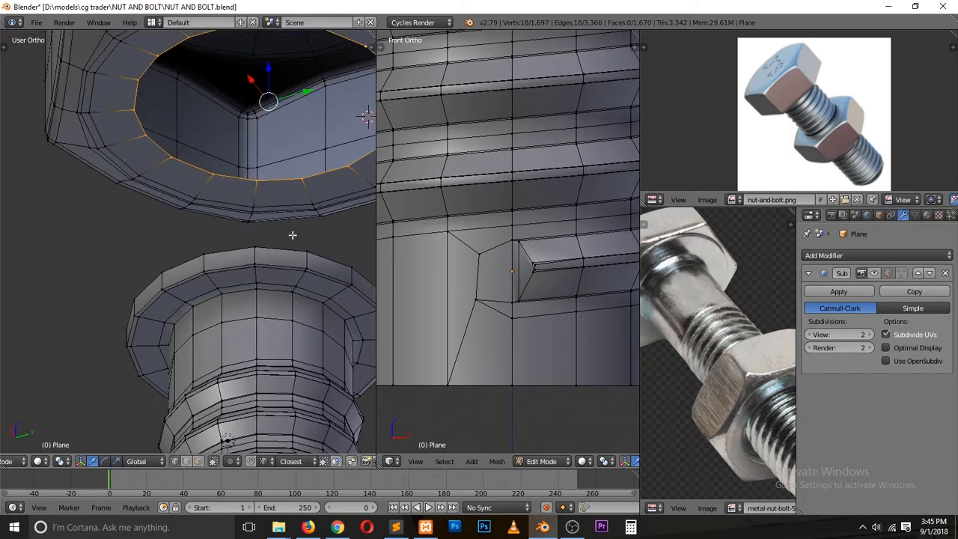
right_click(261, 249)
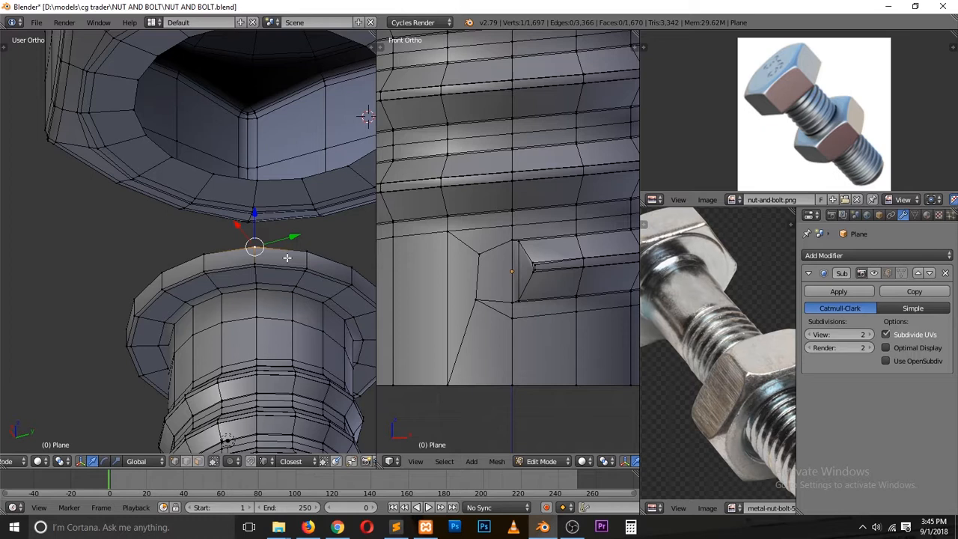
key(ctrl+shift+b)
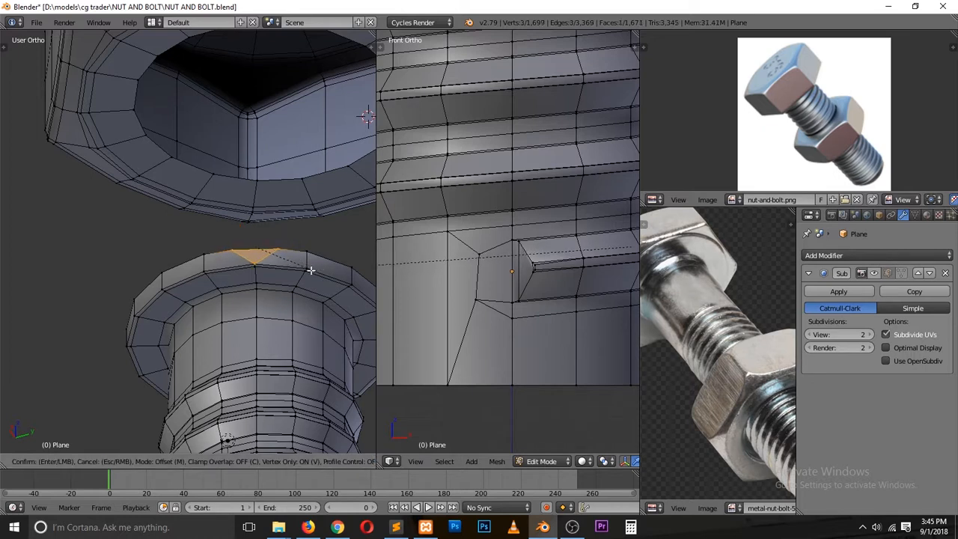
click(303, 268)
alt+right_click(296, 254)
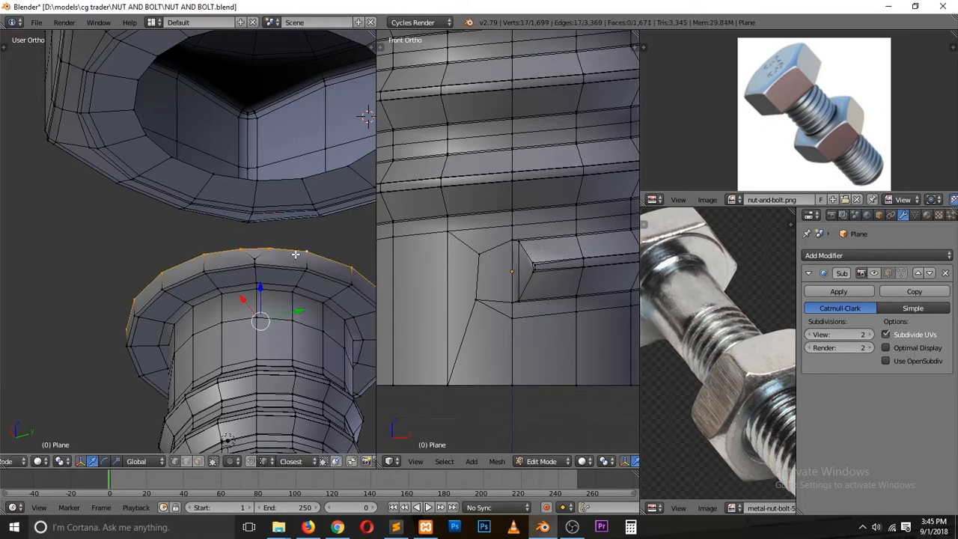
alt+right_click(351, 47)
Step: Bevel a second vertex on the flange's upper rim and select the rim loop
middle_drag(351, 62, 304, 324)
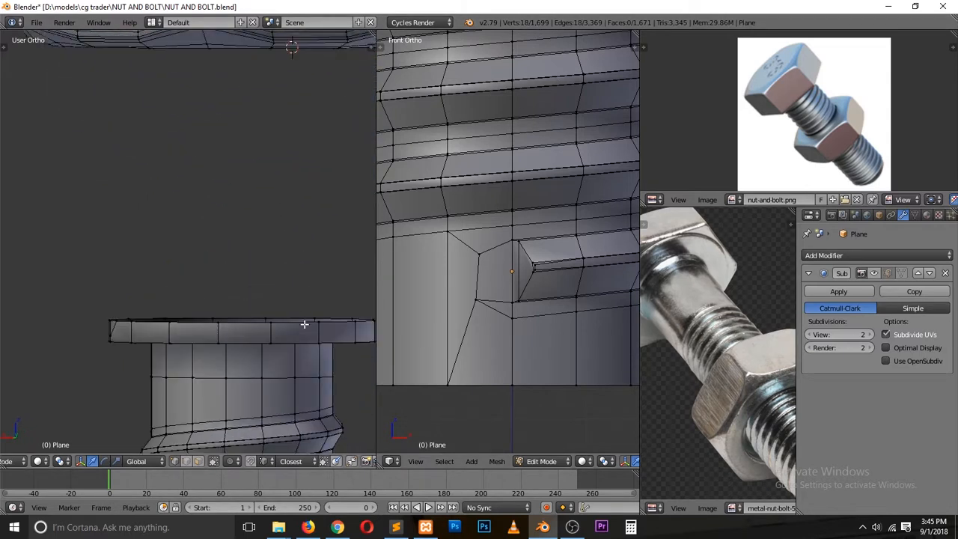
right_click(266, 321)
key(ctrl+shift+b)
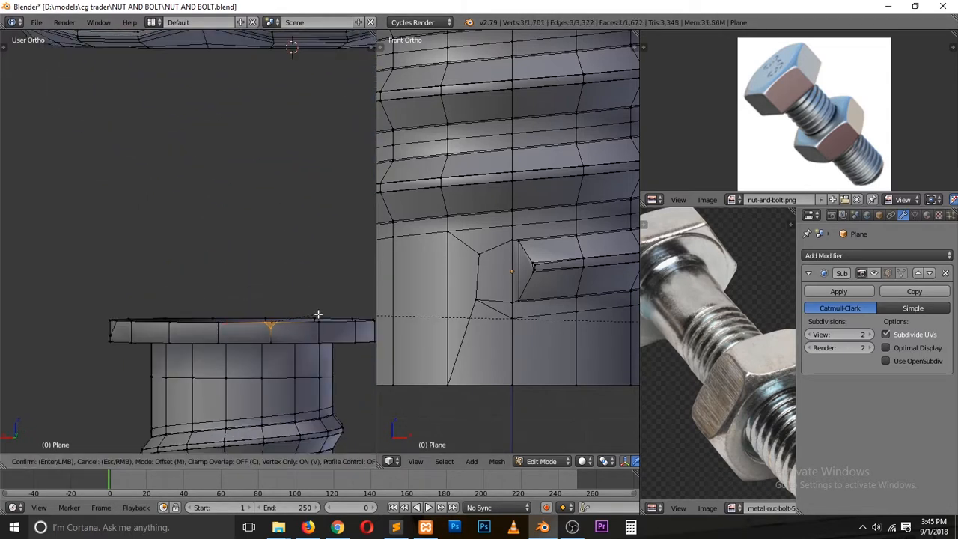
click(329, 321)
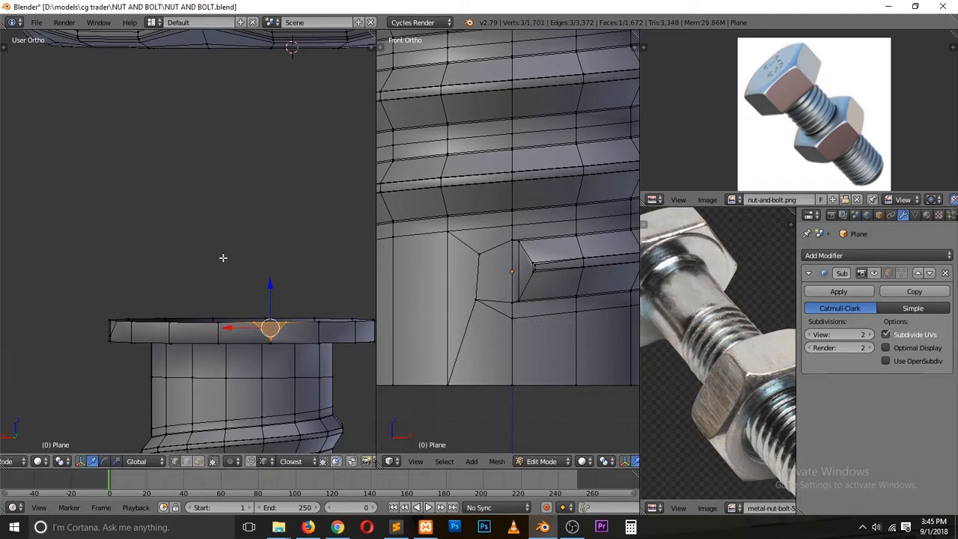
alt+right_click(289, 320)
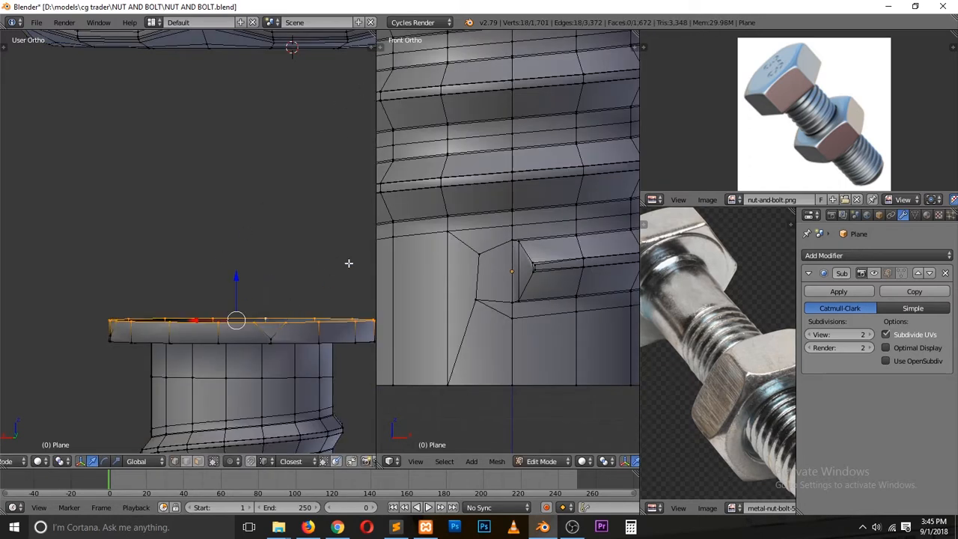
Step: Add the head's opening loop to the selection and bridge it with the flange rim loop
middle_drag(322, 158, 327, 52)
alt+shift+right_click(135, 73)
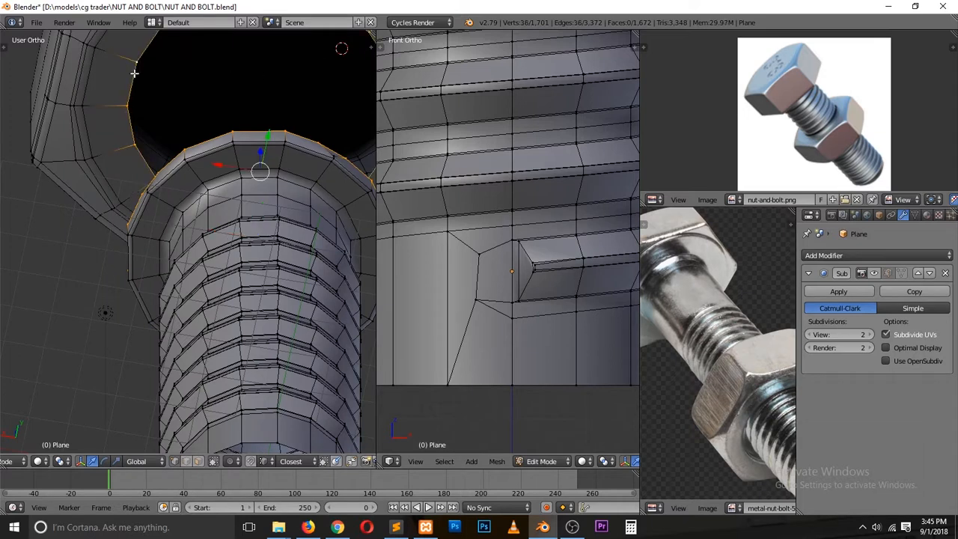
key(ctrl+e)
click(232, 205)
middle_drag(232, 205, 252, 254)
scroll(252, 254, down, 1)
key(KP_1)
scroll(249, 250, down, 2)
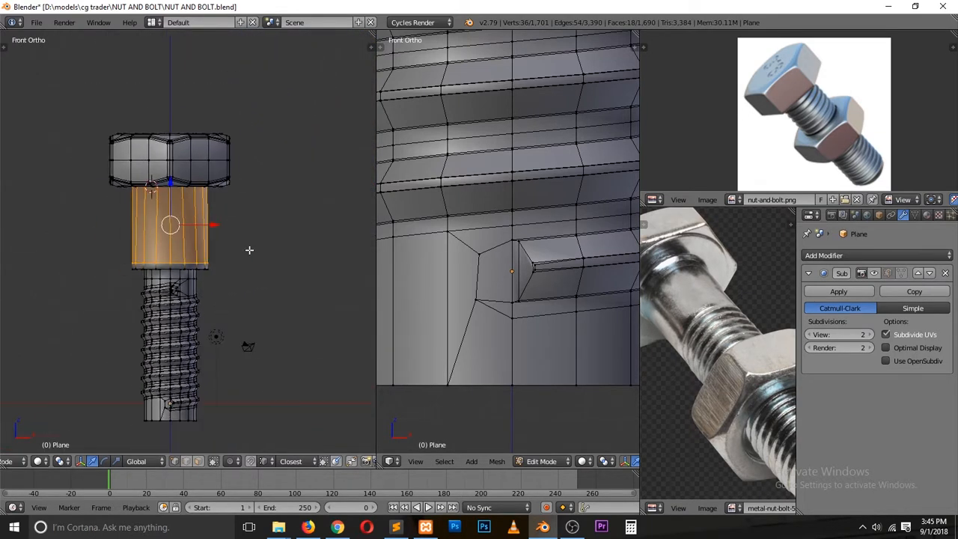
Step: Select the whole head in wireframe, lower it along Z toward the shank, leave mesh editing and save the file
key(a)
key(z)
key(b)
drag(86, 119, 289, 218)
drag(173, 119, 172, 194)
key(Tab)
key(z)
key(ctrl+s)
click(240, 215)
Step: In top view, move the selected head about 0.03 along X and -0.17 along Y to center it on the object origin
middle_drag(240, 214, 315, 218)
key(KP_7)
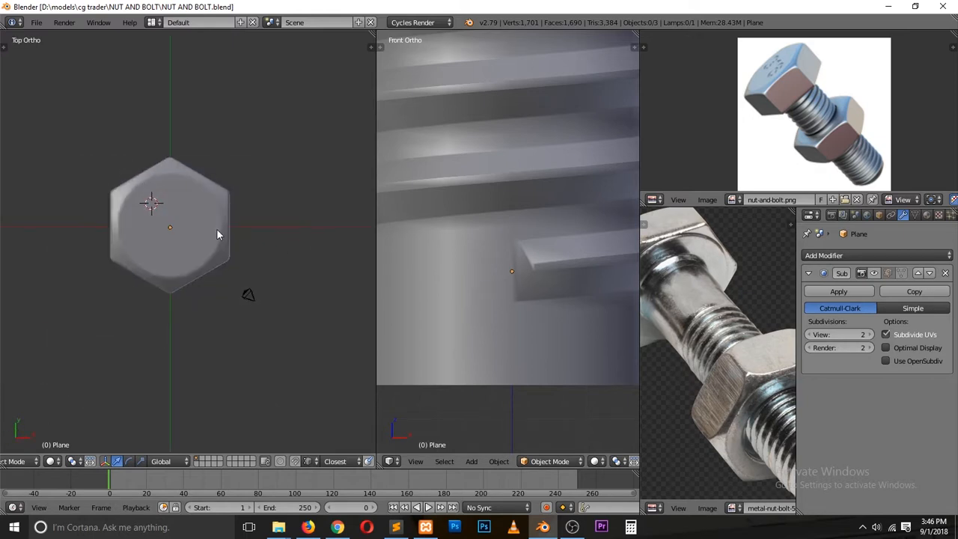
key(Tab)
scroll(223, 234, up, 7)
ctrl+scroll(216, 242, down, 8)
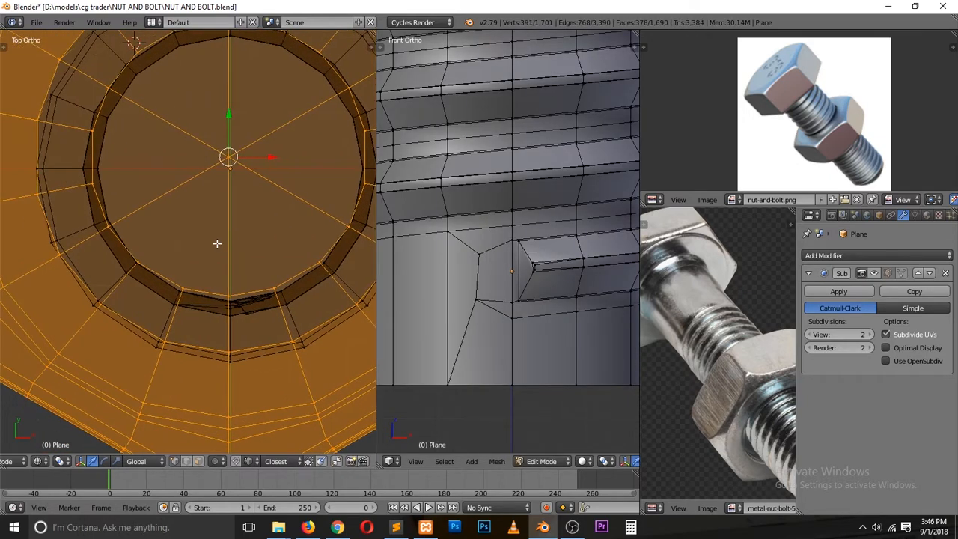
shift+scroll(219, 242, up, 6)
scroll(226, 240, up, 1)
scroll(226, 241, up, 6)
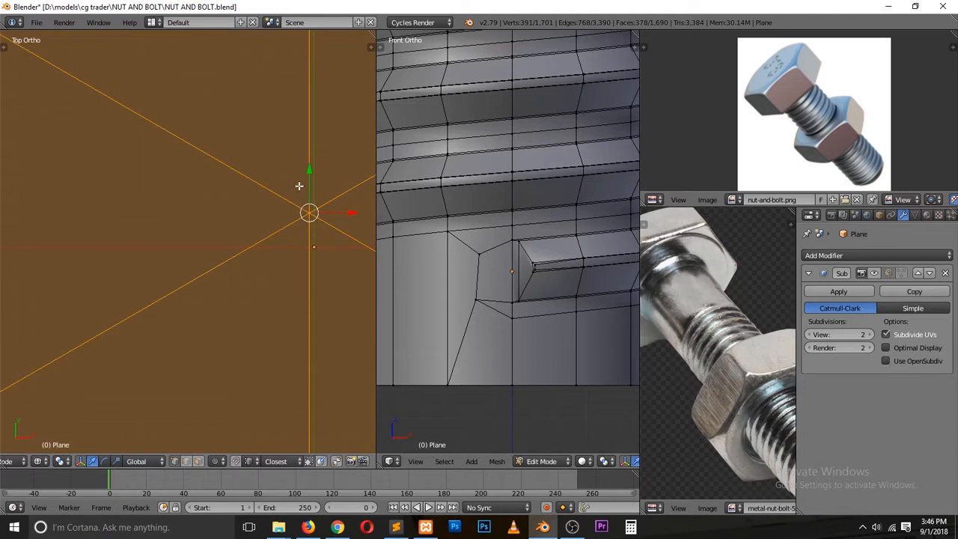
key(g)
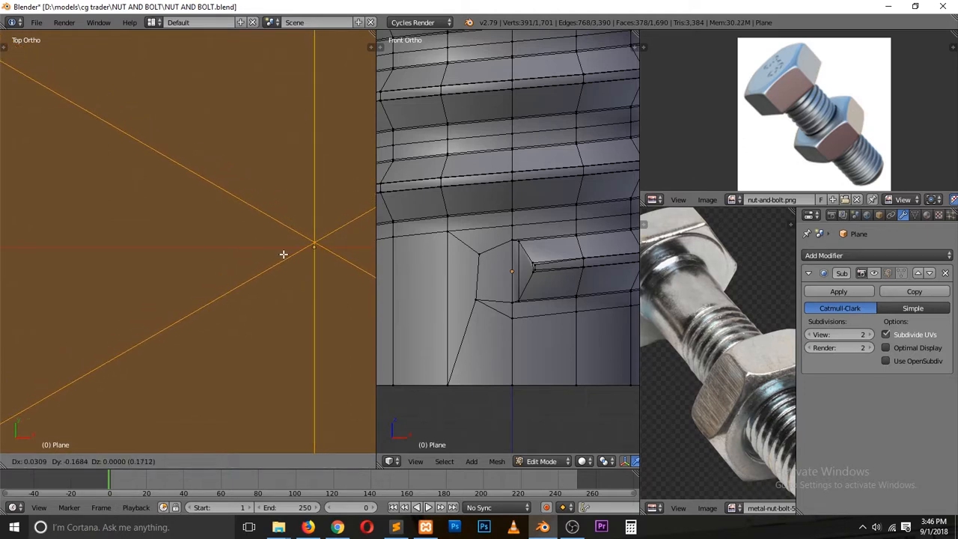
click(284, 252)
key(KP_Decimal)
scroll(284, 252, down, 4)
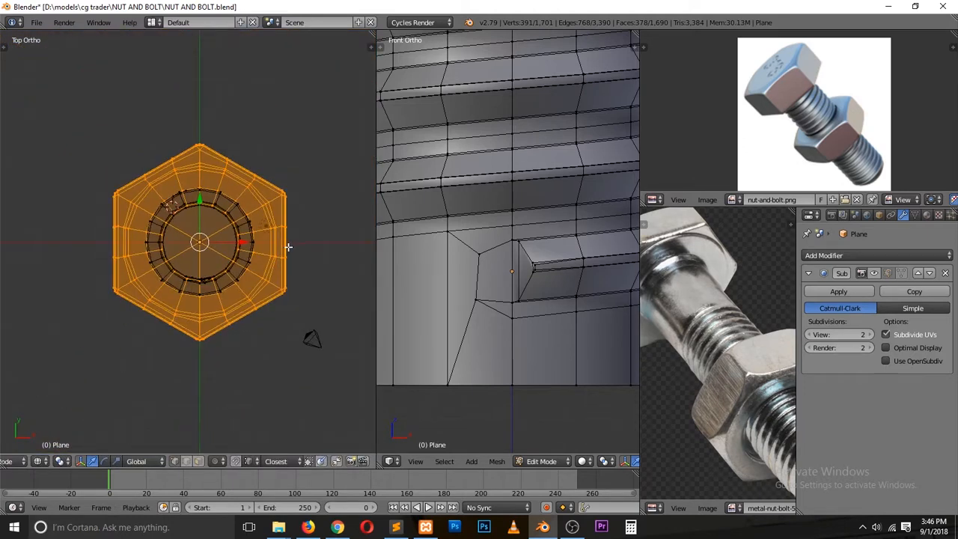
Step: Leave mesh editing, save the file and turn on the bolt's subdivision preview in the viewport
key(KP_1)
scroll(279, 256, up, 4)
scroll(220, 353, down, 2)
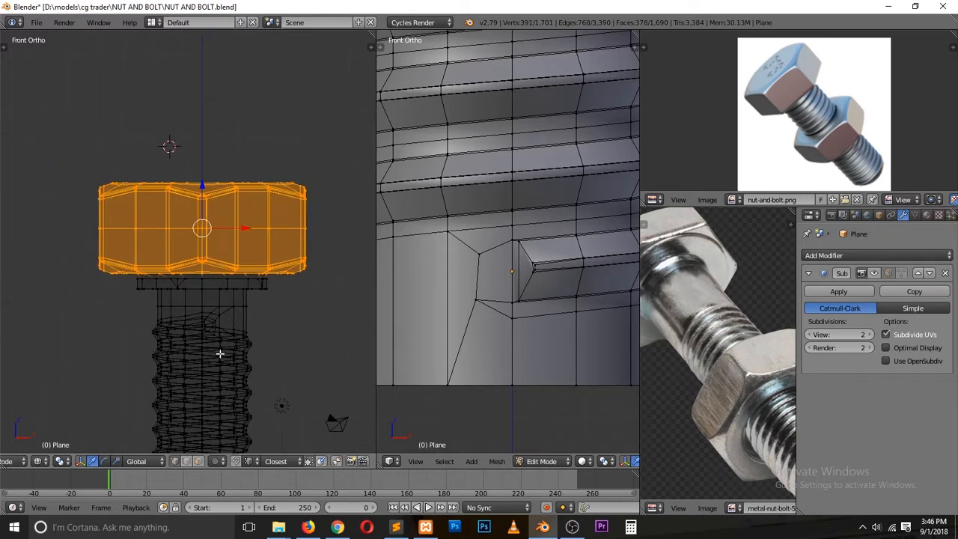
key(z)
key(Tab)
scroll(234, 341, down, 6)
key(ctrl+s)
right_click(196, 316)
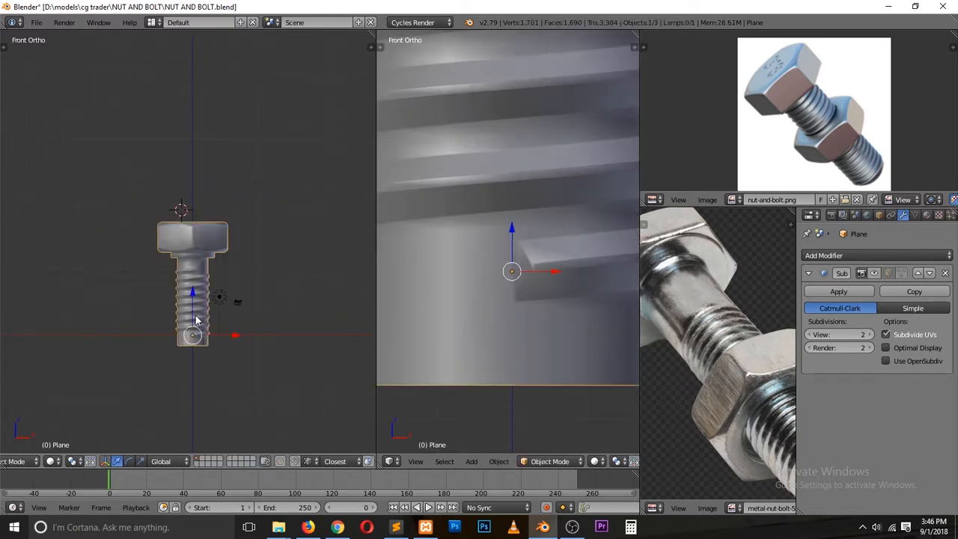
click(875, 273)
scroll(274, 263, up, 3)
shift+scroll(265, 305, down, 4)
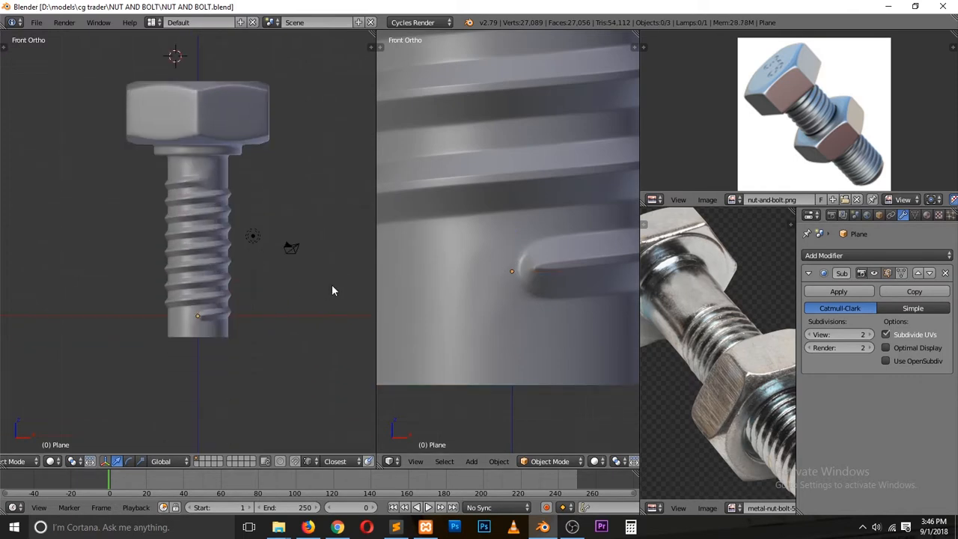
Step: Select the open edge loop at the shank's lower end and extrude it inward, scaling each new loop down
key(z)
key(Tab)
alt+right_click(198, 339)
middle_drag(247, 362, 257, 287)
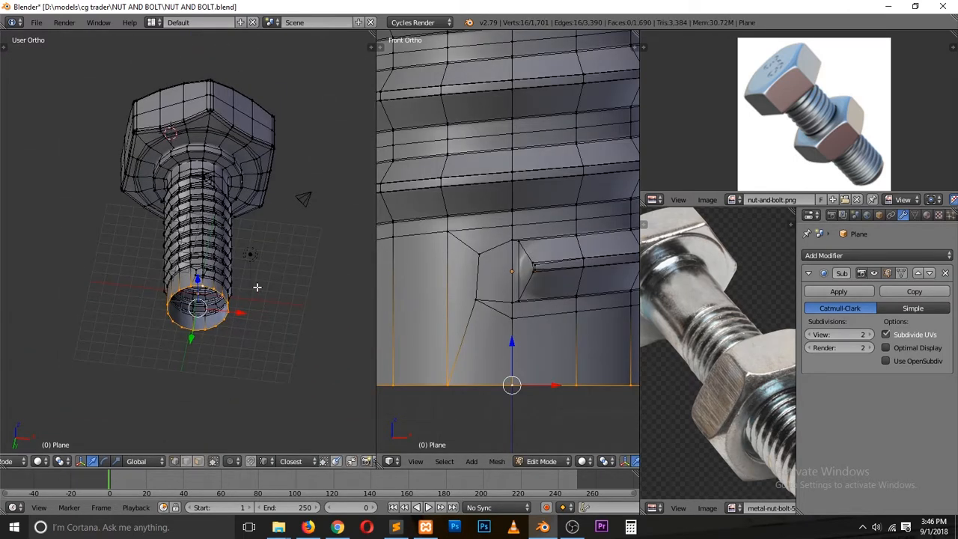
scroll(259, 289, up, 6)
shift+scroll(261, 292, down, 5)
shift+scroll(260, 293, down, 1)
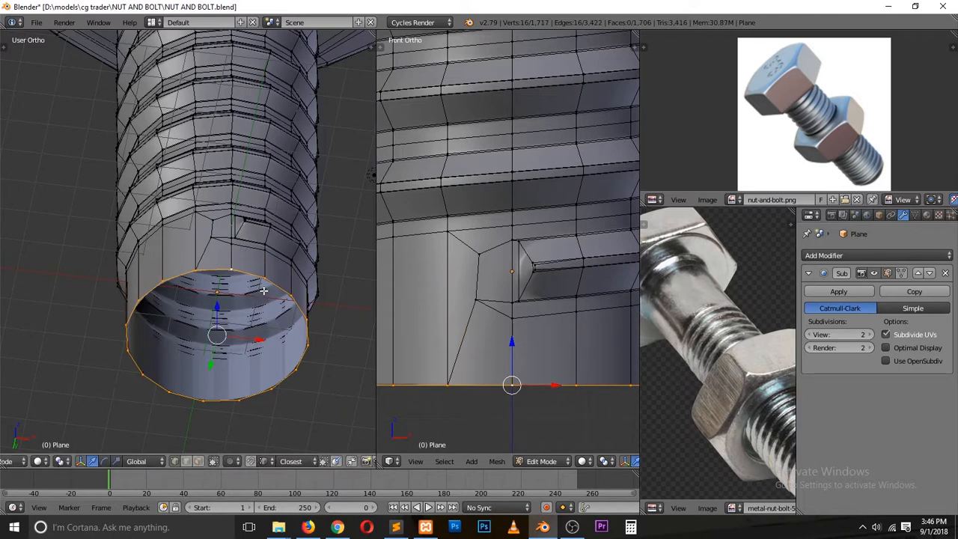
key(e)
key(s)
click(259, 301)
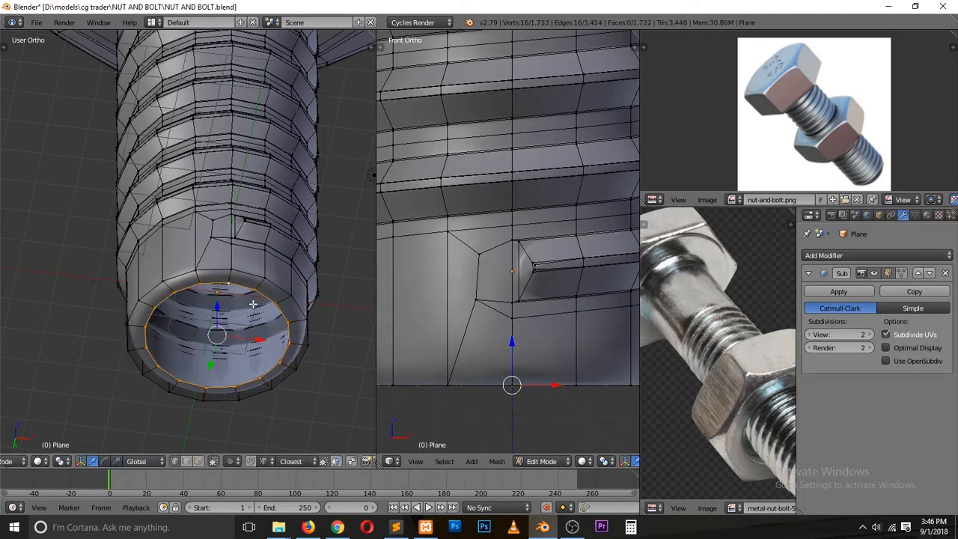
Step: Extrude the inner rim down about 0.43 along Z and close the end by extruding inward and merging at center
shift+scroll(213, 321, up, 1)
key(e)
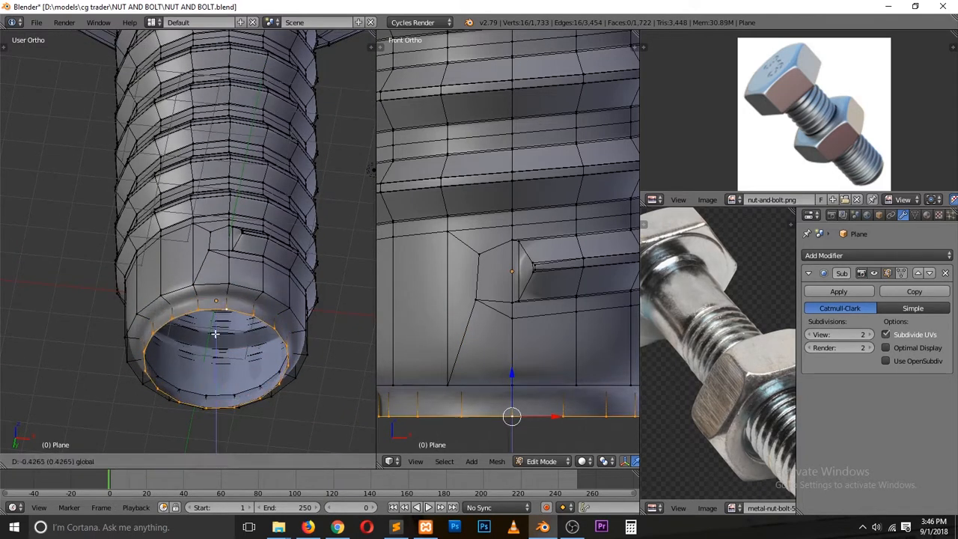
click(299, 267)
key(s)
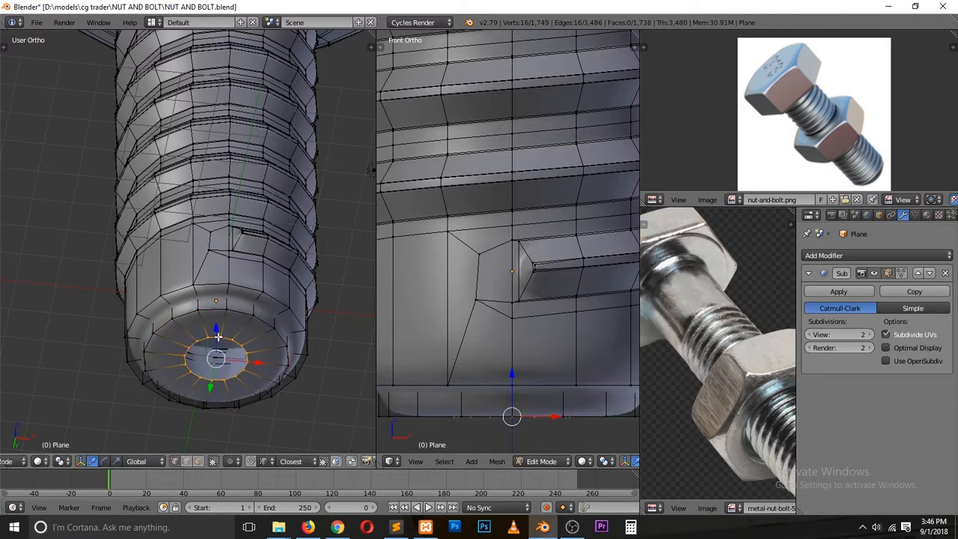
click(258, 319)
key(alt+m)
click(277, 298)
Step: Add three supporting edge loops around the rim of the shank's closed end and leave mesh editing
key(ctrl+r)
click(227, 292)
key(ctrl+r)
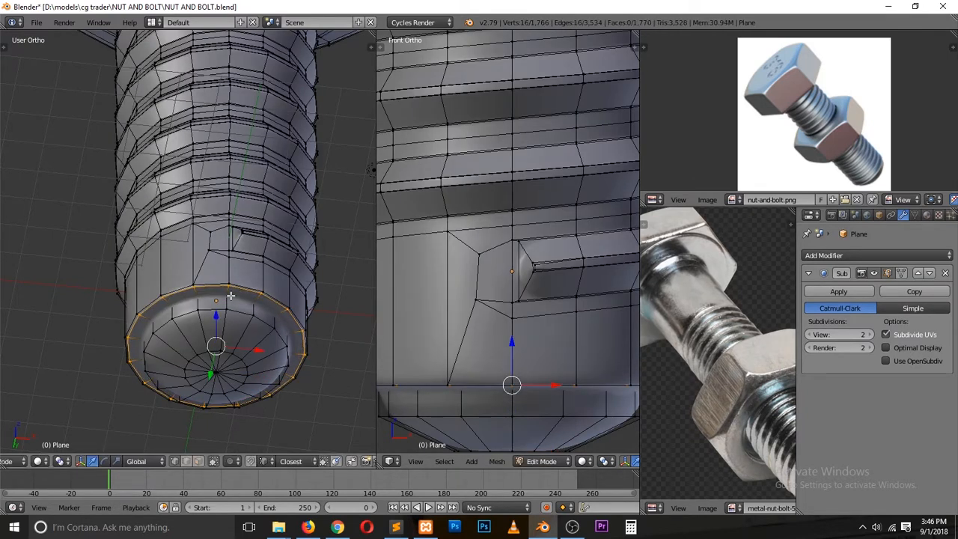
click(229, 293)
click(231, 296)
key(ctrl+r)
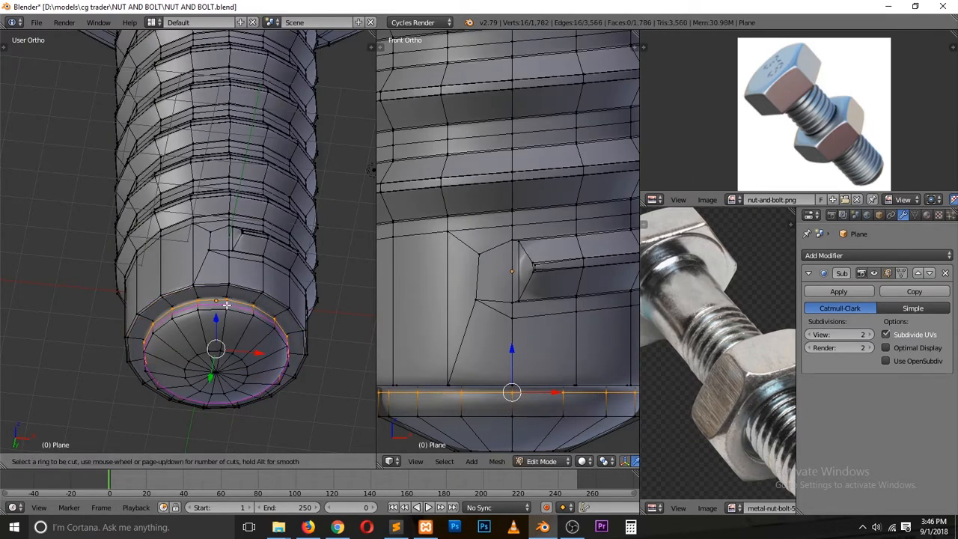
click(227, 302)
click(228, 307)
key(Tab)
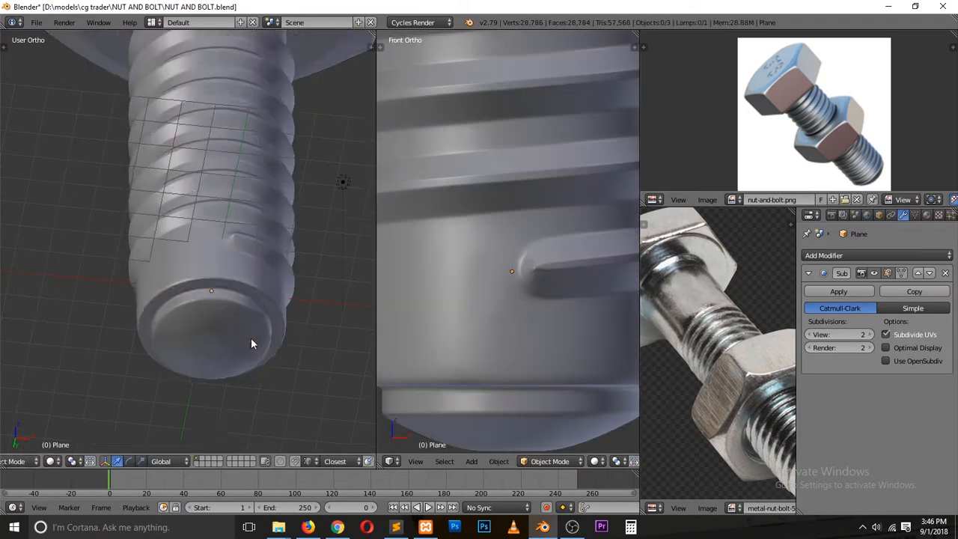
Step: Save the file, duplicate the whole bolt in front view and place the copy beside the original
scroll(253, 337, down, 2)
scroll(119, 355, down, 2)
scroll(118, 355, down, 5)
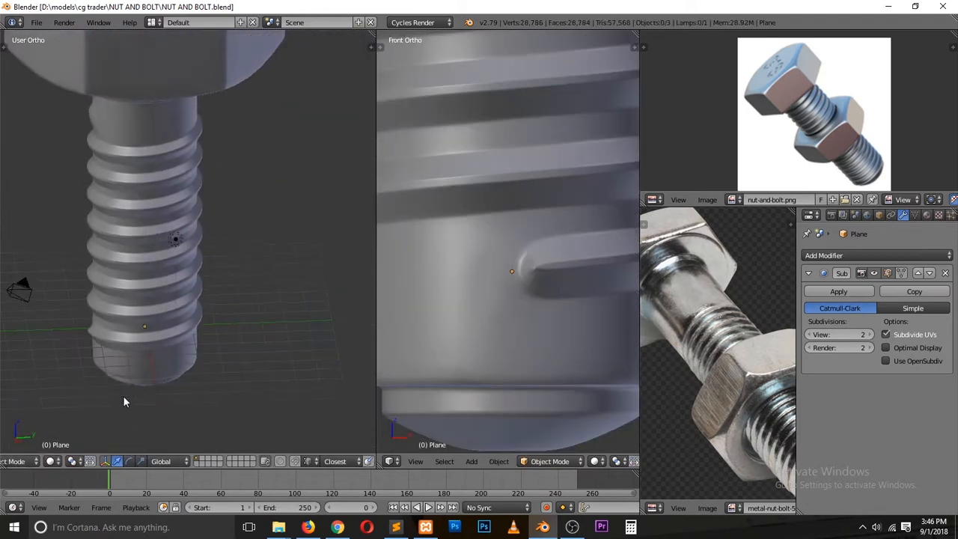
scroll(169, 359, up, 4)
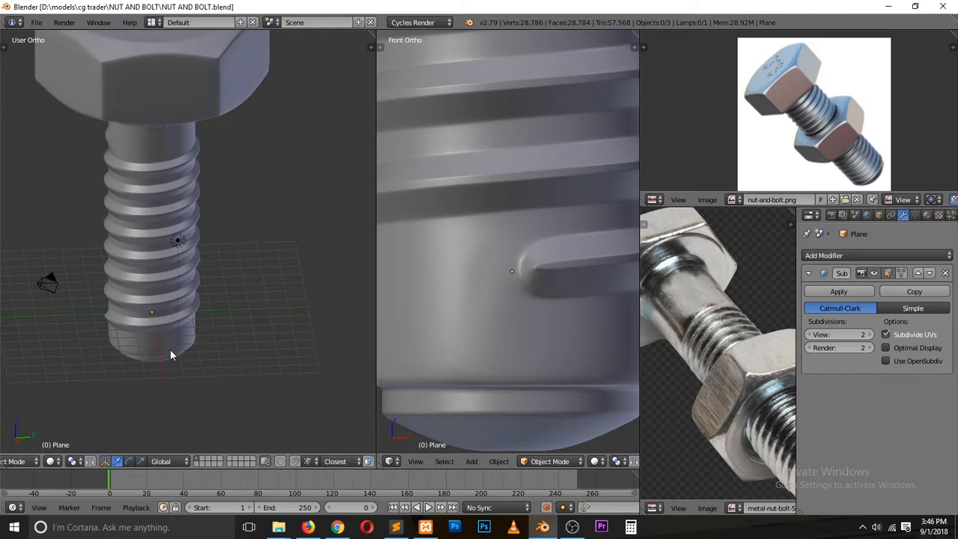
scroll(170, 348, down, 3)
right_click(154, 246)
key(KP_1)
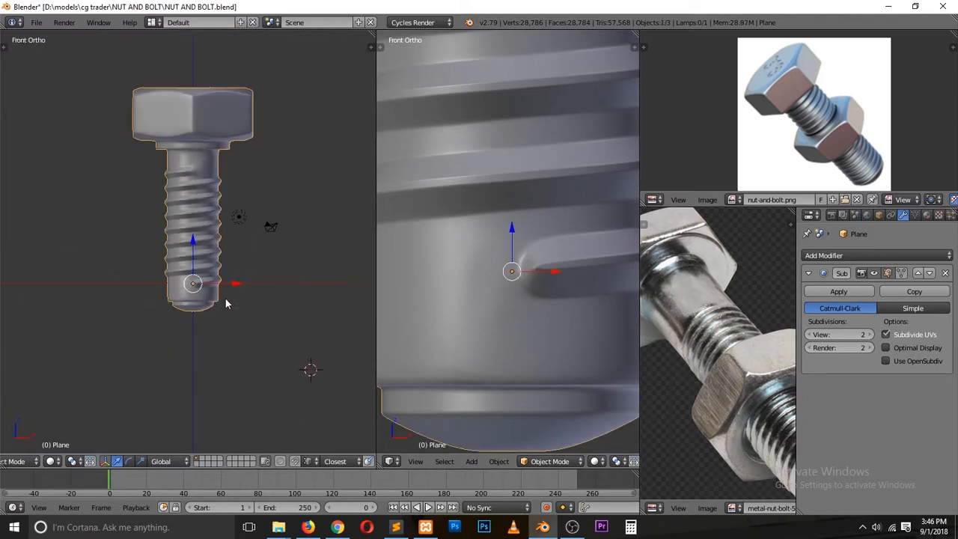
key(ctrl+s)
click(227, 303)
key(shift+d)
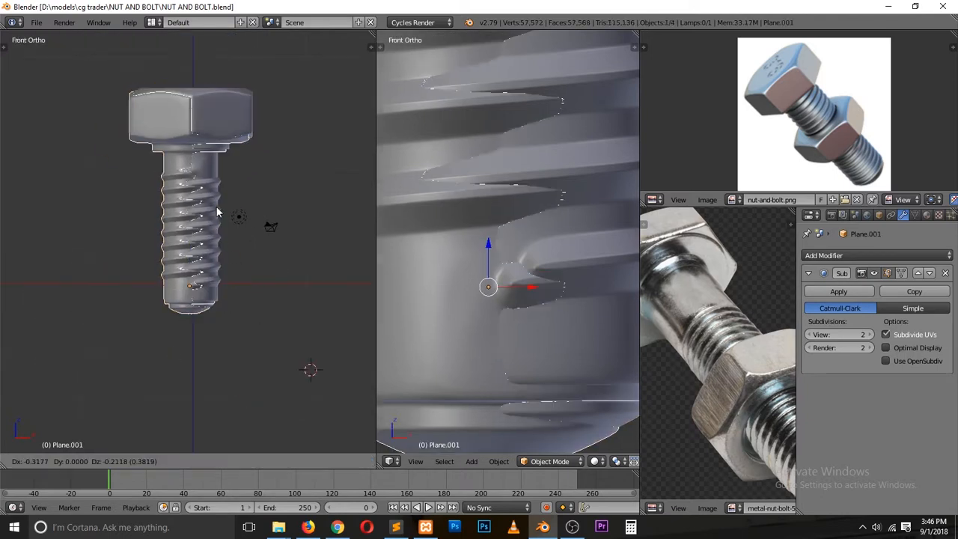
click(362, 200)
shift+middle_drag(362, 200, 227, 191)
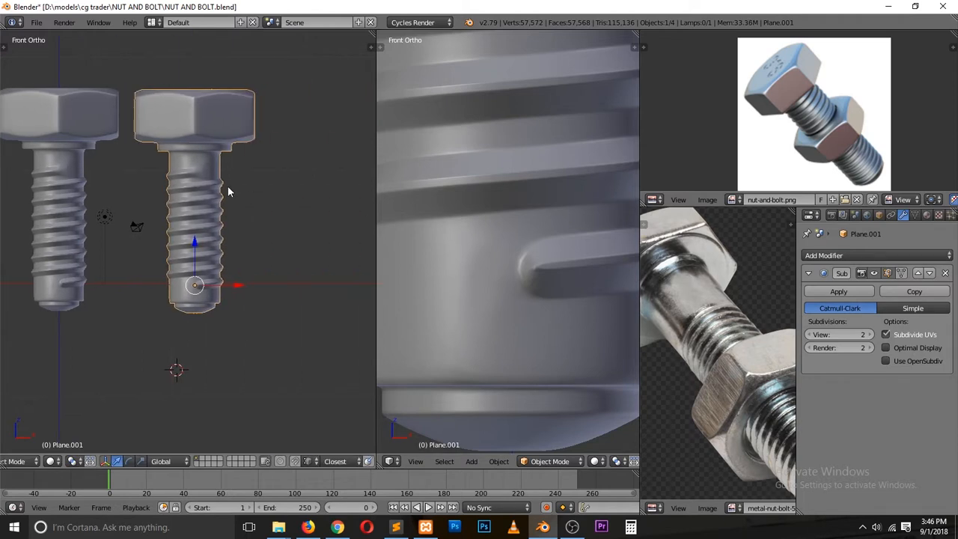
Step: Select the copy's flange, shank and thread in wireframe and delete their vertices, keeping only the hexagonal head
key(Tab)
key(a)
key(z)
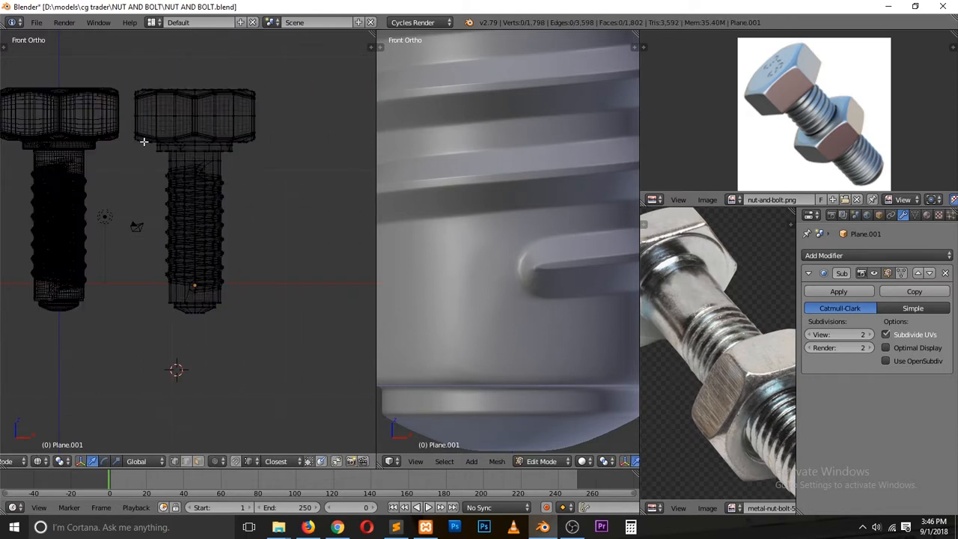
key(b)
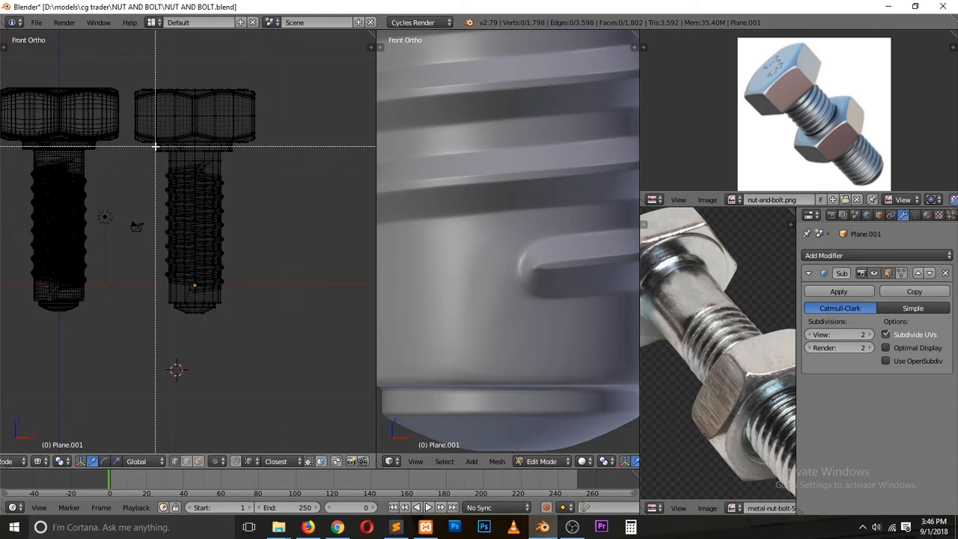
drag(151, 144, 274, 326)
key(x)
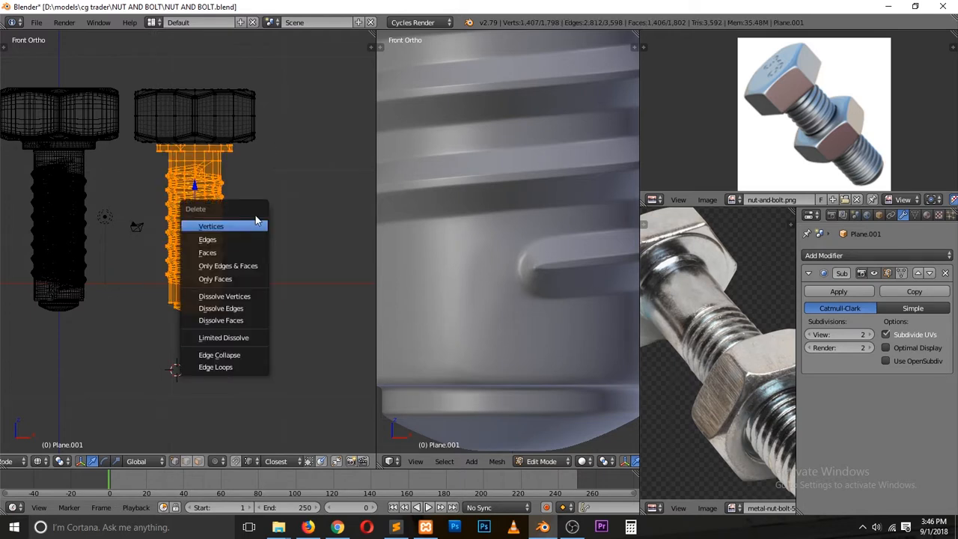
click(255, 225)
Step: Delete the faces inside the inner circular edge loop on top of the copied head to open a hole
mouse_move(265, 178)
middle_down()
mouse_move(243, 83)
mouse_move(164, 270)
mouse_move(172, 204)
middle_up()
key(z)
scroll(239, 107, up, 3)
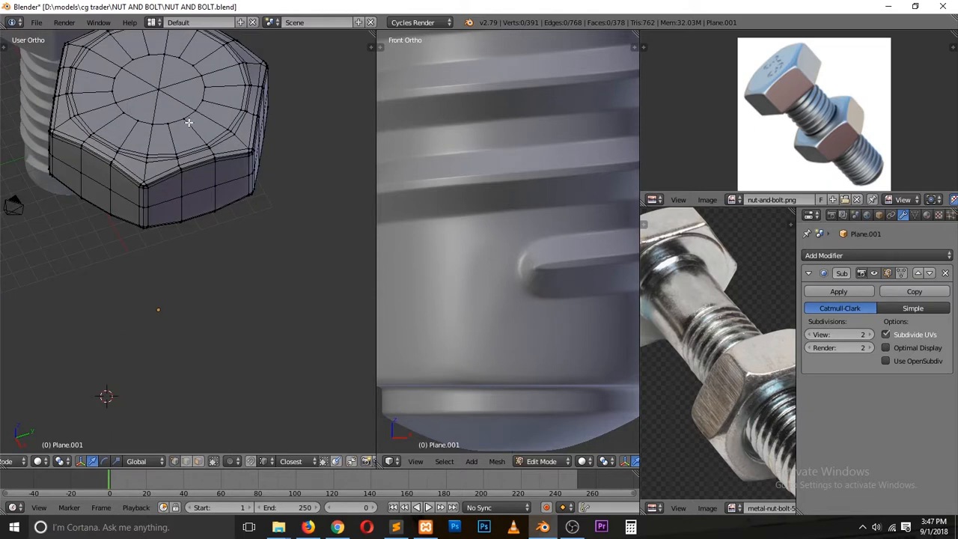
alt+right_click(200, 99)
alt+shift+right_click(184, 58)
alt+shift+right_click(130, 66)
alt+shift+right_click(119, 100)
alt+shift+right_click(130, 112)
alt+shift+right_click(161, 123)
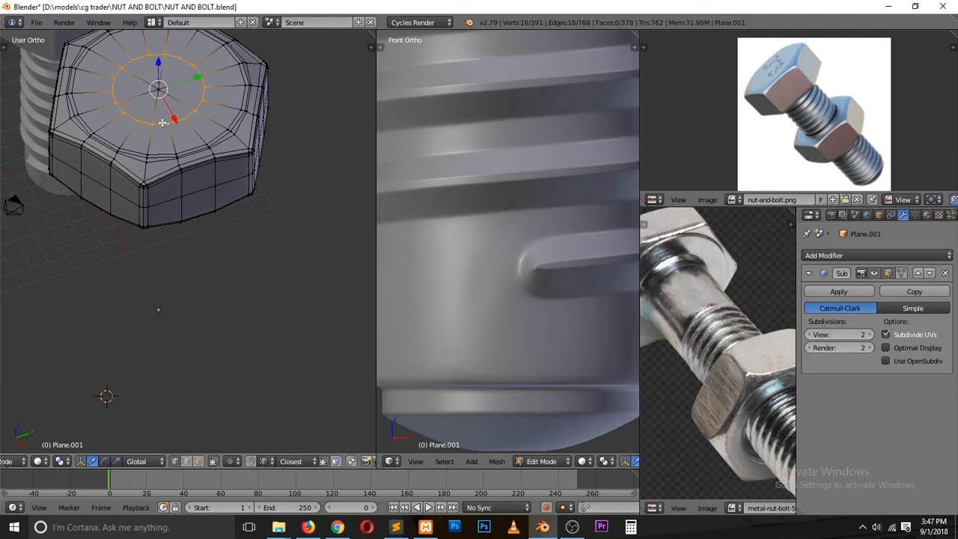
key(x)
shift+right_click(173, 90)
key(x)
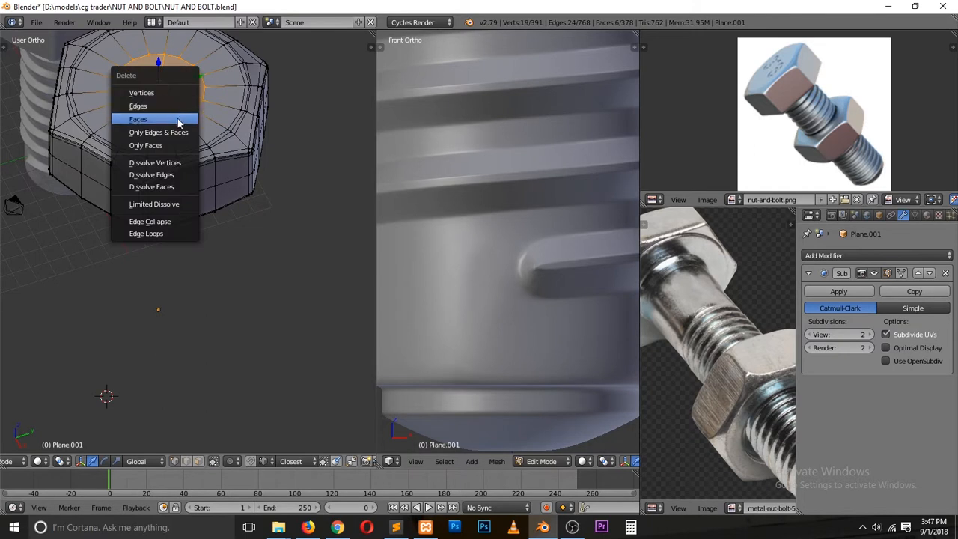
click(188, 120)
Step: Select the lower opening's edge loop and scale it to about 0.71 to match the top hole in top view
middle_drag(182, 122, 185, 99)
alt+right_click(169, 56)
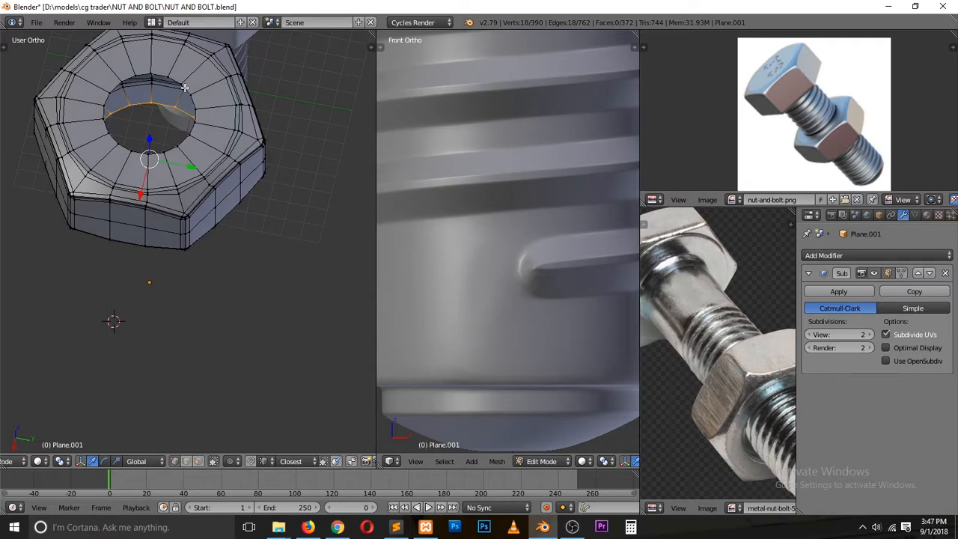
key(KP_7)
scroll(292, 222, up, 2)
key(z)
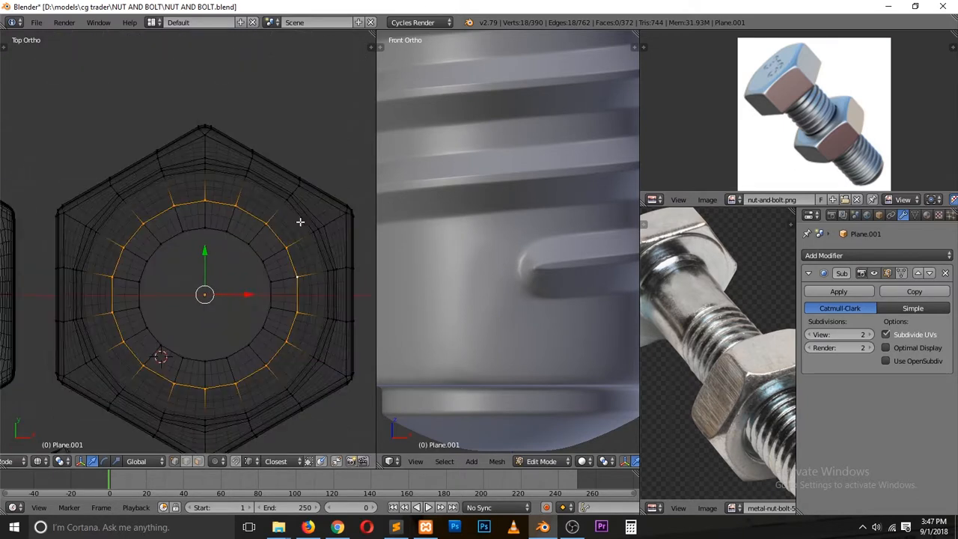
key(s)
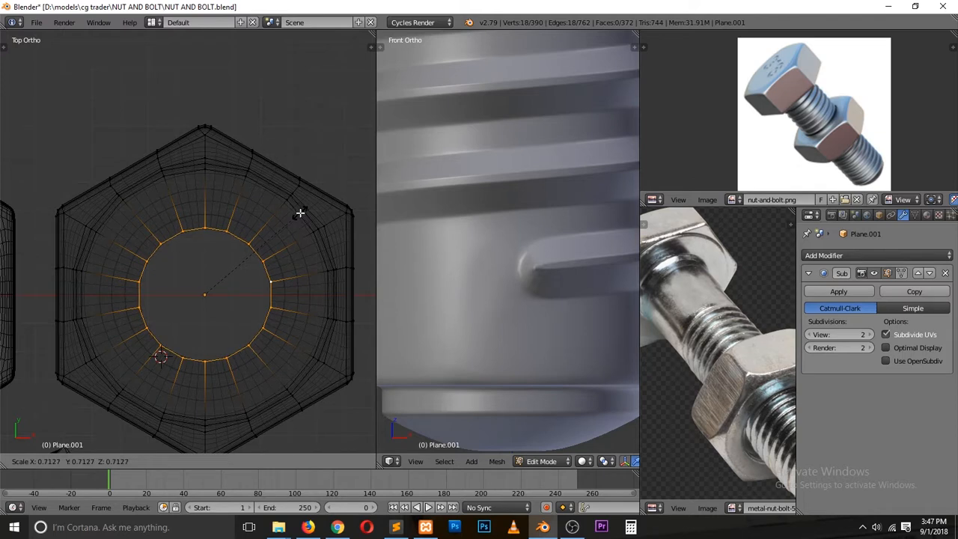
click(299, 213)
Step: Add the top hole's edge loop to the selection and bridge it with the lower loop to form the bore wall
middle_drag(295, 218, 252, 192)
key(x)
click(301, 145)
key(z)
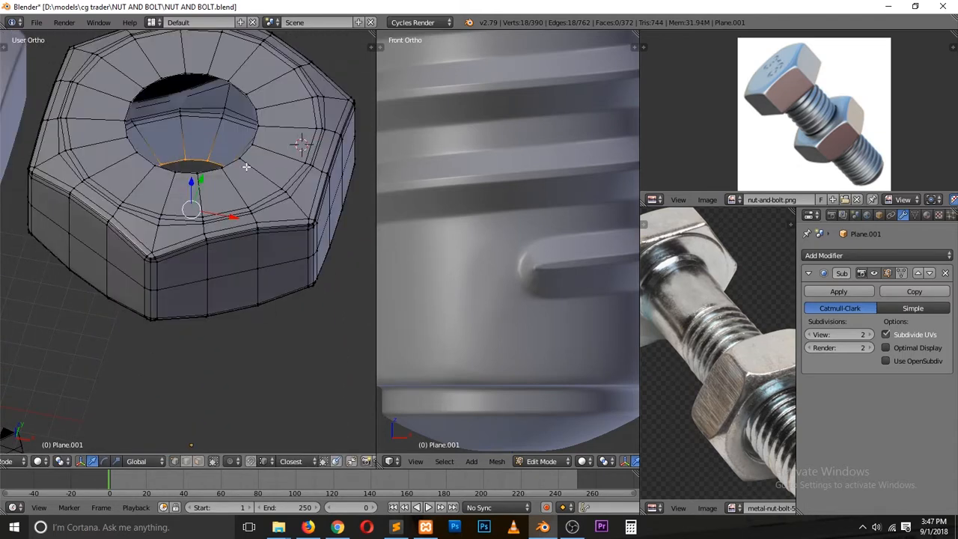
alt+shift+right_click(222, 73)
key(w)
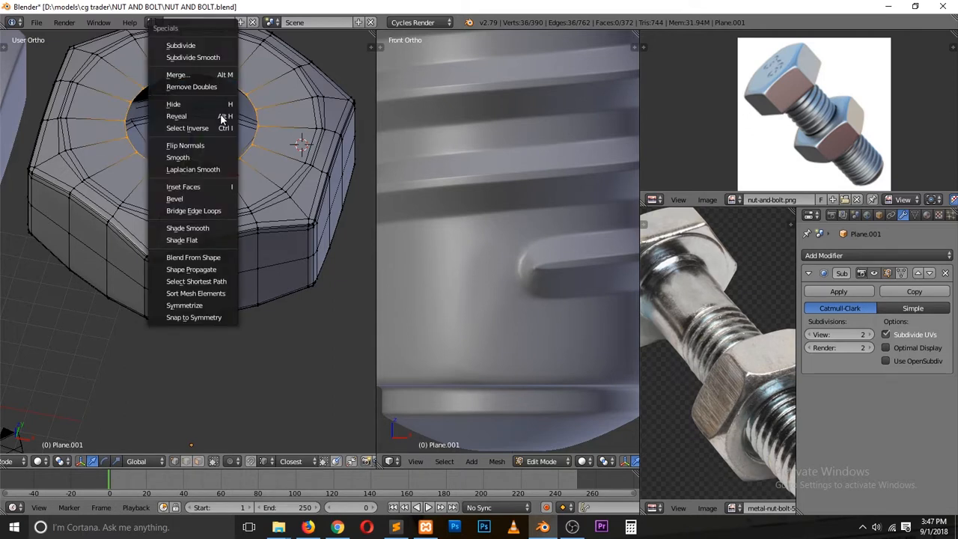
click(217, 211)
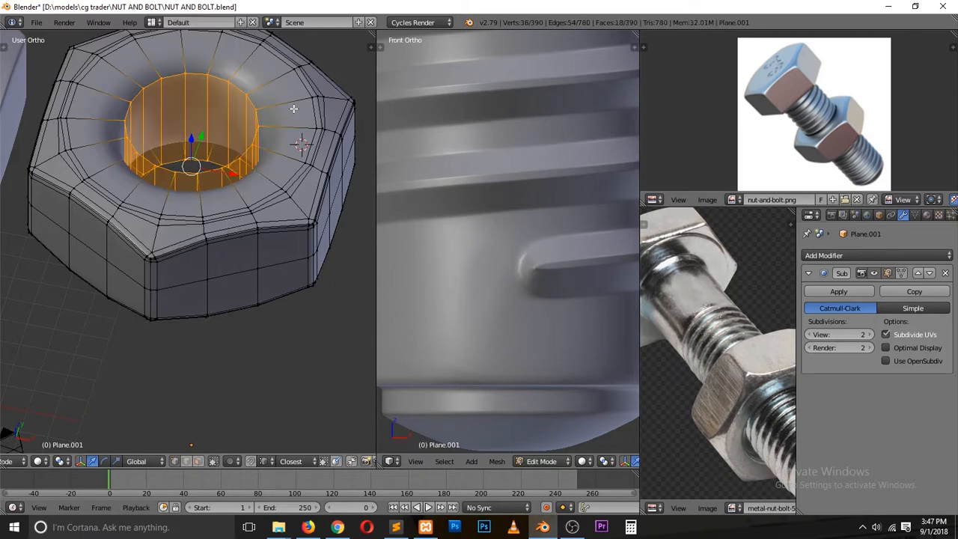
Step: Add supporting edge loops near both ends of the nut's hole to sharpen its rims
key(ctrl+r)
click(277, 85)
click(260, 107)
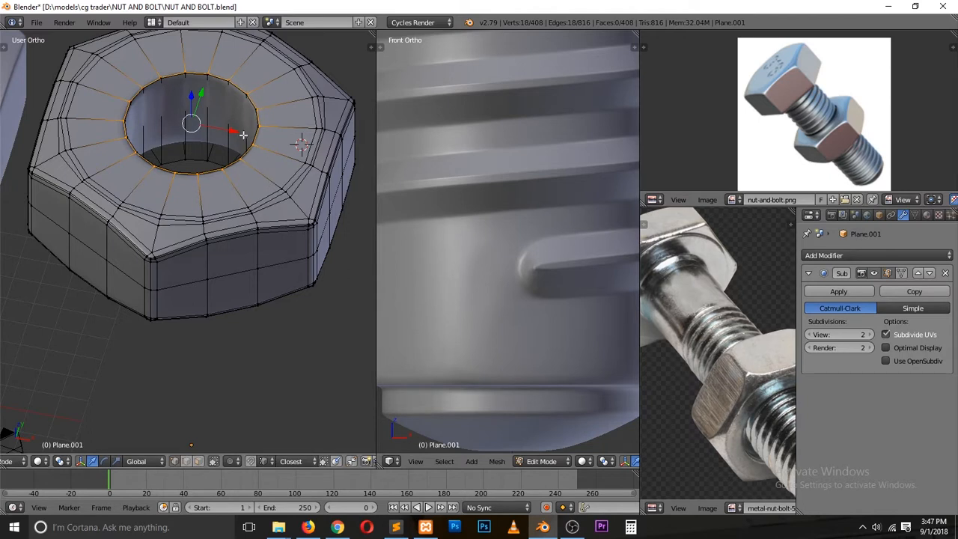
middle_drag(246, 223, 232, 61)
key(ctrl+r)
click(235, 111)
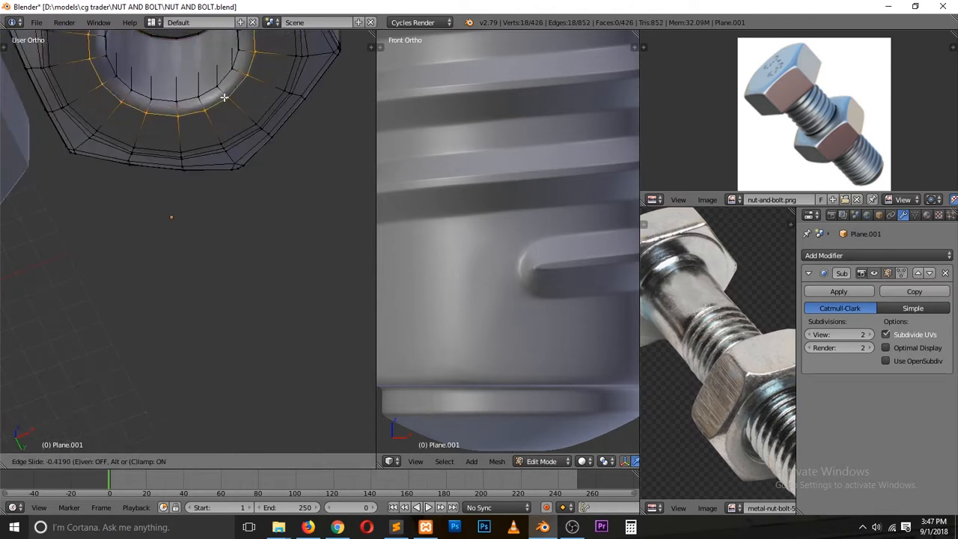
click(220, 92)
Step: Leave mesh editing, view the nut and bolt from the top and save the file
key(Tab)
scroll(222, 108, down, 5)
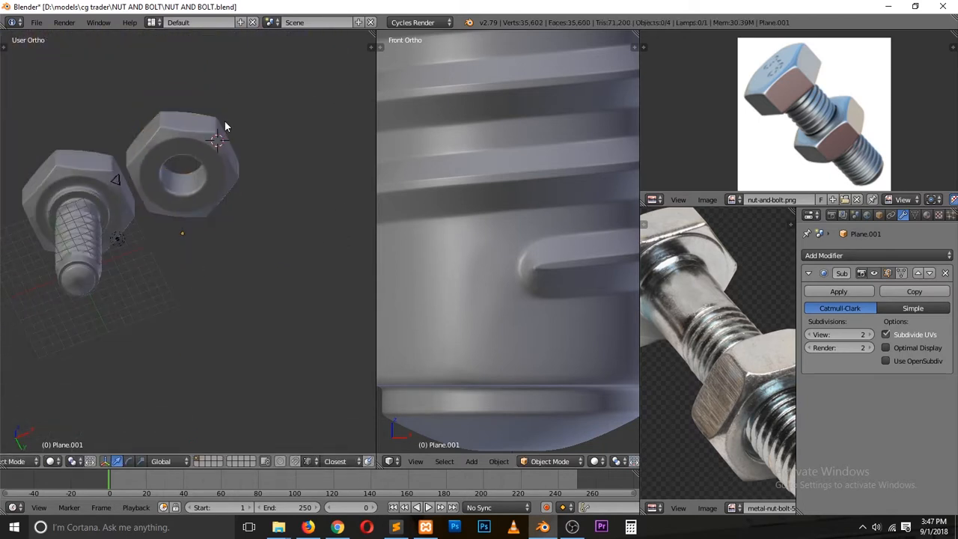
key(KP_7)
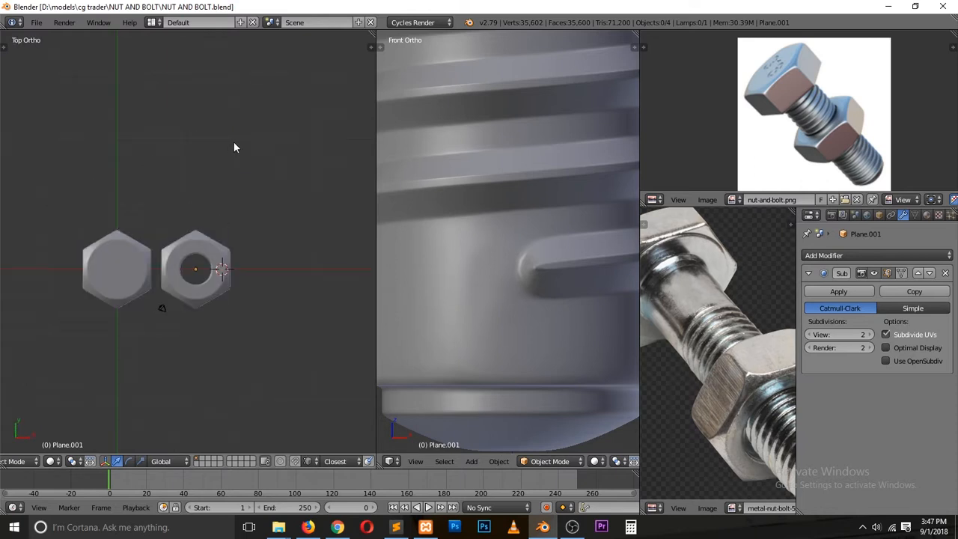
scroll(235, 158, up, 3)
key(ctrl+s)
click(235, 163)
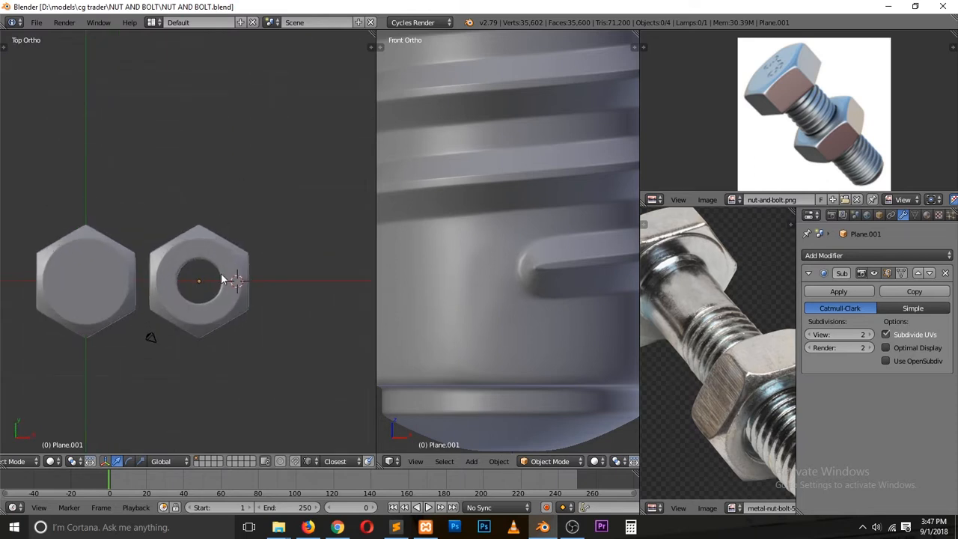
Step: Set the nut's origin to its geometry and save the file
middle_drag(237, 166, 207, 191)
right_click(216, 203)
scroll(217, 200, up, 5)
shift+scroll(223, 196, up, 5)
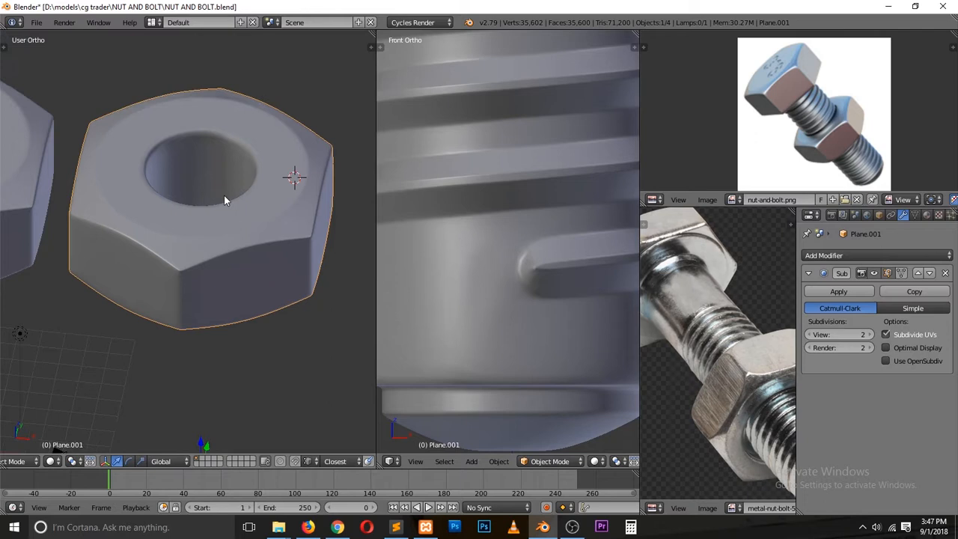
key(ctrl+shift+alt+c)
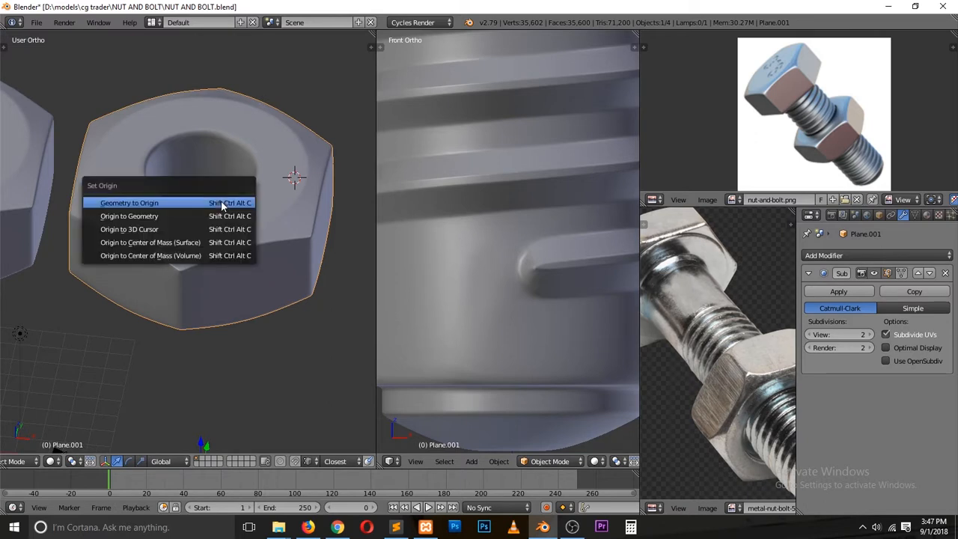
click(222, 216)
scroll(239, 194, up, 2)
key(ctrl+s)
click(255, 175)
shift+scroll(259, 170, up, 5)
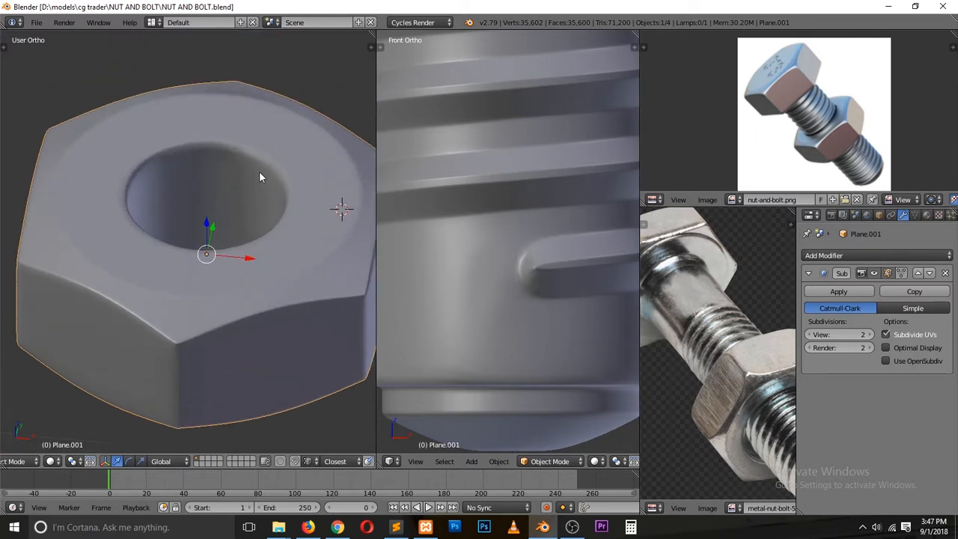
Step: Start mesh editing on the nut and turn off its subdivision modifier's viewport display
key(Tab)
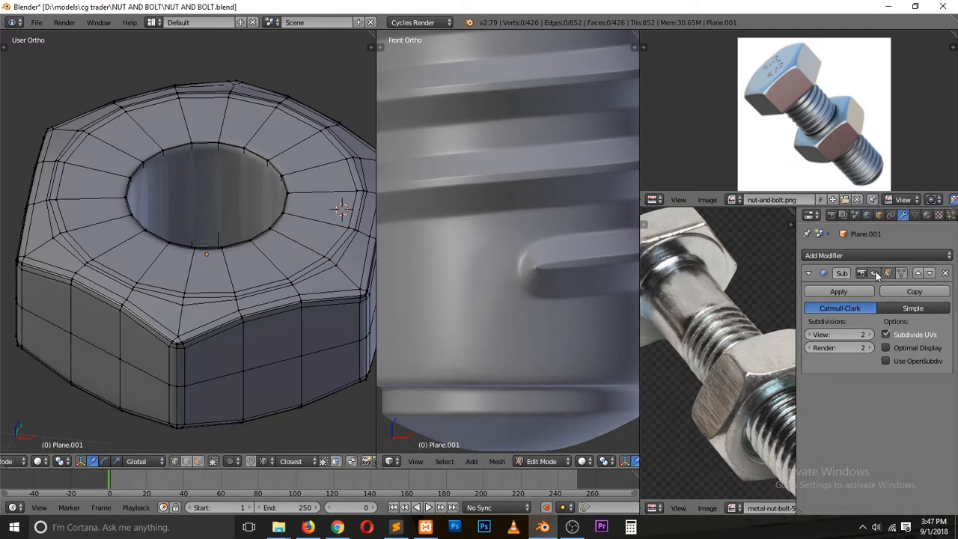
click(886, 272)
shift+scroll(276, 174, up, 1)
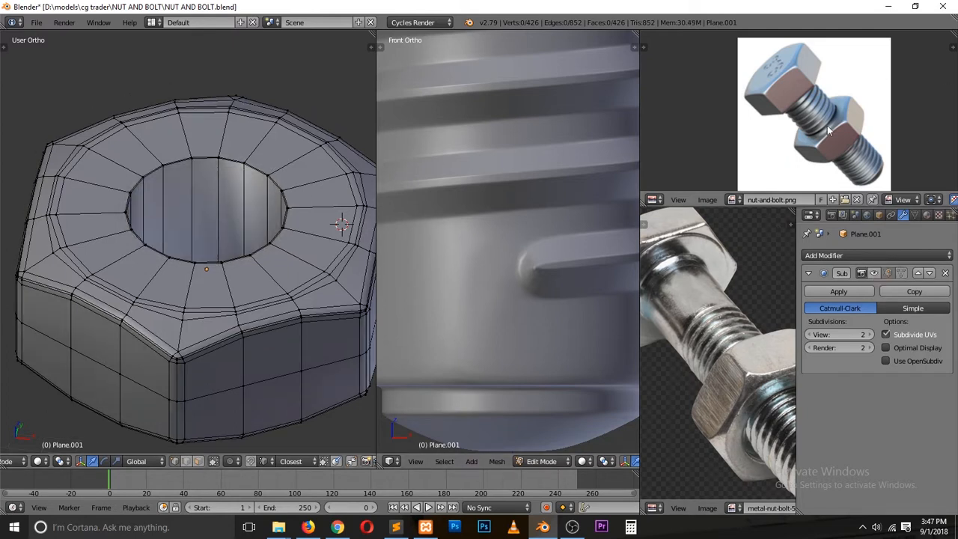
scroll(243, 184, up, 1)
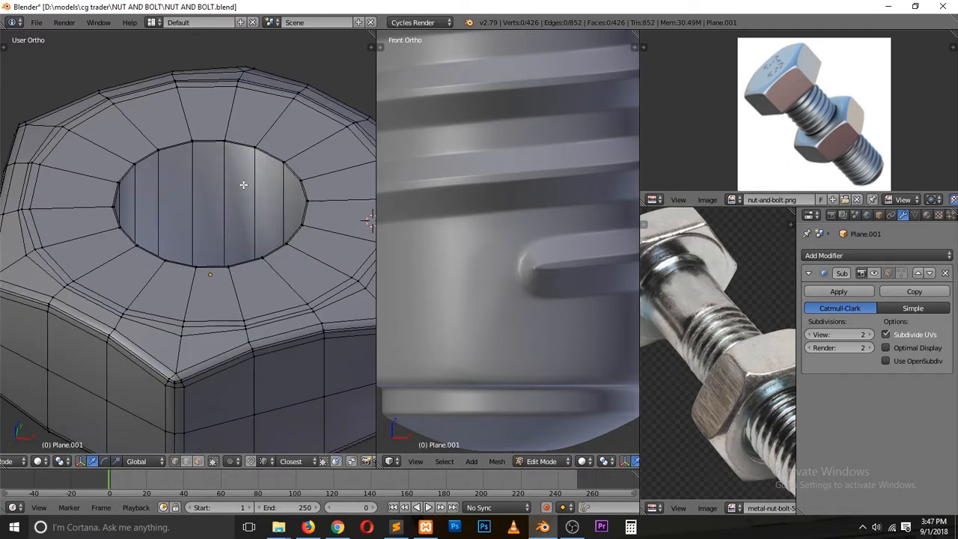
key(ctrl+r)
scroll(249, 171, up, 4)
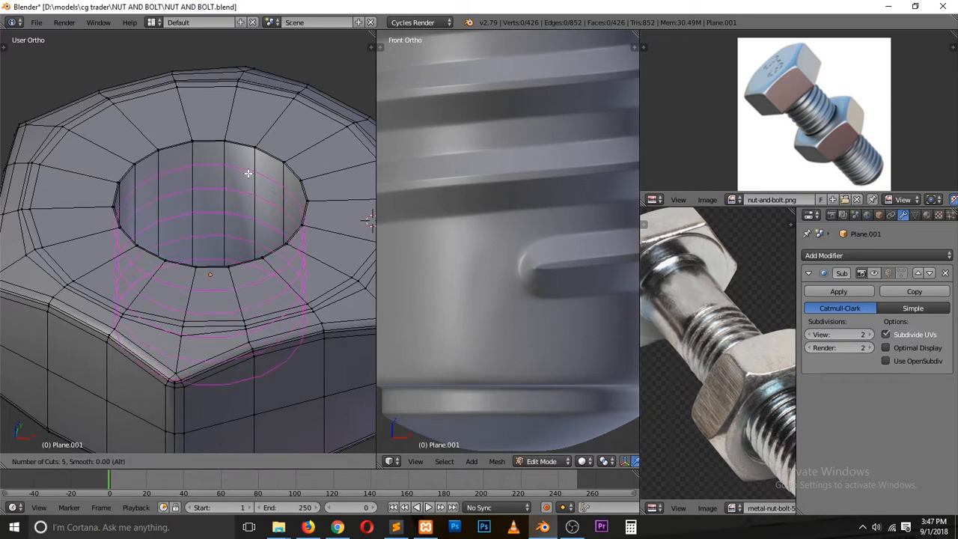
click(251, 172)
right_click(255, 173)
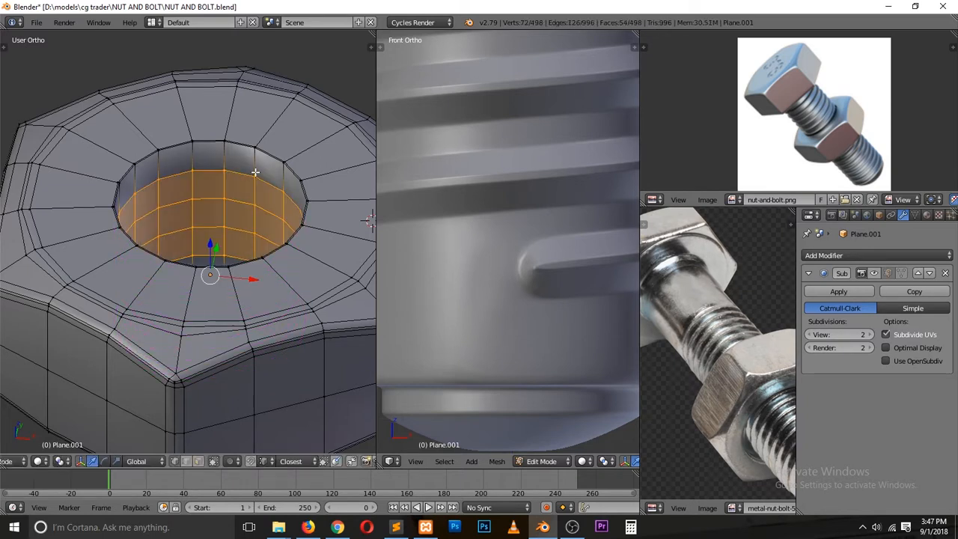
drag(209, 243, 209, 237)
key(ctrl+z)
key(ctrl+z)
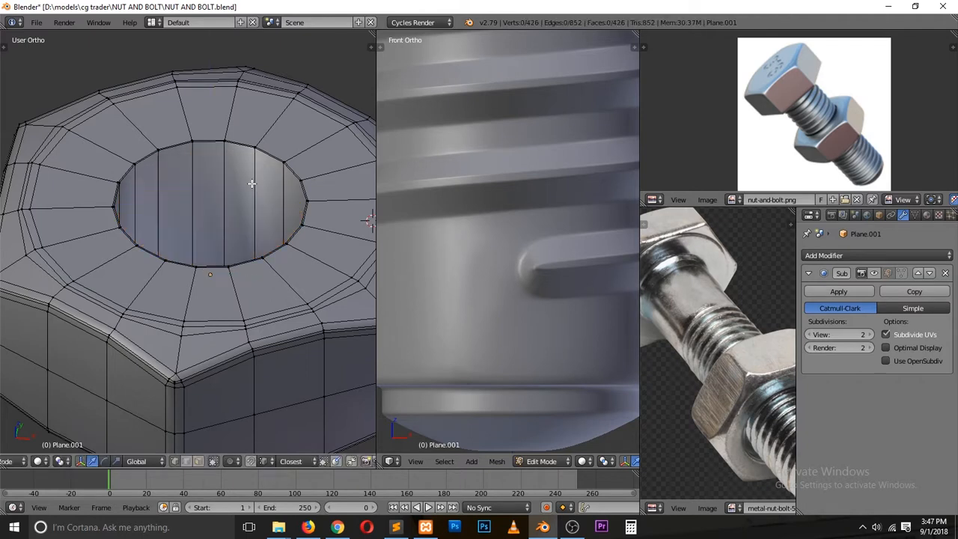
Step: Cut five evenly spaced edge loops around the nut's bore wall, clear the selection and switch to edge selection
key(ctrl+r)
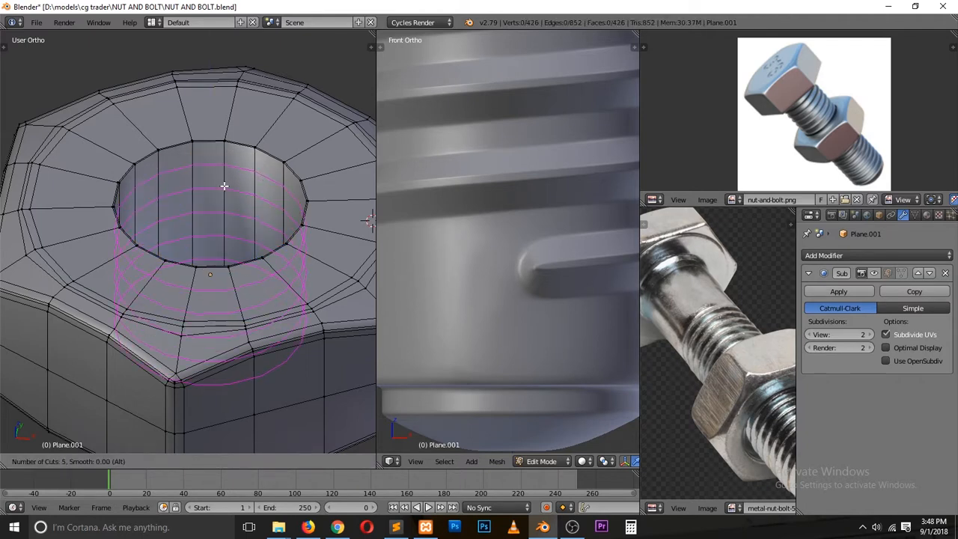
click(224, 186)
right_click(223, 186)
right_click(225, 185)
key(a)
key(ctrl+Tab)
click(243, 206)
Step: Select the five new edge loops in the bore and bevel them narrowly with two segments
alt+right_click(239, 188)
alt+shift+right_click(243, 172)
alt+shift+right_click(240, 210)
alt+shift+right_click(239, 234)
alt+shift+right_click(238, 255)
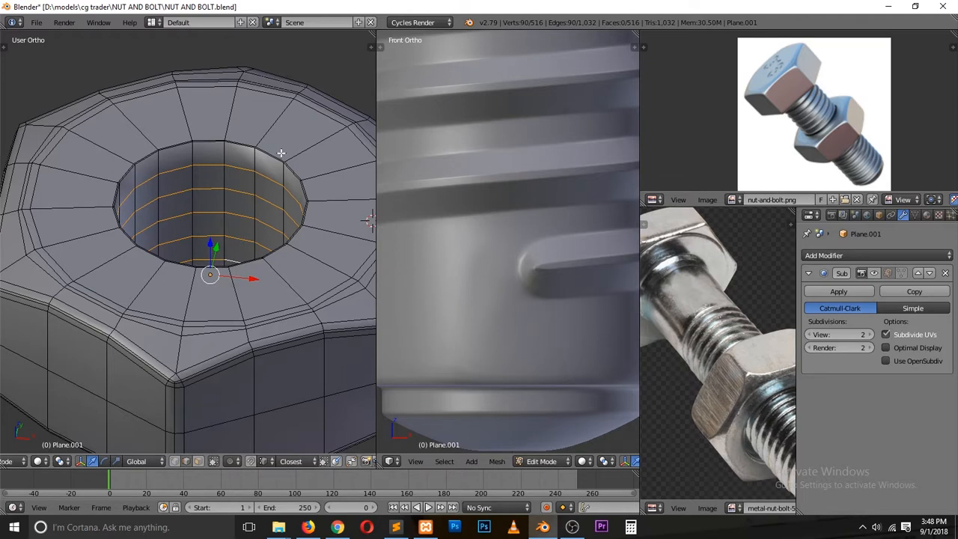
key(ctrl+b)
scroll(291, 152, up, 1)
click(290, 152)
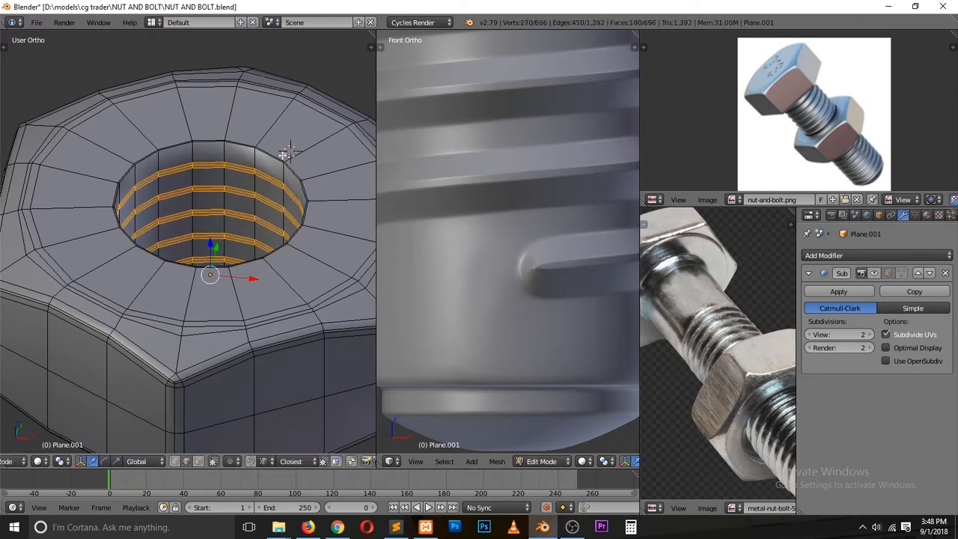
Step: Select the middle loop of each beveled band in the bore and scale them to about 0.95, excluding the Z axis, to form thread ridges
alt+right_click(247, 170)
alt+right_click(243, 167)
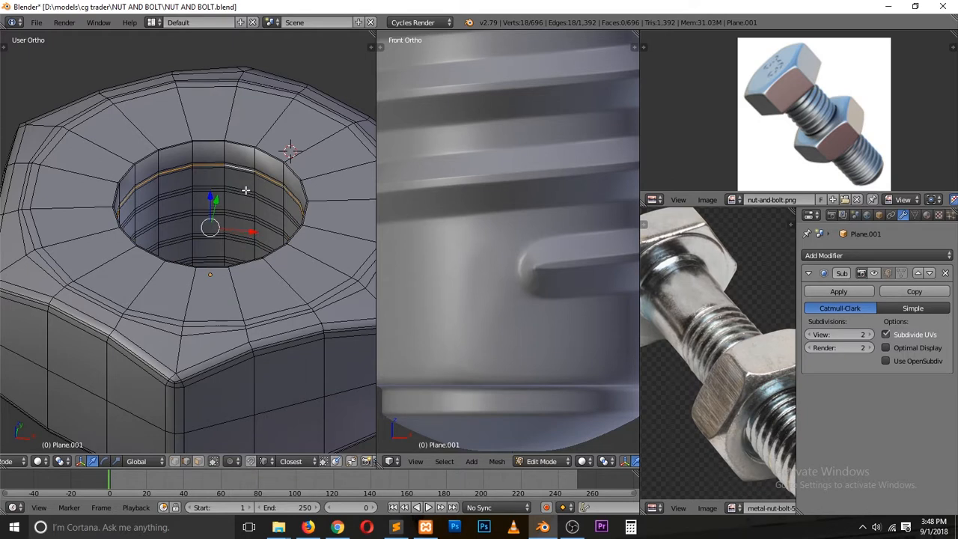
alt+shift+right_click(246, 196)
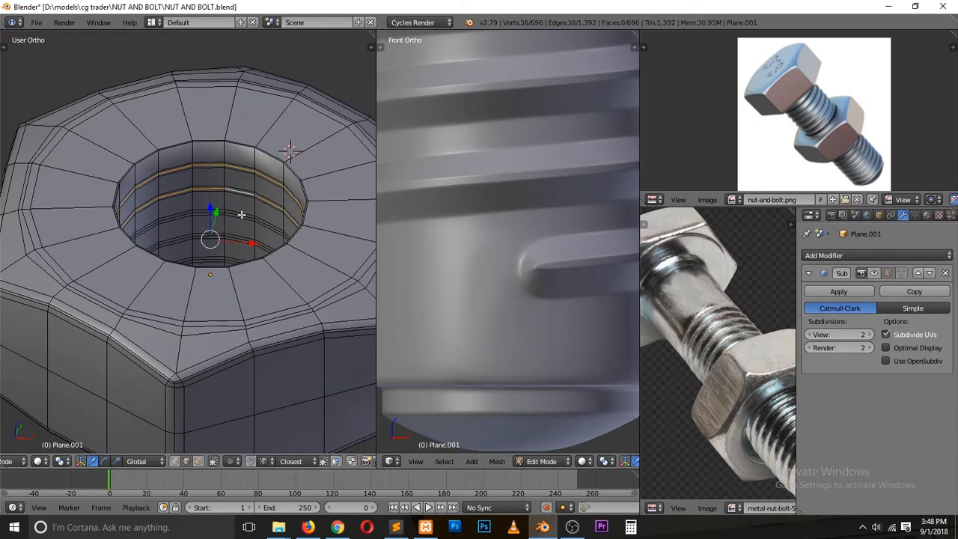
alt+shift+right_click(241, 216)
alt+shift+right_click(241, 238)
alt+shift+right_click(232, 259)
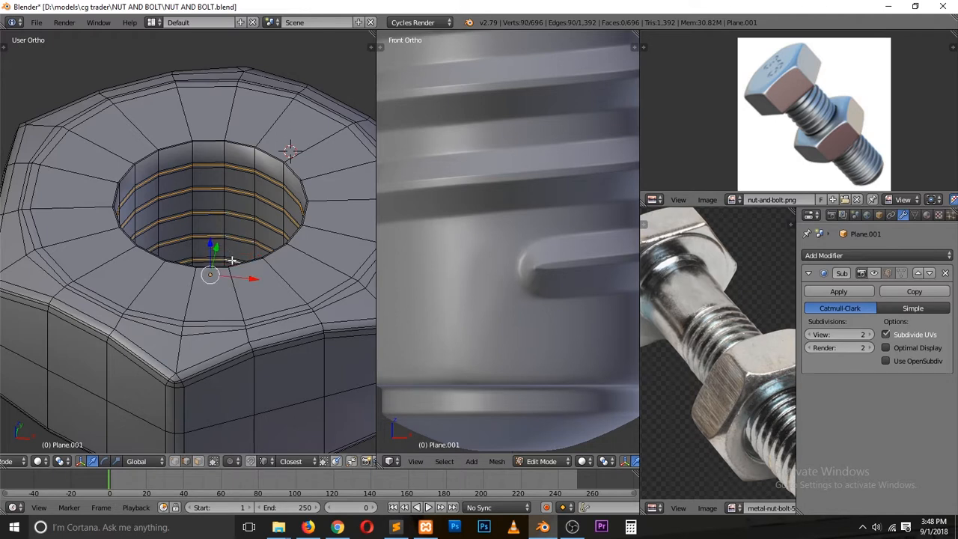
key(s)
right_click(347, 115)
key(s)
key(shift+z)
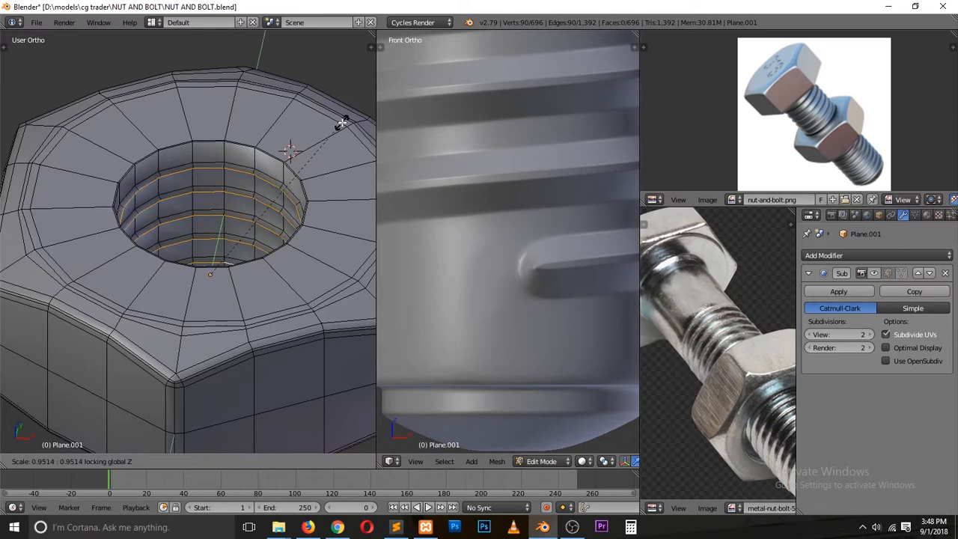
click(341, 123)
Step: Leave mesh editing, turn the subdivision modifier's viewport display back on and save the file
key(Tab)
scroll(340, 125, down, 3)
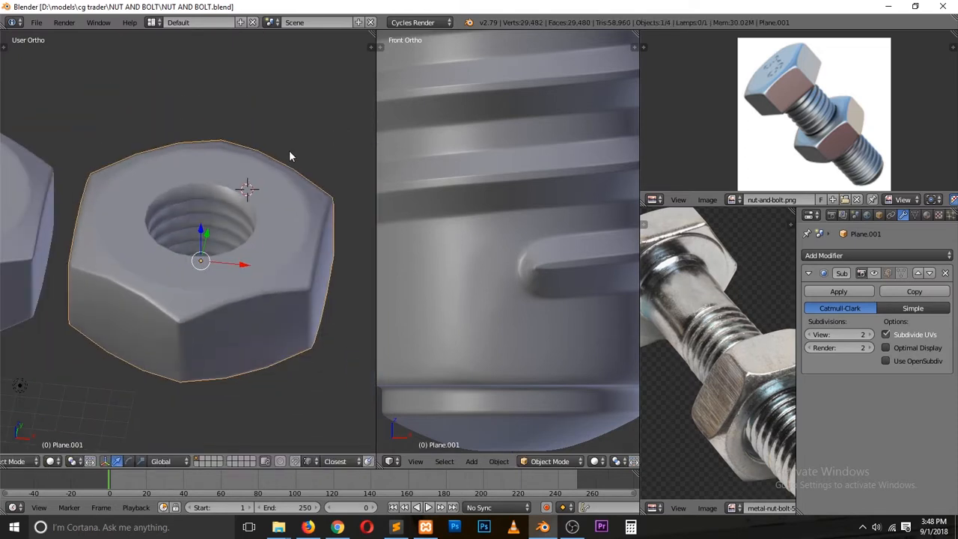
scroll(259, 163, up, 5)
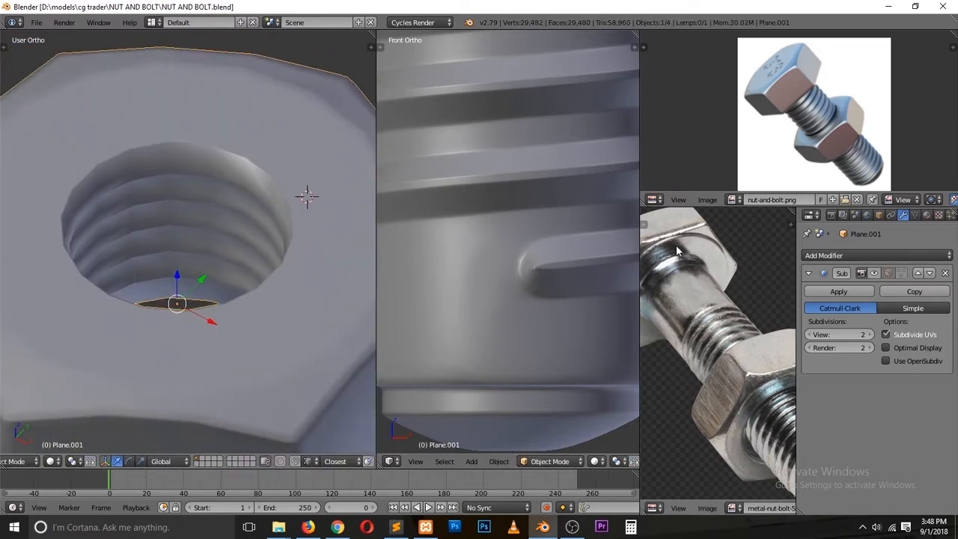
click(873, 274)
key(ctrl+s)
click(169, 210)
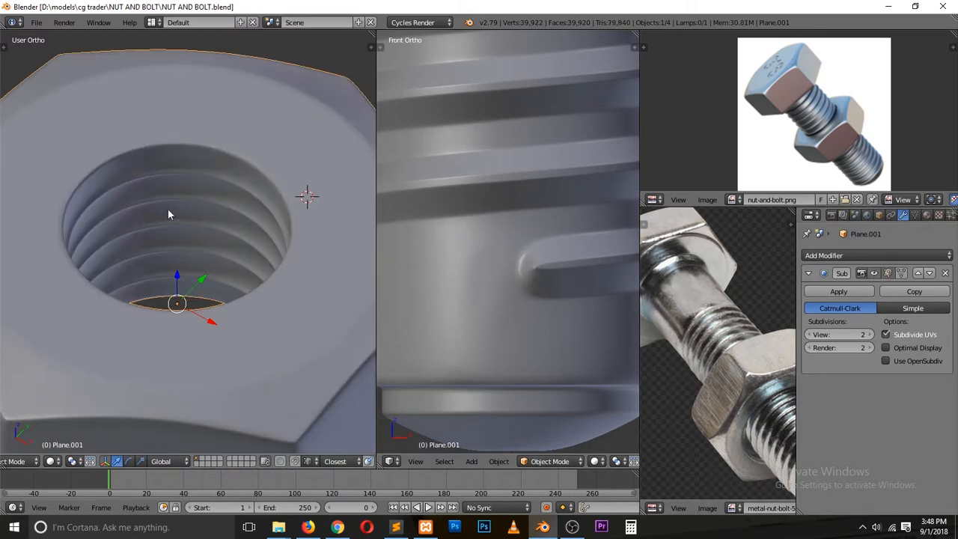
Step: Bevel the five thread ridge loops narrowly with one segment to sharpen them, leave mesh editing and deselect the nut
key(Tab)
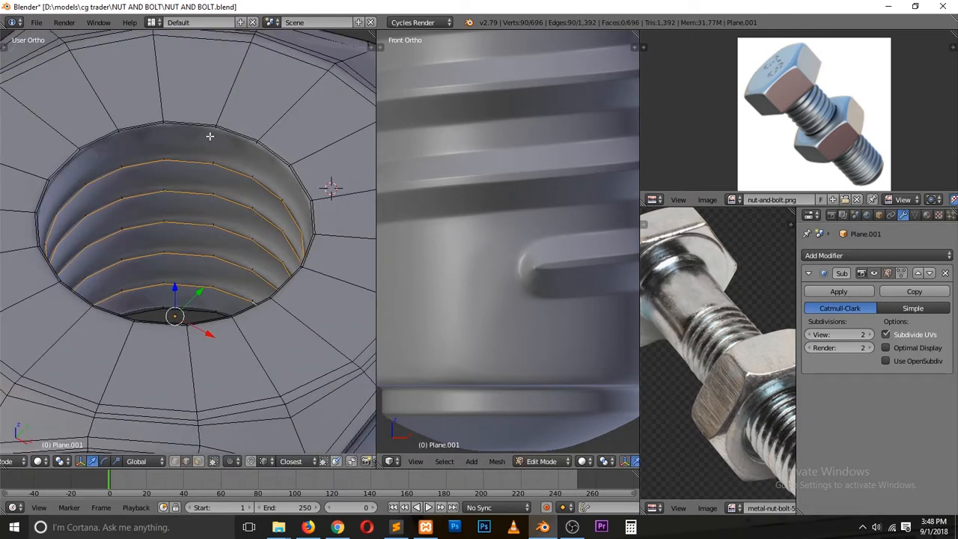
key(ctrl+b)
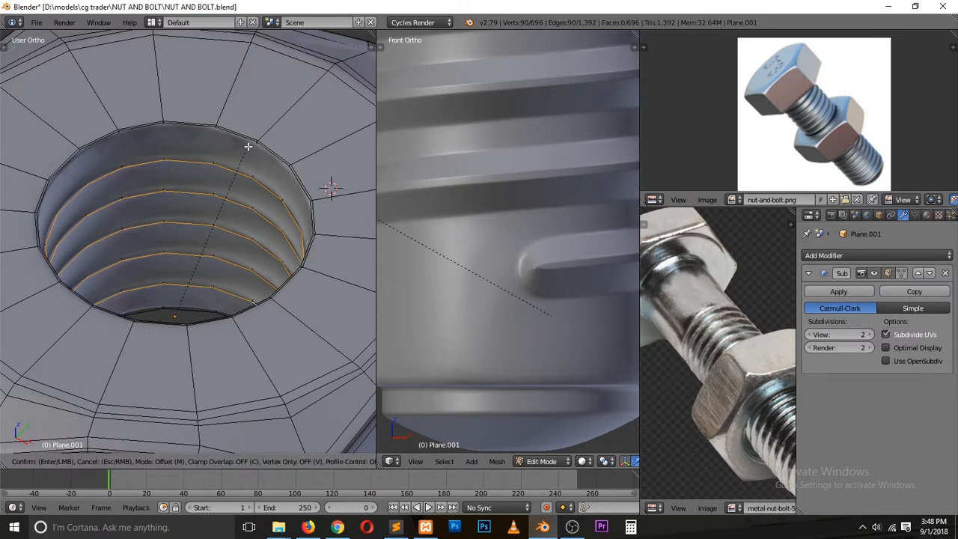
click(250, 144)
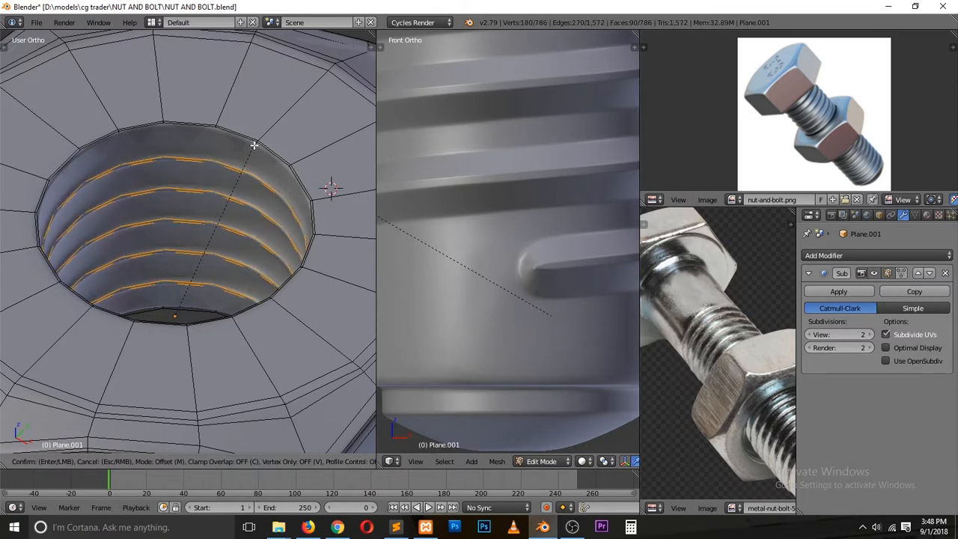
key(Tab)
scroll(247, 157, down, 3)
key(a)
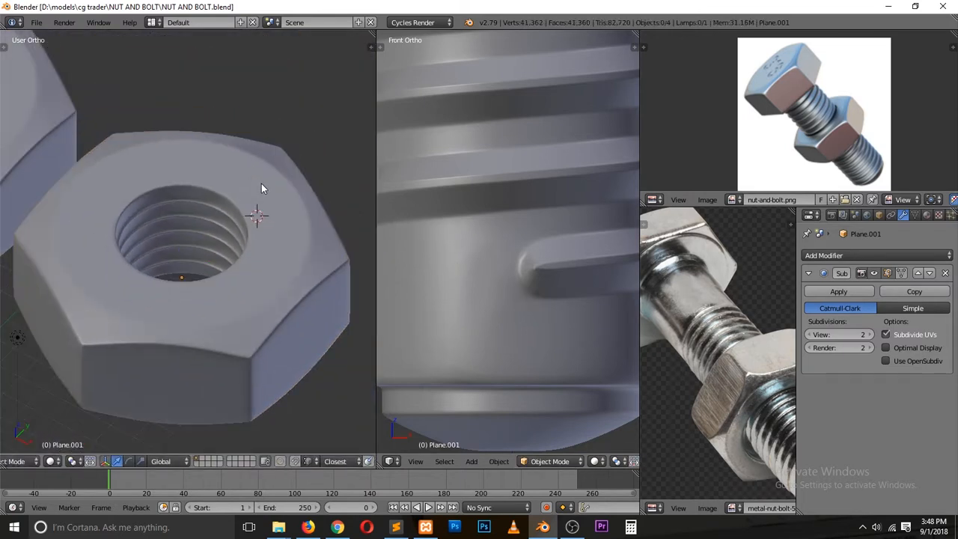
Step: Select the nut and move it onto the lower end of the bolt's shaft in front view
scroll(260, 183, down, 5)
right_click(236, 220)
key(KP_1)
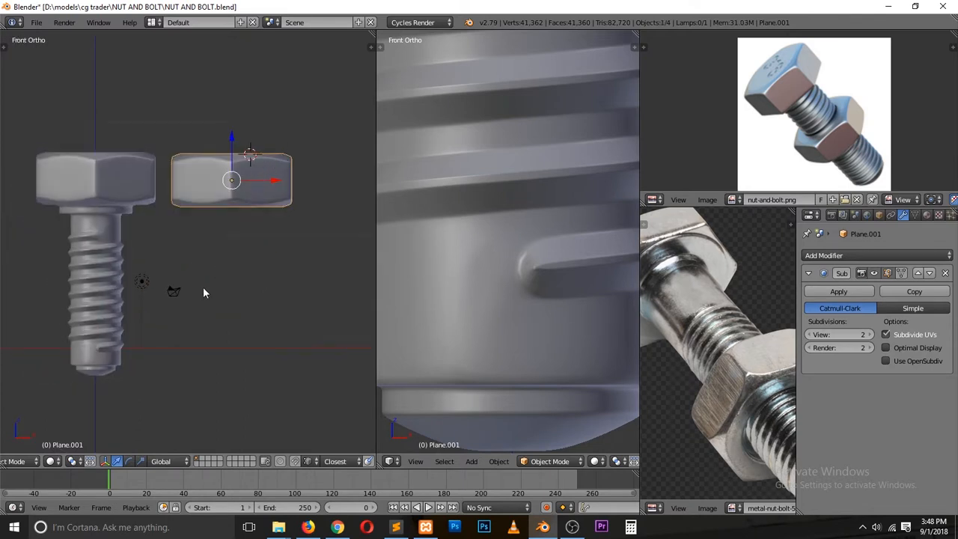
key(g)
click(147, 351)
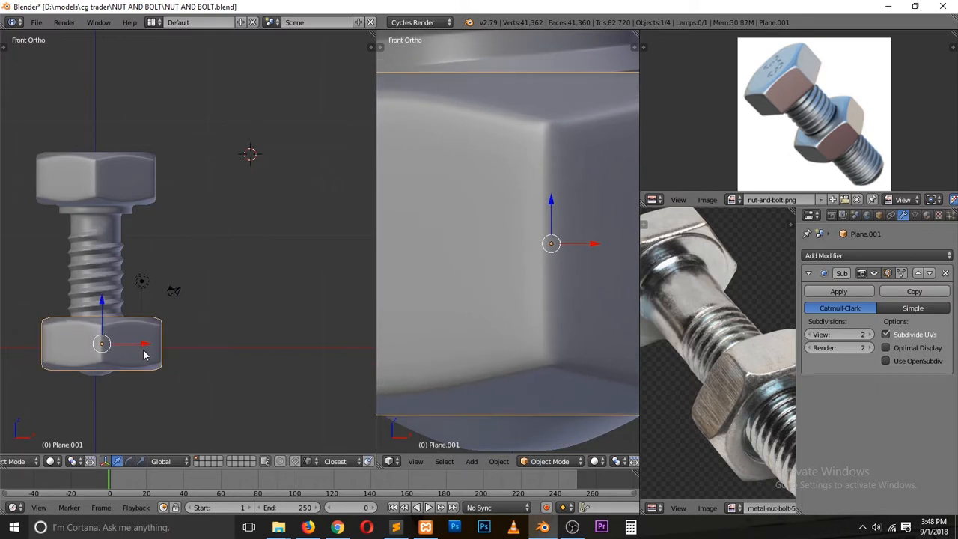
Step: Align the nut with the bolt head in top view and inspect the fit around the shaft
key(KP_7)
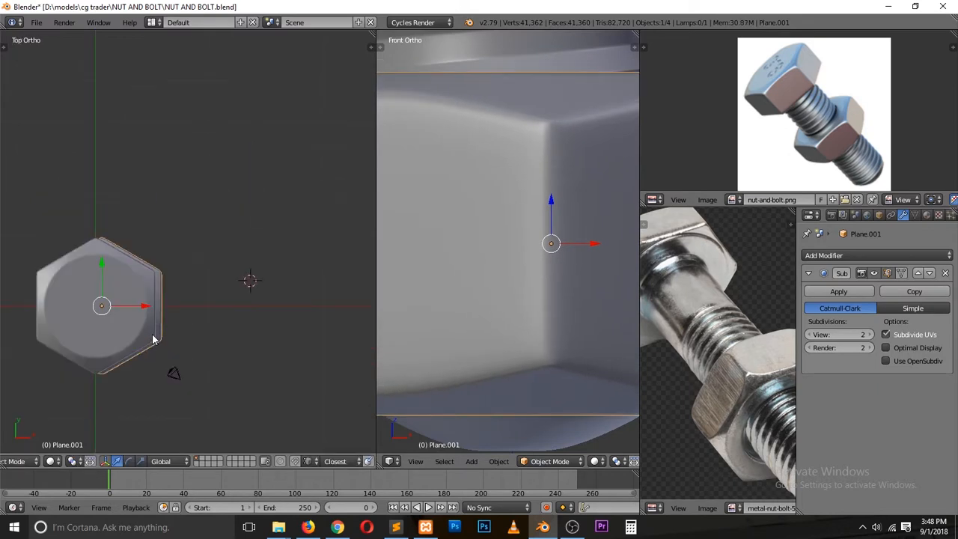
key(g)
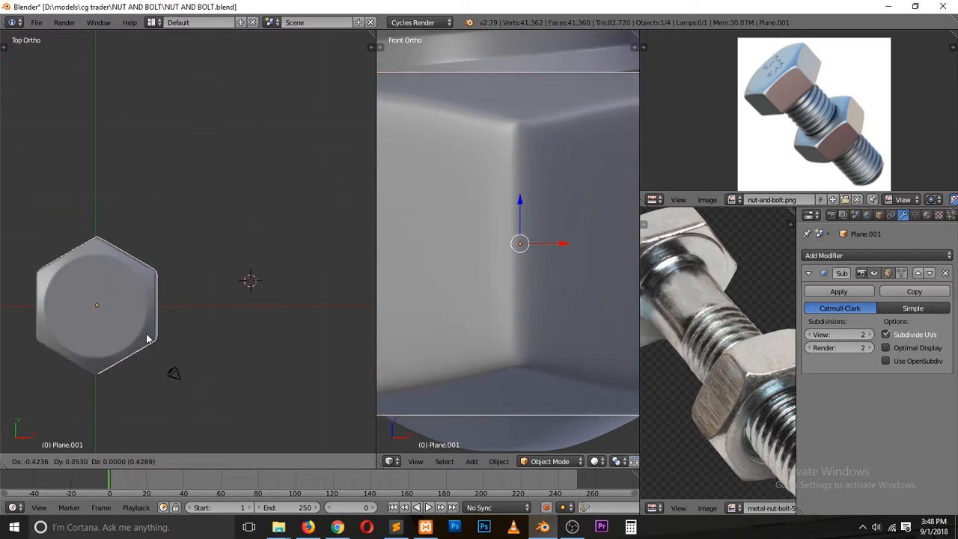
click(146, 339)
middle_drag(141, 376, 120, 341)
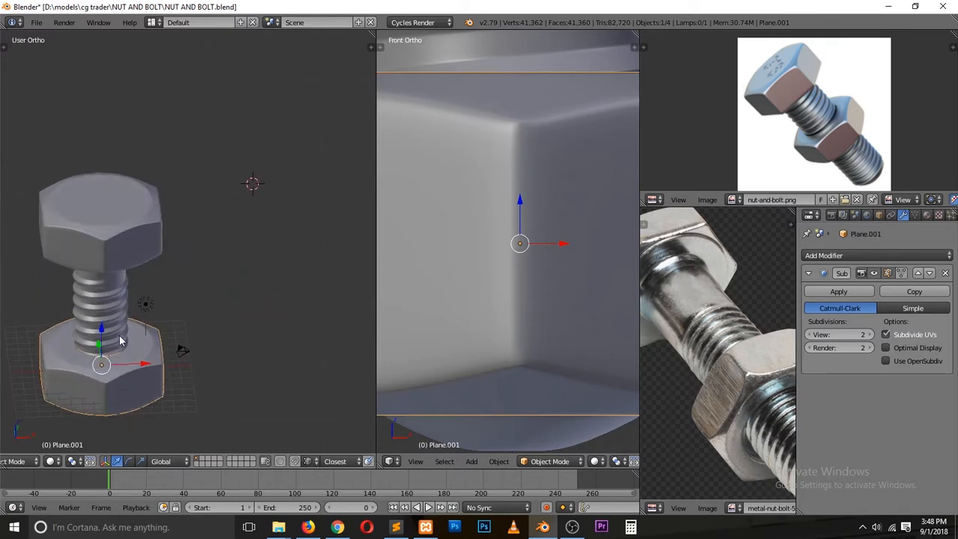
shift+scroll(121, 342, down, 8)
scroll(124, 348, up, 6)
ctrl+scroll(126, 344, down, 14)
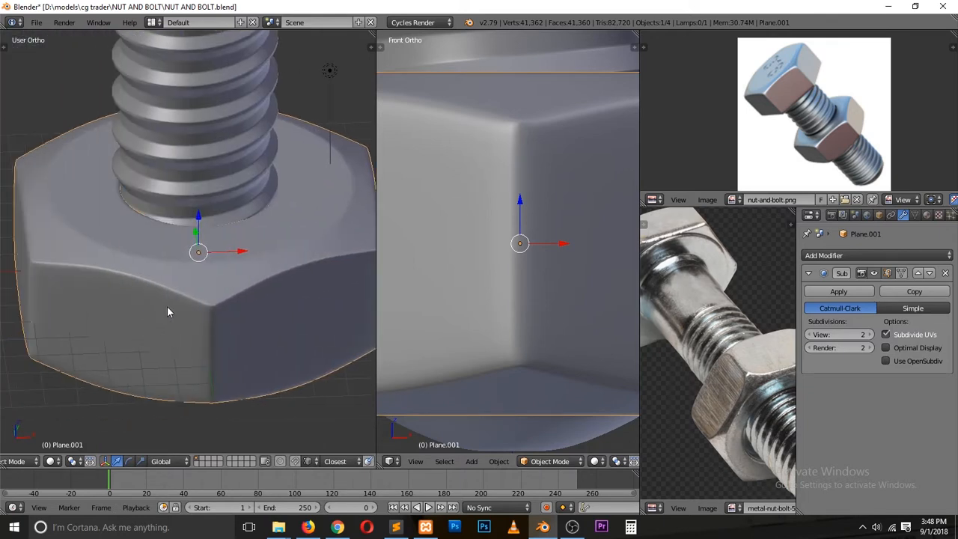
Step: Select all vertices around the nut's bore in wireframe top view and scale them slightly outward, excluding the Z axis, to clear the bolt's threads
key(Tab)
key(z)
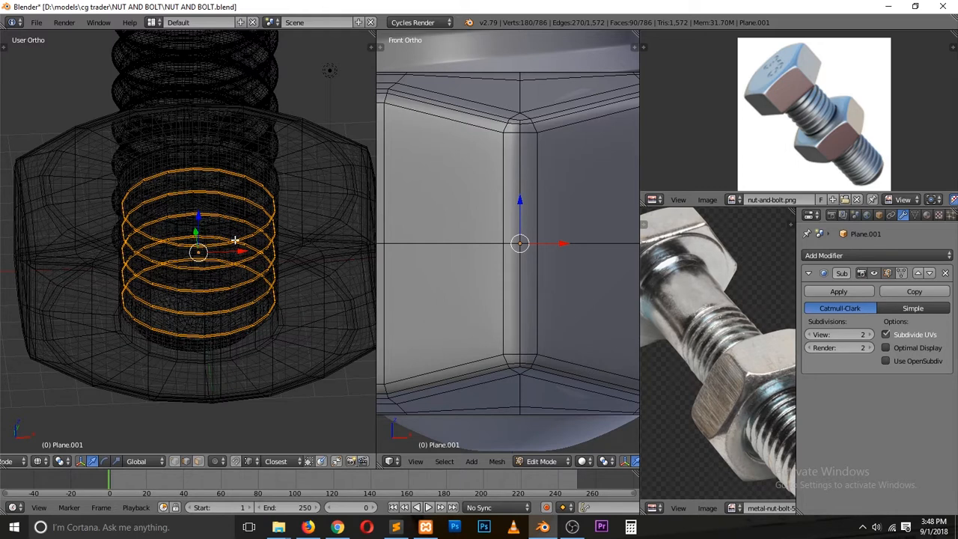
key(KP_7)
key(ctrl+Tab)
click(217, 207)
key(z)
key(z)
key(c)
mouse_move(188, 224)
mouse_down()
mouse_move(160, 235)
mouse_move(159, 285)
mouse_move(220, 312)
mouse_move(235, 255)
mouse_move(192, 229)
mouse_up()
right_click(192, 230)
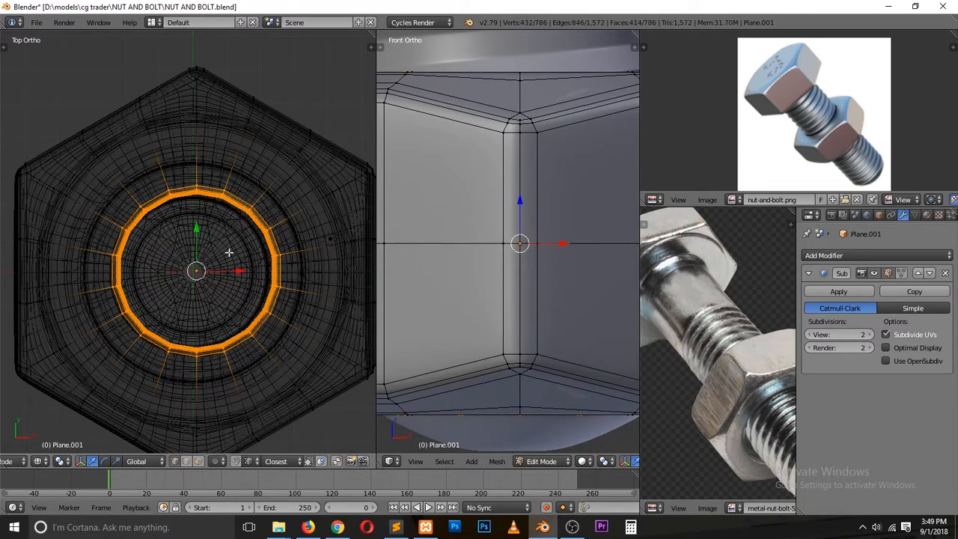
middle_drag(225, 372, 228, 272)
key(z)
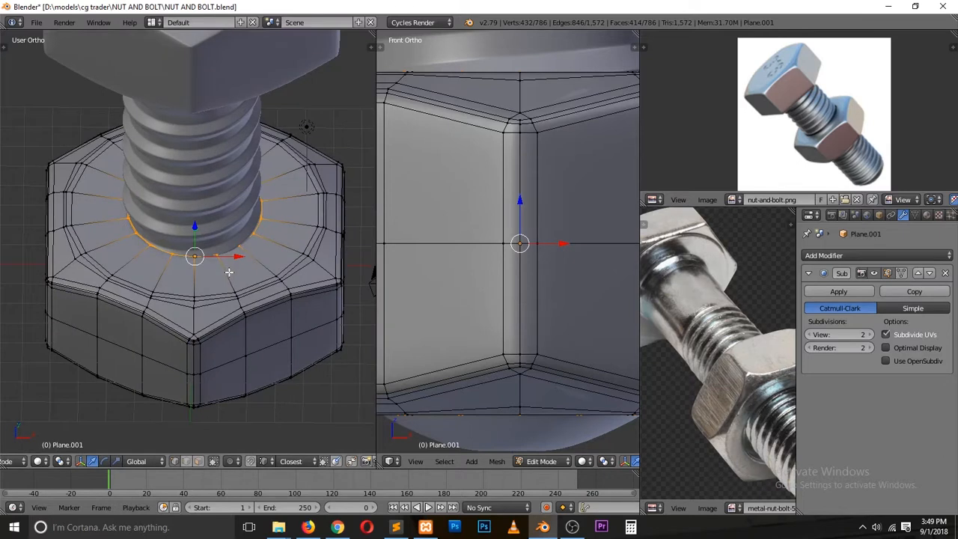
key(s)
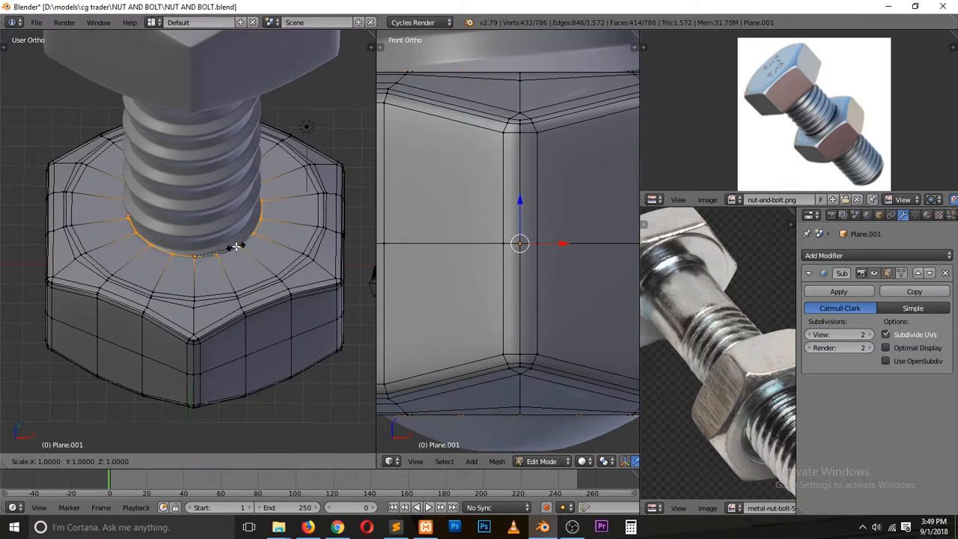
key(z)
key(shift+z)
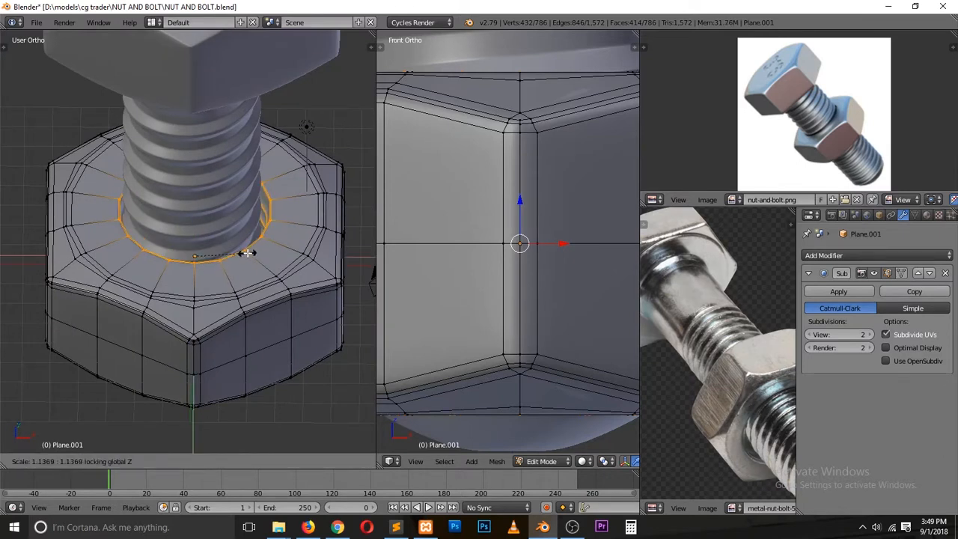
click(242, 255)
key(Tab)
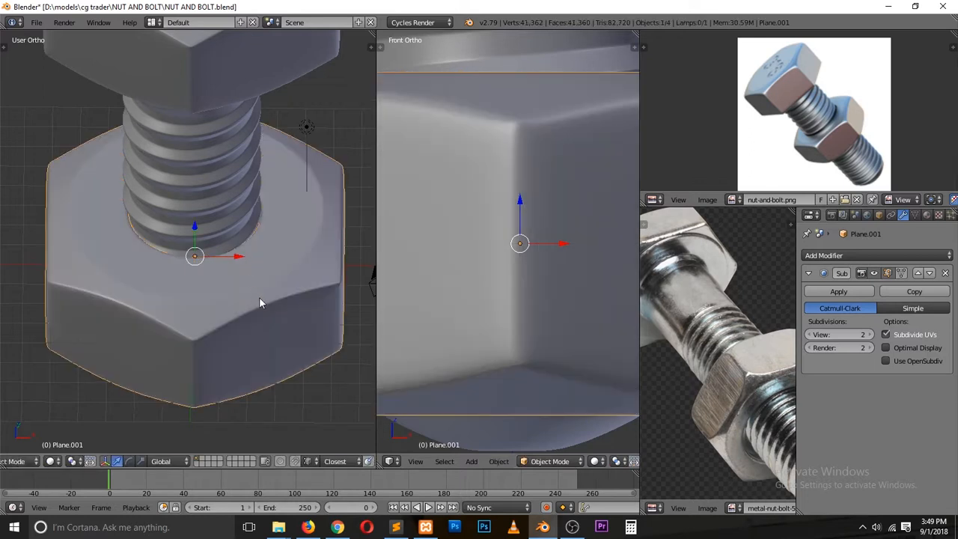
Step: Raise the nut along the Z axis in front view until it sits midway up the bolt's shaft
middle_drag(237, 250, 239, 236)
key(KP_1)
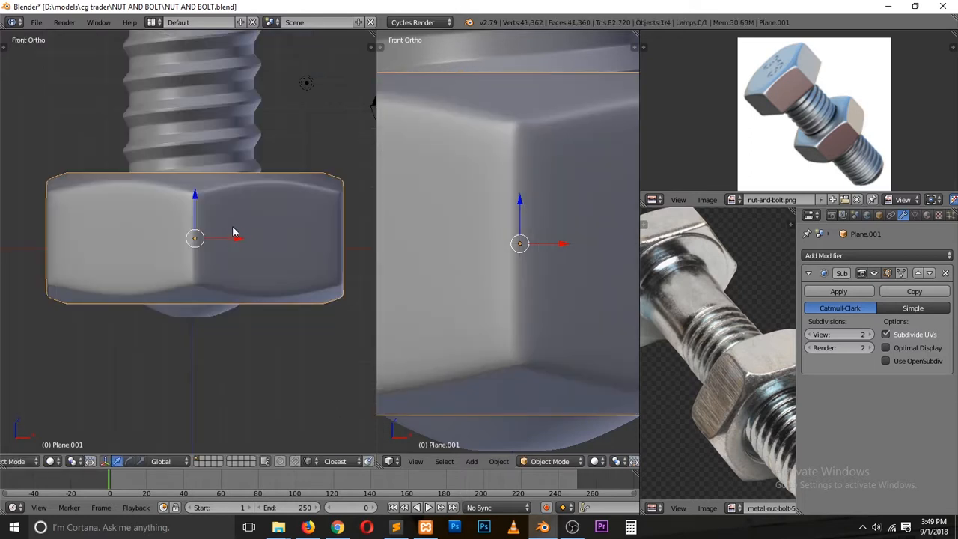
key(g)
key(z)
click(234, 157)
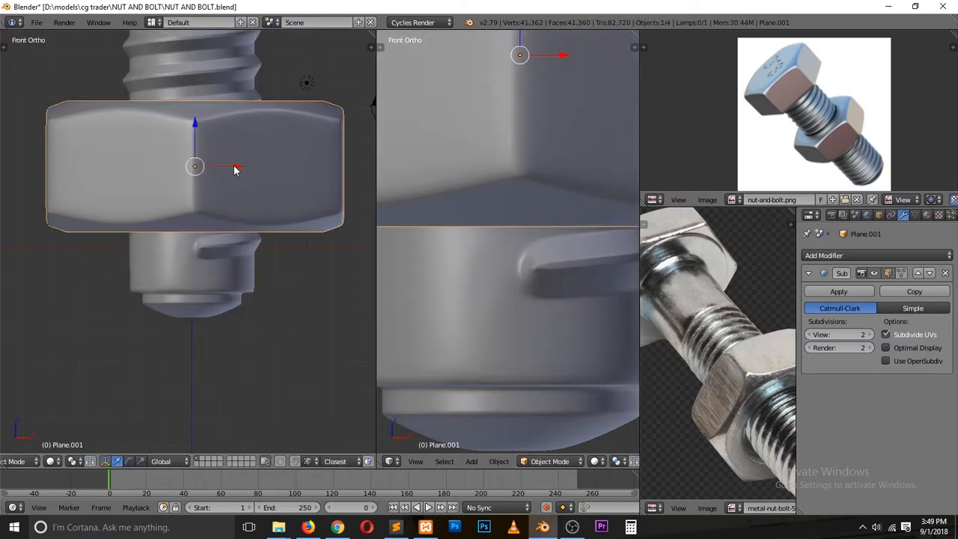
drag(194, 129, 198, 72)
key(a)
scroll(234, 159, down, 6)
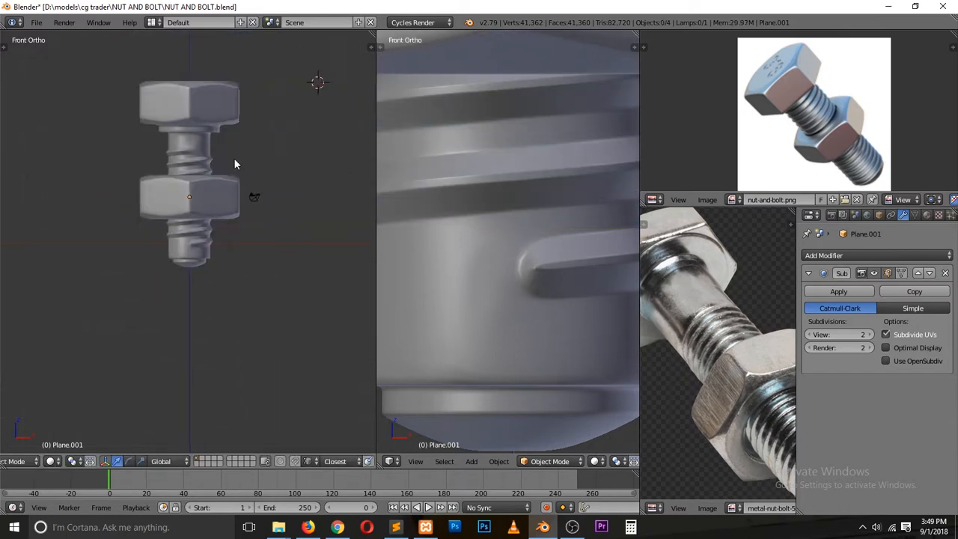
Step: Orbit to view the fitted nut and bolt, deselect everything and save the blend file
middle_drag(214, 205, 183, 245)
scroll(208, 186, up, 3)
alt+right_click(218, 208)
click(221, 208)
key(a)
key(ctrl+s)
click(231, 202)
Step: Select the bolt and nut, scale them down together uniformly, deselect them and save the file
right_click(187, 141)
shift+right_click(232, 200)
key(s)
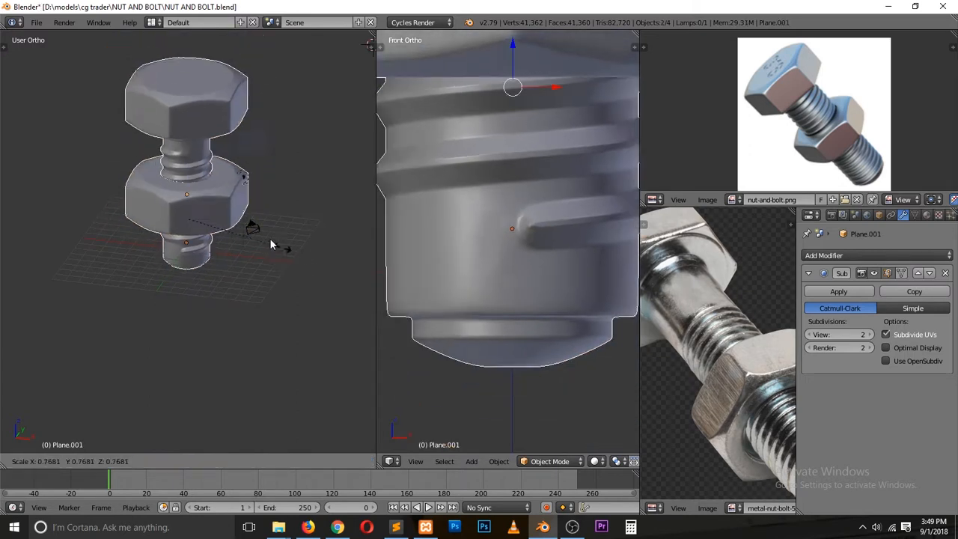
click(210, 205)
key(a)
key(ctrl+s)
Step: Switch to camera view and move the camera so the bolt and nut fit inside its frame
key(KP_0)
right_click(163, 122)
right_click(241, 191)
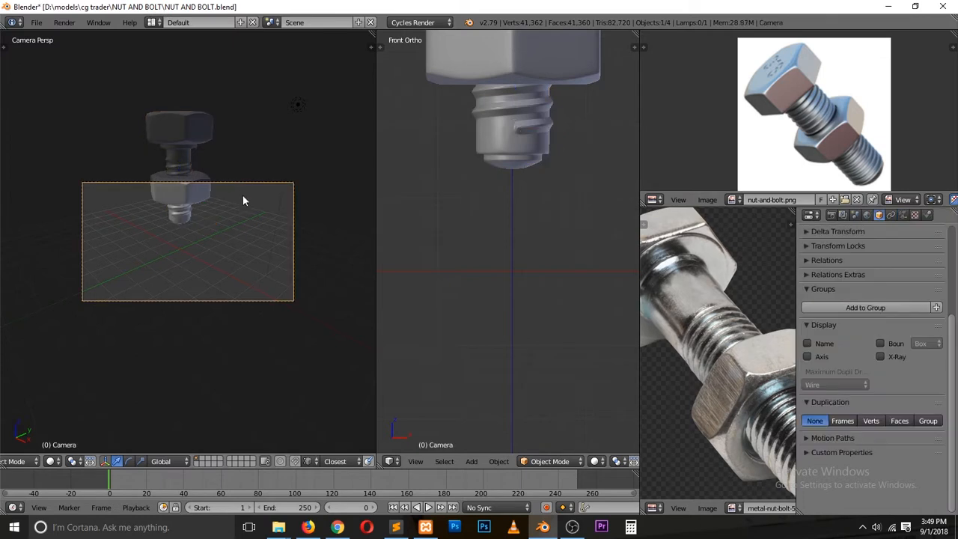
key(g)
click(237, 92)
scroll(211, 261, up, 3)
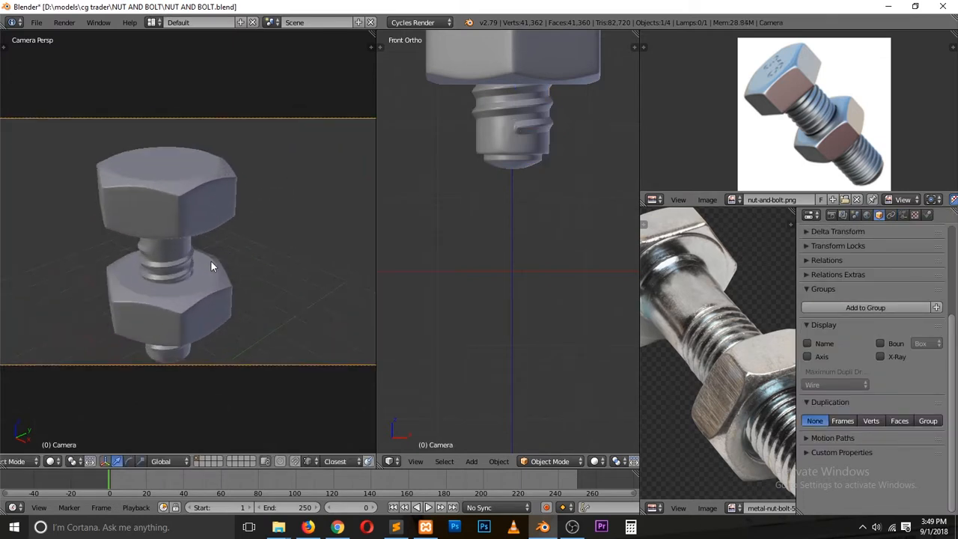
key(g)
click(201, 296)
Step: Select the bolt and nut and rotate them together about the global Y axis until they lie horizontally
right_click(178, 220)
shift+right_click(220, 280)
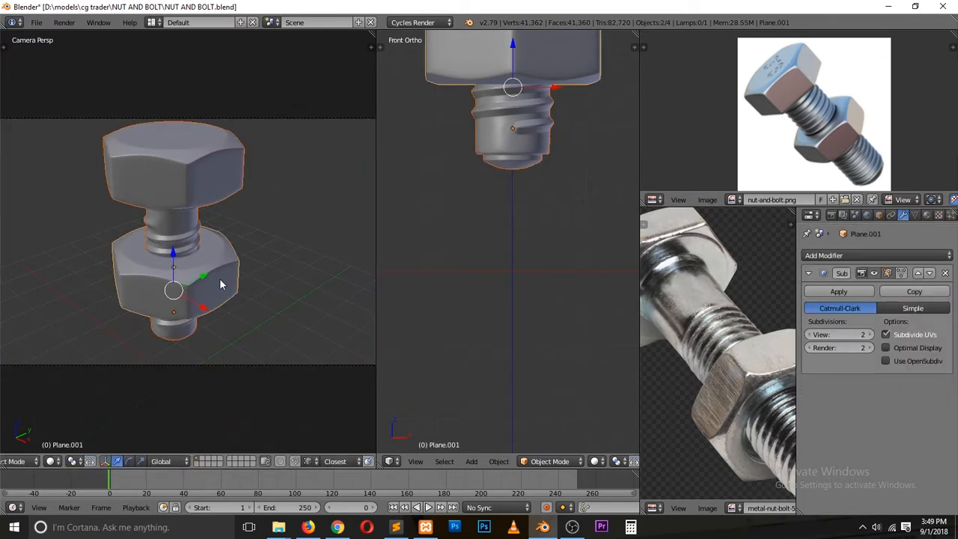
key(r)
key(y)
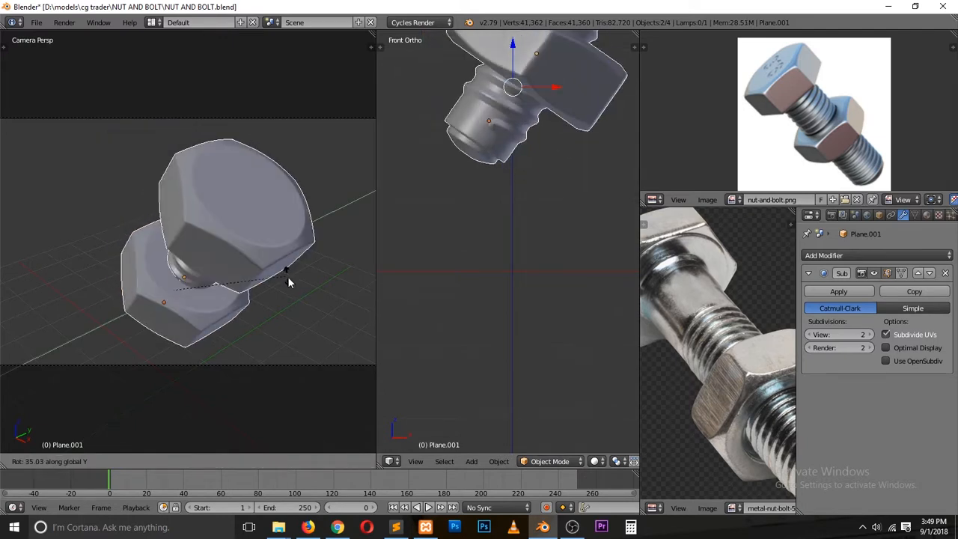
click(291, 428)
scroll(214, 275, down, 3)
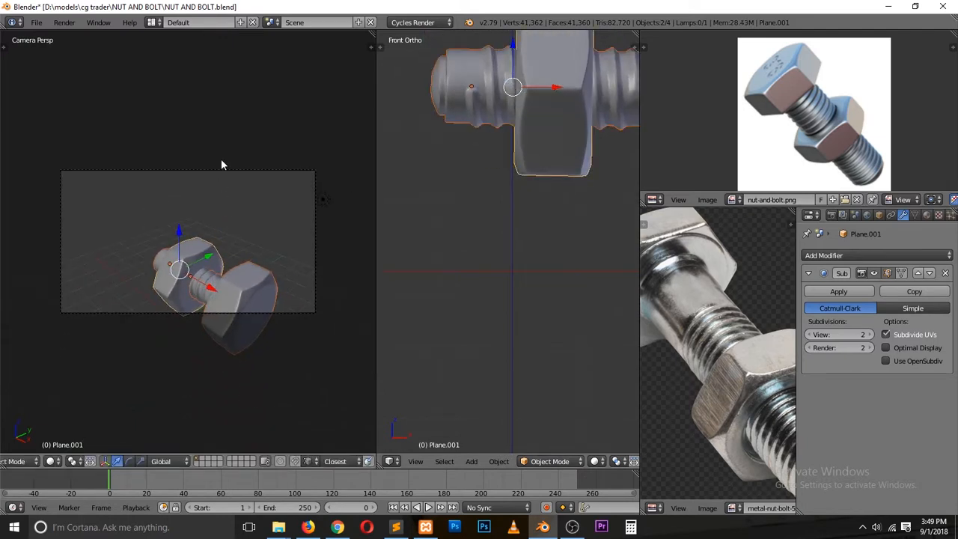
Step: Move the camera to center the horizontal bolt and nut in its frame, and deselect it
right_click(224, 168)
key(g)
click(237, 252)
key(a)
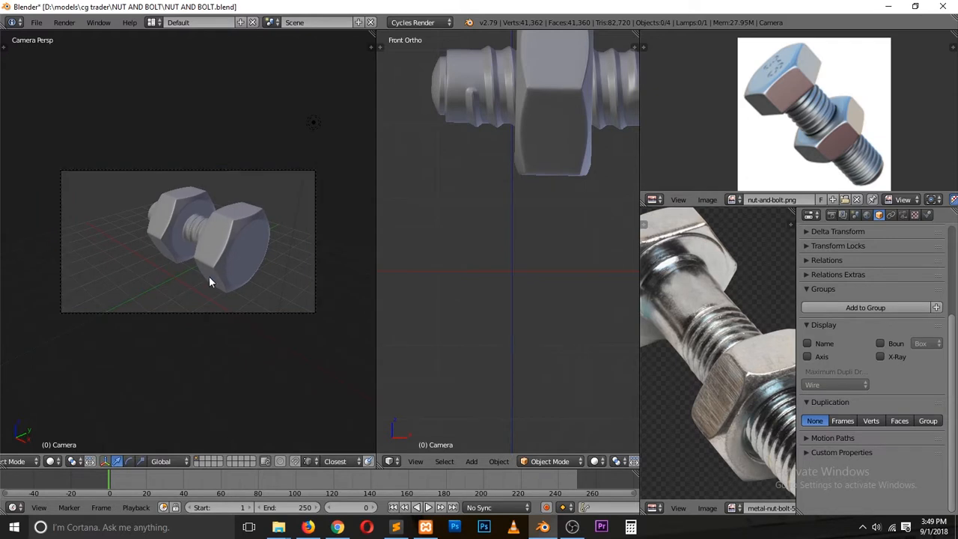
Step: Add a plane and scale it up greatly to serve as the ground under the bolt
key(shift+a)
click(233, 276)
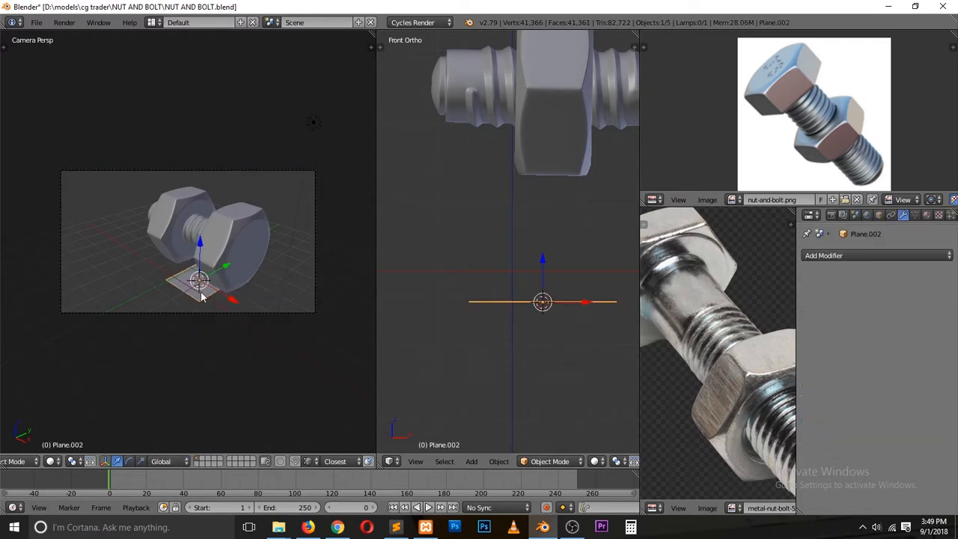
key(s)
click(357, 416)
Step: Raise the ground plane to the red X-axis line in wireframe front view and deselect it
key(KP_1)
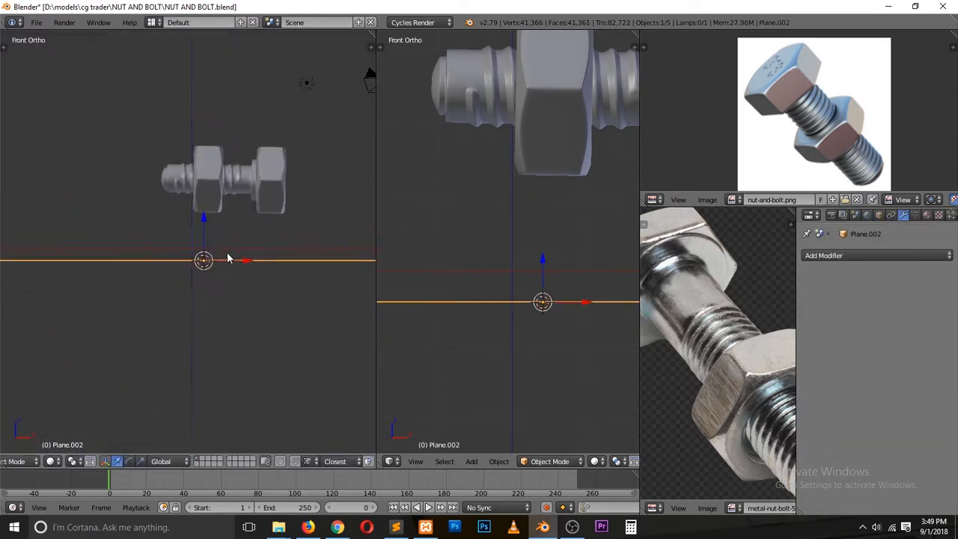
scroll(212, 184, up, 1)
key(a)
right_click(230, 270)
key(z)
drag(205, 235, 212, 220)
key(a)
key(v)
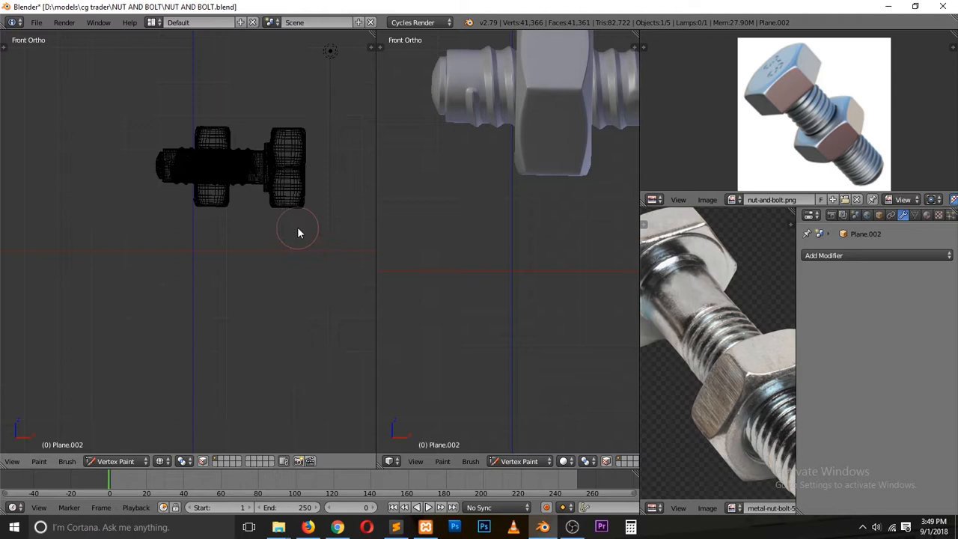
click(116, 461)
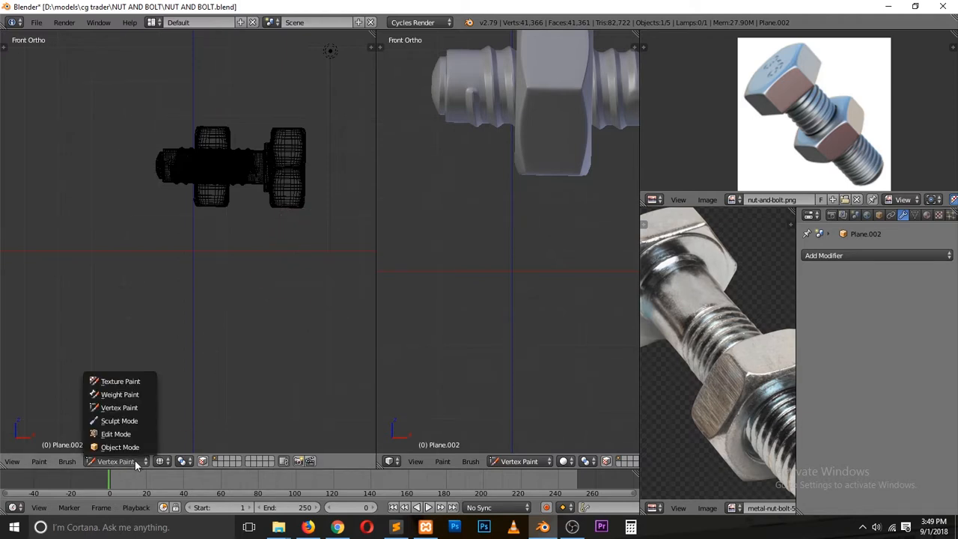
click(134, 454)
Step: Box-select the bolt and nut in front view and move them down to rest on the ground plane
key(a)
key(b)
drag(100, 133, 321, 212)
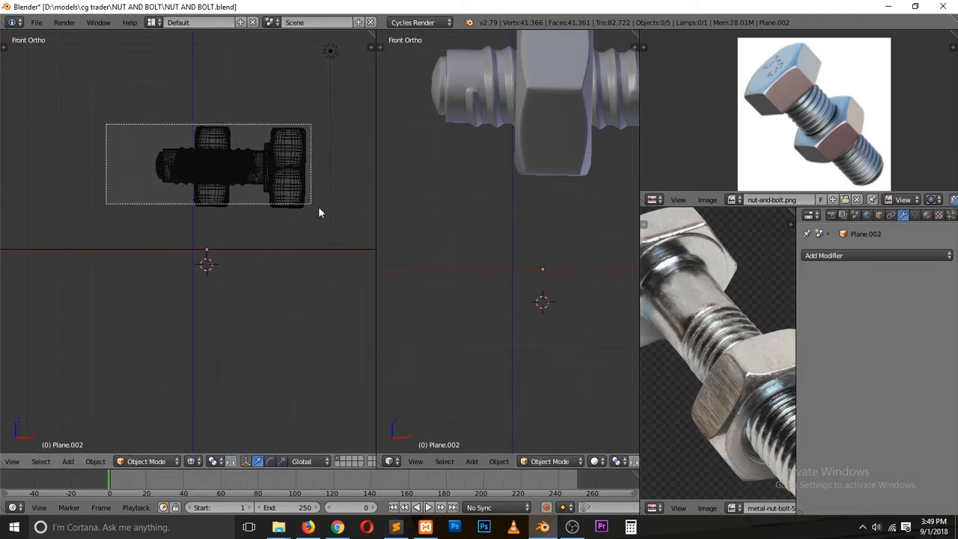
key(g)
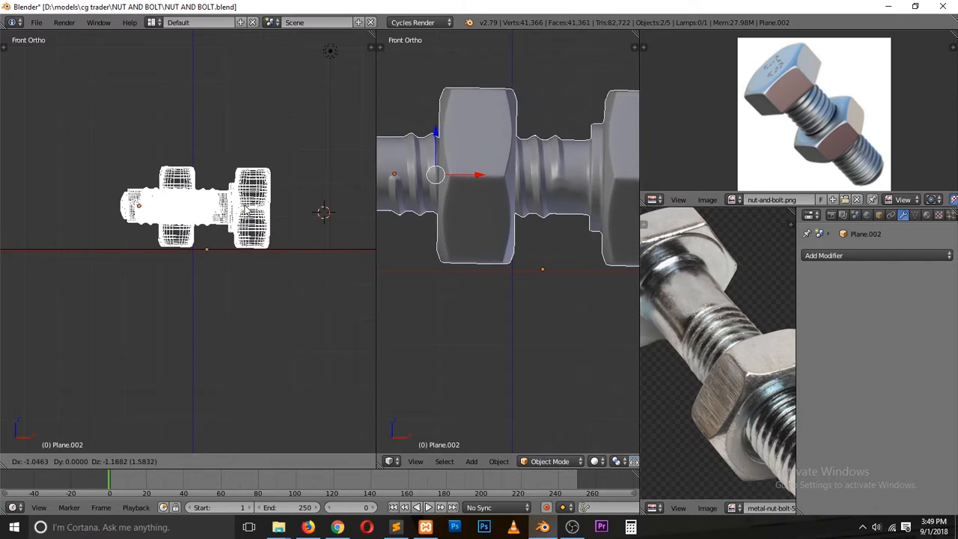
click(243, 208)
key(a)
Step: Show the camera view in the second viewport and save the file
scroll(251, 209, down, 6)
scroll(496, 177, down, 4)
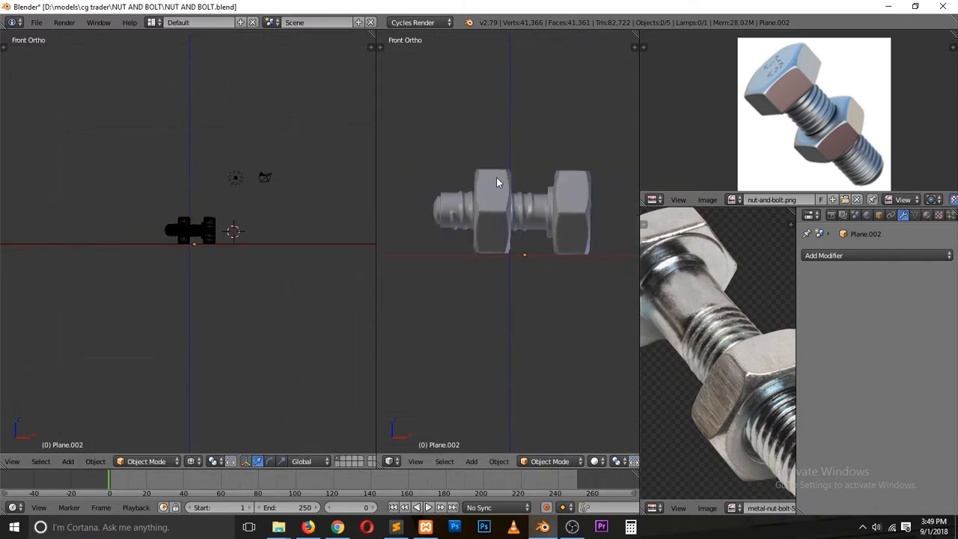
key(KP_0)
key(ctrl+s)
click(528, 243)
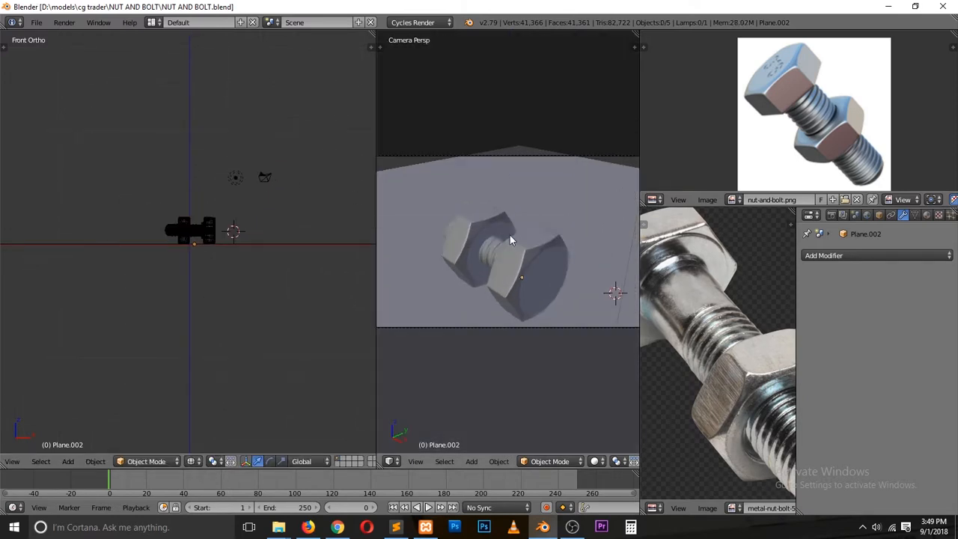
right_click(491, 240)
key(shift+d)
right_click(273, 253)
key(Delete)
Step: Duplicate the nut in front view and lay the copy flat beyond the bolt head
right_click(187, 230)
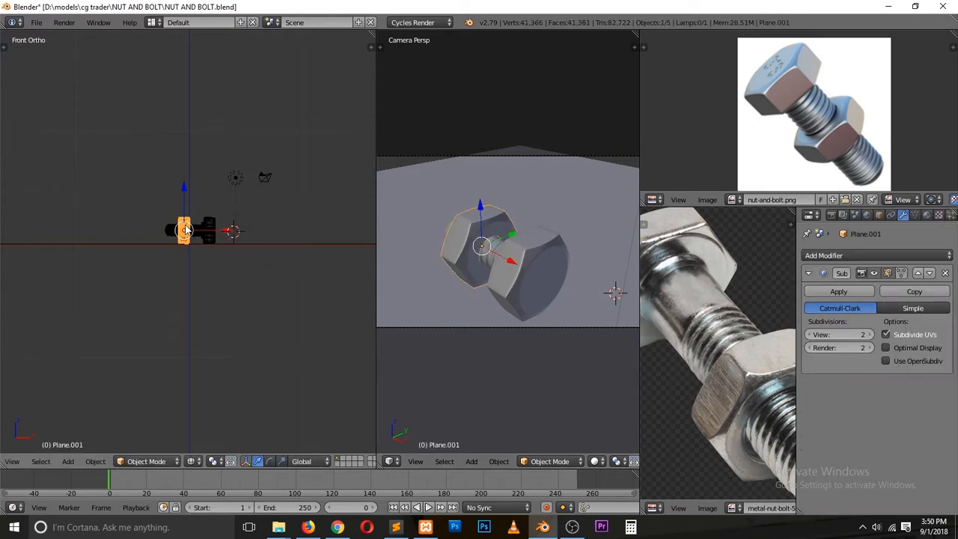
key(shift+d)
click(276, 236)
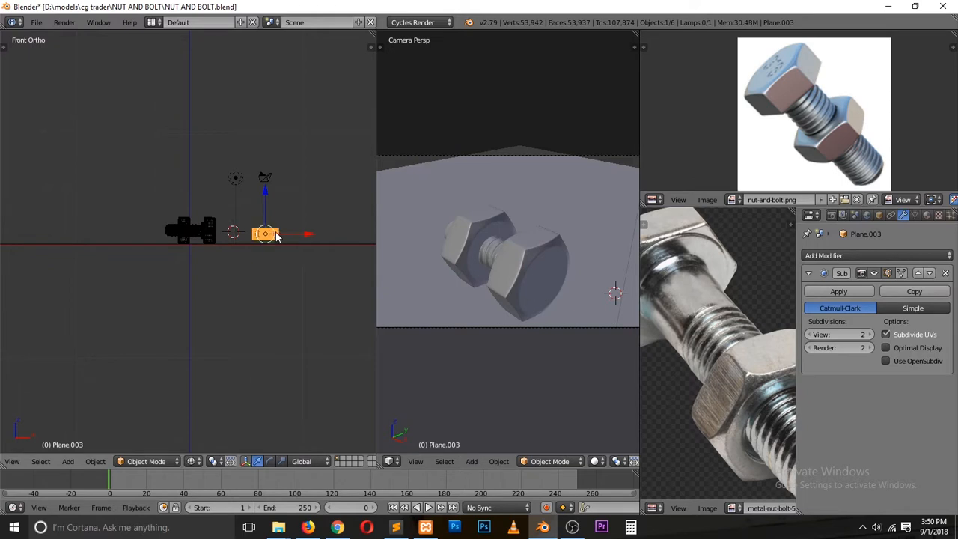
Step: Move the nut copy next to the bolt head so it falls inside the camera frame
key(g)
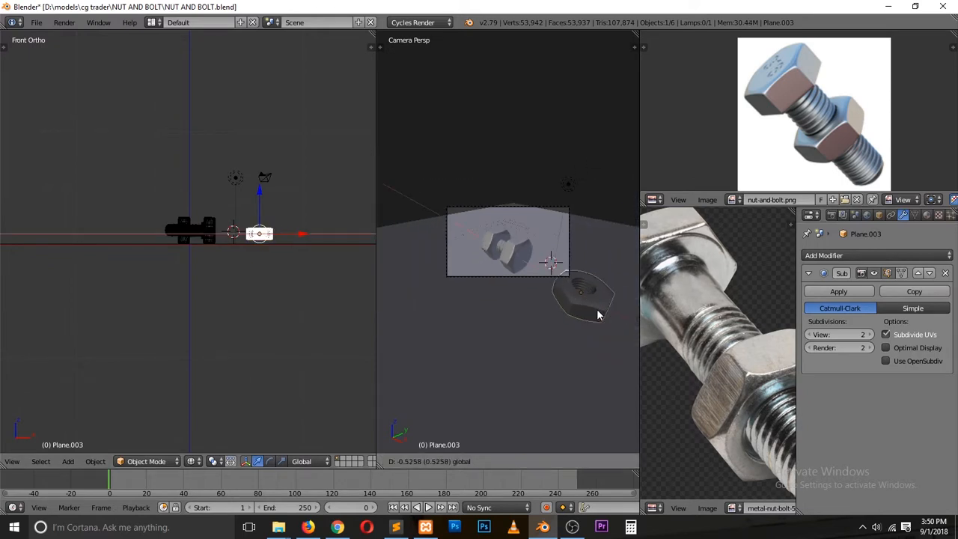
click(570, 296)
scroll(562, 307, up, 3)
drag(596, 284, 625, 260)
drag(629, 289, 599, 275)
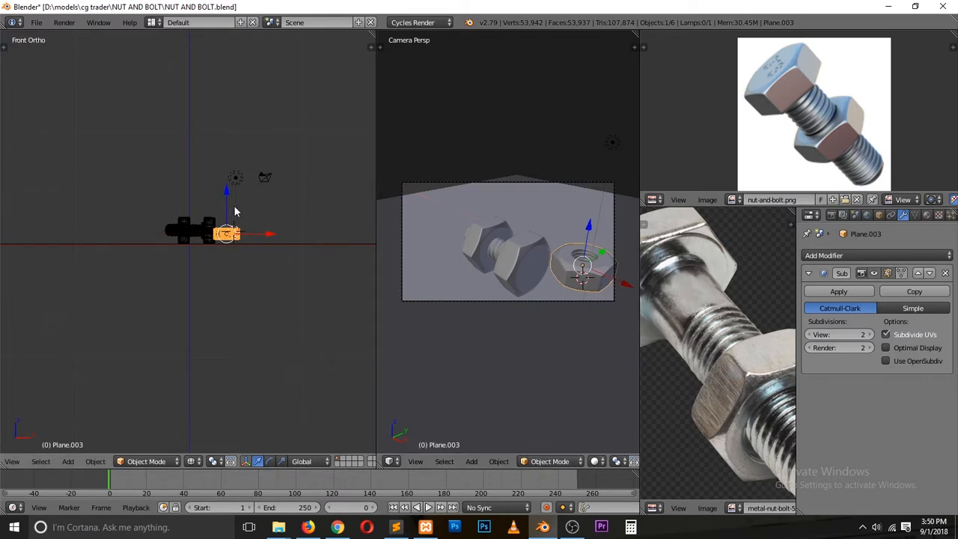
Step: Tilt the nut copy in front view so it leans toward the bolt head, and raise it onto the ground line
key(r)
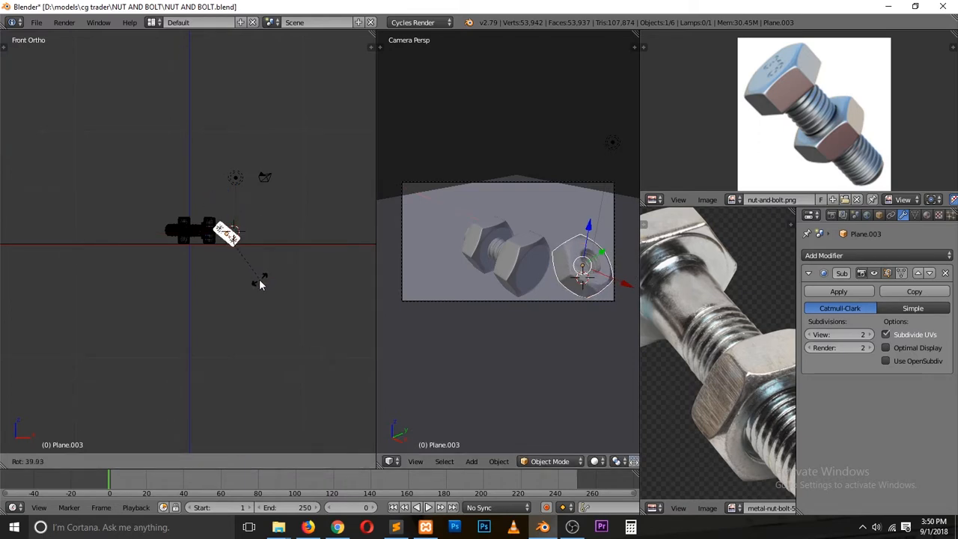
click(249, 290)
scroll(248, 291, up, 6)
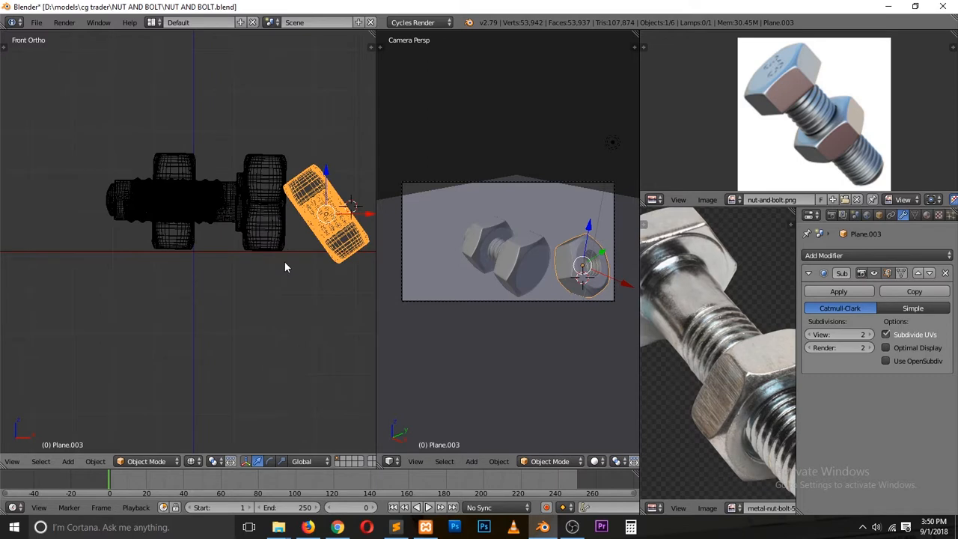
key(g)
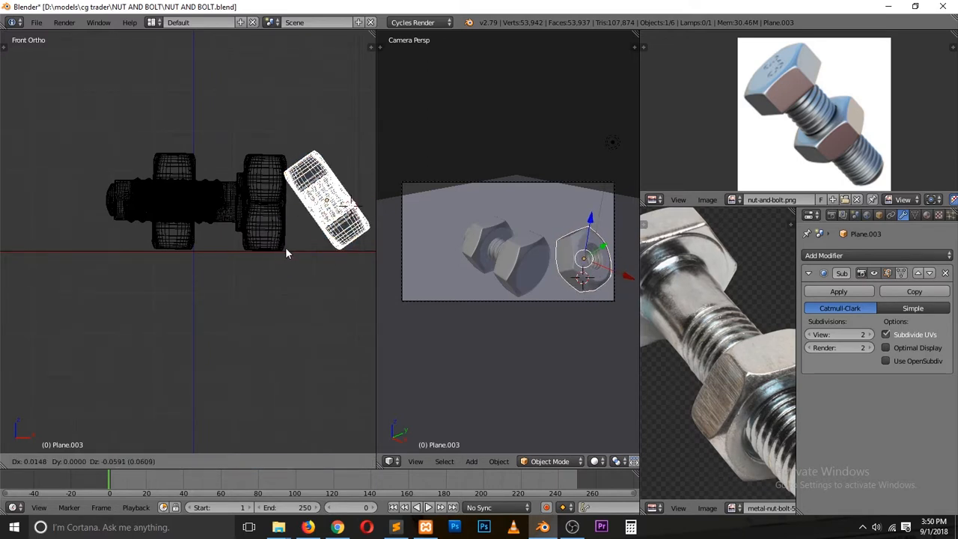
click(287, 256)
Step: Move the nut copy along the Y axis in top view to the front side of the bolt head
key(KP_7)
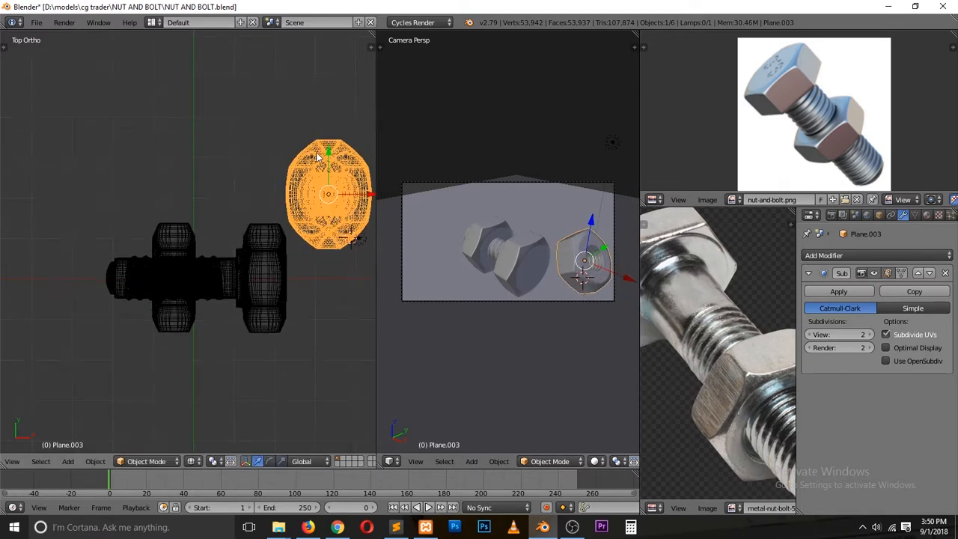
key(g)
key(y)
click(305, 284)
Step: Rotate the bolt together with its fitted nut in top view so they lie diagonally
right_click(272, 280)
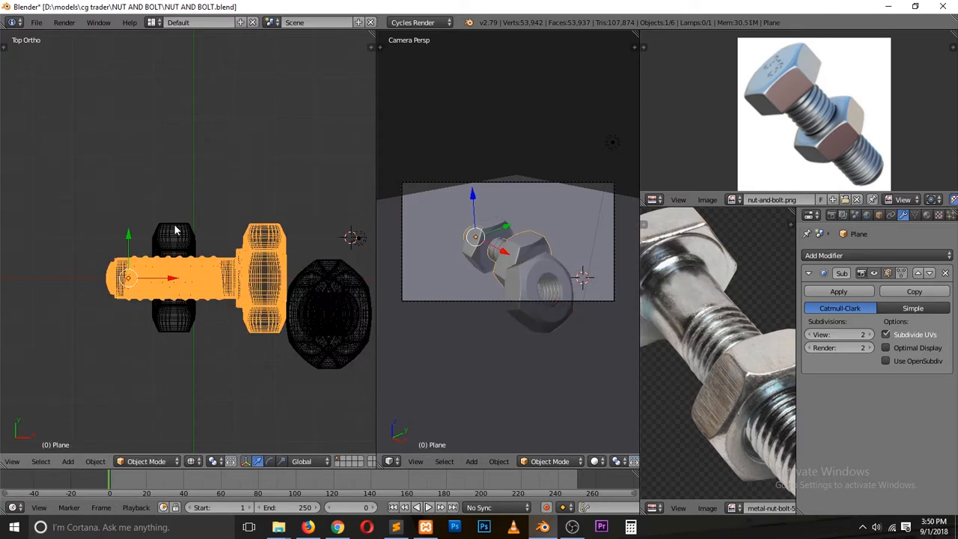
key(r)
click(274, 209)
Step: Move the leaning nut copy beside the rotated bolt head in top view, deselect it and save the file
right_click(311, 291)
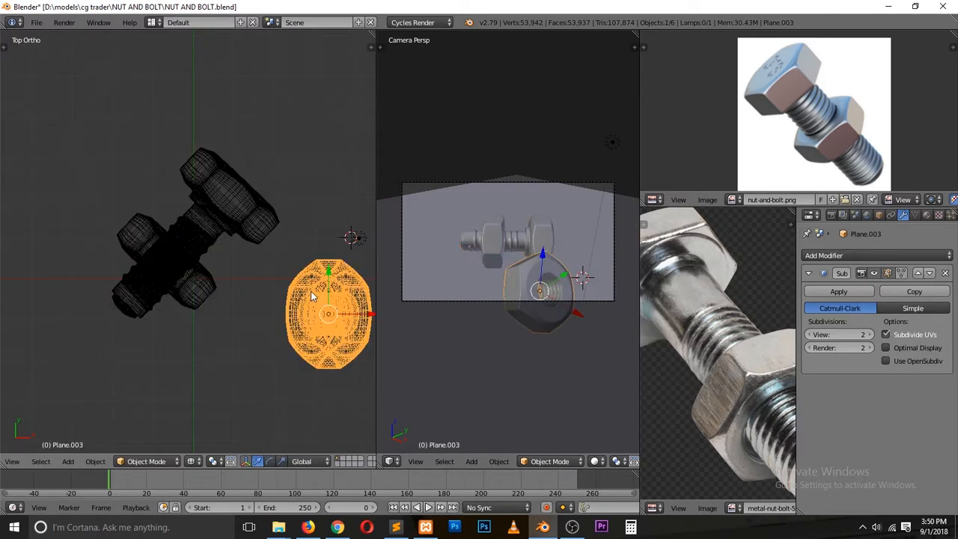
key(g)
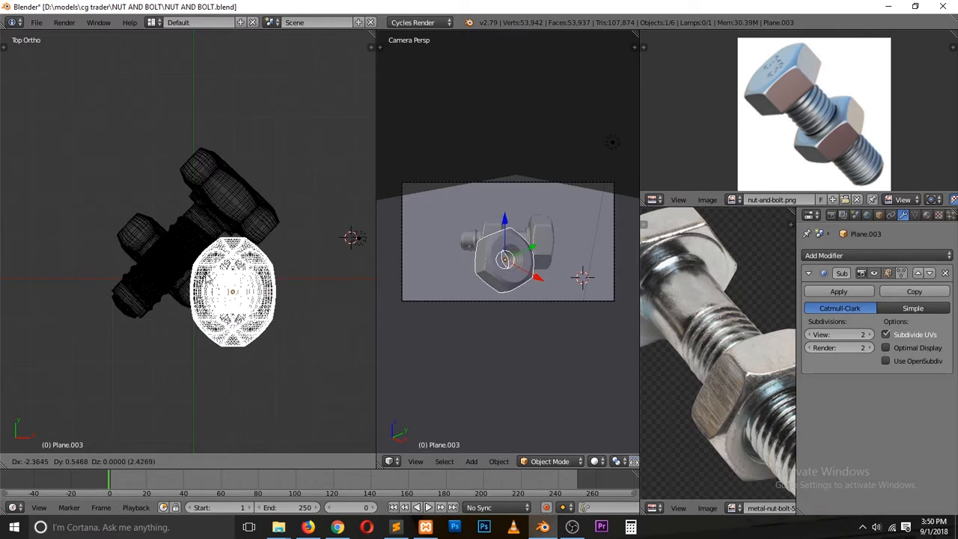
click(277, 180)
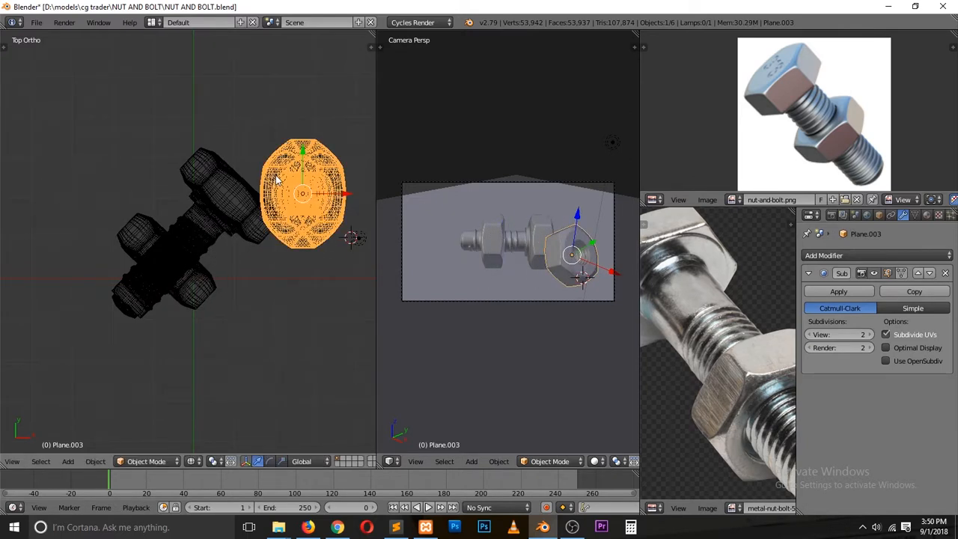
key(a)
key(ctrl+s)
click(260, 209)
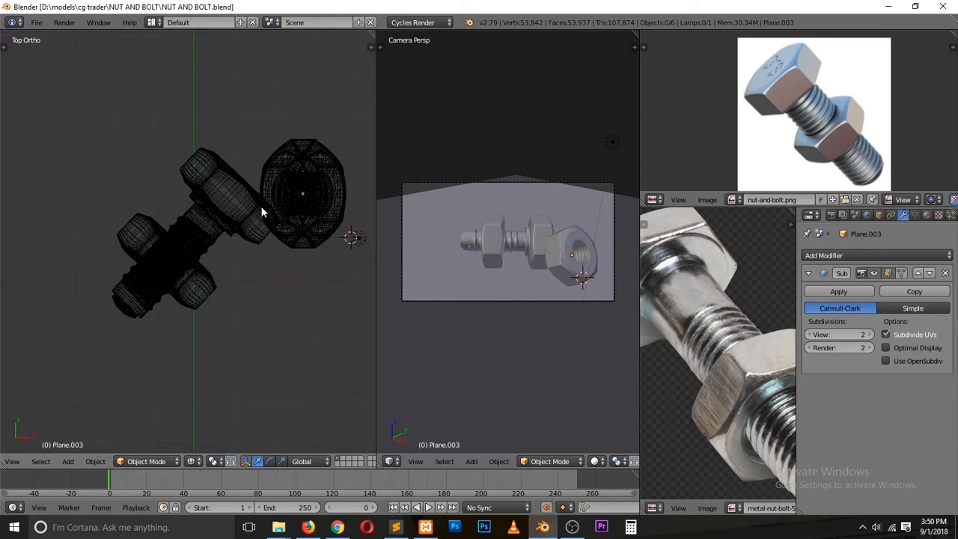
Step: Switch the top view to solid shading, then rotate the leaning nut slightly and nudge it against the bolt head
key(z)
right_click(290, 207)
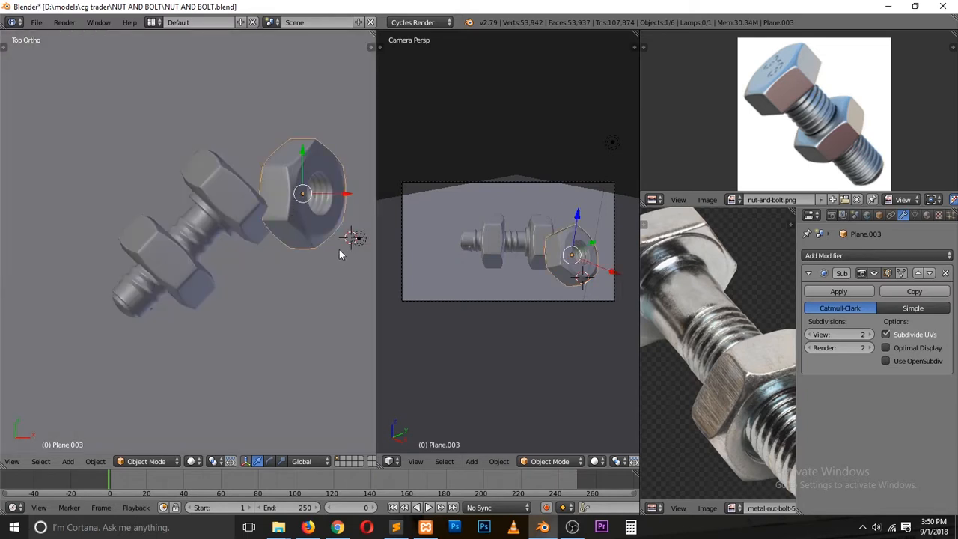
key(r)
click(334, 235)
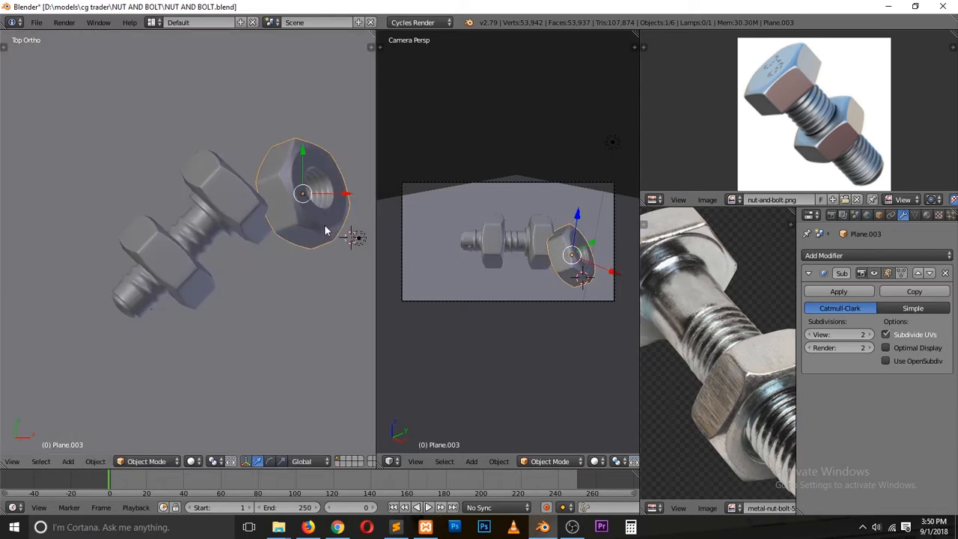
key(g)
click(331, 212)
Step: Duplicate the bolt in top view and rotate the copy so its head points toward the front of the scene
right_click(245, 216)
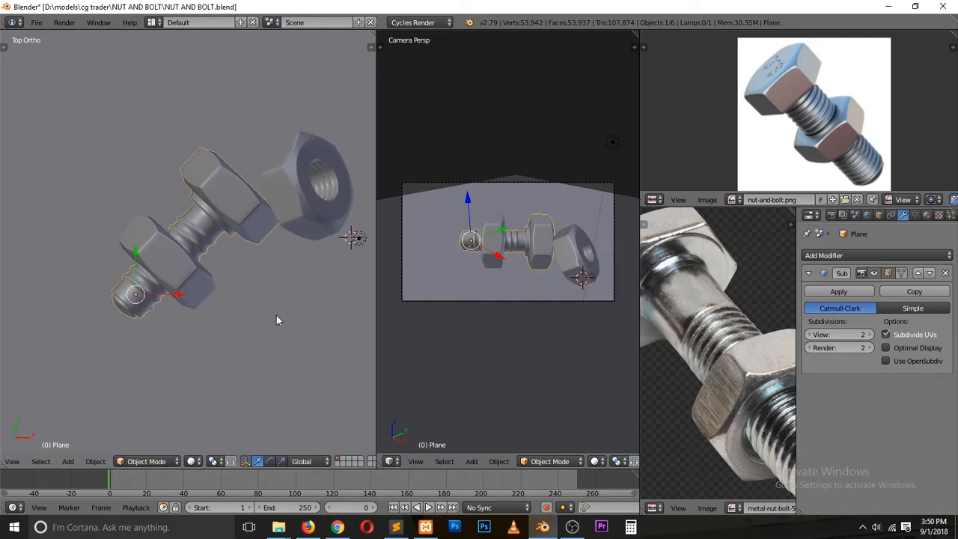
key(shift+d)
click(242, 196)
key(r)
click(52, 275)
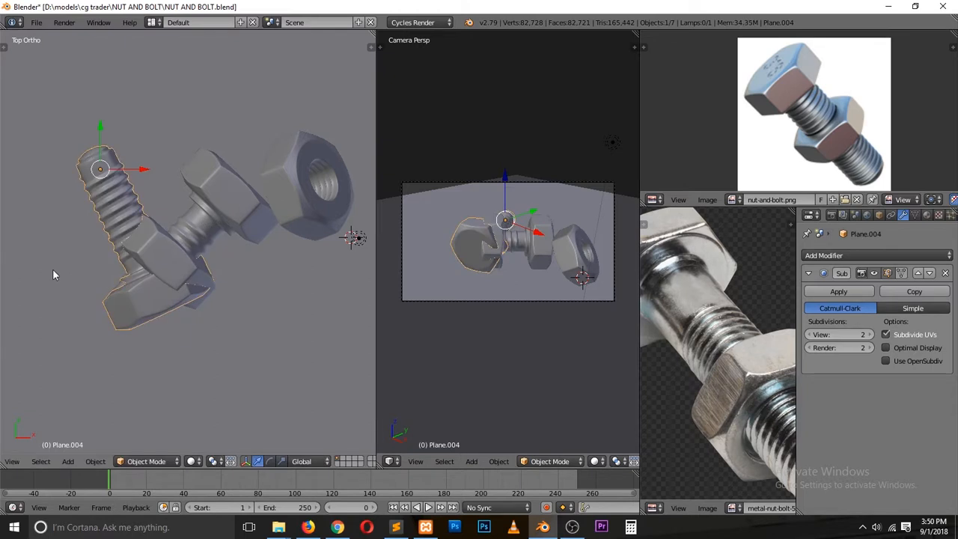
Step: Move the bolt copy behind the assembled nut and bolt in top view and rotate it so its shank points away from them
key(g)
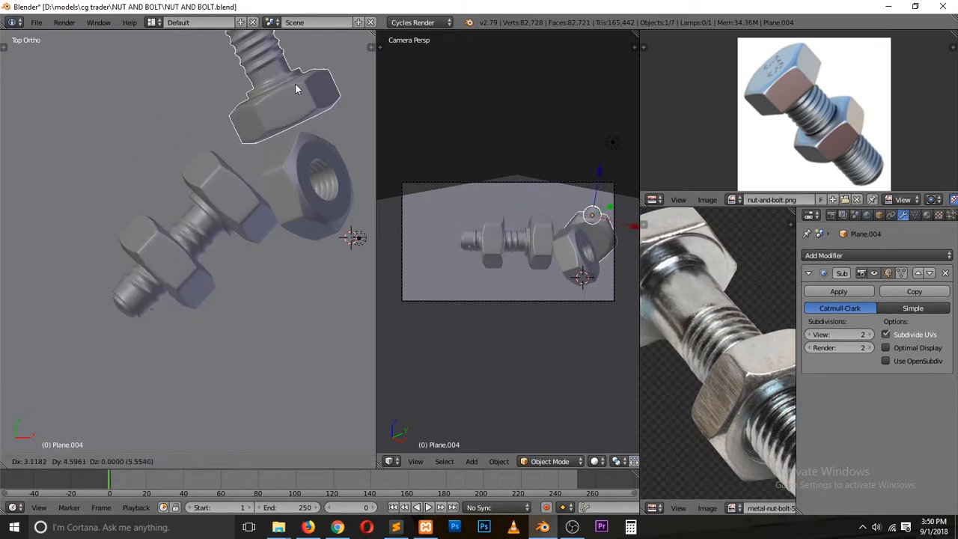
click(264, 73)
key(r)
click(147, 105)
Step: Move the camera so the nuts and bolts sit more centrally in its frame
right_click(497, 186)
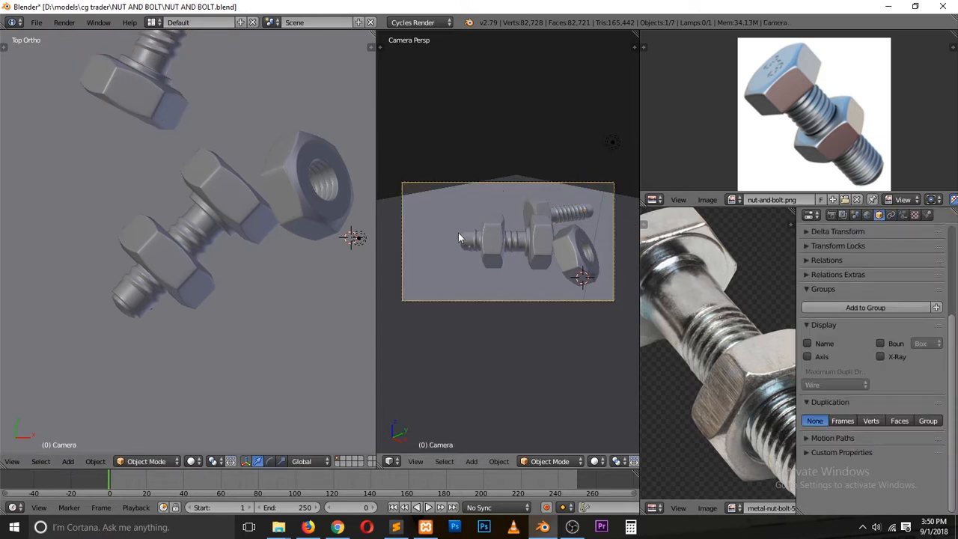
key(g)
click(538, 217)
Step: Extrude the ground plane's two far edges straight up along Z by about 17 units to form backdrop walls
right_click(563, 240)
key(Tab)
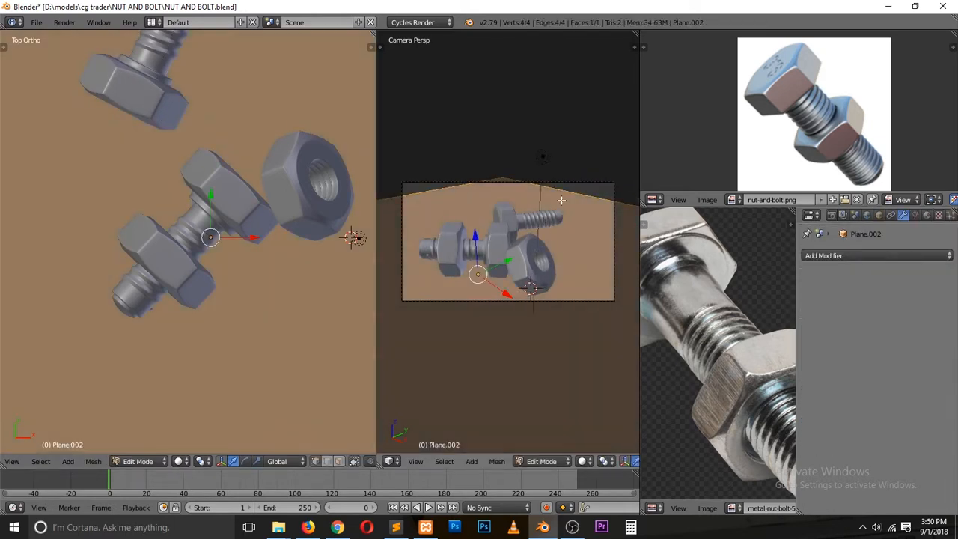
key(ctrl+Tab)
click(558, 223)
key(ctrl+Tab)
click(565, 209)
key(ctrl+Tab)
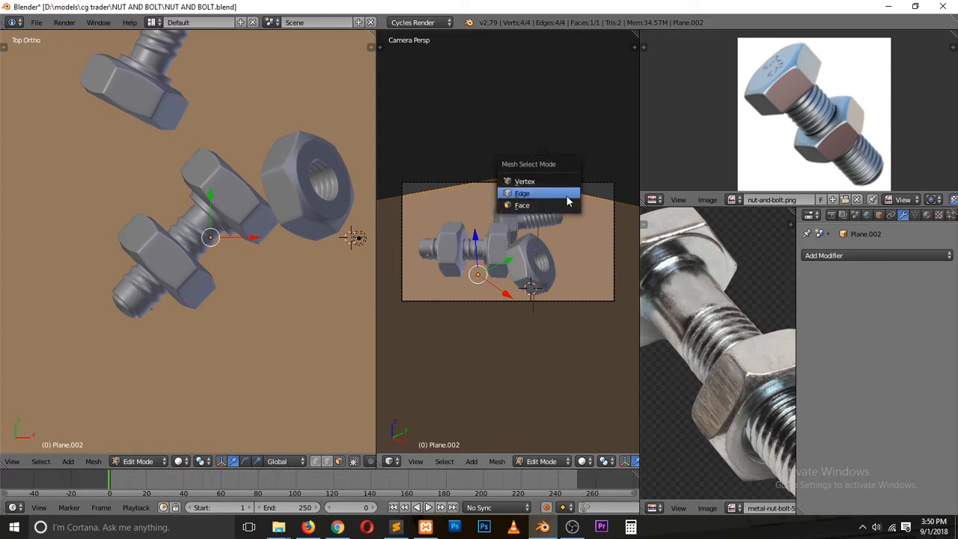
click(567, 199)
right_click(563, 195)
shift+right_click(492, 193)
scroll(300, 234, down, 8)
middle_drag(231, 302, 185, 224)
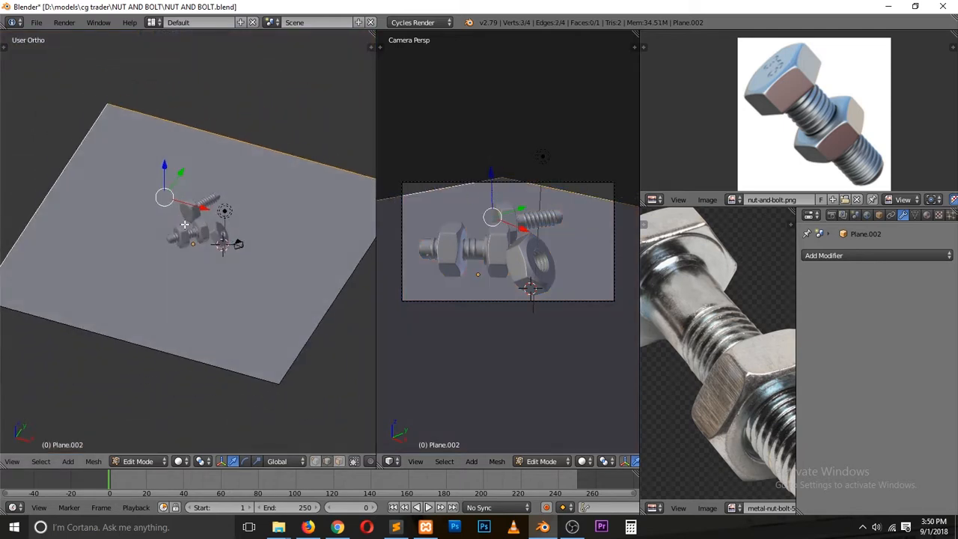
key(e)
key(z)
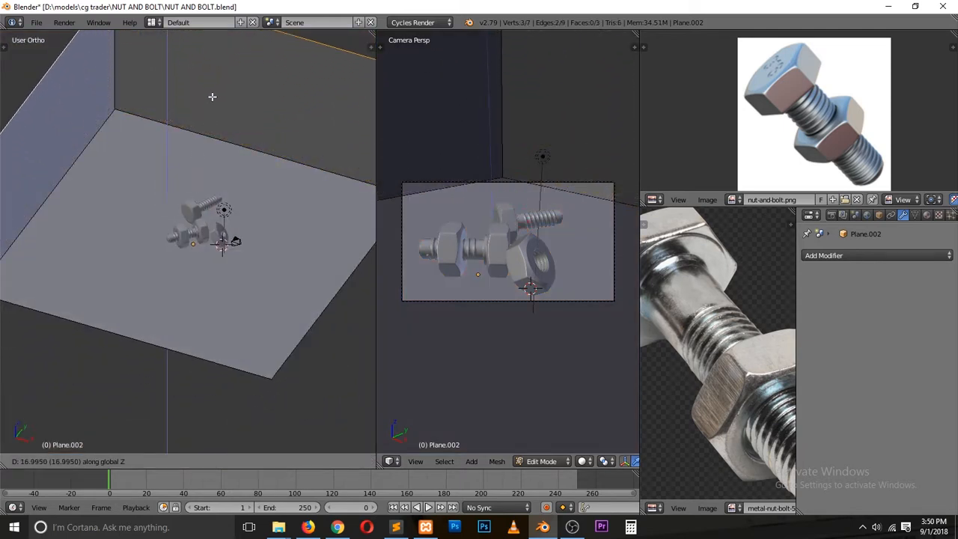
click(211, 97)
Step: Bevel the two floor-to-wall edges and the vertical corner edge of the backdrop with a wide, multi-segment bevel
right_click(209, 141)
shift+right_click(87, 140)
shift+right_click(108, 88)
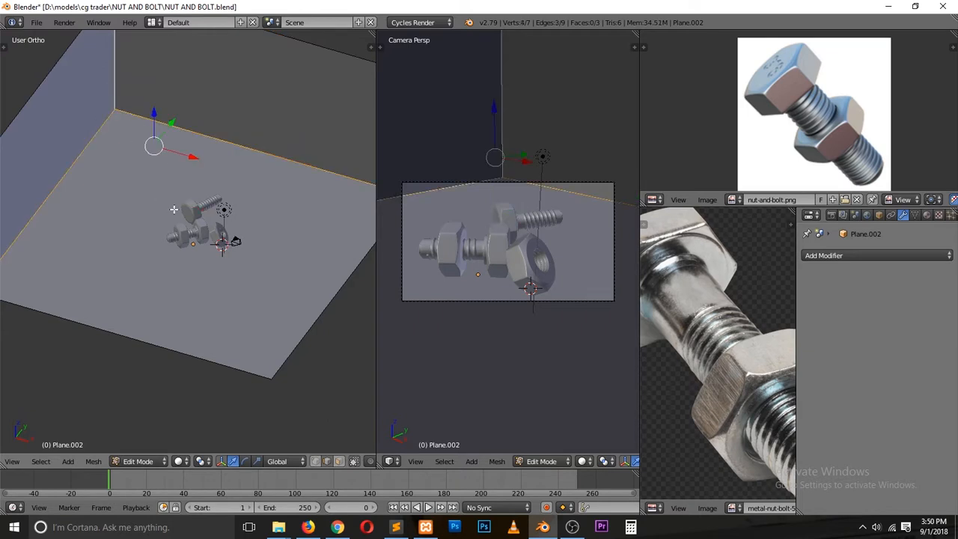
key(ctrl+b)
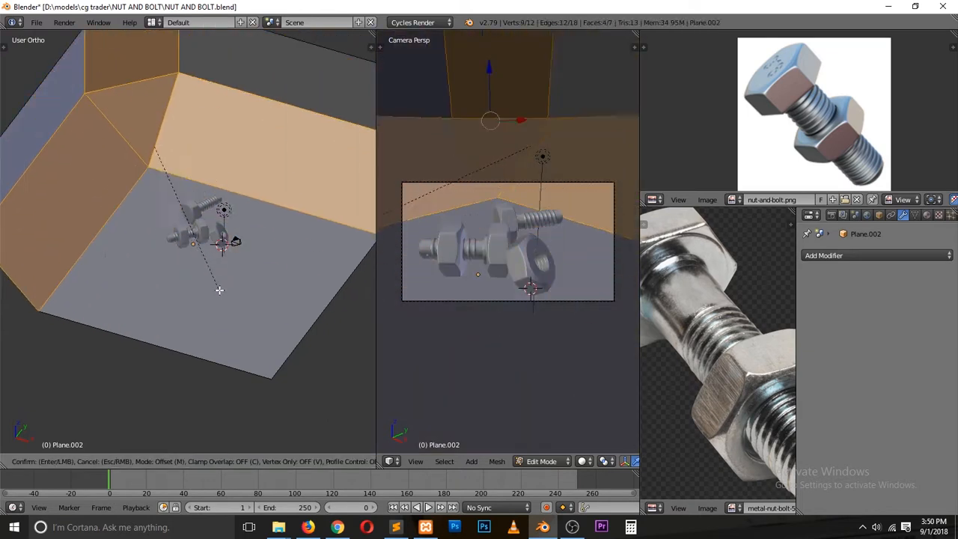
scroll(220, 289, up, 3)
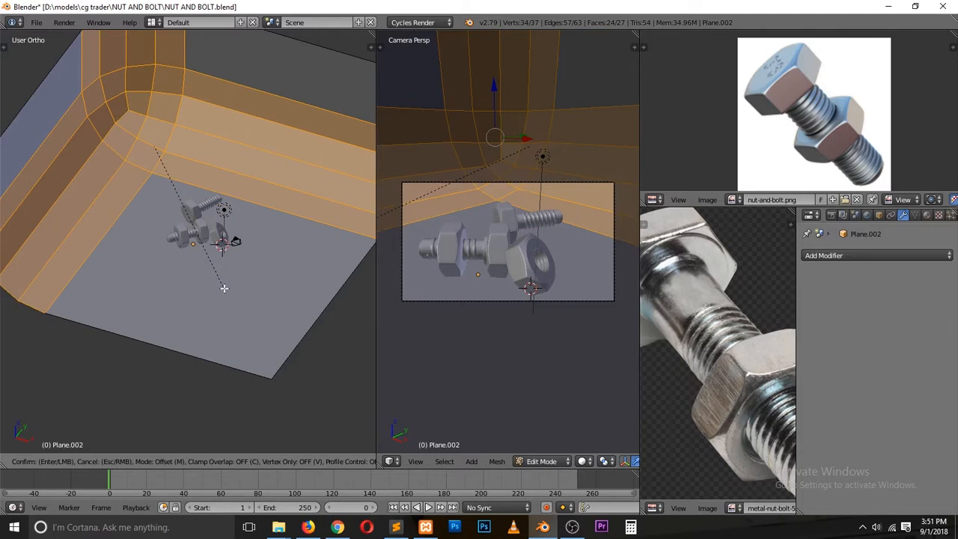
click(222, 287)
Step: Shade the backdrop smooth, add a level 2 Subdivision Surface modifier to it and save the file
key(Tab)
key(t)
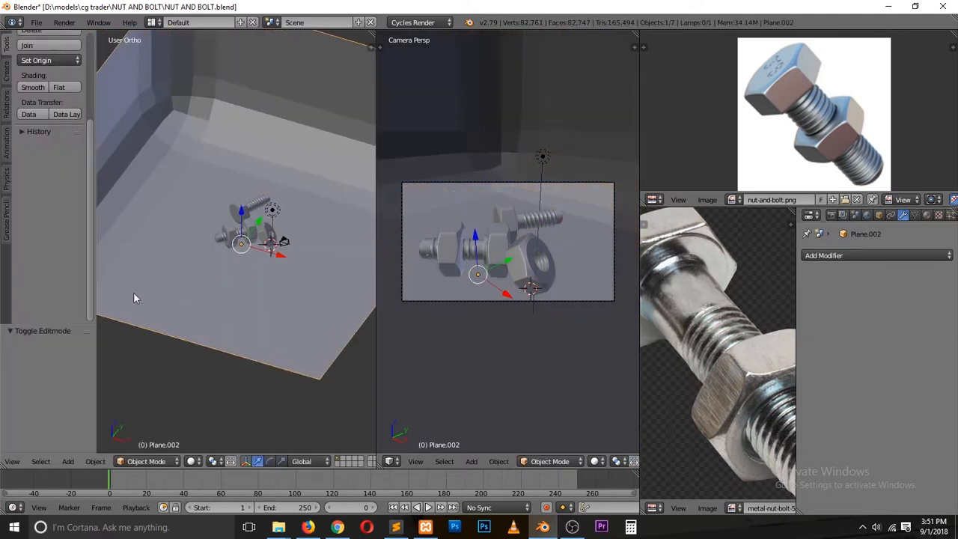
click(33, 88)
key(t)
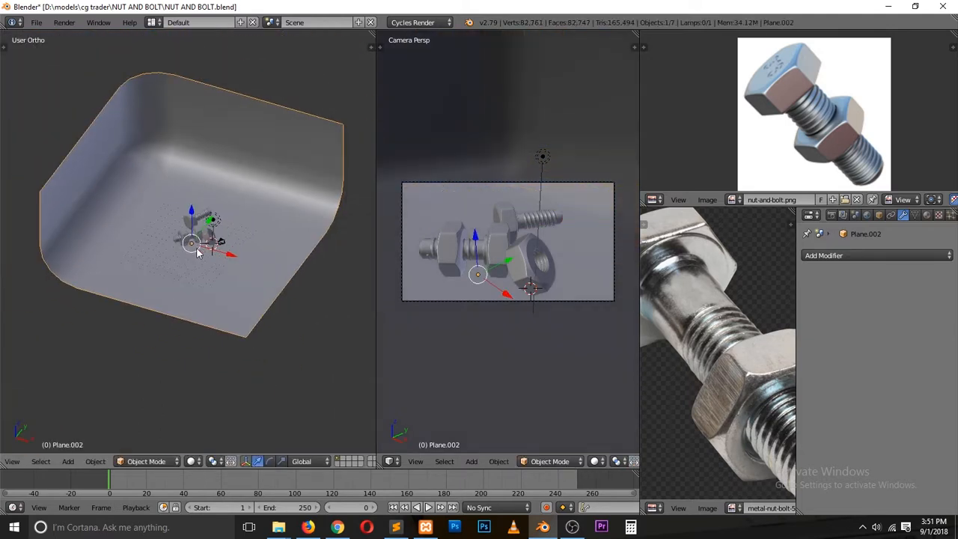
key(ctrl+2)
key(ctrl+s)
scroll(290, 233, down, 4)
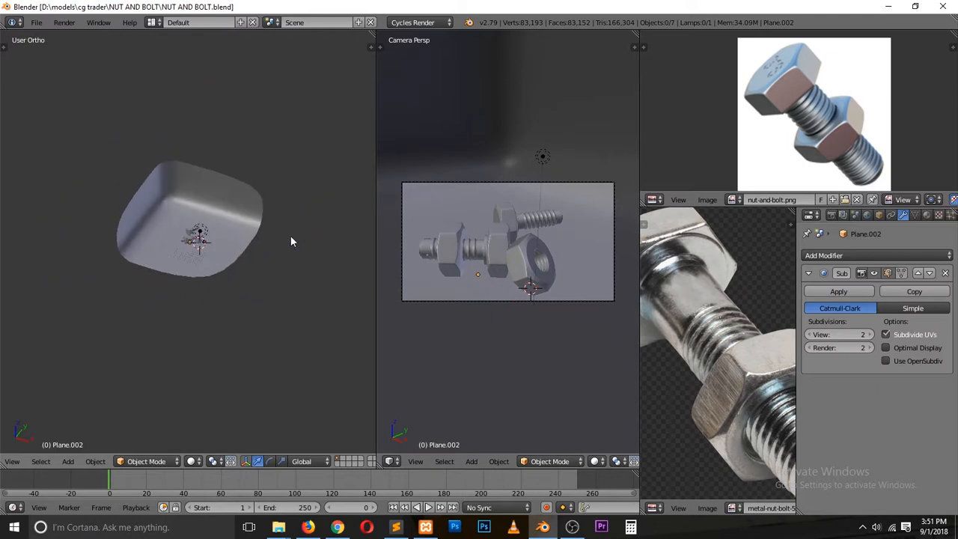
Step: Delete the existing lamp beside the nuts and bolts, using wireframe display in top view
key(KP_7)
scroll(266, 189, up, 6)
right_click(231, 245)
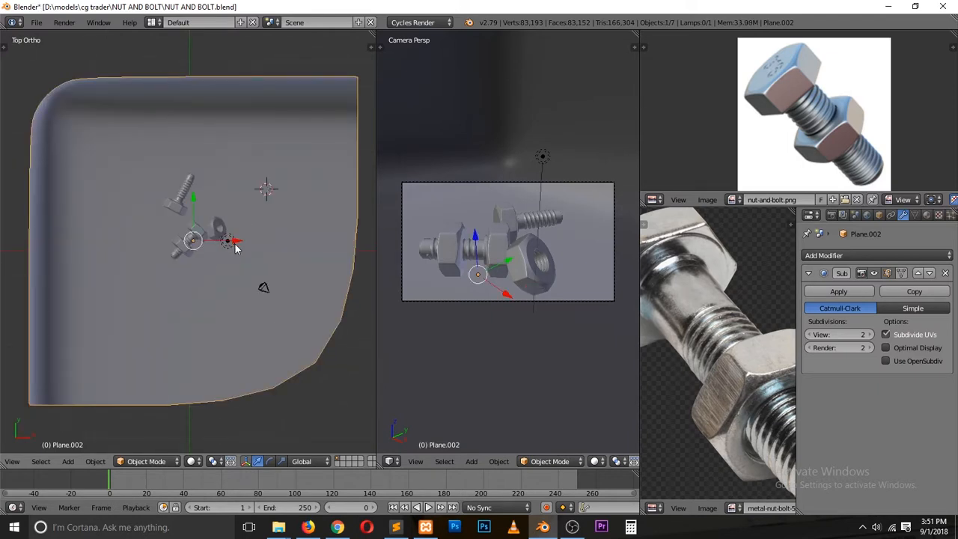
key(a)
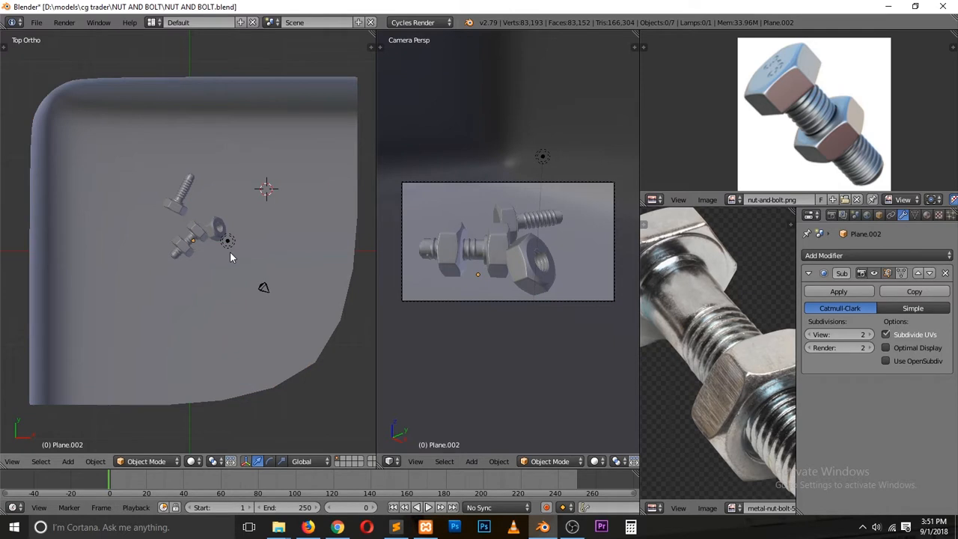
key(z)
right_click(237, 242)
key(x)
click(243, 249)
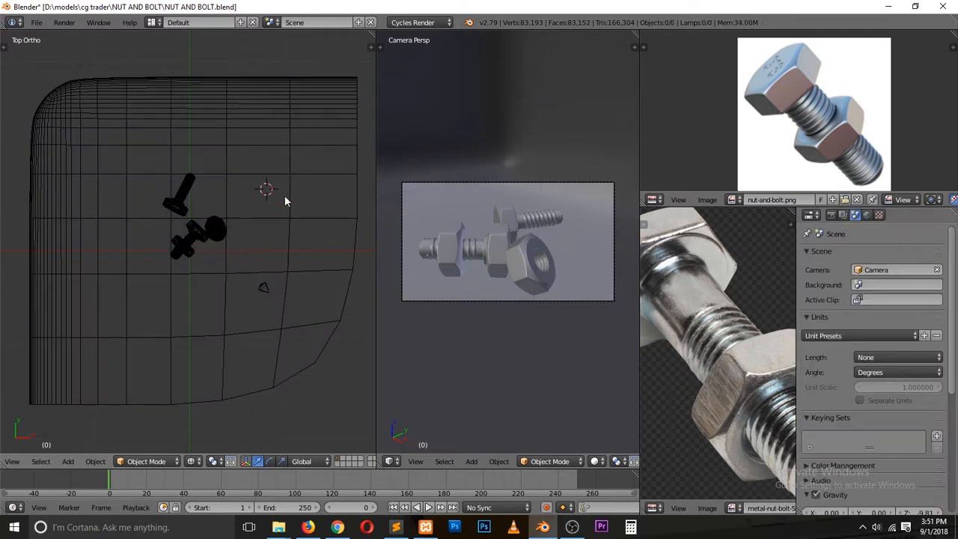
Step: Add an area lamp, raise it well above the ground, return to solid shading and save the file
key(shift+a)
mouse_move(283, 338)
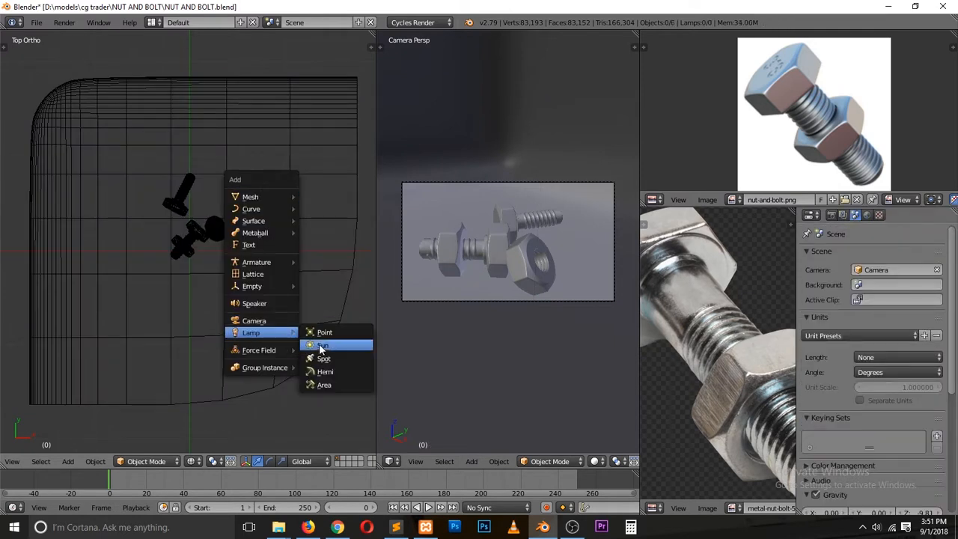
click(330, 386)
middle_drag(193, 360, 242, 206)
drag(282, 200, 302, 91)
key(z)
key(ctrl+s)
click(286, 244)
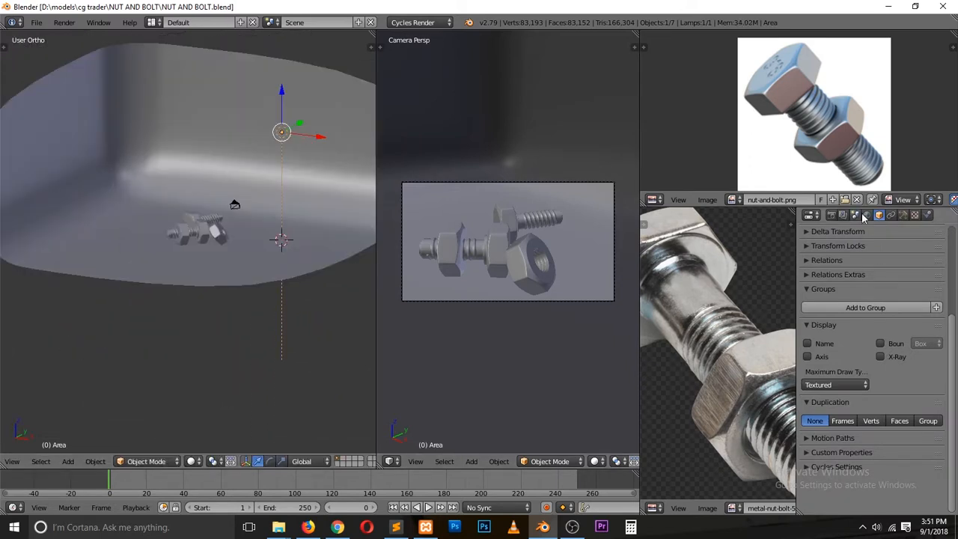
Step: Set the area lamp's size to 2 and its emission strength to 1000
click(901, 216)
click(857, 338)
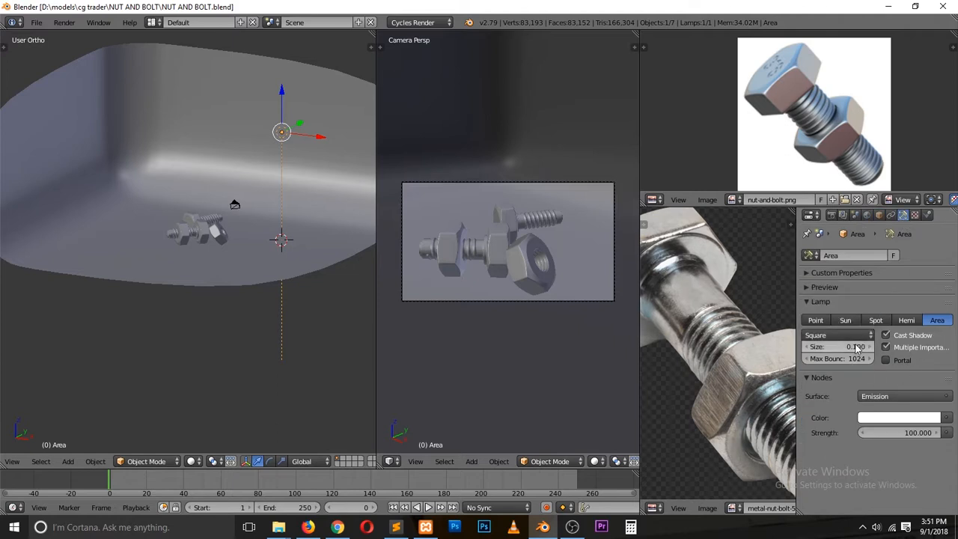
text(2)
key(Return)
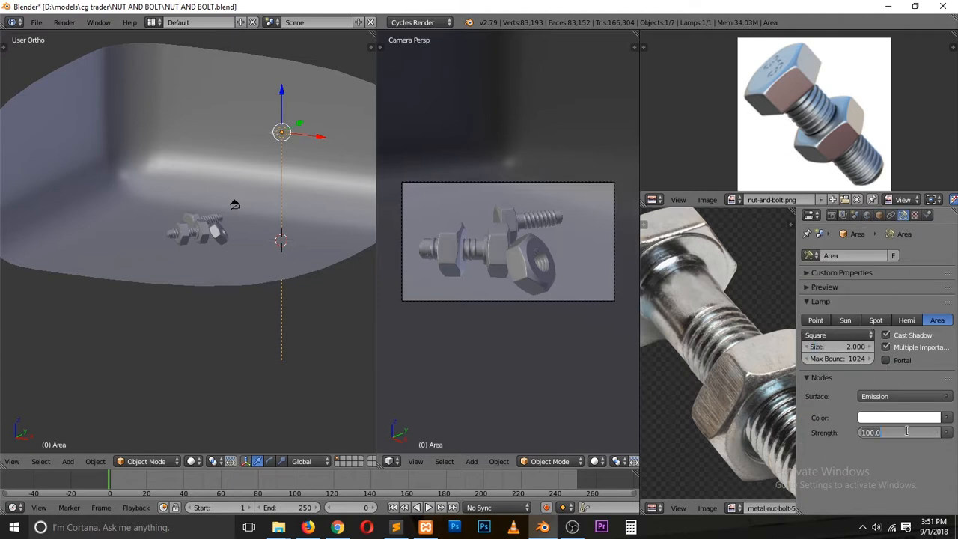
key(Return)
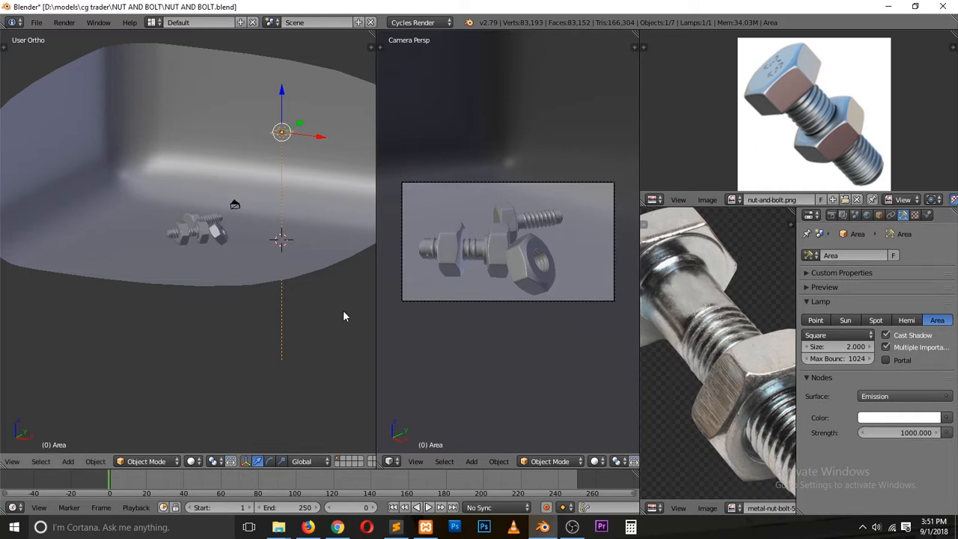
Step: Tilt the area lamp about the X axis, then rotate and move it in top view to shine diagonally from behind the objects
key(r)
key(x)
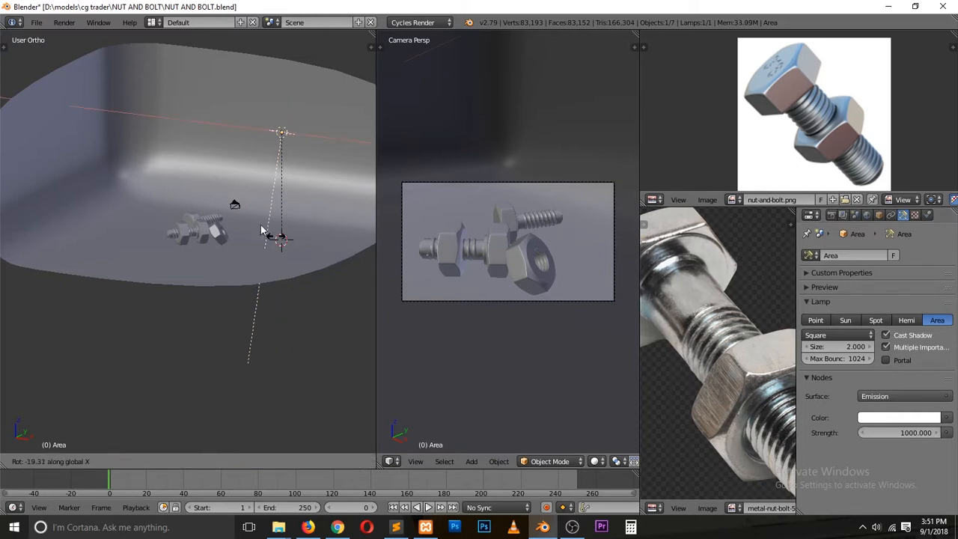
click(192, 187)
key(KP_7)
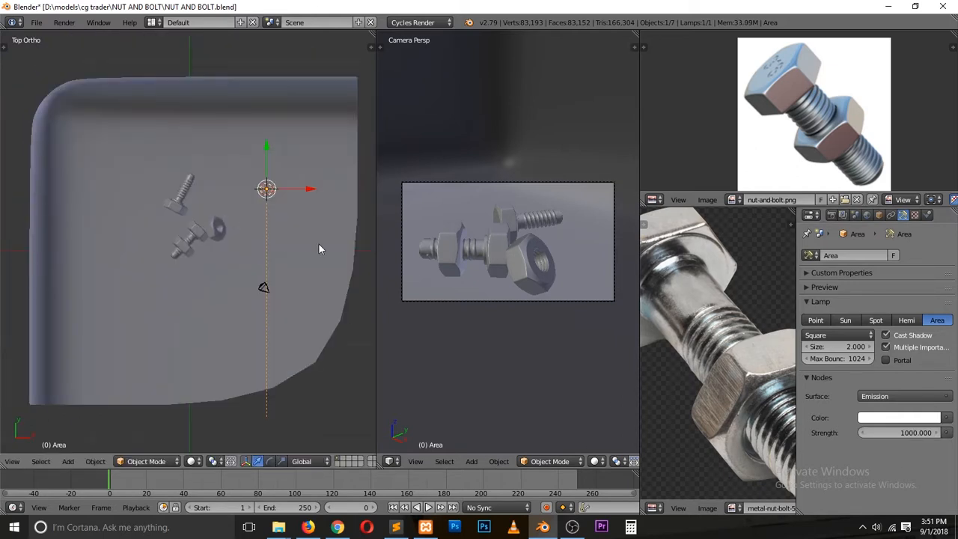
key(r)
click(285, 360)
key(g)
click(317, 272)
Step: Set the area lamp's size to 5, switch the camera view to rendered shading and save the file
click(849, 348)
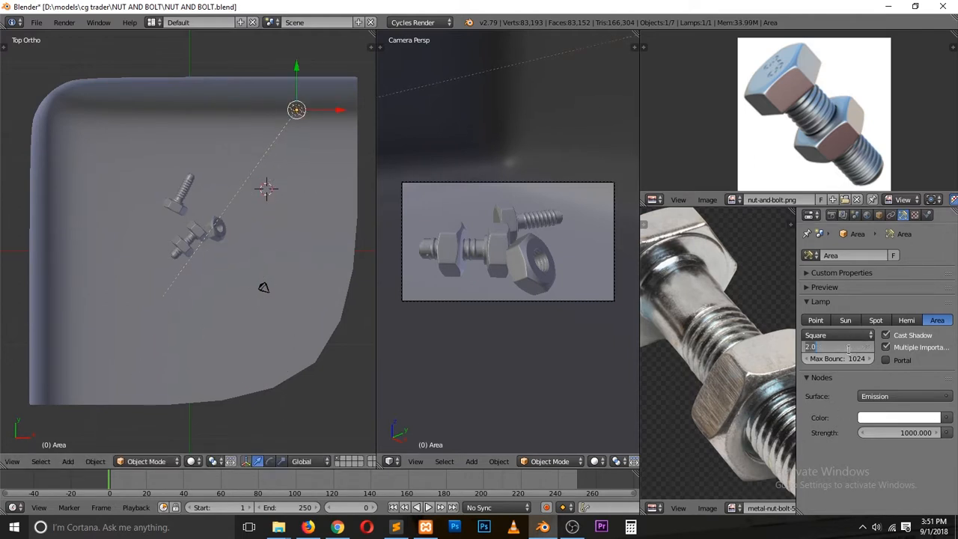
key(Return)
click(596, 461)
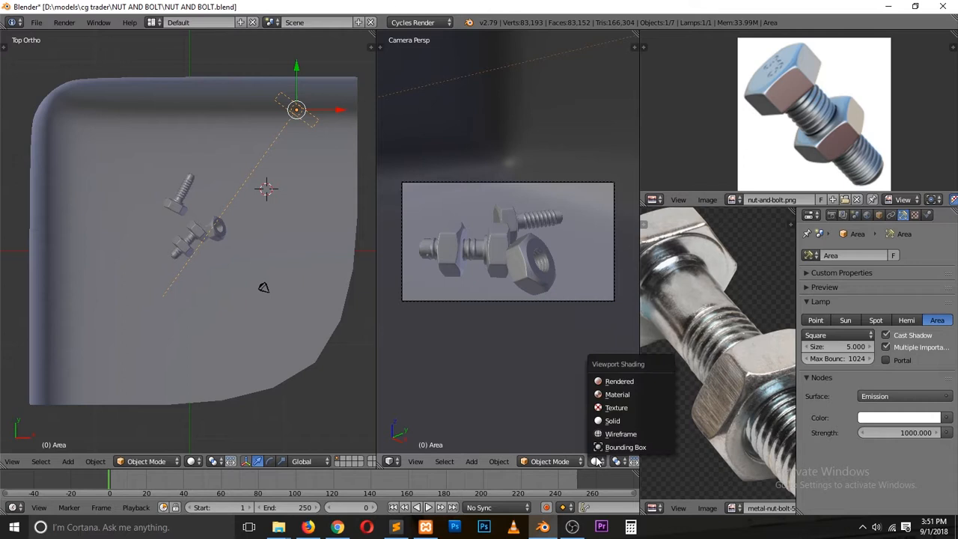
click(618, 381)
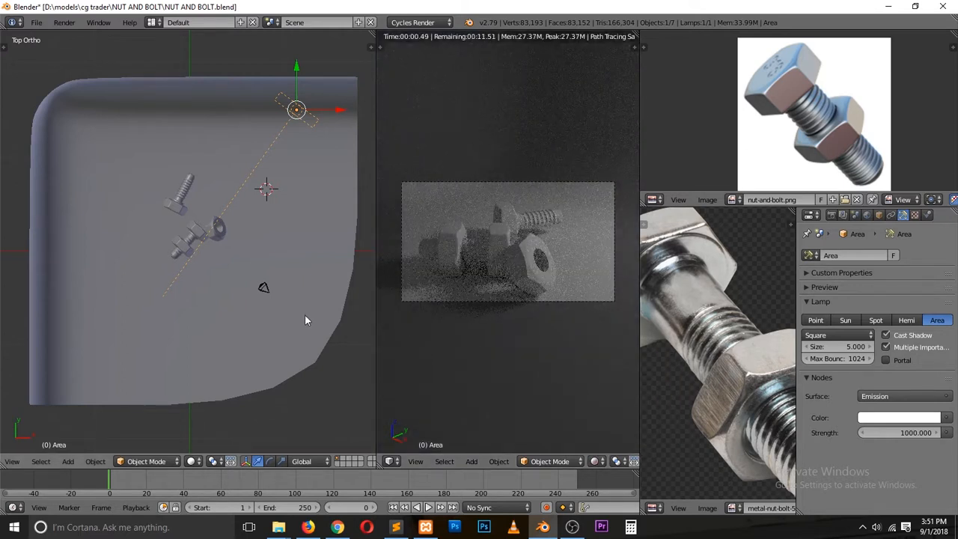
key(ctrl+s)
Step: Nudge the area lamp closer to the objects, then place a duplicate at the front of the scene, rotated to face them
click(290, 232)
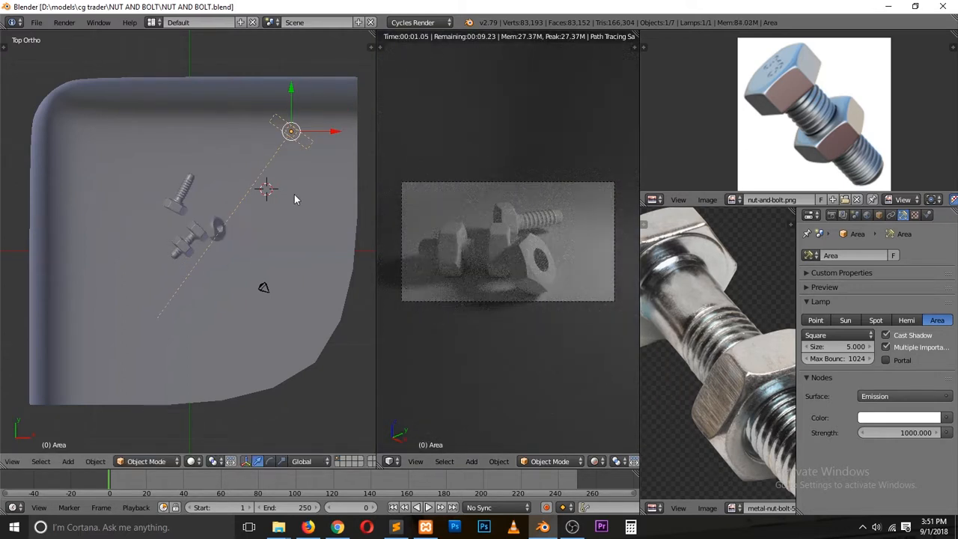
key(shift+d)
click(250, 350)
key(r)
click(311, 339)
key(g)
click(267, 367)
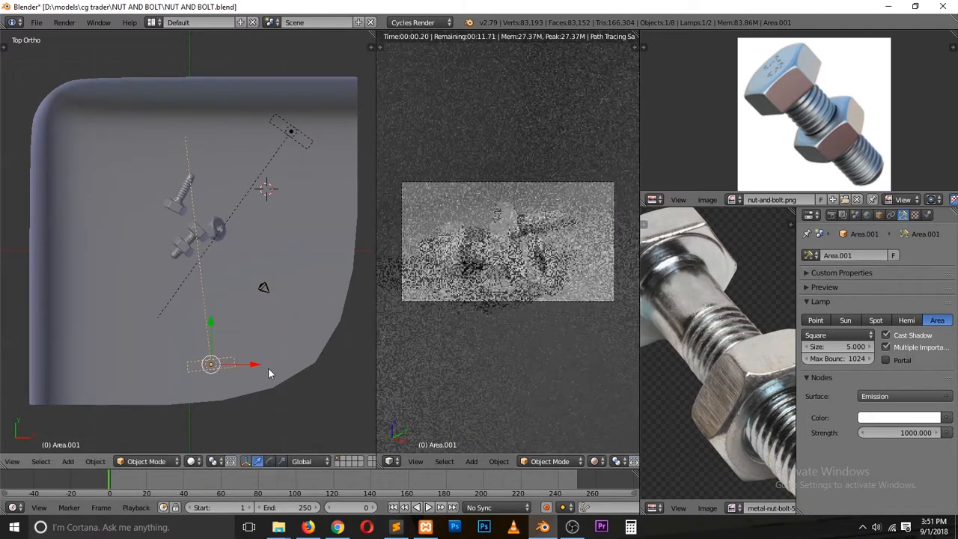
Step: Lower the front area lamp in right view and set its emission strength to 500
key(KP_3)
key(g)
click(187, 309)
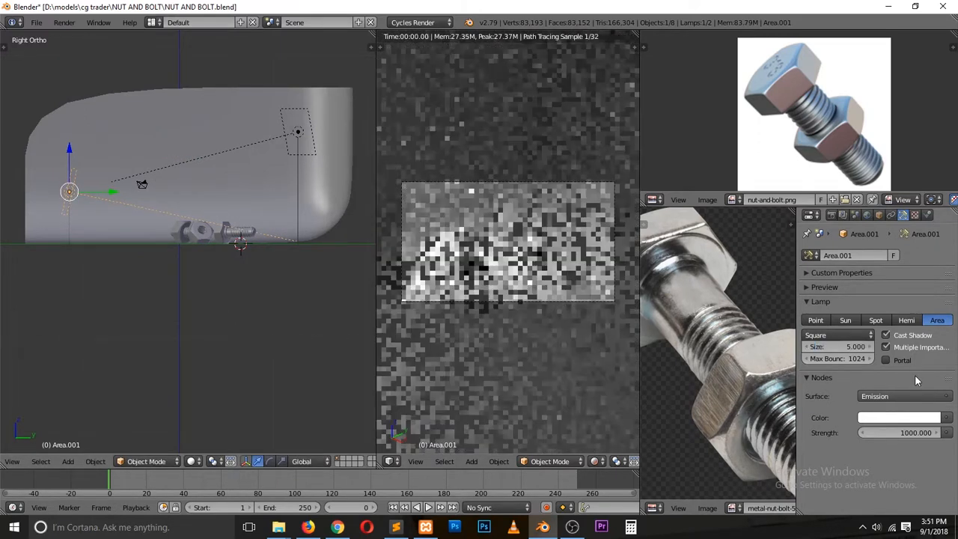
click(914, 433)
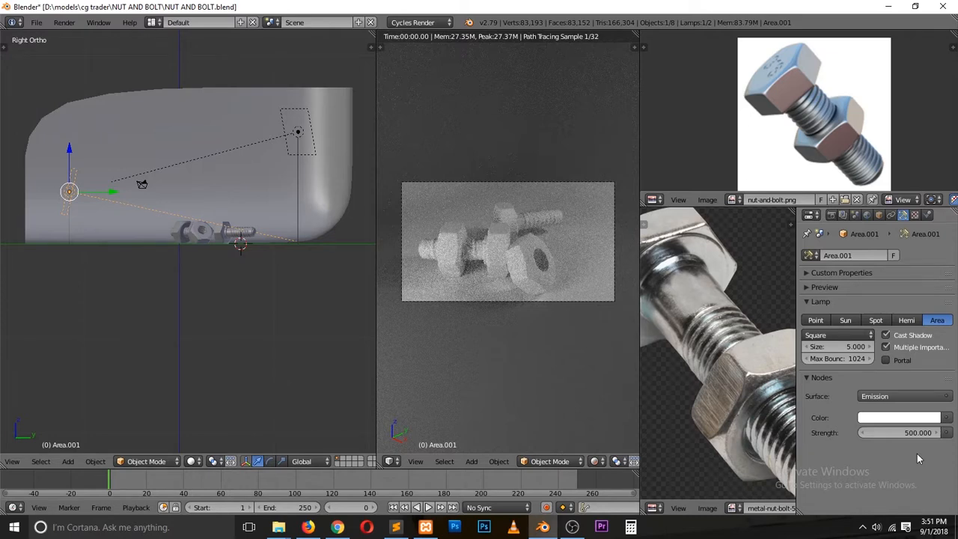
Step: Duplicate the front area lamp in top view, placing the copy near the side wall and rotating it toward the bolts
key(KP_7)
key(shift+d)
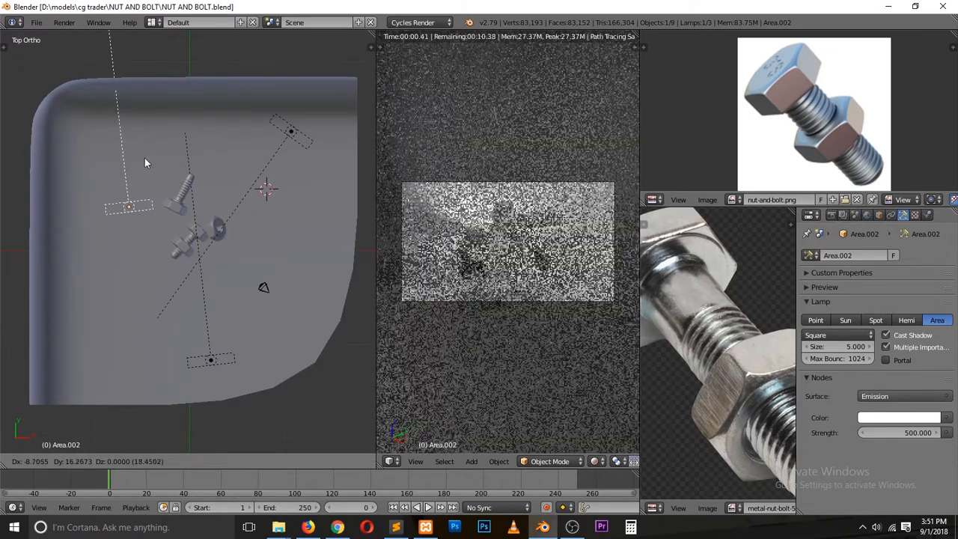
click(129, 182)
key(r)
click(194, 251)
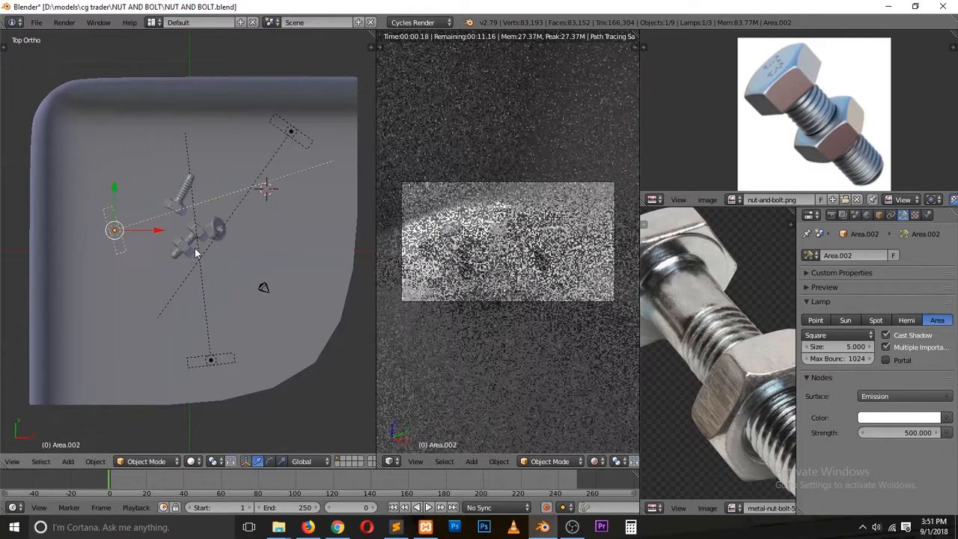
Step: Clear the third lamp's rotation, move it farther back along the side wall and tilt it about Y toward the bolts
key(alt+r)
key(g)
click(171, 220)
key(r)
key(y)
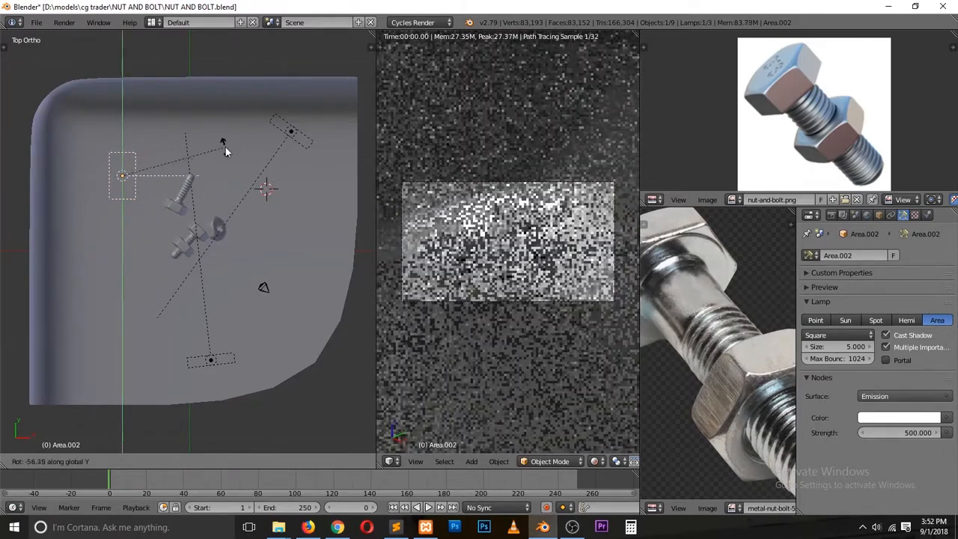
click(228, 172)
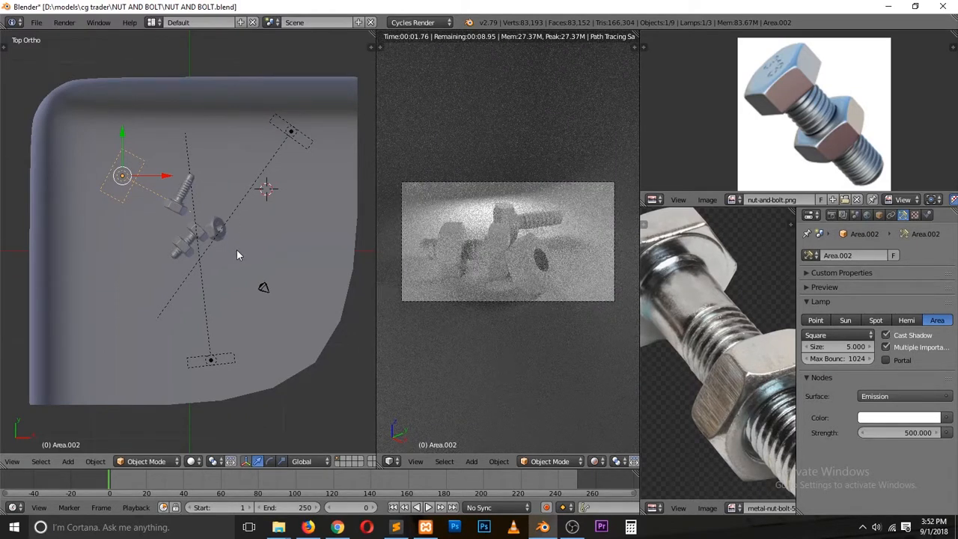
Step: Raise the front area lamp in front view and rotate it to aim down at the nuts and bolts
key(KP_1)
right_click(211, 194)
key(g)
click(226, 172)
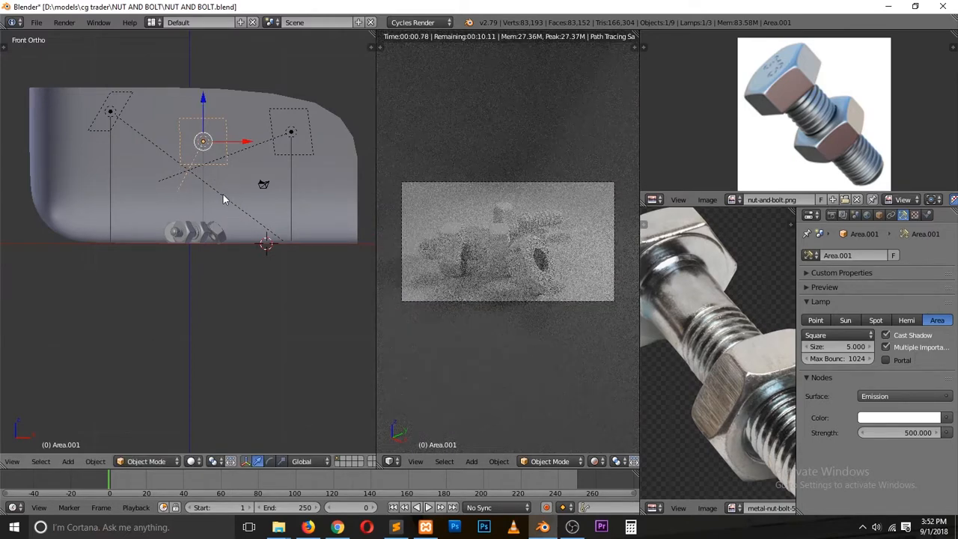
key(r)
key(r)
click(244, 163)
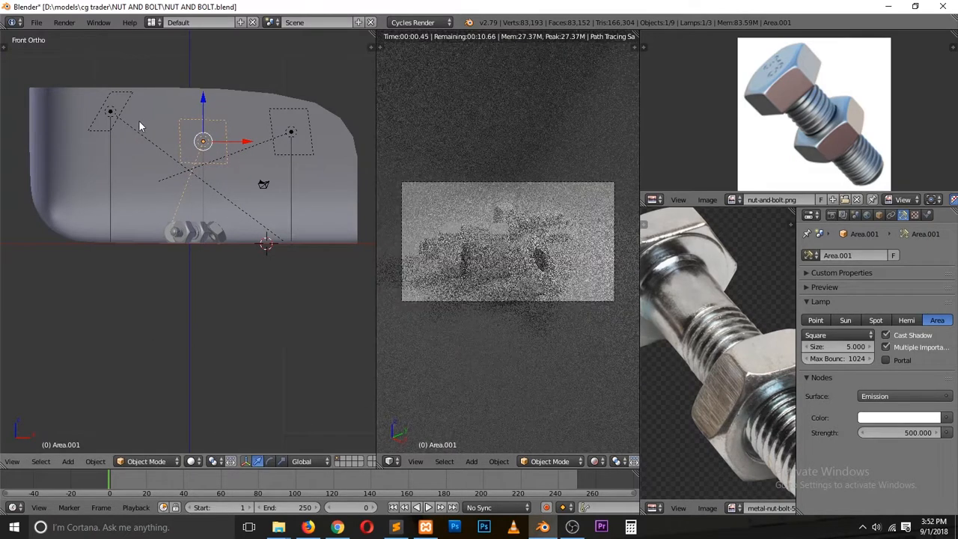
Step: Set the emission strength of the area lamp nearest the open end of the backdrop in front view to 1500
right_click(104, 114)
right_click(291, 132)
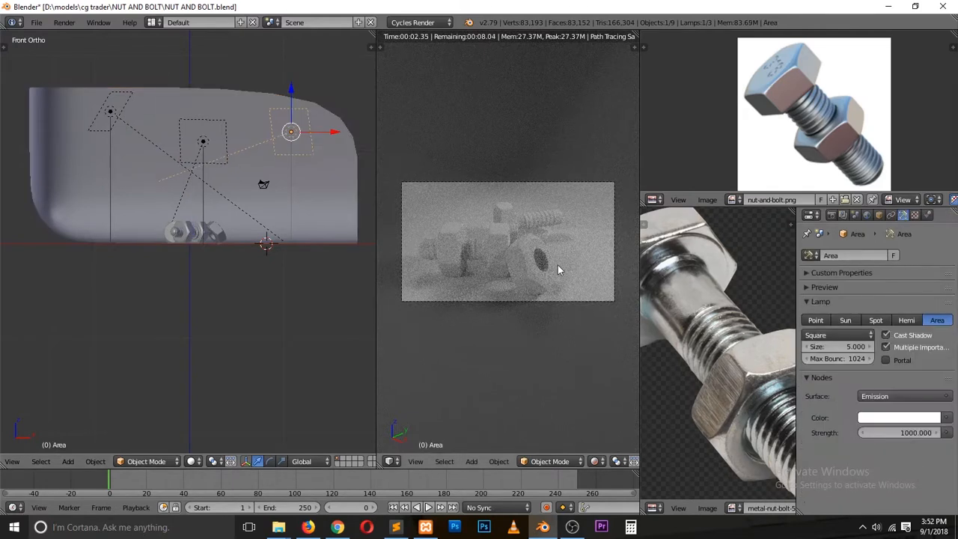
click(903, 433)
text(1500)
key(Return)
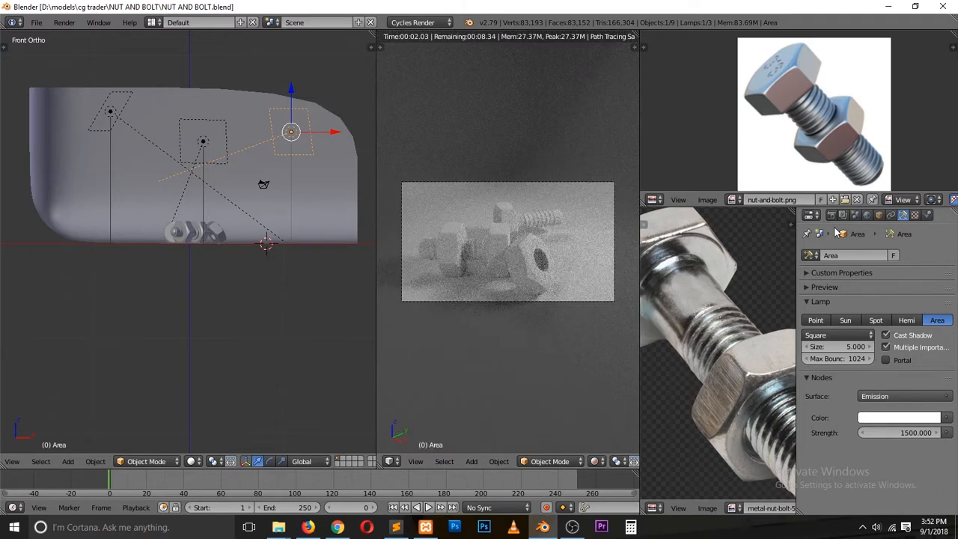
Step: Restrict the rendered preview to a border around the camera frame and save over the existing blend file
key(ctrl+b)
drag(394, 174, 641, 315)
key(ctrl+s)
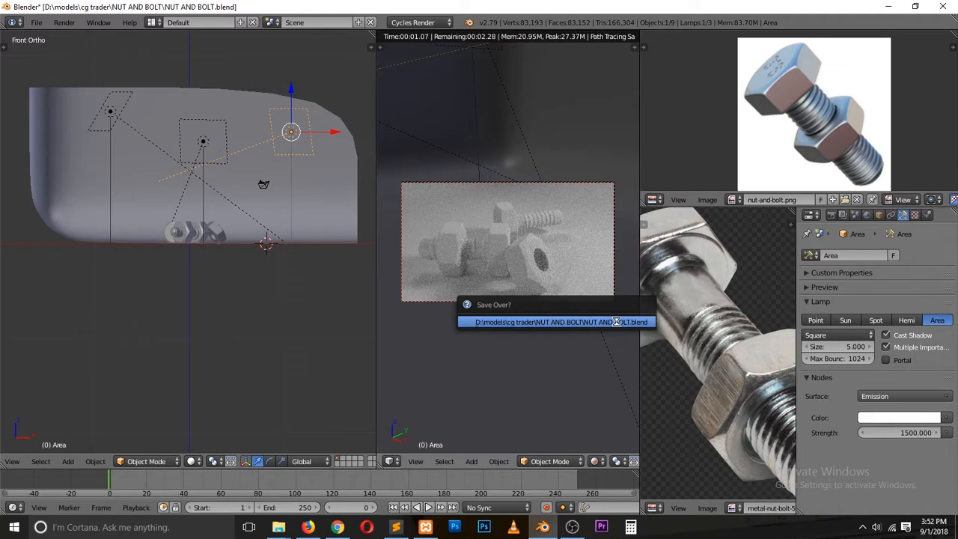
click(616, 321)
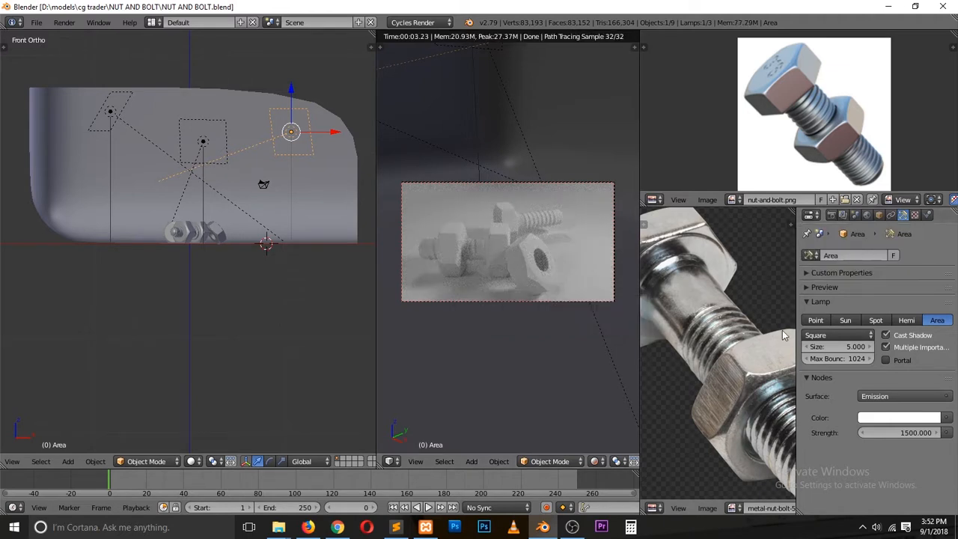
key(ctrl+s)
click(467, 277)
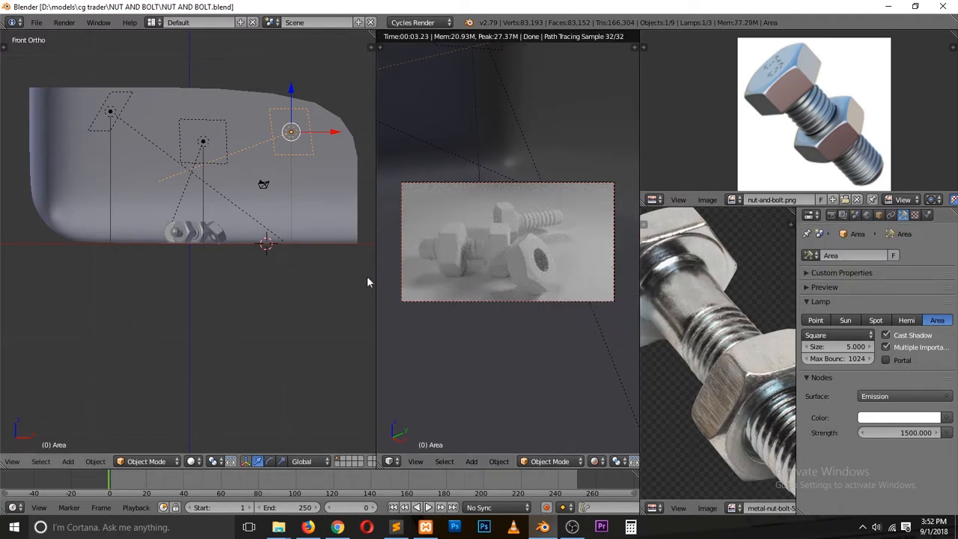
key(ctrl+s)
click(235, 204)
Step: Select the rear bolt lying behind the other nuts and bolts and save over the existing blend file
middle_drag(250, 209, 175, 256)
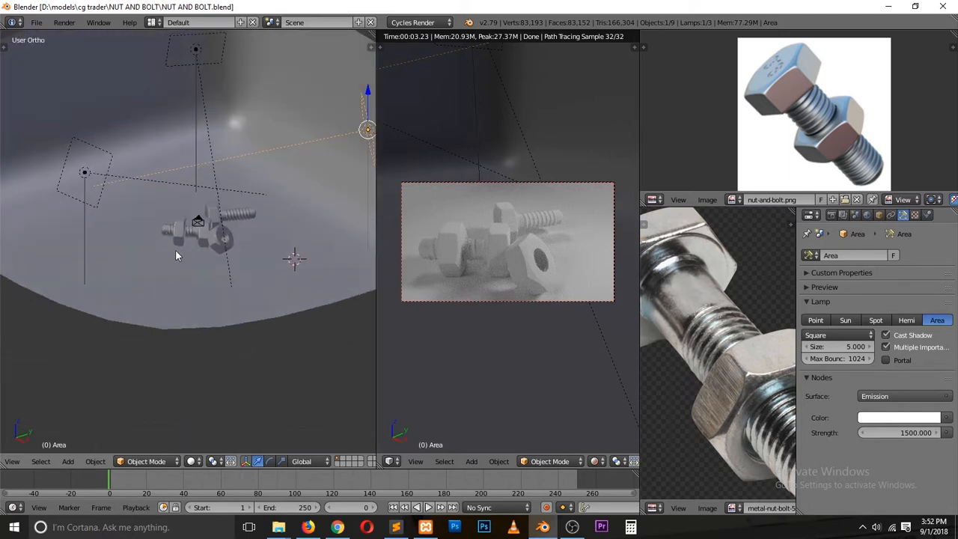
right_click(229, 222)
key(ctrl+s)
click(274, 219)
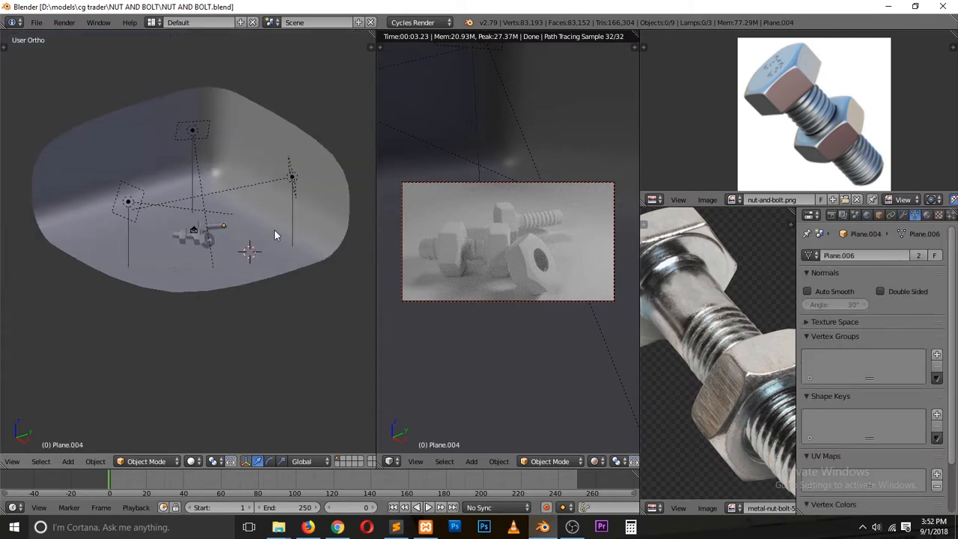
key(ctrl+s)
click(268, 221)
Step: Rotate the rear bolt in right view so its shank slopes down, and lower it onto the floor
scroll(267, 222, up, 2)
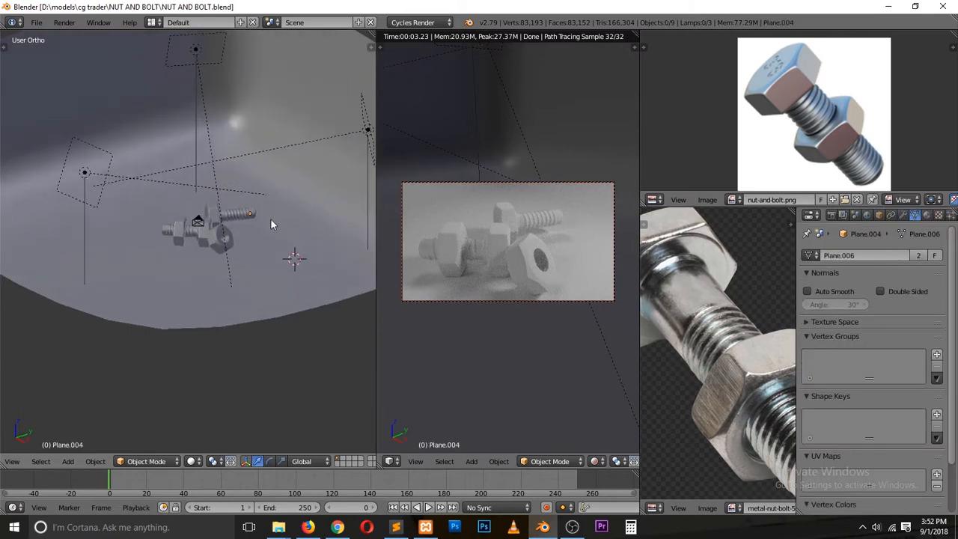
key(KP_3)
right_click(262, 226)
scroll(285, 239, up, 3)
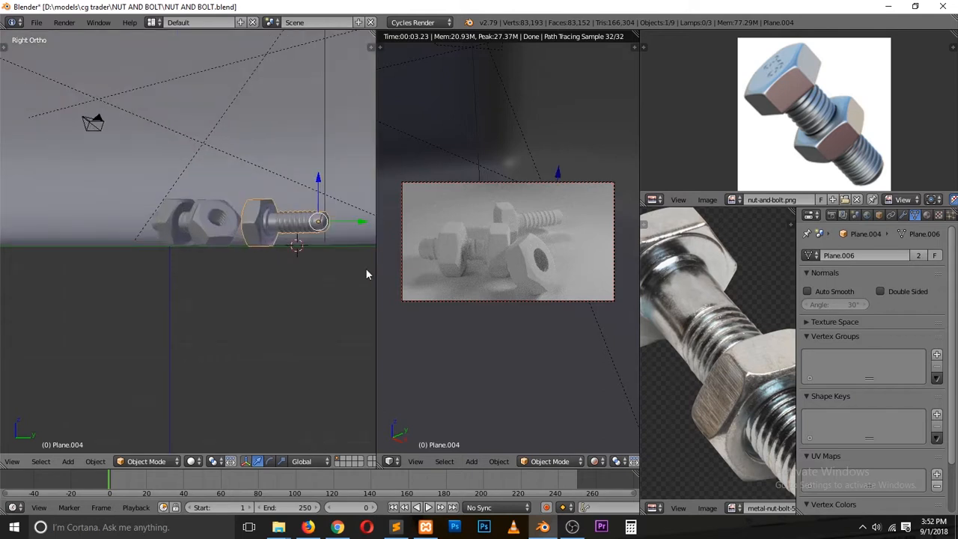
key(r)
click(350, 308)
drag(318, 184, 319, 198)
key(a)
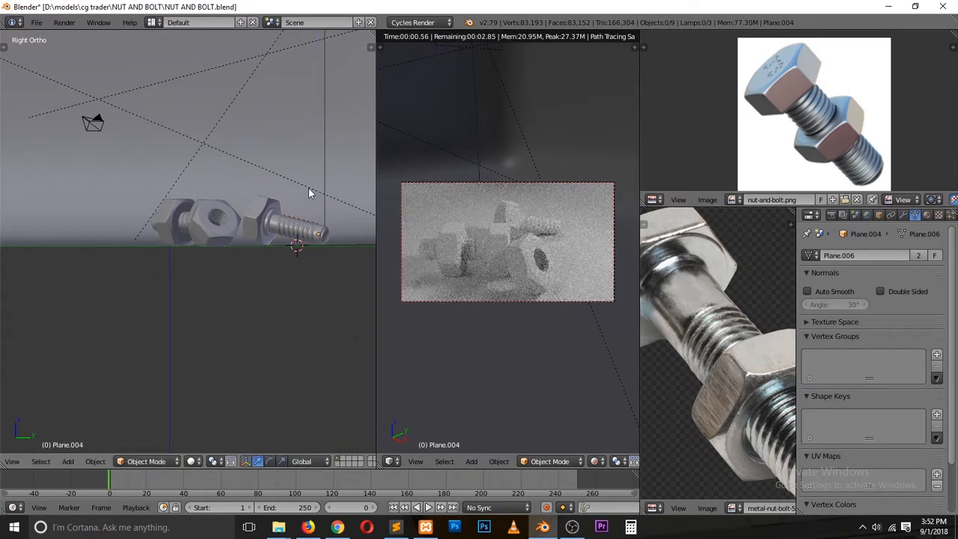
Step: Enable nodes for the world surface and use an Environment Texture as the background color
scroll(307, 190, down, 3)
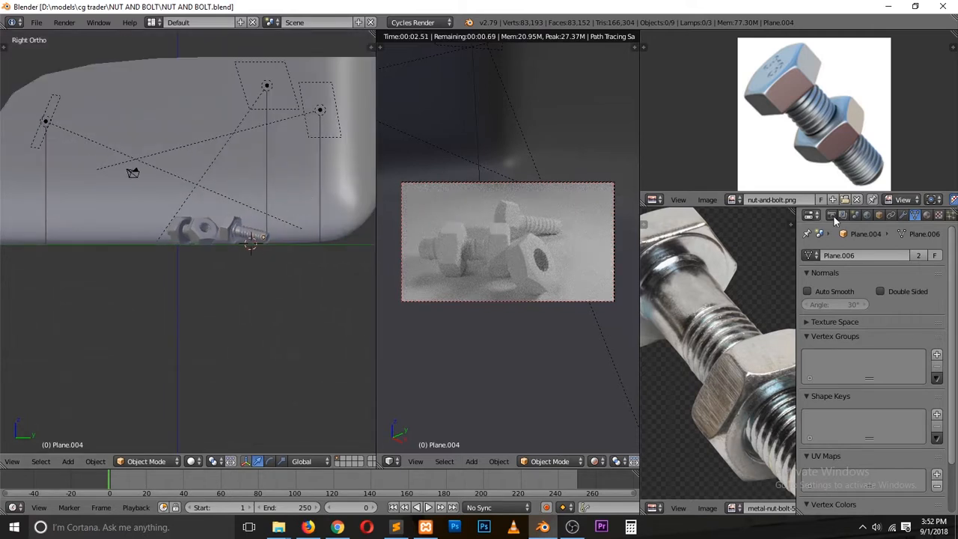
click(866, 215)
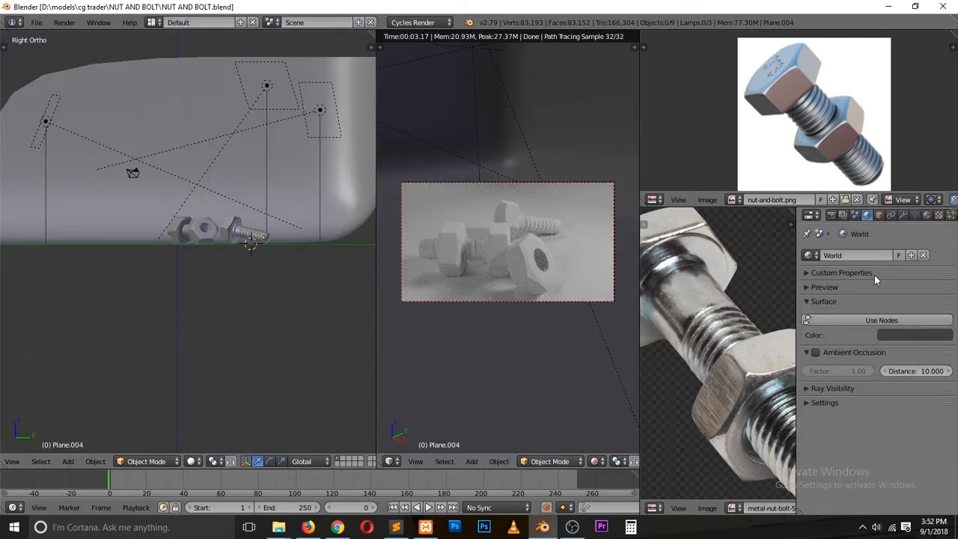
click(868, 320)
click(926, 338)
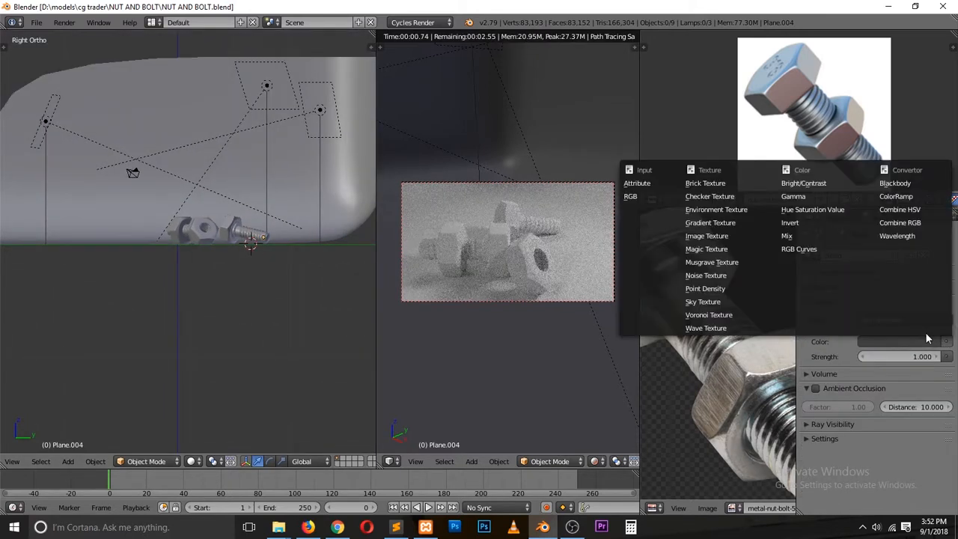
click(718, 210)
Step: Load hdre_149 from the TEXTURES folder as the world's environment image
click(914, 356)
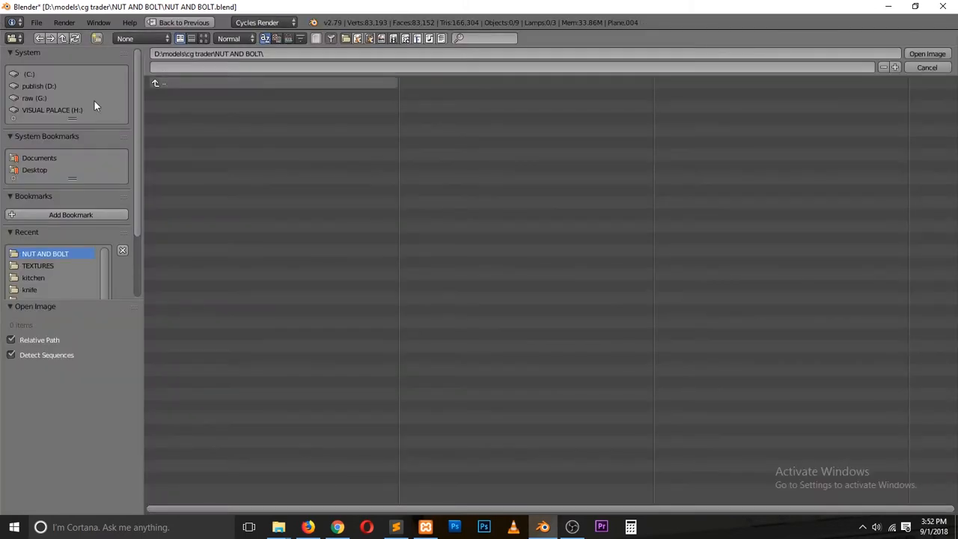
click(38, 265)
click(203, 38)
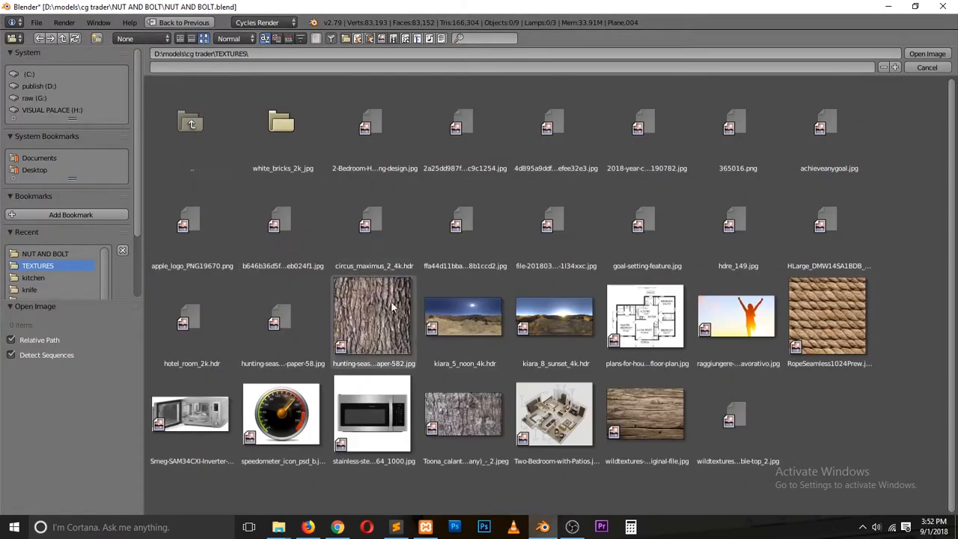
click(716, 219)
double_click(716, 215)
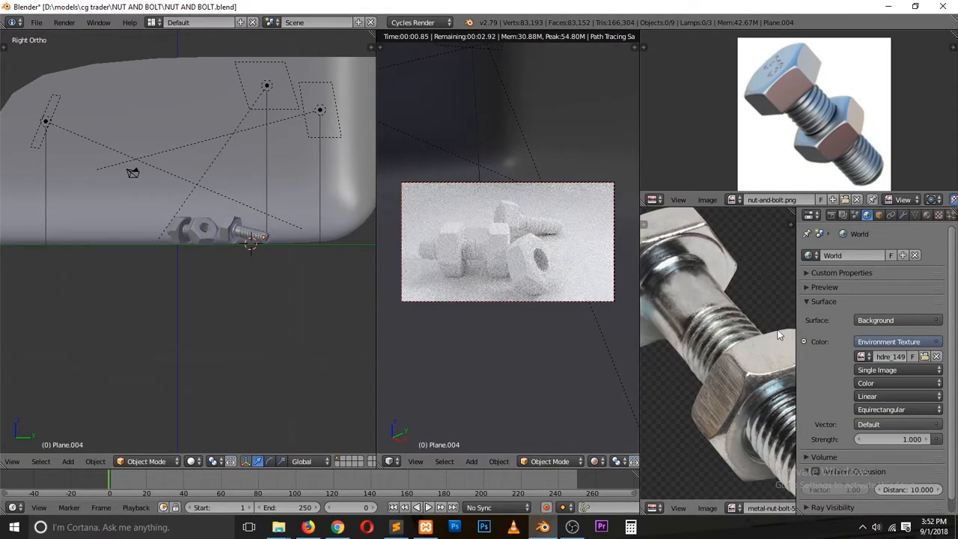
Step: Change the scene's color management view transform to Film
click(854, 215)
scroll(837, 322, down, 4)
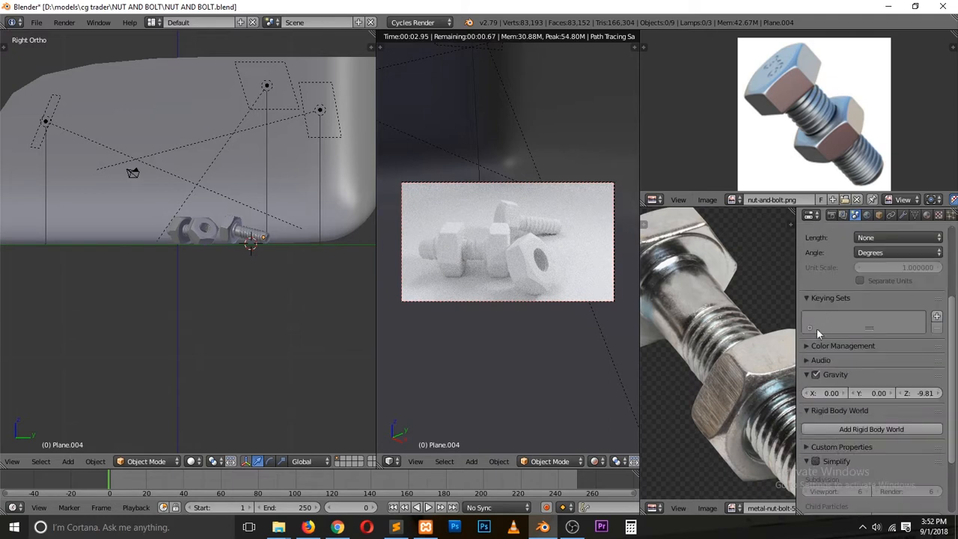
click(838, 346)
click(905, 410)
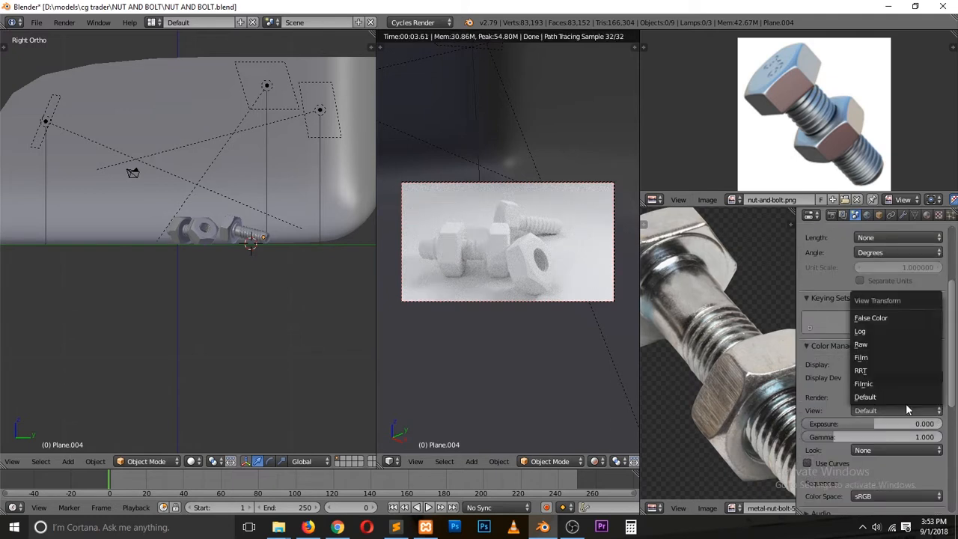
click(890, 365)
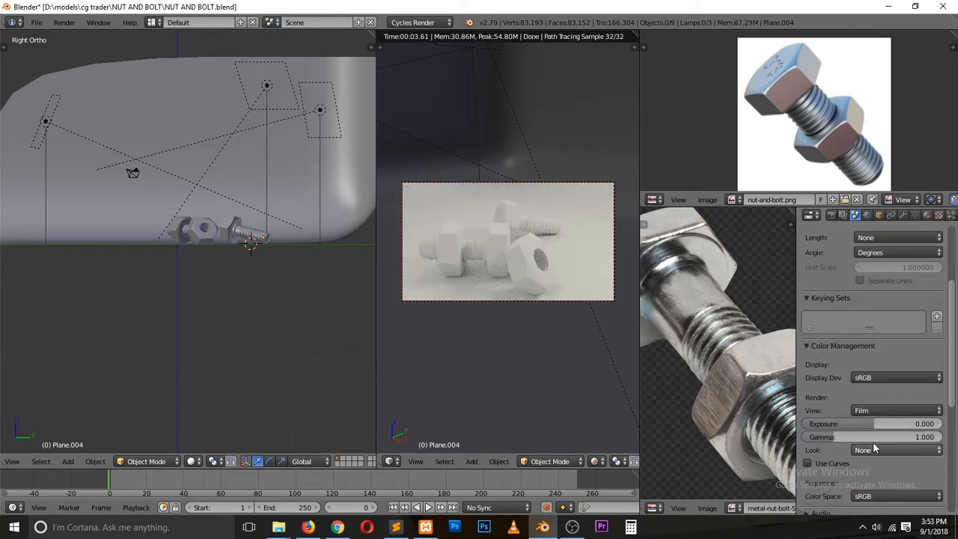
Step: Set the sequencer color space to Filmic Log, raise the exposure to 0.352 and save the file
click(874, 451)
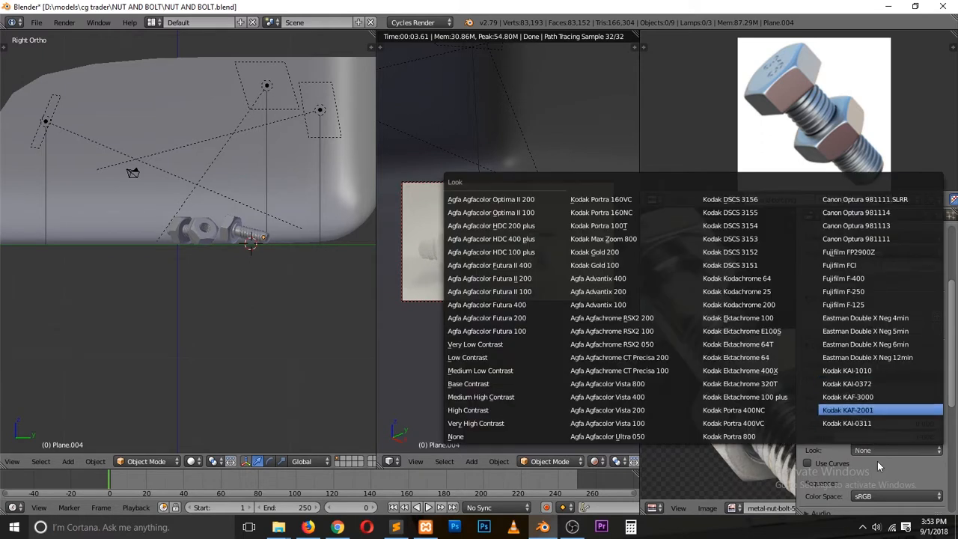
click(886, 496)
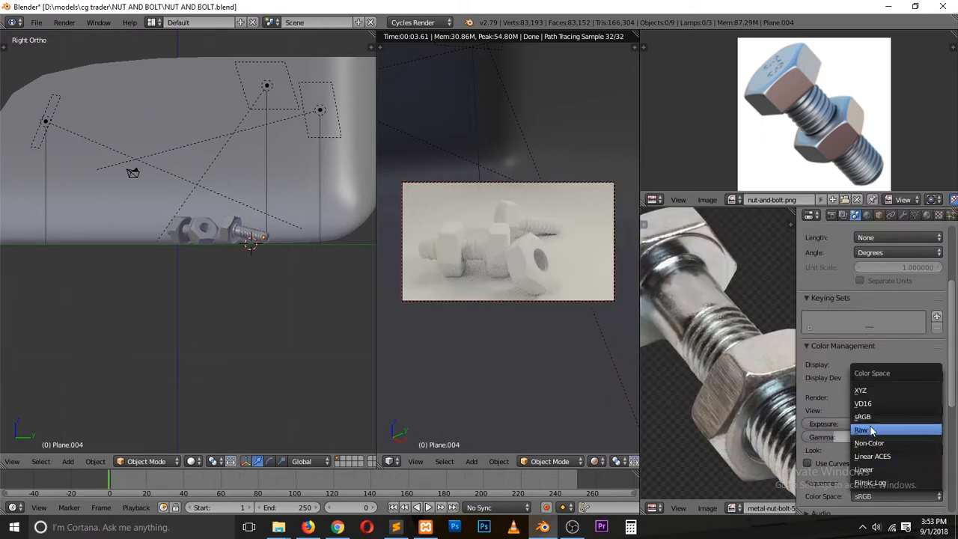
click(875, 483)
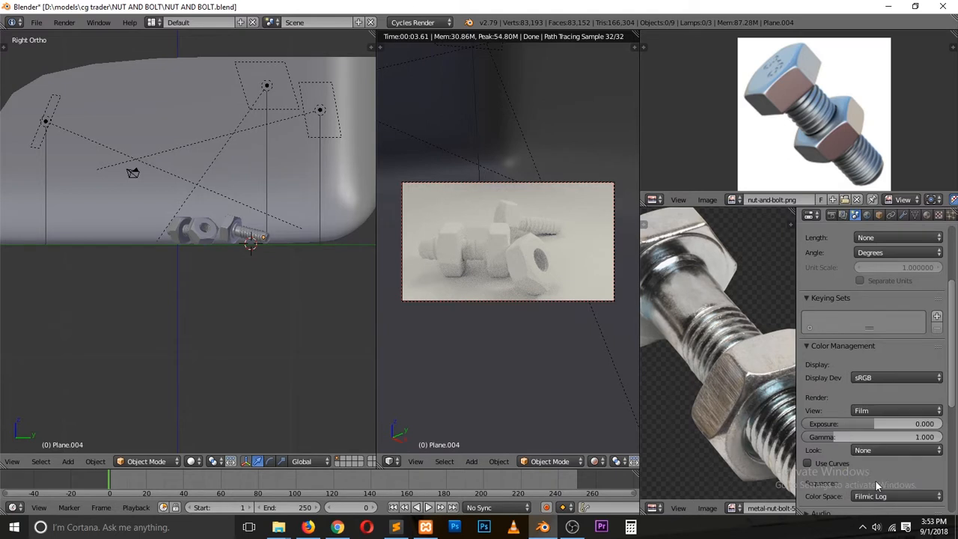
mouse_move(873, 424)
mouse_down()
mouse_move(886, 424)
mouse_move(870, 423)
mouse_up()
key(ctrl+s)
click(207, 163)
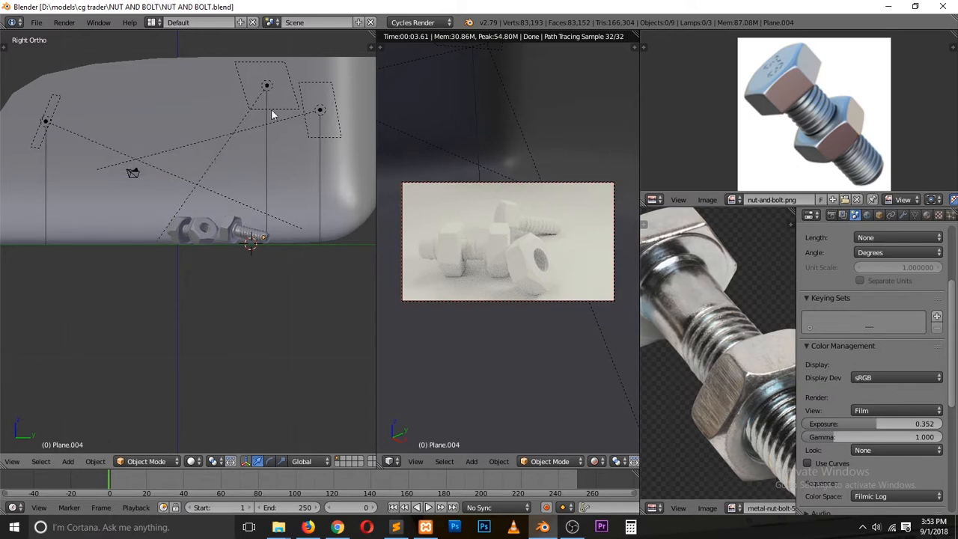
Step: Set the emission strength of the highest area lamp, Area.002, to 1500 and save the file
right_click(320, 112)
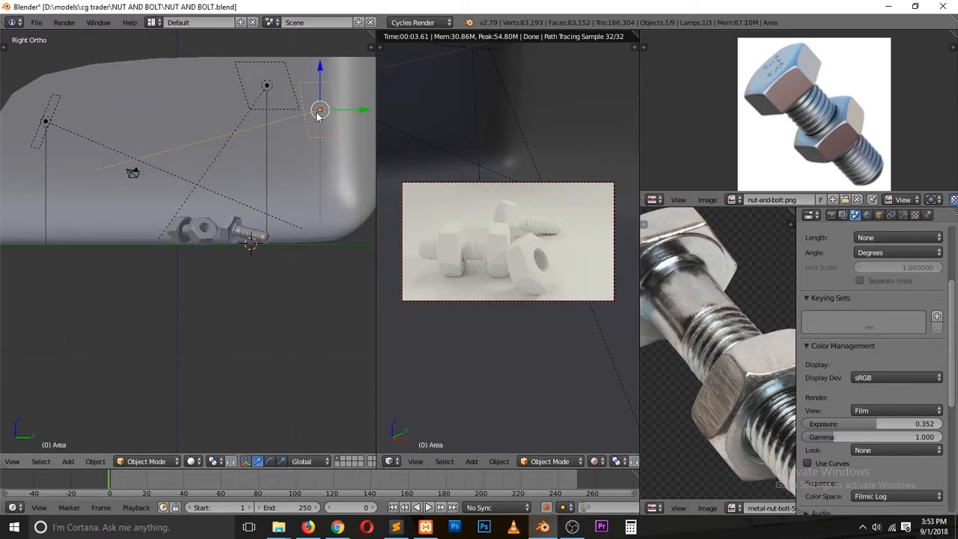
right_click(267, 85)
click(903, 214)
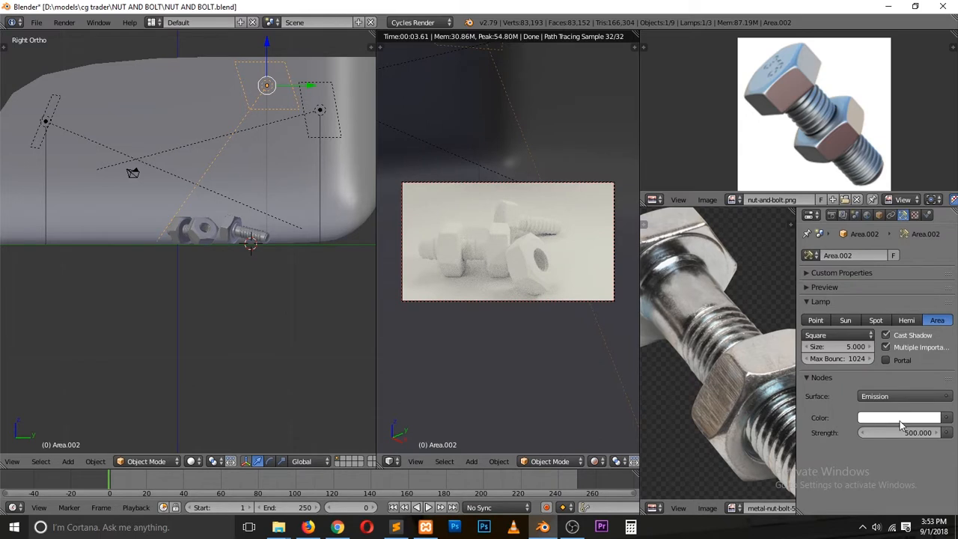
text(1500)
key(Return)
key(ctrl+s)
click(254, 269)
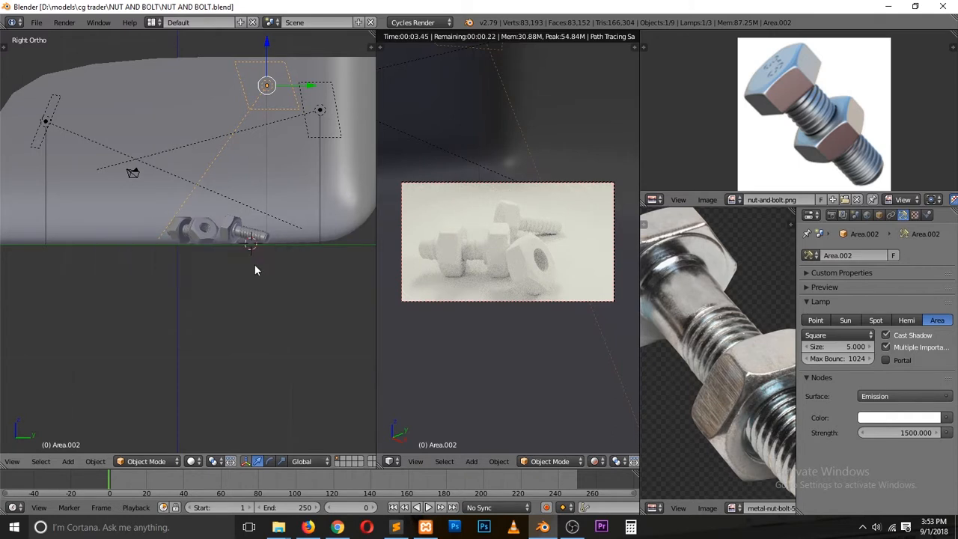
Step: Split the right-view 3D viewport horizontally and turn its lower half into a Node Editor
scroll(280, 240, up, 3)
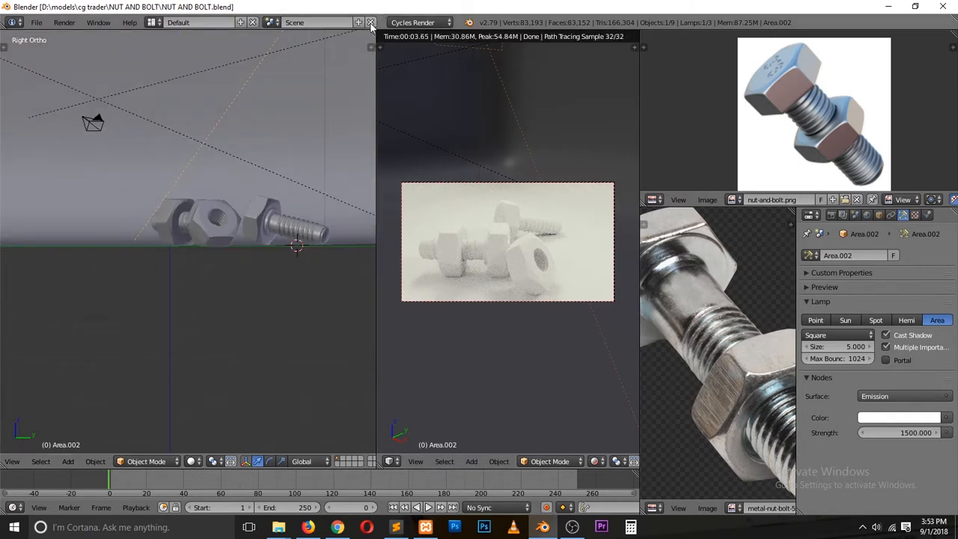
drag(372, 33, 338, 227)
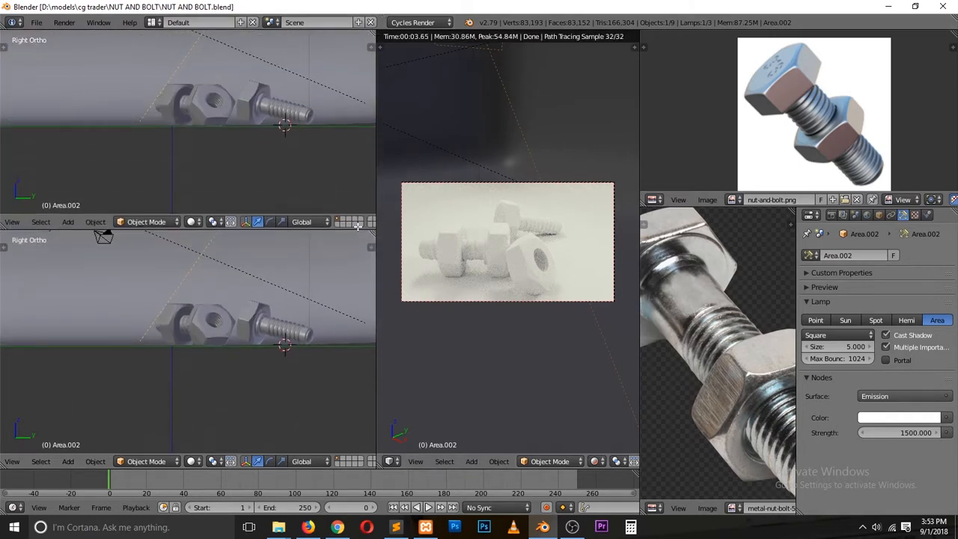
scroll(12, 463, up, 1)
click(21, 462)
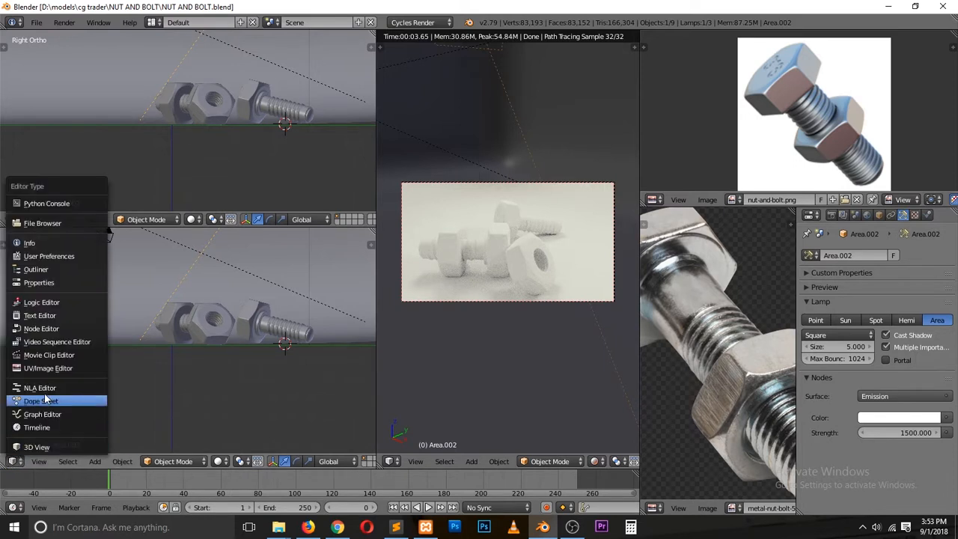
click(59, 329)
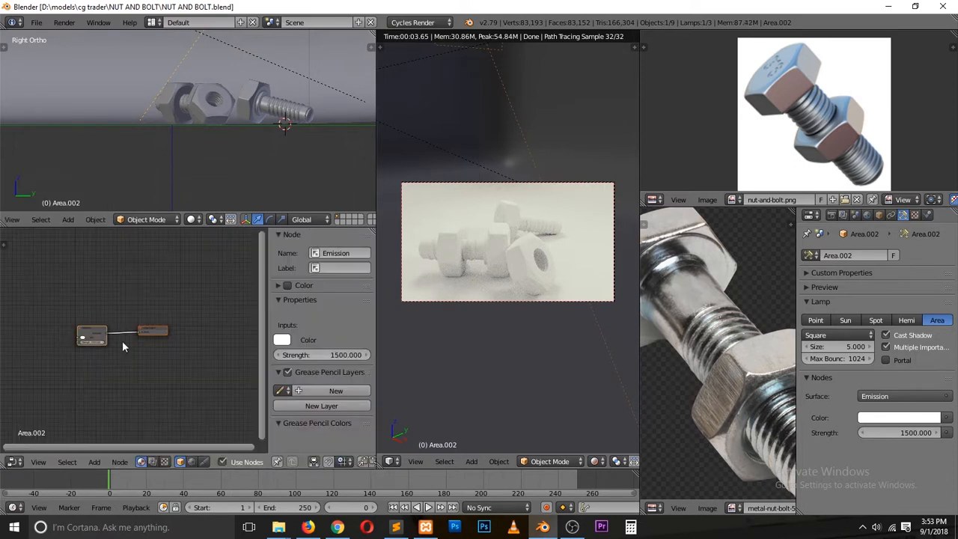
Step: Select the rear bolt and hide the properties sidebar in the Node Editor
right_click(299, 120)
key(n)
key(n)
key(t)
key(t)
key(n)
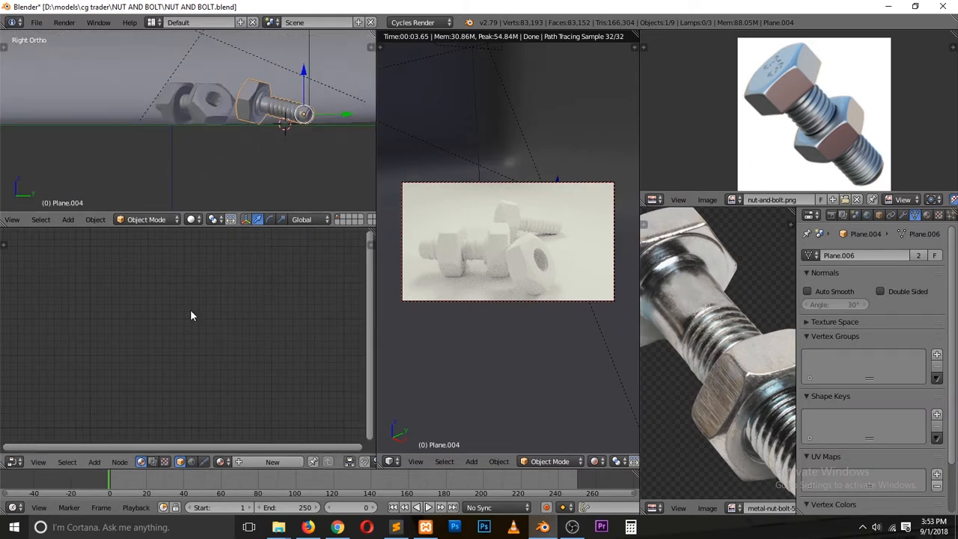
Step: Create a new material on the rear bolt and shift its Material Output node away from the Diffuse BSDF
key(shift+a)
click(273, 461)
drag(225, 320, 277, 306)
Step: Insert a Principled BSDF before the bolt material's output, delete the Diffuse BSDF and reposition the new shader node
key(shift+a)
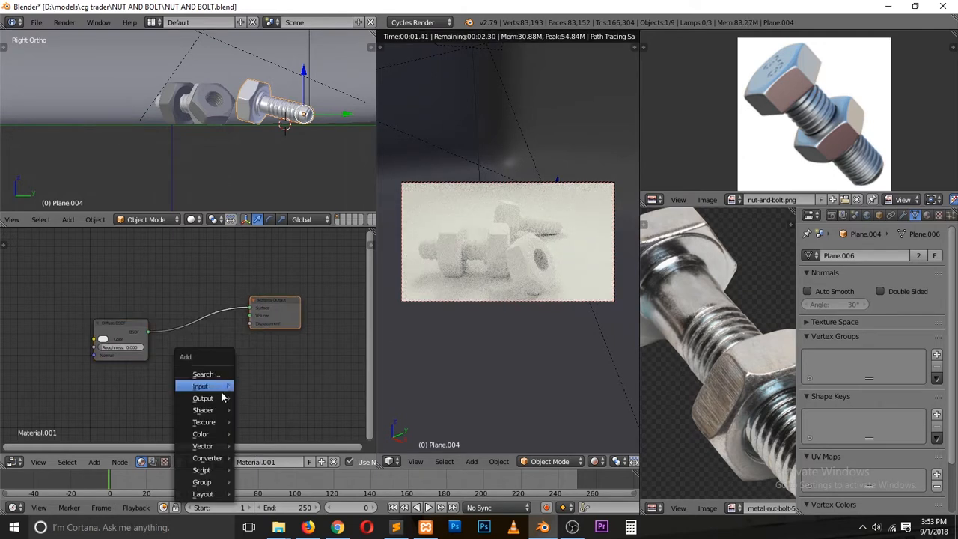
mouse_move(221, 410)
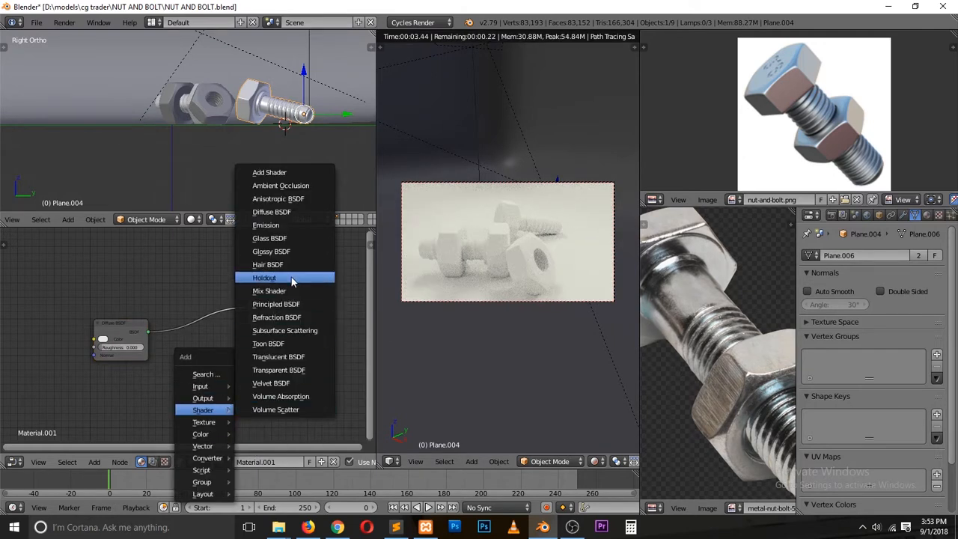
click(276, 303)
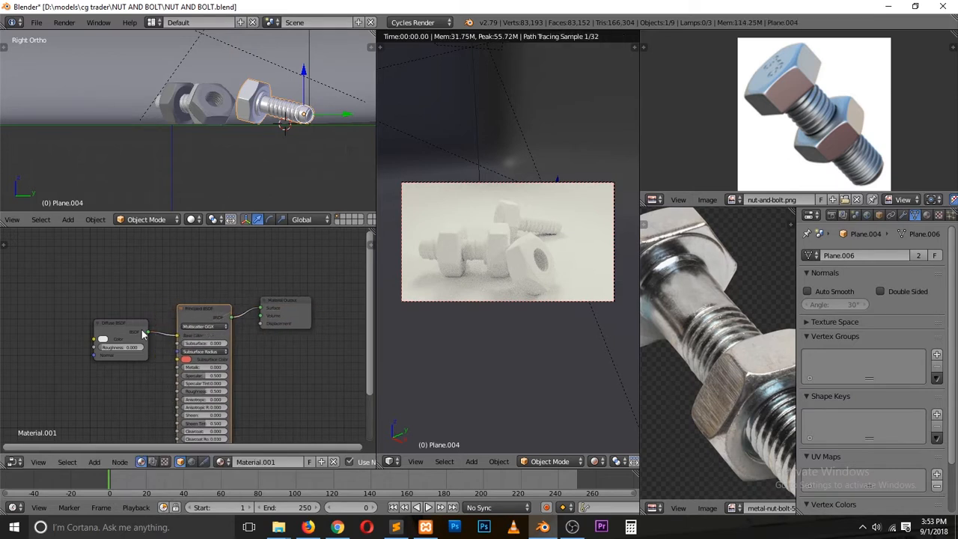
click(141, 334)
key(x)
drag(216, 318, 187, 268)
scroll(168, 330, up, 5)
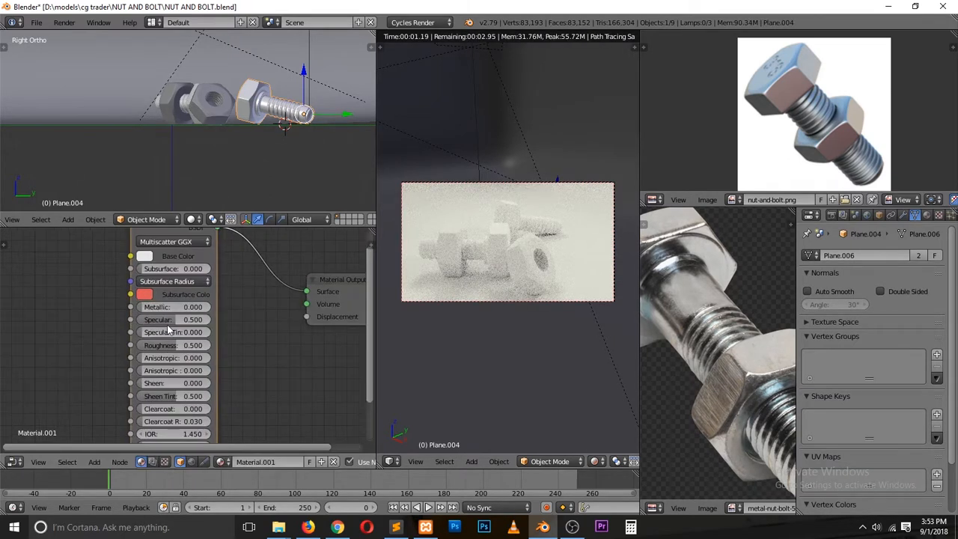
Step: Set the bolt material's Principled BSDF to Metallic 1.000 and Roughness 0.342, and save the file over the existing one
drag(142, 308, 212, 309)
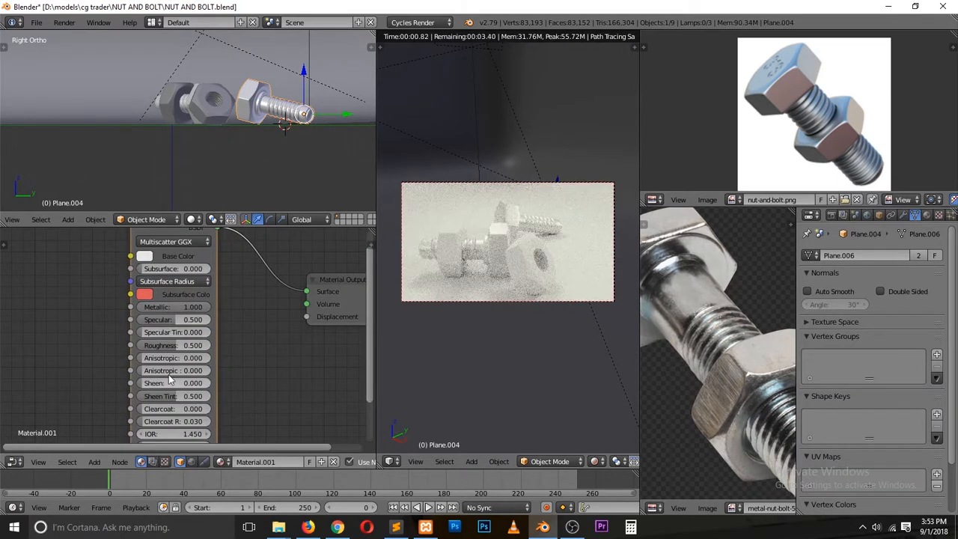
mouse_move(173, 347)
mouse_down()
mouse_move(139, 347)
mouse_move(176, 347)
mouse_up()
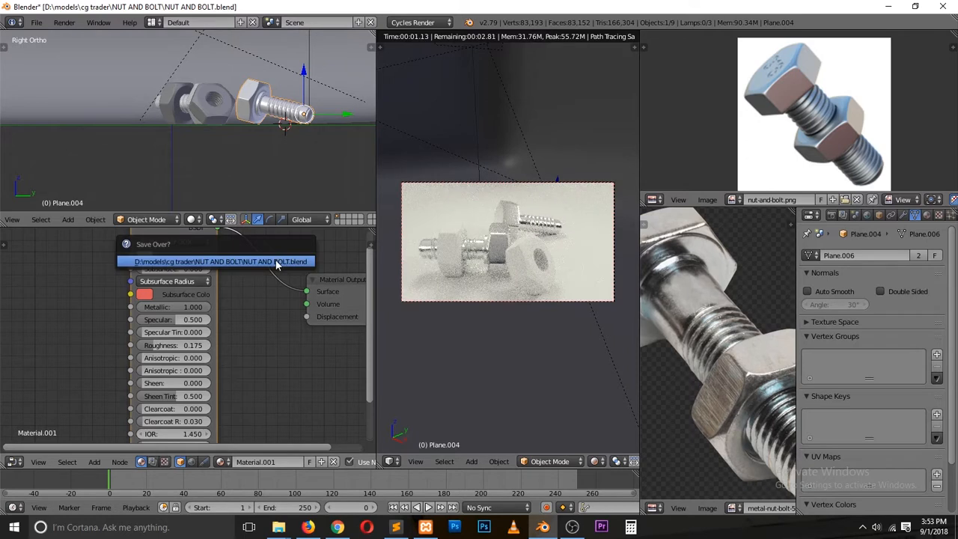
key(ctrl+s)
click(240, 160)
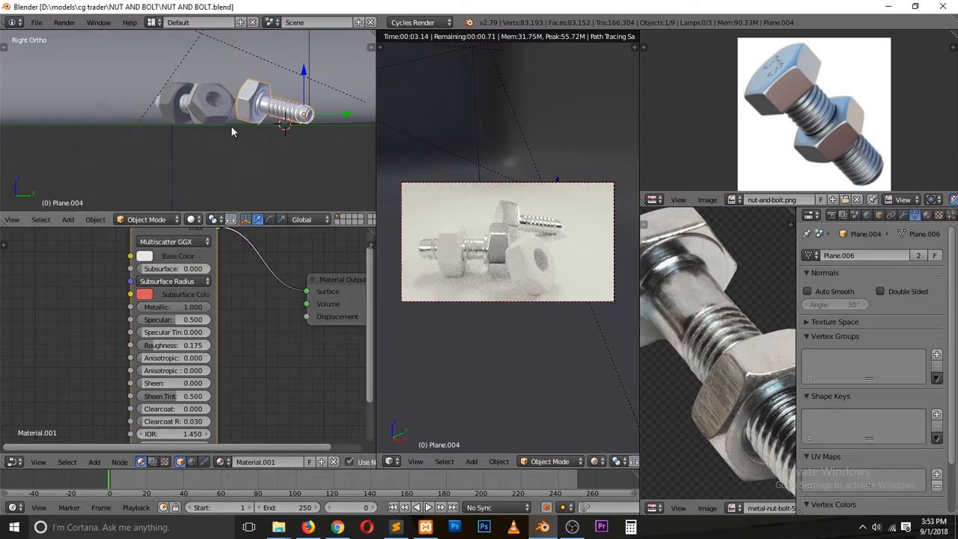
drag(161, 345, 192, 345)
key(ctrl+s)
click(72, 279)
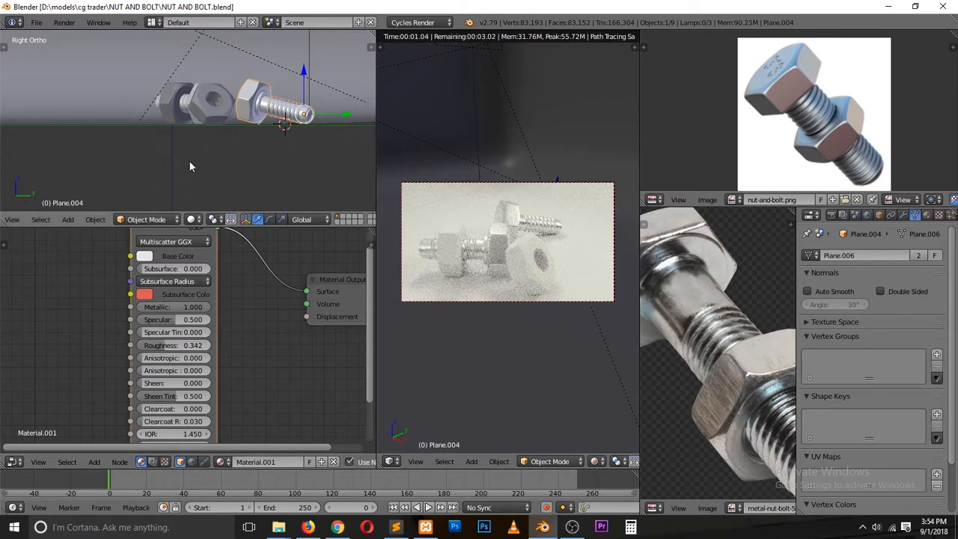
Step: Assign the existing Material.001 to the front nut and save the file
right_click(215, 111)
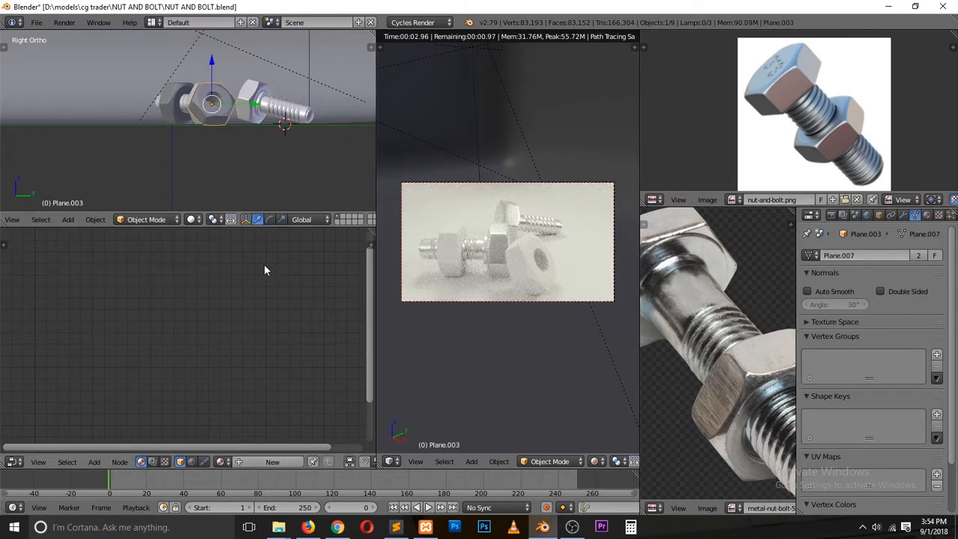
click(219, 461)
click(257, 350)
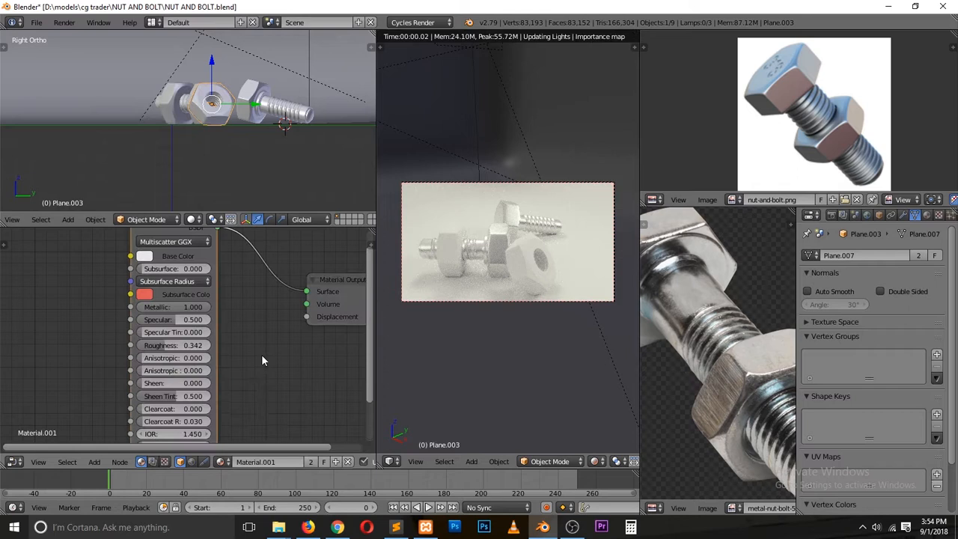
key(ctrl+s)
click(239, 297)
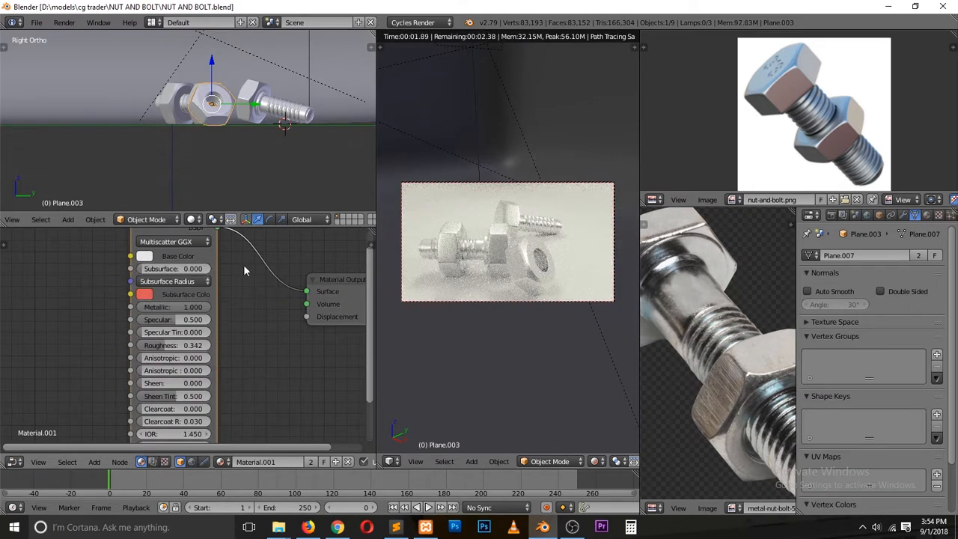
Step: Change the emission colour of the Area.001 lamp to a saturated orange
scroll(228, 193, down, 4)
scroll(228, 193, down, 1)
right_click(115, 58)
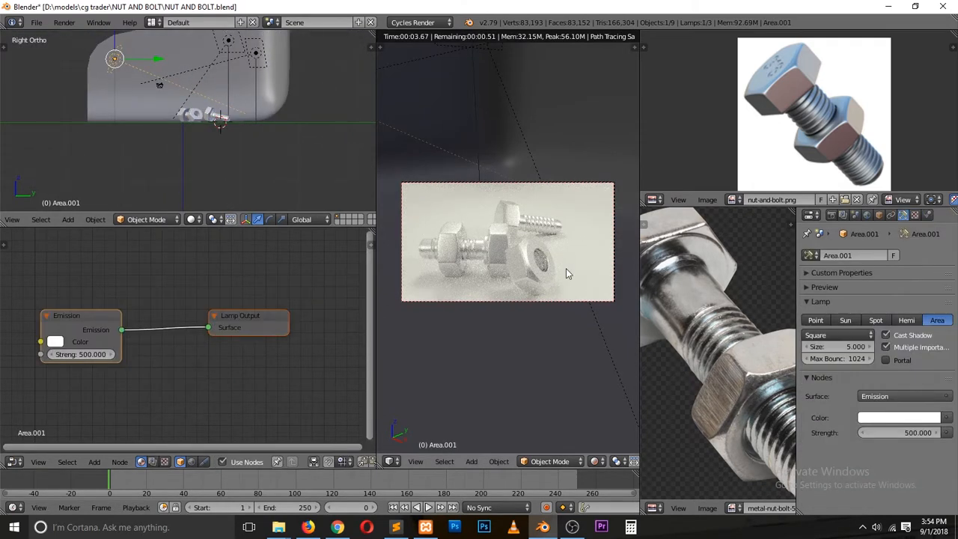
click(897, 417)
click(879, 307)
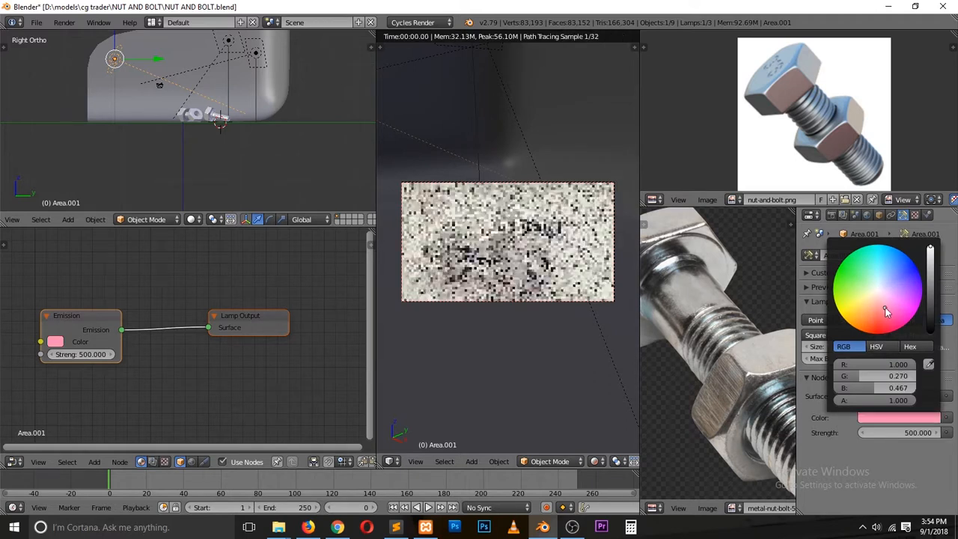
drag(877, 307, 866, 325)
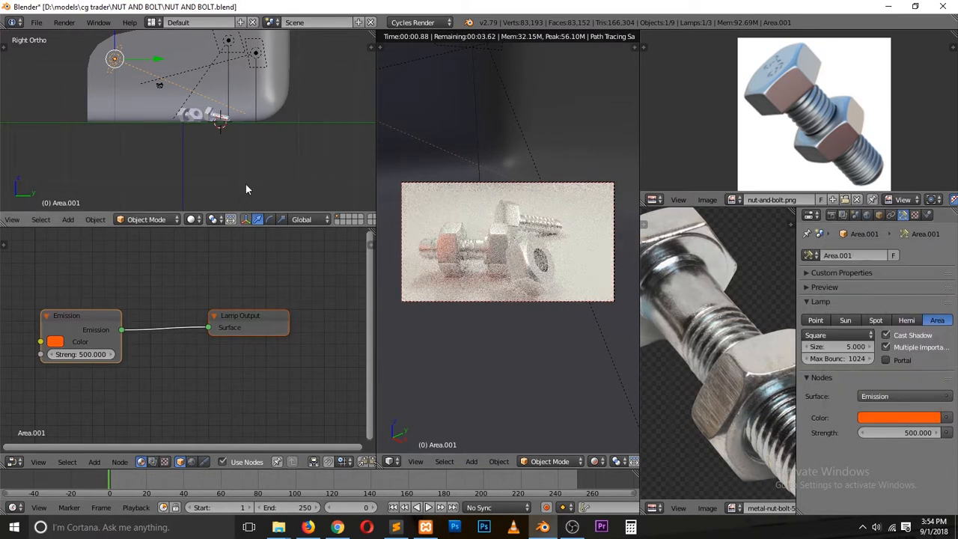
Step: Tint the emission colour of the Area.002 lamp light orange
right_click(227, 41)
click(907, 417)
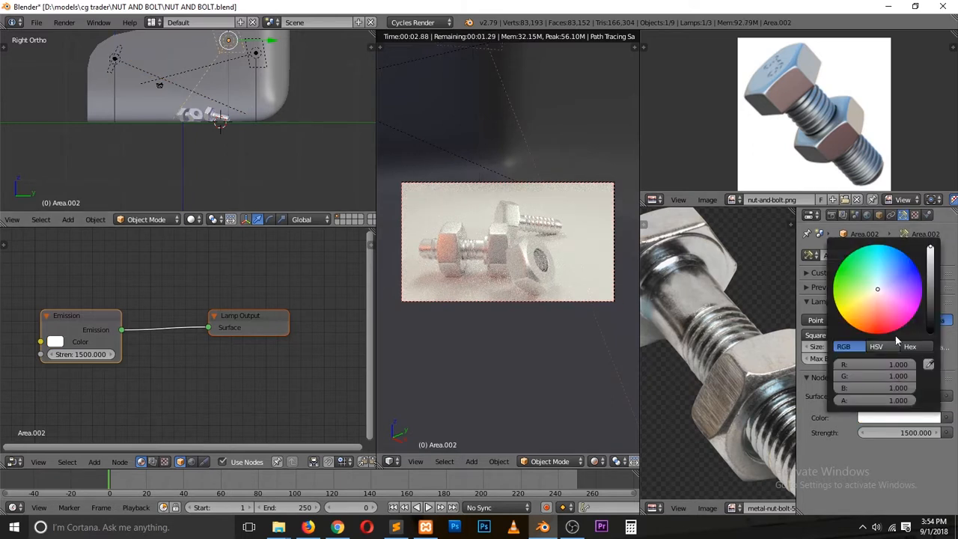
click(870, 302)
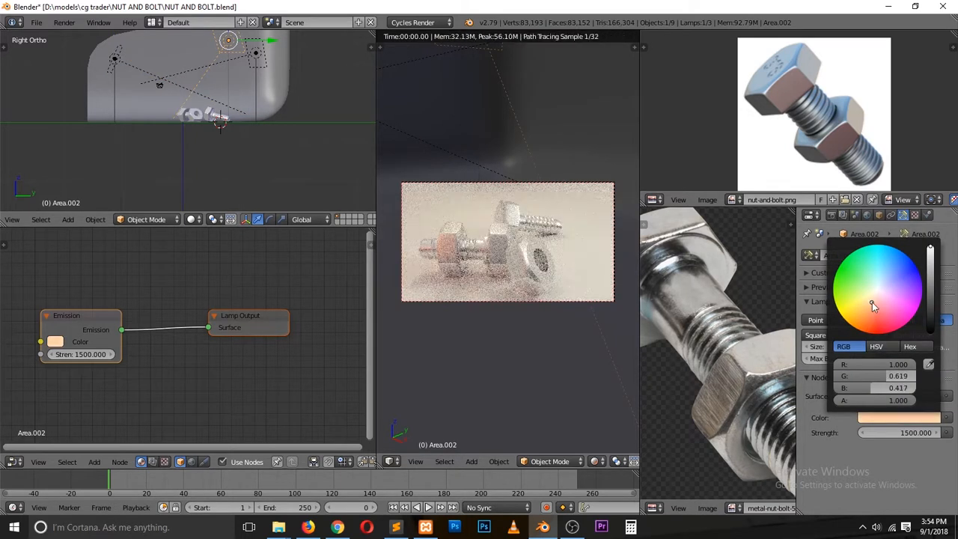
click(867, 313)
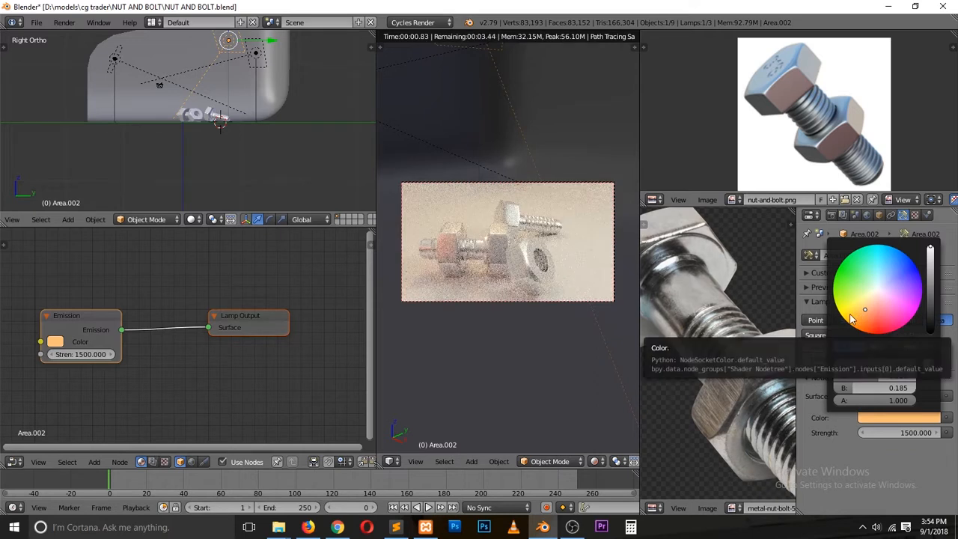
Step: Tint the emission colour of the third area lamp, Area, medium blue and save the file
right_click(285, 86)
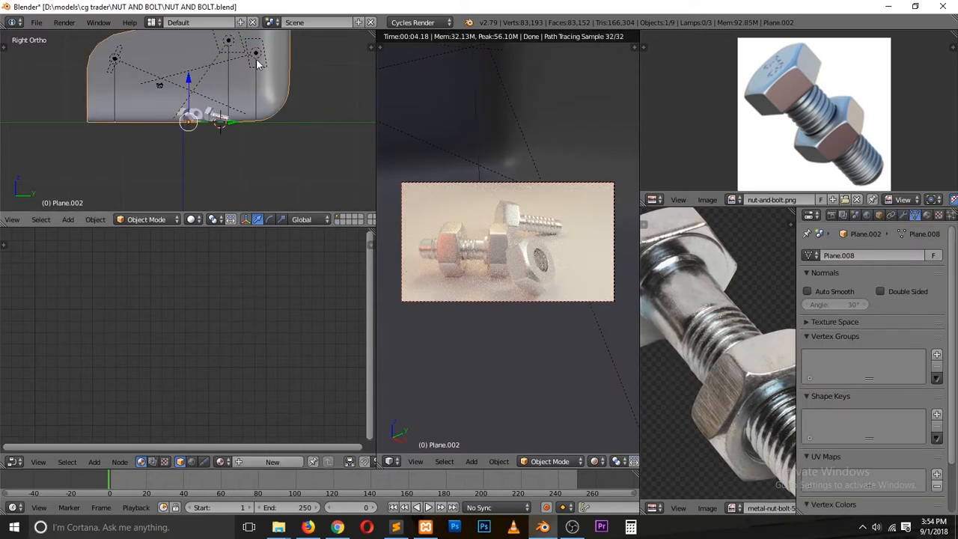
right_click(257, 65)
click(900, 418)
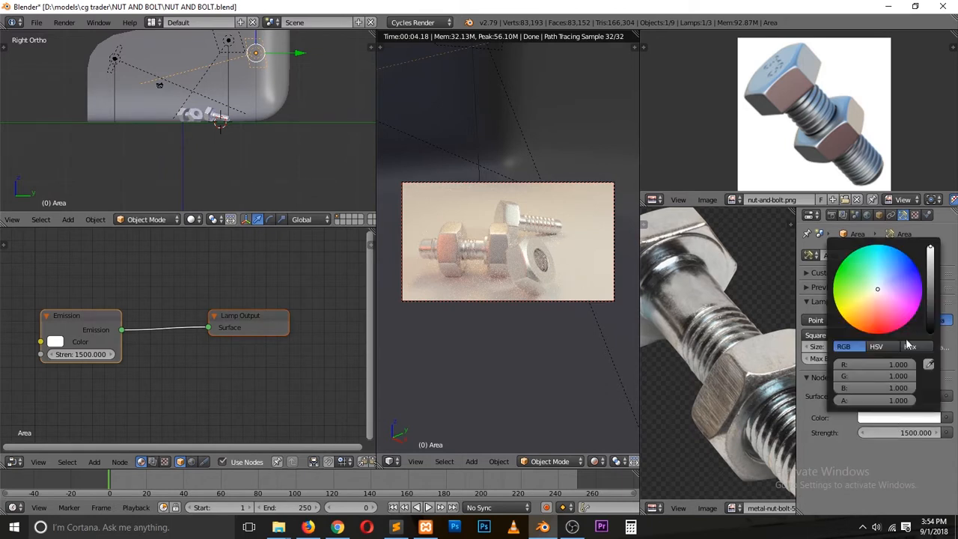
drag(890, 287, 887, 273)
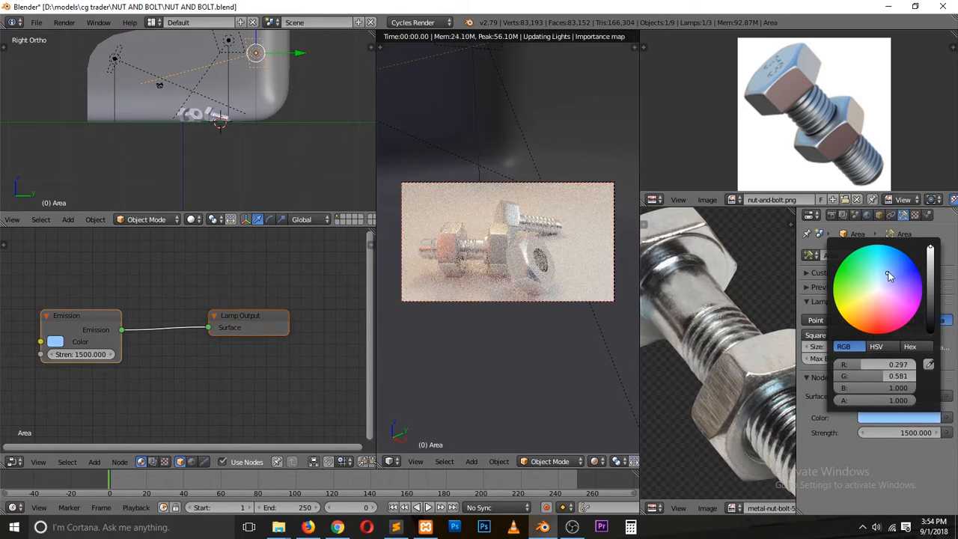
drag(891, 269, 895, 273)
key(ctrl+s)
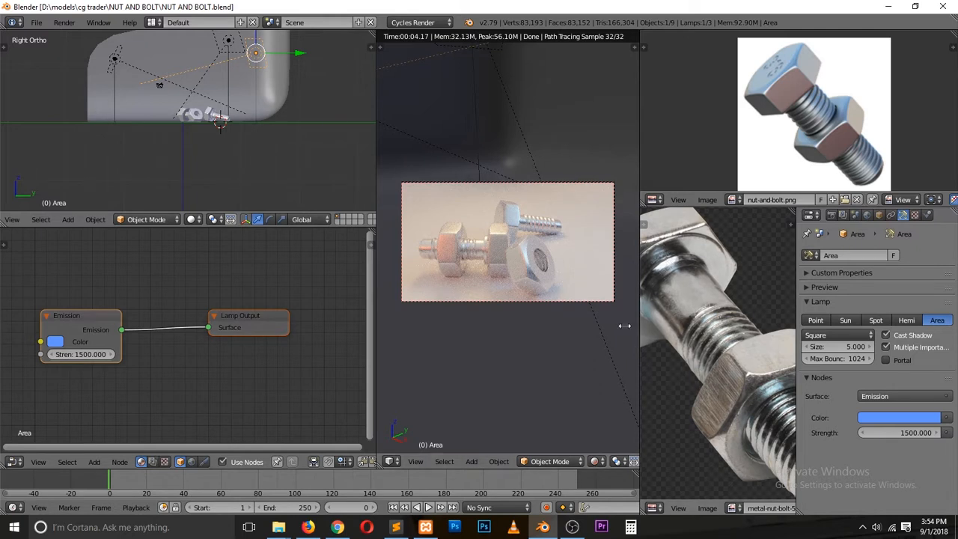
Step: Change the scene's Cycles render device to GPU Compute
click(827, 301)
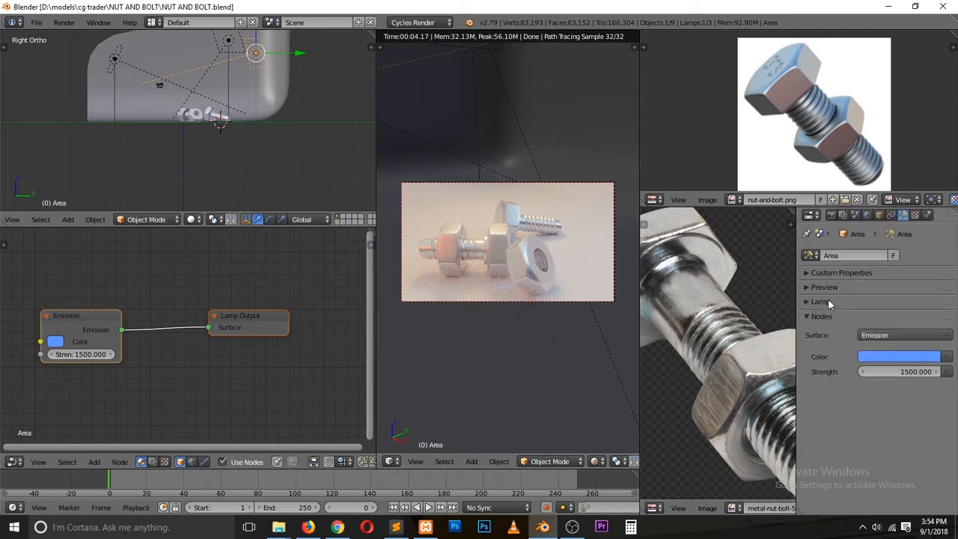
click(831, 214)
click(823, 348)
click(818, 375)
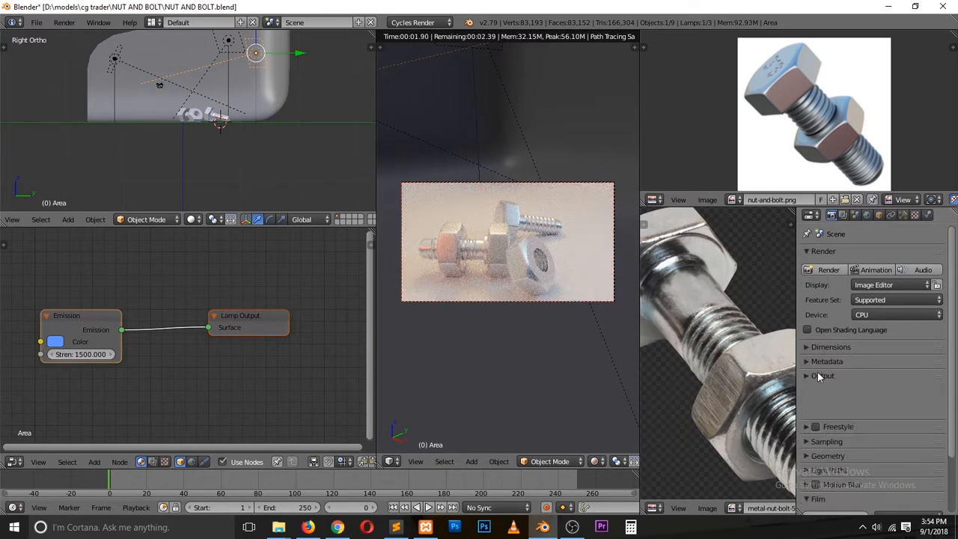
click(836, 403)
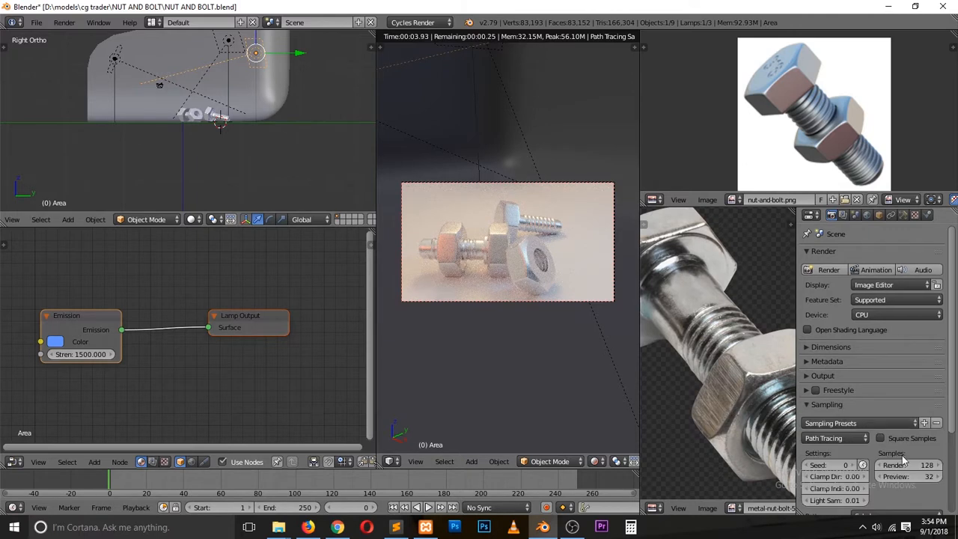
click(808, 404)
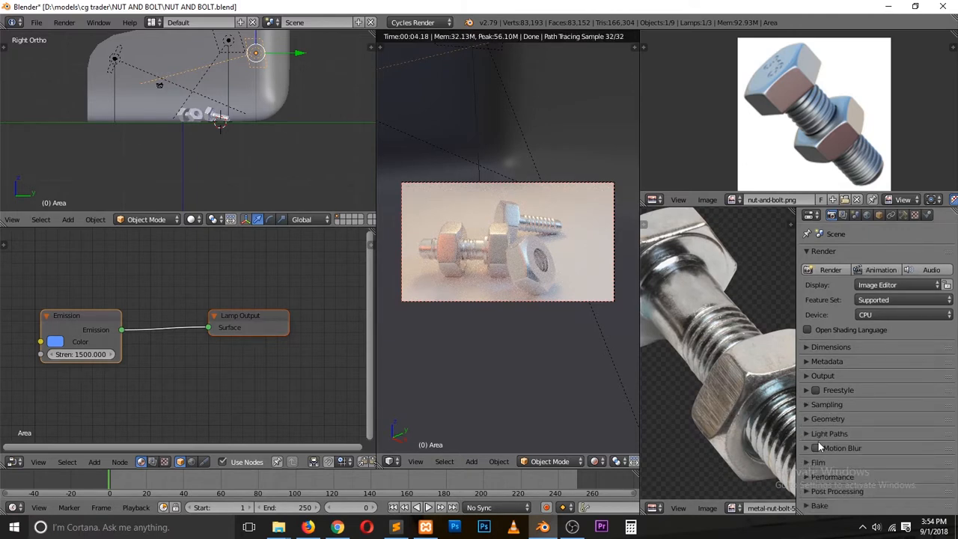
click(883, 314)
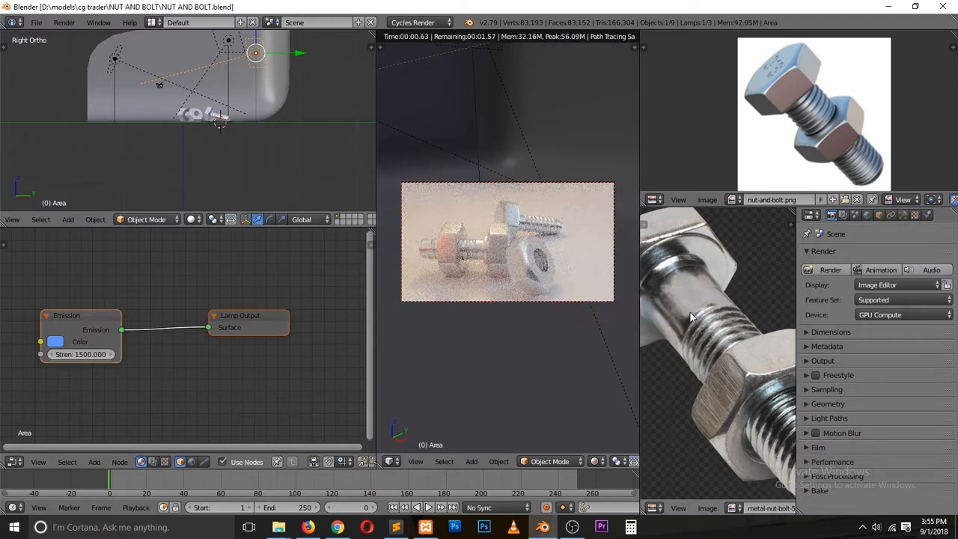
Step: Enable Denoising for the render layer and render the final image
click(842, 215)
click(815, 469)
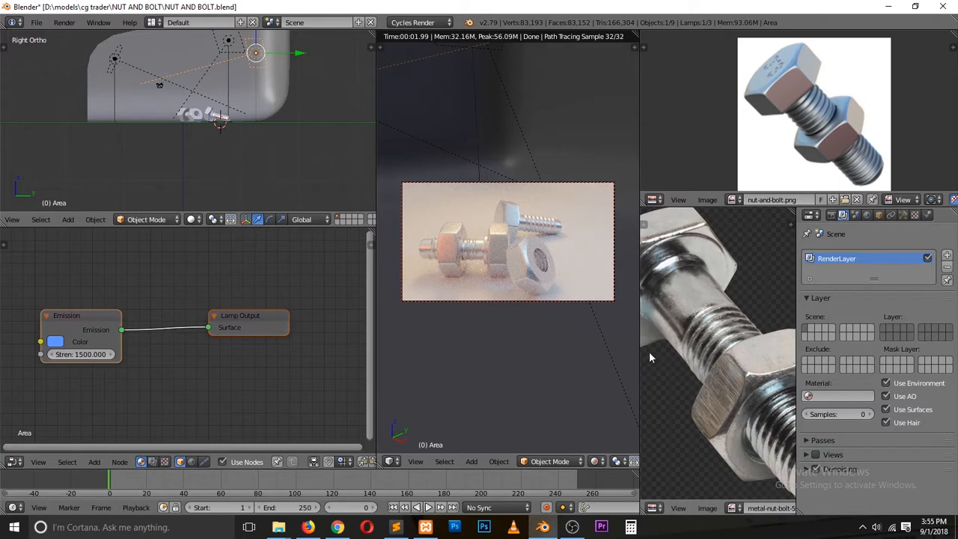
key(F12)
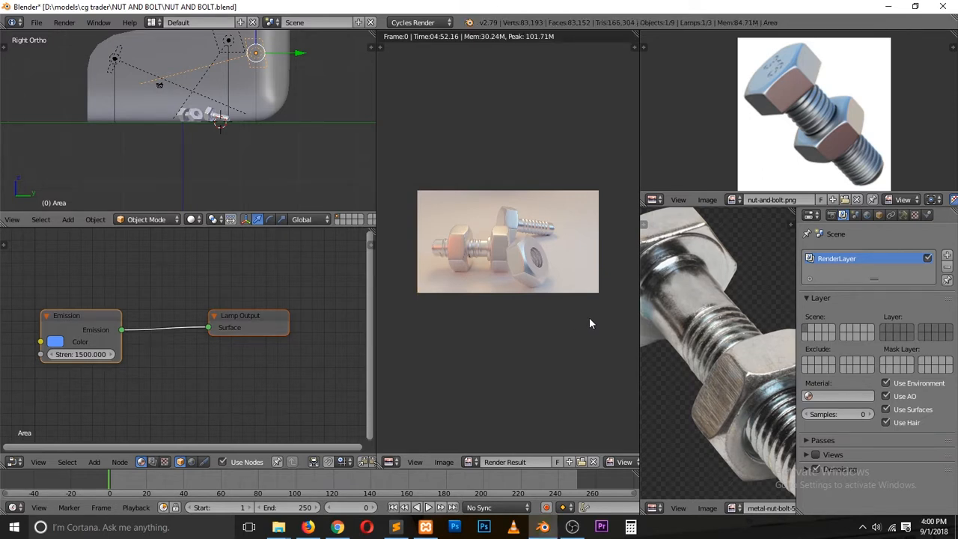
Step: Check the recording in OBS, return to Blender and enlarge the render result by zooming in and widening its editor area
click(572, 527)
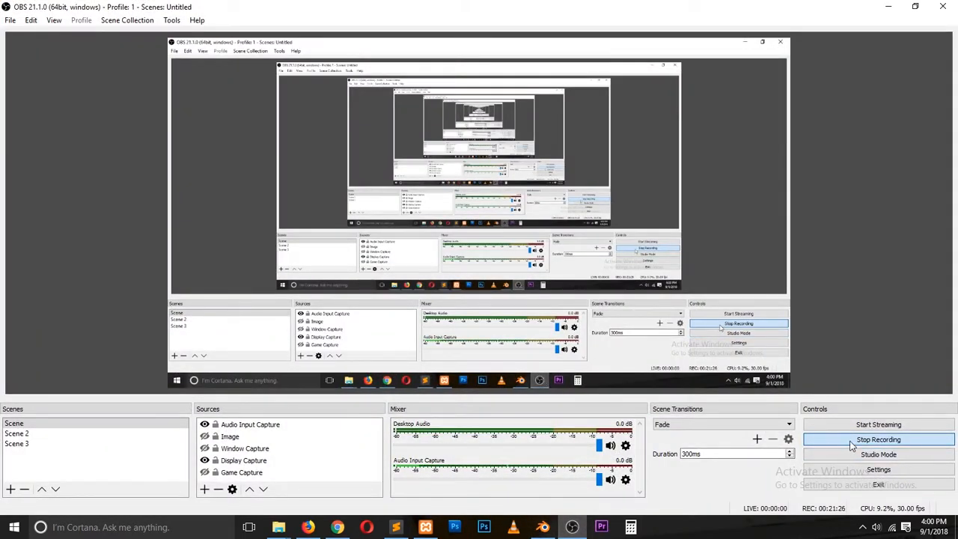
click(888, 7)
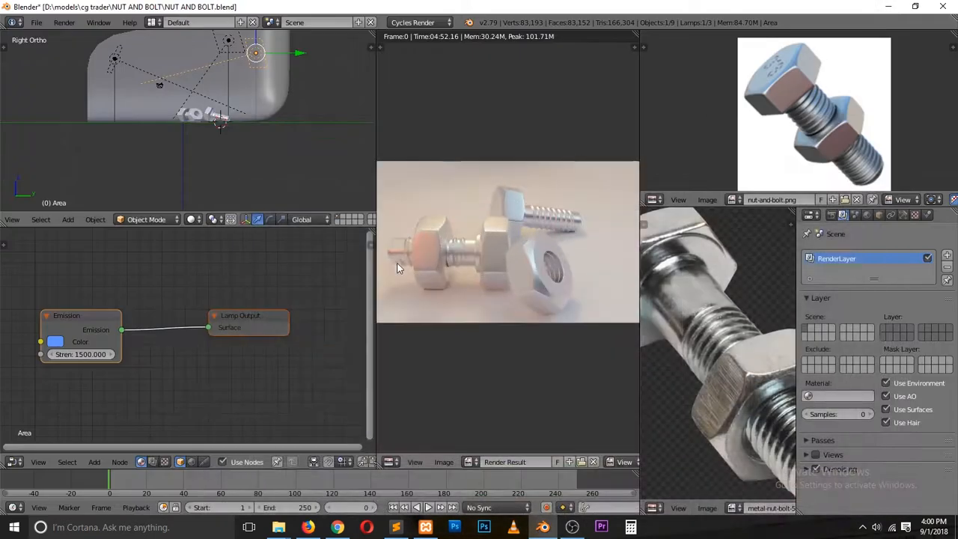
scroll(443, 272, up, 1)
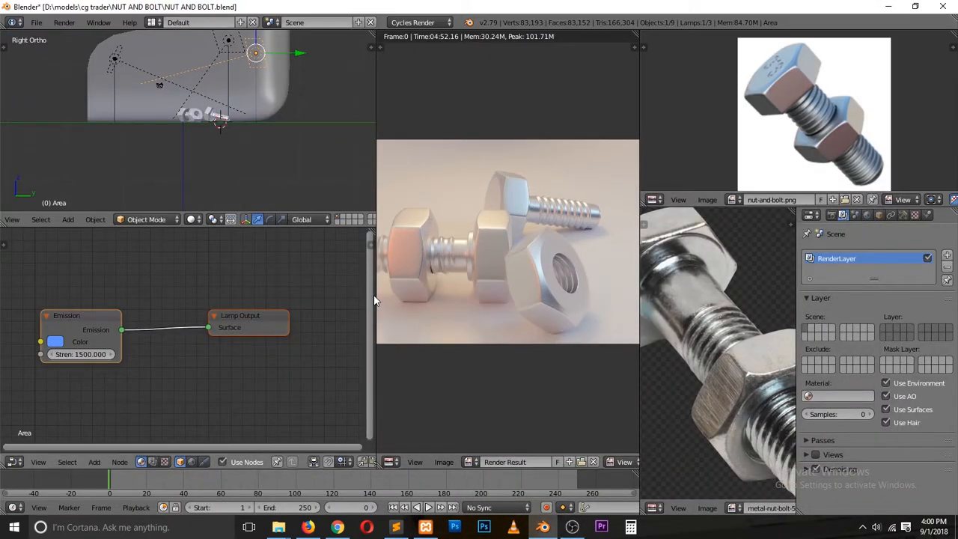
drag(377, 296, 308, 303)
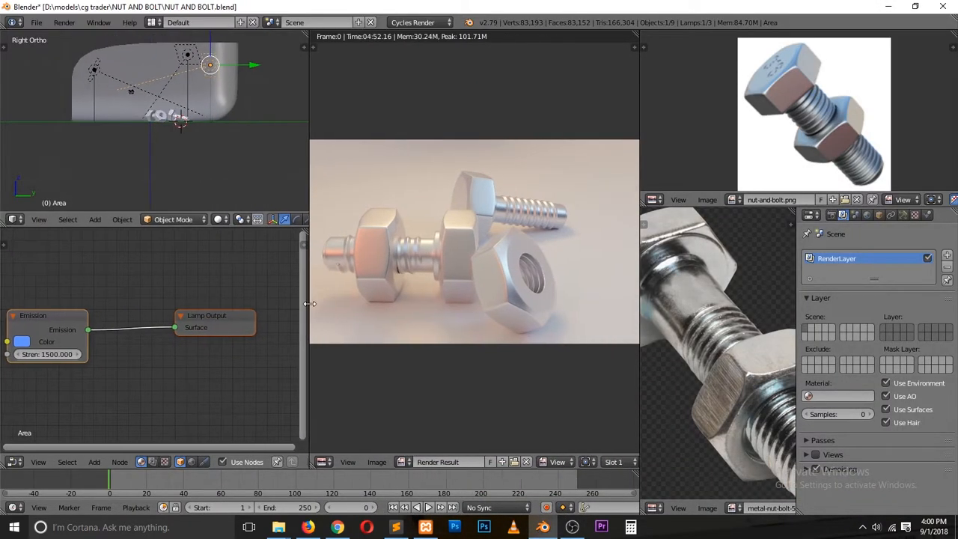